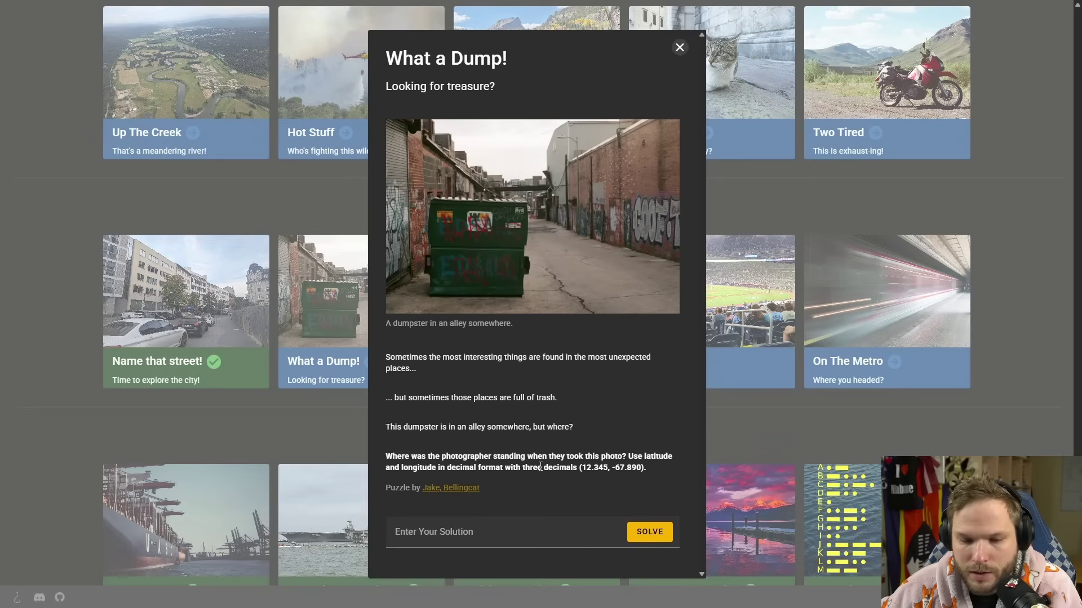
Step: Open the dumpster alley photo in its own tab and zoom to full resolution
{"action": "right_click", "coordinate": [504, 250]}
{"action": "left_click", "coordinate": [560, 260]}
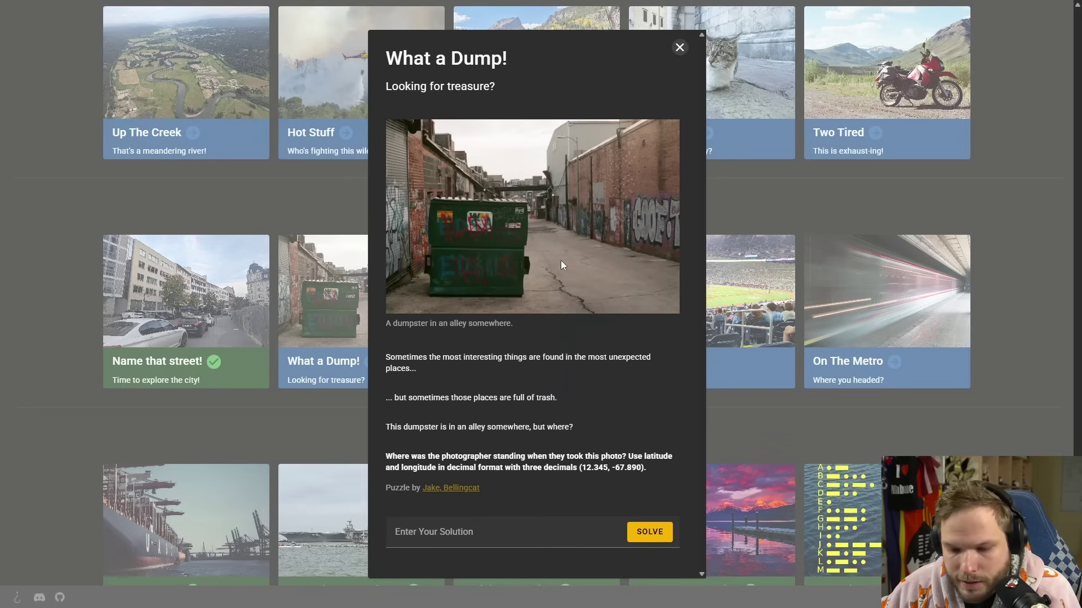
{"action": "key", "text": "ctrl+Tab"}
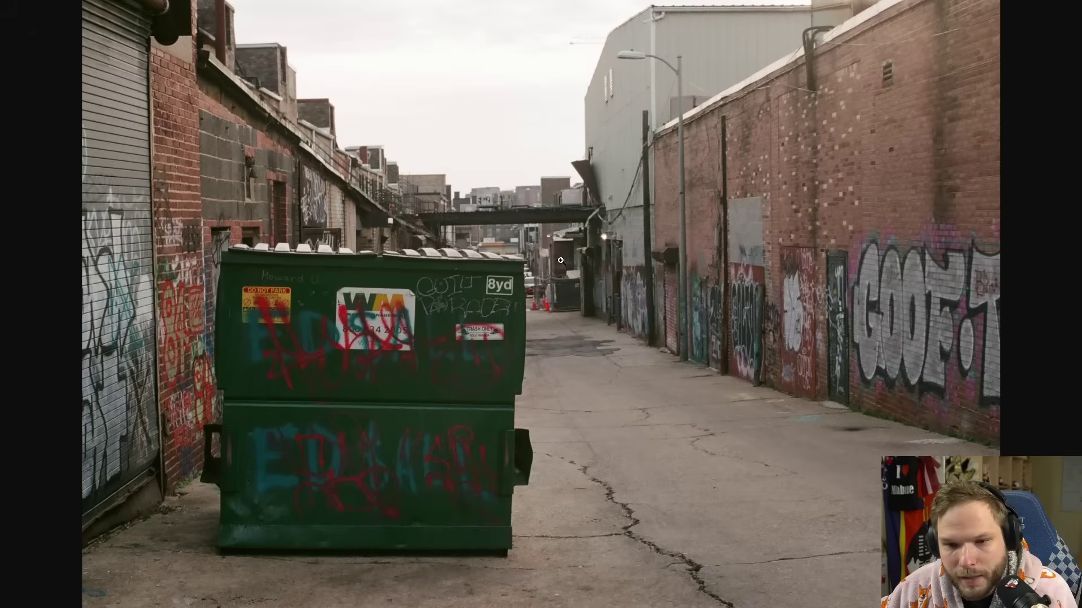
{"action": "left_click", "coordinate": [464, 336]}
Step: Scan the photo's stickers and graffiti, then zoom back to fit and leave full screen
{"action": "scroll", "coordinate": [451, 388], "scroll_direction": "up", "scroll_amount": 1}
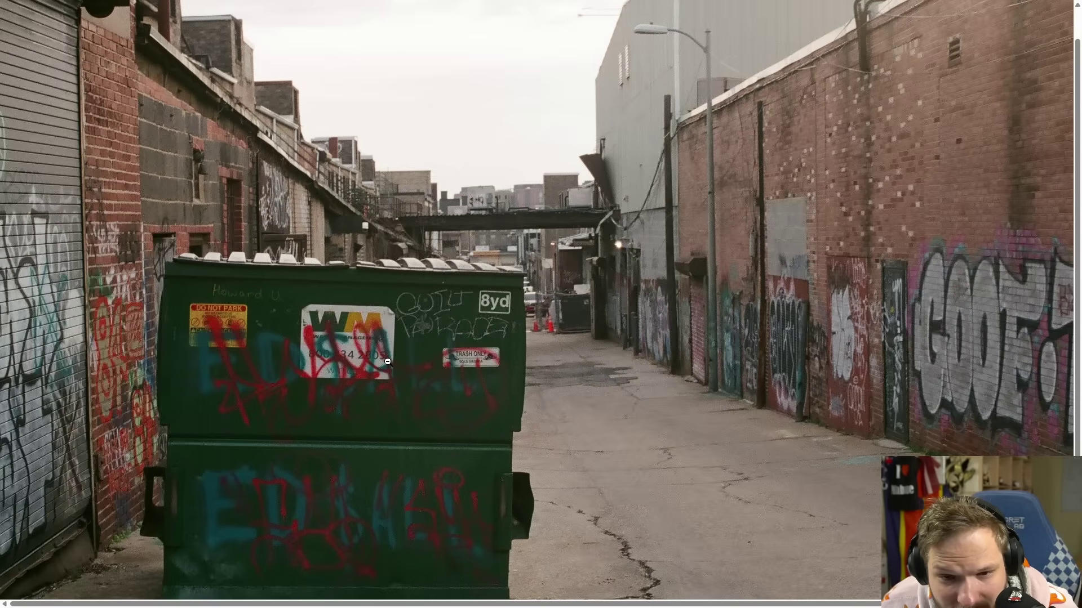
{"action": "scroll", "coordinate": [438, 379], "scroll_direction": "up", "scroll_amount": 1}
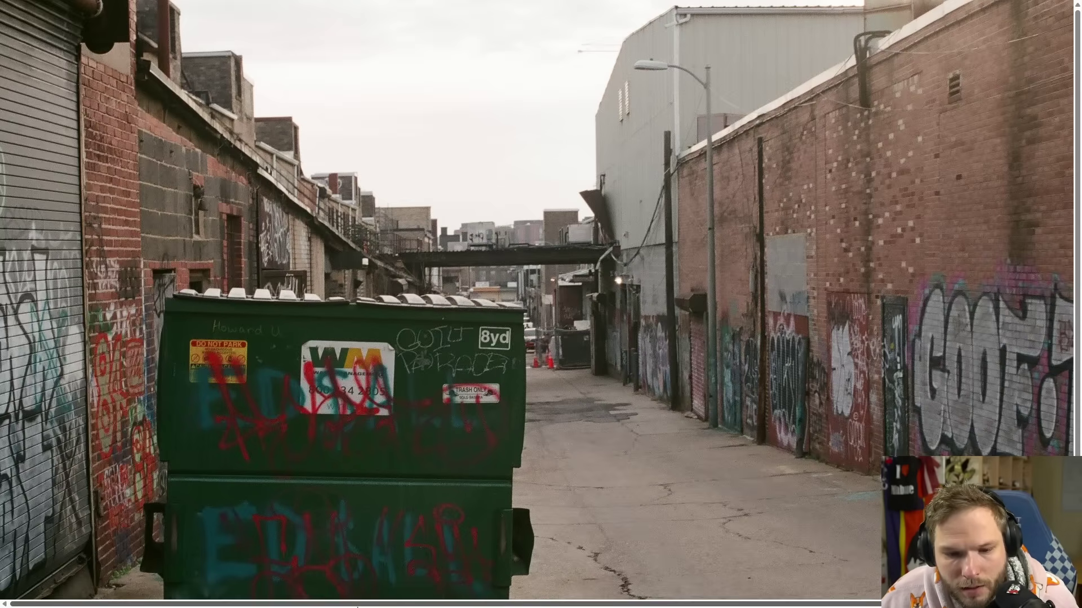
{"action": "scroll", "coordinate": [359, 601], "scroll_direction": "right", "scroll_amount": 1}
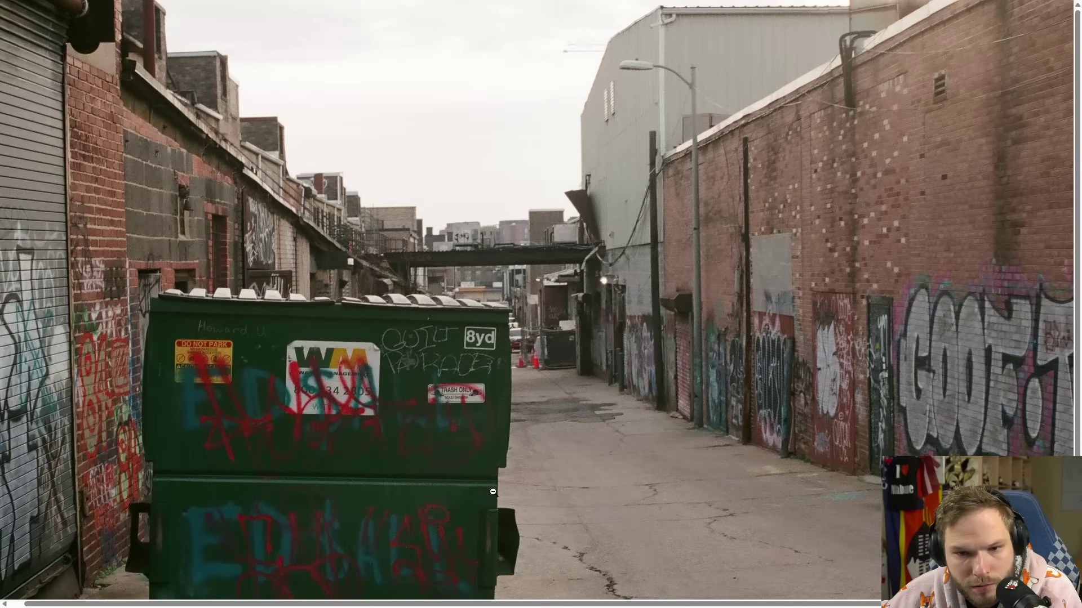
{"action": "left_click_drag", "start_coordinate": [261, 597], "coordinate": [247, 598]}
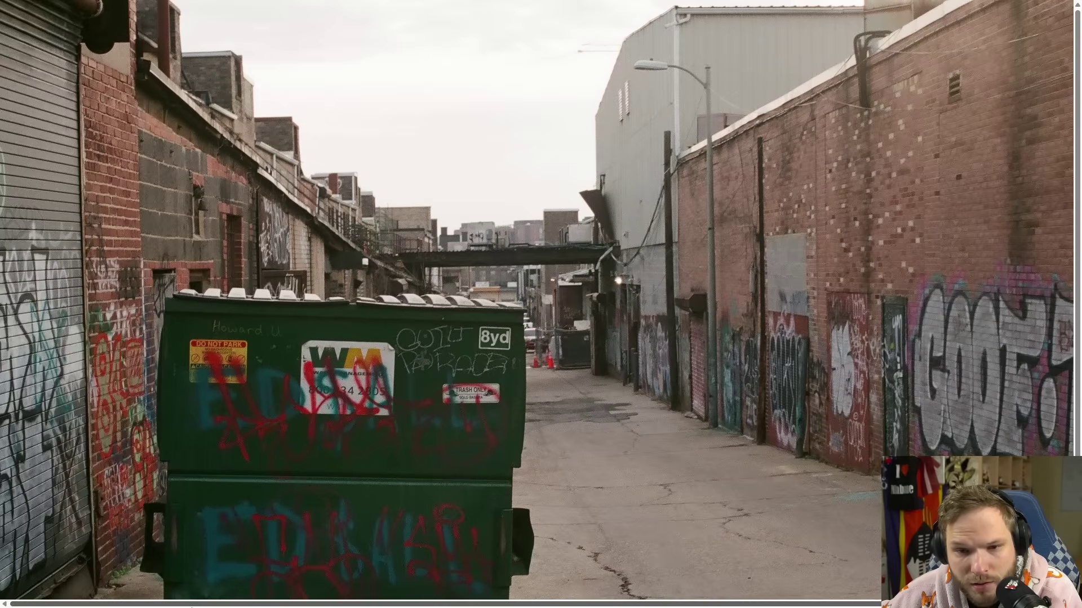
{"action": "scroll", "coordinate": [365, 407], "scroll_direction": "down", "scroll_amount": 2}
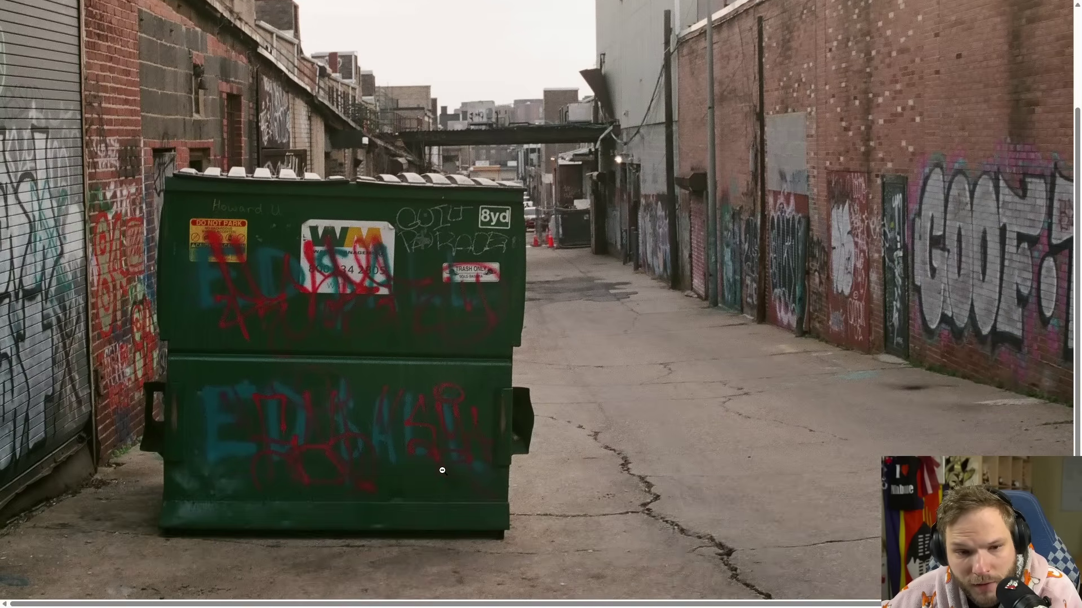
{"action": "scroll", "coordinate": [440, 473], "scroll_direction": "up", "scroll_amount": 2}
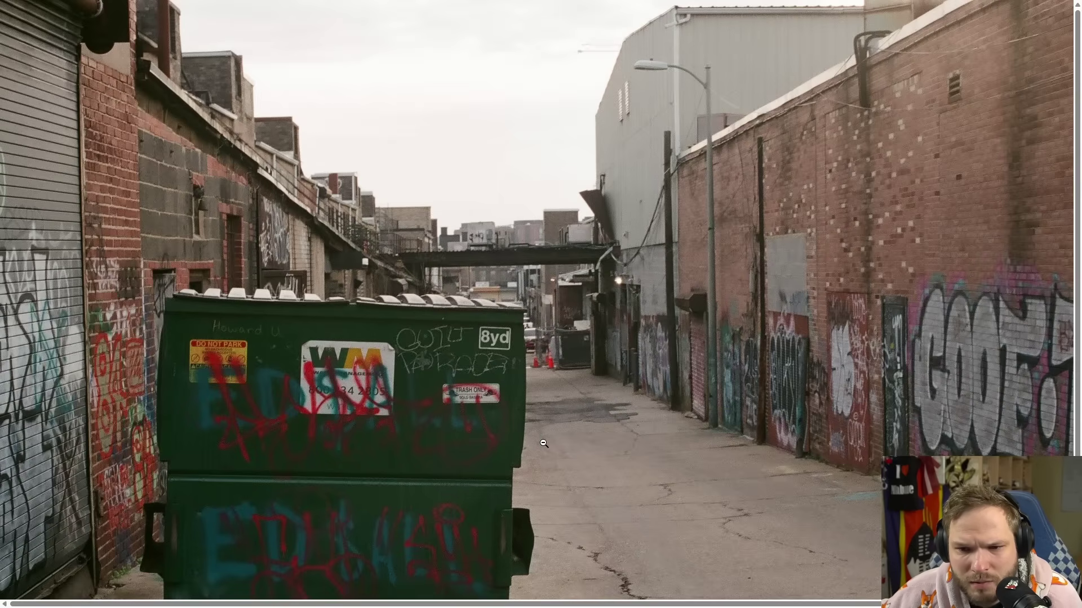
{"action": "scroll", "coordinate": [569, 366], "scroll_direction": "down", "scroll_amount": 1}
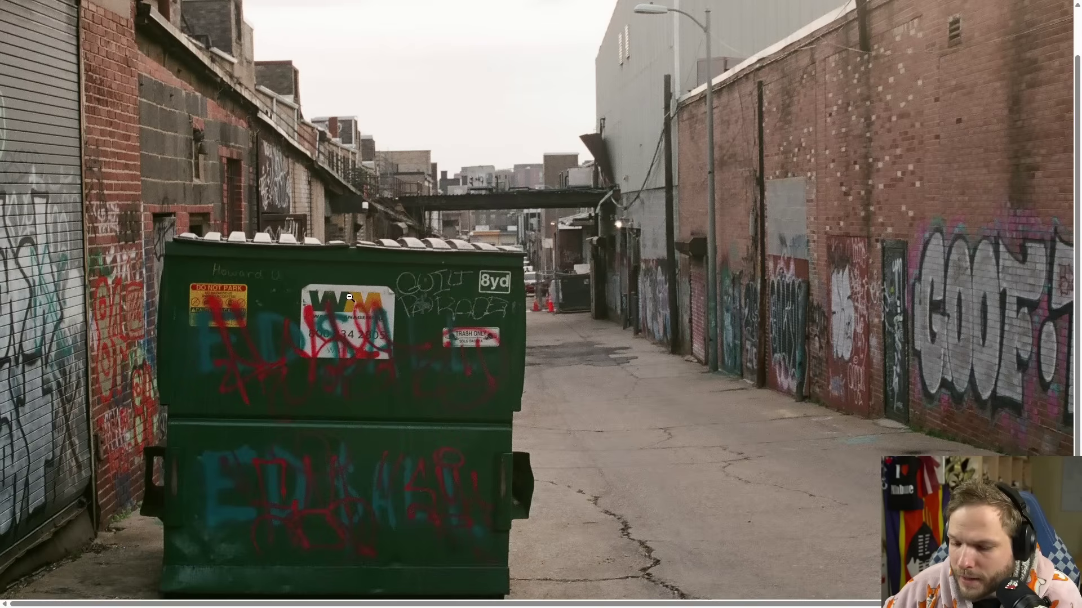
{"action": "left_click", "coordinate": [347, 328]}
{"action": "key", "text": "F11"}
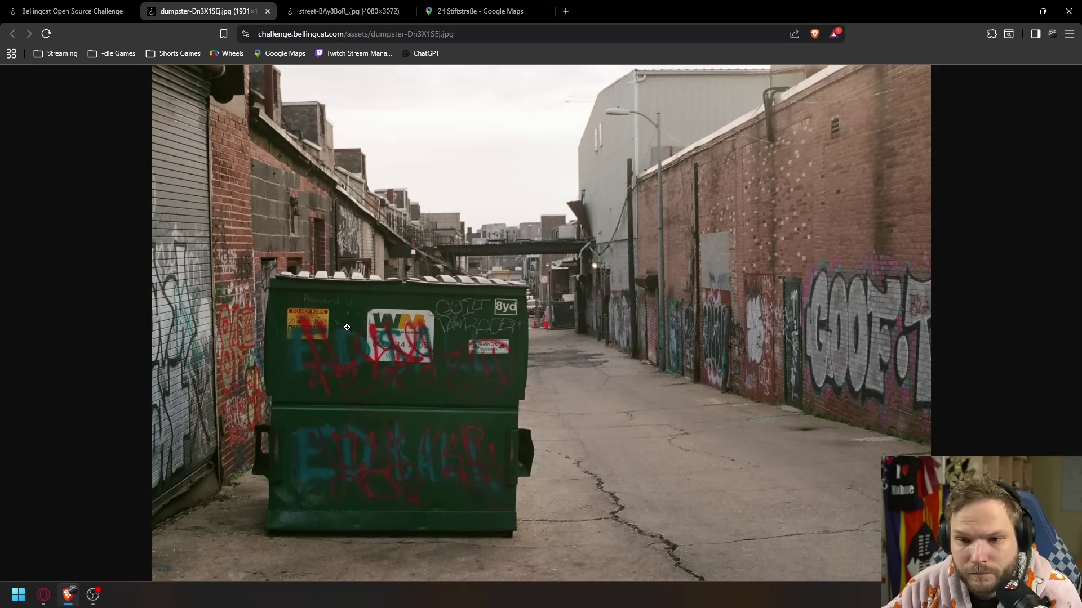
Step: Close the street and map tabs and open the Waste Management result for the sticker's number
{"action": "middle_click", "coordinate": [392, 12]}
{"action": "middle_click", "coordinate": [392, 13]}
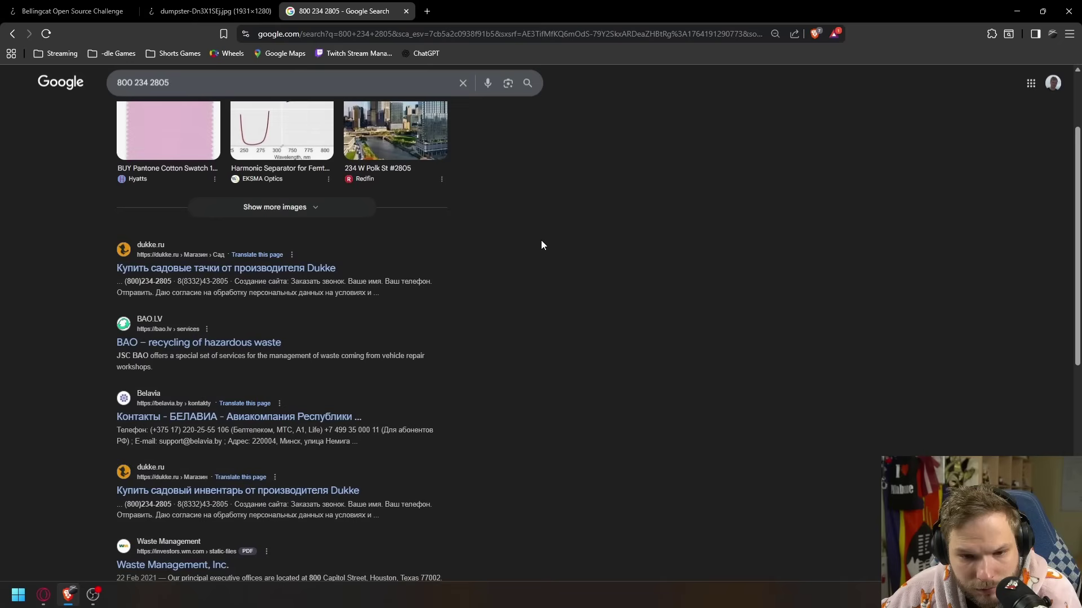
{"action": "scroll", "coordinate": [538, 248], "scroll_direction": "down", "scroll_amount": 4}
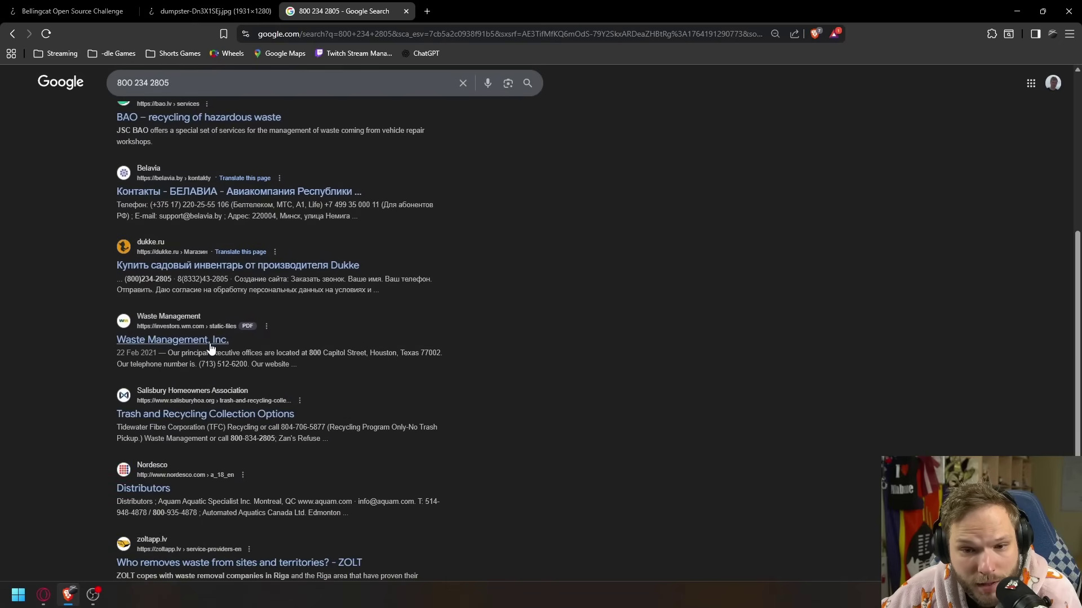
{"action": "left_click_drag", "start_coordinate": [364, 355], "coordinate": [442, 355]}
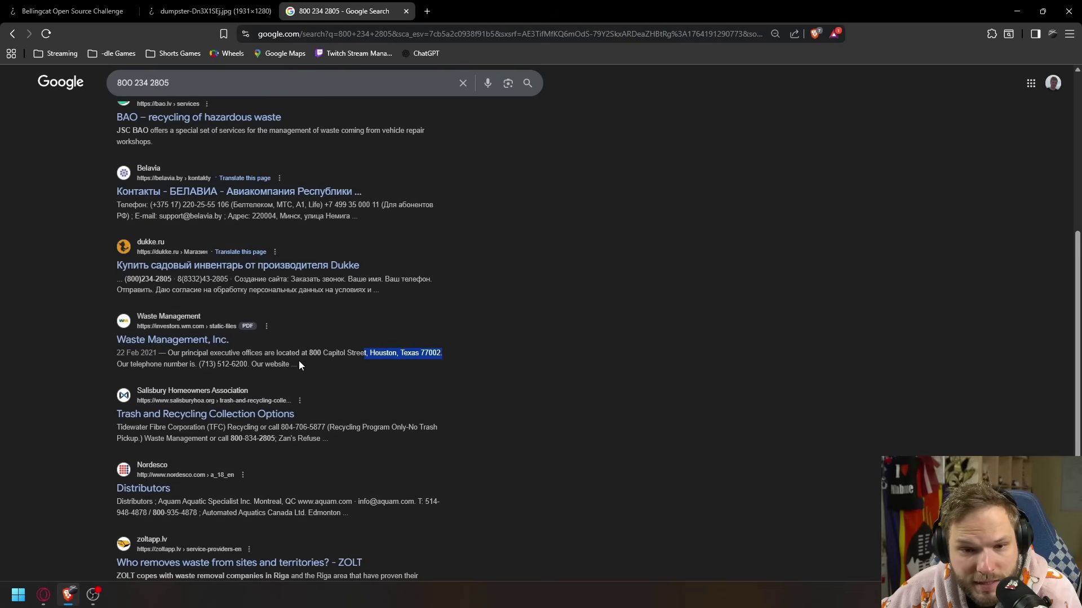
{"action": "middle_click", "coordinate": [194, 343]}
Step: Look over Waste Management's 10-K report, then return to the phone number results
{"action": "scroll", "coordinate": [191, 350], "scroll_direction": "up", "scroll_amount": 6}
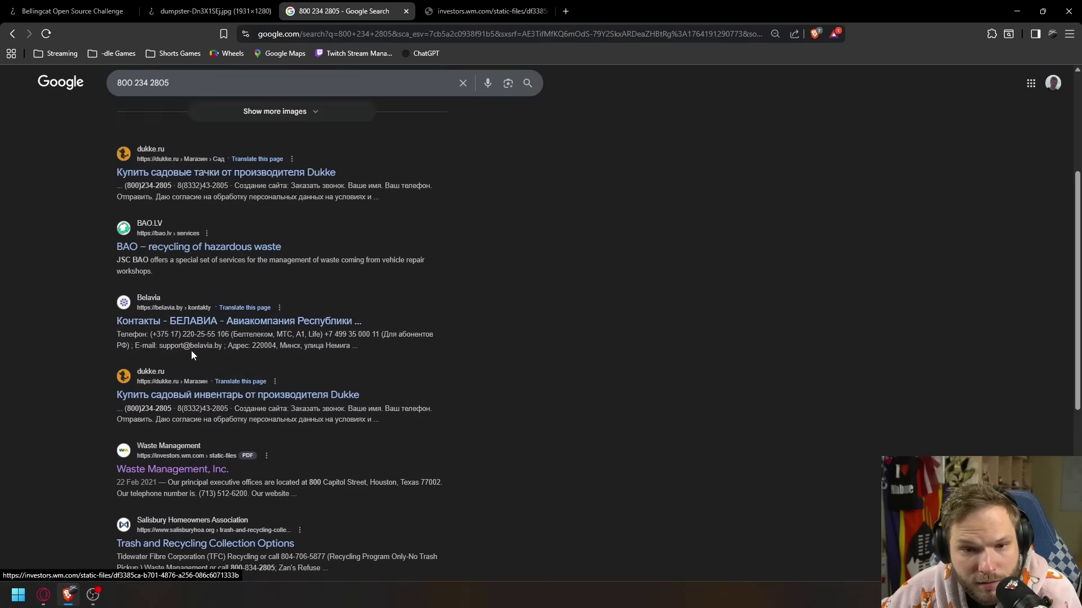
{"action": "scroll", "coordinate": [177, 335], "scroll_direction": "down", "scroll_amount": 5}
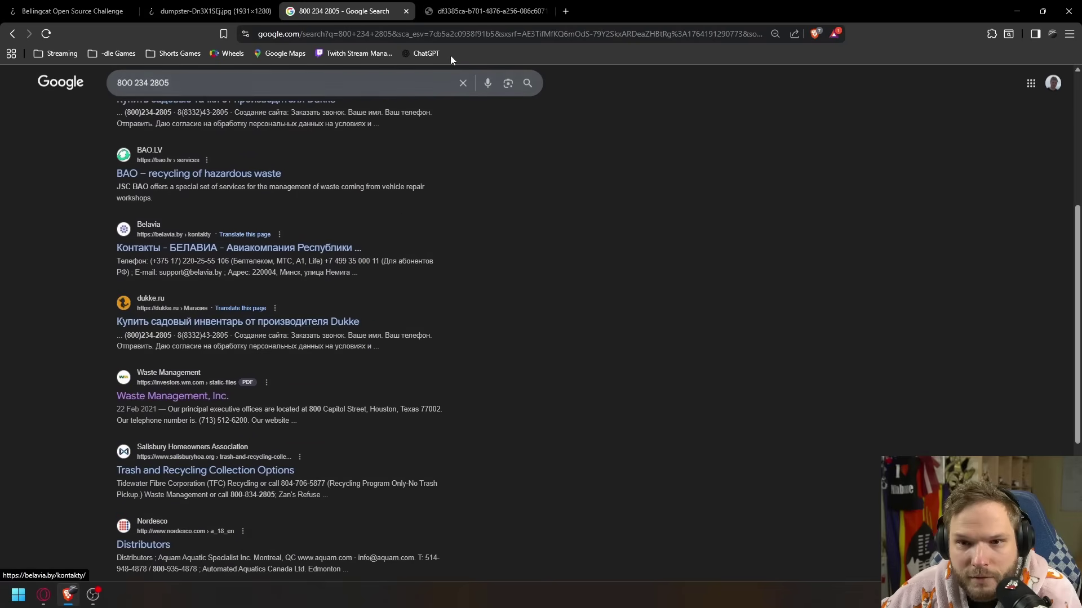
{"action": "left_click", "coordinate": [475, 17]}
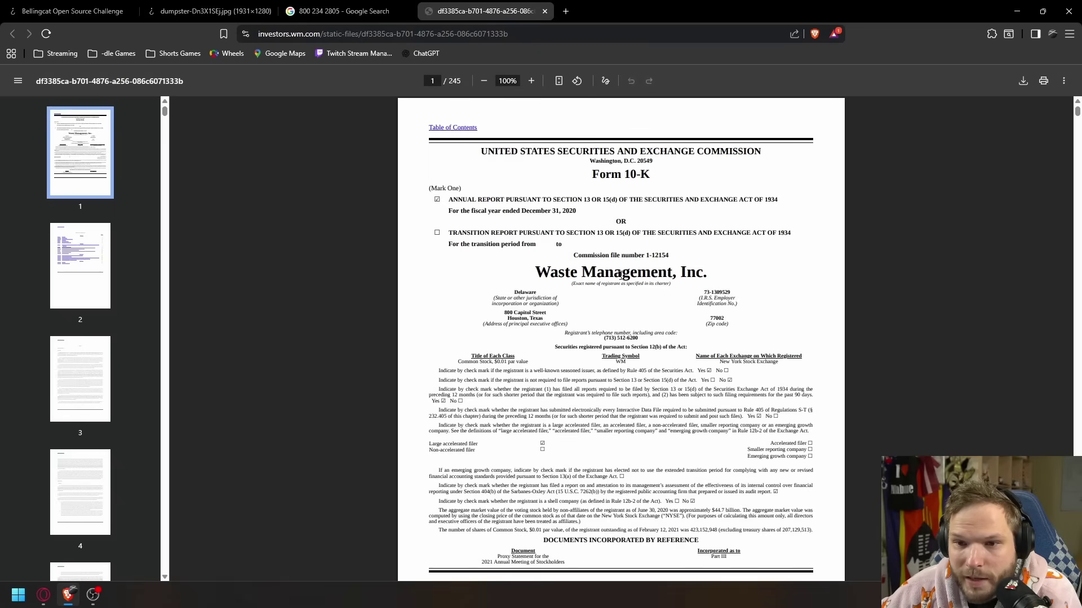
{"action": "scroll", "coordinate": [621, 276], "scroll_direction": "down", "scroll_amount": 5}
{"action": "scroll", "coordinate": [573, 276], "scroll_direction": "up", "scroll_amount": 5}
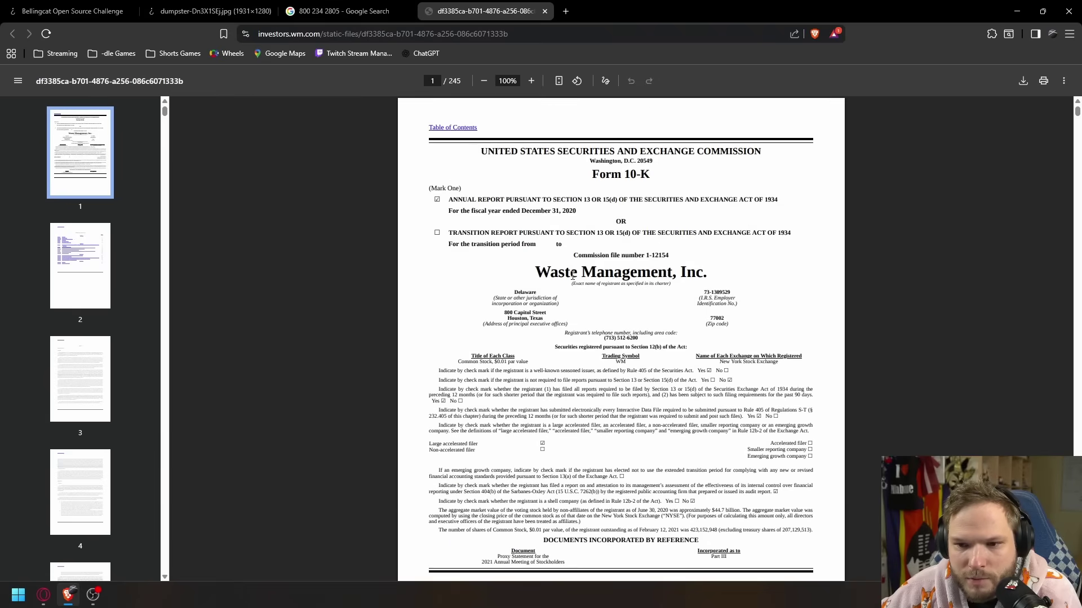
{"action": "left_click", "coordinate": [341, 11]}
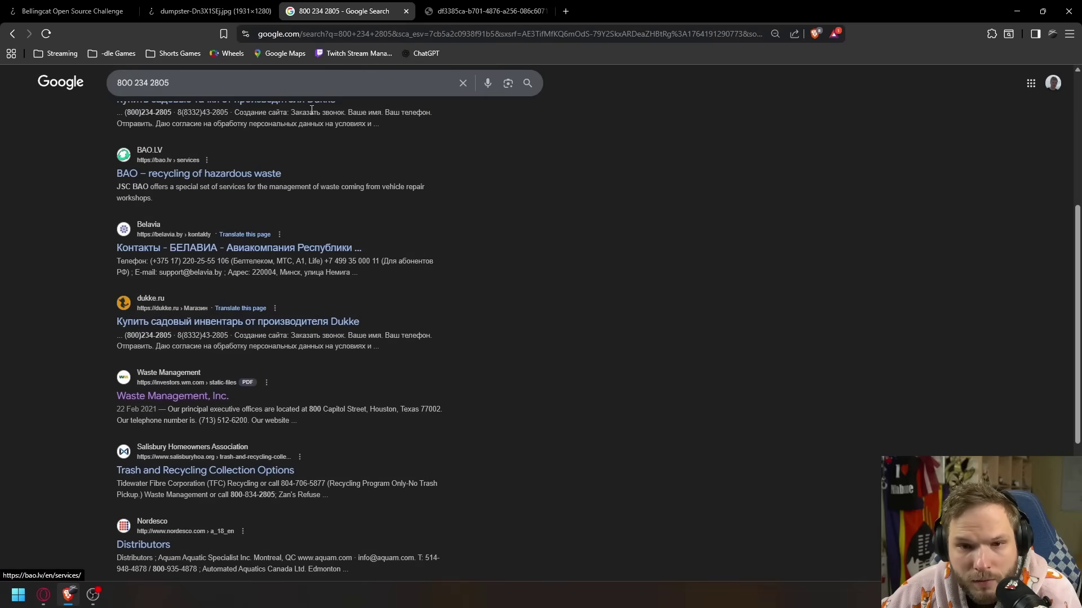
{"action": "left_click", "coordinate": [565, 12]}
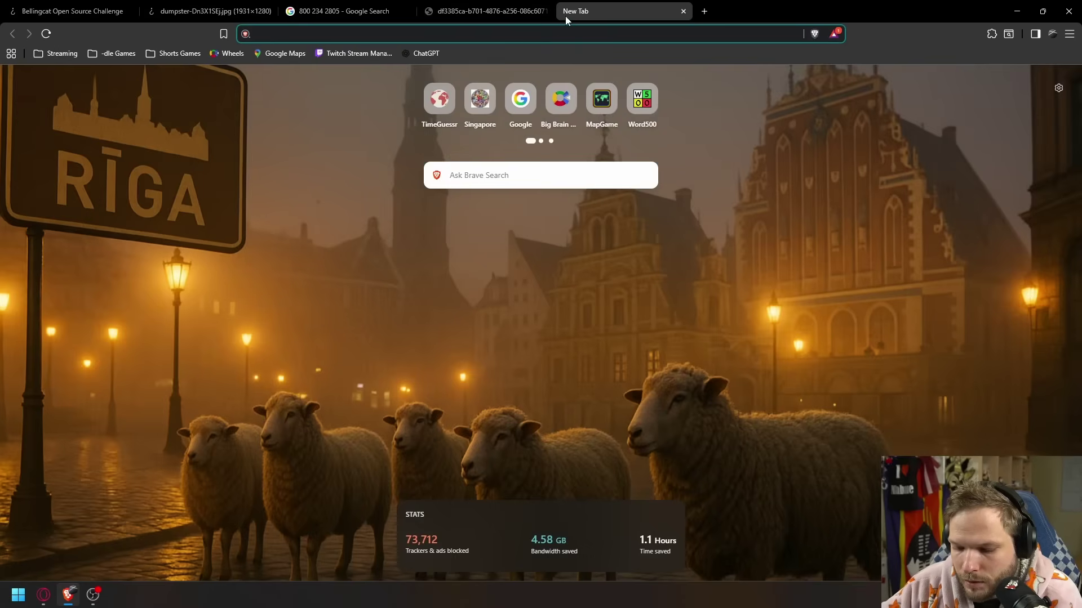
Step: Load wm.com and go to 'Our Service Areas' to see the US service locations map
{"action": "type", "text": "wm.com"}
{"action": "key", "text": "Return"}
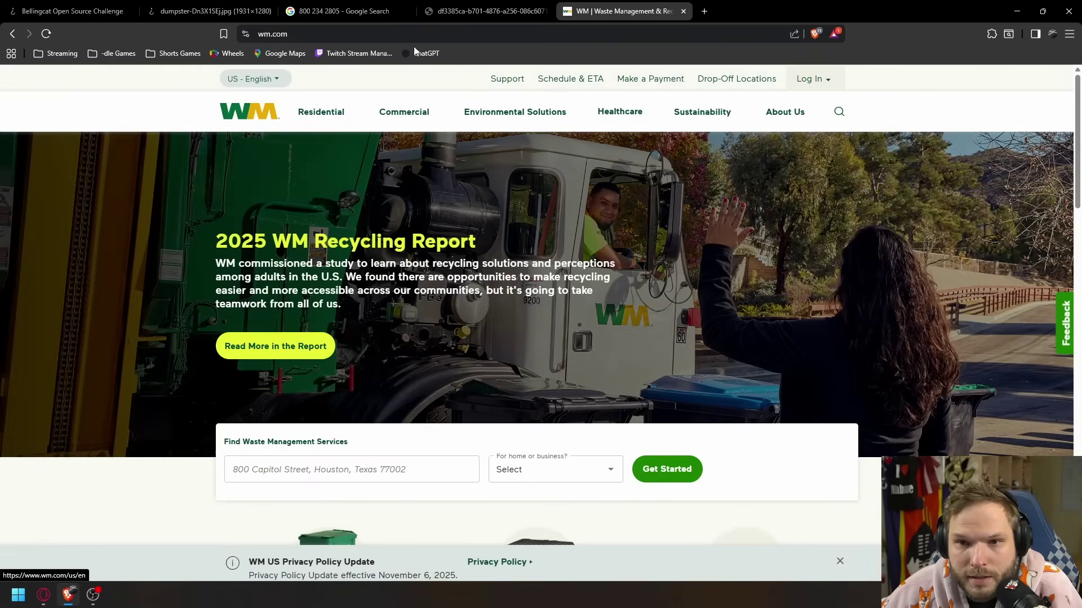
{"action": "key", "text": "ctrl+shift+Tab"}
{"action": "key", "text": "ctrl+shift+Tab"}
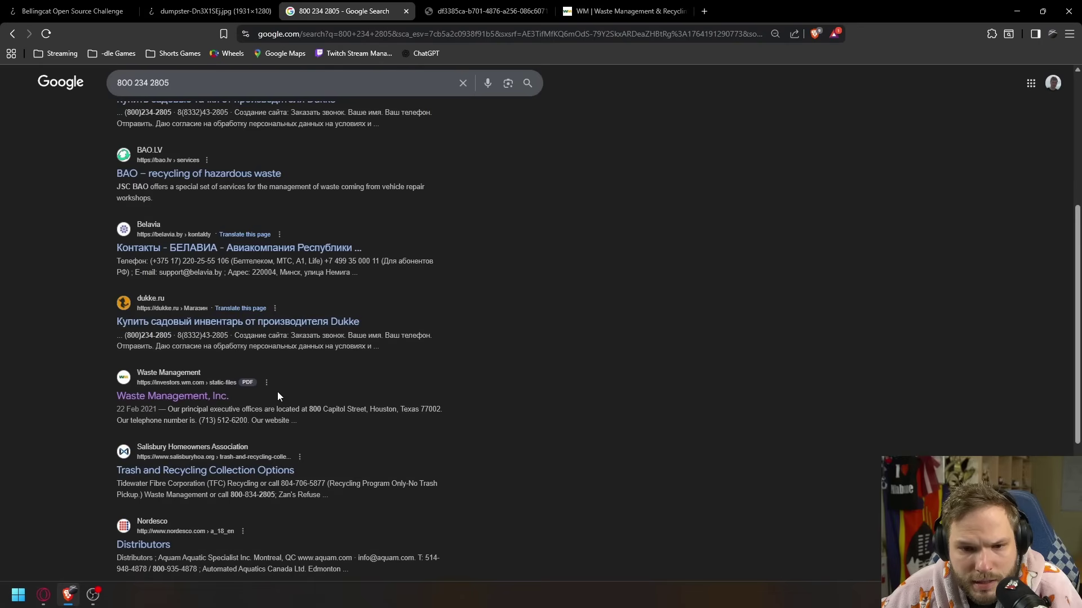
{"action": "left_click", "coordinate": [621, 11]}
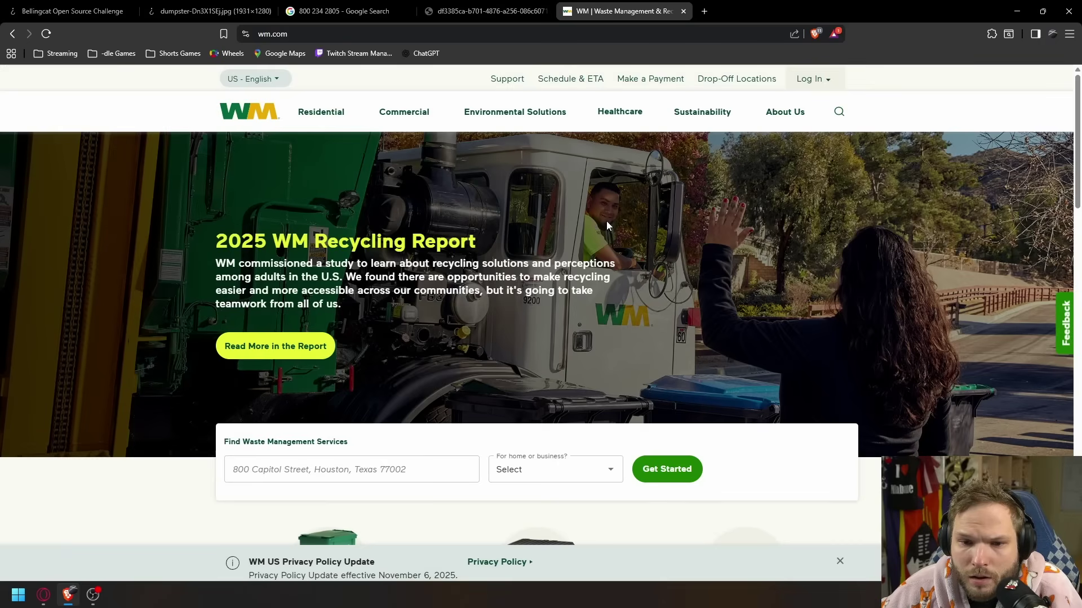
{"action": "scroll", "coordinate": [599, 218], "scroll_direction": "down", "scroll_amount": 4}
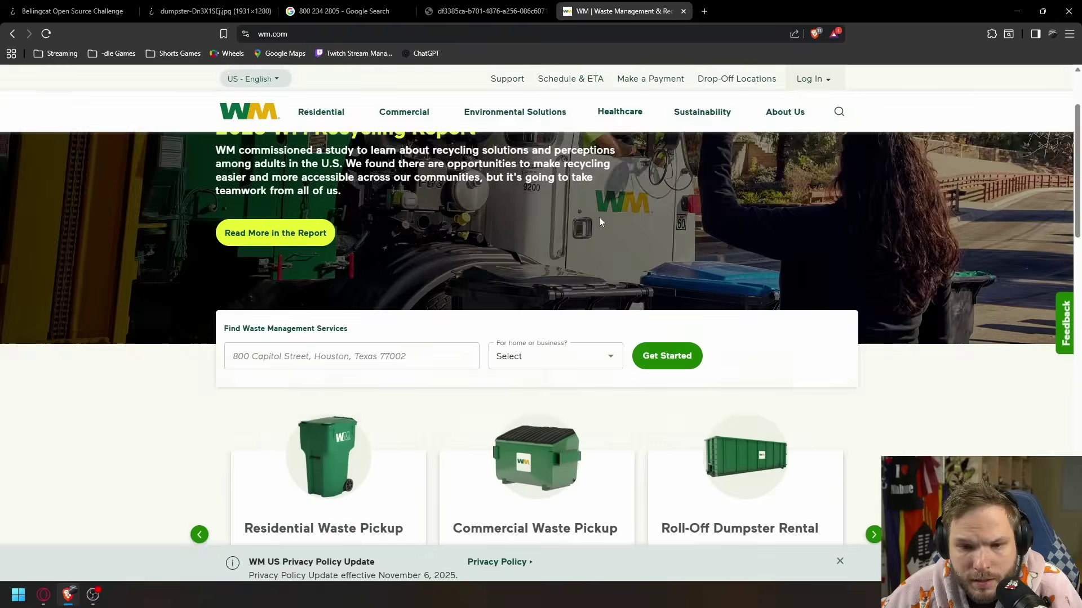
{"action": "left_click", "coordinate": [427, 247]}
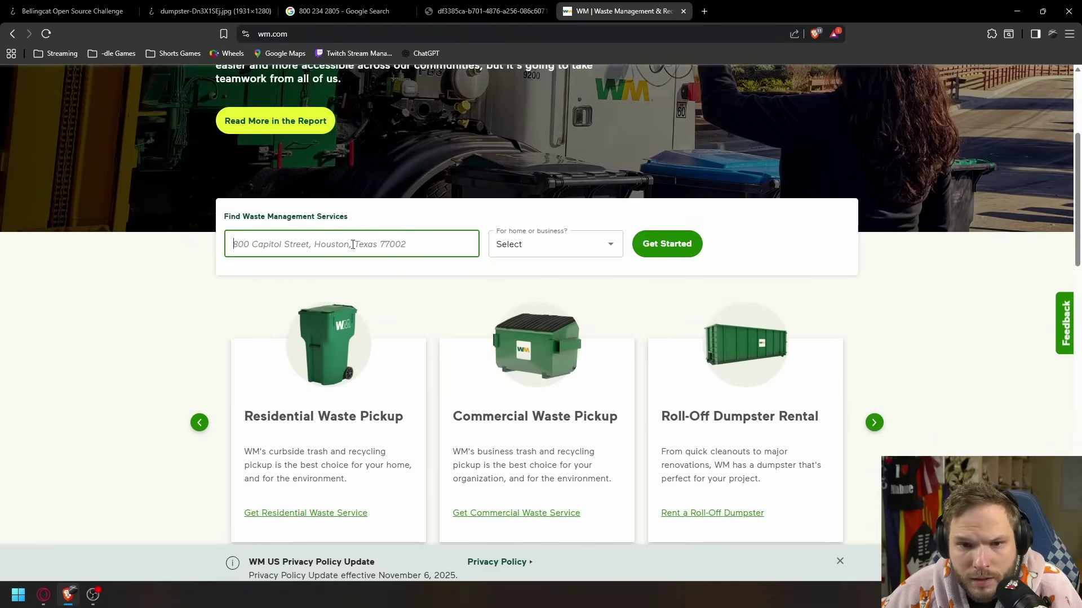
{"action": "scroll", "coordinate": [347, 273], "scroll_direction": "up", "scroll_amount": 5}
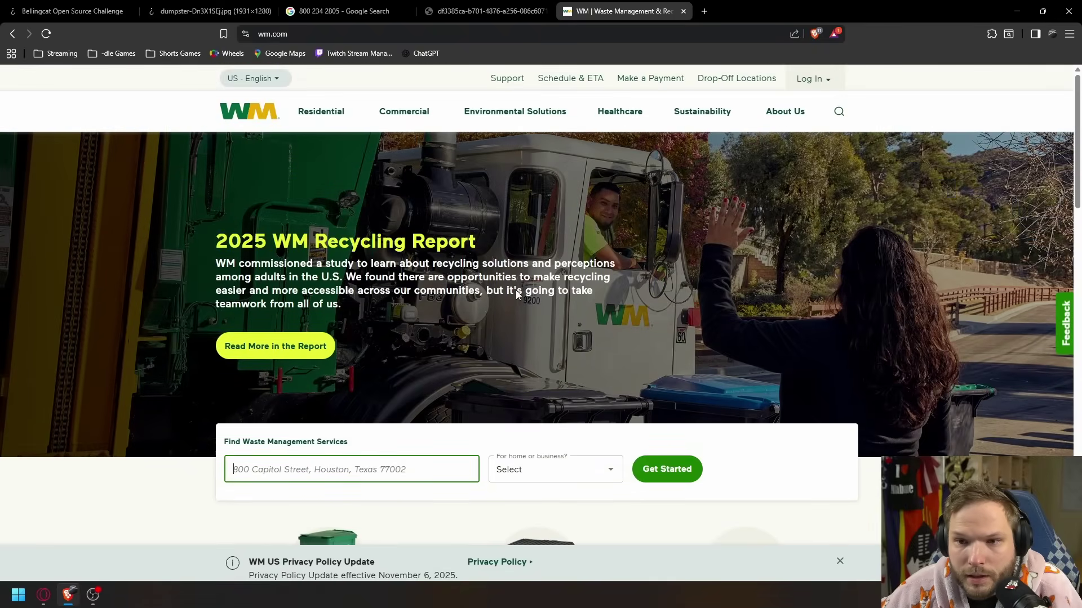
{"action": "scroll", "coordinate": [546, 307], "scroll_direction": "down", "scroll_amount": 20}
{"action": "left_click", "coordinate": [545, 307]}
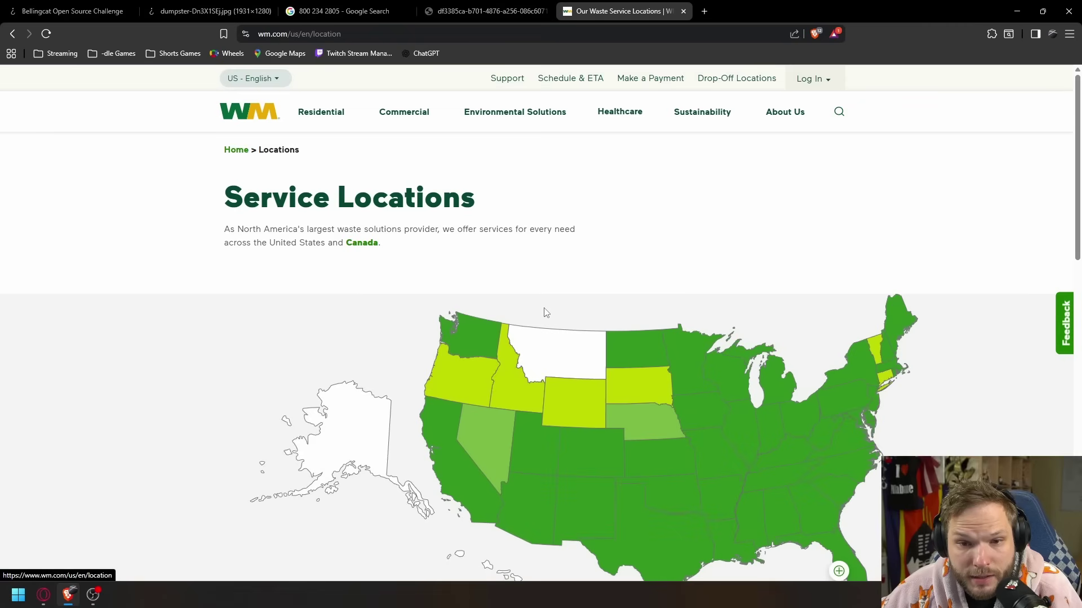
{"action": "scroll", "coordinate": [838, 234], "scroll_direction": "down", "scroll_amount": 3}
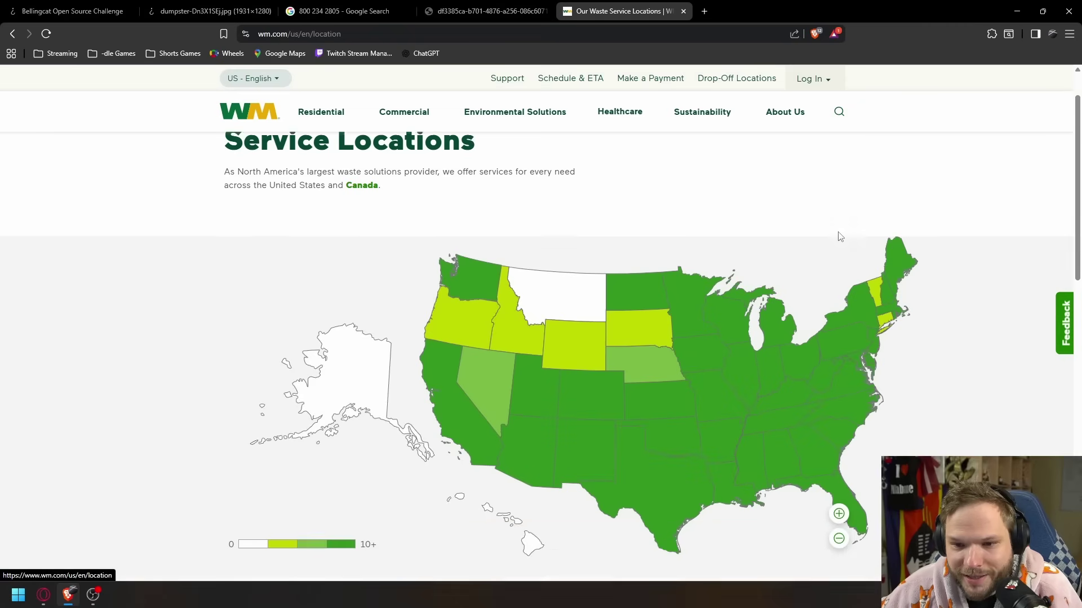
{"action": "scroll", "coordinate": [912, 290], "scroll_direction": "up", "scroll_amount": 1}
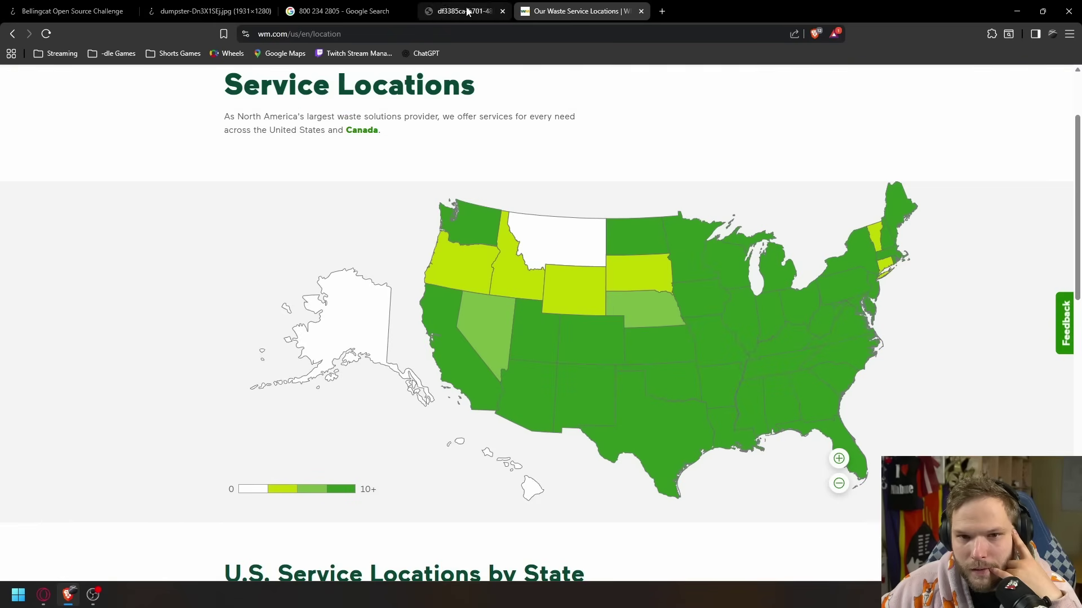
Step: Close the df3385ca tab and show the dumpster photo again, toggling fit and full size
{"action": "left_click", "coordinate": [547, 11]}
{"action": "left_click", "coordinate": [338, 11]}
{"action": "left_click", "coordinate": [209, 11]}
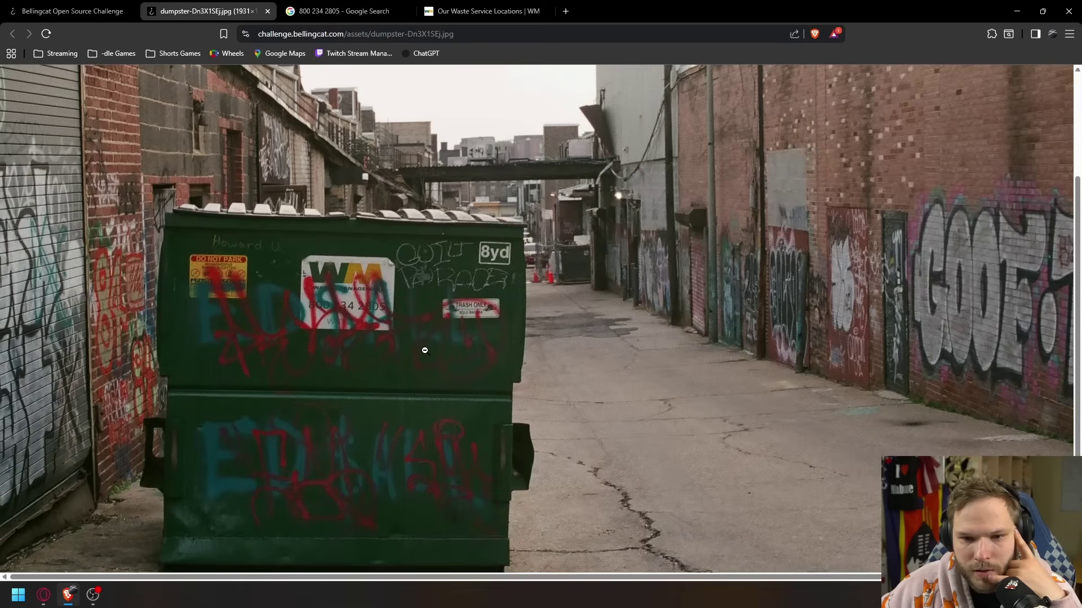
{"action": "left_click", "coordinate": [435, 305]}
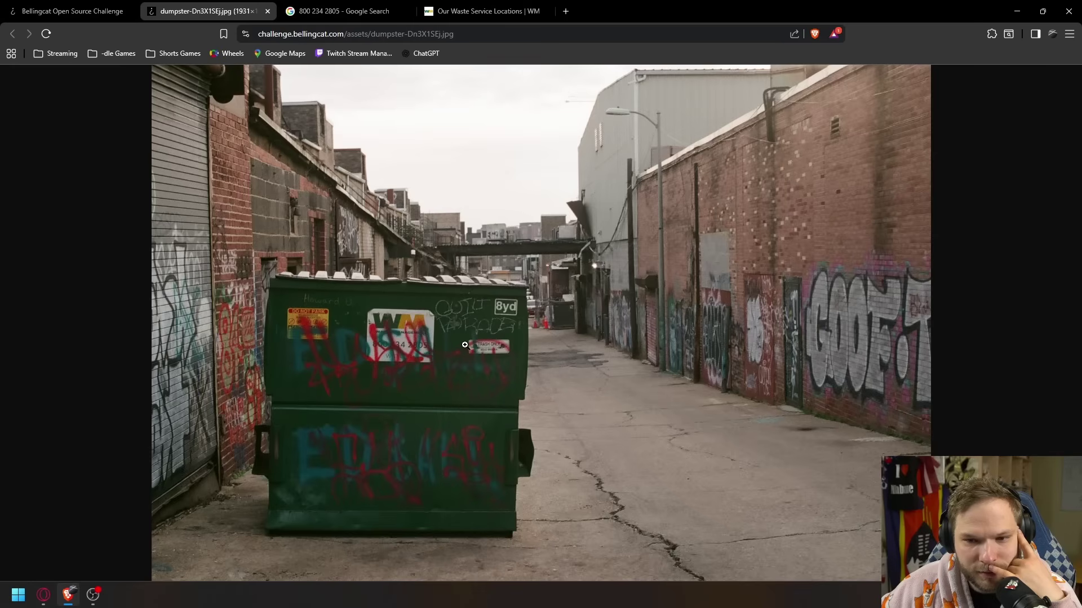
{"action": "left_click", "coordinate": [464, 345]}
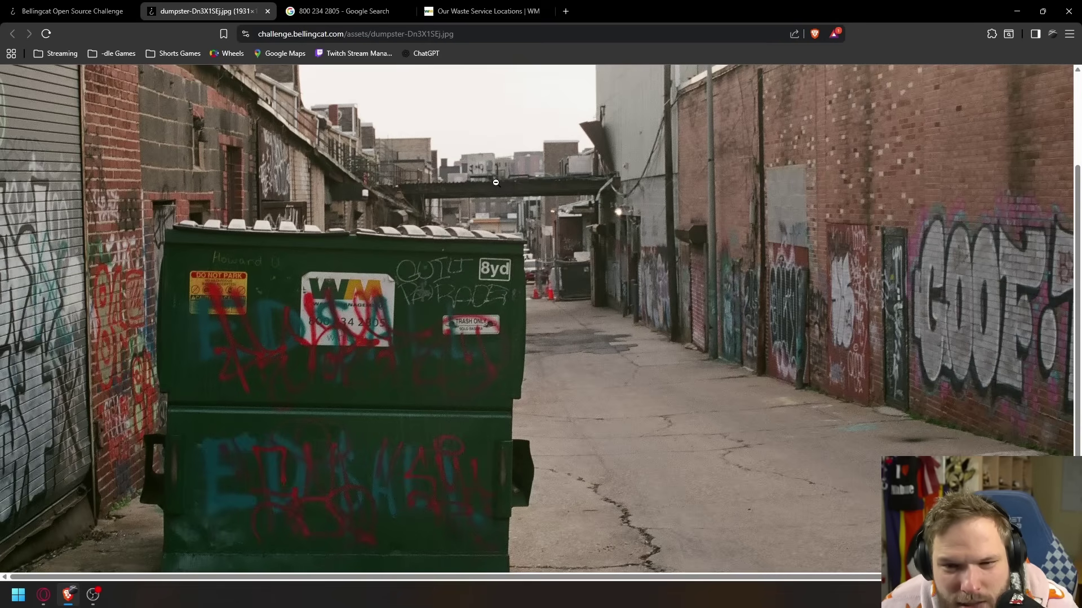
Step: Search 'quilt parade' and read the Fogo Island Quilt Parade page, then close it
{"action": "left_click", "coordinate": [566, 12]}
{"action": "type", "text": "quilt parade"}
{"action": "key", "text": "Return"}
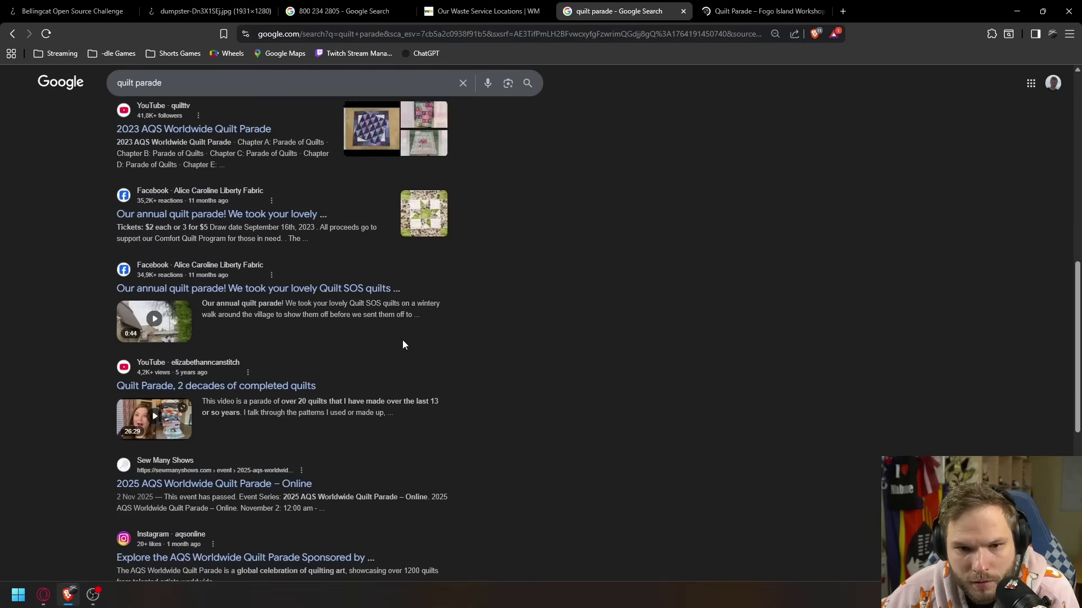
{"action": "scroll", "coordinate": [402, 341], "scroll_direction": "up", "scroll_amount": 10}
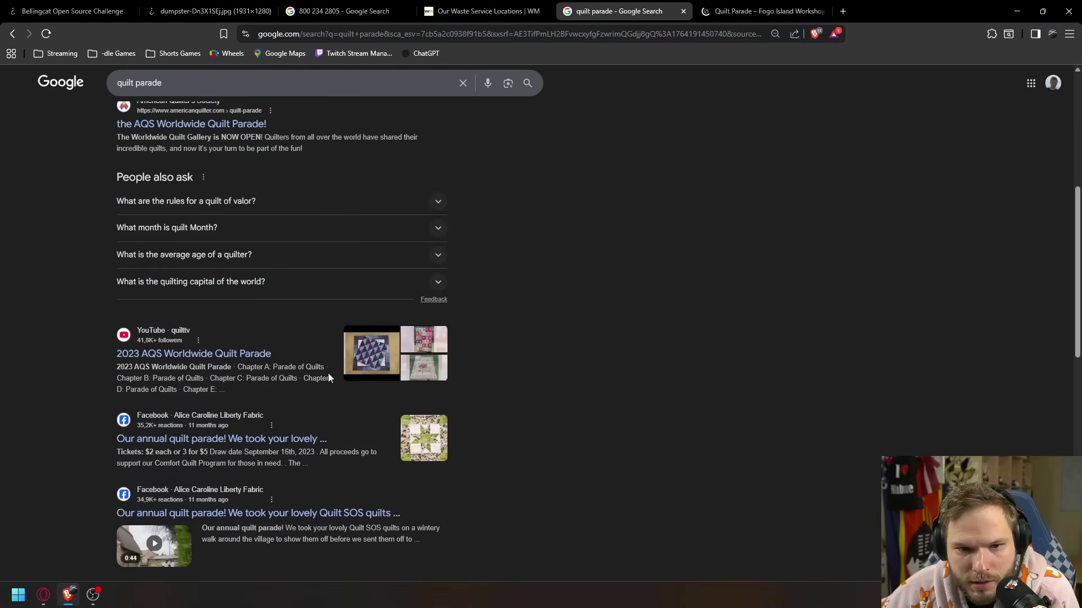
{"action": "left_click", "coordinate": [755, 13]}
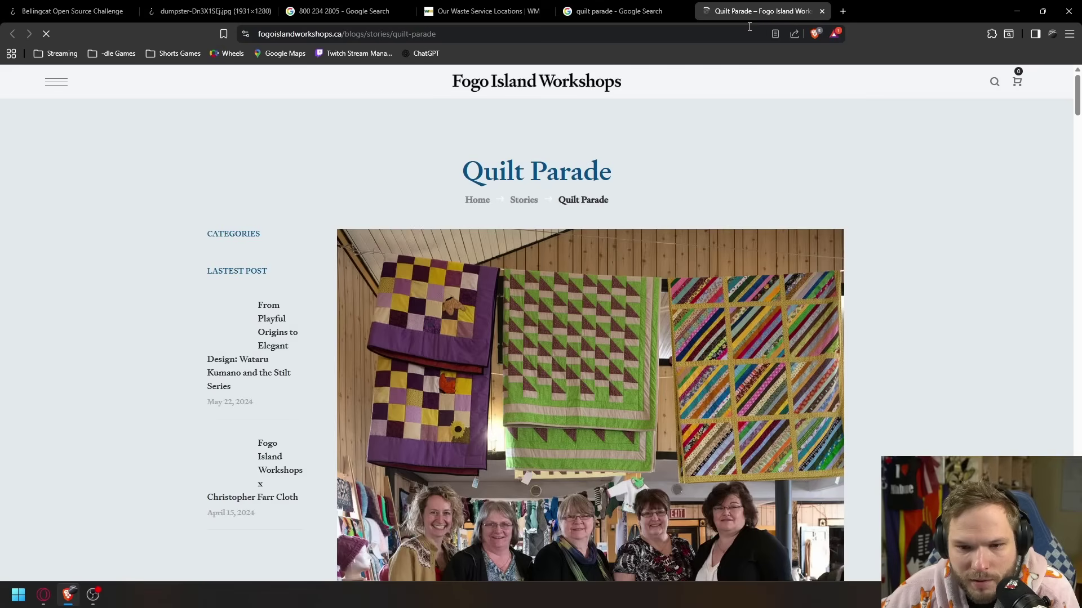
{"action": "scroll", "coordinate": [687, 209], "scroll_direction": "down", "scroll_amount": 4}
{"action": "scroll", "coordinate": [653, 314], "scroll_direction": "up", "scroll_amount": 4}
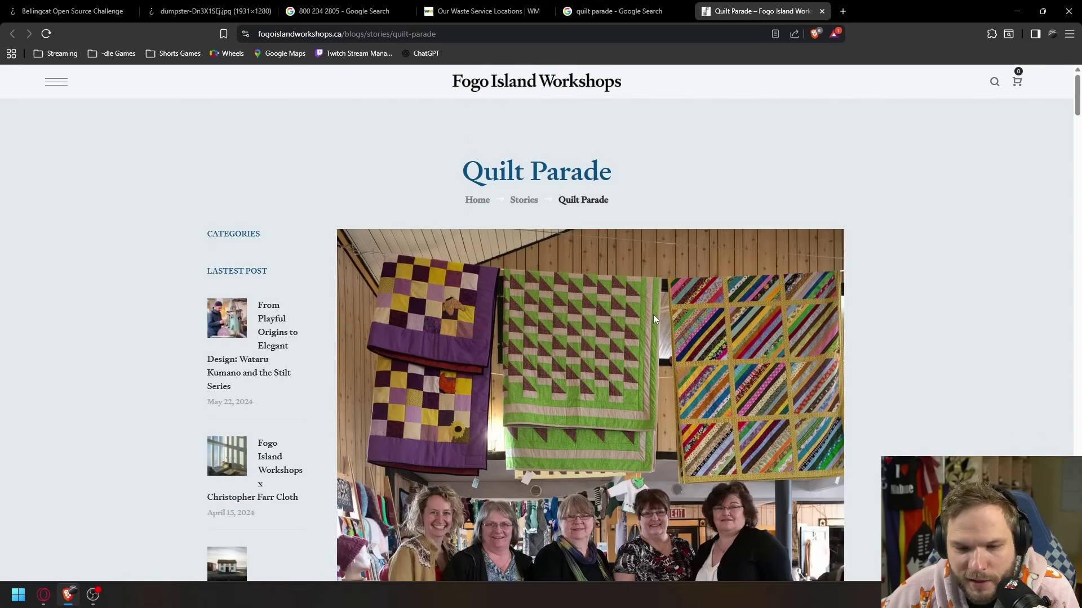
{"action": "scroll", "coordinate": [676, 366], "scroll_direction": "down", "scroll_amount": 2}
{"action": "scroll", "coordinate": [726, 445], "scroll_direction": "down", "scroll_amount": 1}
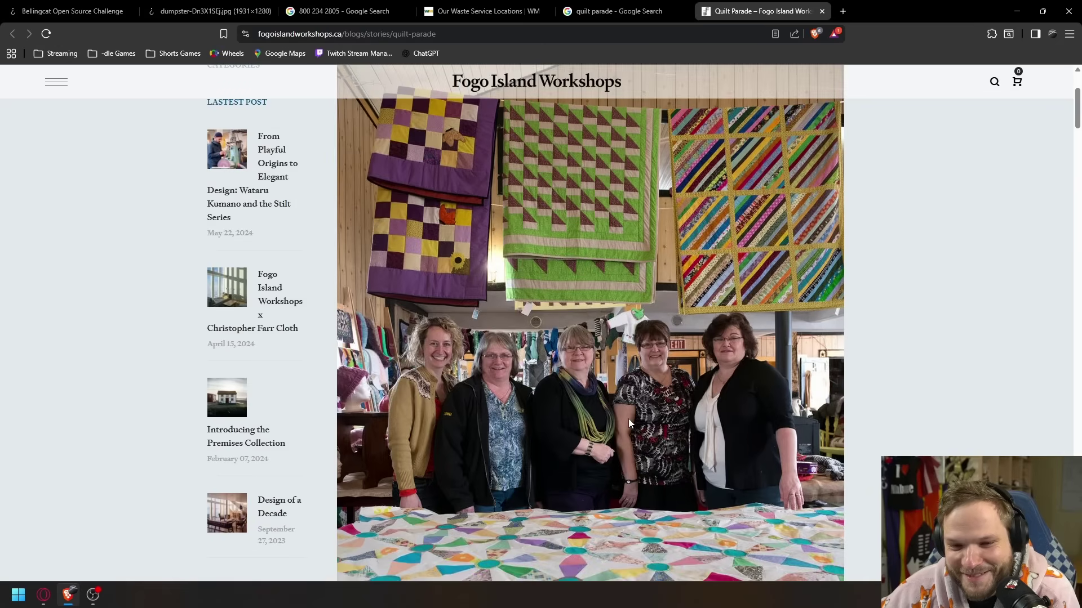
{"action": "key", "text": "ctrl+w"}
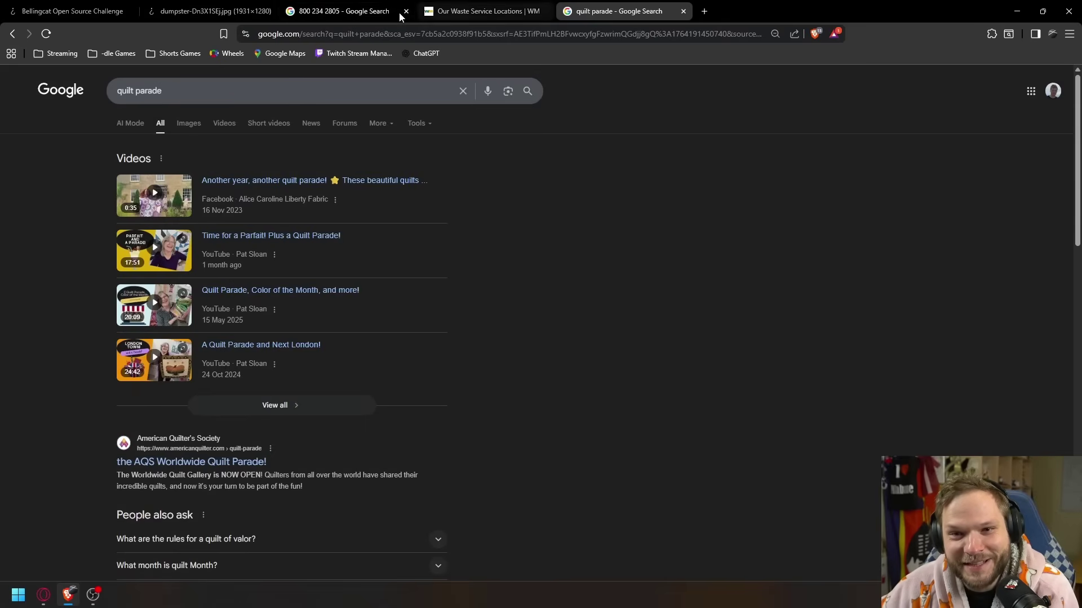
Step: Search for Howard University and bring up Google Maps of Washington, D.C
{"action": "left_click", "coordinate": [350, 12]}
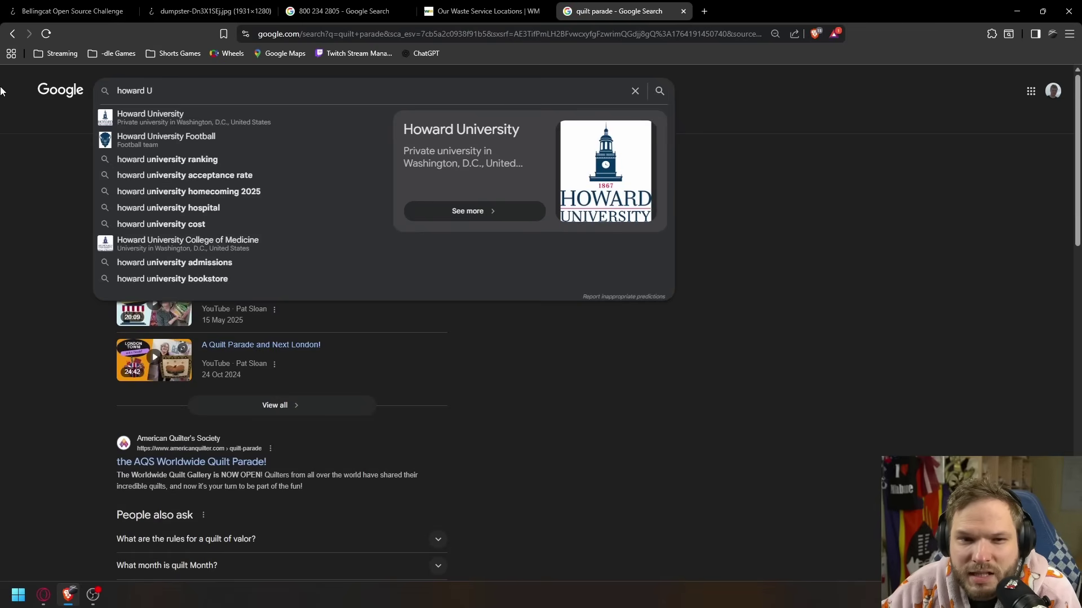
{"action": "left_click", "coordinate": [476, 17]}
{"action": "left_click", "coordinate": [333, 17]}
{"action": "left_click", "coordinate": [232, 19]}
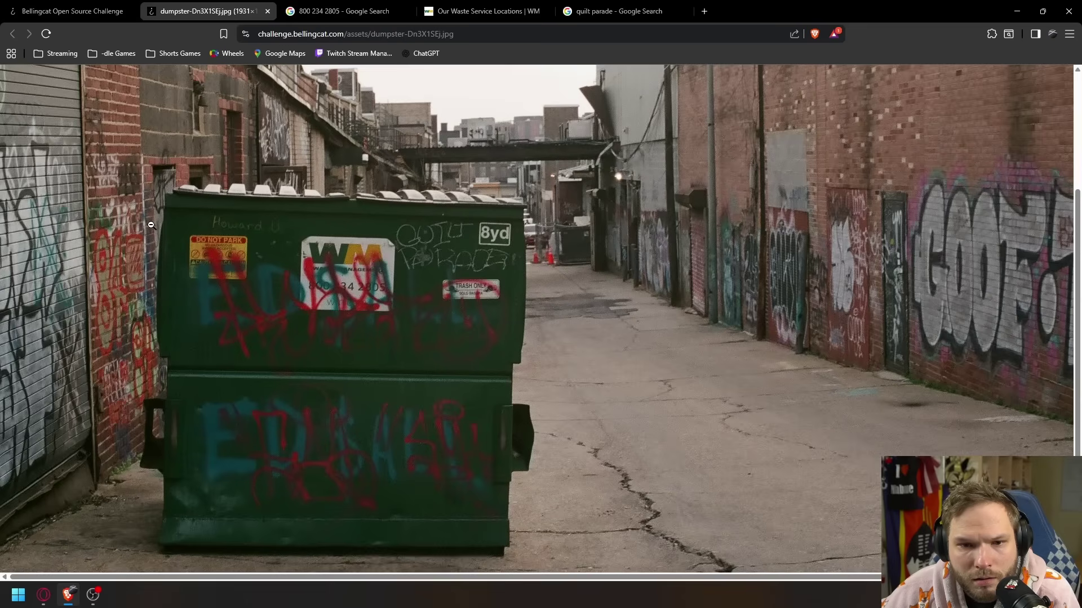
{"action": "left_click", "coordinate": [619, 11]}
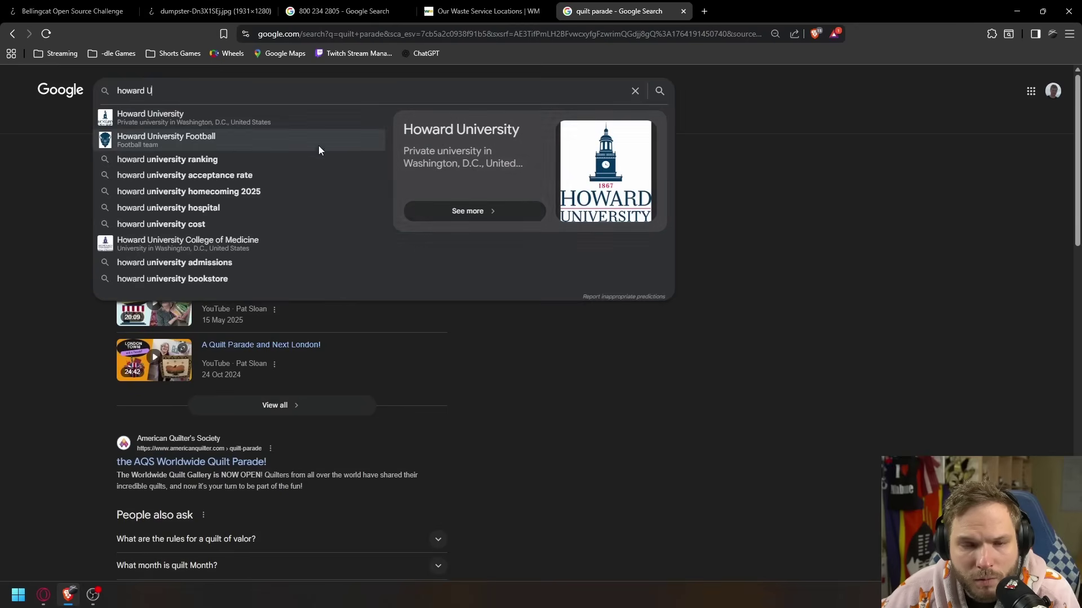
{"action": "left_click", "coordinate": [197, 120]}
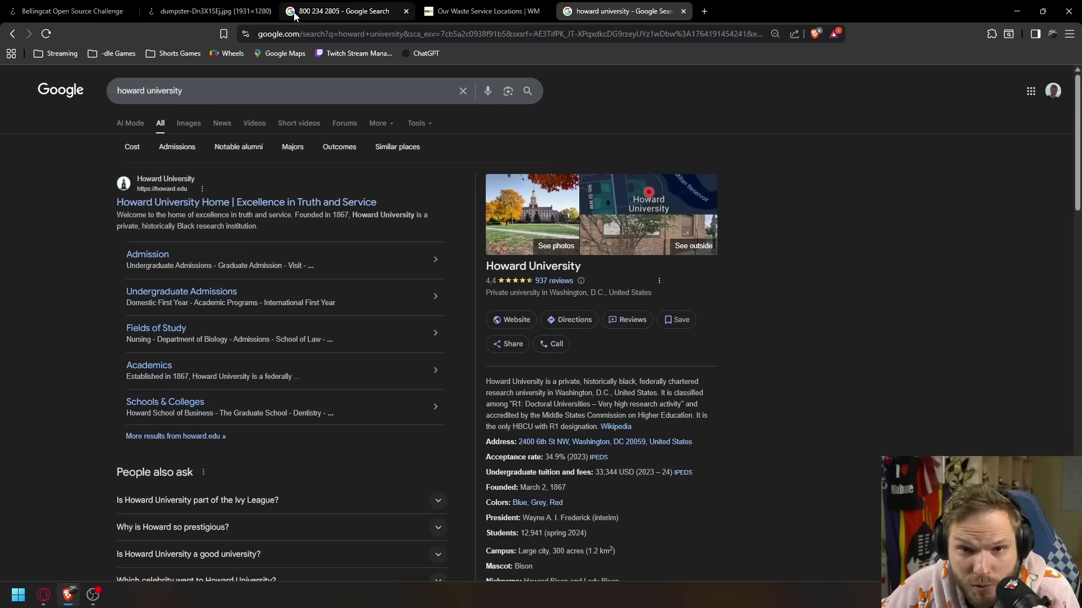
{"action": "left_click", "coordinate": [484, 12]}
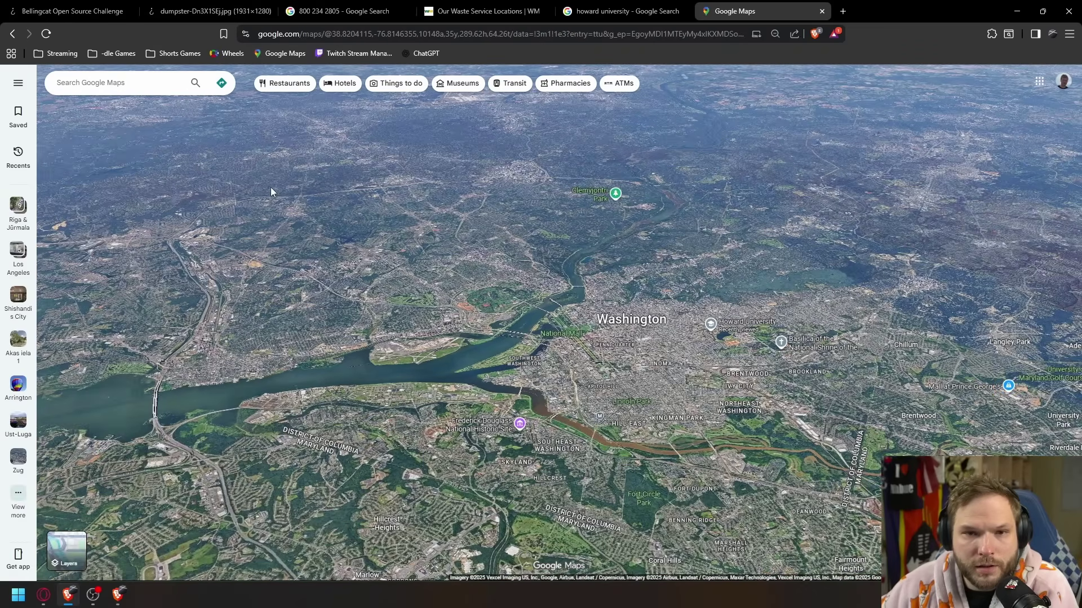
Step: Scan the buildings and skyline behind the dumpster, toggling between fit and full-size zoom
{"action": "left_click", "coordinate": [187, 12]}
{"action": "scroll", "coordinate": [525, 298], "scroll_direction": "up", "scroll_amount": 3}
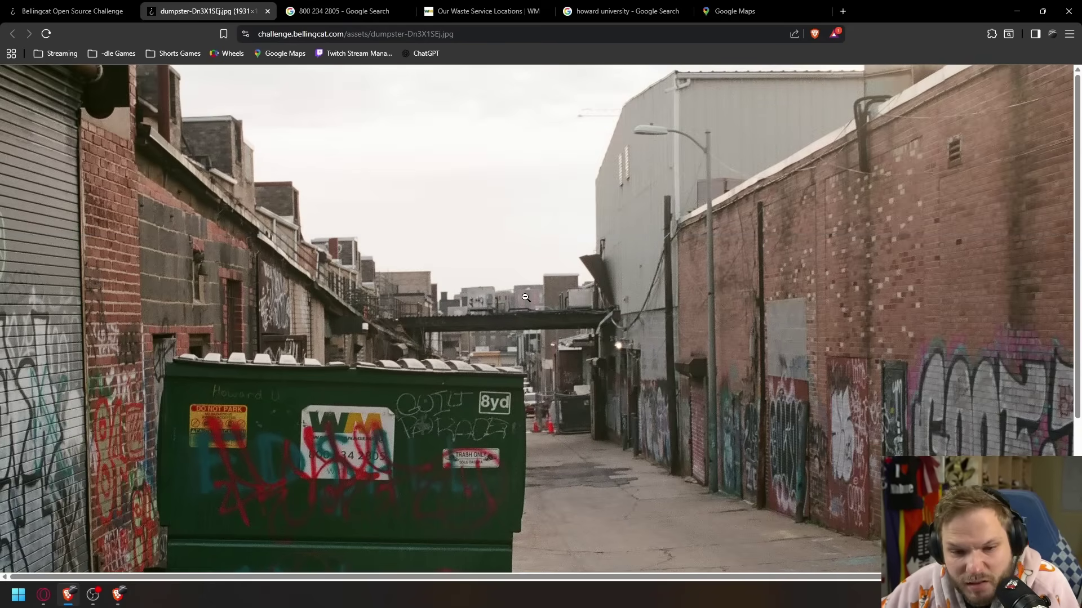
{"action": "scroll", "coordinate": [404, 361], "scroll_direction": "down", "scroll_amount": 4}
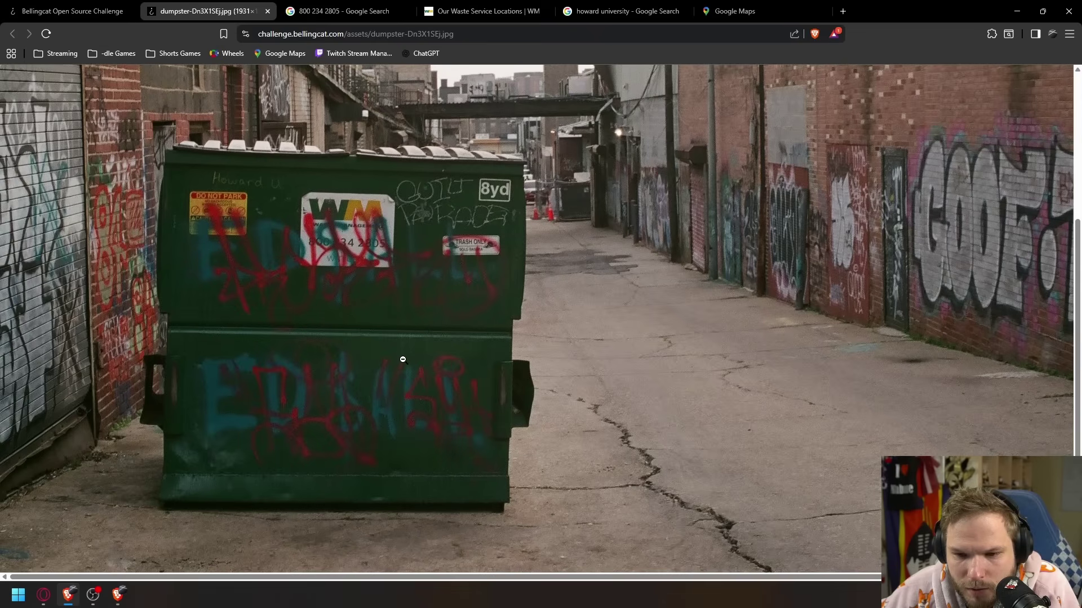
{"action": "scroll", "coordinate": [404, 361], "scroll_direction": "up", "scroll_amount": 2}
{"action": "scroll", "coordinate": [737, 416], "scroll_direction": "up", "scroll_amount": 2}
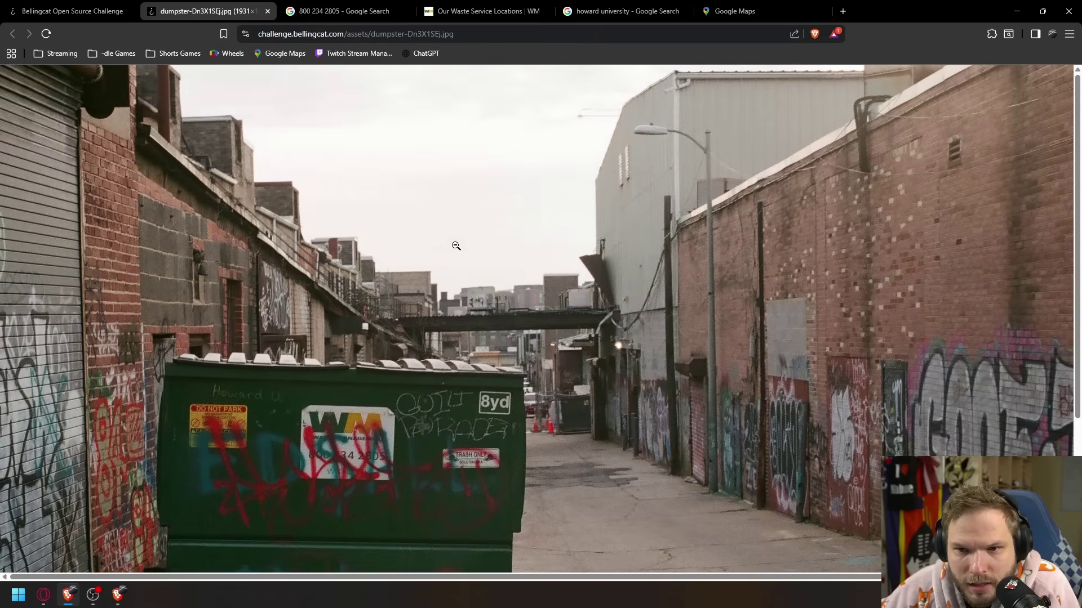
{"action": "left_click", "coordinate": [610, 100]}
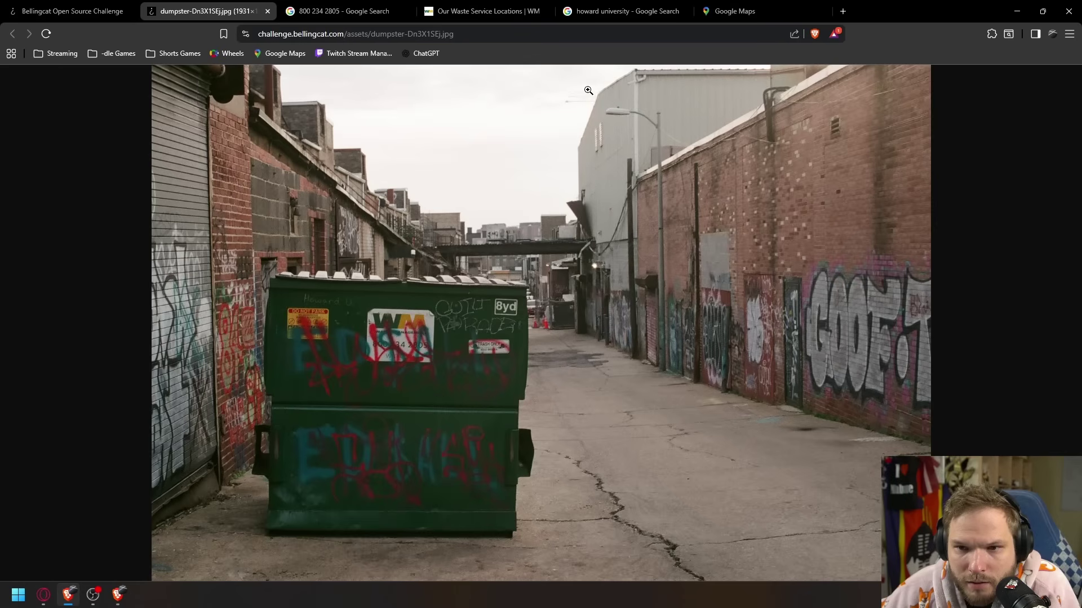
{"action": "left_click", "coordinate": [588, 90]}
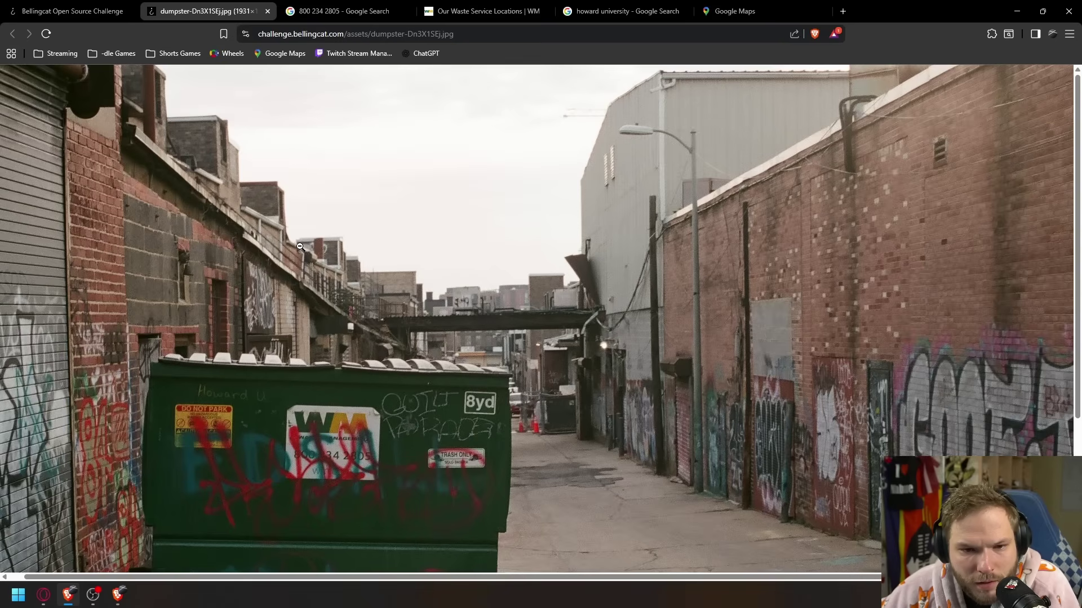
{"action": "scroll", "coordinate": [316, 309], "scroll_direction": "down", "scroll_amount": 3}
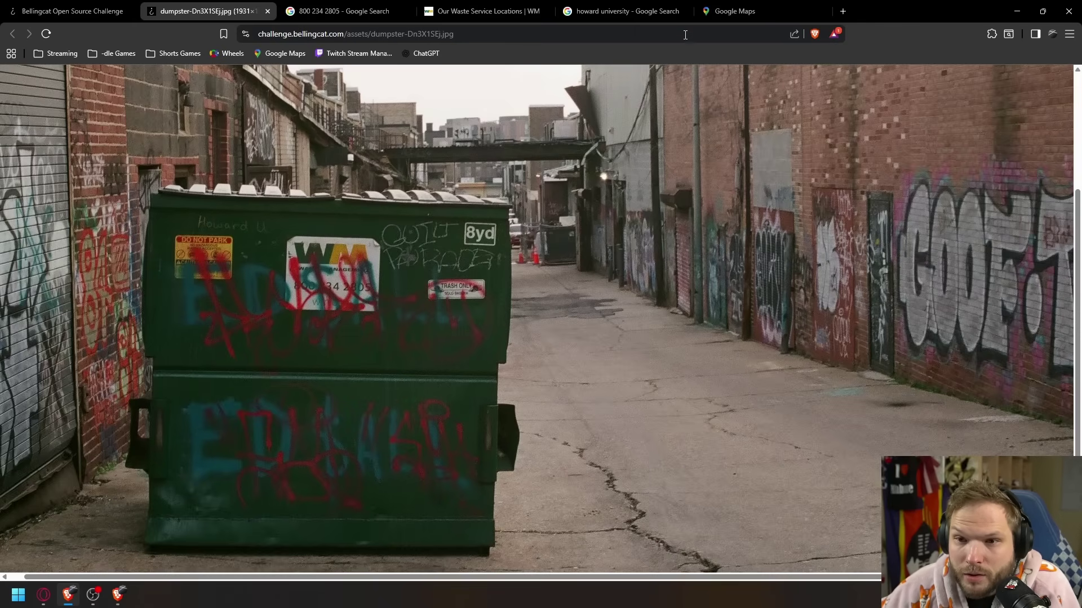
Step: Find Howard University in Google Maps and rotate the 3D campus view
{"action": "left_click", "coordinate": [661, 18]}
{"action": "left_click", "coordinate": [771, 19]}
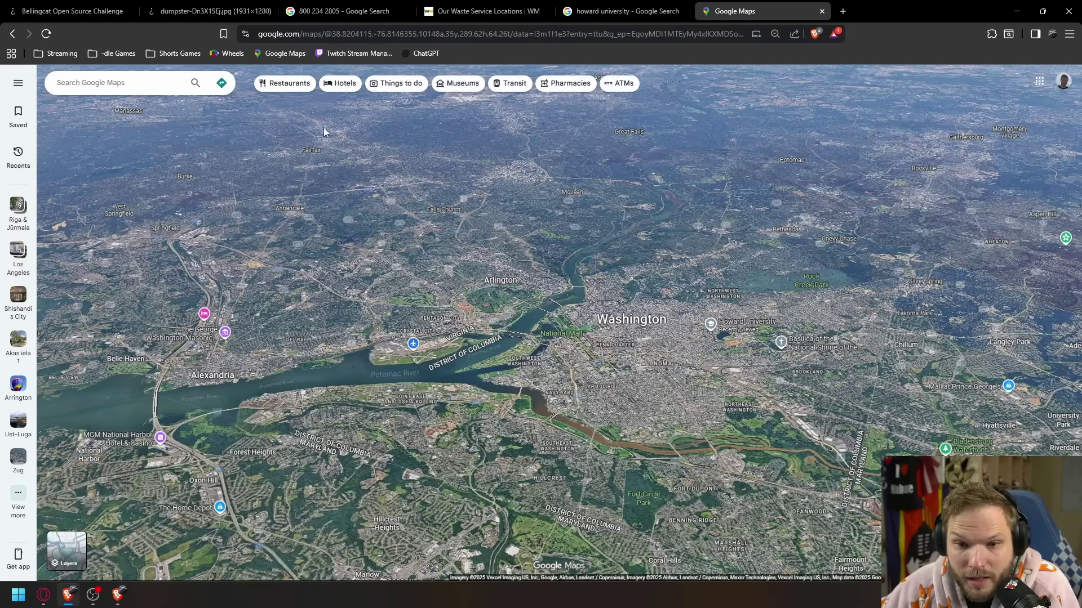
{"action": "left_click", "coordinate": [155, 86]}
{"action": "type", "text": "h"}
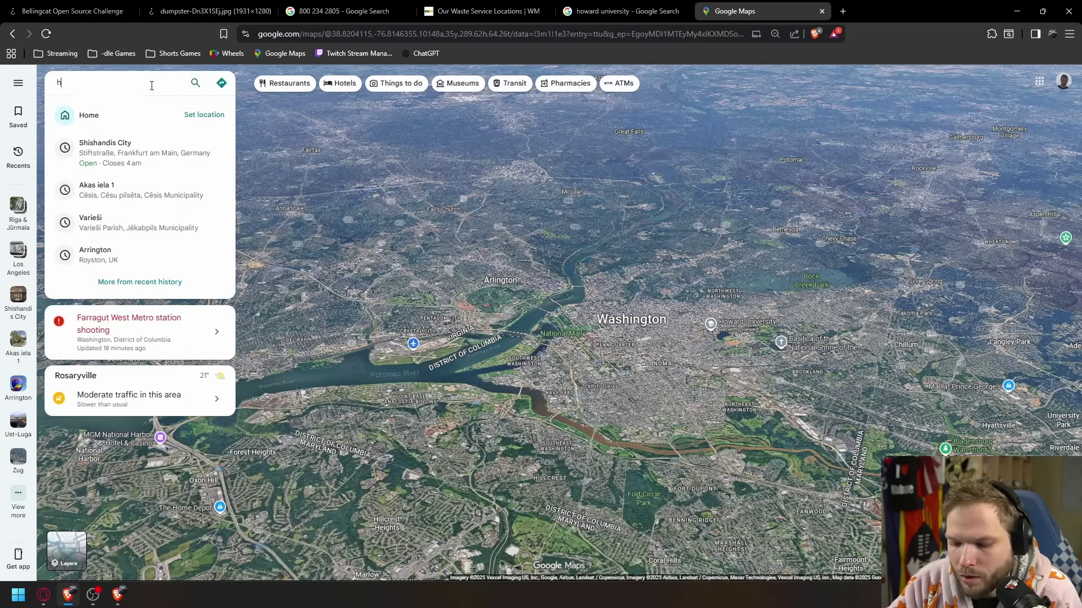
{"action": "type", "text": "oward"}
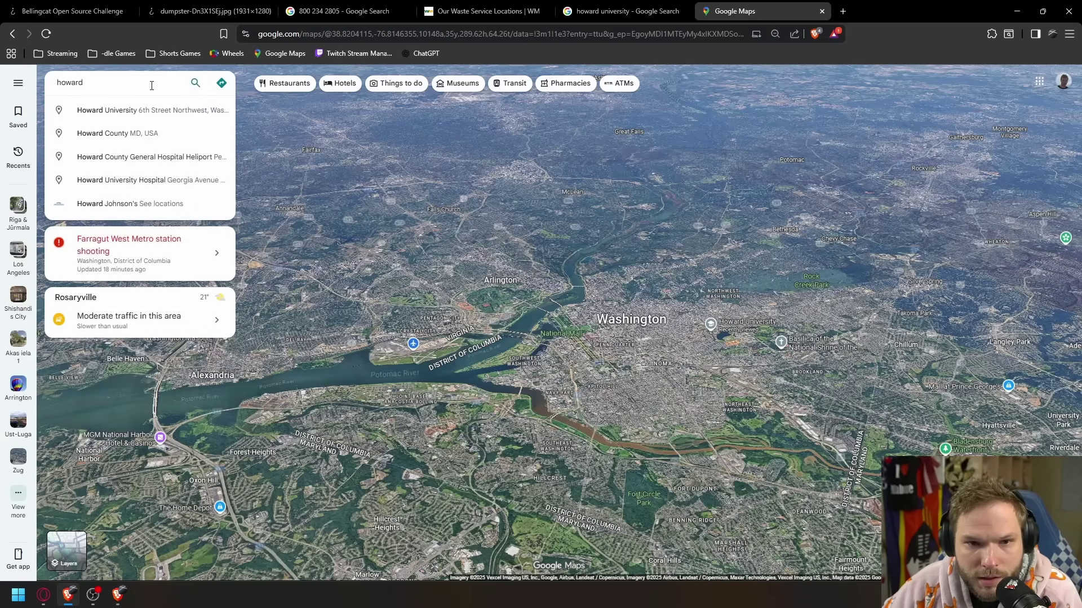
{"action": "left_click", "coordinate": [134, 111]}
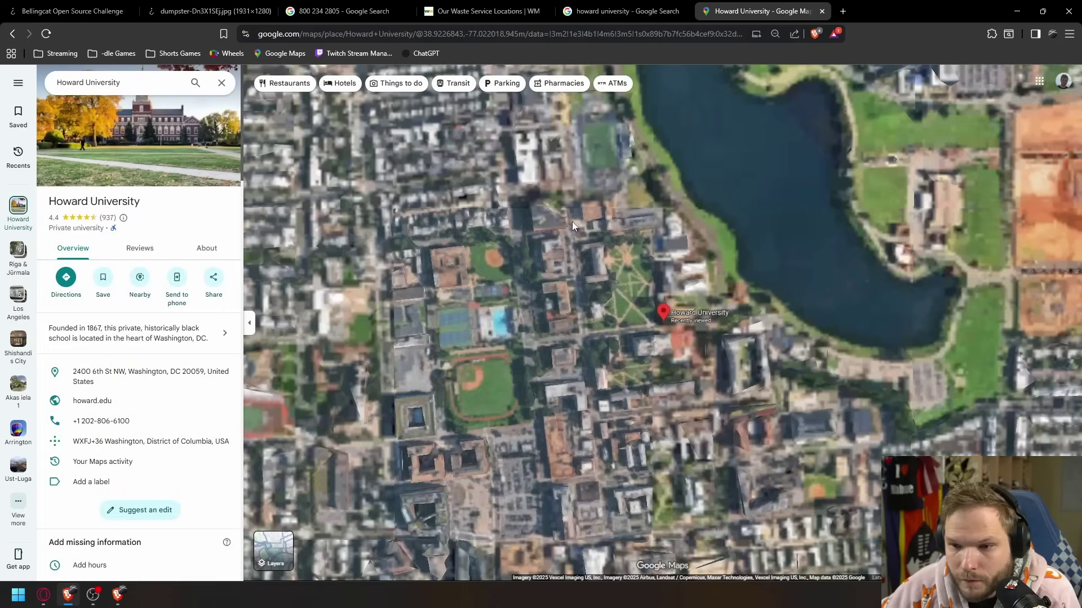
{"action": "scroll", "coordinate": [662, 325], "scroll_direction": "up", "scroll_amount": 5}
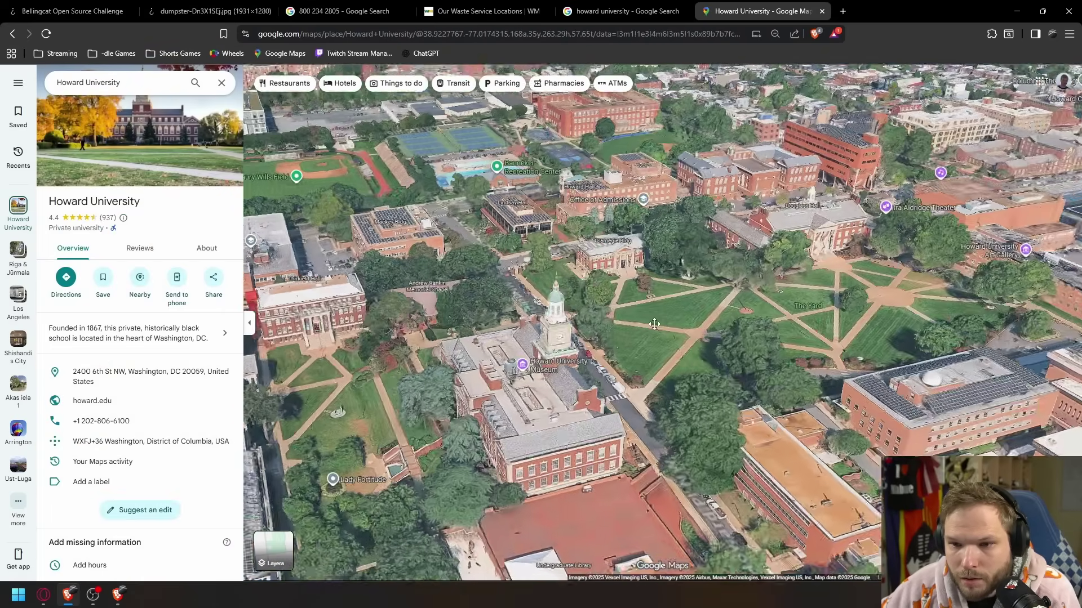
{"action": "left_click_drag", "start_coordinate": [654, 324], "coordinate": [660, 400]}
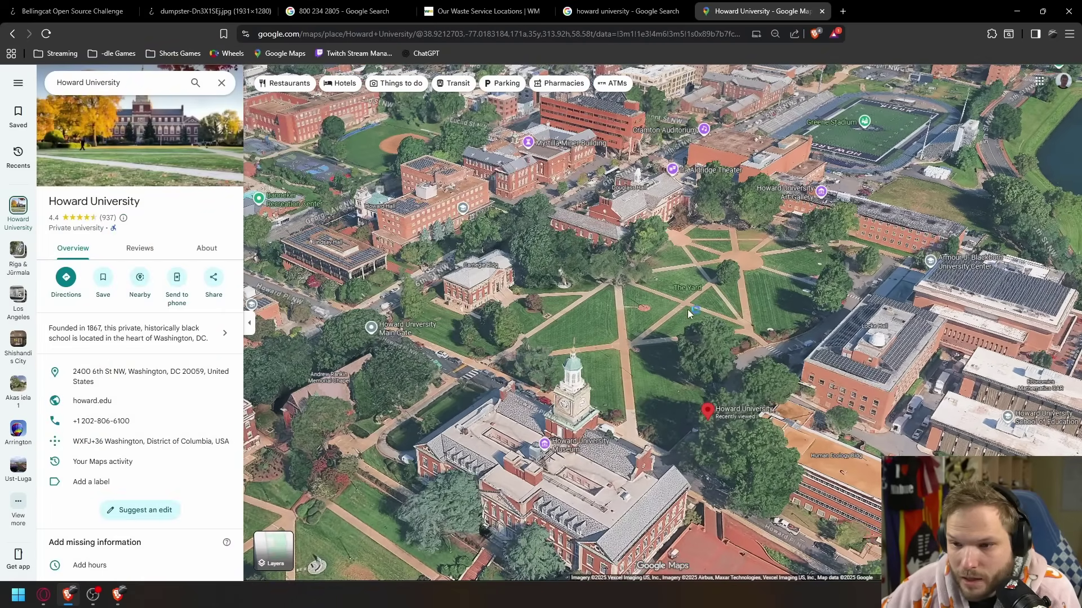
{"action": "scroll", "coordinate": [688, 313], "scroll_direction": "down", "scroll_amount": 3}
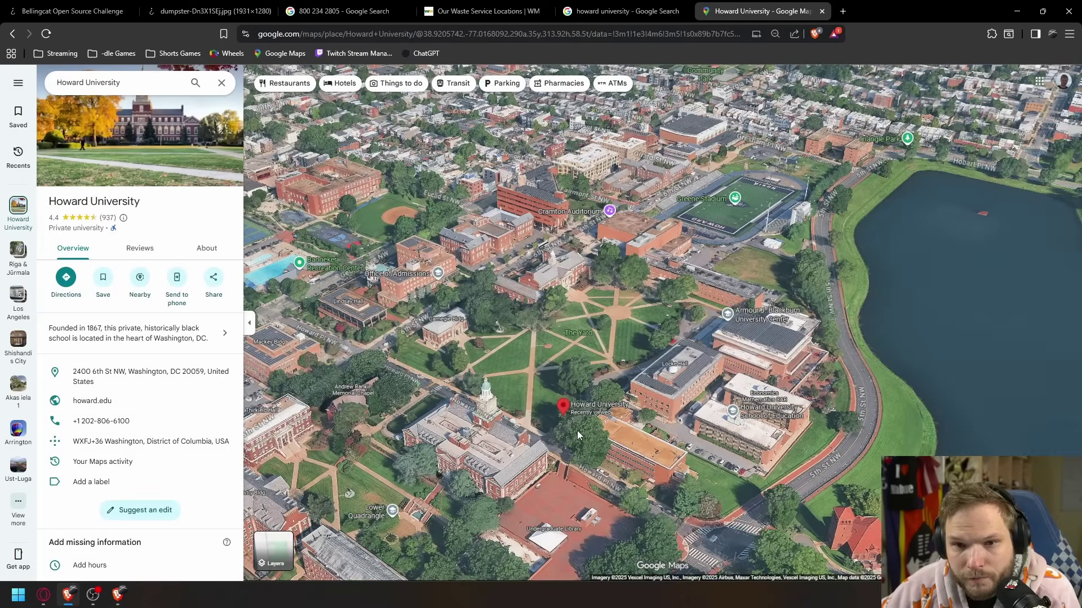
Step: Compare the photo with the 3D campus, viewing rowhouses southeast and the campus towers
{"action": "left_click", "coordinate": [188, 17]}
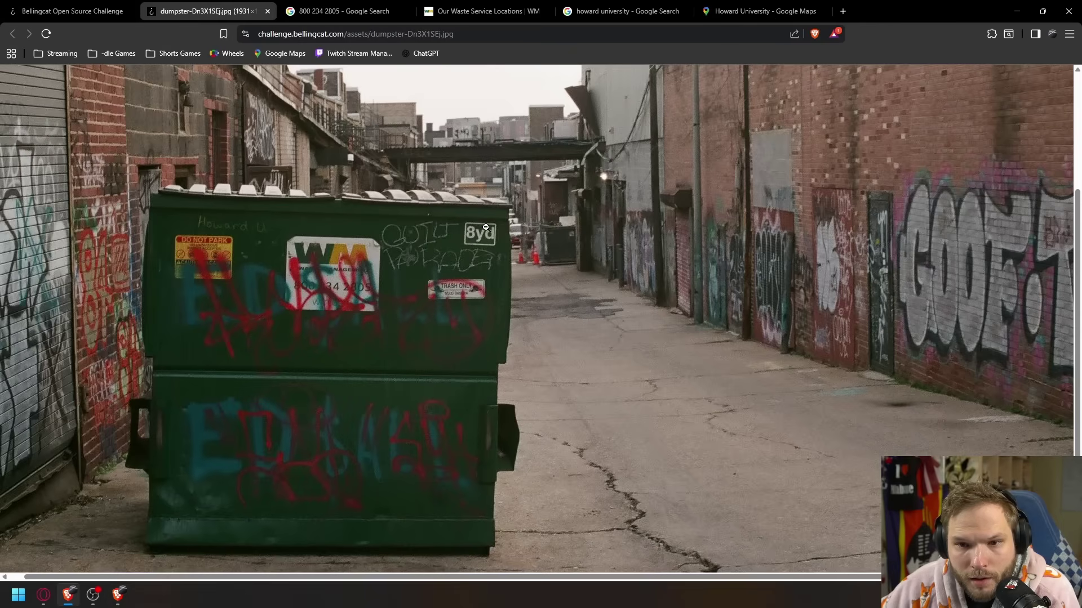
{"action": "left_click", "coordinate": [732, 13]}
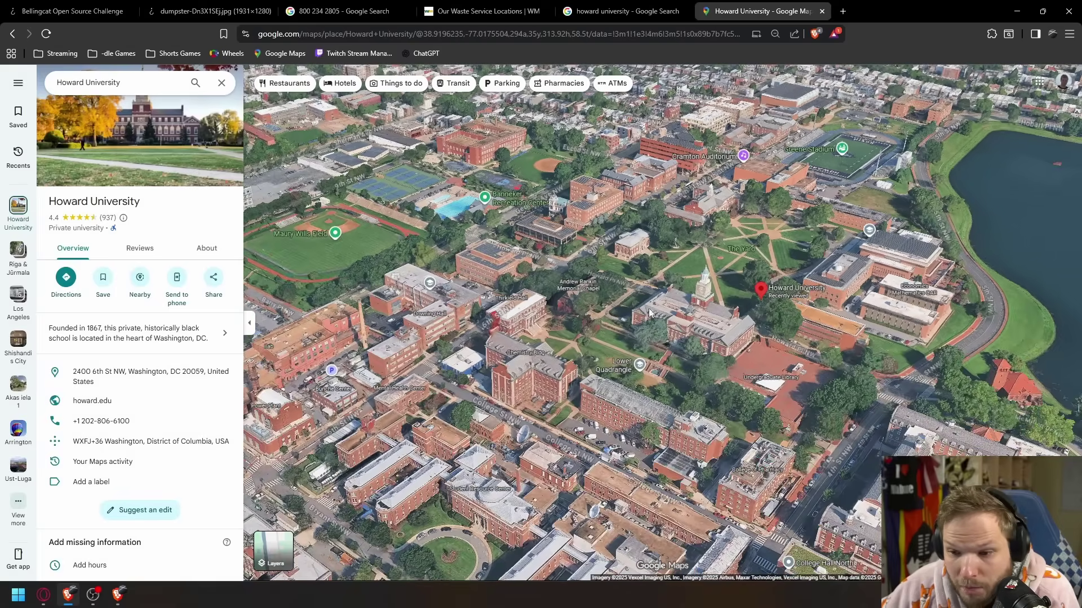
{"action": "left_click_drag", "start_coordinate": [630, 300], "coordinate": [553, 316]}
{"action": "scroll", "coordinate": [552, 317], "scroll_direction": "up", "scroll_amount": 5}
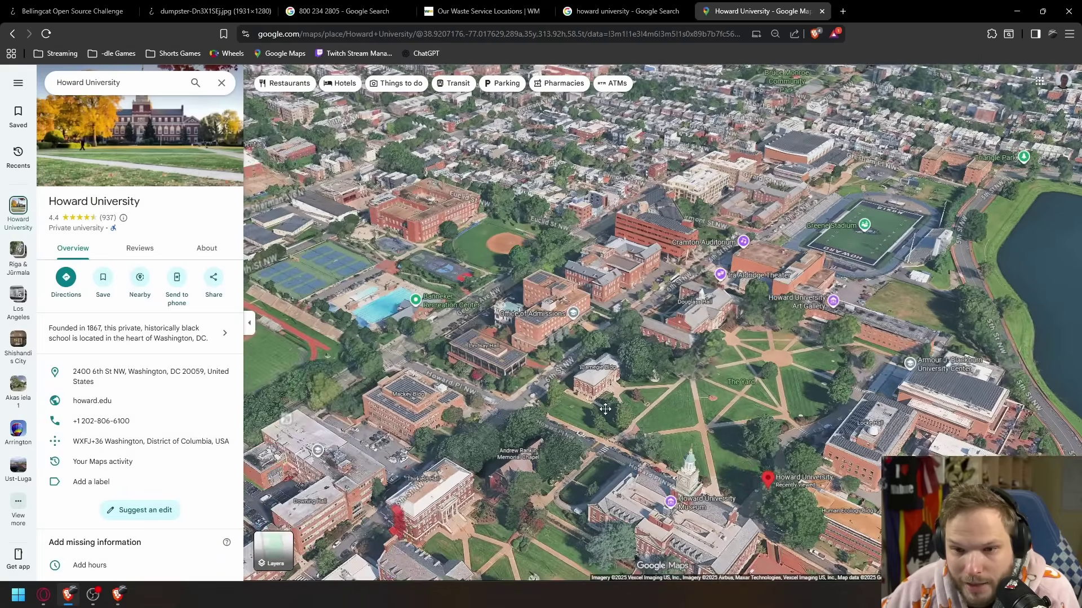
{"action": "scroll", "coordinate": [471, 322], "scroll_direction": "up", "scroll_amount": 2}
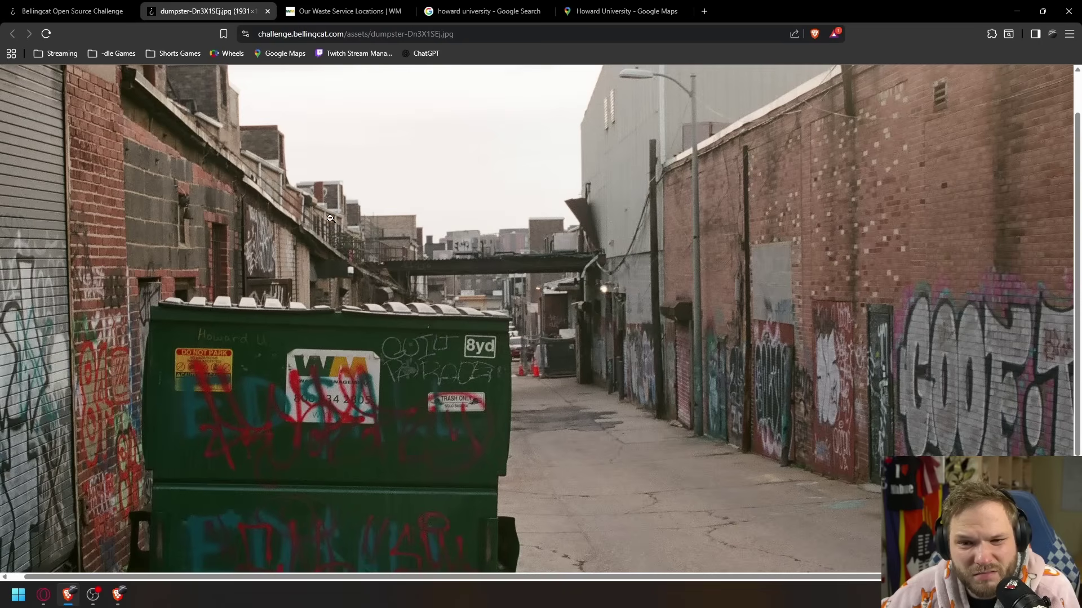
{"action": "left_click", "coordinate": [644, 14]}
{"action": "scroll", "coordinate": [629, 215], "scroll_direction": "up", "scroll_amount": 4}
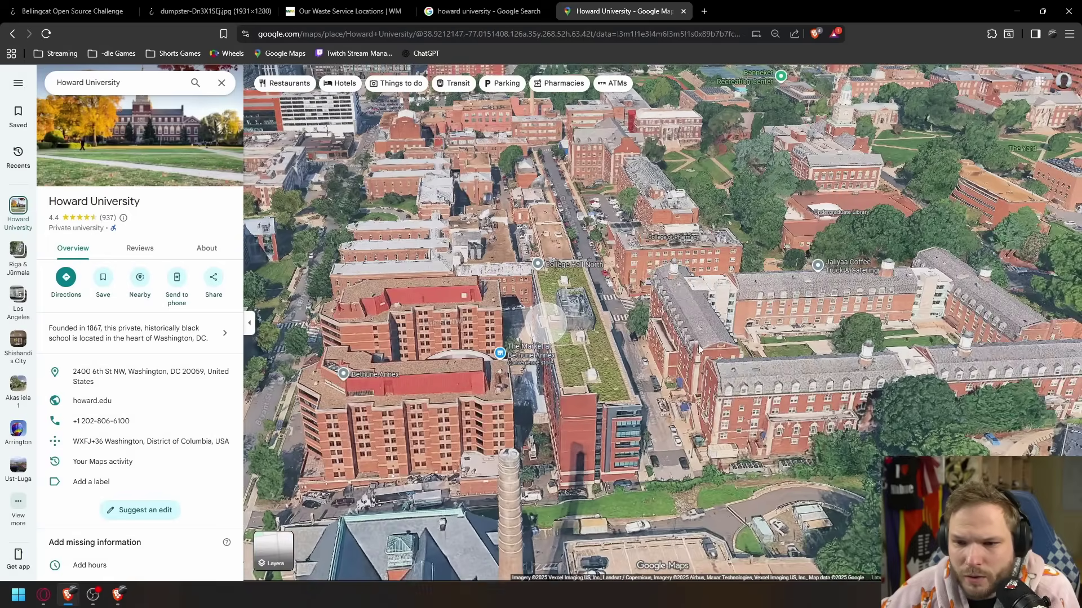
{"action": "scroll", "coordinate": [605, 341], "scroll_direction": "down", "scroll_amount": 5}
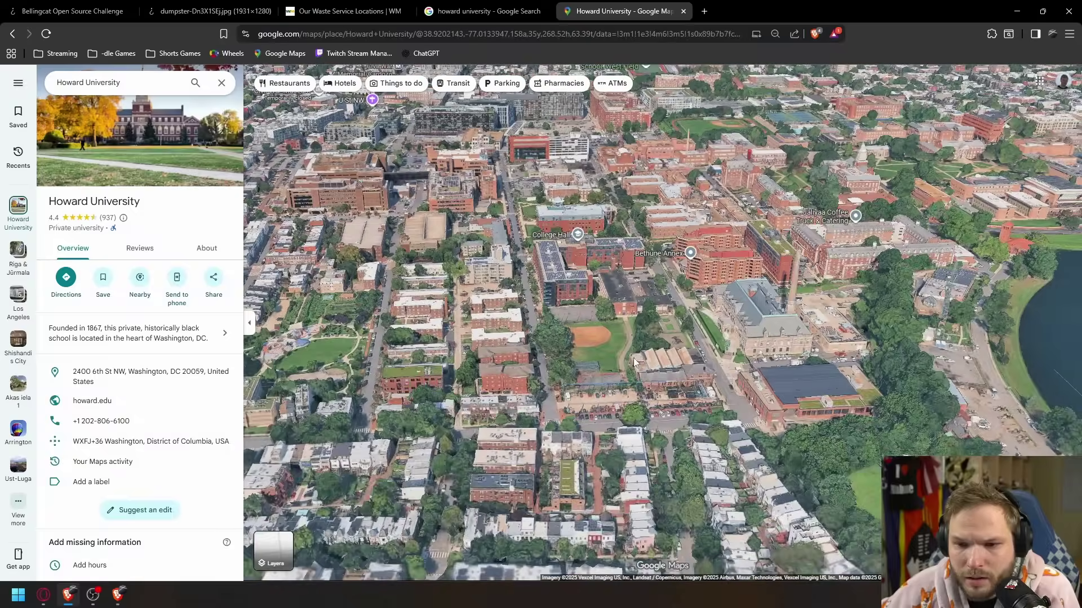
{"action": "left_click_drag", "start_coordinate": [634, 364], "coordinate": [800, 338]}
{"action": "left_click_drag", "start_coordinate": [704, 270], "coordinate": [811, 439]}
{"action": "scroll", "coordinate": [827, 454], "scroll_direction": "up", "scroll_amount": 3}
{"action": "left_click_drag", "start_coordinate": [648, 282], "coordinate": [789, 411]}
{"action": "left_click_drag", "start_coordinate": [479, 282], "coordinate": [710, 417]}
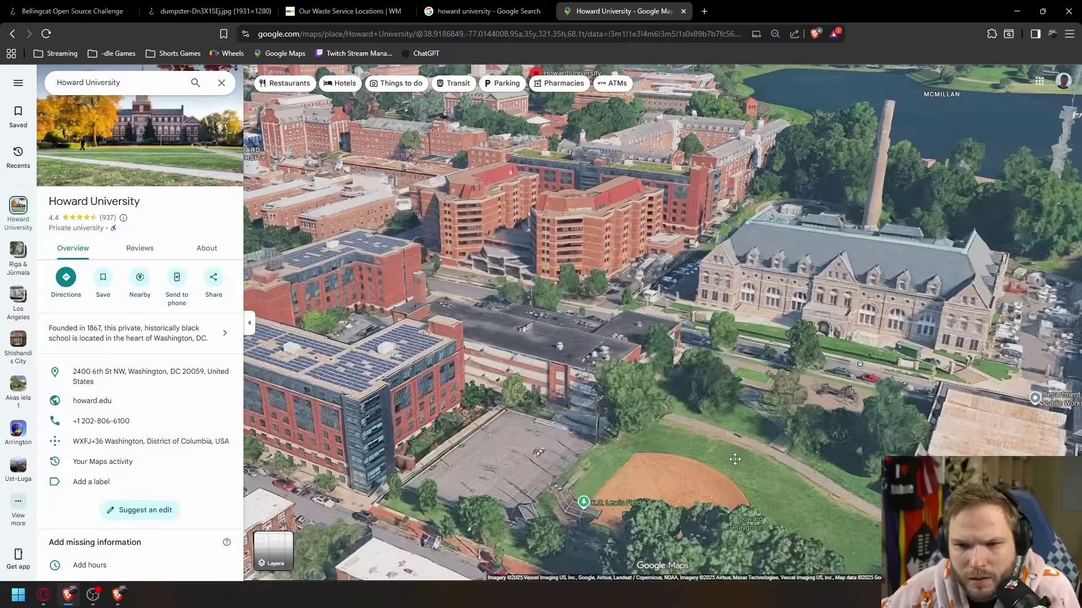
{"action": "left_click_drag", "start_coordinate": [507, 270], "coordinate": [617, 448]}
{"action": "scroll", "coordinate": [617, 447], "scroll_direction": "down", "scroll_amount": 5}
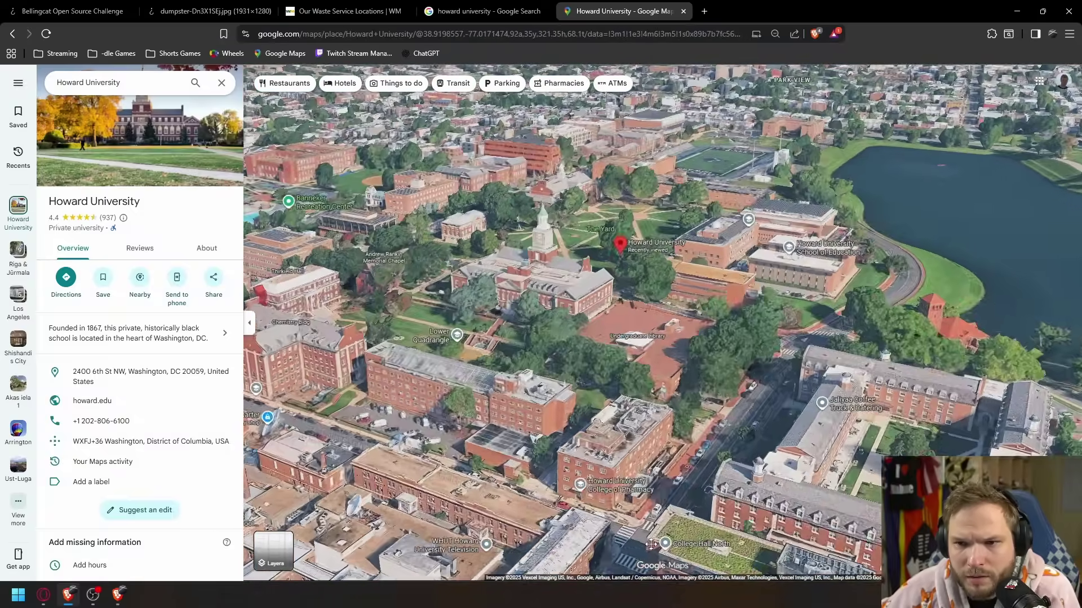
Step: Follow Elm St NW through the rowhouses in 3D, then return to the dumpster photo
{"action": "left_click", "coordinate": [209, 11]}
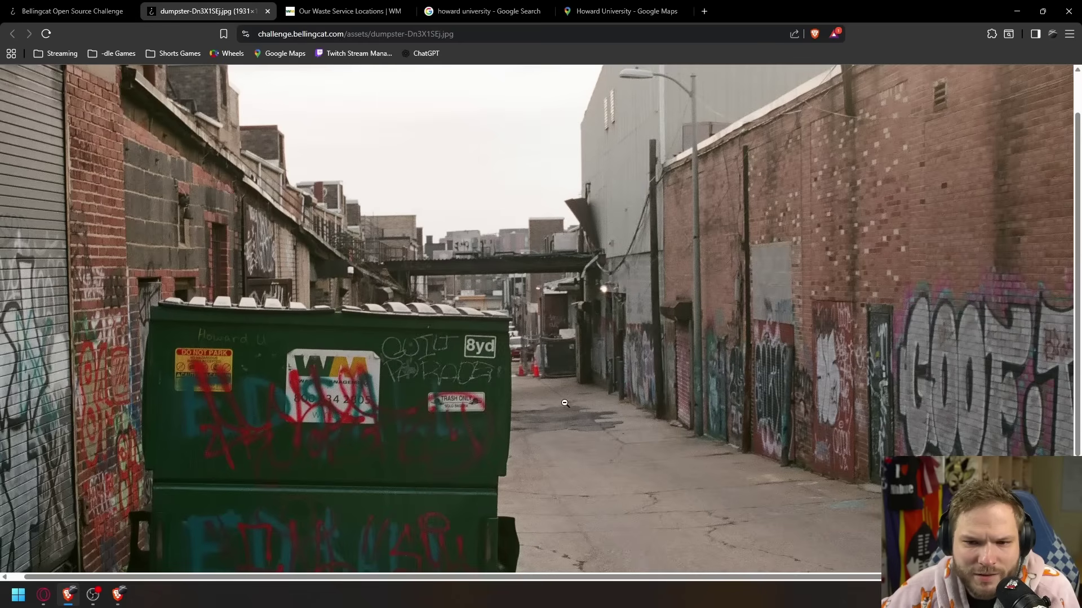
{"action": "left_click", "coordinate": [613, 11]}
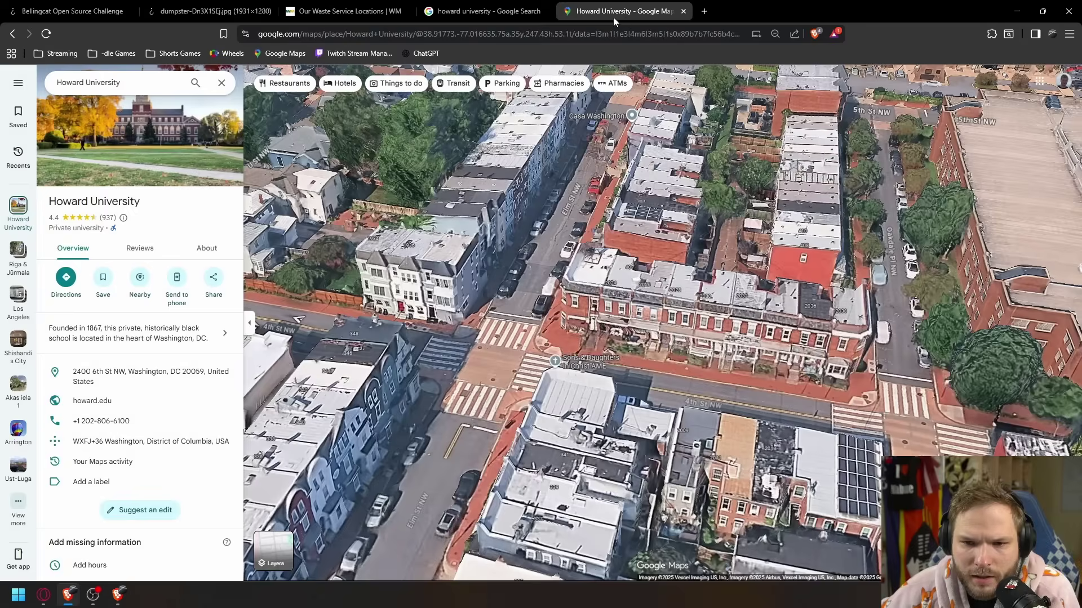
{"action": "left_click_drag", "start_coordinate": [620, 281], "coordinate": [646, 228]}
{"action": "left_click_drag", "start_coordinate": [659, 395], "coordinate": [631, 281]}
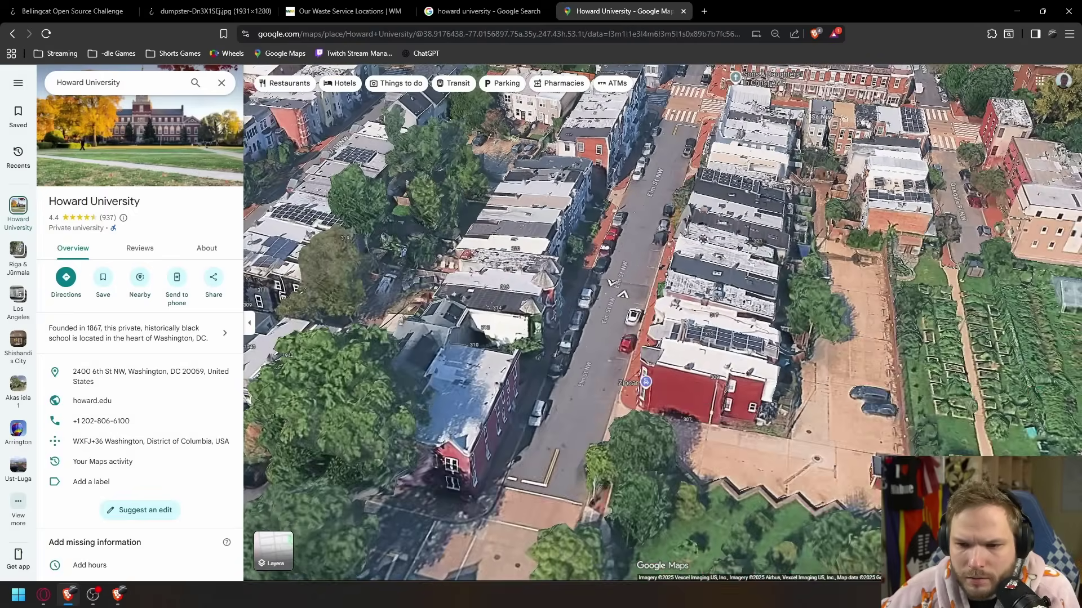
{"action": "scroll", "coordinate": [648, 304], "scroll_direction": "down", "scroll_amount": 3}
{"action": "left_click_drag", "start_coordinate": [637, 417], "coordinate": [648, 253]}
{"action": "left_click_drag", "start_coordinate": [659, 293], "coordinate": [616, 375]}
{"action": "scroll", "coordinate": [615, 375], "scroll_direction": "down", "scroll_amount": 2}
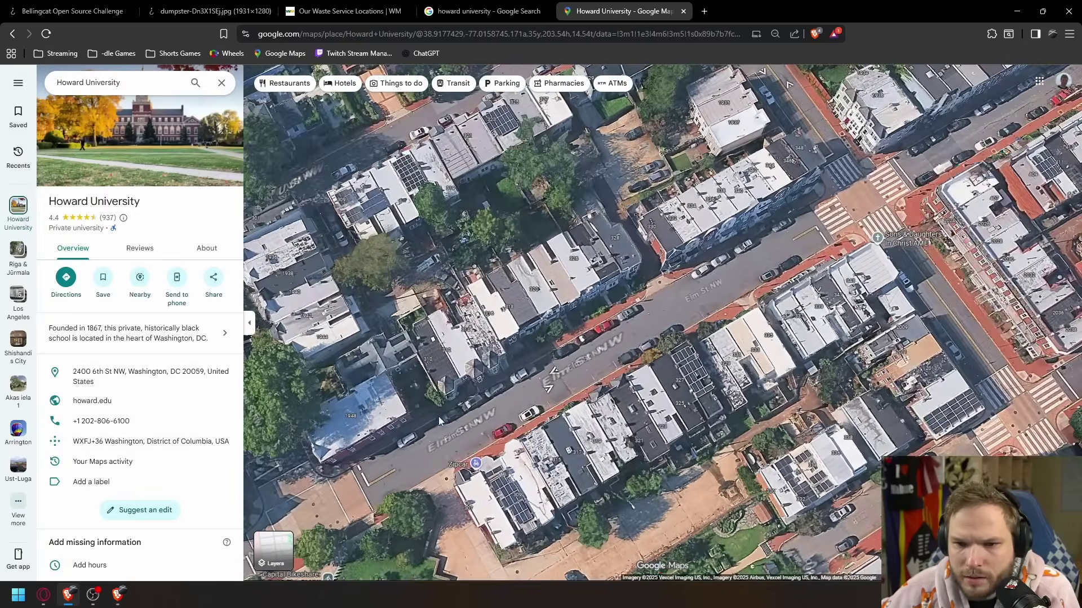
{"action": "key", "text": "ctrl+2"}
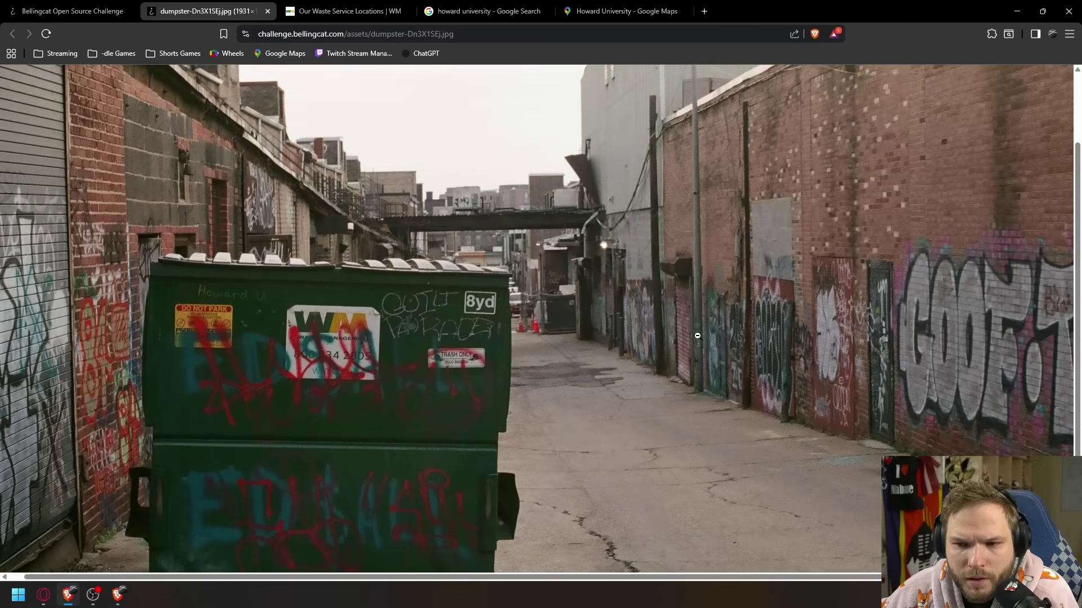
Step: Capture a screenshot of the GOOF graffiti on the right wall of the photo
{"action": "scroll", "coordinate": [523, 331], "scroll_direction": "down", "scroll_amount": 1}
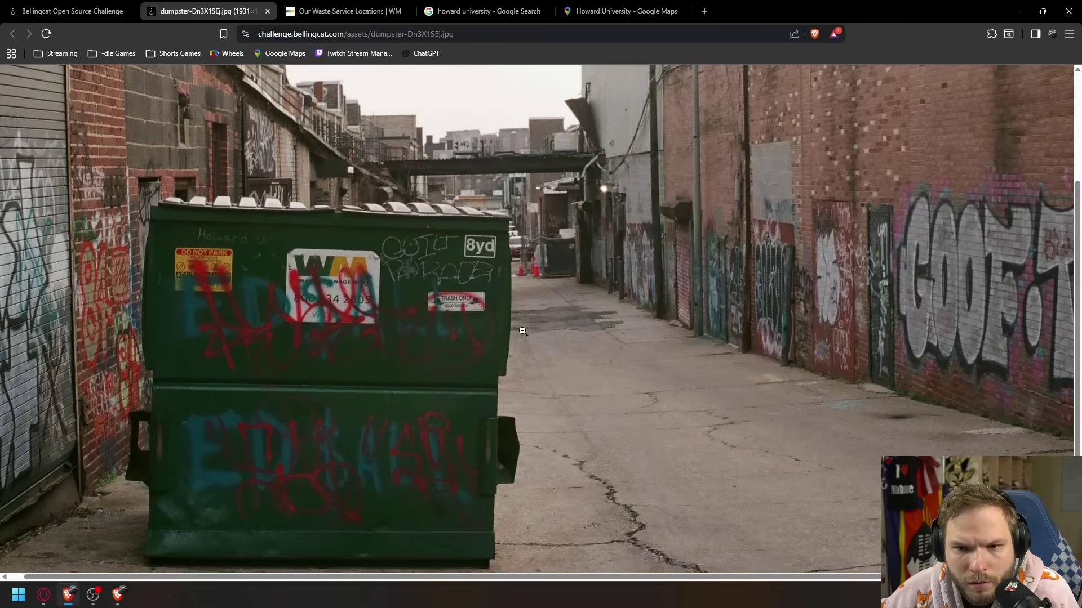
{"action": "left_click", "coordinate": [551, 321]}
{"action": "left_click", "coordinate": [843, 295]}
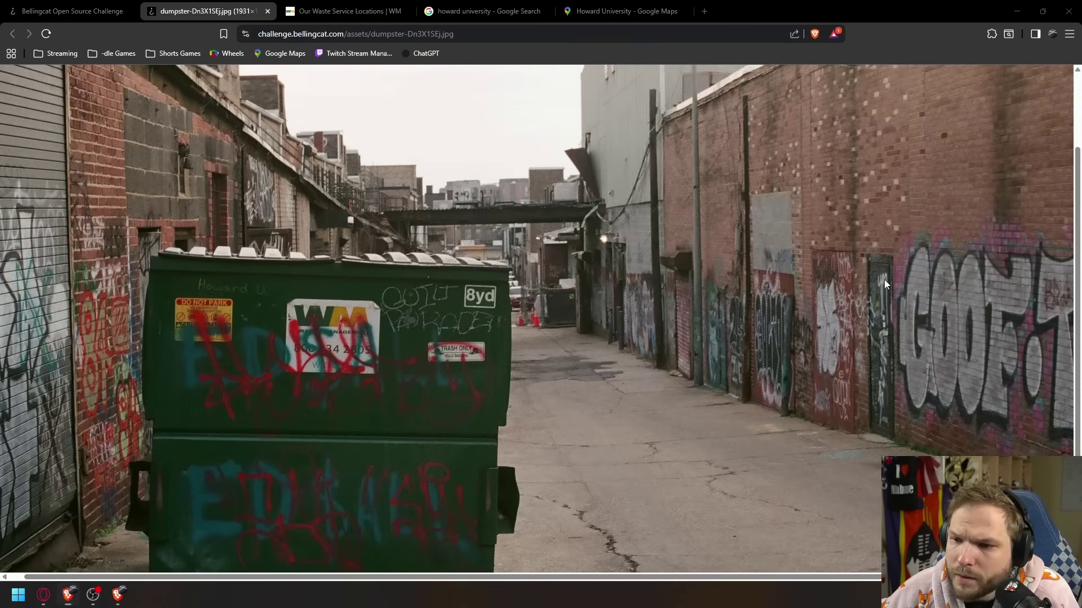
{"action": "key", "text": "Print"}
{"action": "left_click_drag", "start_coordinate": [862, 216], "coordinate": [1059, 453]}
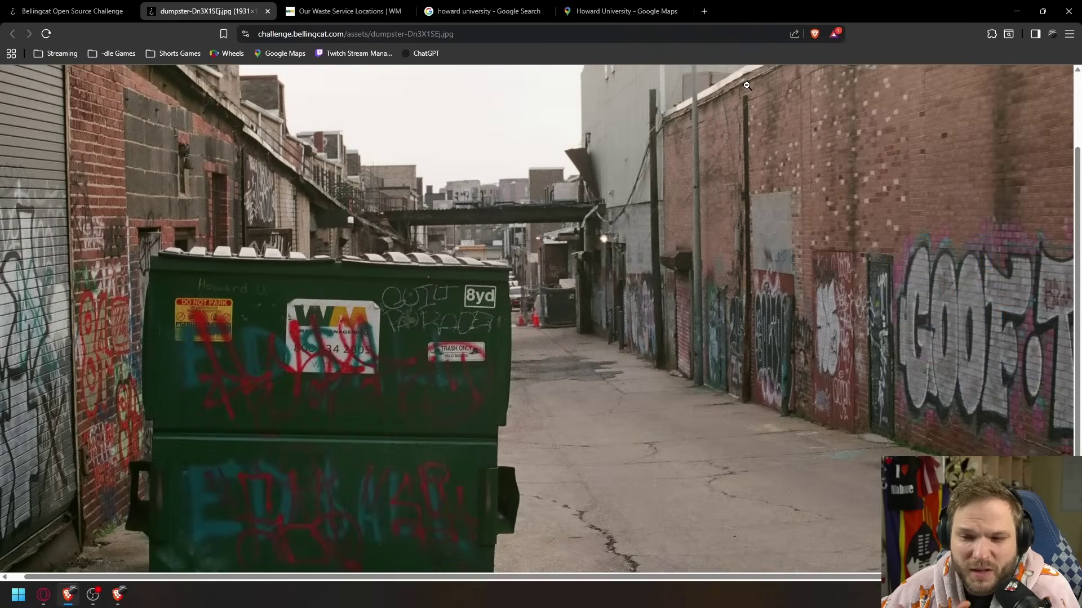
Step: Paste the capture into Google Lens and open the GOOF TROOP Reddit match
{"action": "left_click", "coordinate": [704, 12]}
{"action": "key", "text": "ctrl+v"}
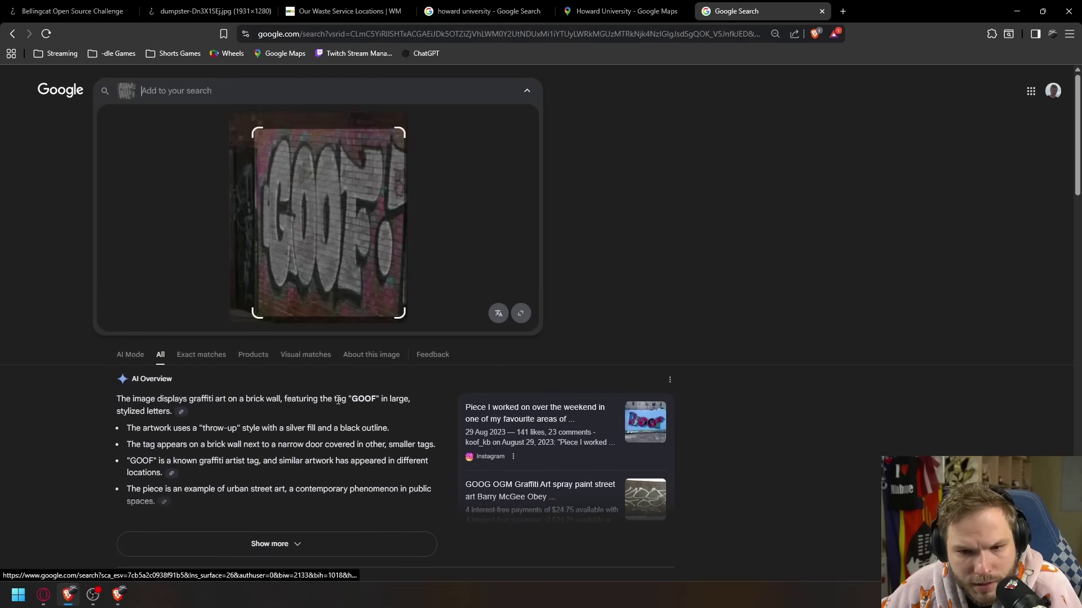
{"action": "scroll", "coordinate": [353, 408], "scroll_direction": "down", "scroll_amount": 5}
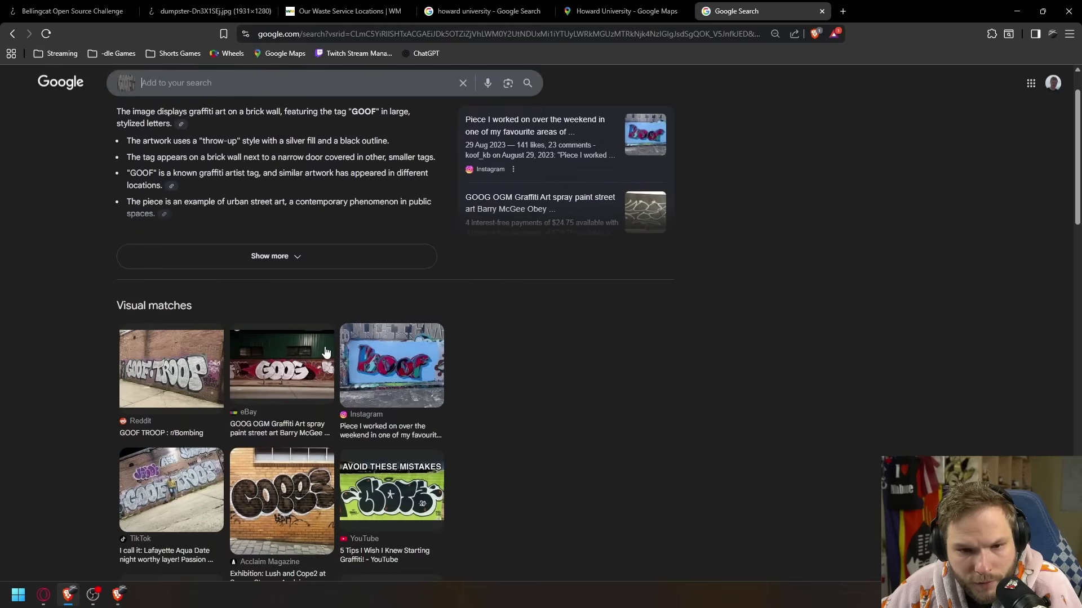
{"action": "left_click", "coordinate": [179, 389]}
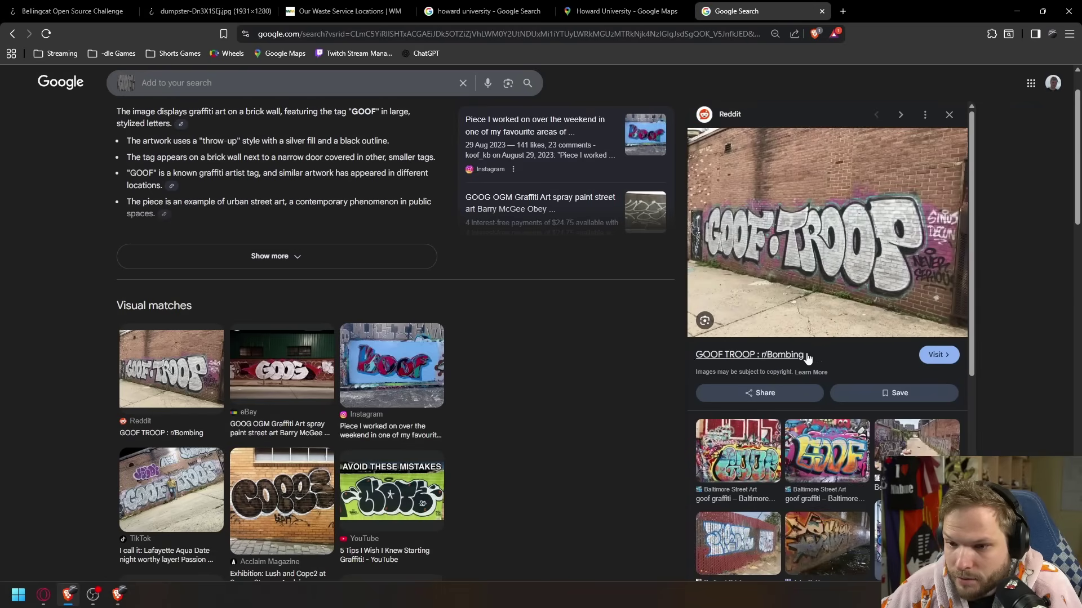
{"action": "left_click", "coordinate": [744, 355]}
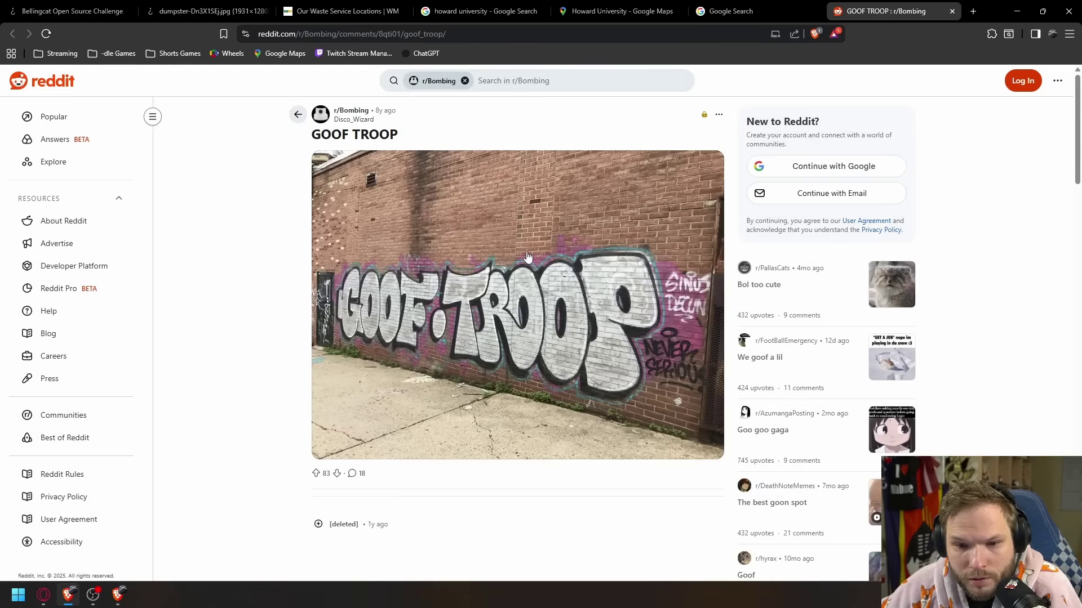
Step: Read the GOOF TROOP comments and expand the two collapsed [deleted] threads
{"action": "scroll", "coordinate": [527, 257], "scroll_direction": "down", "scroll_amount": 3}
{"action": "scroll", "coordinate": [371, 386], "scroll_direction": "down", "scroll_amount": 1}
{"action": "left_click_drag", "start_coordinate": [357, 425], "coordinate": [550, 425]}
{"action": "left_click", "coordinate": [568, 427]}
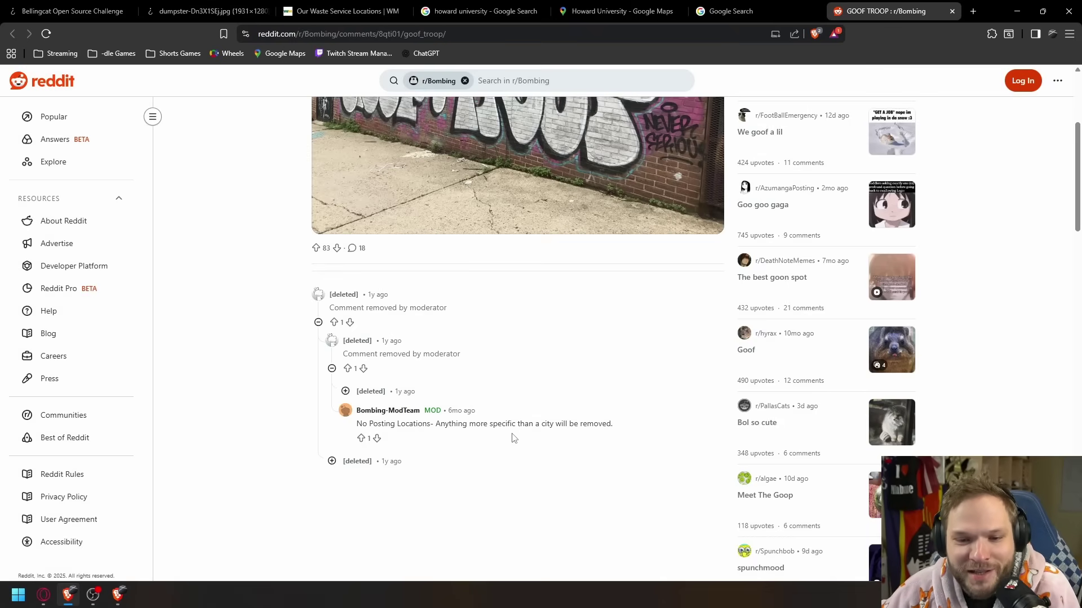
{"action": "left_click", "coordinate": [332, 461]}
{"action": "left_click", "coordinate": [347, 508]}
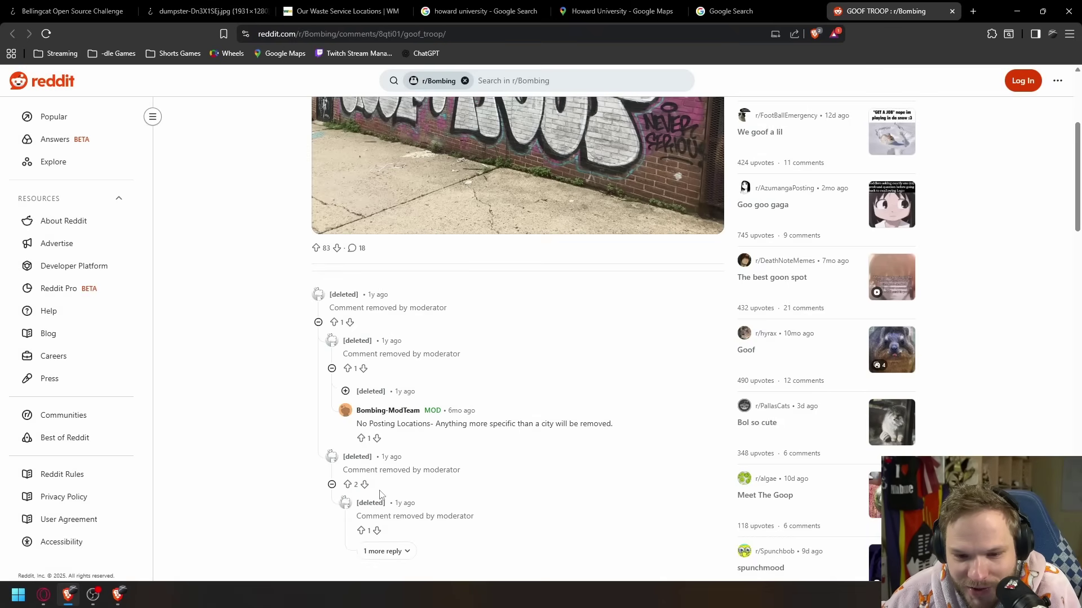
{"action": "scroll", "coordinate": [478, 325], "scroll_direction": "up", "scroll_amount": 4}
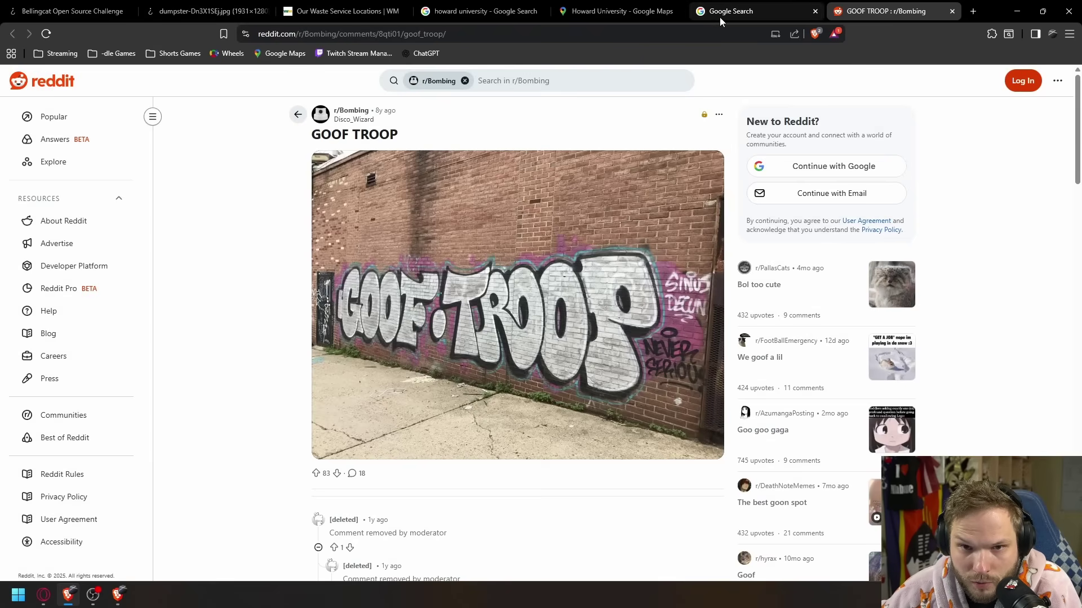
Step: Check the TikTok match of the GOOF TROOP wall, then return to the Lens visual matches
{"action": "left_click", "coordinate": [749, 13]}
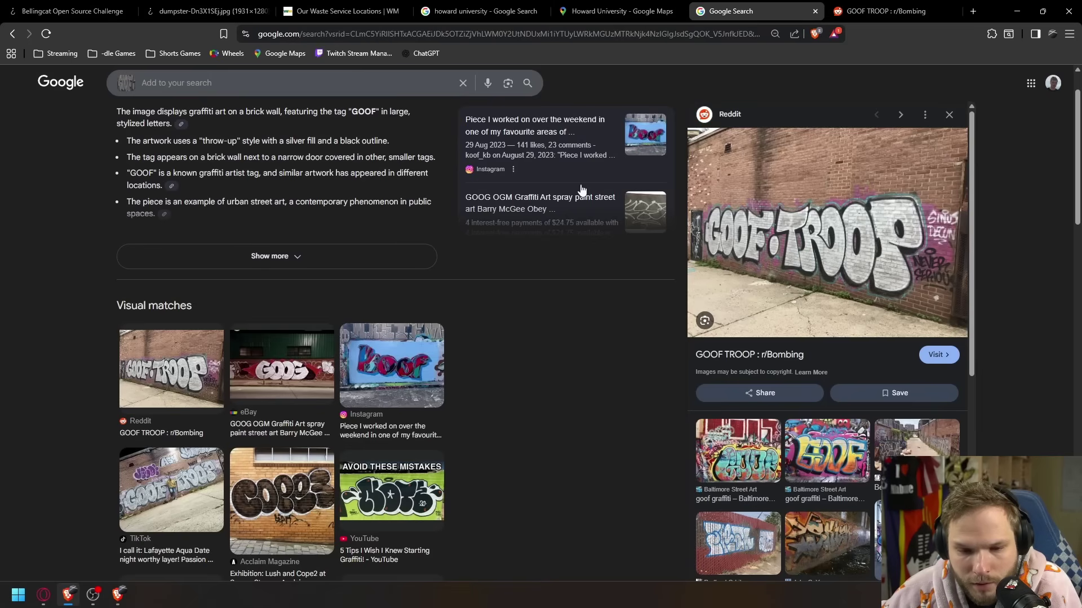
{"action": "scroll", "coordinate": [166, 521], "scroll_direction": "down", "scroll_amount": 1}
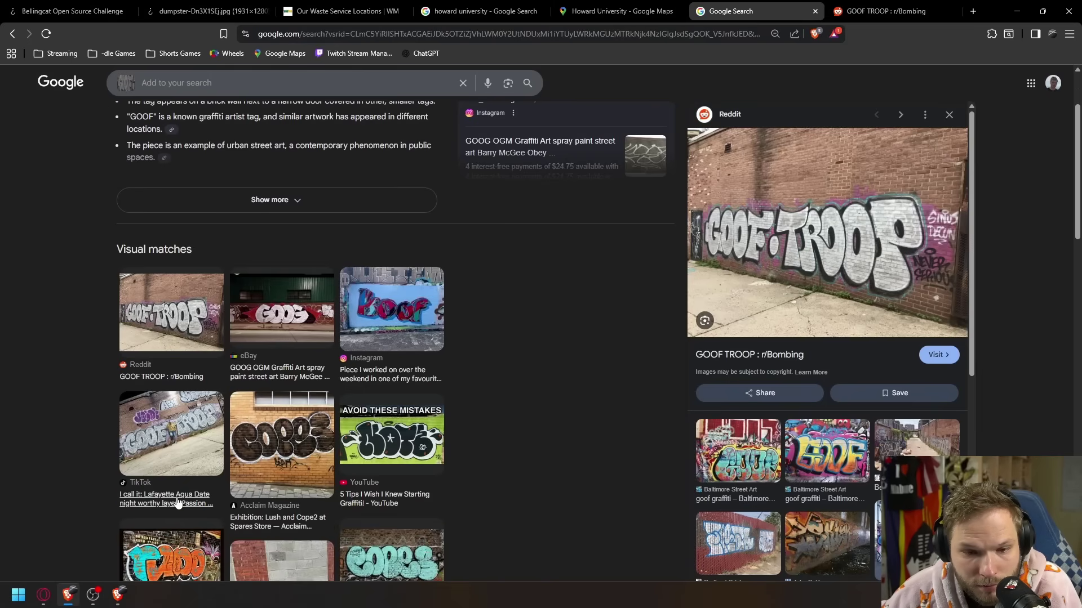
{"action": "left_click", "coordinate": [178, 502]}
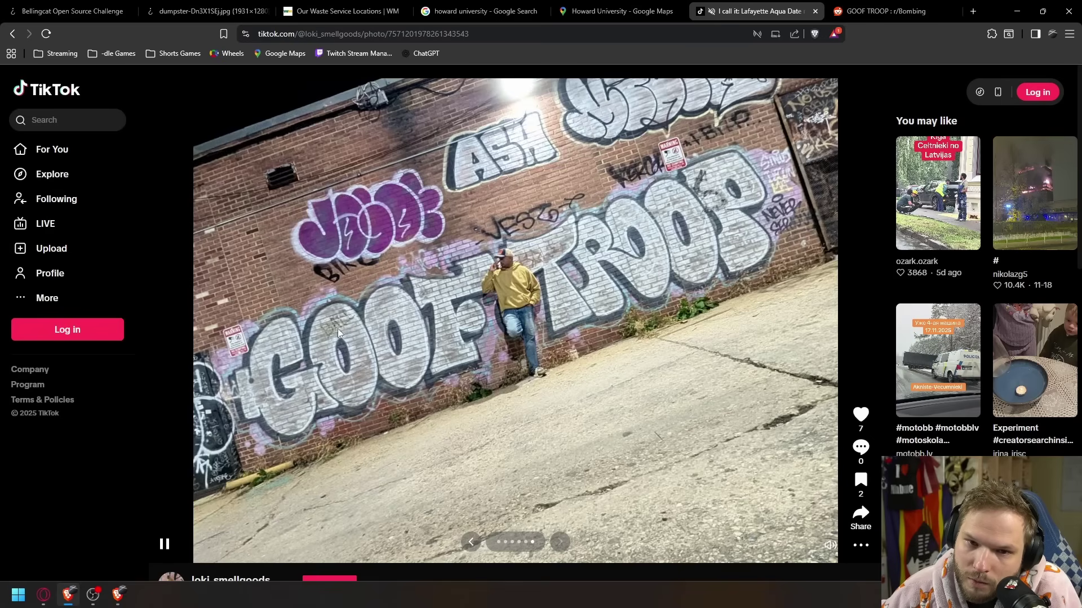
{"action": "scroll", "coordinate": [415, 343], "scroll_direction": "down", "scroll_amount": 2}
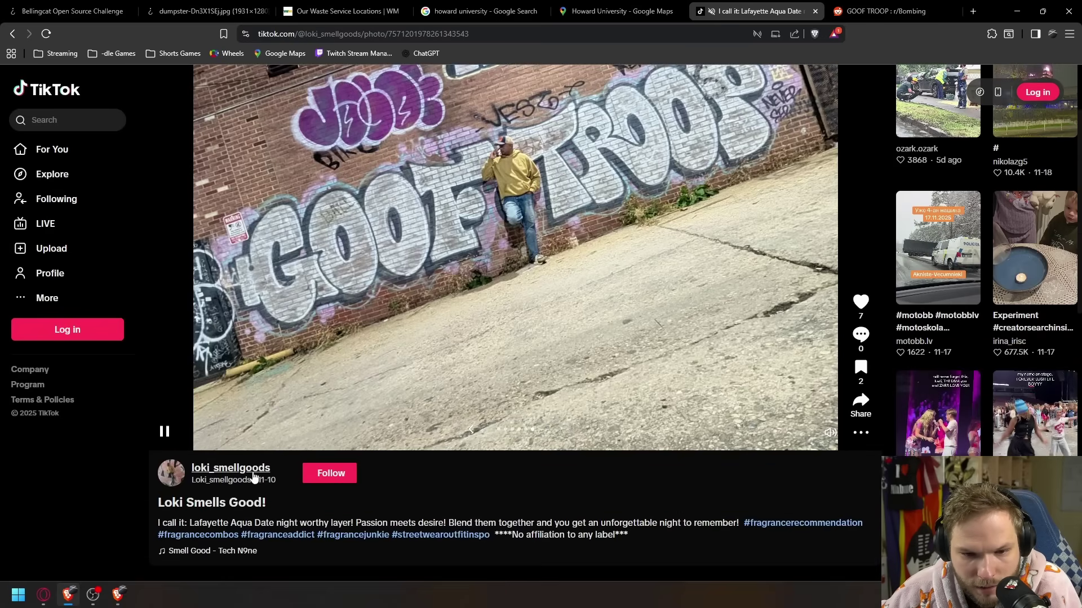
{"action": "key", "text": "alt+Left"}
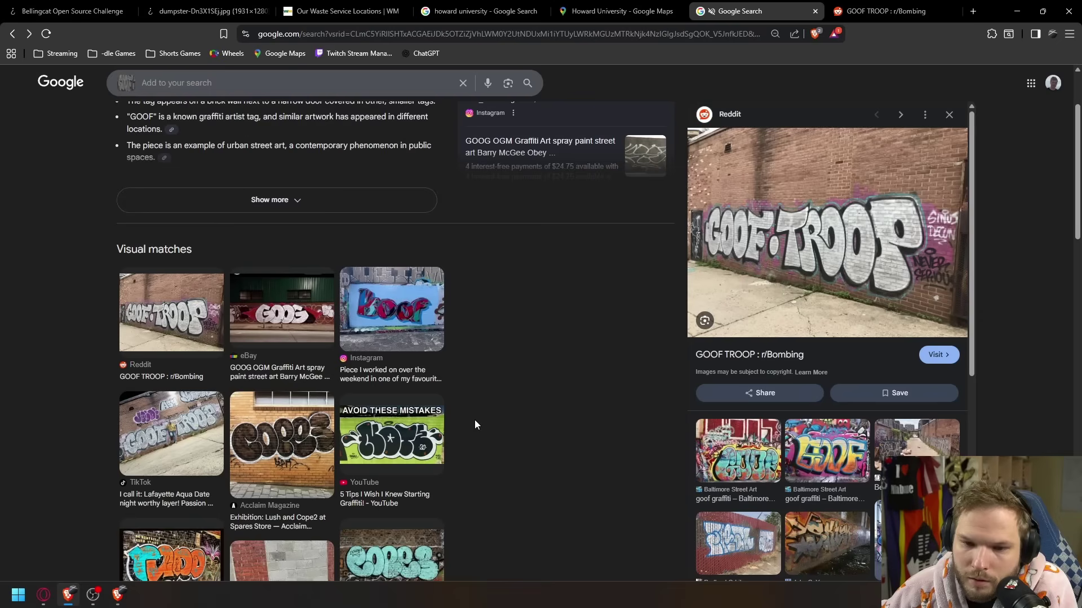
{"action": "scroll", "coordinate": [379, 372], "scroll_direction": "down", "scroll_amount": 1}
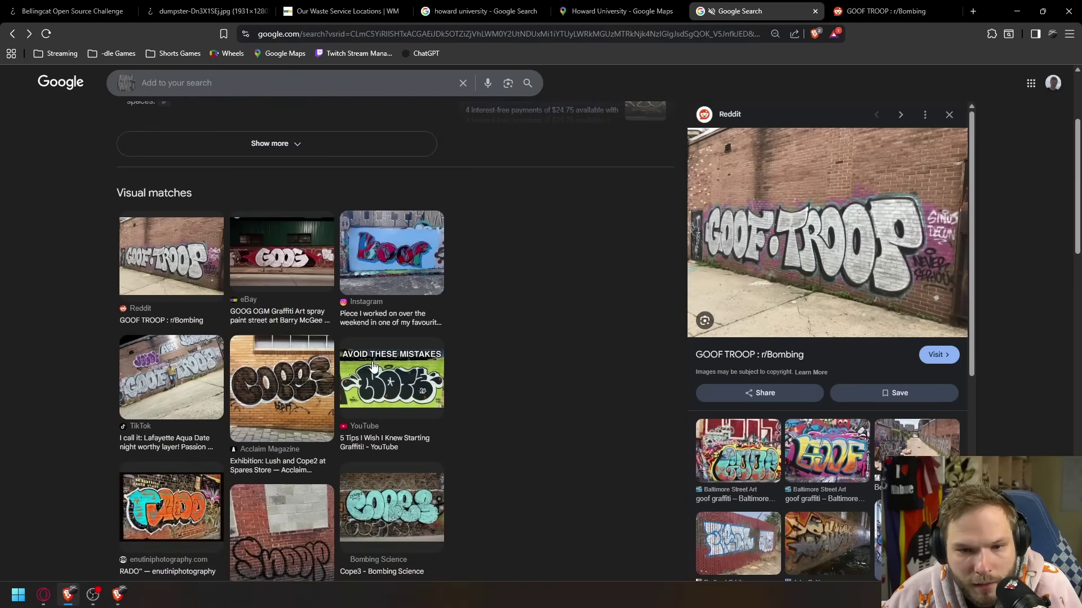
{"action": "scroll", "coordinate": [360, 349], "scroll_direction": "up", "scroll_amount": 2}
Step: Check the Goof Troop graffiti results, viewing the X poster's wall photo and the DeviantArt Goof Troop artwork
{"action": "middle_click", "coordinate": [291, 367]}
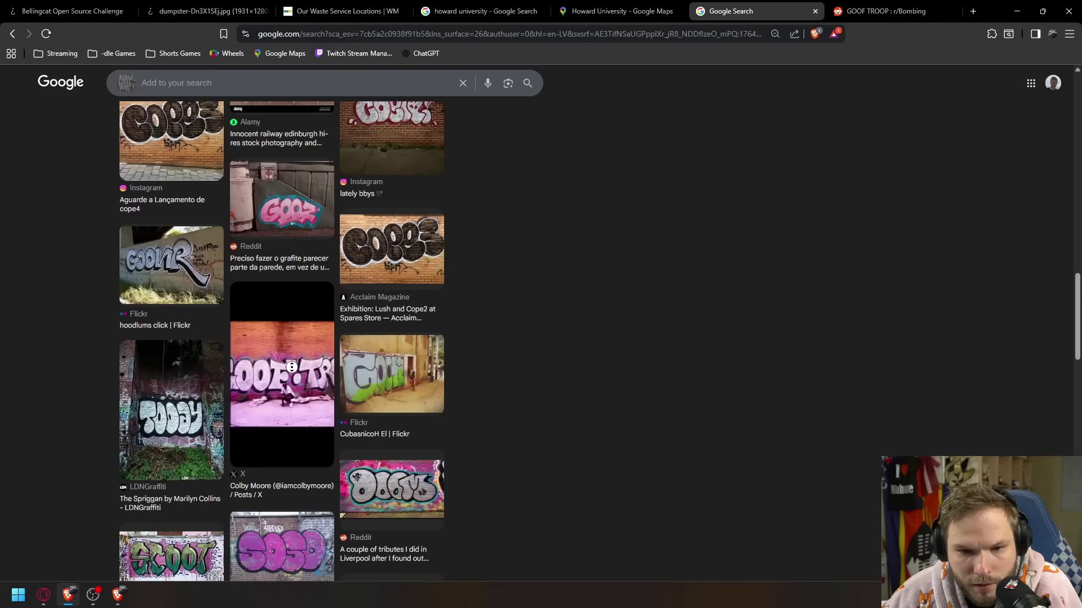
{"action": "left_click", "coordinate": [290, 400]}
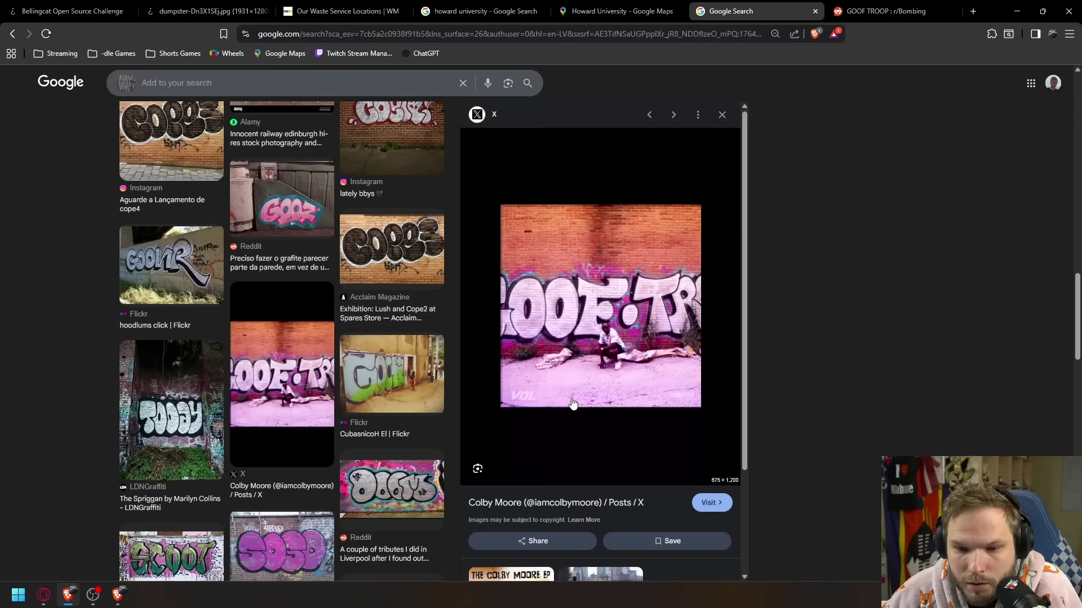
{"action": "middle_click", "coordinate": [572, 507]}
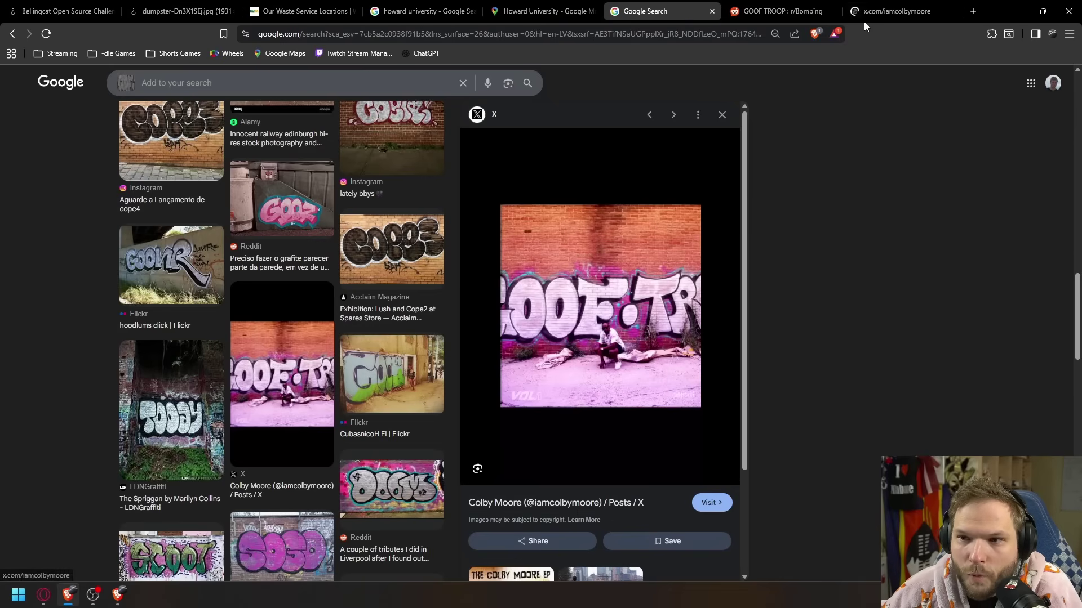
{"action": "left_click", "coordinate": [893, 17]}
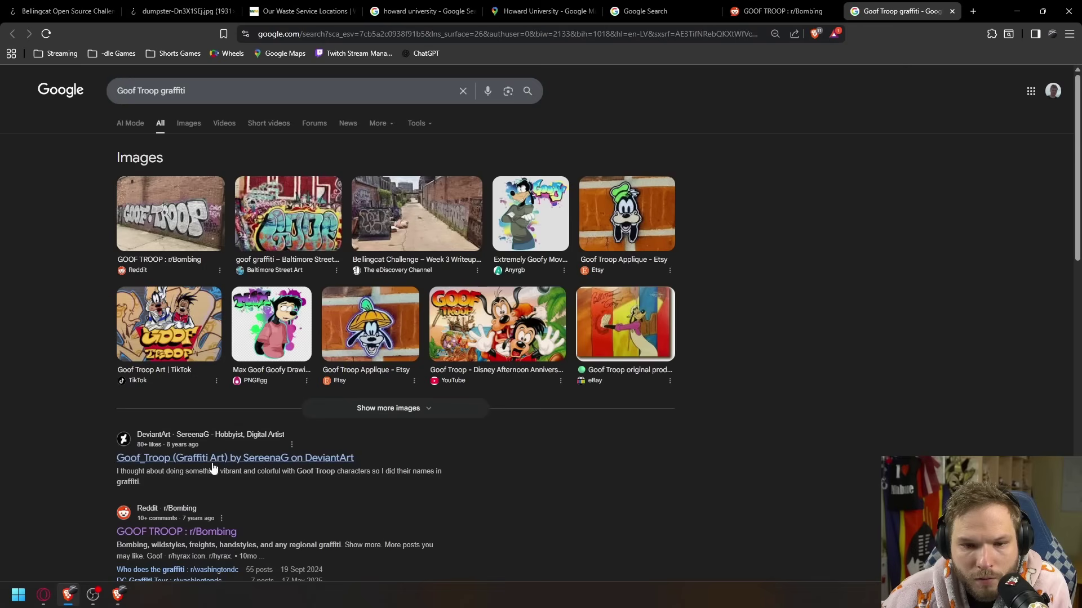
{"action": "middle_click", "coordinate": [213, 463]}
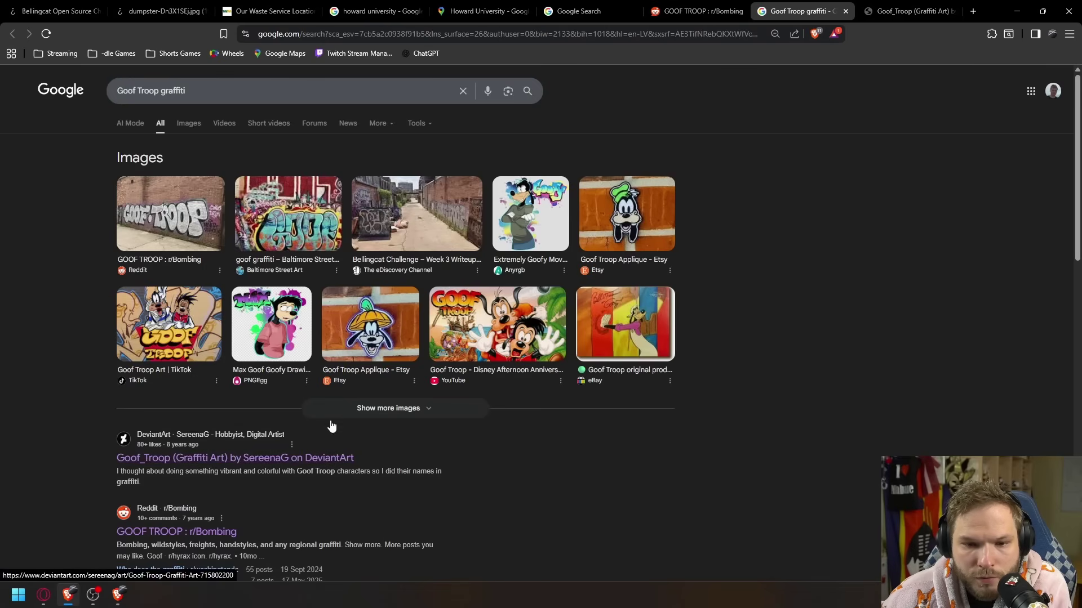
{"action": "left_click", "coordinate": [893, 14]}
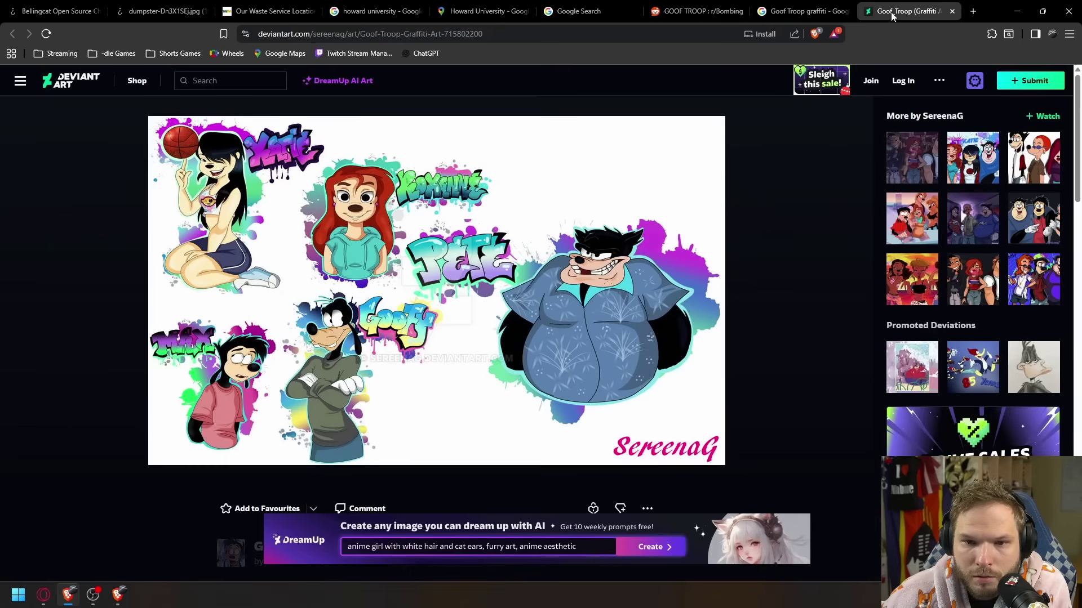
{"action": "middle_click", "coordinate": [892, 14]}
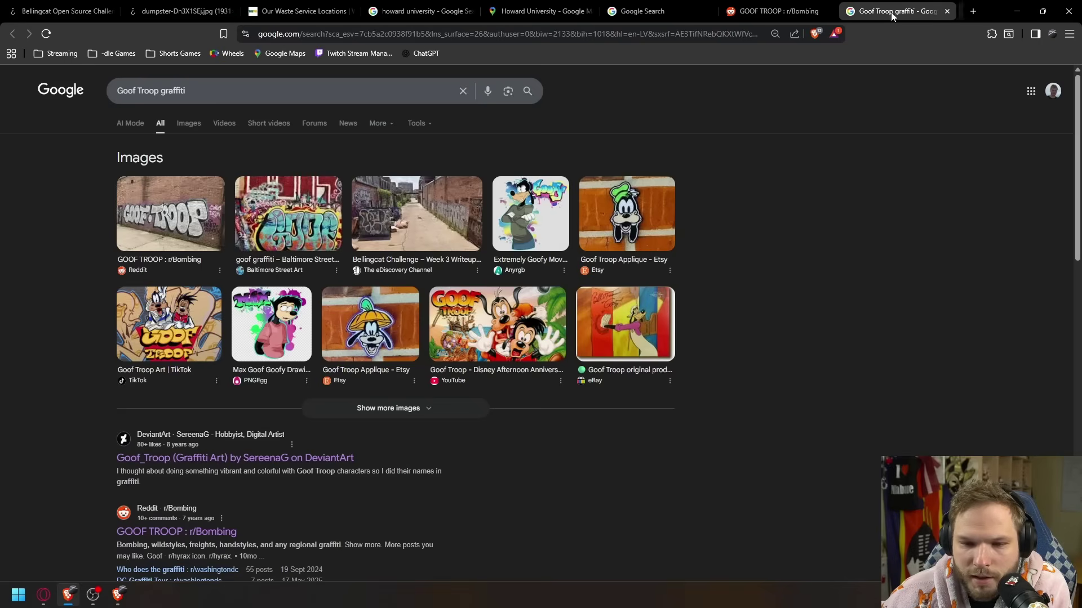
{"action": "scroll", "coordinate": [391, 326], "scroll_direction": "down", "scroll_amount": 2}
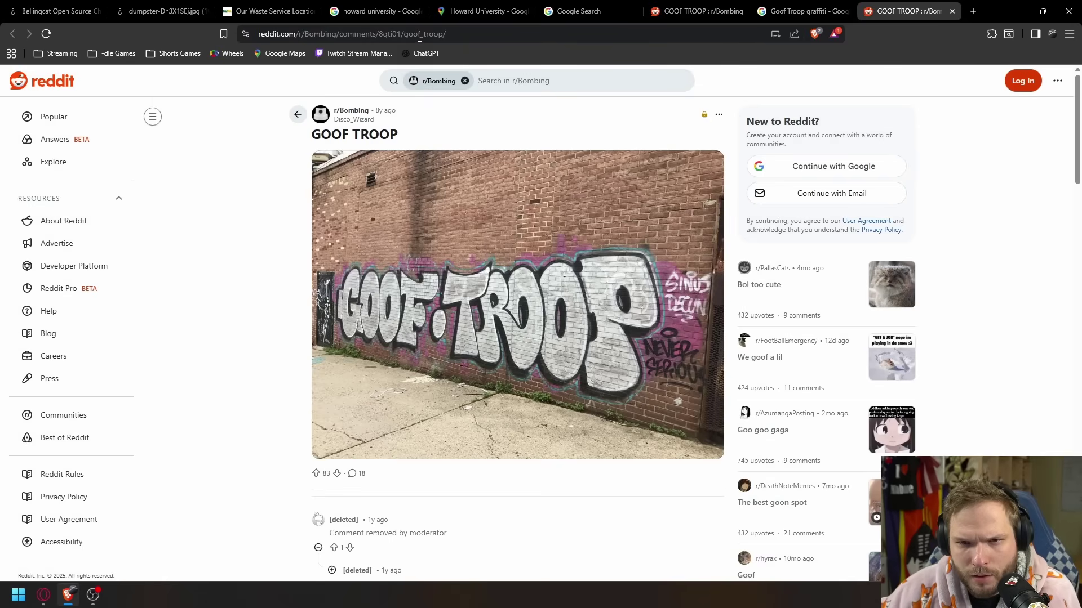
Step: Look up the GOOF TROOP Reddit post's 10 June 2023 10:31:25 capture in the Wayback Machine
{"action": "left_click", "coordinate": [489, 30]}
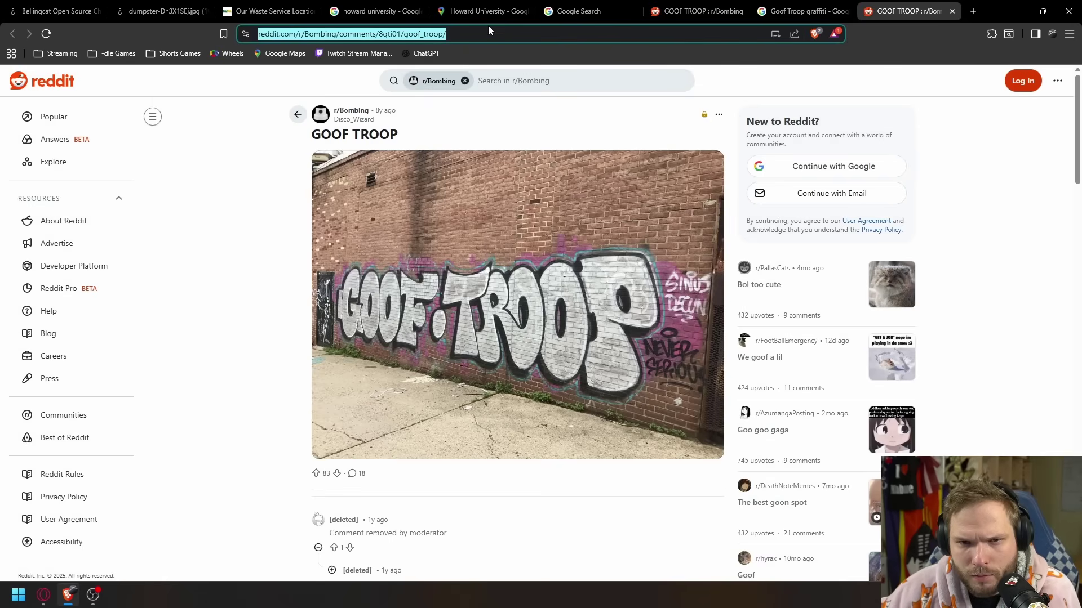
{"action": "left_click", "coordinate": [973, 11]}
{"action": "type", "text": "wayback"}
{"action": "key", "text": "Return"}
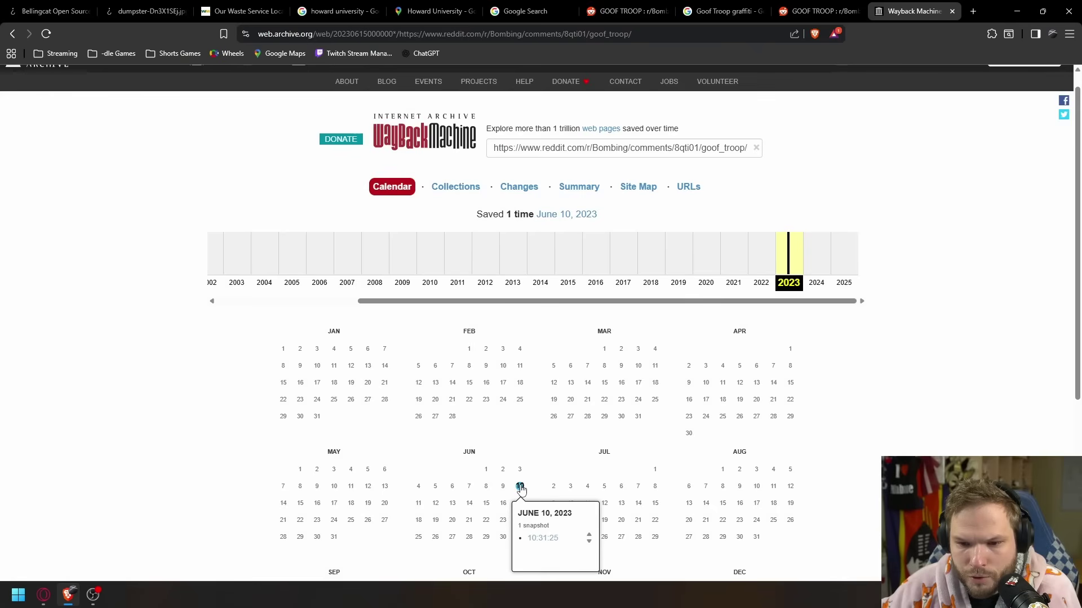
{"action": "left_click", "coordinate": [539, 539]}
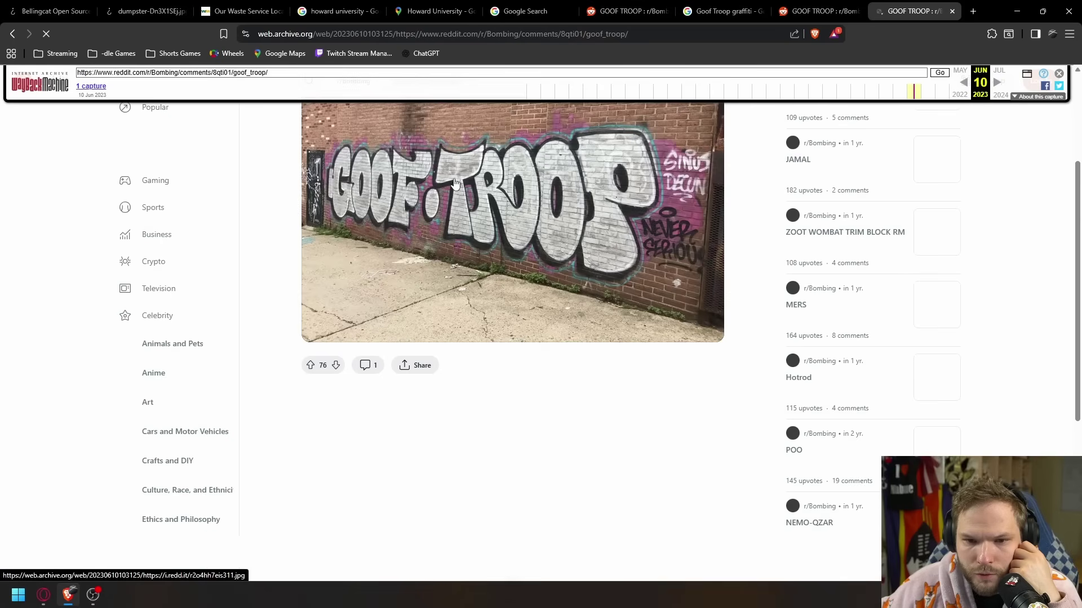
{"action": "scroll", "coordinate": [454, 262], "scroll_direction": "up", "scroll_amount": 3}
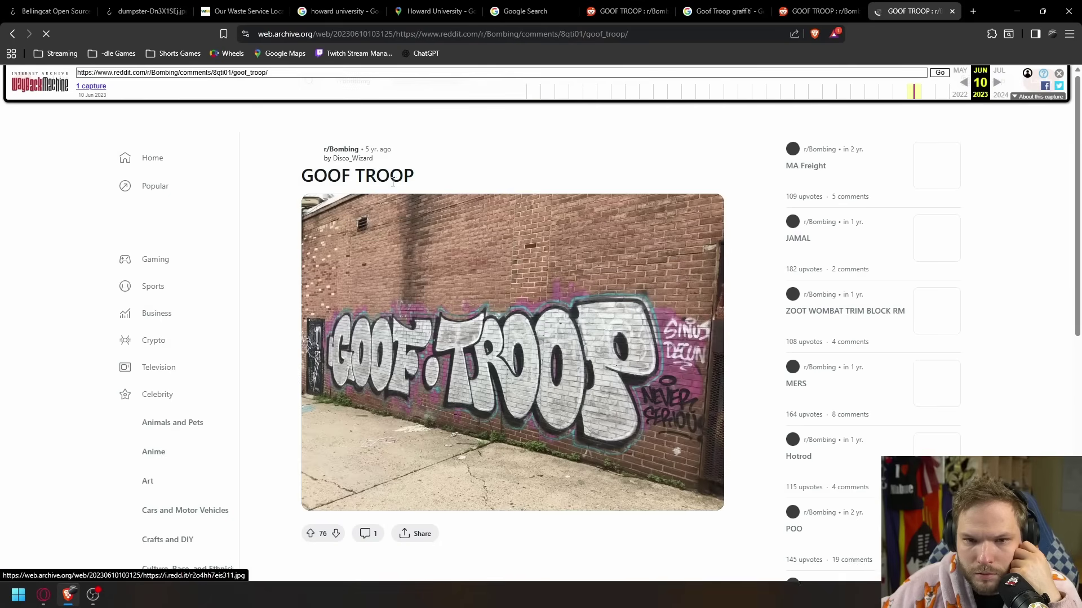
{"action": "scroll", "coordinate": [392, 182], "scroll_direction": "down", "scroll_amount": 7}
{"action": "scroll", "coordinate": [401, 212], "scroll_direction": "up", "scroll_amount": 4}
{"action": "scroll", "coordinate": [454, 316], "scroll_direction": "down", "scroll_amount": 2}
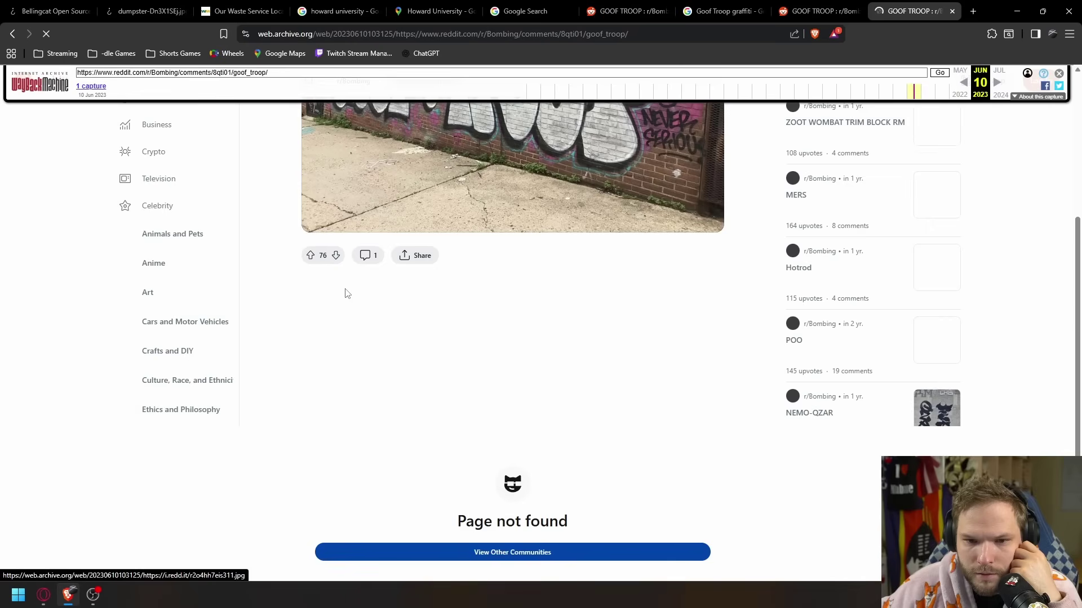
{"action": "scroll", "coordinate": [379, 393], "scroll_direction": "up", "scroll_amount": 4}
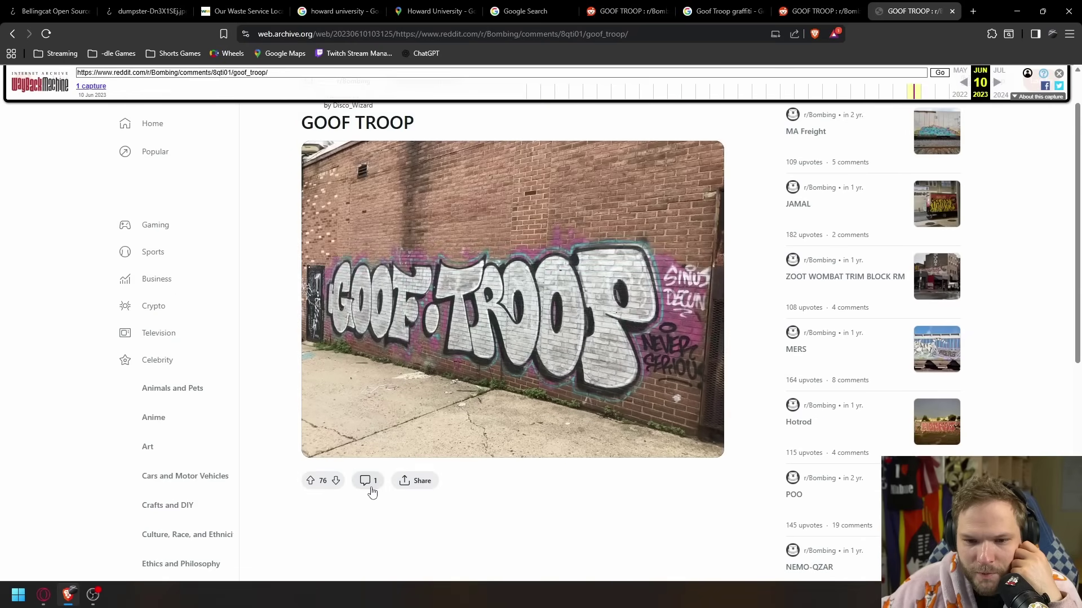
{"action": "key", "text": "ctrl+w"}
{"action": "key", "text": "ctrl+w"}
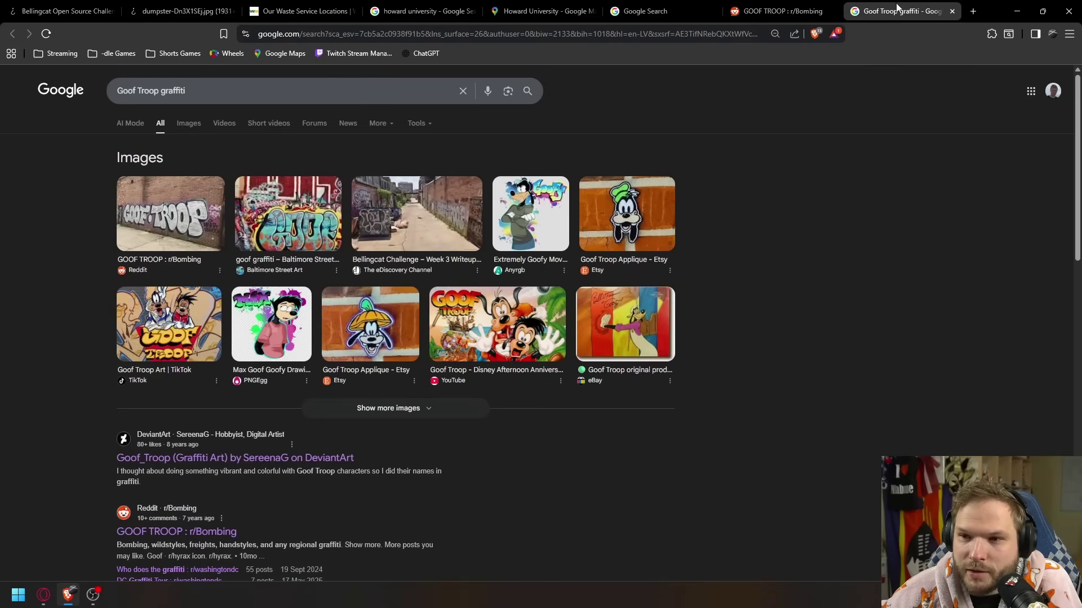
Step: Search 'washington goof troop' and open the YouTube video 'Graffiti Wandering in DC 2023' in a new tab
{"action": "key", "text": "ctrl+w"}
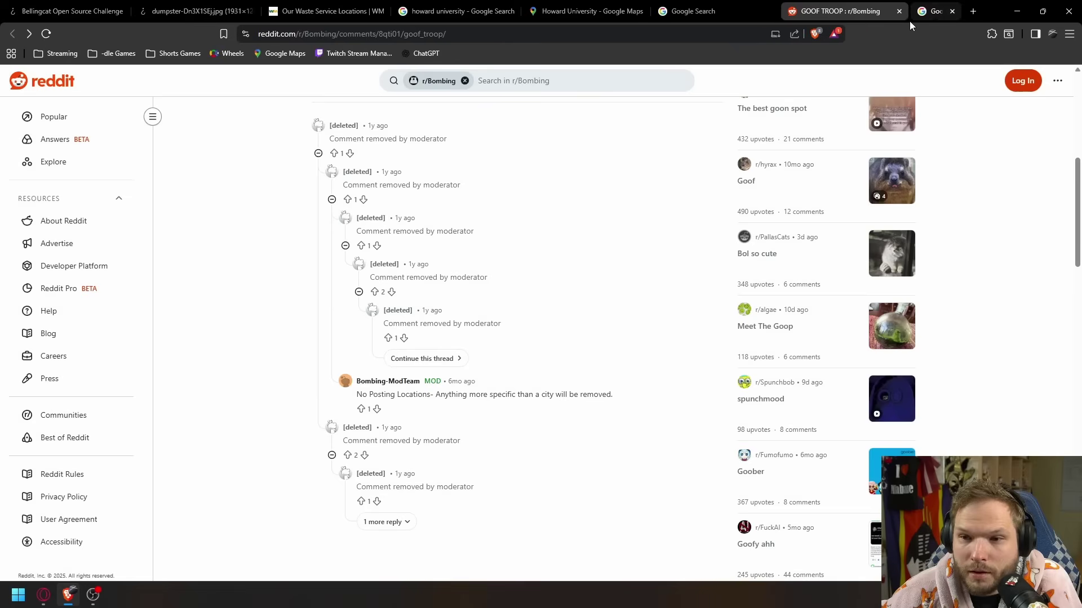
{"action": "key", "text": "ctrl+w"}
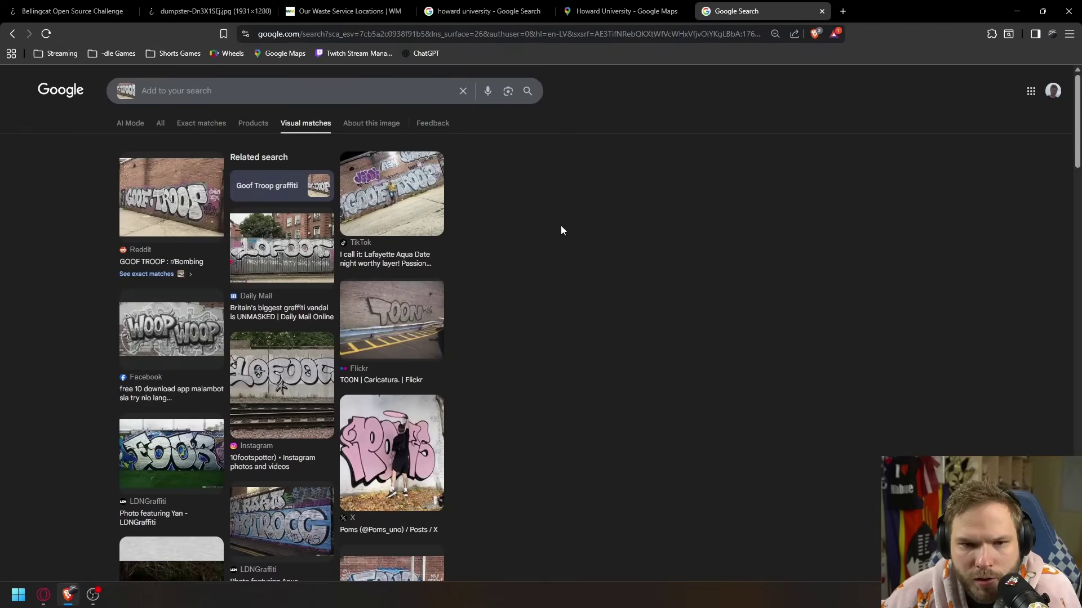
{"action": "left_click", "coordinate": [843, 12]}
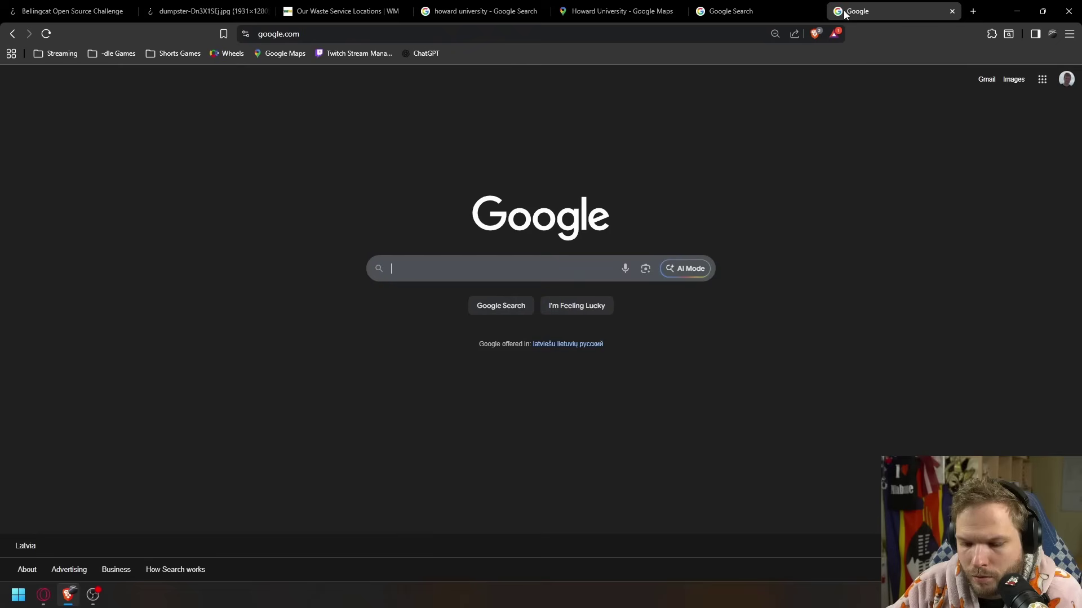
{"action": "type", "text": "washin"}
{"action": "key", "text": "Down"}
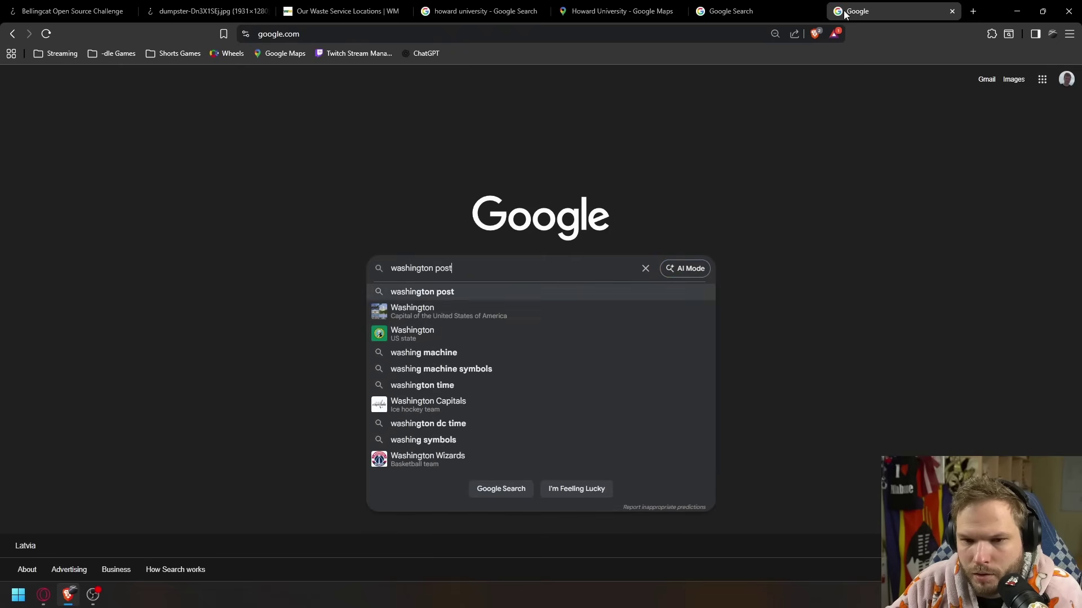
{"action": "key", "text": "ctrl+BackSpace"}
{"action": "type", "text": "goof "}
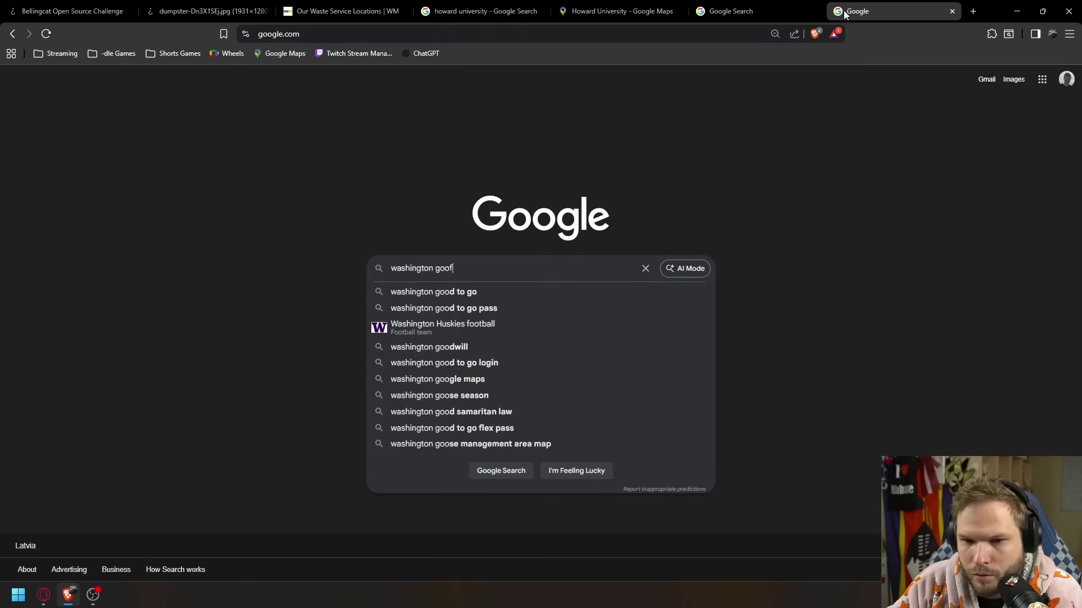
{"action": "type", "text": "troop"}
{"action": "key", "text": "Return"}
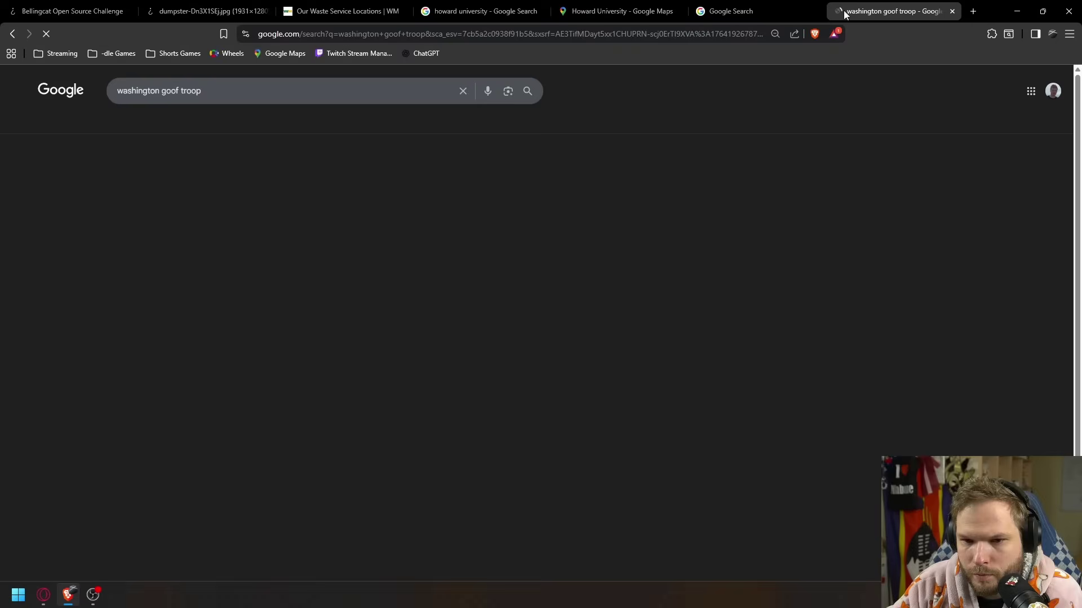
{"action": "scroll", "coordinate": [145, 462], "scroll_direction": "down", "scroll_amount": 8}
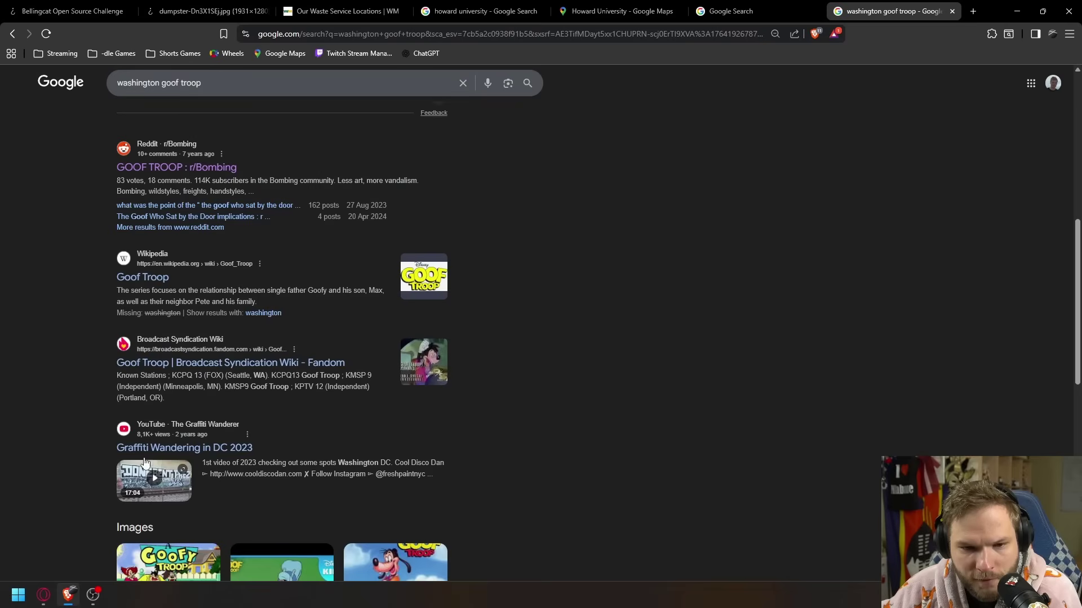
{"action": "middle_click", "coordinate": [195, 451]}
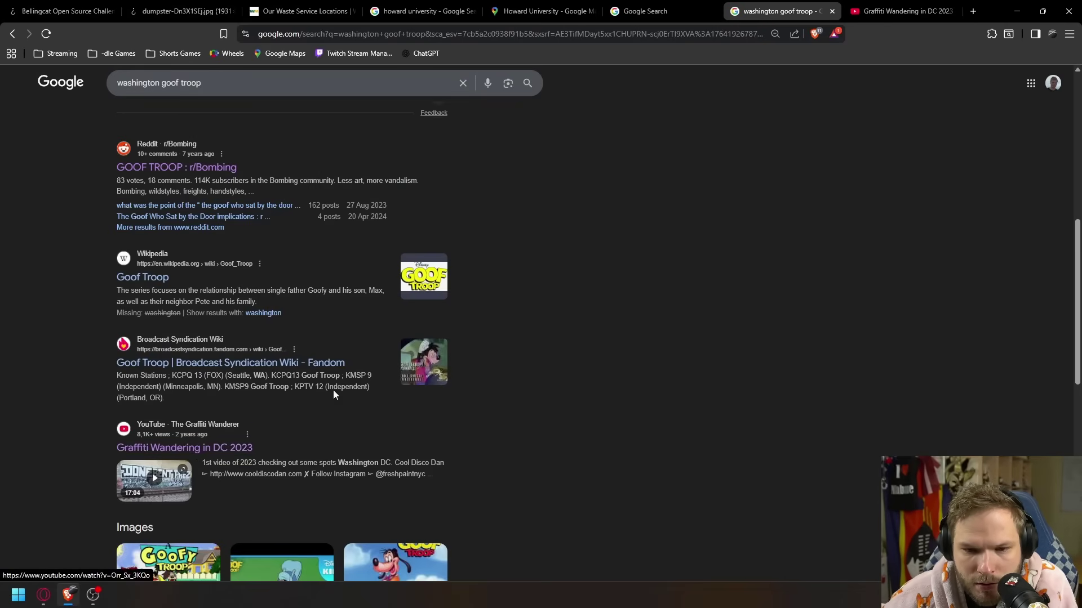
Step: Seek the graffiti video to 8:44, the alley with the parked pickup truck, and compare the dumpster photo
{"action": "left_click", "coordinate": [902, 11]}
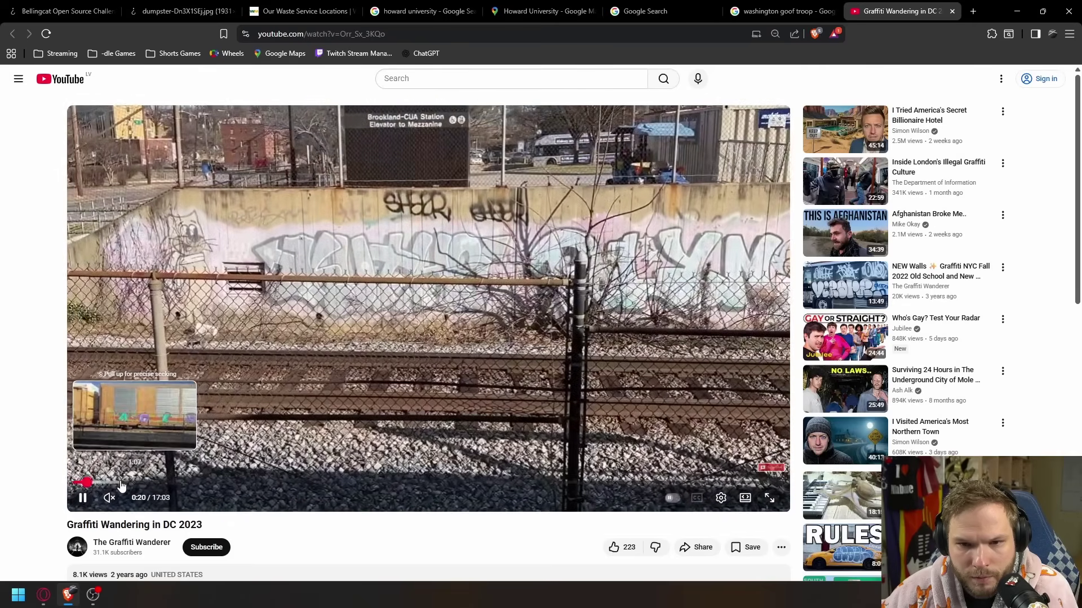
{"action": "left_click", "coordinate": [361, 483]}
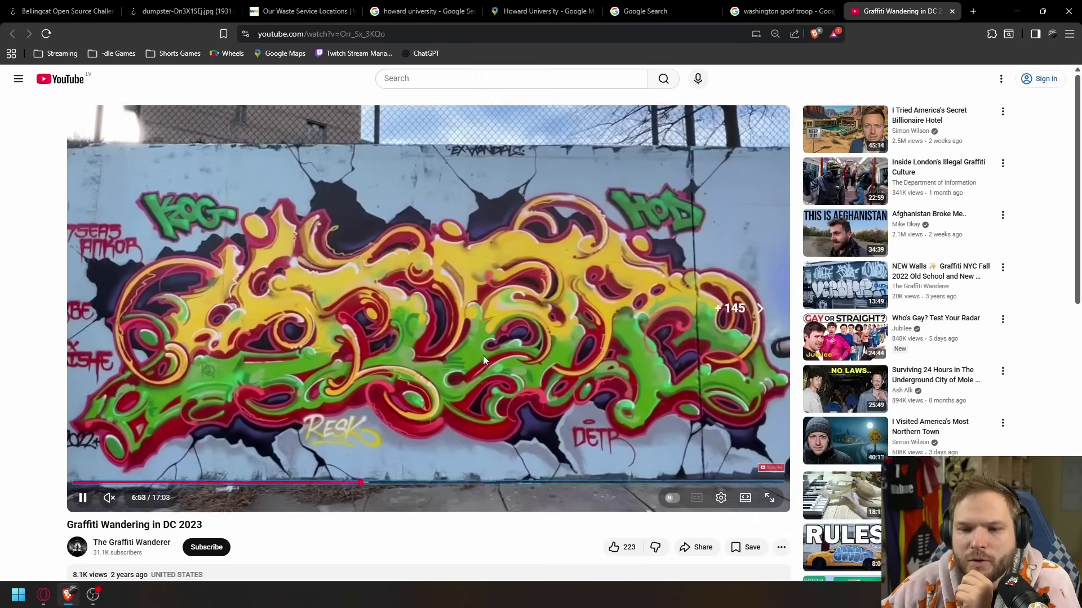
{"action": "key", "text": "Right"}
{"action": "key", "text": "Right"}
{"action": "key", "text": "Right"}
{"action": "key", "text": "Right"}
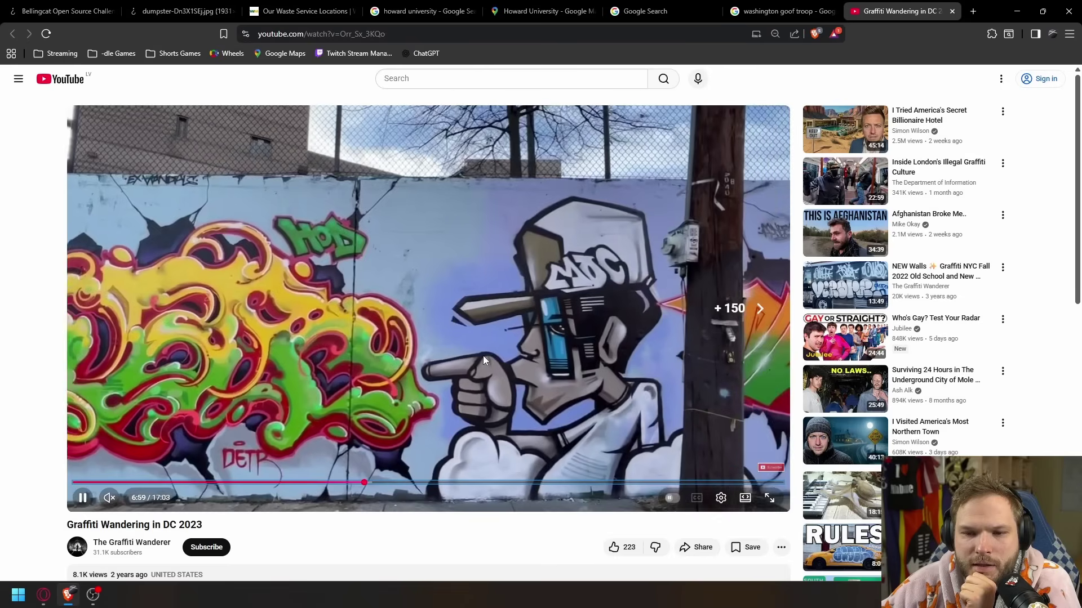
{"action": "key", "text": "Right"}
{"action": "key", "text": "Right"}
{"action": "key", "text": "Right"}
{"action": "key", "text": "Right"}
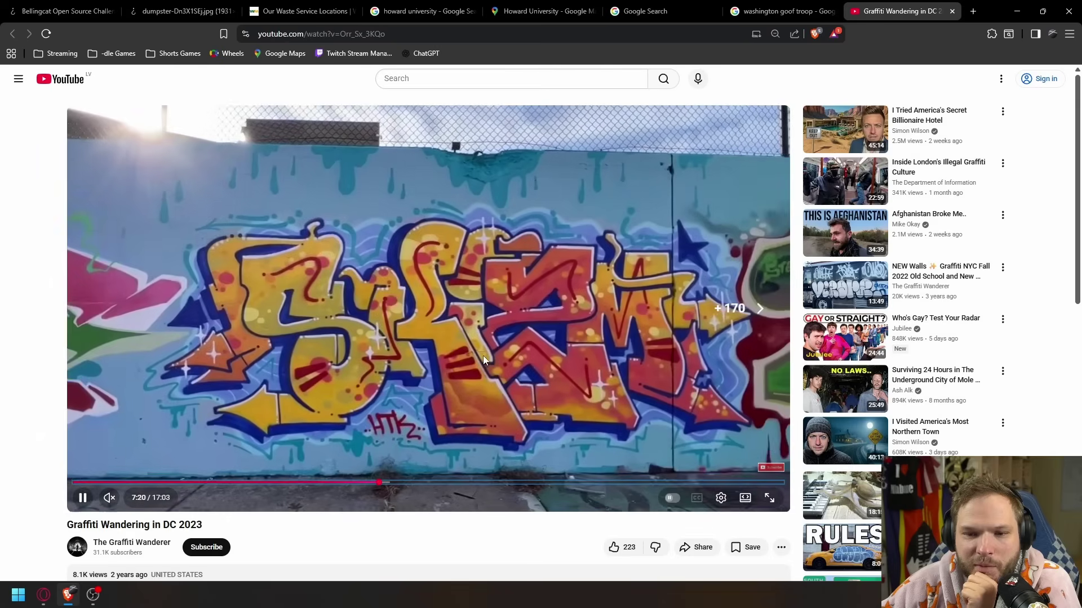
{"action": "key", "text": "Right"}
{"action": "key", "text": "Right"}
{"action": "key", "text": "Right"}
{"action": "key", "text": "Right"}
{"action": "key", "text": "Right"}
{"action": "key", "text": "Right"}
{"action": "key", "text": "Right"}
{"action": "key", "text": "Right"}
{"action": "key", "text": "Right"}
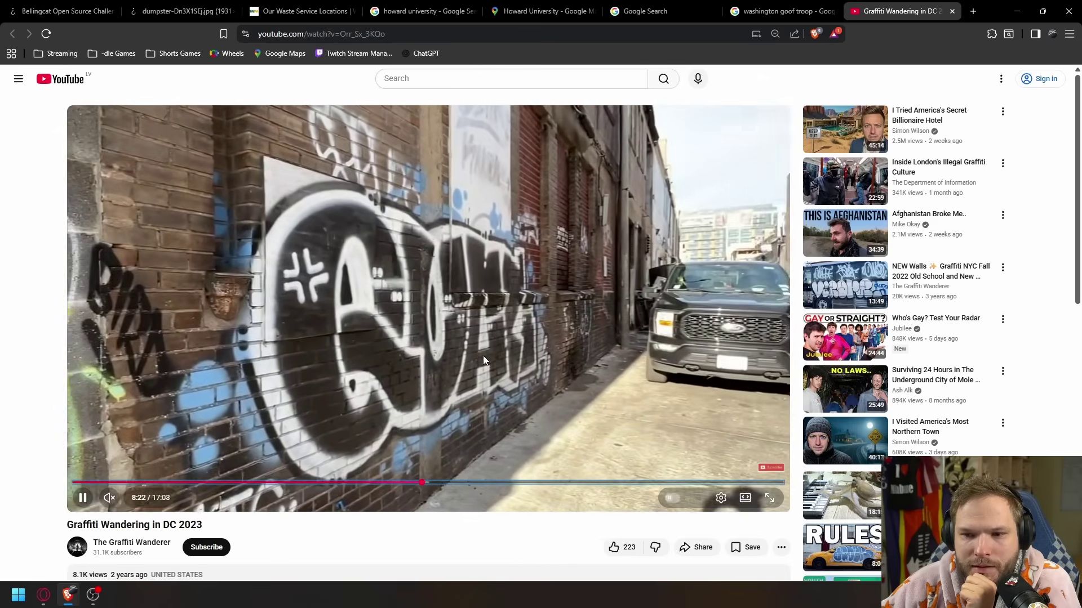
{"action": "key", "text": "Left"}
{"action": "key", "text": "Left"}
{"action": "key", "text": "Left"}
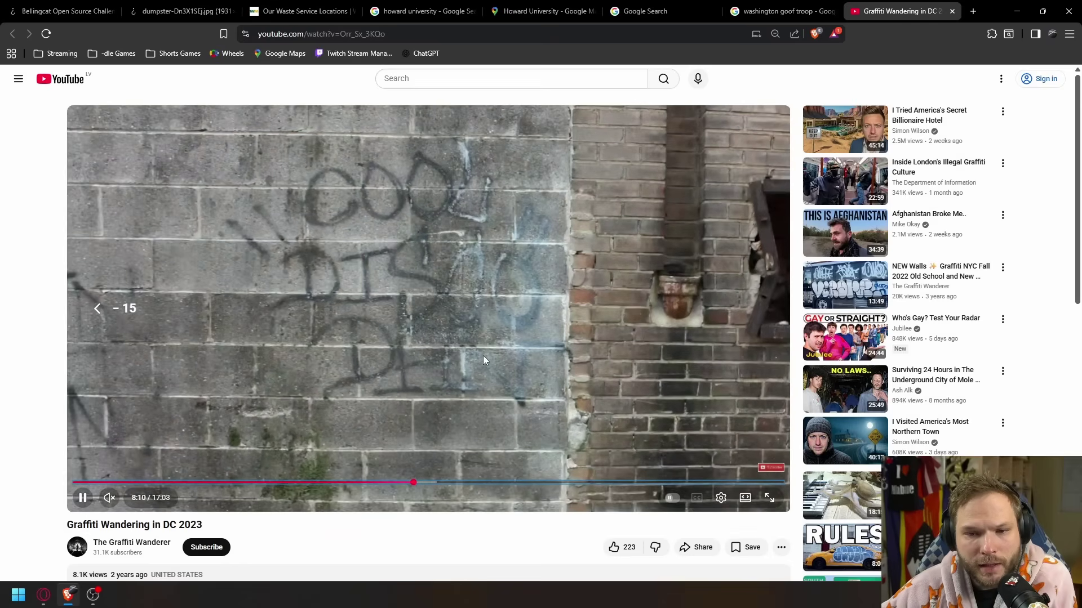
{"action": "key", "text": "Left"}
{"action": "key", "text": "Left"}
{"action": "key", "text": "Left"}
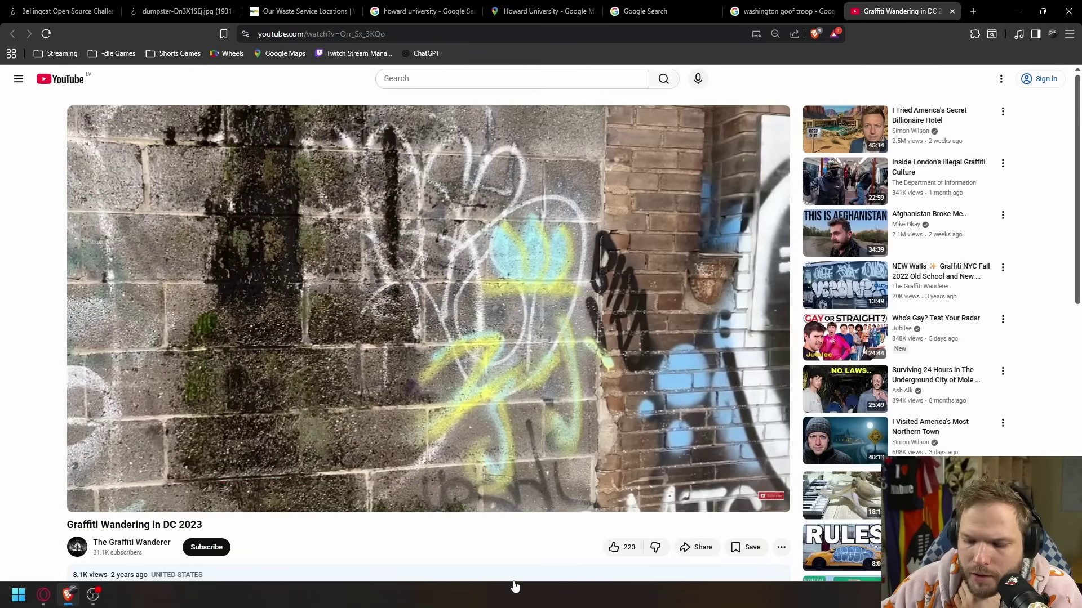
{"action": "key", "text": "Right"}
{"action": "key", "text": "Right"}
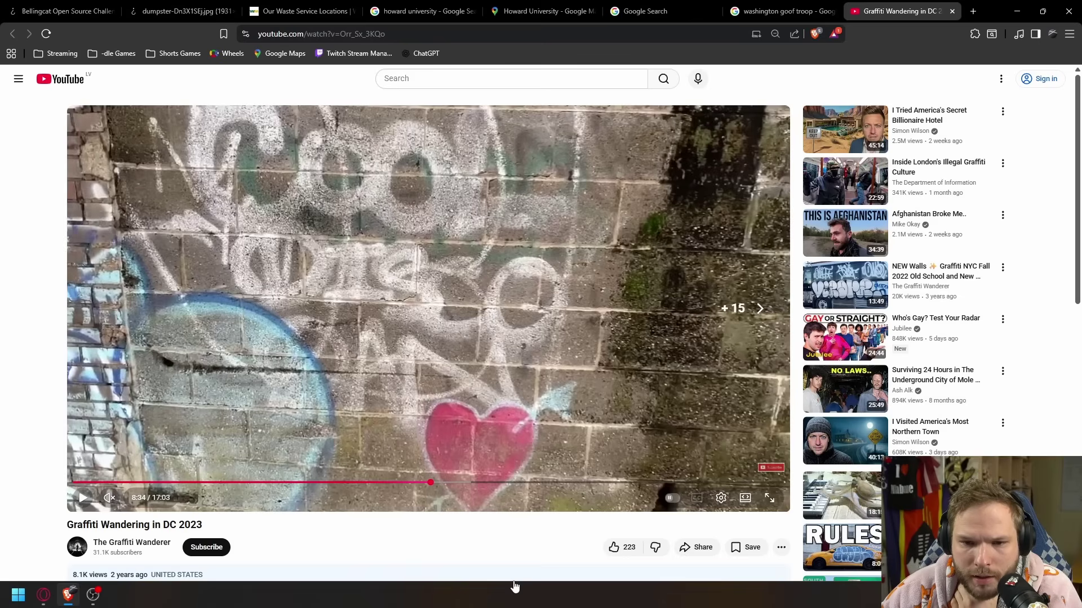
{"action": "key", "text": "Right"}
{"action": "key", "text": "Right"}
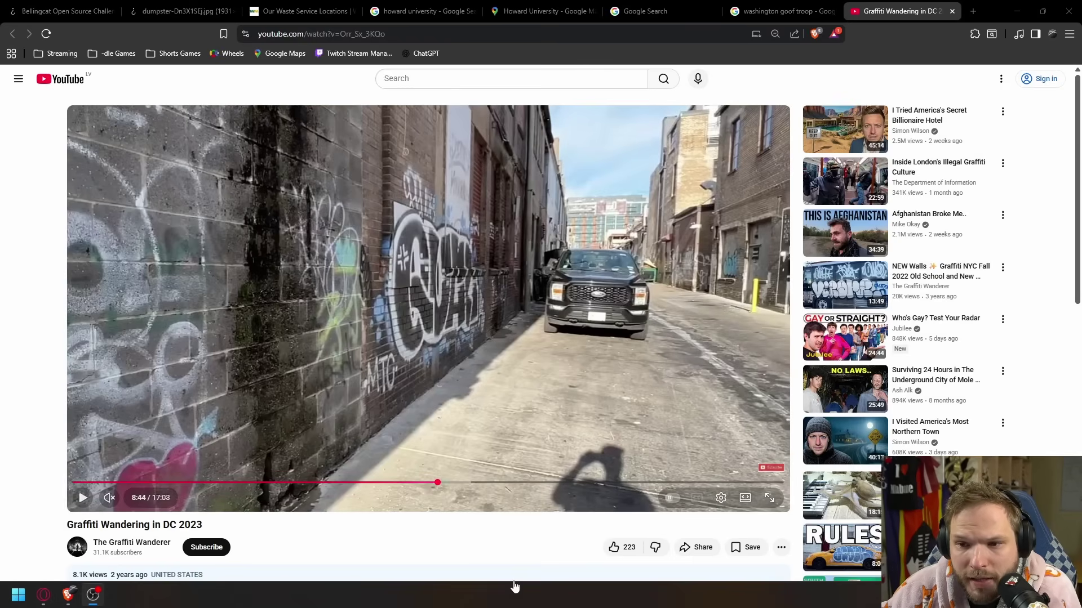
{"action": "left_click", "coordinate": [198, 15]}
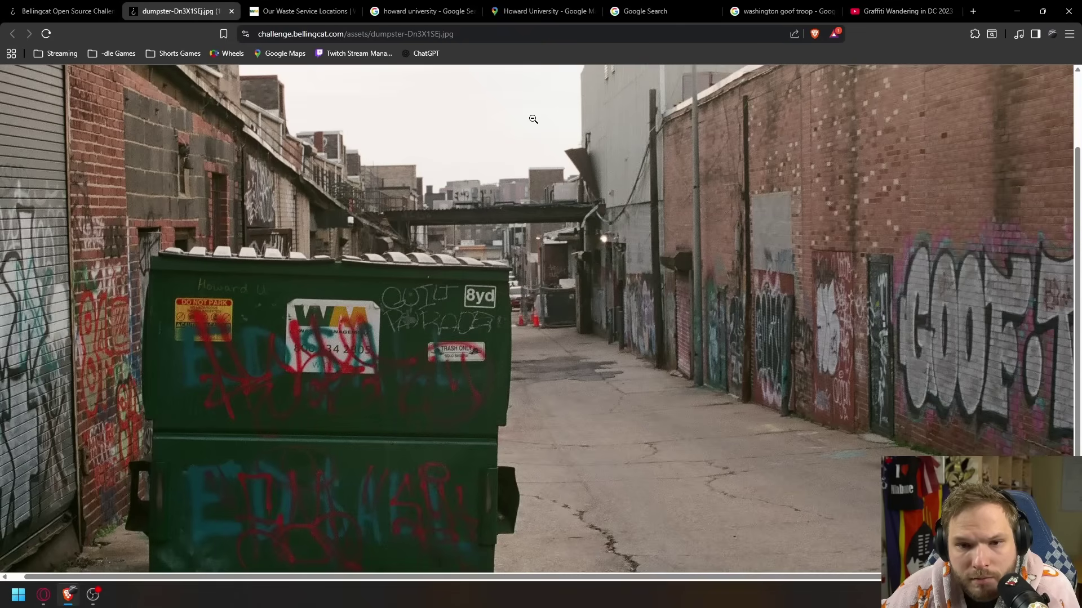
{"action": "left_click", "coordinate": [874, 15]}
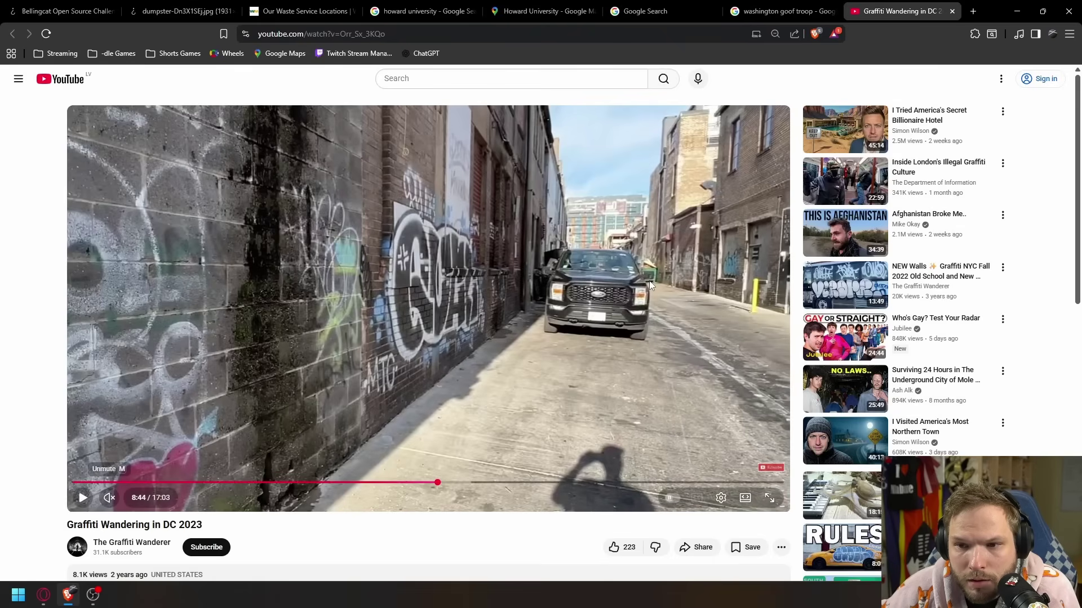
Step: Skip the graffiti video ahead to the Goof Troop wall and the green-dumpster alley at 15:15
{"action": "left_click", "coordinate": [195, 13]}
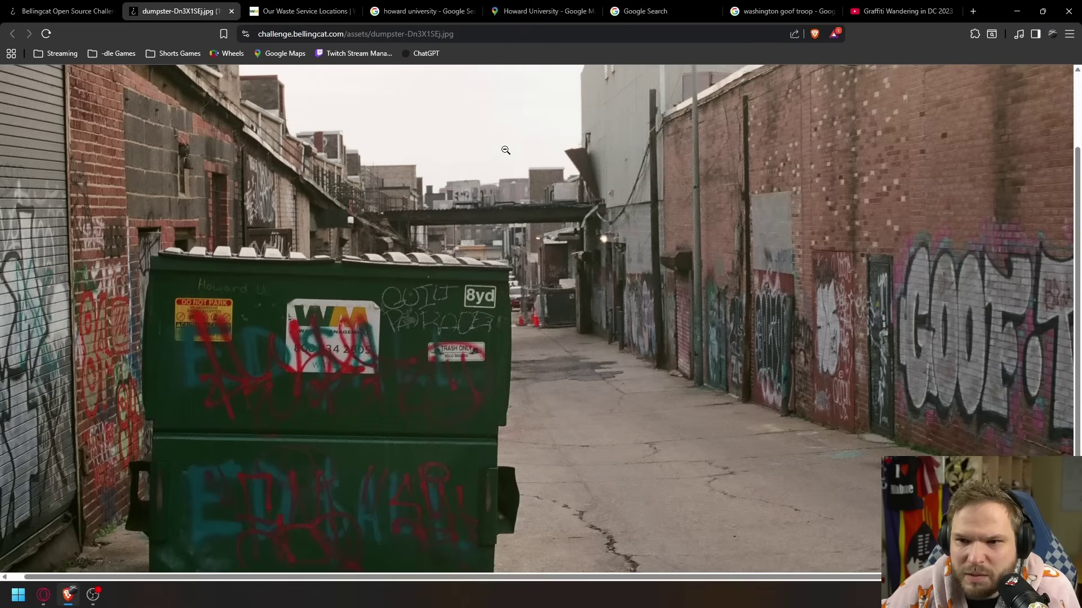
{"action": "left_click", "coordinate": [868, 16]}
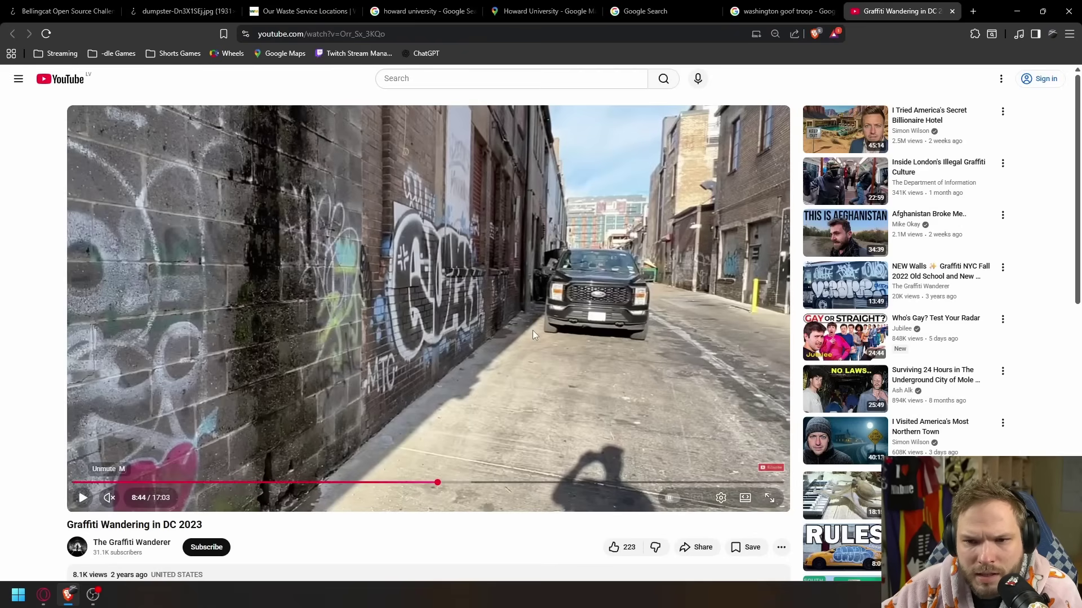
{"action": "key", "text": "Right"}
{"action": "key", "text": "Right"}
{"action": "key", "text": "Right"}
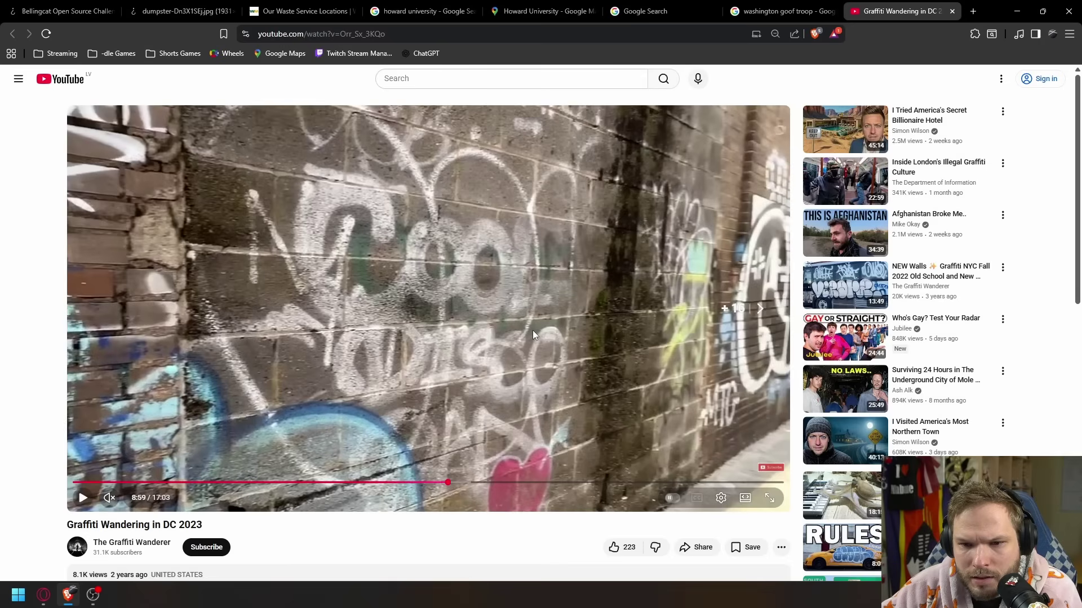
{"action": "key", "text": "Right"}
{"action": "key", "text": "Right"}
{"action": "key", "text": "Right"}
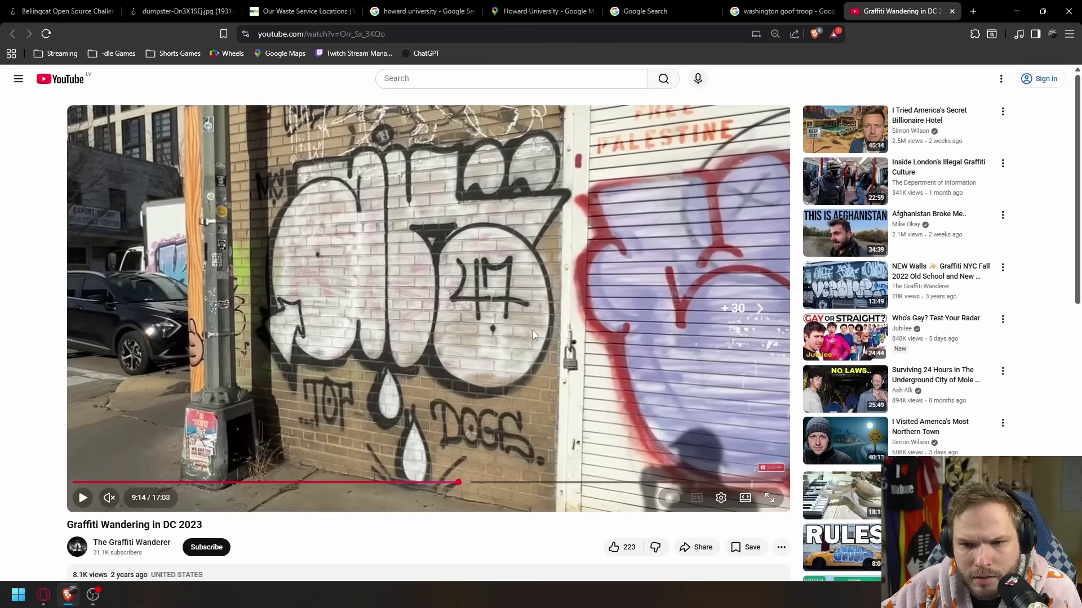
{"action": "key", "text": "Right"}
{"action": "key", "text": "Right"}
{"action": "key", "text": "Right"}
{"action": "key", "text": "Right"}
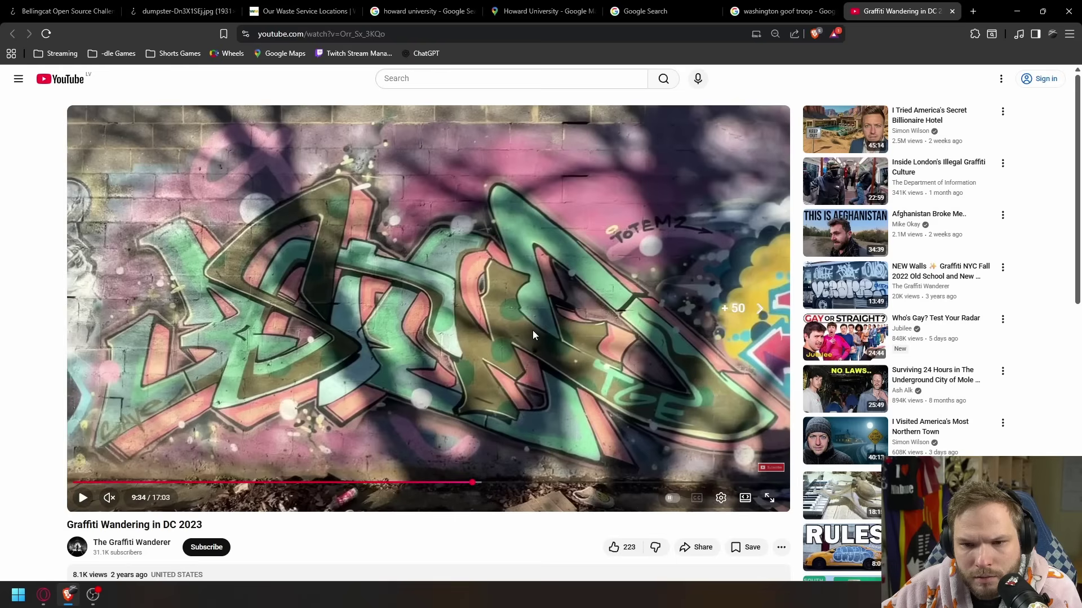
{"action": "key", "text": "Right"}
{"action": "key", "text": "Right"}
{"action": "key", "text": "Right"}
{"action": "key", "text": "Right"}
{"action": "key", "text": "Right"}
{"action": "key", "text": "Right"}
{"action": "key", "text": "Right"}
{"action": "key", "text": "Right"}
{"action": "key", "text": "Right"}
{"action": "key", "text": "Right"}
{"action": "key", "text": "Right"}
{"action": "key", "text": "Right"}
{"action": "key", "text": "Right"}
{"action": "key", "text": "Right"}
{"action": "key", "text": "Right"}
{"action": "key", "text": "Right"}
{"action": "key", "text": "Right"}
{"action": "key", "text": "Right"}
{"action": "key", "text": "Right"}
{"action": "key", "text": "Right"}
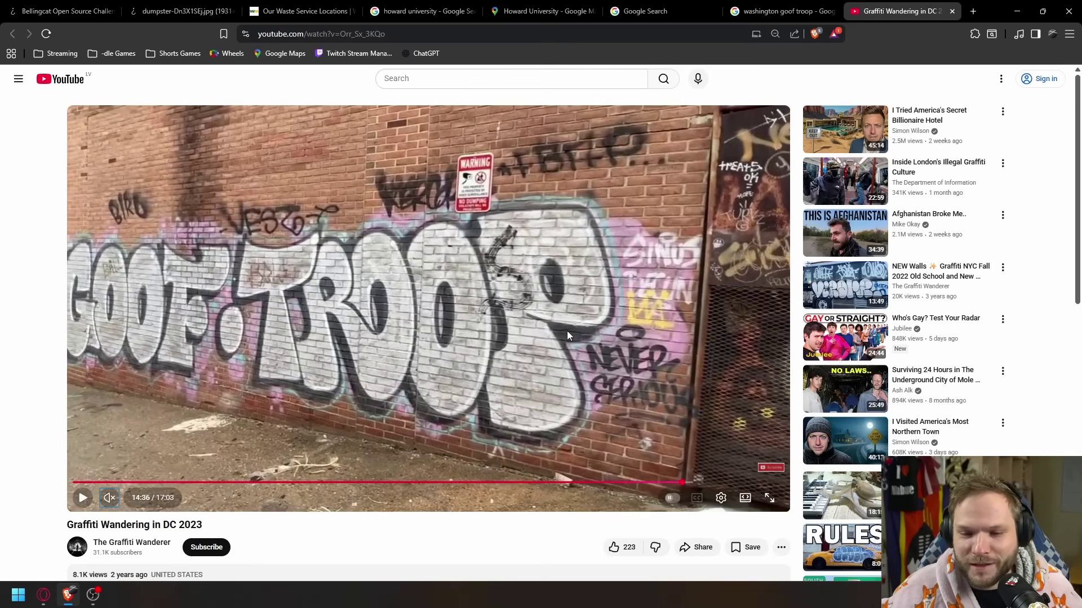
{"action": "key", "text": "Left"}
{"action": "left_click", "coordinate": [583, 308]}
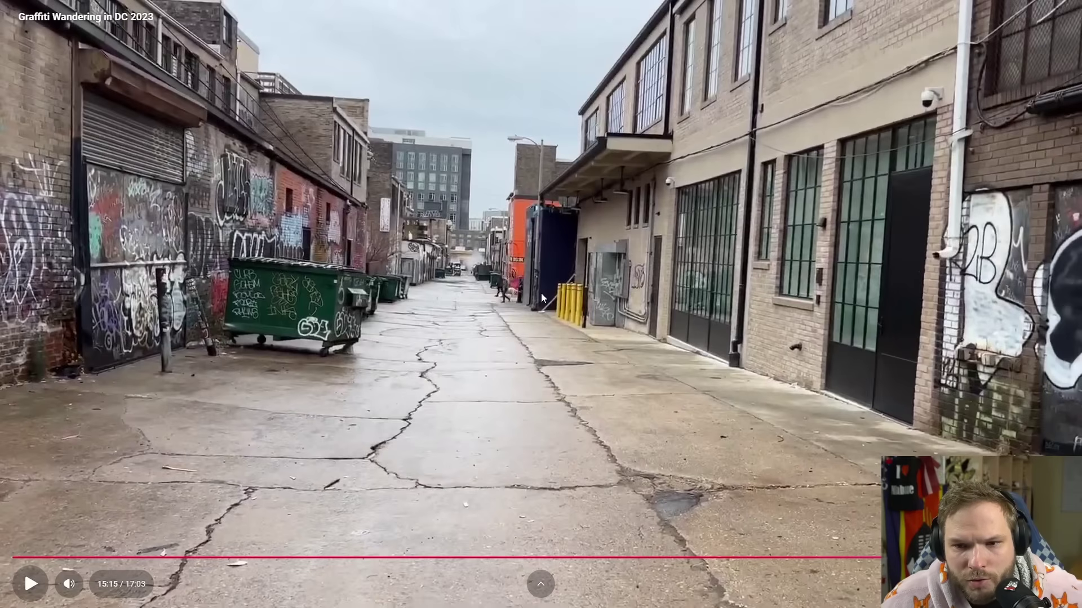
{"action": "key", "text": "Escape"}
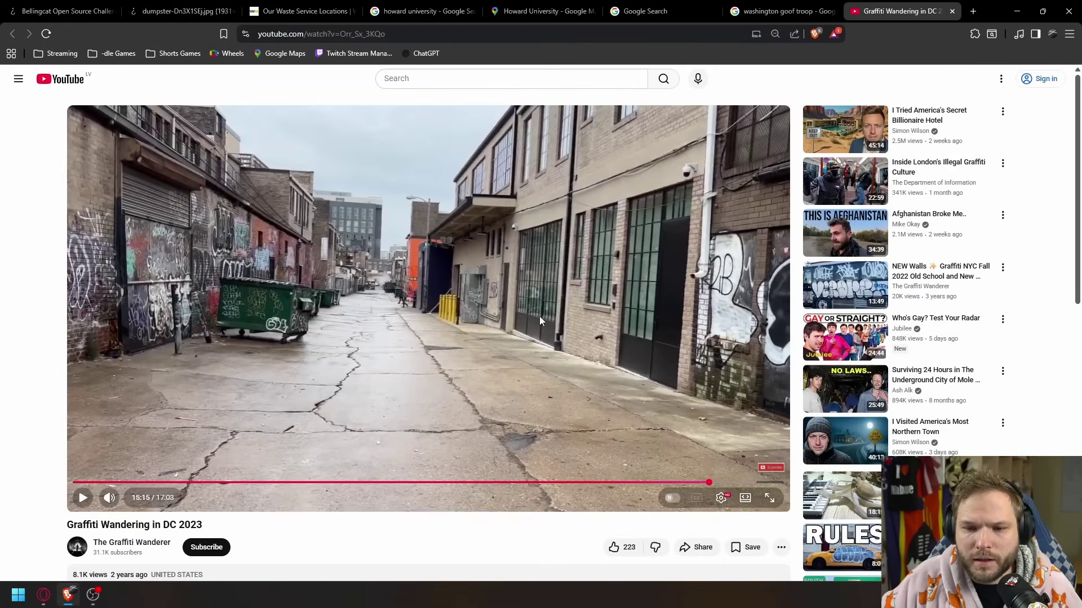
Step: Go to Union Market on 5th Street Northeast on the map
{"action": "left_click", "coordinate": [542, 11]}
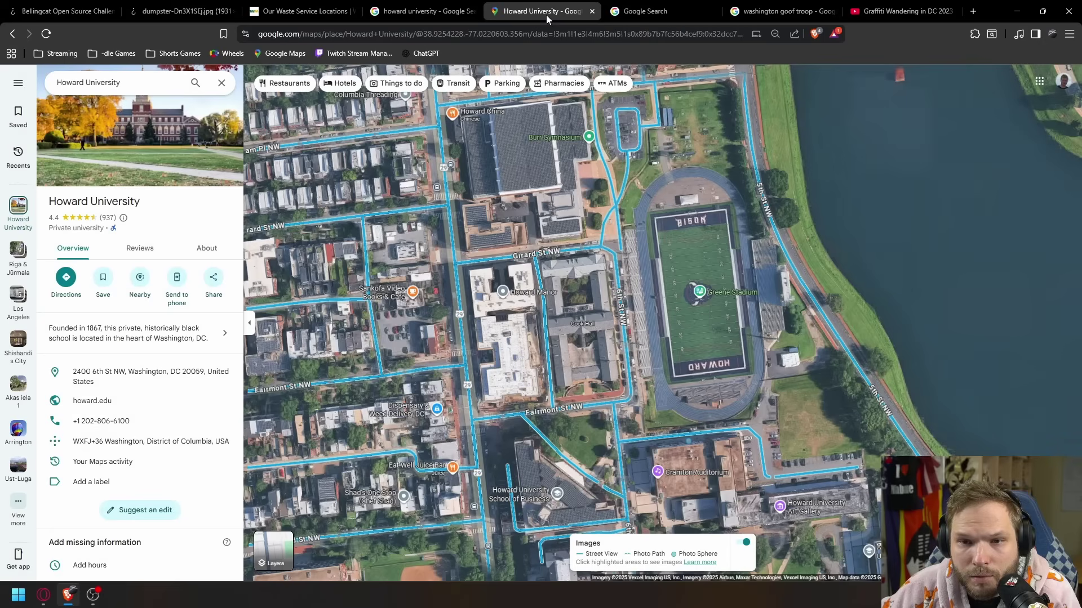
{"action": "left_click_drag", "start_coordinate": [40, 74], "coordinate": [34, 74]}
{"action": "type", "text": "union market"}
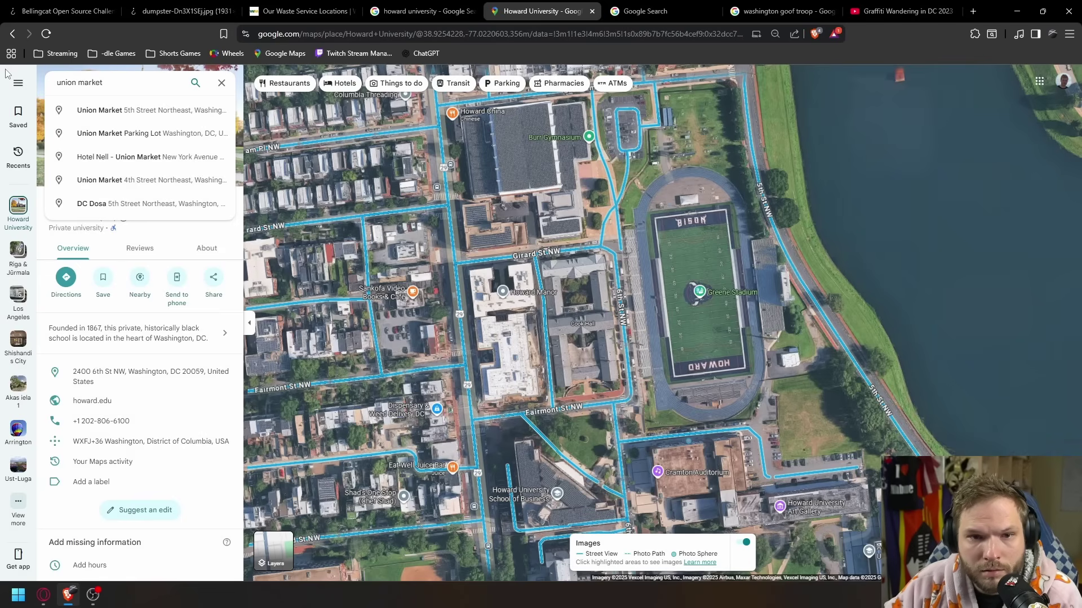
{"action": "left_click", "coordinate": [160, 111]}
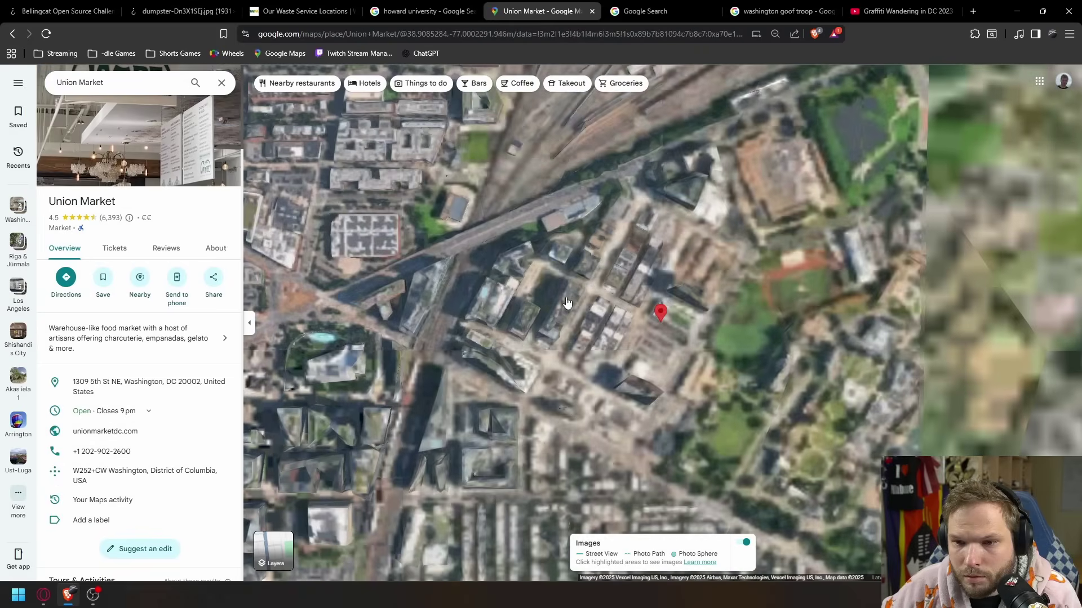
Step: Enter Street View on Morse St Aly and look around toward the graffiti wall and white van
{"action": "left_click", "coordinate": [566, 303]}
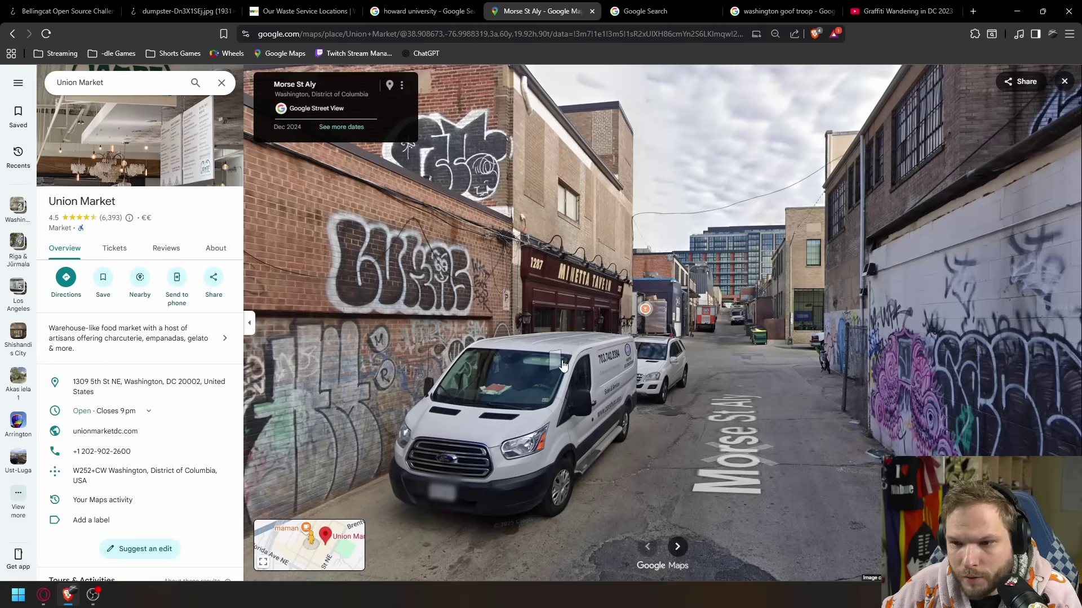
{"action": "left_click_drag", "start_coordinate": [564, 366], "coordinate": [947, 338]}
{"action": "left_click_drag", "start_coordinate": [338, 213], "coordinate": [1014, 209]}
{"action": "left_click_drag", "start_coordinate": [568, 338], "coordinate": [795, 340]}
{"action": "left_click_drag", "start_coordinate": [558, 361], "coordinate": [789, 350]}
{"action": "left_click_drag", "start_coordinate": [564, 327], "coordinate": [551, 223]}
{"action": "scroll", "coordinate": [551, 222], "scroll_direction": "up", "scroll_amount": 5}
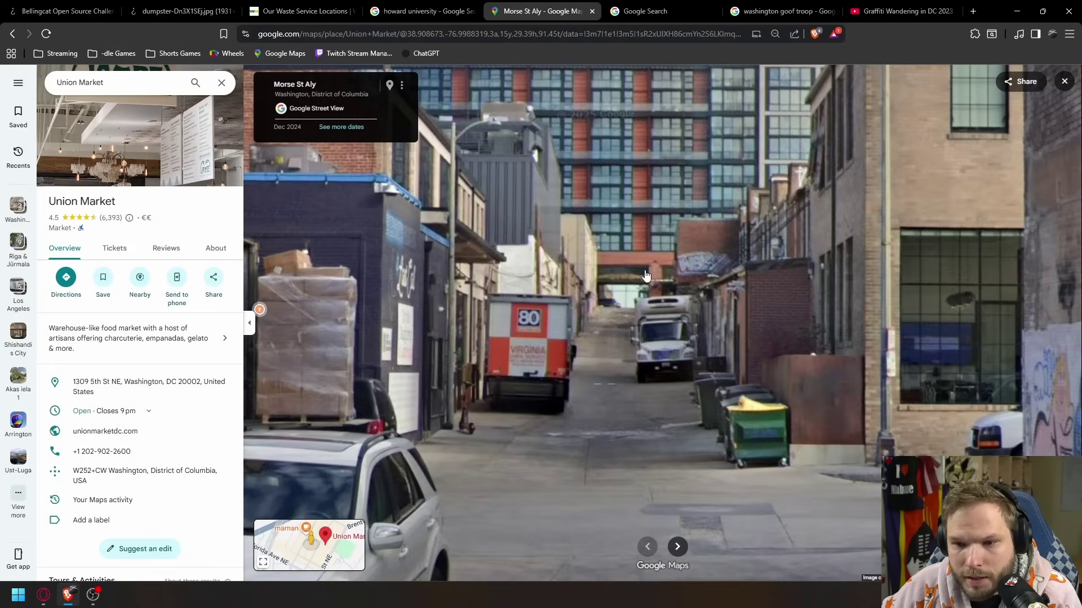
Step: Move down Morse St Aly past the graffiti wall, looking back at the dumpsters
{"action": "scroll", "coordinate": [647, 276], "scroll_direction": "down", "scroll_amount": 5}
{"action": "left_click_drag", "start_coordinate": [564, 332], "coordinate": [604, 332]}
{"action": "scroll", "coordinate": [603, 332], "scroll_direction": "up", "scroll_amount": 5}
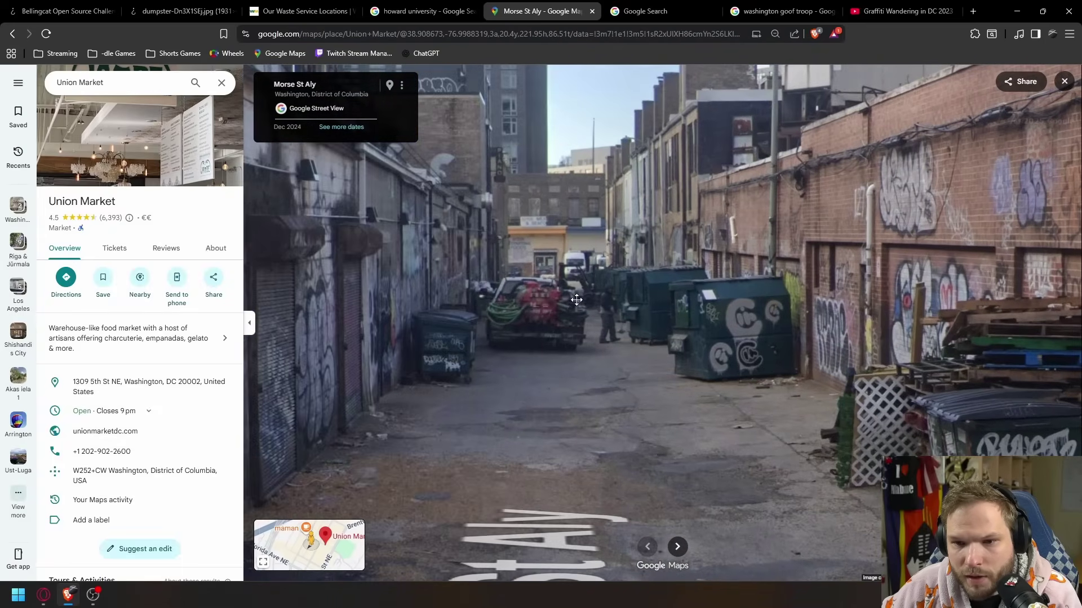
{"action": "scroll", "coordinate": [577, 300], "scroll_direction": "down", "scroll_amount": 3}
{"action": "left_click", "coordinate": [590, 330]}
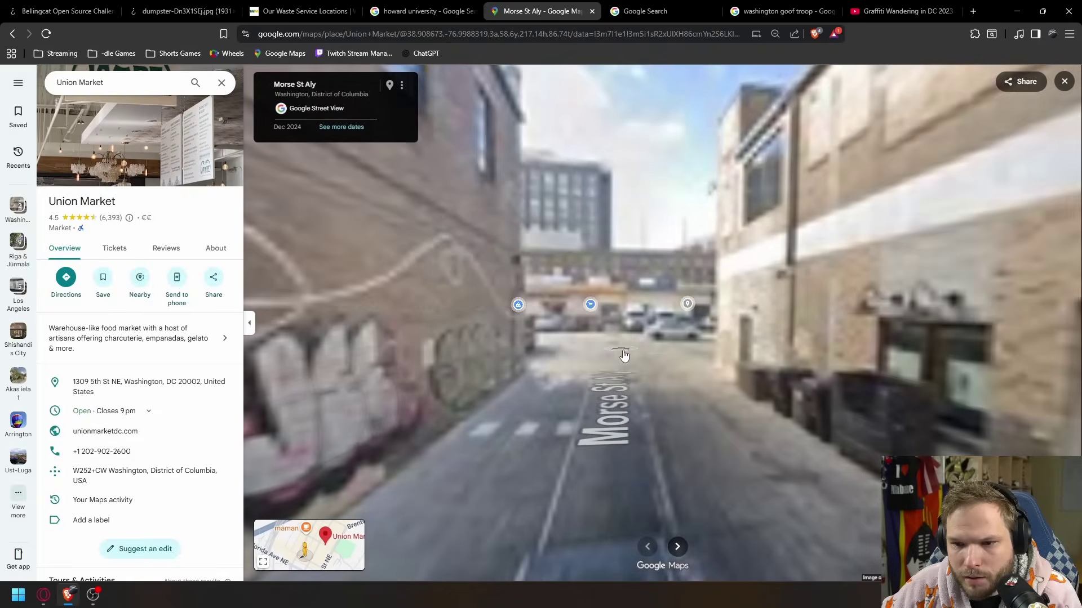
{"action": "left_click_drag", "start_coordinate": [620, 356], "coordinate": [769, 356]}
{"action": "left_click_drag", "start_coordinate": [479, 356], "coordinate": [837, 353]}
{"action": "left_click_drag", "start_coordinate": [555, 347], "coordinate": [700, 311]}
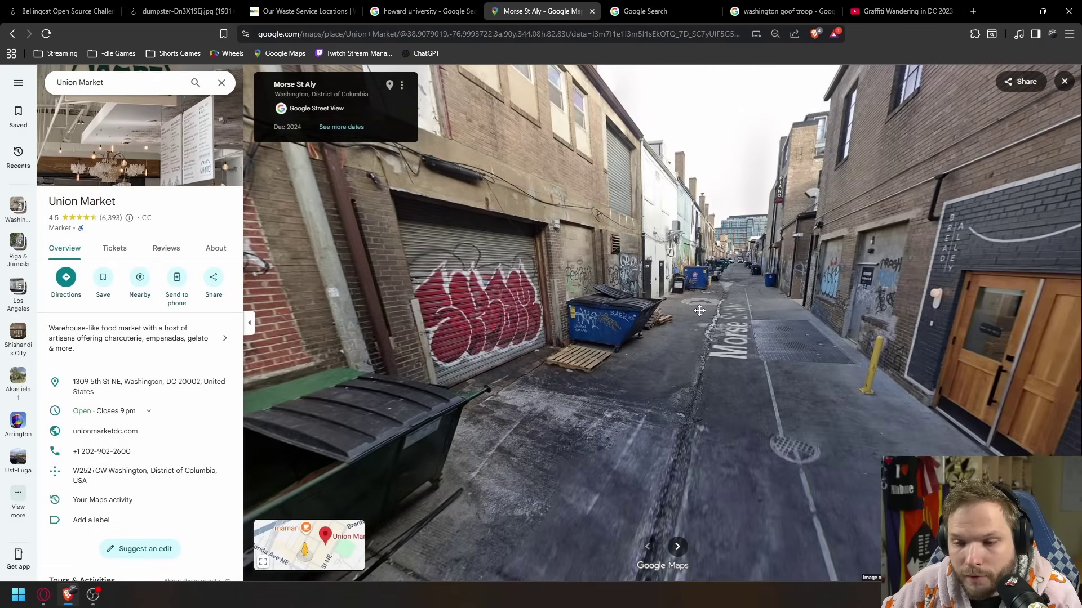
Step: Step on to the Bread Alley door, then compare against the dumpster photo
{"action": "left_click", "coordinate": [699, 310]}
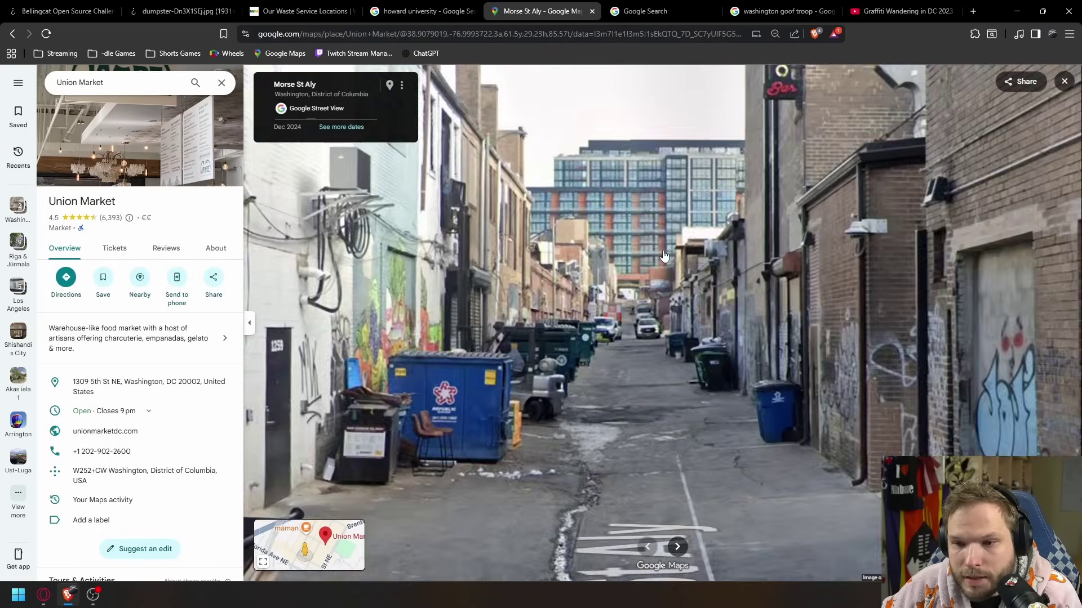
{"action": "left_click", "coordinate": [664, 256]}
{"action": "left_click", "coordinate": [651, 325]}
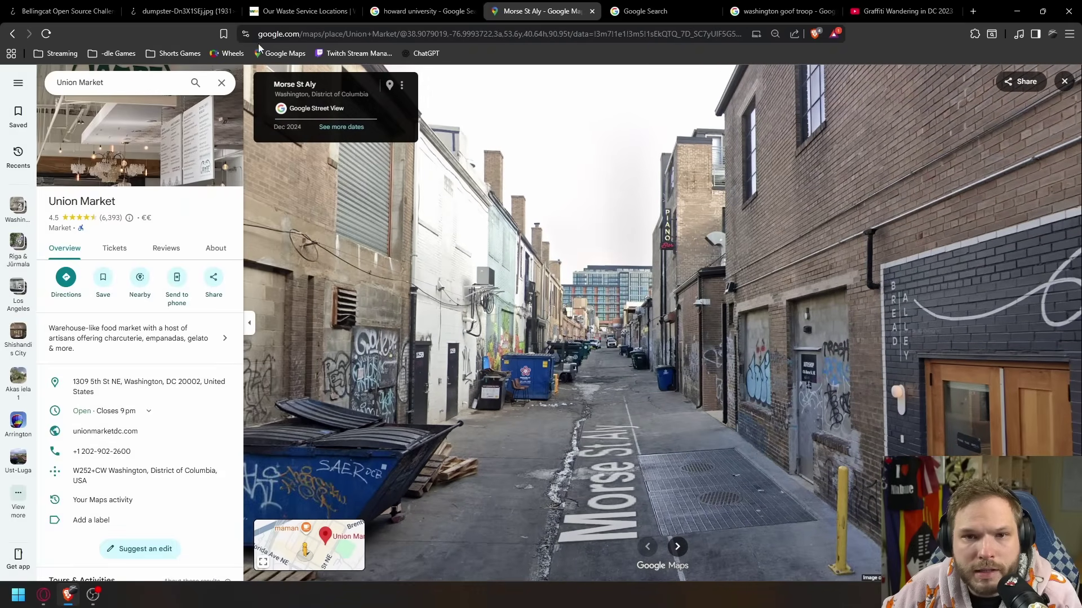
{"action": "left_click", "coordinate": [172, 13]}
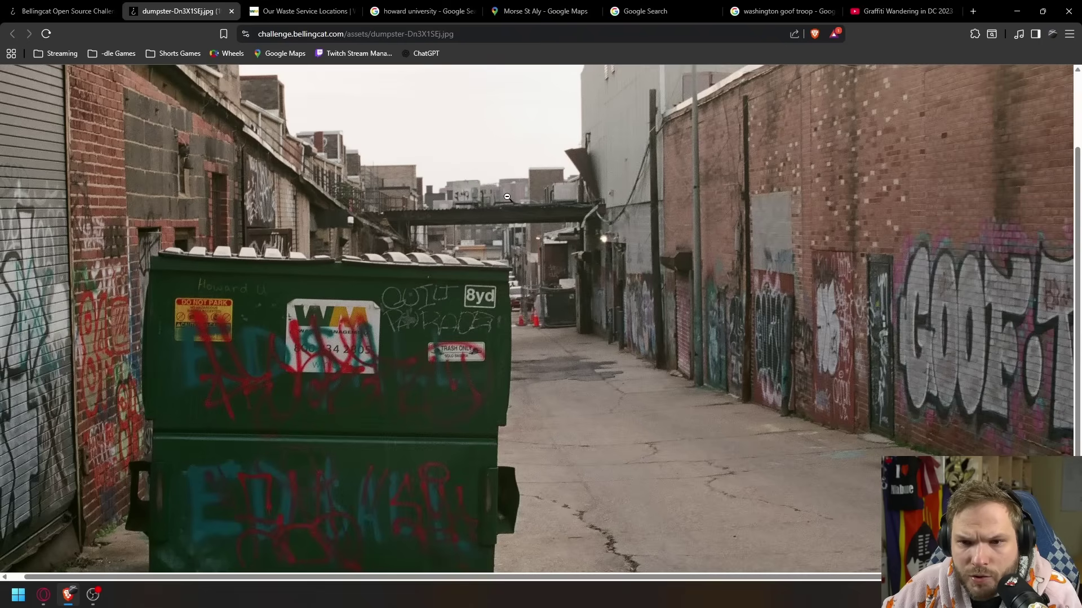
Step: Recheck the video's alley scene, then walk further along Morse St Aly and look toward Neal Pl NE
{"action": "left_click", "coordinate": [879, 13]}
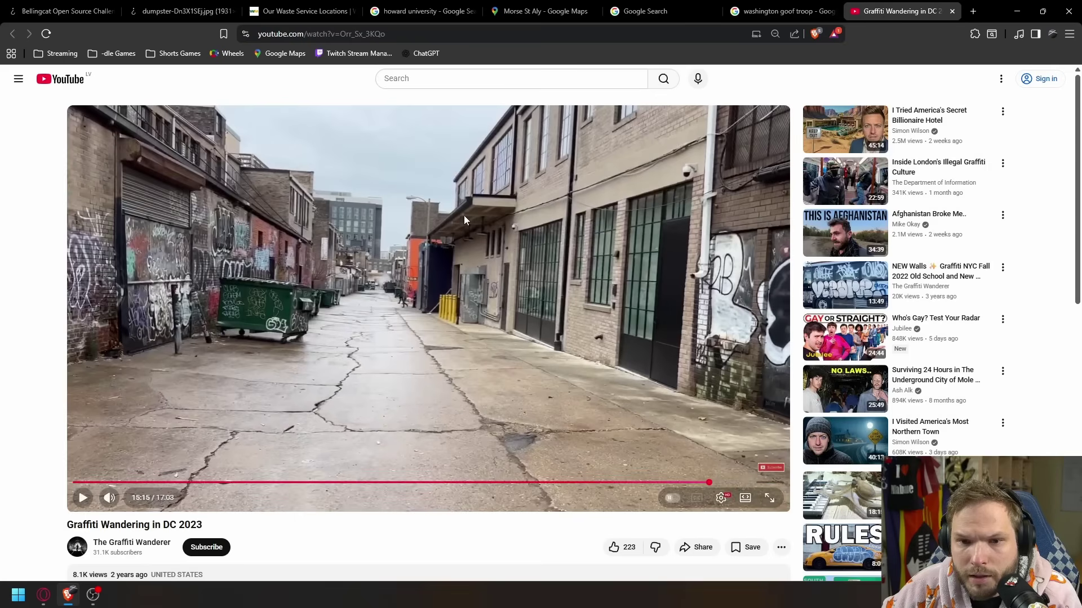
{"action": "left_click", "coordinate": [535, 12]}
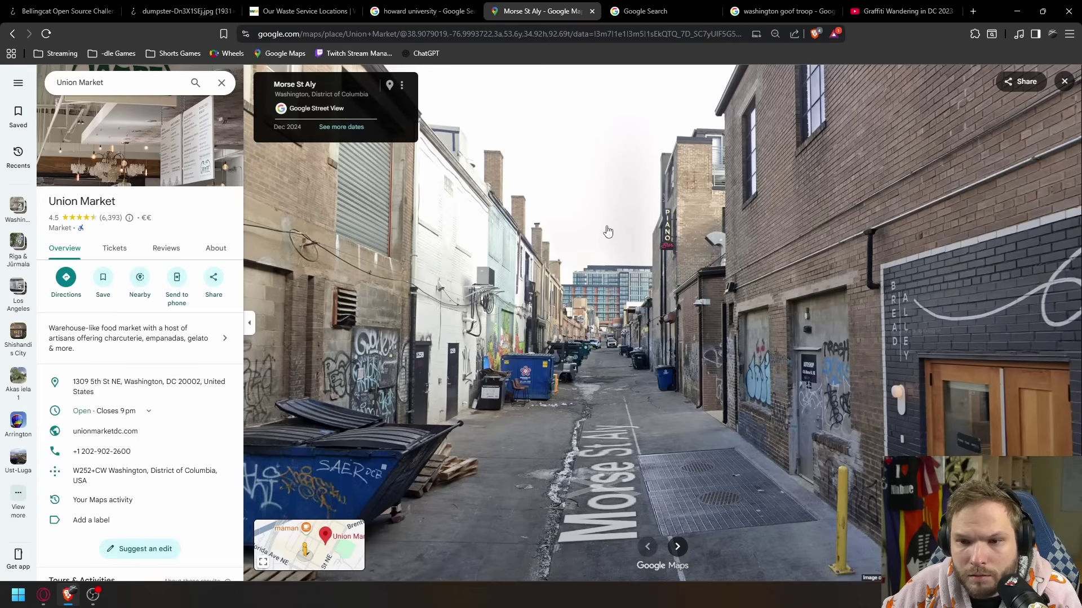
{"action": "scroll", "coordinate": [608, 231], "scroll_direction": "down", "scroll_amount": 3}
{"action": "left_click_drag", "start_coordinate": [608, 231], "coordinate": [22, 219]}
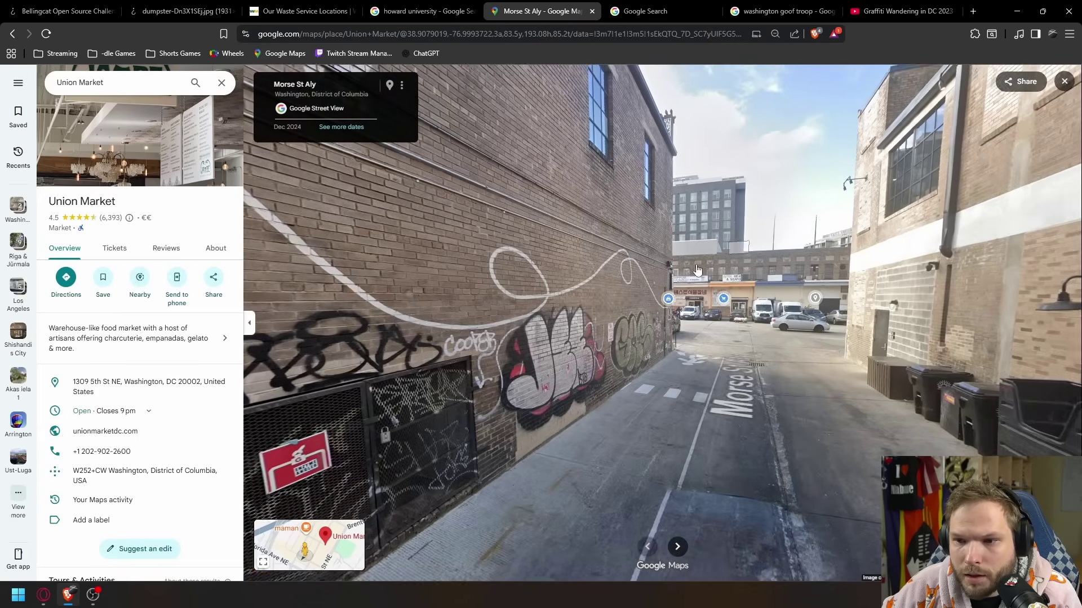
{"action": "left_click", "coordinate": [697, 270]}
{"action": "left_click", "coordinate": [558, 257]}
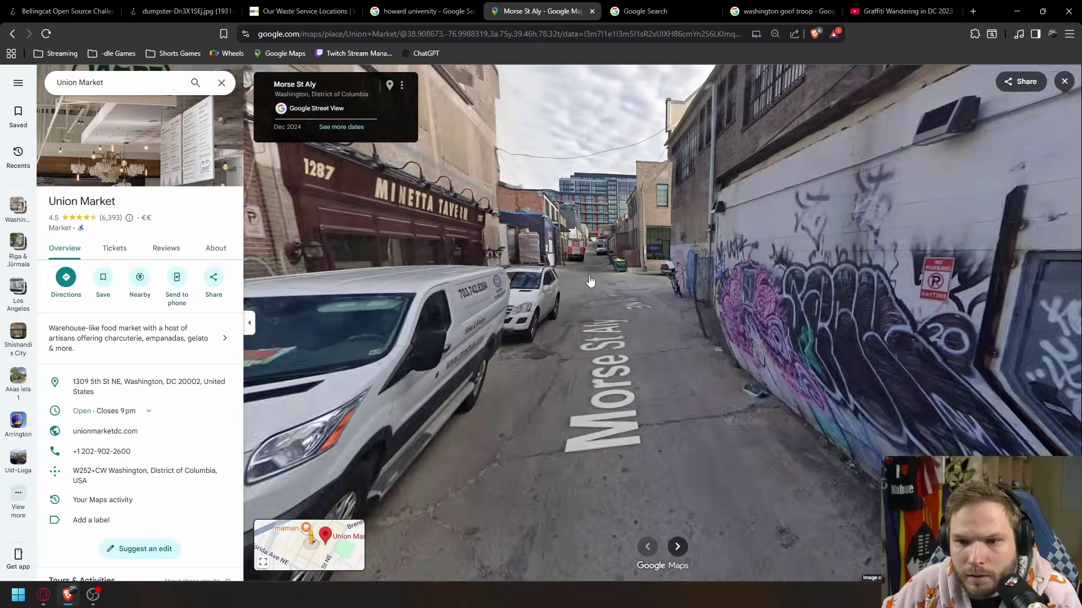
{"action": "left_click", "coordinate": [590, 281]}
{"action": "left_click_drag", "start_coordinate": [750, 307], "coordinate": [1048, 330]}
{"action": "left_click_drag", "start_coordinate": [338, 285], "coordinate": [821, 292]}
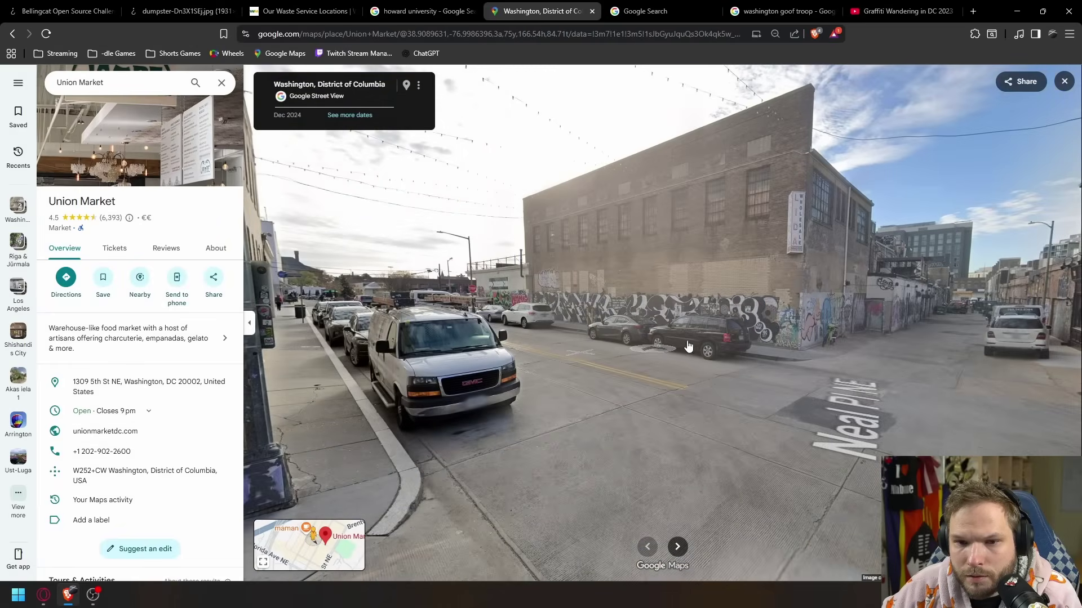
{"action": "left_click_drag", "start_coordinate": [688, 345], "coordinate": [449, 318]}
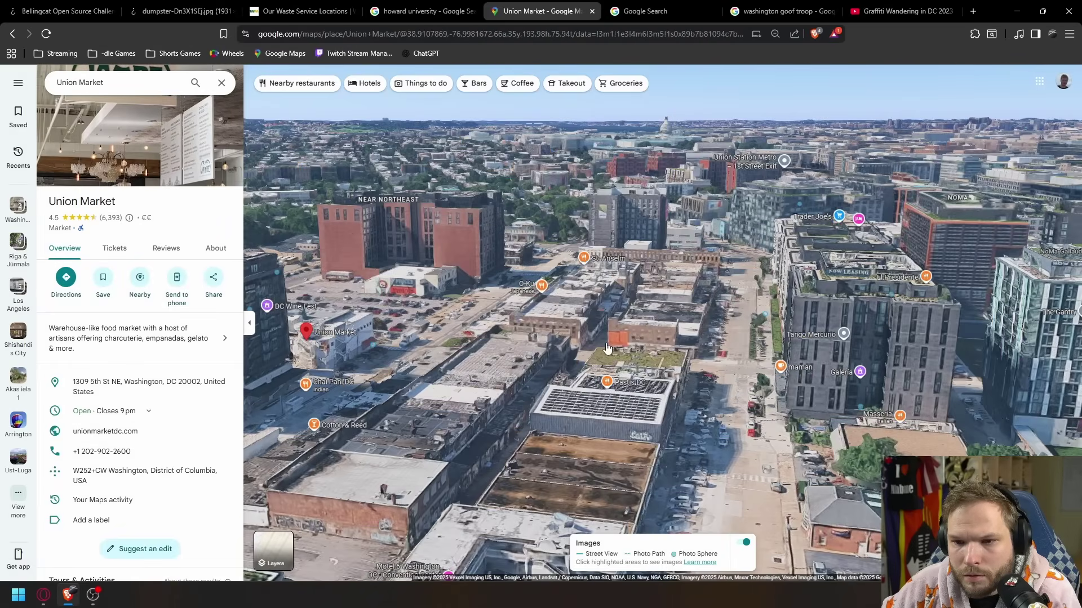
Step: Pan and tilt the 3D map over the rowhouses near Gallery NK, then enter Street View on M St NE
{"action": "scroll", "coordinate": [606, 349], "scroll_direction": "up", "scroll_amount": 5}
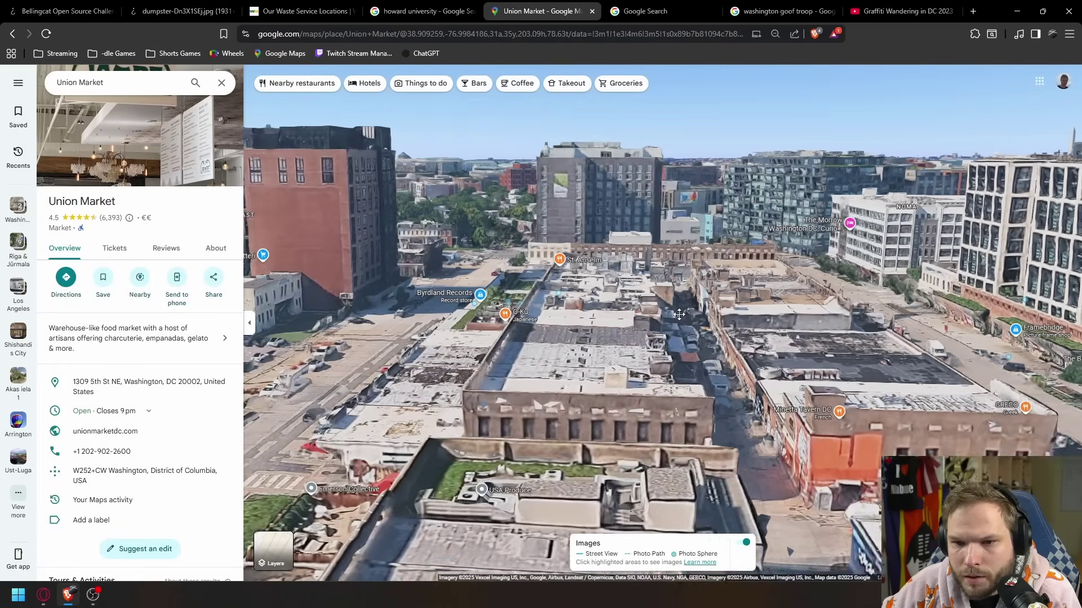
{"action": "left_click_drag", "start_coordinate": [431, 333], "coordinate": [576, 390]}
{"action": "scroll", "coordinate": [576, 390], "scroll_direction": "down", "scroll_amount": 5}
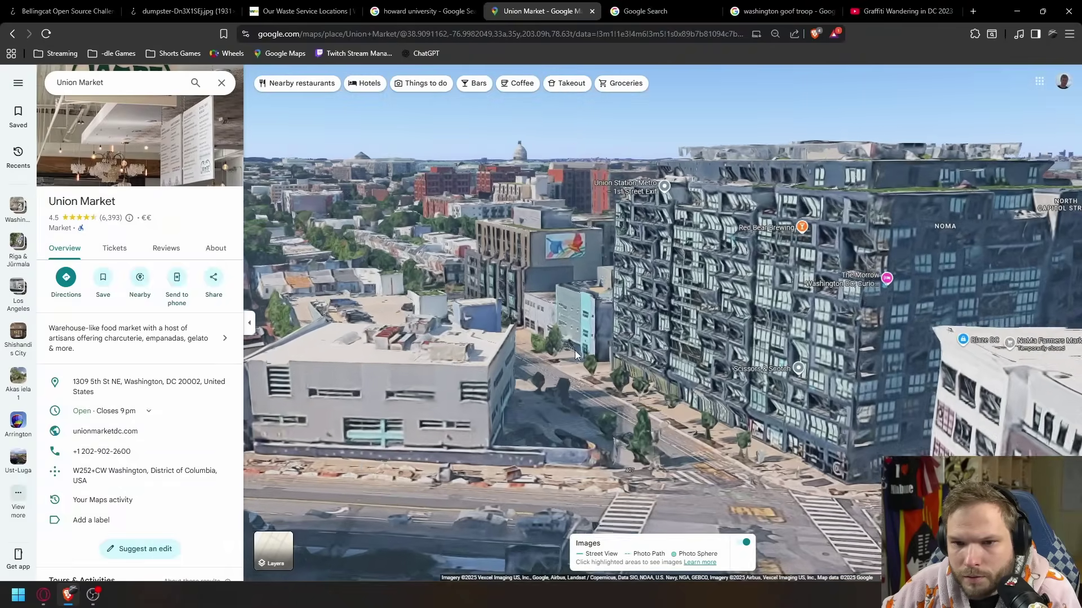
{"action": "scroll", "coordinate": [517, 323], "scroll_direction": "up", "scroll_amount": 5}
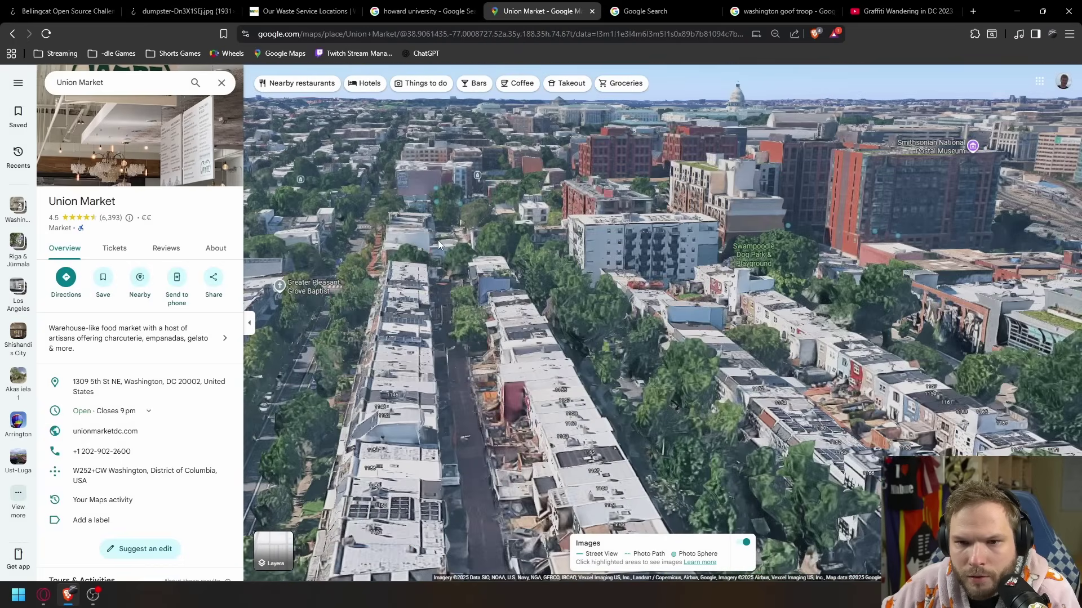
{"action": "left_click_drag", "start_coordinate": [438, 240], "coordinate": [492, 377]}
{"action": "left_click_drag", "start_coordinate": [454, 222], "coordinate": [446, 253]}
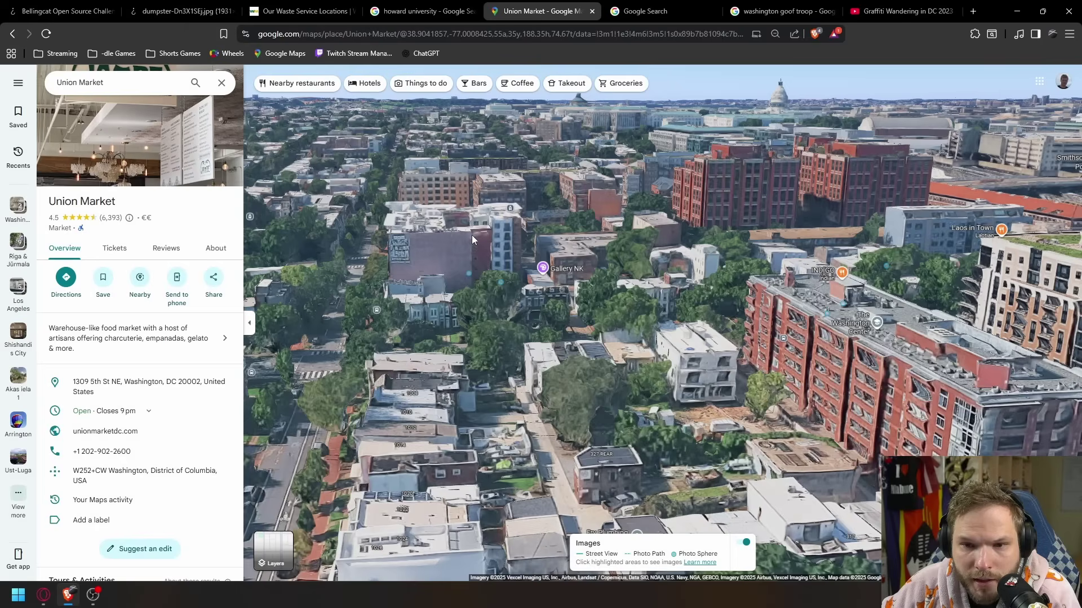
{"action": "scroll", "coordinate": [499, 424], "scroll_direction": "down", "scroll_amount": 5}
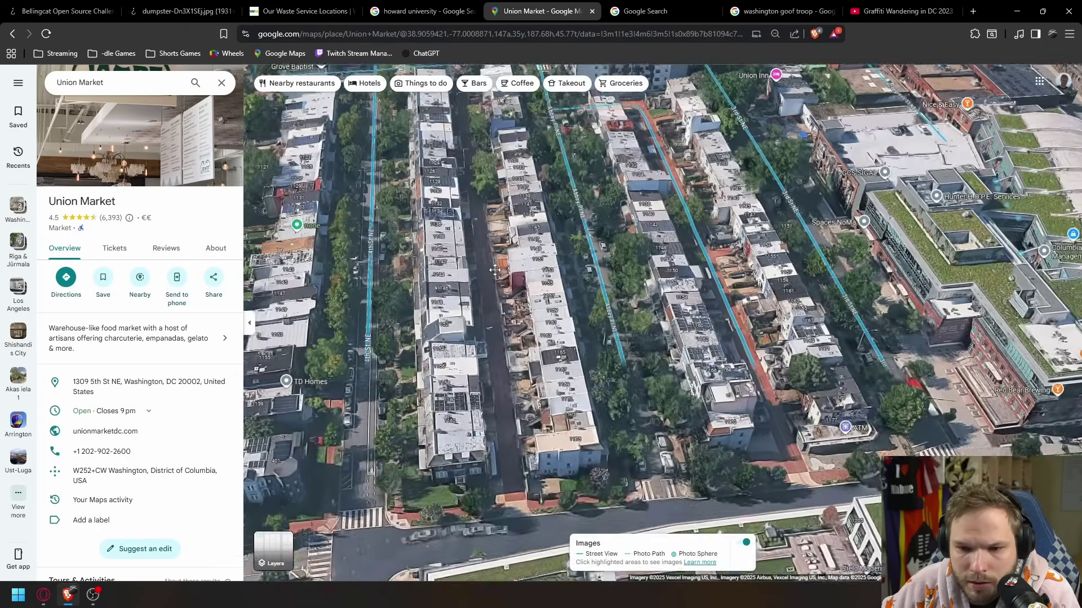
{"action": "left_click_drag", "start_coordinate": [494, 270], "coordinate": [515, 439]}
{"action": "left_click", "coordinate": [517, 441]}
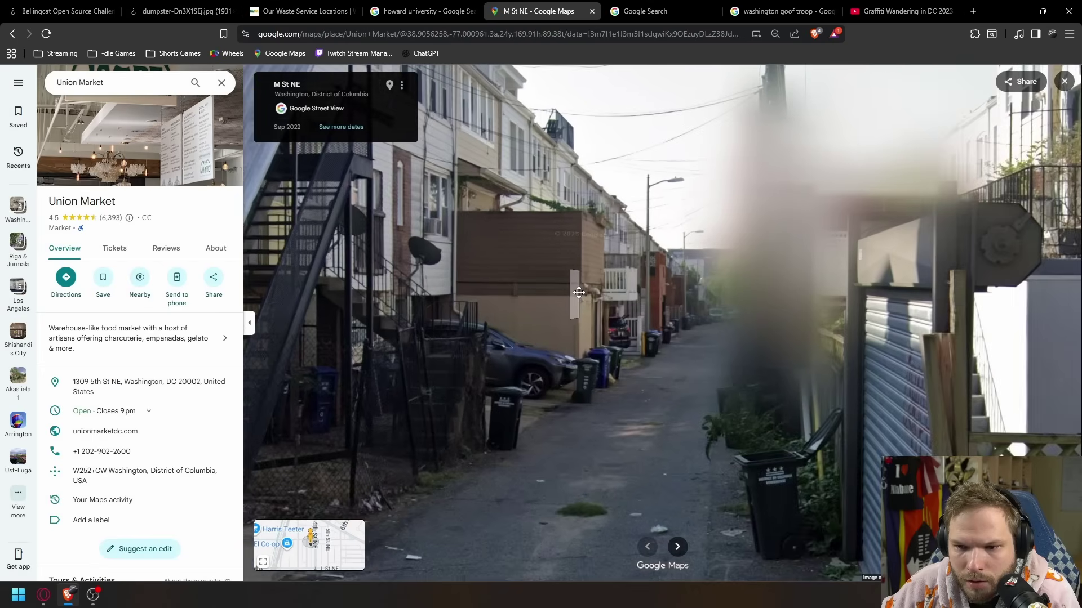
Step: Move into the graffiti alley by Union Market and face the GOOF TROOP wall
{"action": "left_click", "coordinate": [578, 292]}
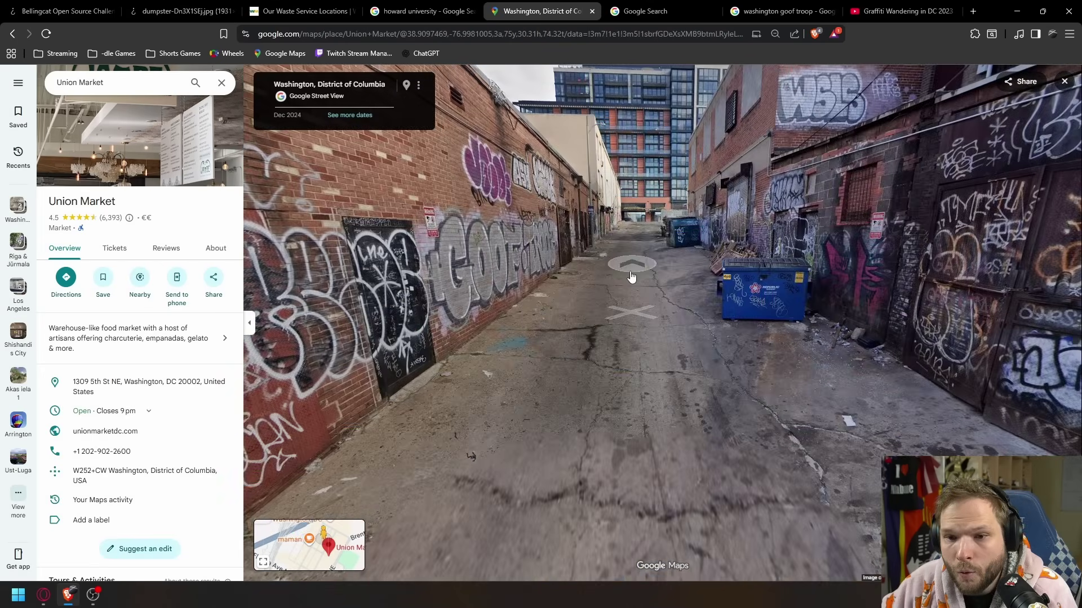
{"action": "left_click", "coordinate": [631, 278]}
{"action": "left_click_drag", "start_coordinate": [534, 333], "coordinate": [614, 265]}
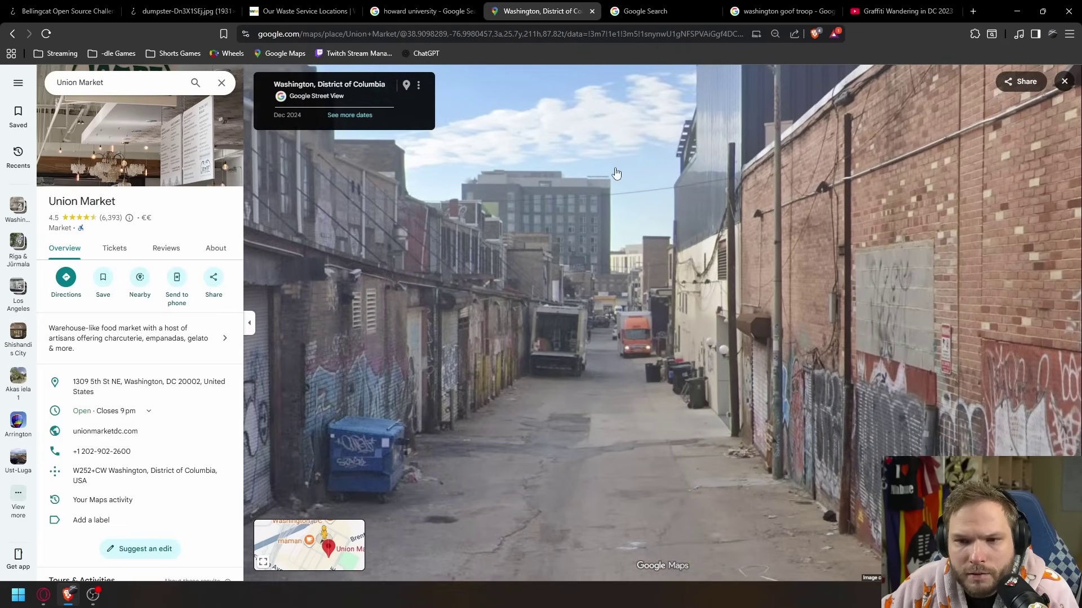
{"action": "scroll", "coordinate": [660, 250], "scroll_direction": "down", "scroll_amount": 3}
{"action": "scroll", "coordinate": [630, 229], "scroll_direction": "up", "scroll_amount": 3}
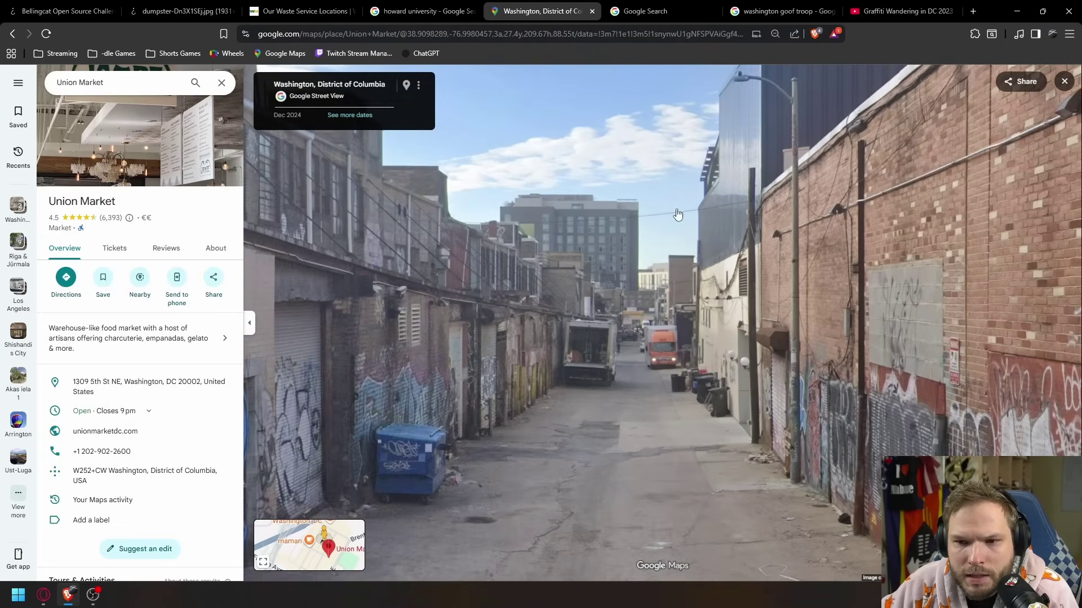
{"action": "scroll", "coordinate": [648, 244], "scroll_direction": "down", "scroll_amount": 2}
Step: Compare the dumpster photo with the graffiti video paused at 15:16
{"action": "left_click", "coordinate": [181, 11]}
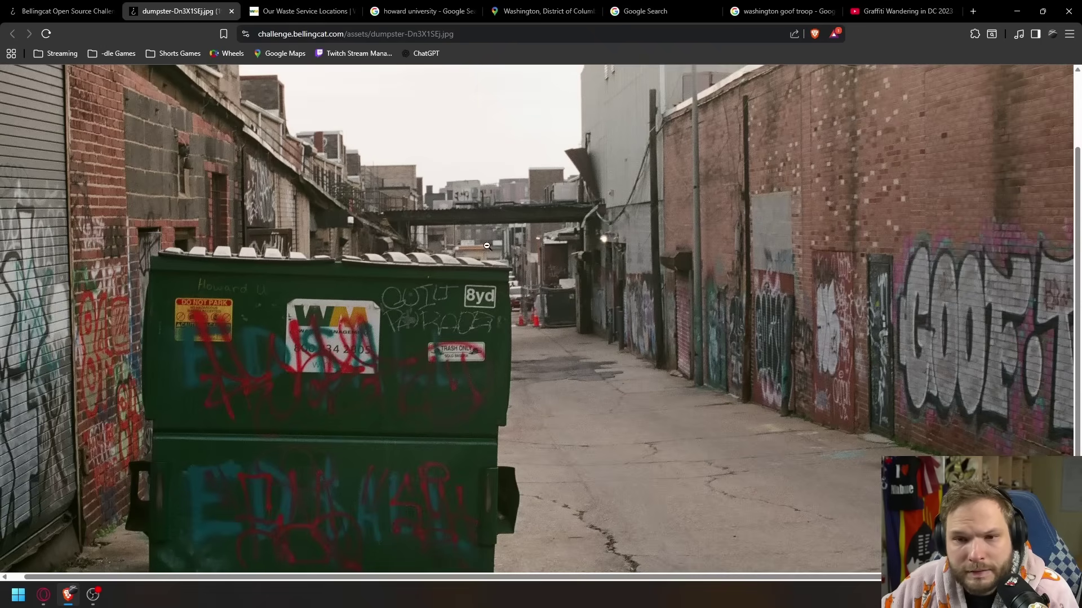
{"action": "left_click", "coordinate": [902, 12]}
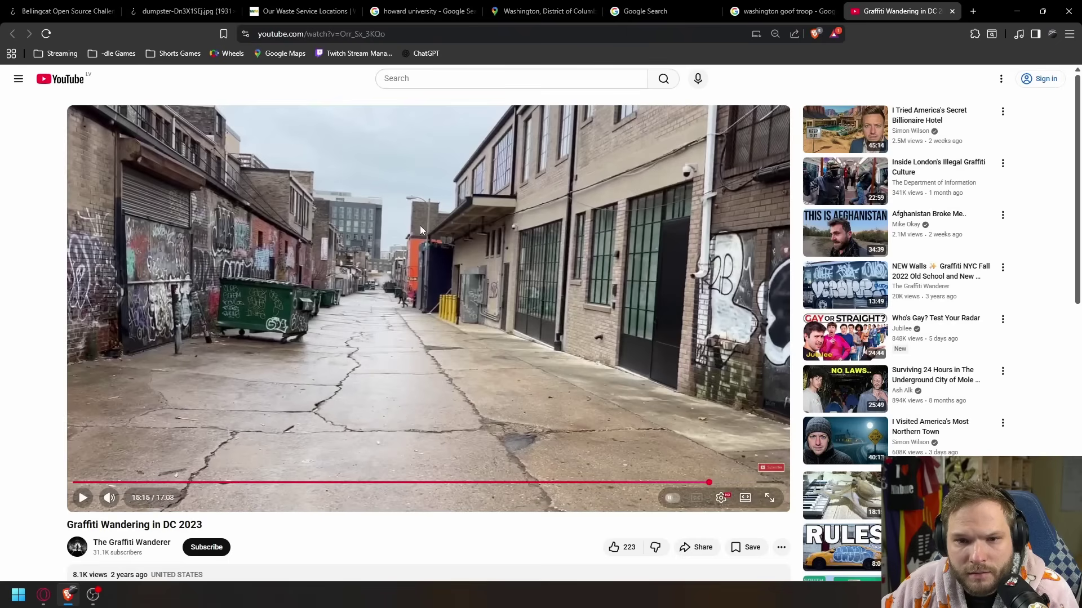
{"action": "left_click", "coordinate": [419, 278]}
{"action": "left_click", "coordinate": [394, 220]}
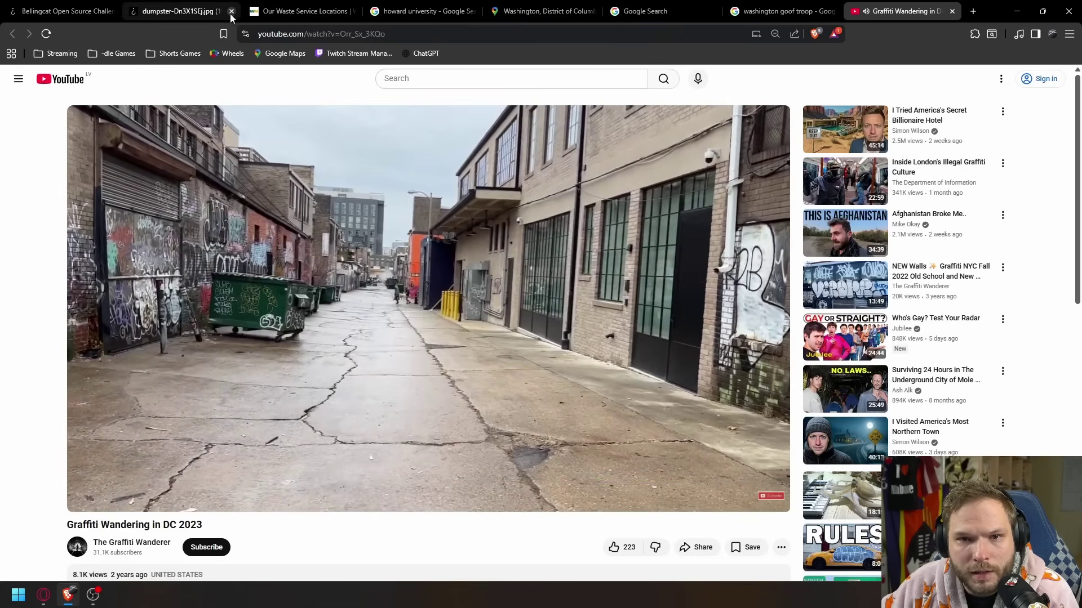
{"action": "left_click", "coordinate": [194, 15]}
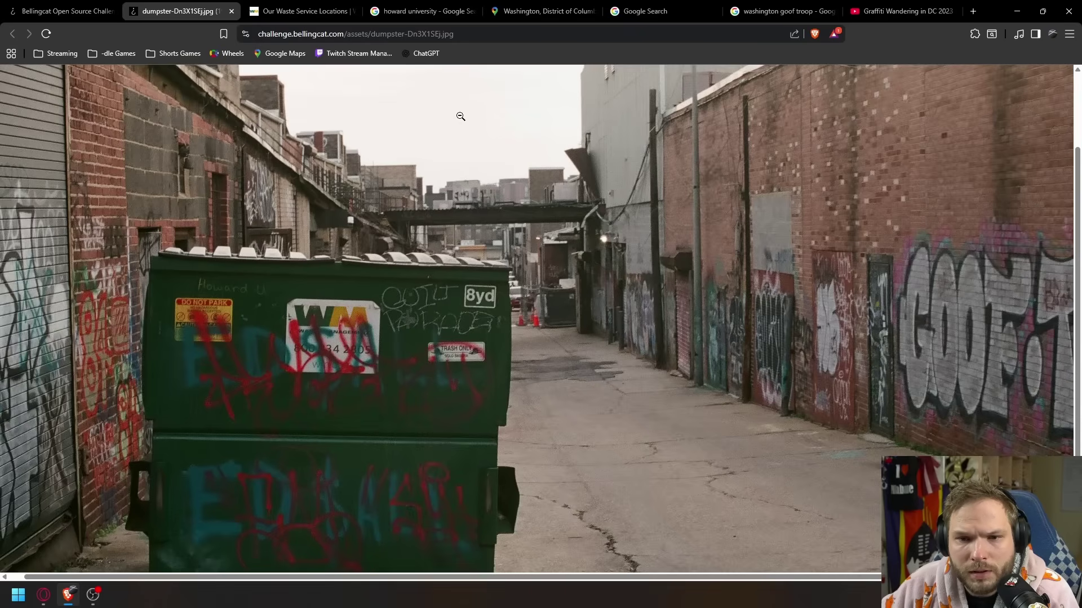
{"action": "left_click", "coordinate": [867, 7]}
{"action": "left_click", "coordinate": [539, 15]}
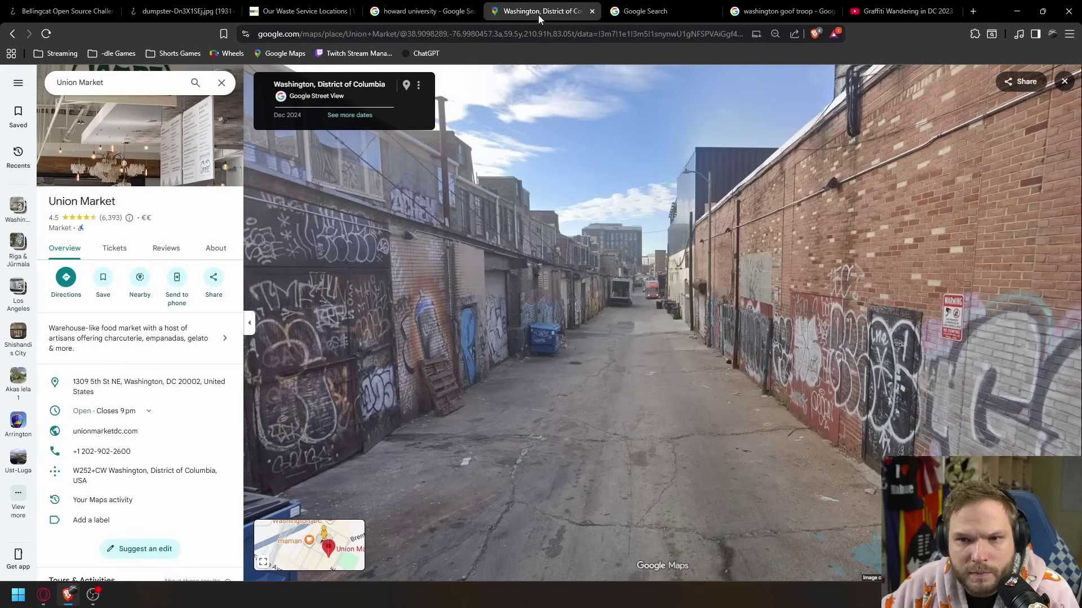
Step: Look both ways down the alley, settling on the GOOF TROOP graffiti
{"action": "scroll", "coordinate": [623, 261], "scroll_direction": "up", "scroll_amount": 3}
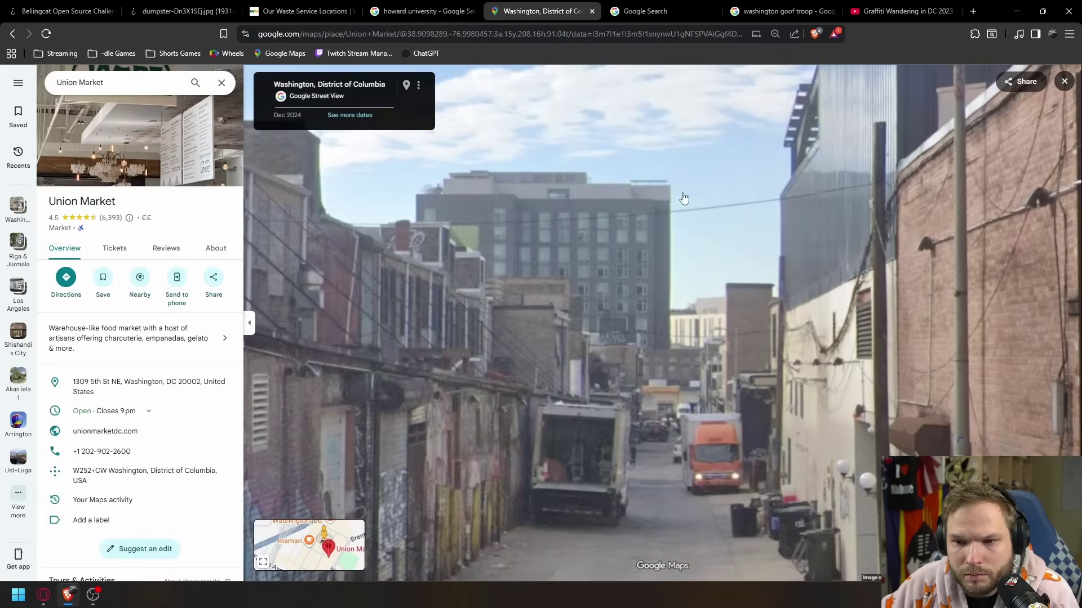
{"action": "scroll", "coordinate": [642, 183], "scroll_direction": "down", "scroll_amount": 3}
{"action": "scroll", "coordinate": [650, 236], "scroll_direction": "up", "scroll_amount": 3}
{"action": "scroll", "coordinate": [657, 273], "scroll_direction": "down", "scroll_amount": 3}
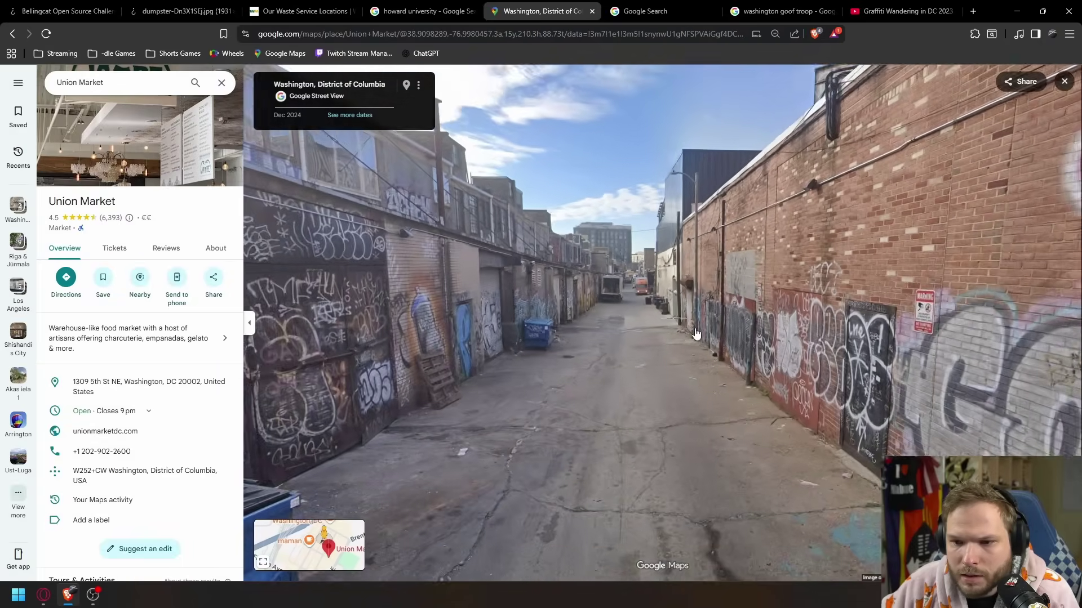
{"action": "left_click_drag", "start_coordinate": [711, 366], "coordinate": [450, 310]}
{"action": "left_click_drag", "start_coordinate": [843, 263], "coordinate": [450, 276]}
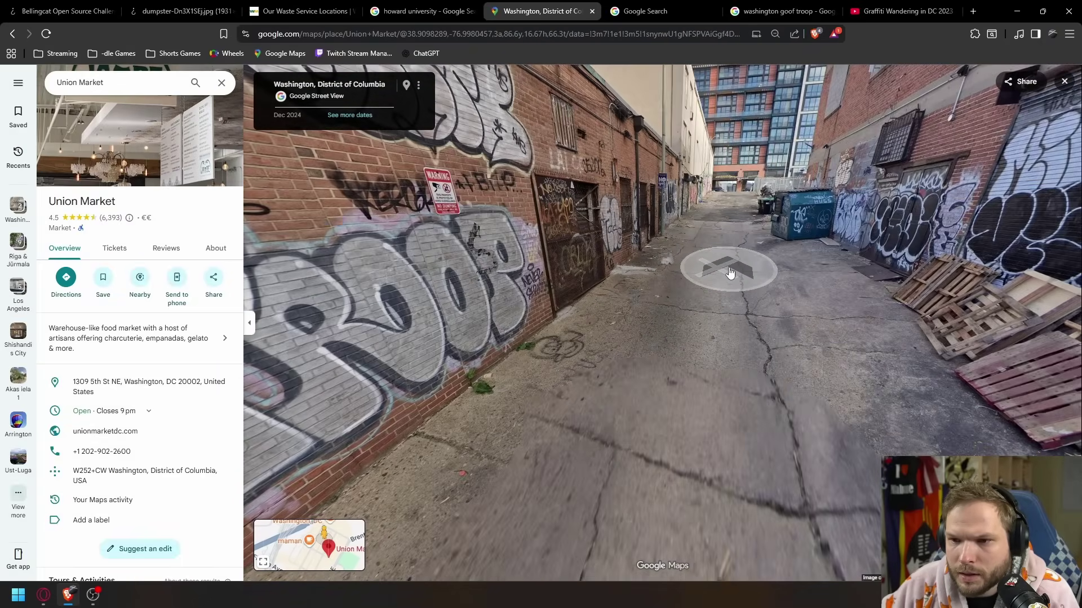
{"action": "left_click_drag", "start_coordinate": [730, 272], "coordinate": [632, 225]}
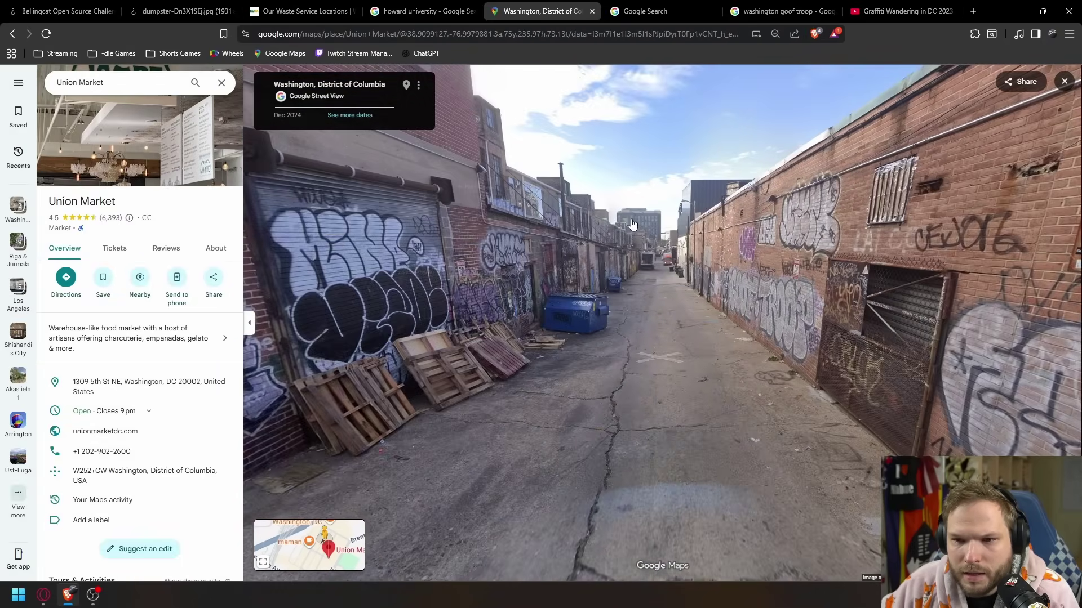
{"action": "scroll", "coordinate": [632, 224], "scroll_direction": "up", "scroll_amount": 2}
{"action": "left_click_drag", "start_coordinate": [712, 333], "coordinate": [635, 213]}
{"action": "left_click_drag", "start_coordinate": [775, 242], "coordinate": [676, 343]}
{"action": "scroll", "coordinate": [646, 347], "scroll_direction": "up", "scroll_amount": 3}
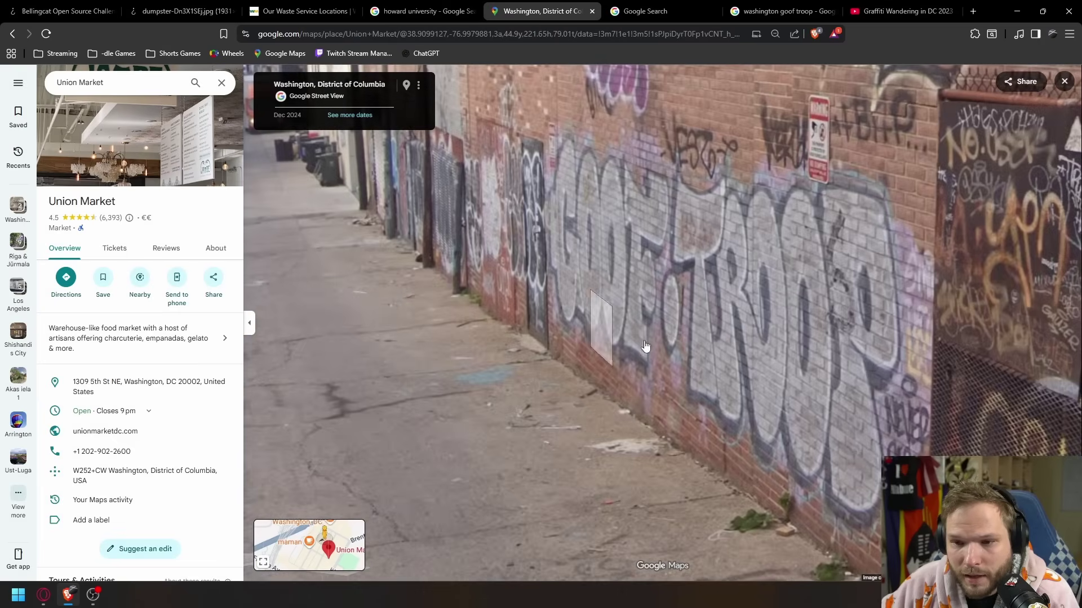
{"action": "scroll", "coordinate": [638, 256], "scroll_direction": "down", "scroll_amount": 3}
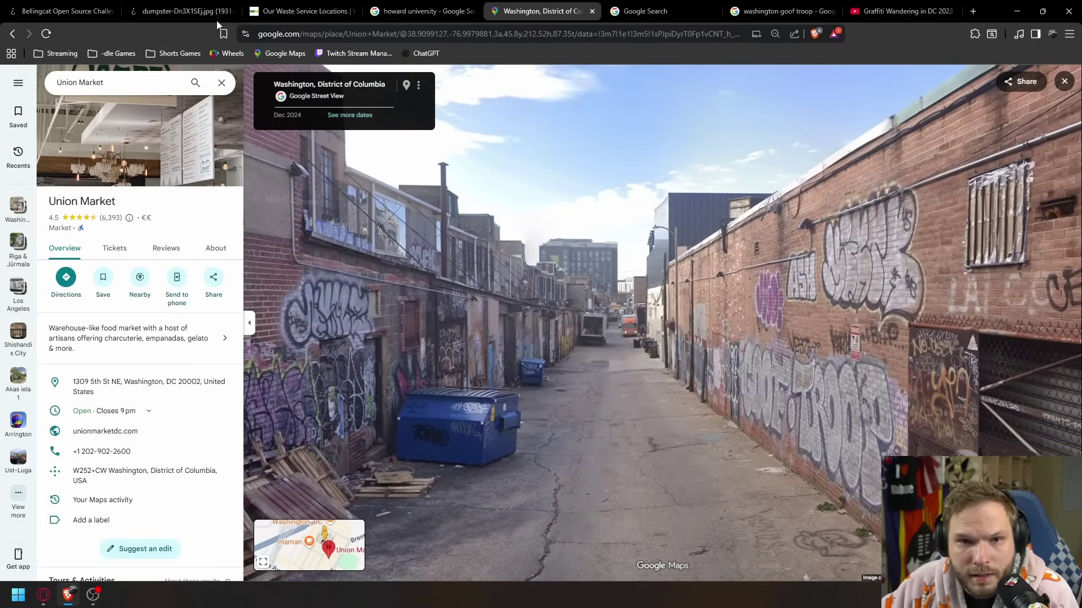
Step: Compare the dumpster photo, then zoom toward the graffiti wall and the pallets with dumpster
{"action": "left_click", "coordinate": [179, 11]}
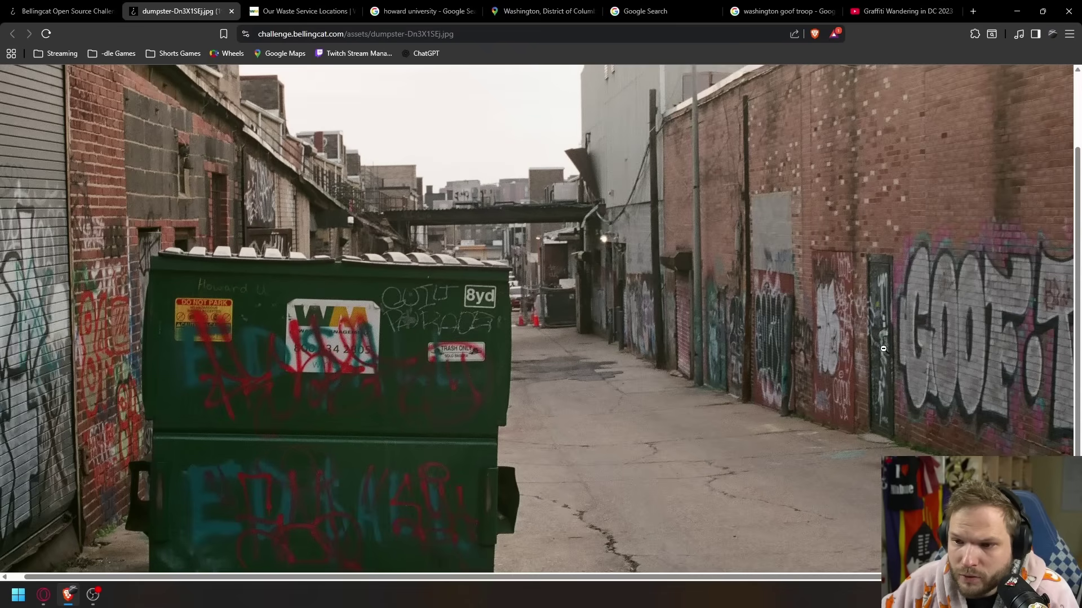
{"action": "left_click", "coordinate": [541, 11]}
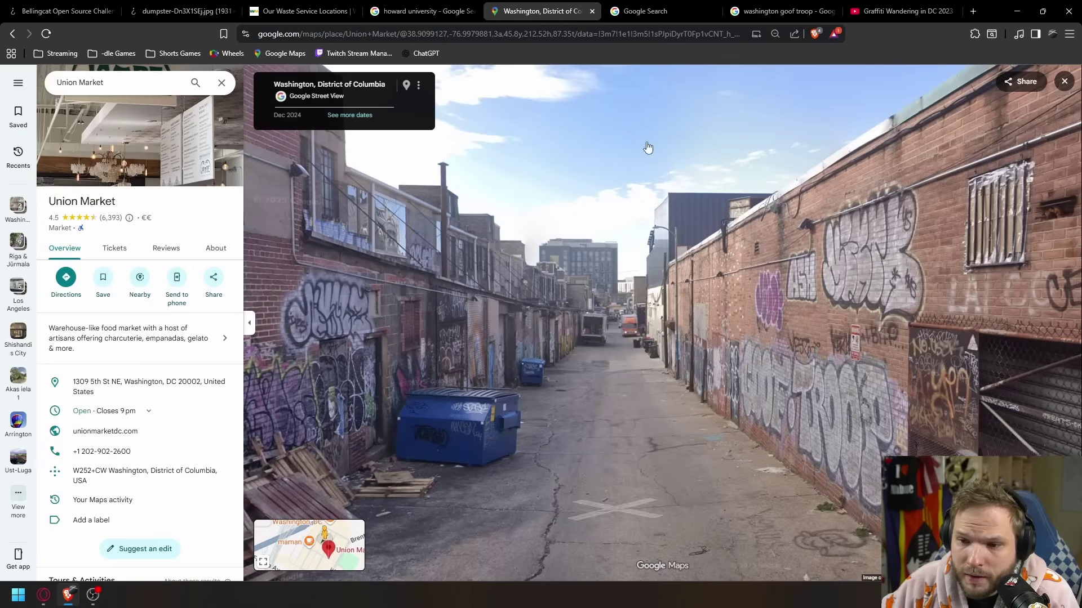
{"action": "left_click", "coordinate": [825, 412]}
{"action": "scroll", "coordinate": [667, 398], "scroll_direction": "down", "scroll_amount": 5}
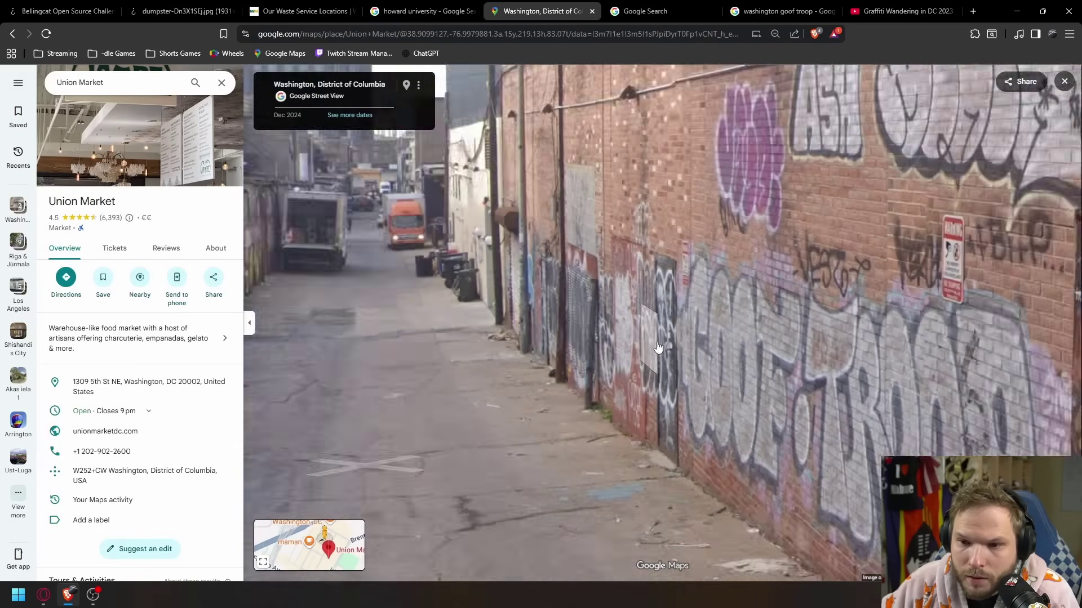
{"action": "left_click_drag", "start_coordinate": [580, 369], "coordinate": [618, 286]}
{"action": "scroll", "coordinate": [823, 305], "scroll_direction": "down", "scroll_amount": 3}
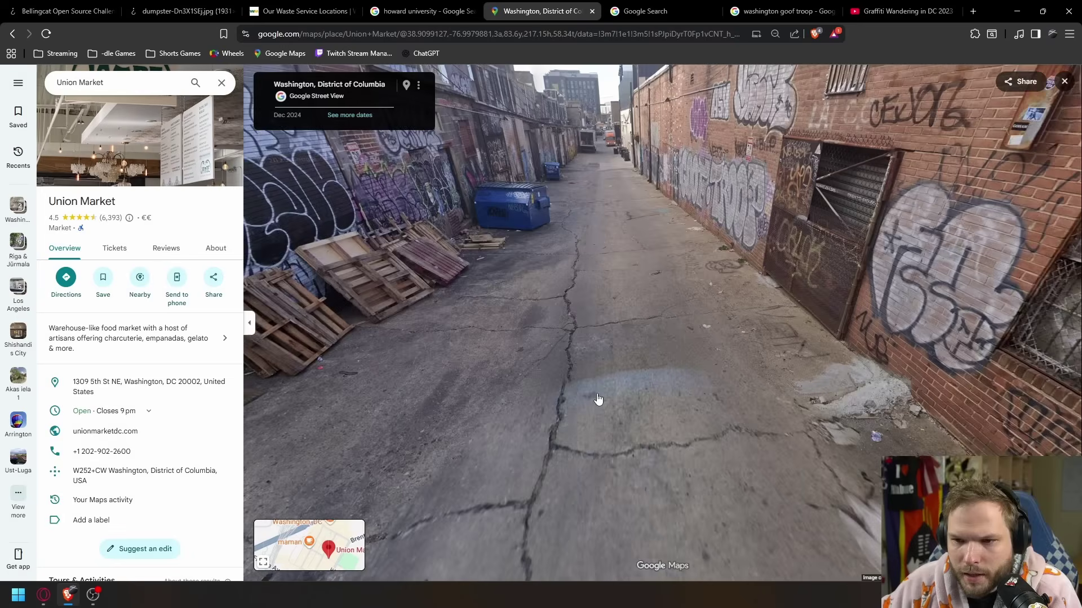
Step: Walk further down the alley past the pallets and blue dumpster, then compare the dumpster photo again
{"action": "left_click", "coordinate": [599, 399]}
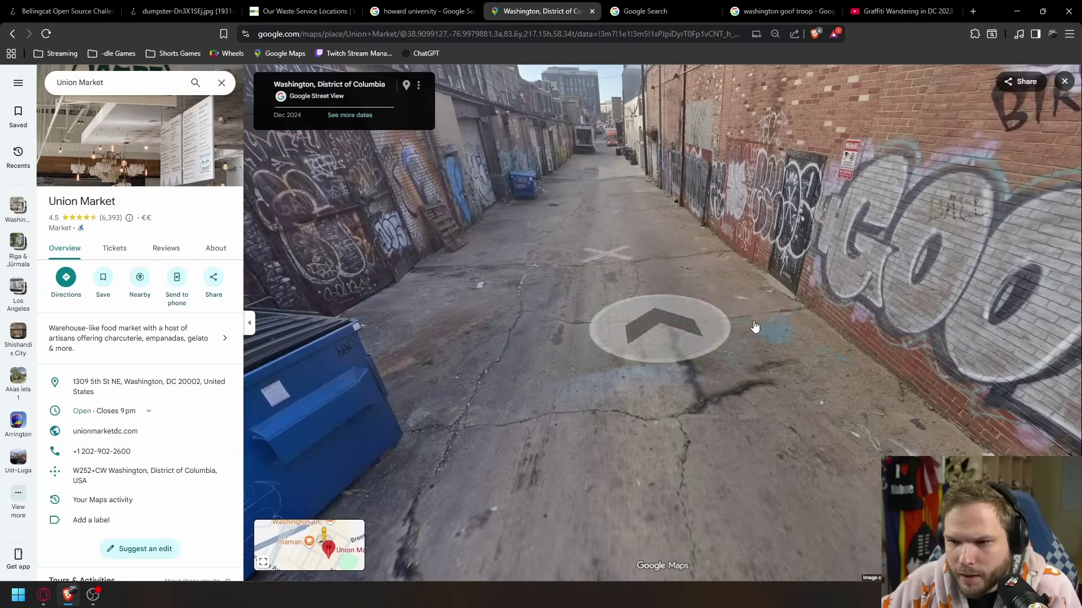
{"action": "left_click_drag", "start_coordinate": [757, 327], "coordinate": [507, 307]}
{"action": "left_click_drag", "start_coordinate": [797, 265], "coordinate": [496, 287]}
{"action": "left_click_drag", "start_coordinate": [813, 304], "coordinate": [479, 315]}
{"action": "left_click_drag", "start_coordinate": [733, 270], "coordinate": [647, 307]}
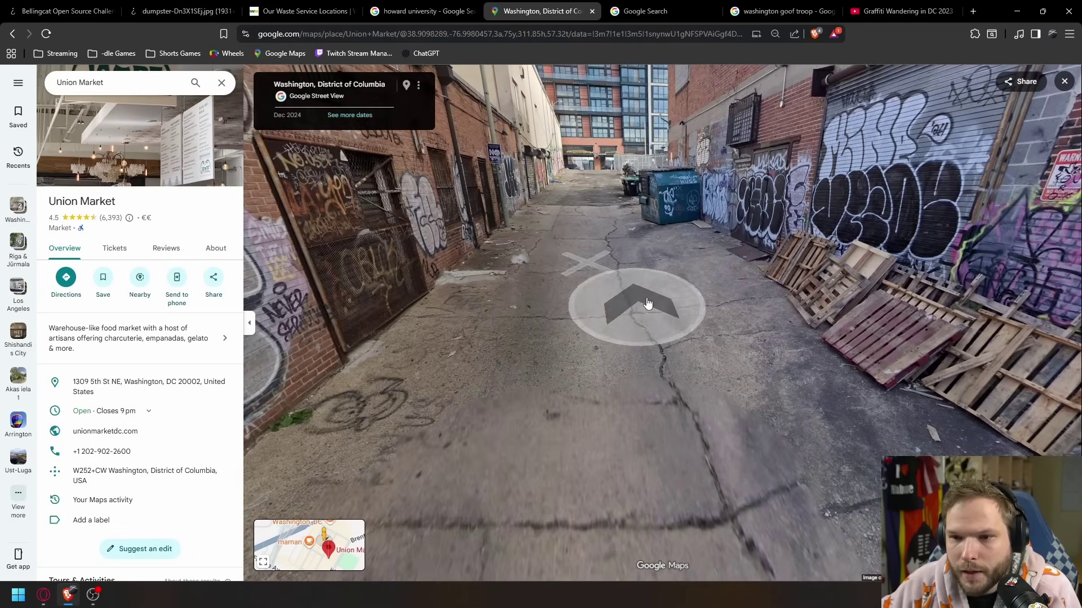
{"action": "left_click_drag", "start_coordinate": [811, 310], "coordinate": [684, 343]}
{"action": "left_click_drag", "start_coordinate": [795, 335], "coordinate": [652, 289]}
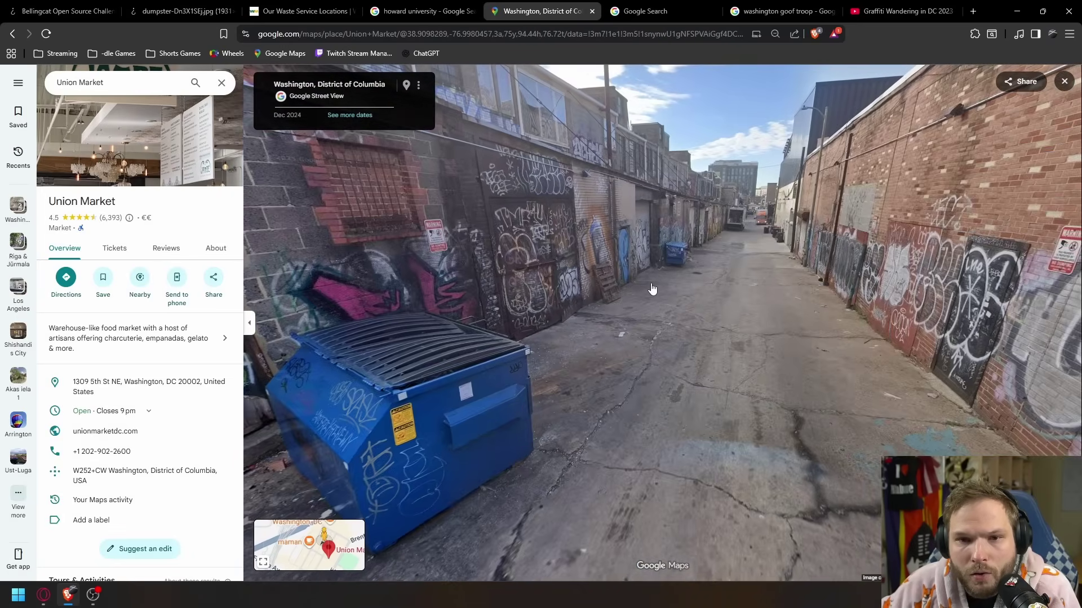
{"action": "left_click", "coordinate": [652, 290]}
{"action": "key", "text": "ctrl+2"}
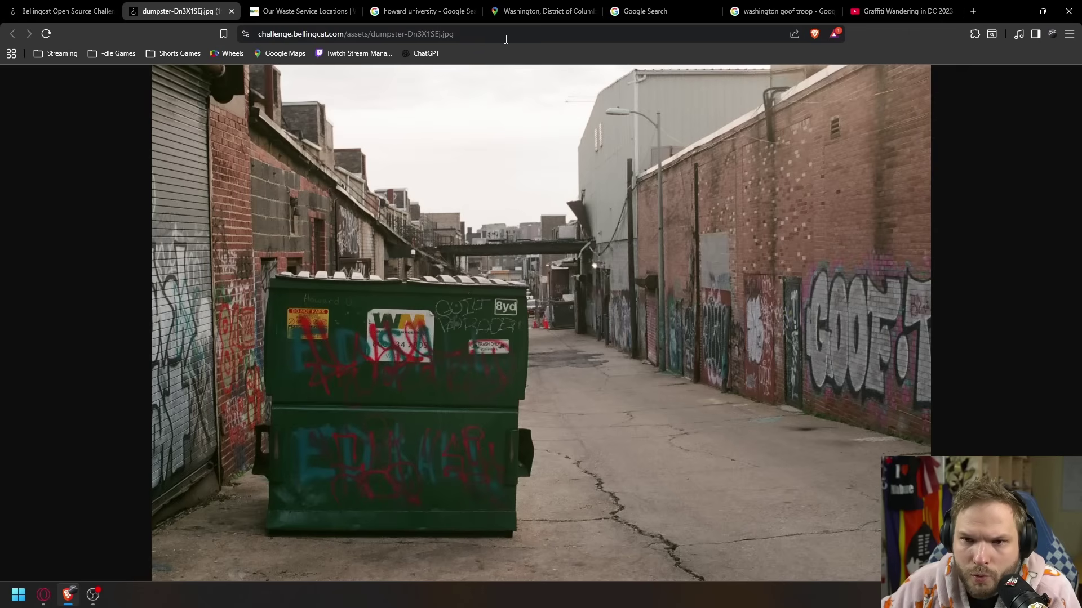
{"action": "left_click", "coordinate": [521, 14]}
Step: Copy the alley's Google Maps coordinates (38.90998, -76.99796) and return to the Bellingcat puzzle
{"action": "left_click", "coordinate": [655, 449]}
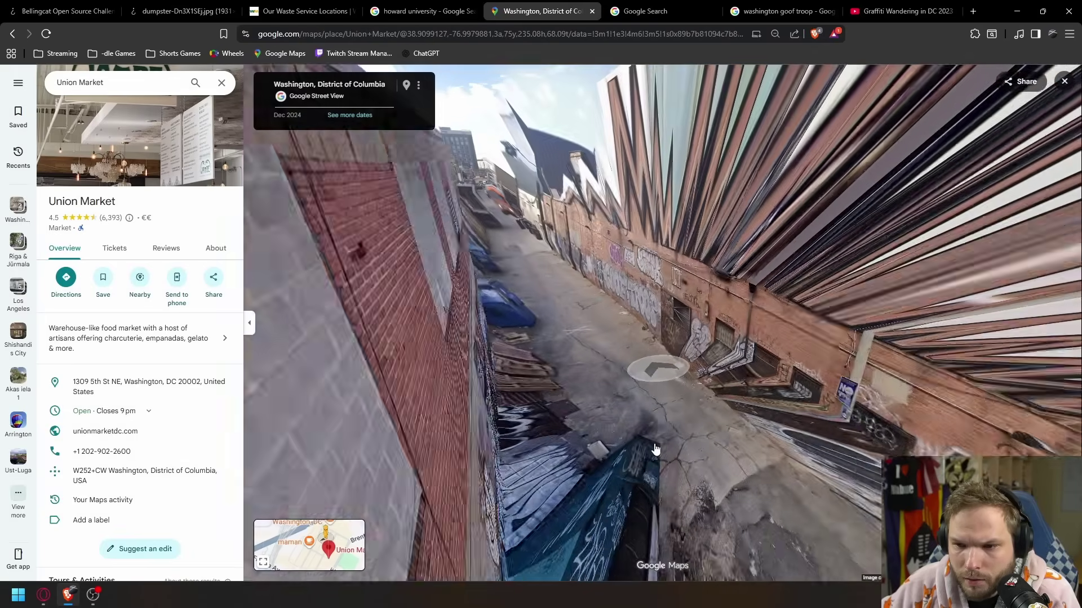
{"action": "key", "text": "Escape"}
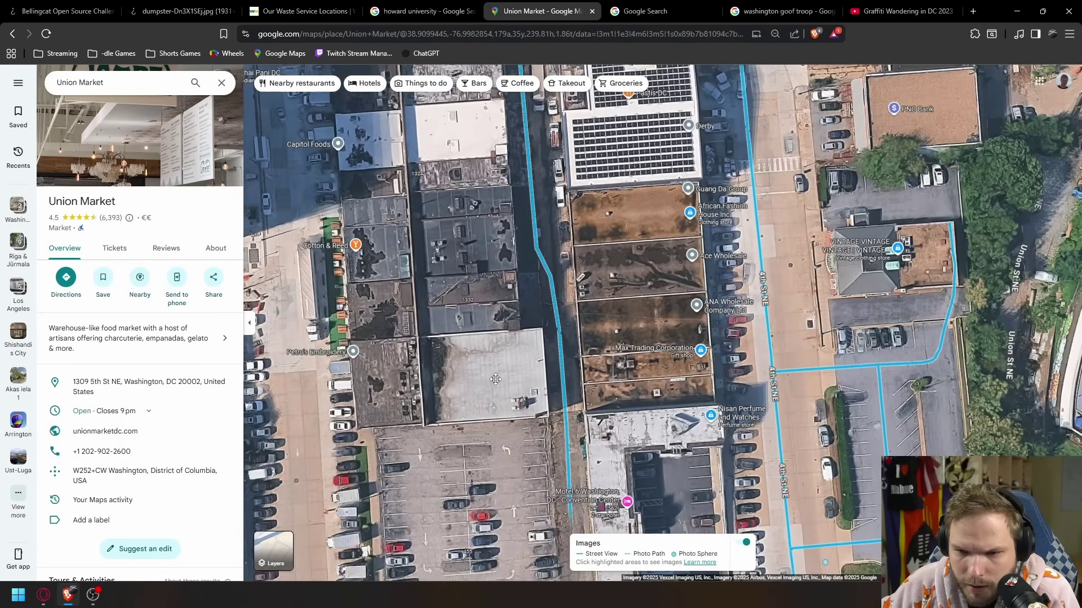
{"action": "right_click", "coordinate": [553, 370]}
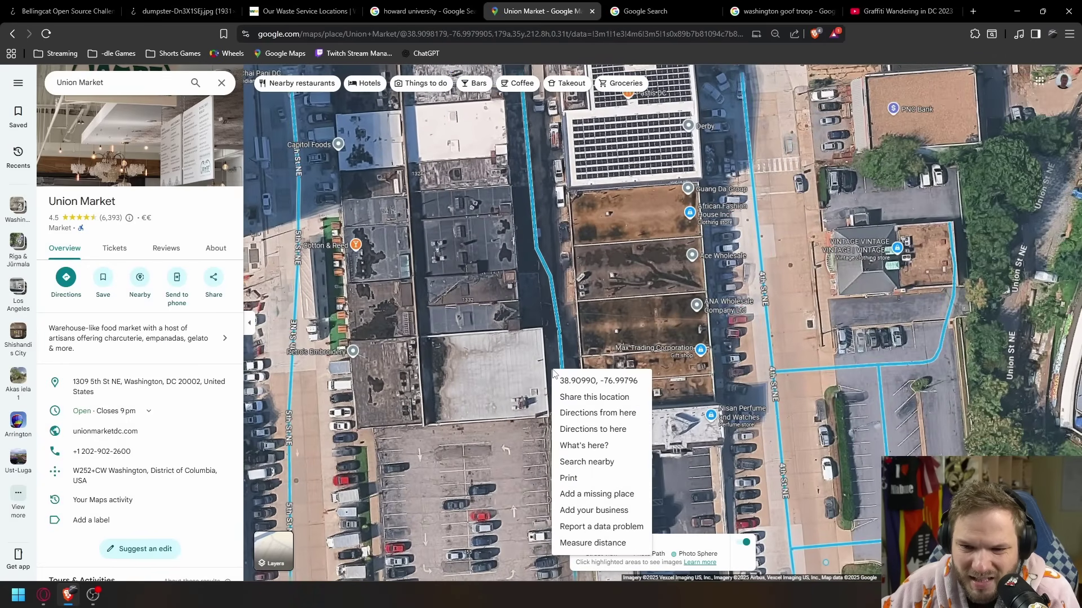
{"action": "left_click", "coordinate": [594, 380]}
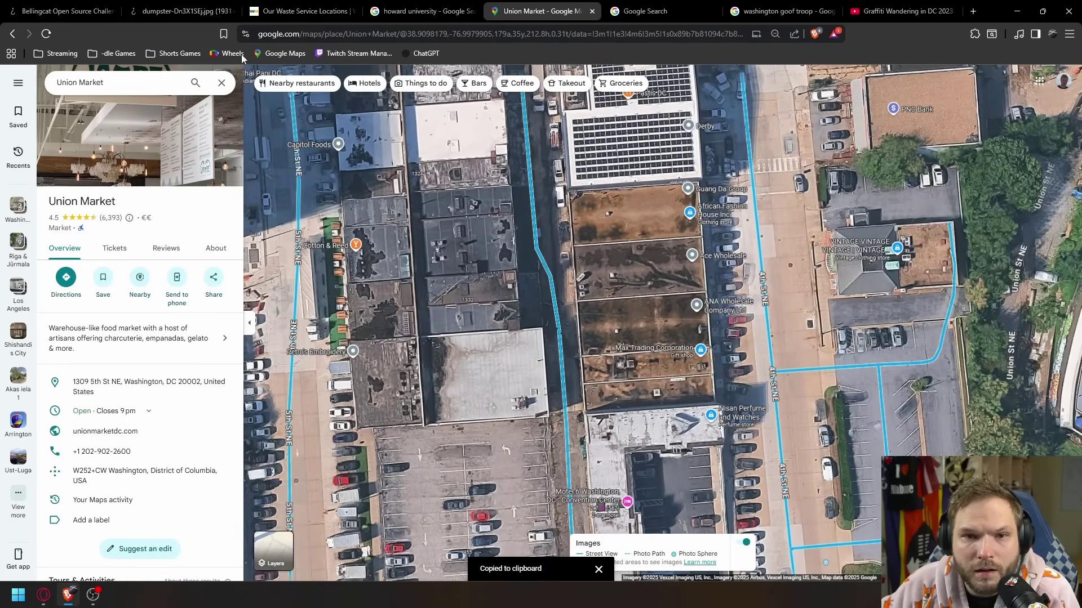
{"action": "left_click", "coordinate": [204, 11]}
Step: Paste the copied coordinates into the What a Dump! answer, trimmed and corrected to 38.910, -76.998, and submit
{"action": "left_click", "coordinate": [65, 11]}
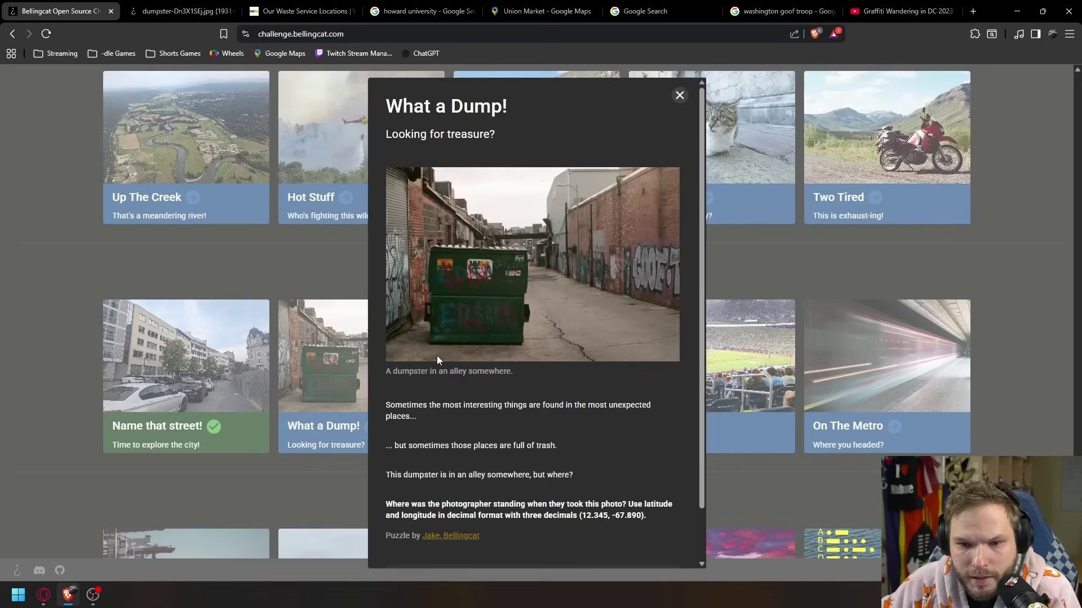
{"action": "scroll", "coordinate": [480, 444], "scroll_direction": "down", "scroll_amount": 1}
{"action": "left_click", "coordinate": [451, 528]}
{"action": "key", "text": "ctrl+v"}
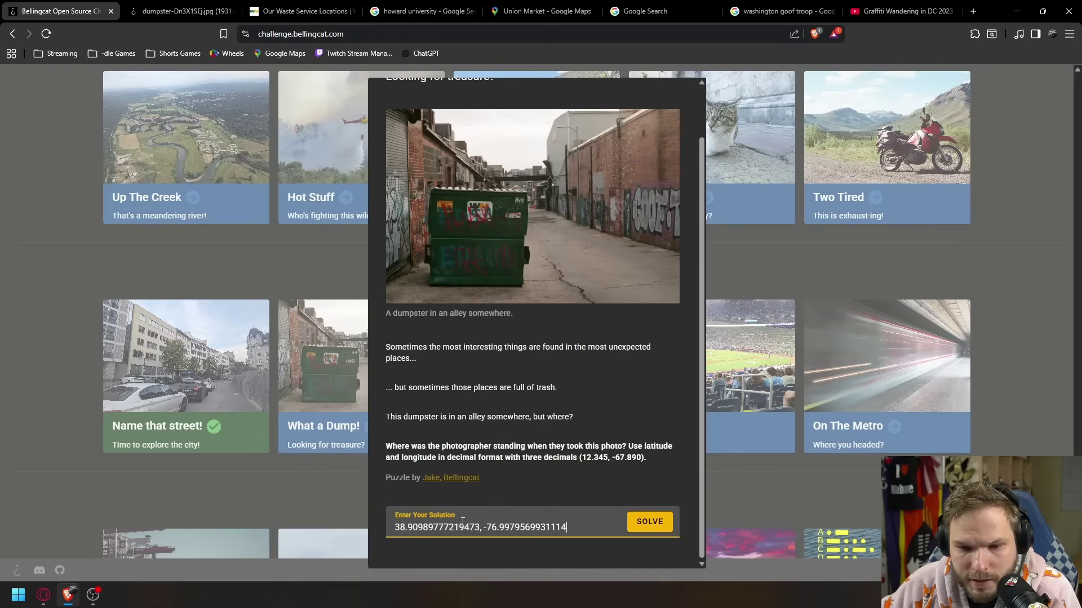
{"action": "left_click_drag", "start_coordinate": [480, 527], "coordinate": [423, 528]}
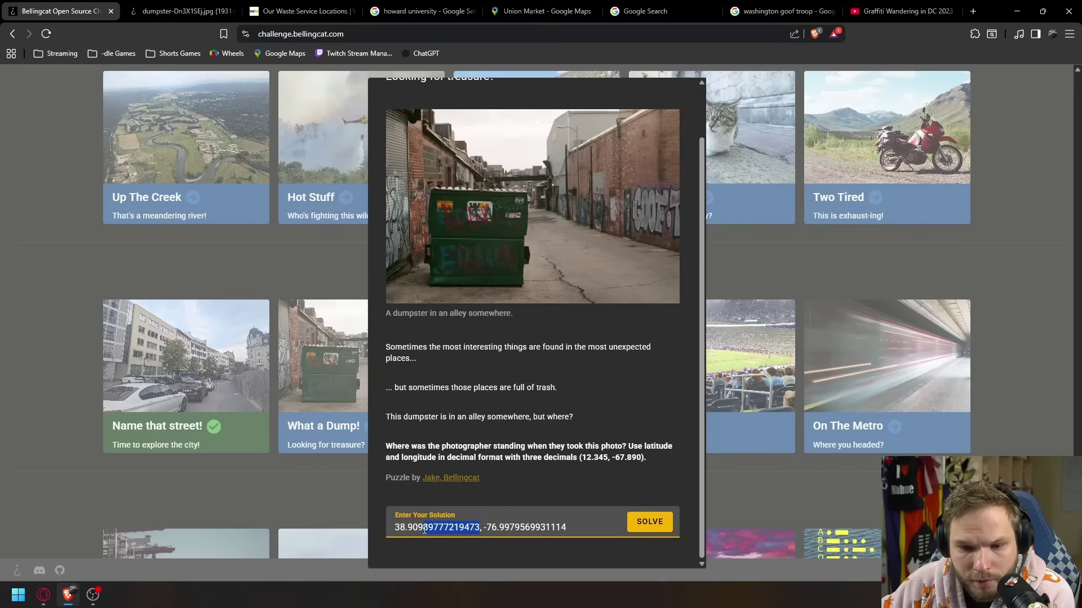
{"action": "key", "text": "BackSpace"}
{"action": "left_click_drag", "start_coordinate": [525, 527], "coordinate": [460, 533]}
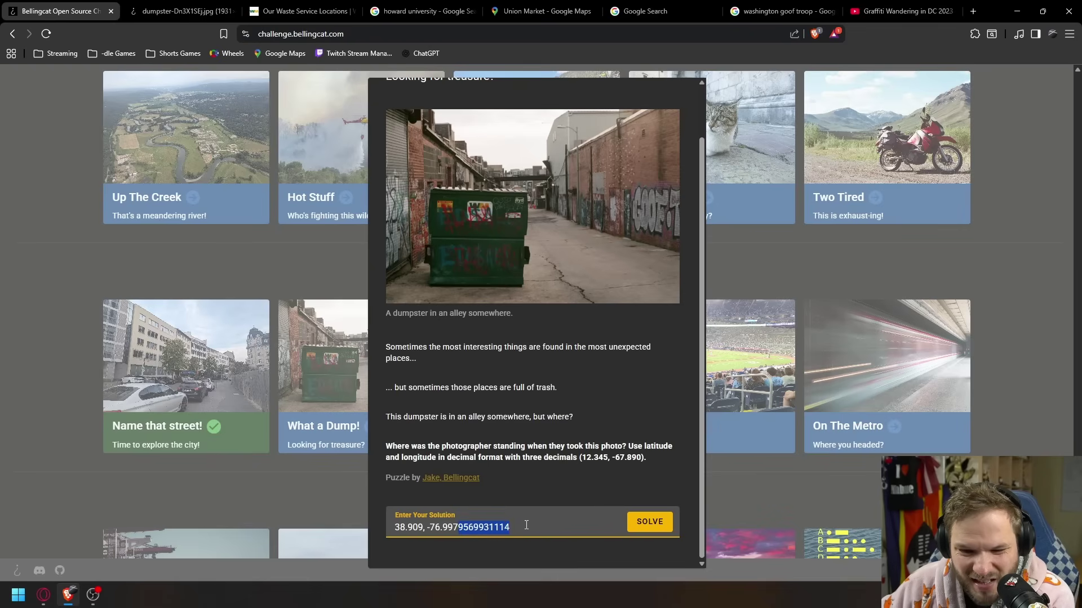
{"action": "key", "text": "BackSpace"}
{"action": "left_click", "coordinate": [653, 524]}
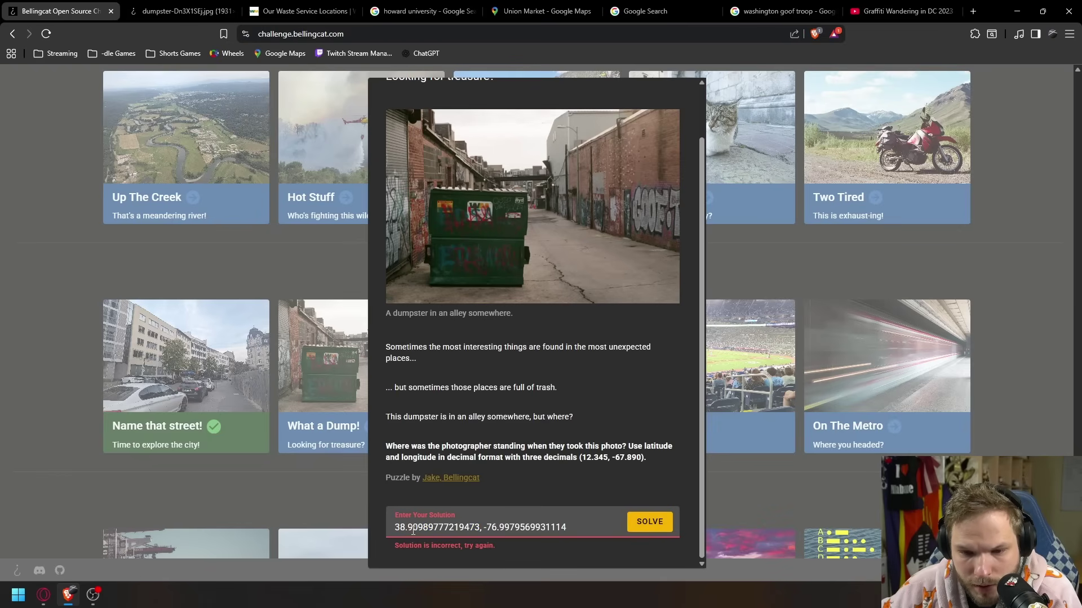
{"action": "left_click_drag", "start_coordinate": [413, 531], "coordinate": [447, 530]}
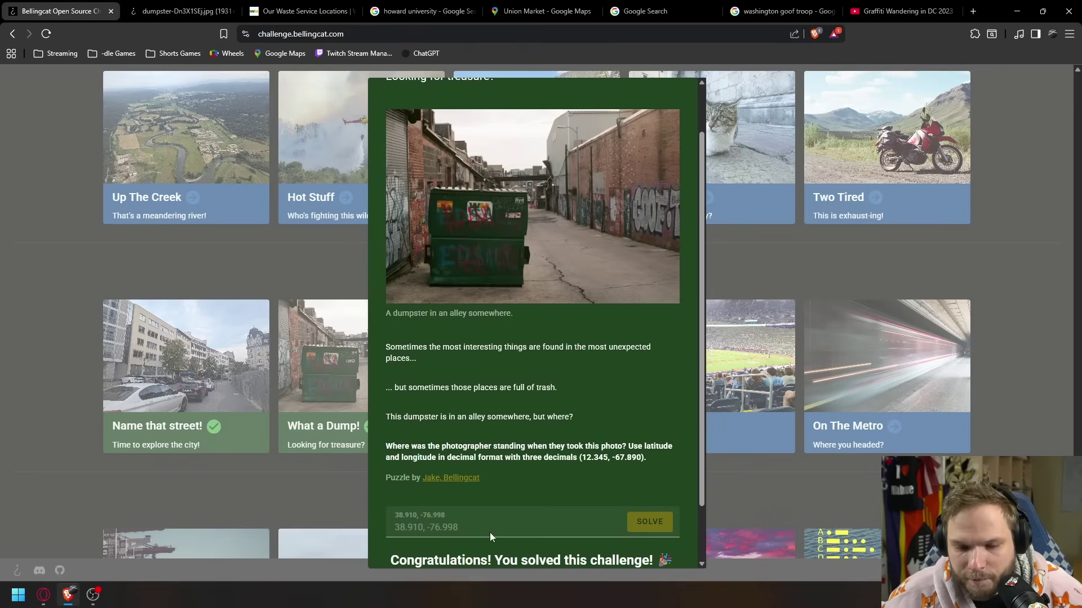
{"action": "scroll", "coordinate": [677, 168], "scroll_direction": "up", "scroll_amount": 2}
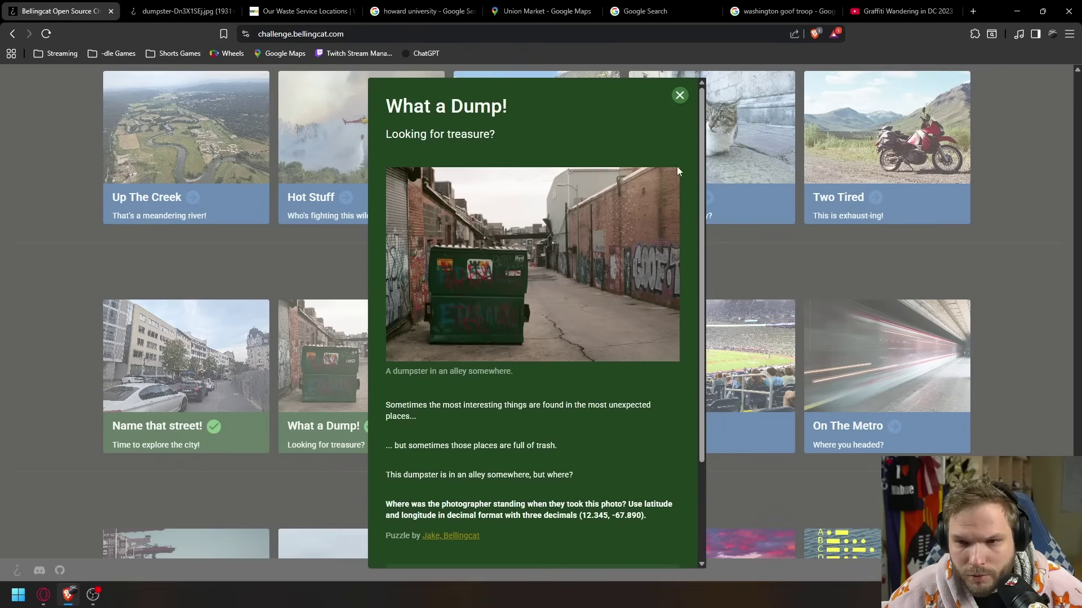
Step: Close the solved What a Dump! puzzle and open the Highway to the Unknown challenge
{"action": "left_click", "coordinate": [678, 96]}
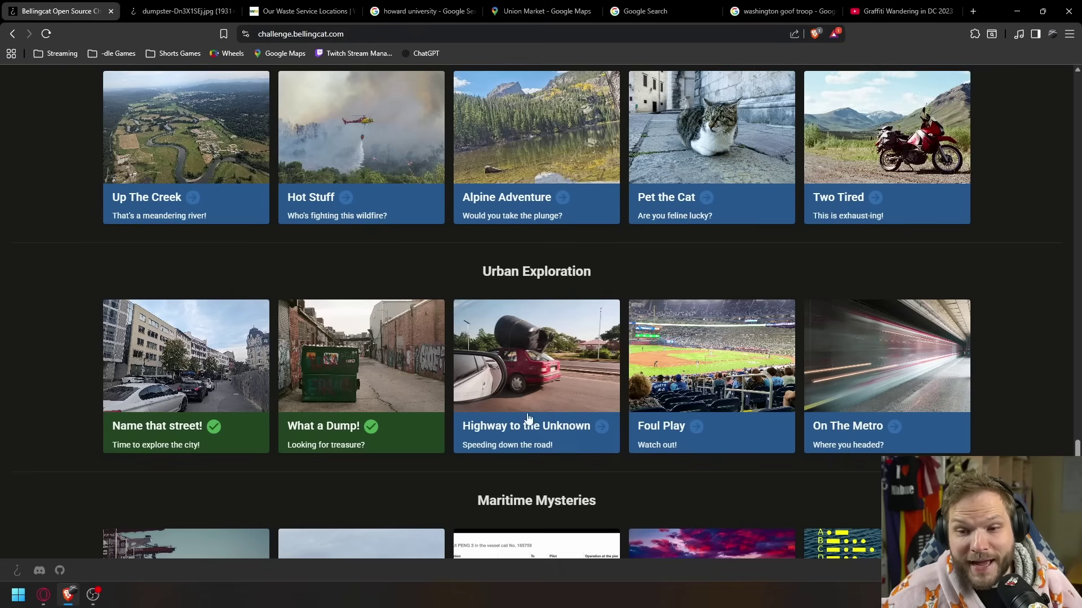
{"action": "left_click", "coordinate": [540, 375]}
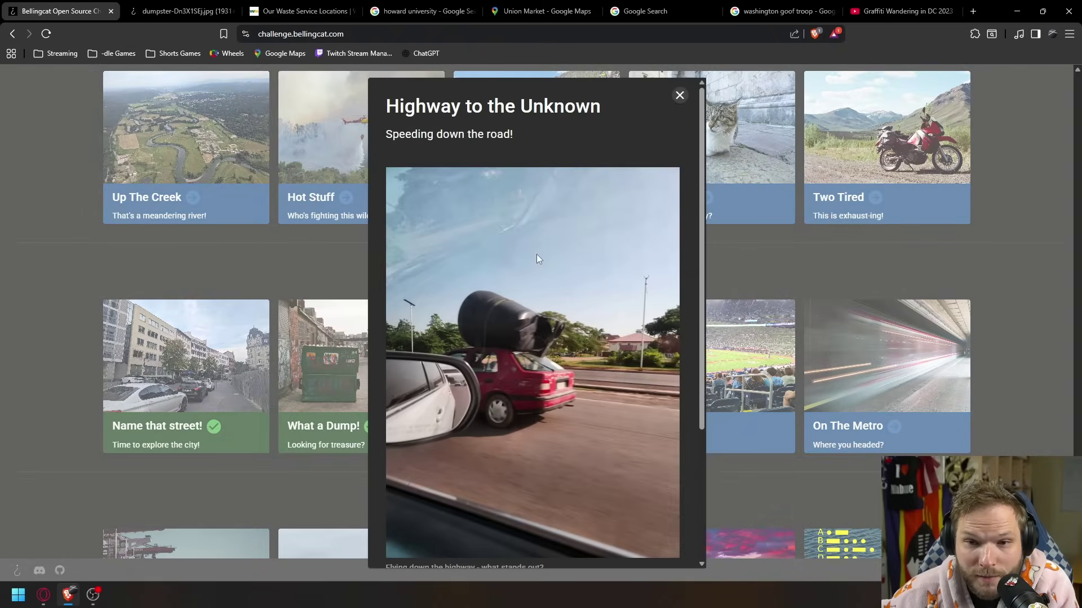
{"action": "scroll", "coordinate": [523, 169], "scroll_direction": "down", "scroll_amount": 3}
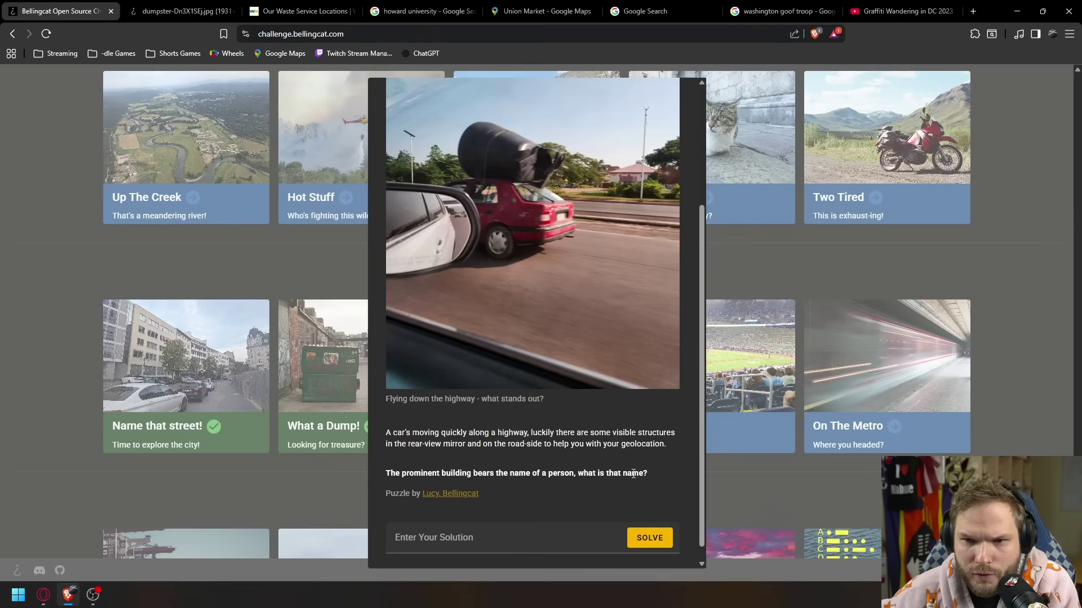
{"action": "scroll", "coordinate": [552, 467], "scroll_direction": "down", "scroll_amount": 1}
{"action": "scroll", "coordinate": [536, 471], "scroll_direction": "up", "scroll_amount": 4}
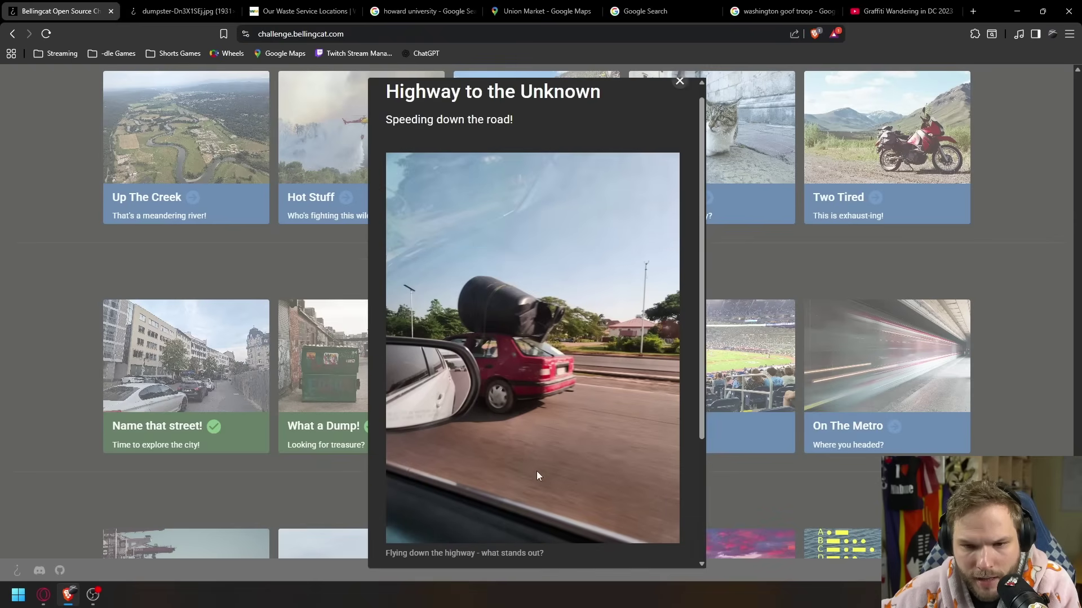
Step: Close the dumpster photo tab and the leftover research tabs
{"action": "middle_click", "coordinate": [206, 11]}
{"action": "middle_click", "coordinate": [206, 12]}
{"action": "middle_click", "coordinate": [206, 11]}
{"action": "middle_click", "coordinate": [206, 11]}
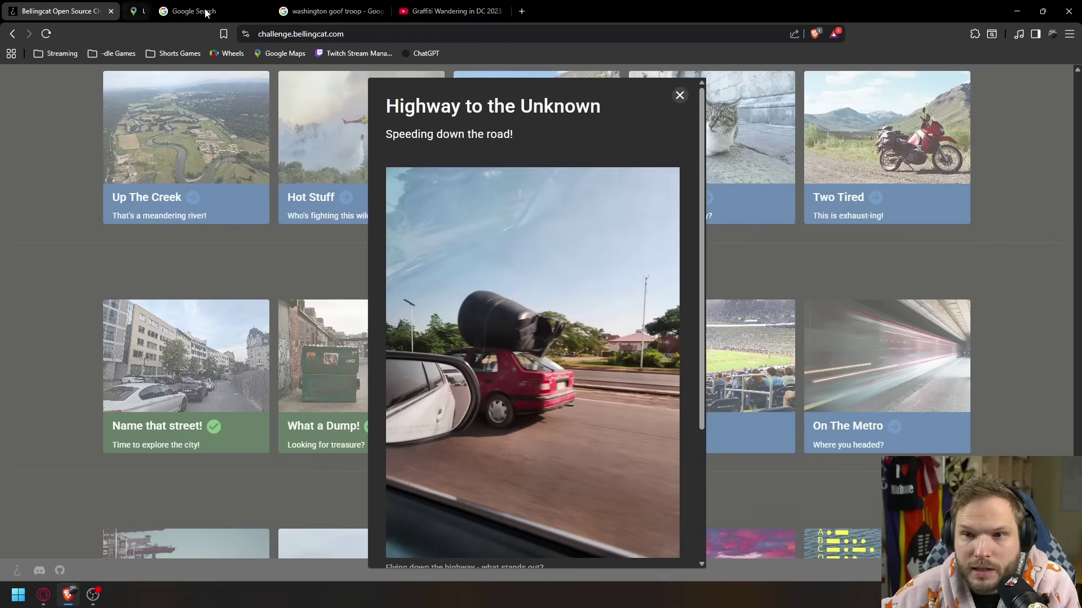
{"action": "middle_click", "coordinate": [205, 12]}
{"action": "middle_click", "coordinate": [205, 12]}
Step: Open highway-Dxd_ClsZ.jpg in its own tab at full size and inspect the red car with its black load
{"action": "middle_click", "coordinate": [606, 230]}
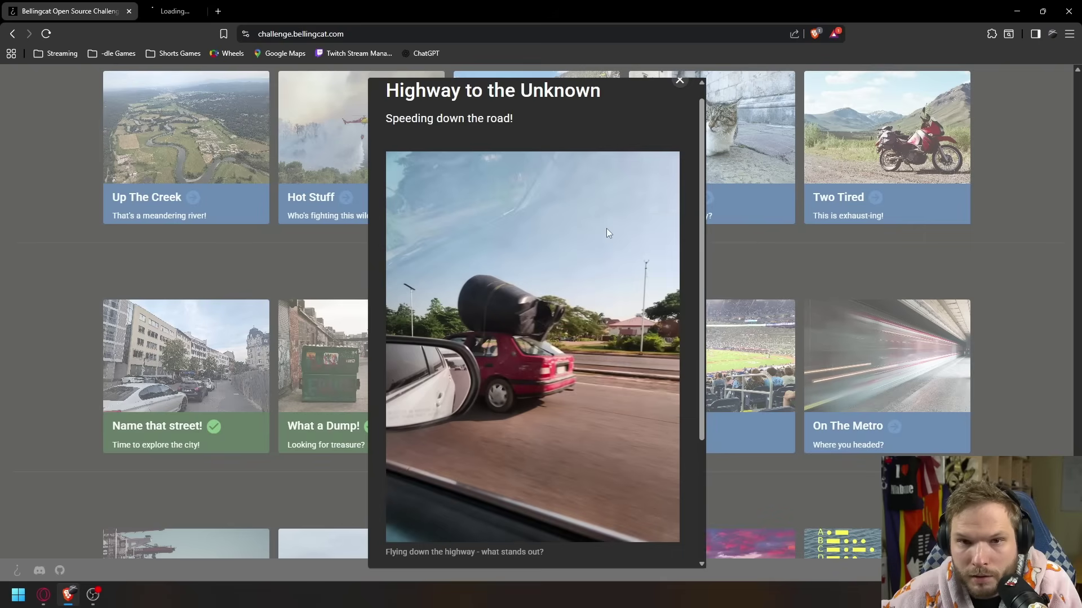
{"action": "left_click", "coordinate": [201, 12]}
{"action": "left_click", "coordinate": [584, 370]}
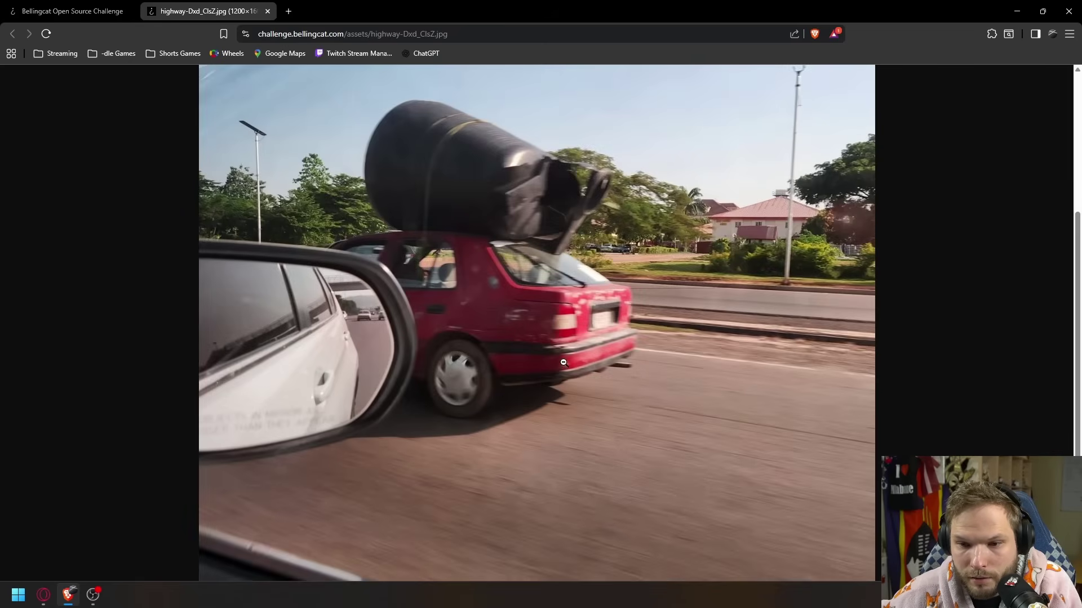
{"action": "scroll", "coordinate": [338, 349], "scroll_direction": "up", "scroll_amount": 1}
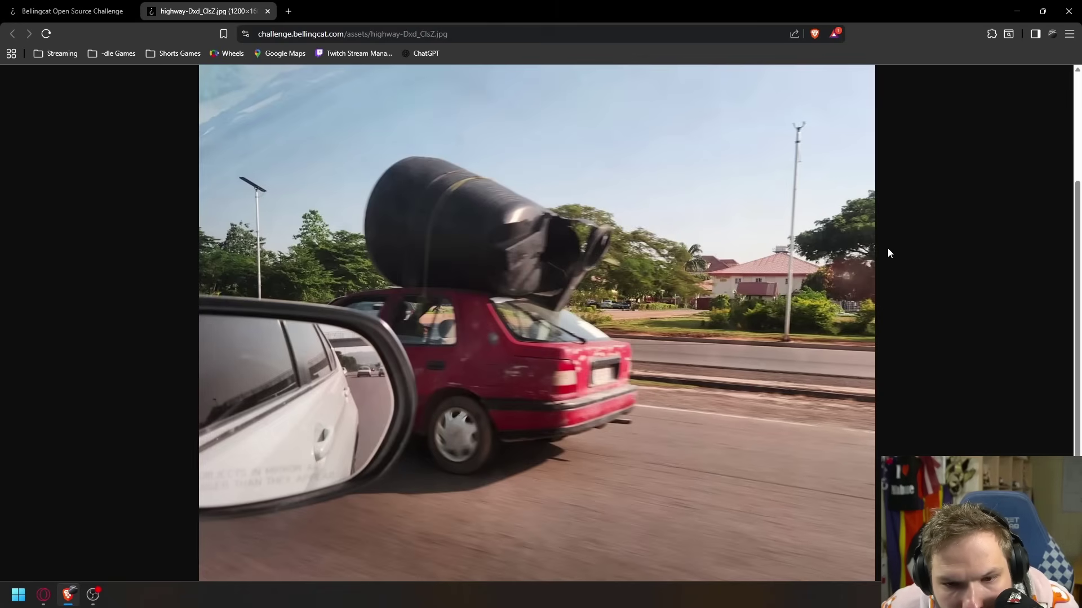
{"action": "scroll", "coordinate": [435, 445], "scroll_direction": "down", "scroll_amount": 3}
{"action": "scroll", "coordinate": [435, 445], "scroll_direction": "up", "scroll_amount": 2}
{"action": "scroll", "coordinate": [435, 445], "scroll_direction": "up", "scroll_amount": 2}
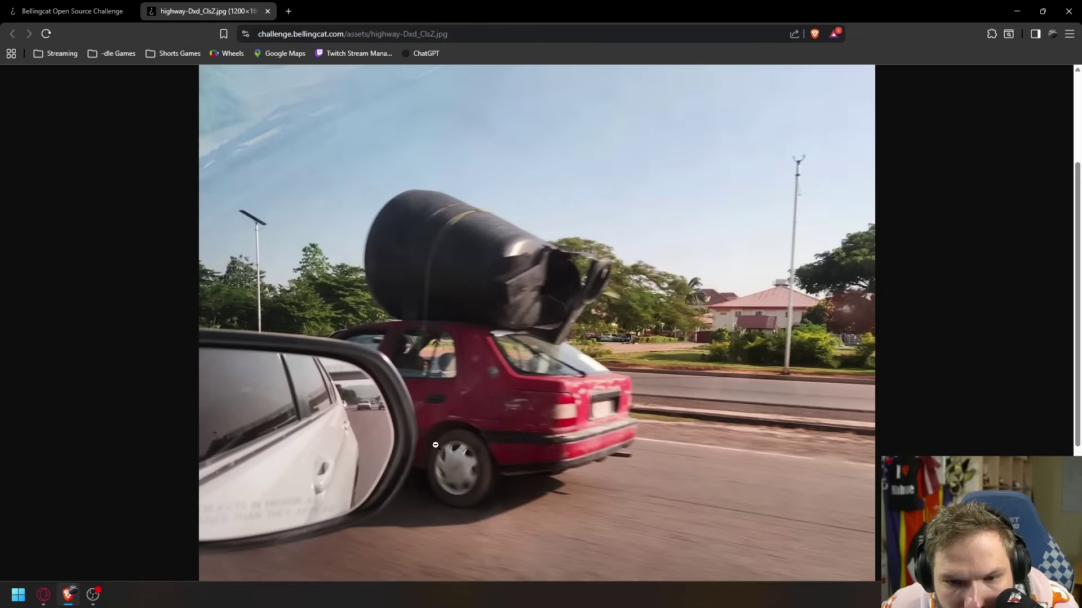
{"action": "scroll", "coordinate": [435, 445], "scroll_direction": "up", "scroll_amount": 3}
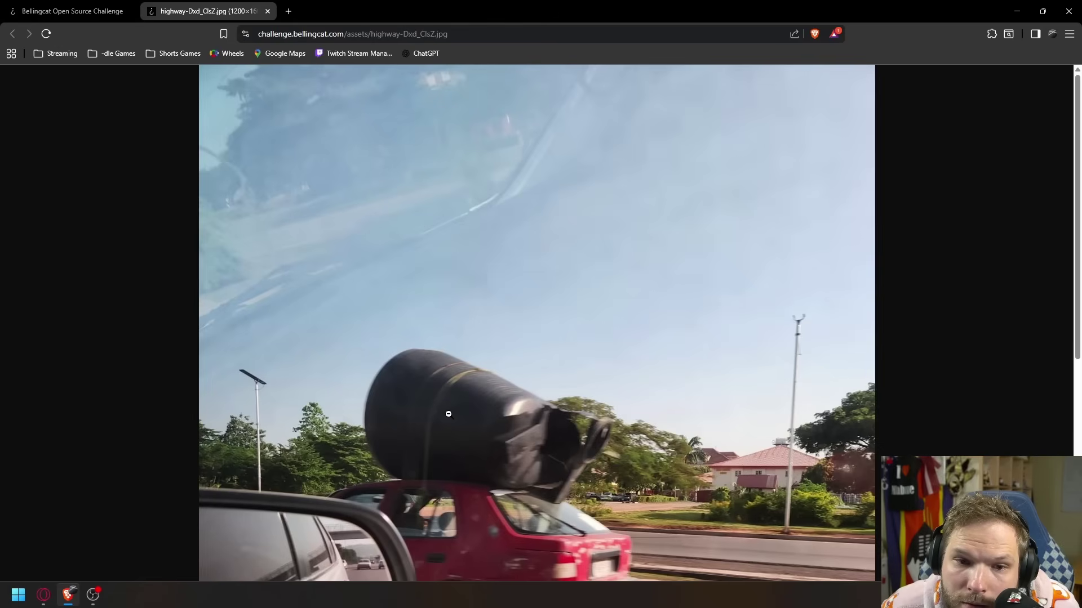
{"action": "scroll", "coordinate": [645, 393], "scroll_direction": "down", "scroll_amount": 2}
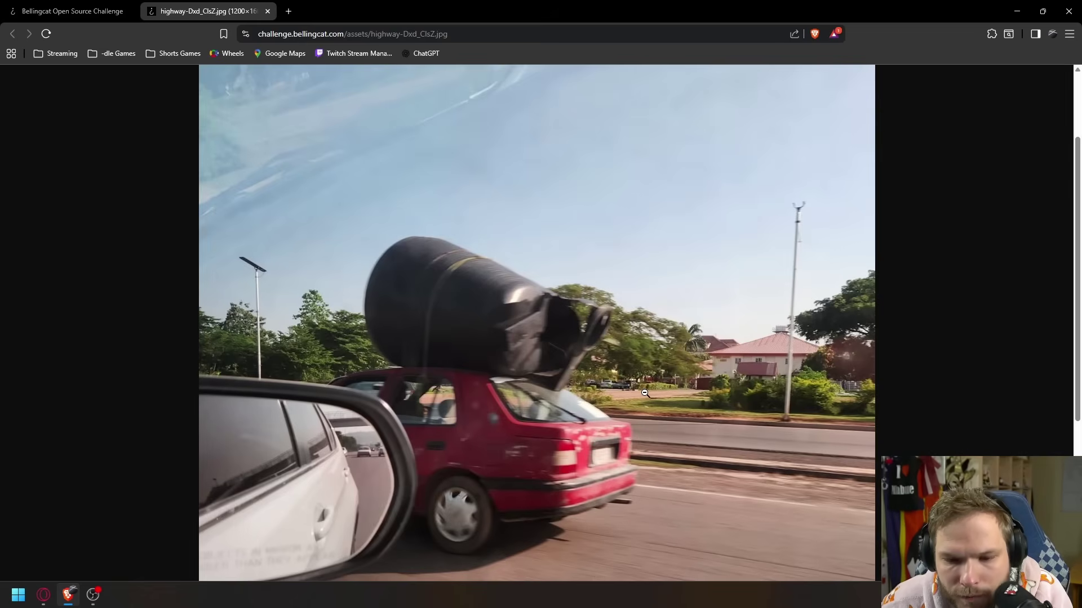
{"action": "scroll", "coordinate": [645, 393], "scroll_direction": "down", "scroll_amount": 3}
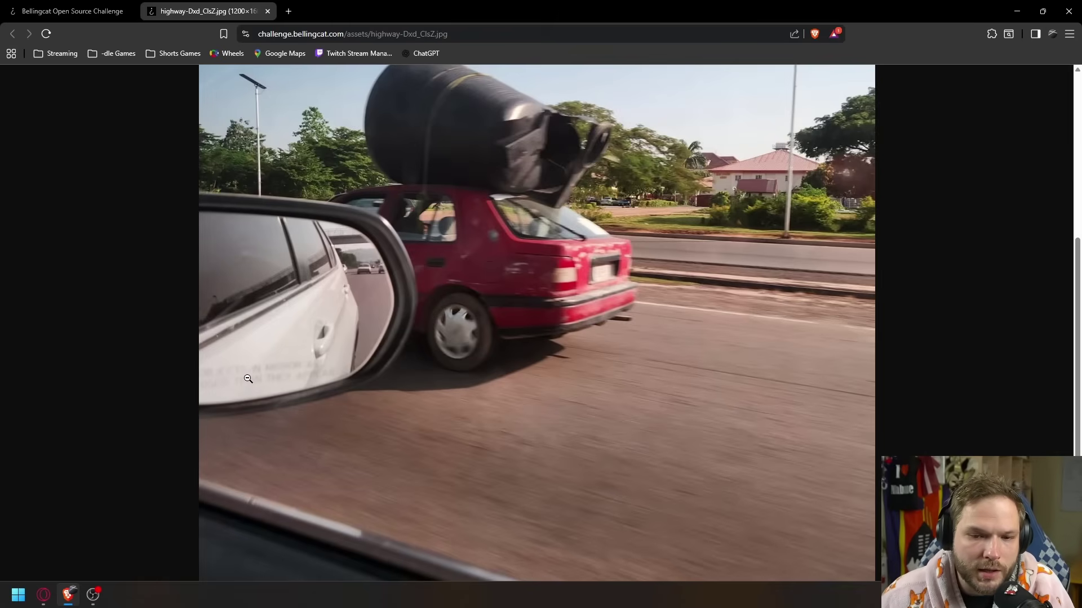
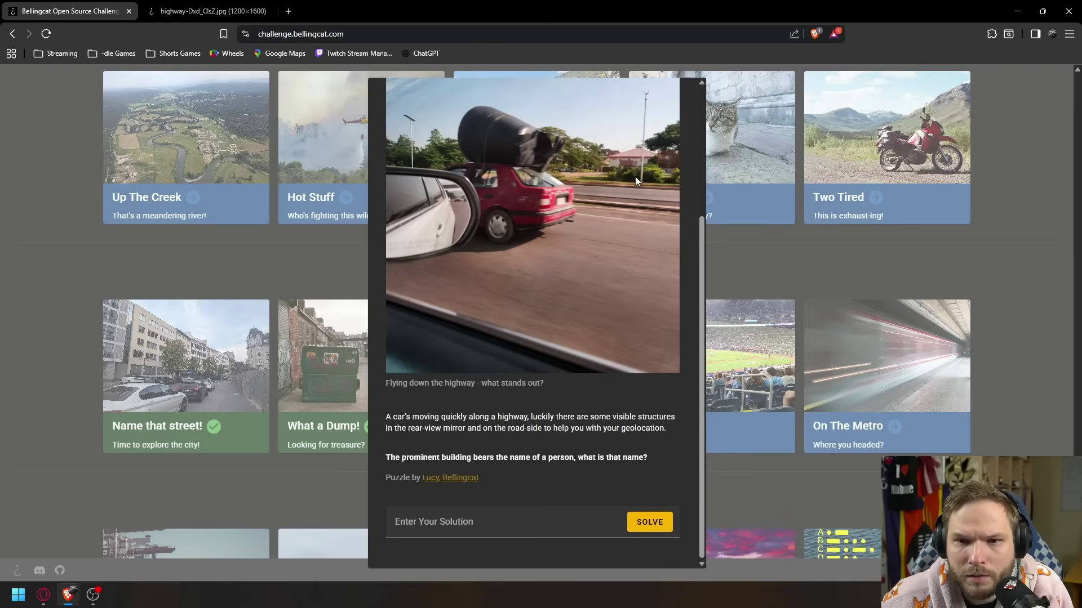
Step: Glance at the enlarged highway photo, then open a blank tab beside the challenge page
{"action": "key", "text": "ctrl+Tab"}
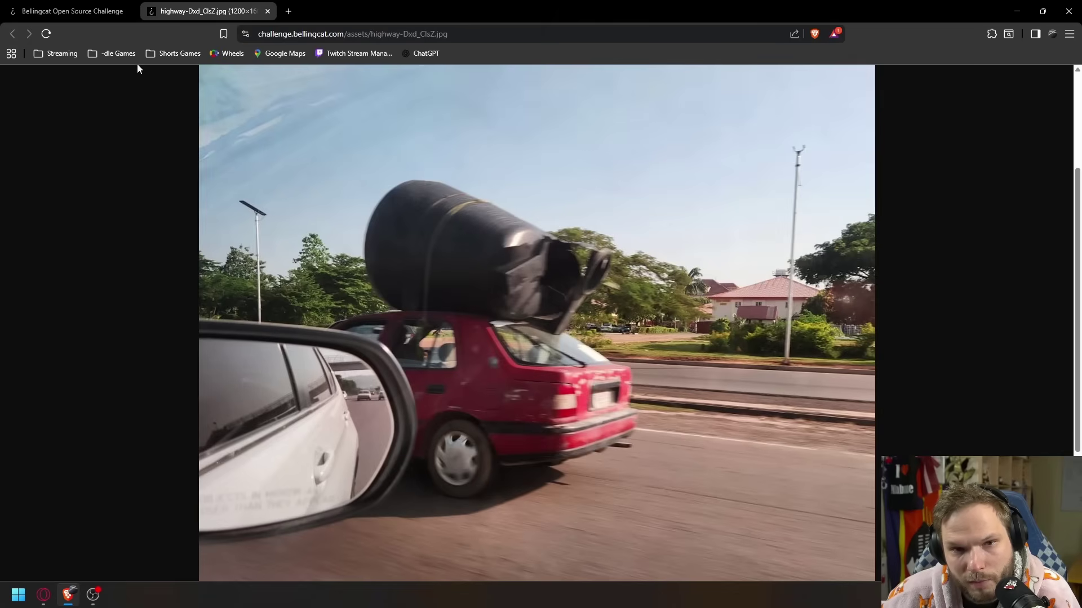
{"action": "left_click", "coordinate": [82, 17]}
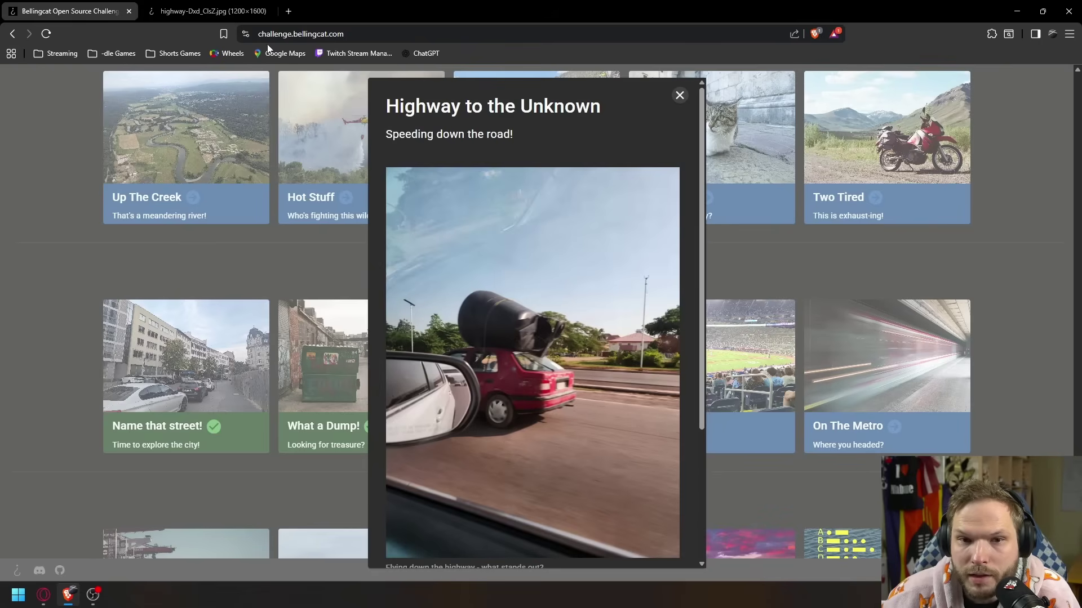
{"action": "left_click", "coordinate": [288, 12]}
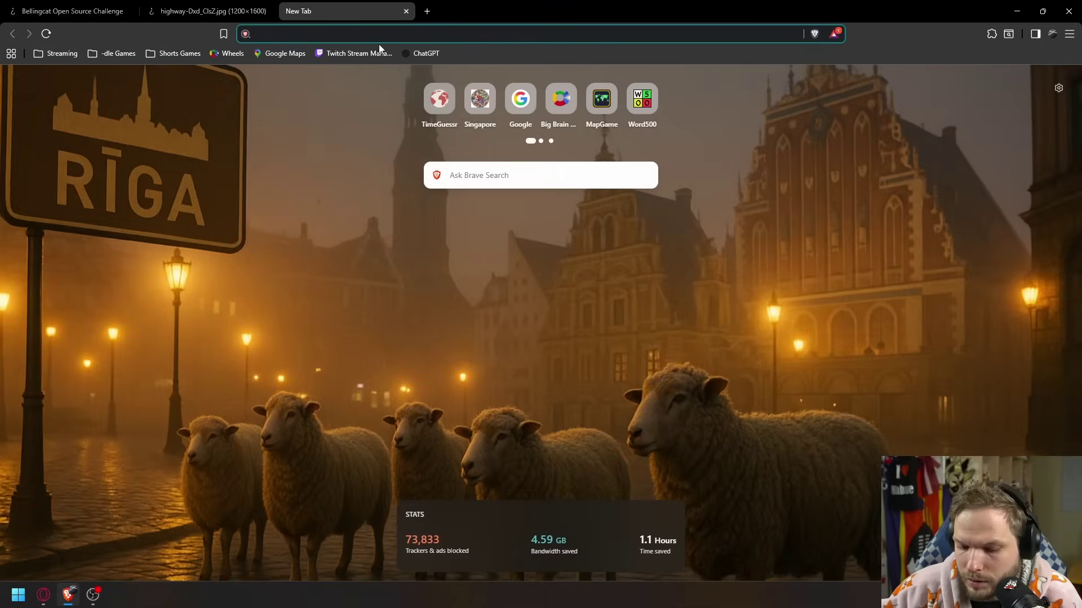
Step: Load google.com and submit the highway photo to a Google Lens image search
{"action": "type", "text": "google.com"}
{"action": "key", "text": "Return"}
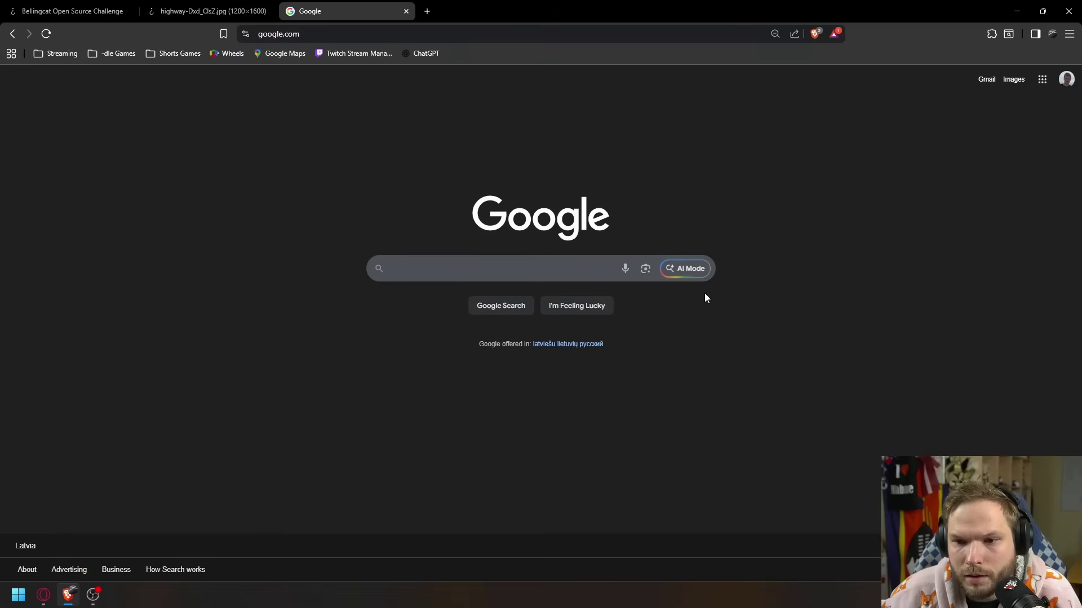
{"action": "left_click", "coordinate": [645, 269]}
{"action": "key", "text": "ctrl+v"}
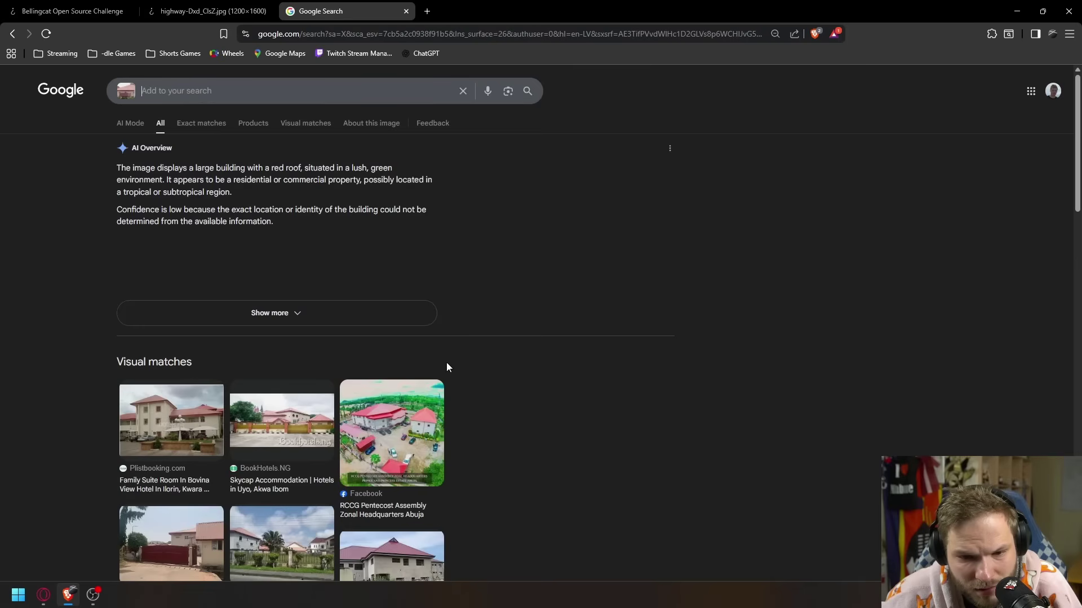
Step: Review the Lens visual matches, including the Elkan Terrace Hotel, then close the results
{"action": "scroll", "coordinate": [488, 360], "scroll_direction": "down", "scroll_amount": 3}
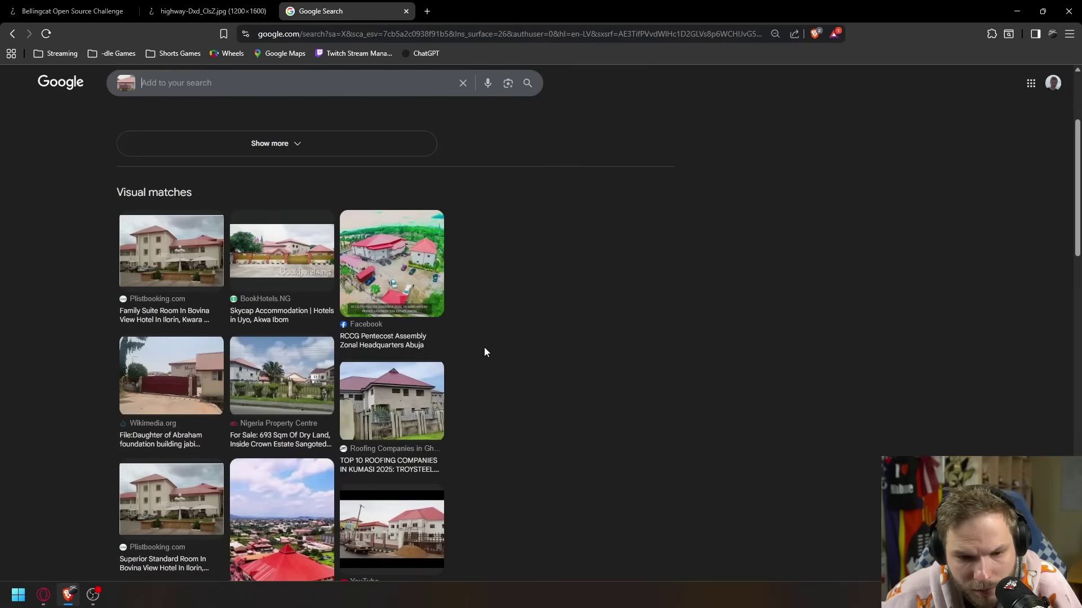
{"action": "scroll", "coordinate": [486, 352], "scroll_direction": "down", "scroll_amount": 1}
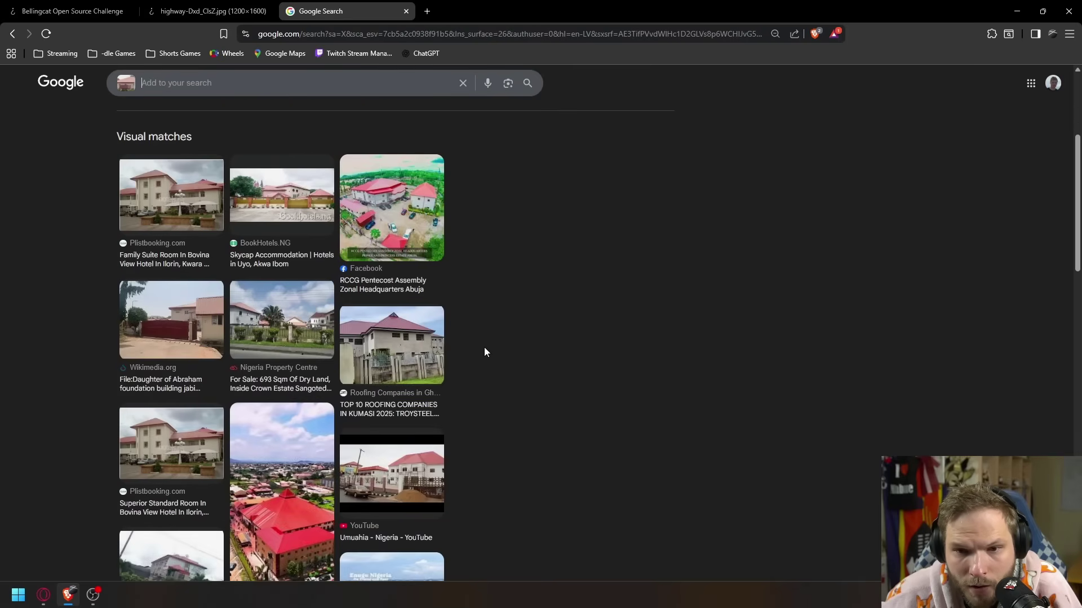
{"action": "scroll", "coordinate": [486, 352], "scroll_direction": "down", "scroll_amount": 2}
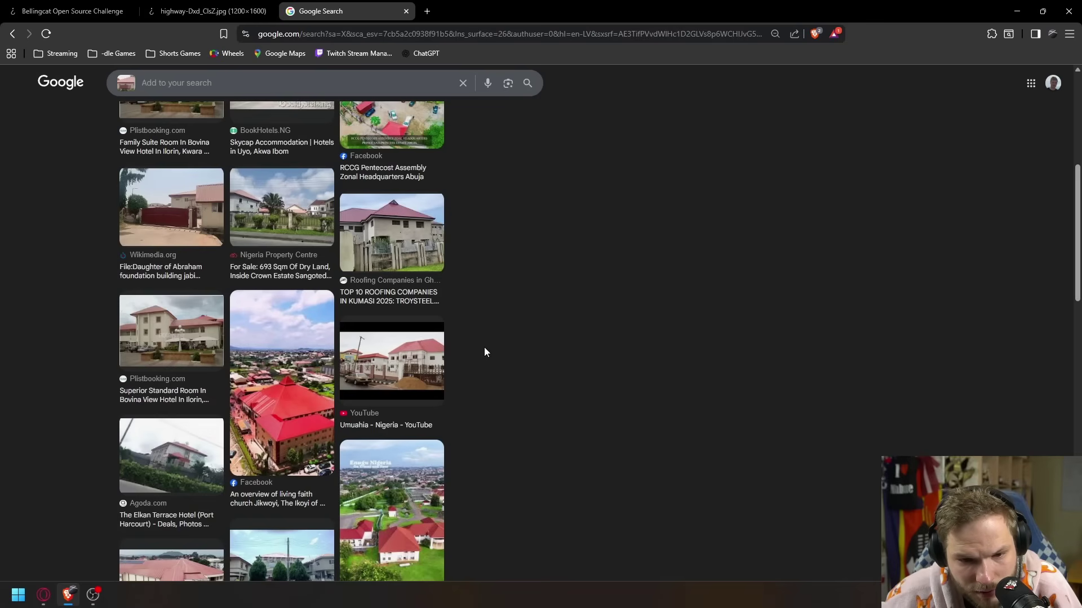
{"action": "left_click", "coordinate": [186, 456]}
{"action": "scroll", "coordinate": [201, 368], "scroll_direction": "down", "scroll_amount": 3}
{"action": "scroll", "coordinate": [201, 369], "scroll_direction": "down", "scroll_amount": 8}
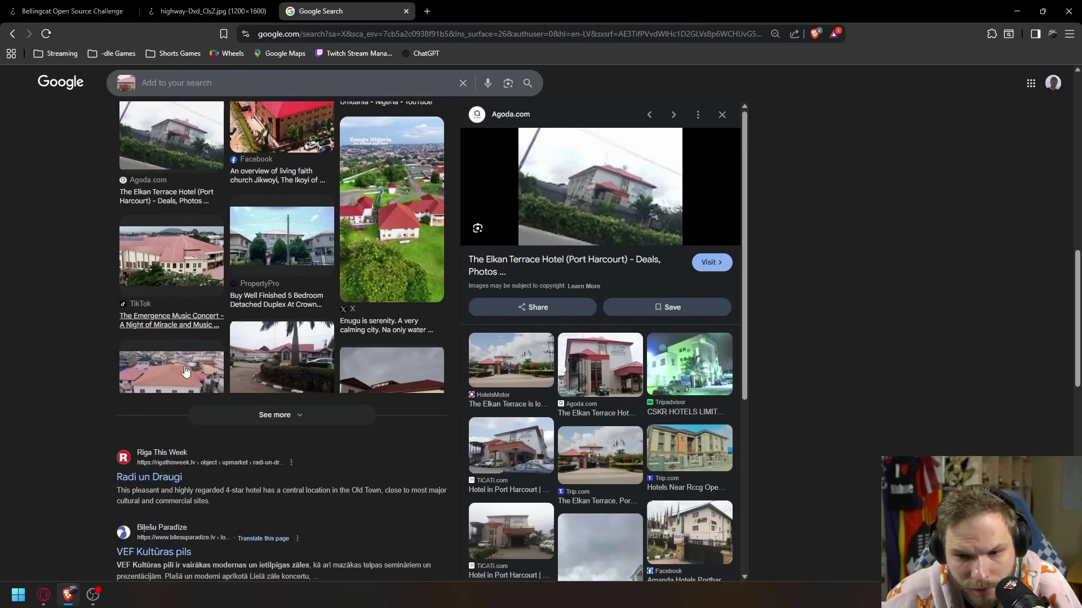
{"action": "scroll", "coordinate": [183, 429], "scroll_direction": "up", "scroll_amount": 20}
{"action": "scroll", "coordinate": [183, 429], "scroll_direction": "down", "scroll_amount": 4}
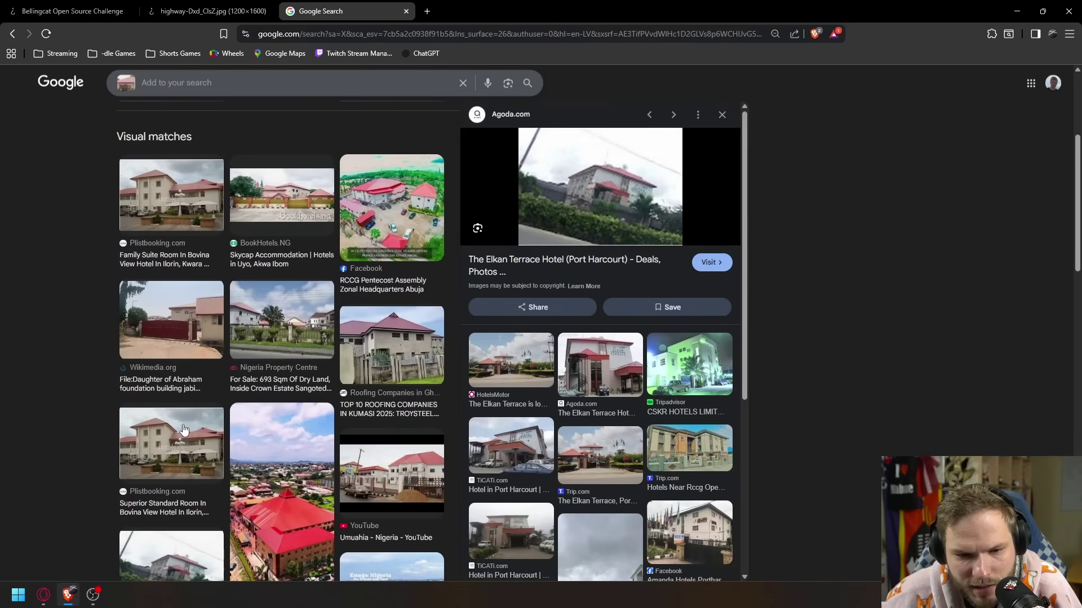
{"action": "scroll", "coordinate": [183, 430], "scroll_direction": "down", "scroll_amount": 7}
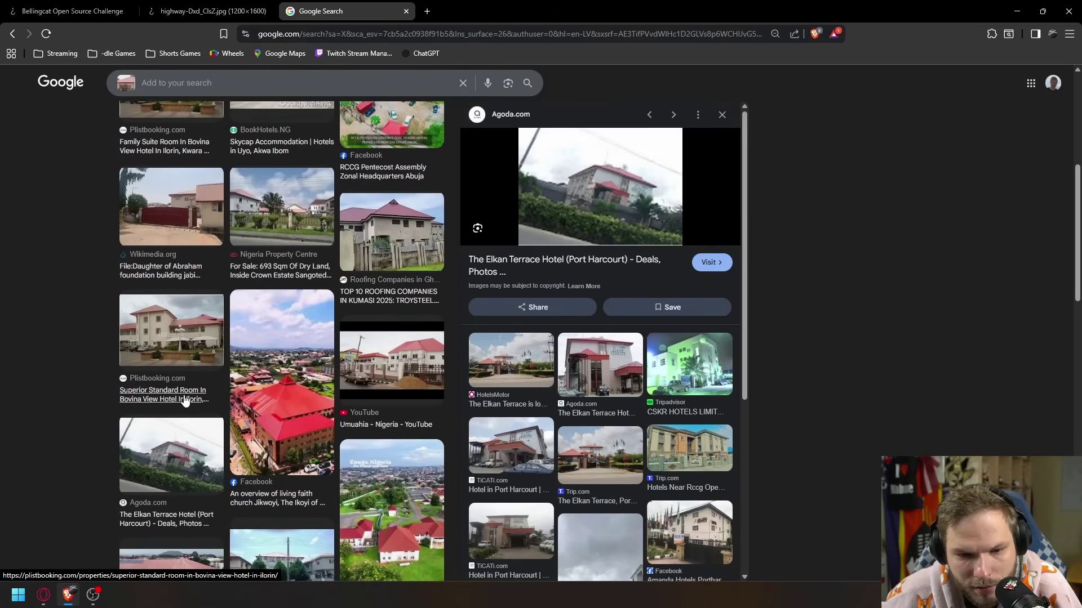
{"action": "scroll", "coordinate": [181, 402], "scroll_direction": "up", "scroll_amount": 12}
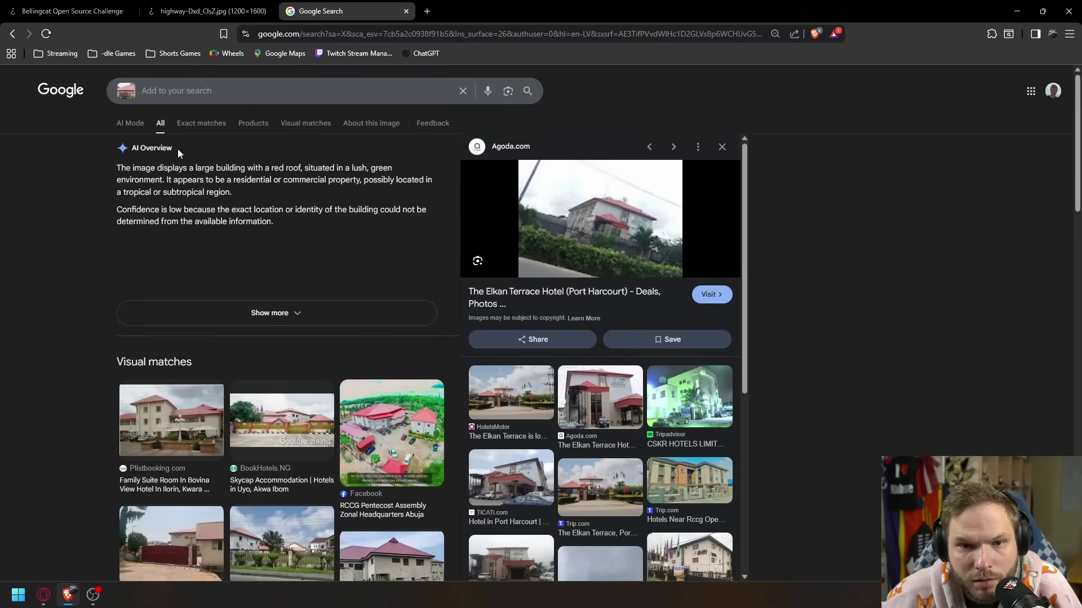
{"action": "key", "text": "ctrl+w"}
{"action": "left_click", "coordinate": [351, 338]}
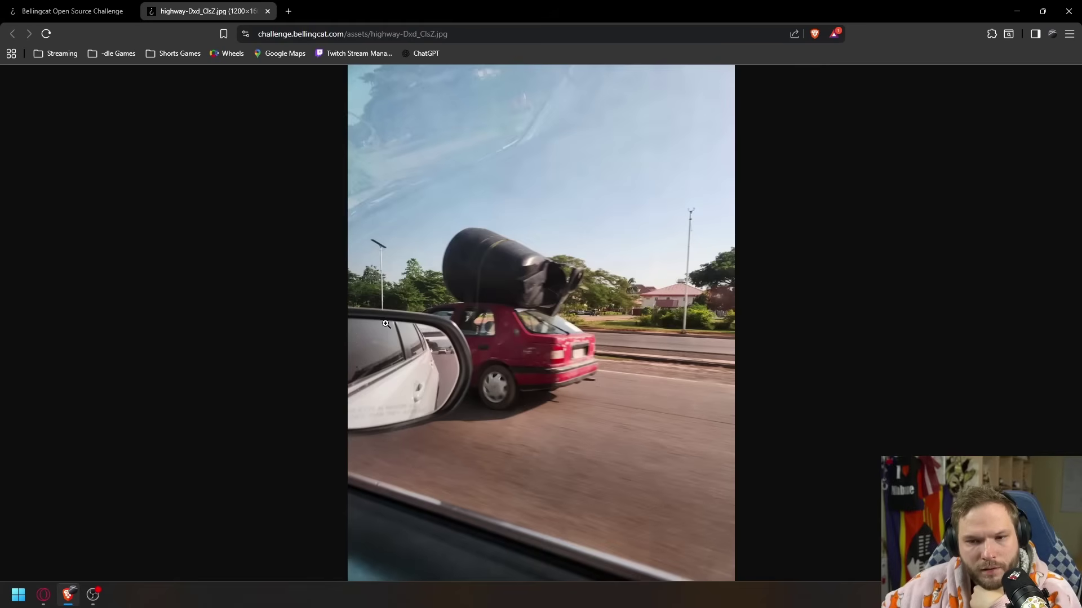
Step: View the highway photo at full size, then open Google Maps in a new tab
{"action": "left_click", "coordinate": [415, 350]}
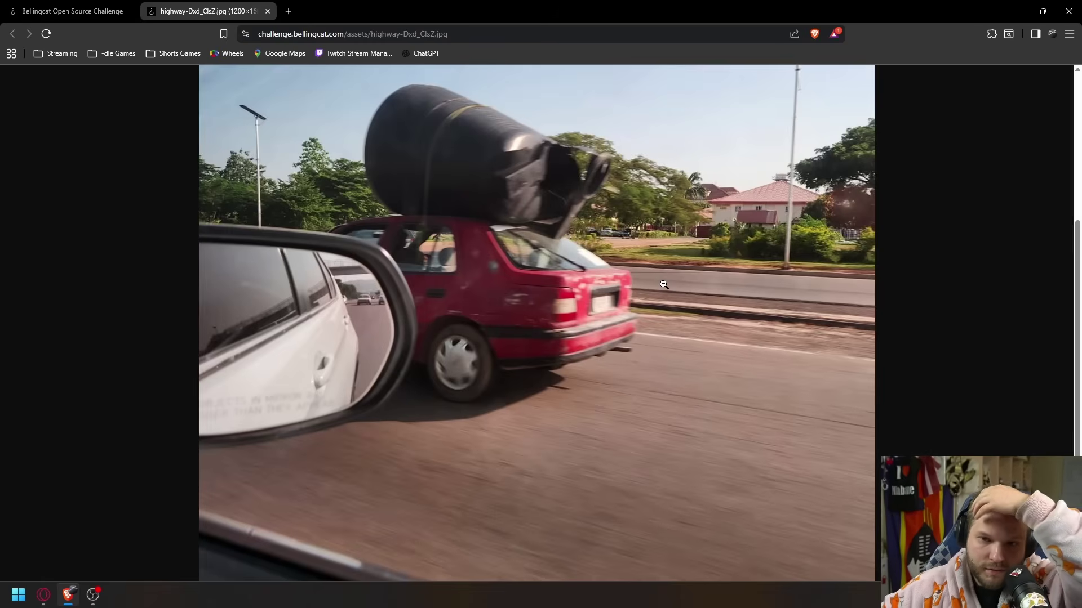
{"action": "key", "text": "alt+Tab"}
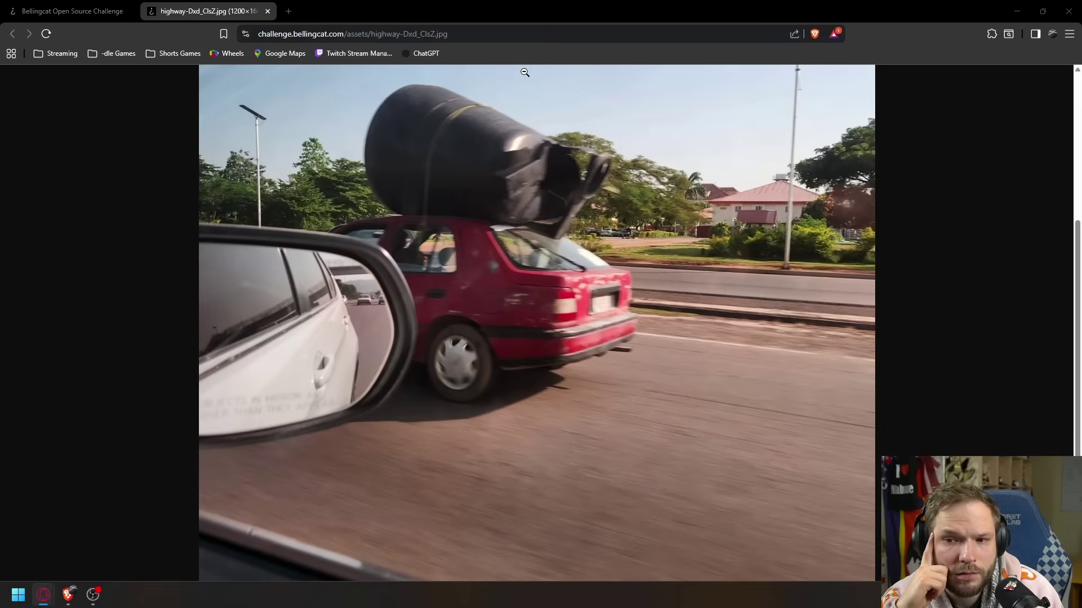
{"action": "scroll", "coordinate": [524, 72], "scroll_direction": "up", "scroll_amount": 2}
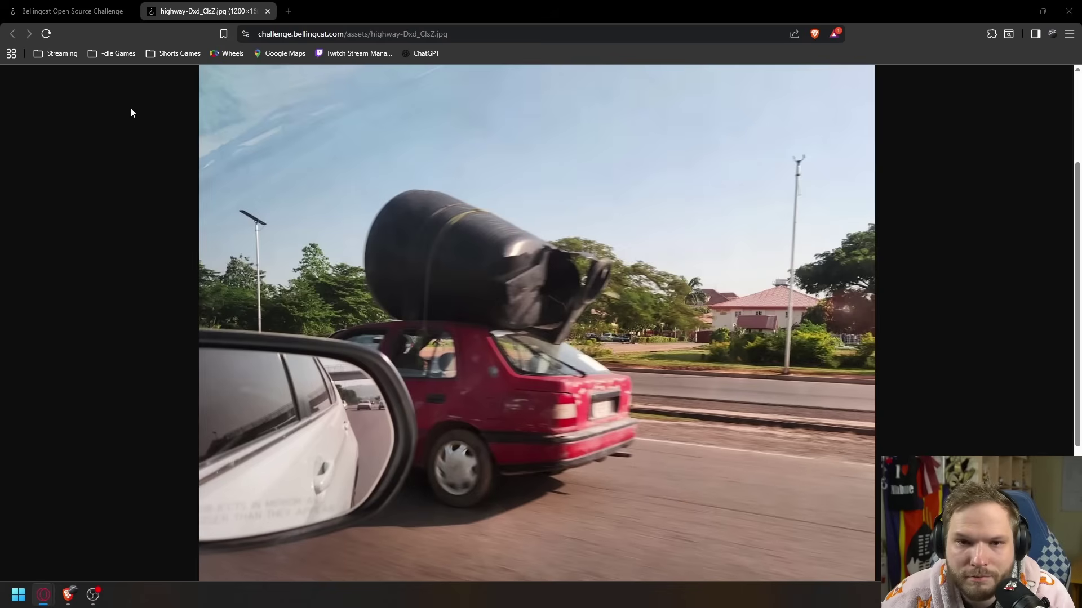
{"action": "middle_click", "coordinate": [280, 53]}
Step: Rotate the globe to Puerto Rico in road-map view, comparing against the highway photo
{"action": "left_click", "coordinate": [320, 13]}
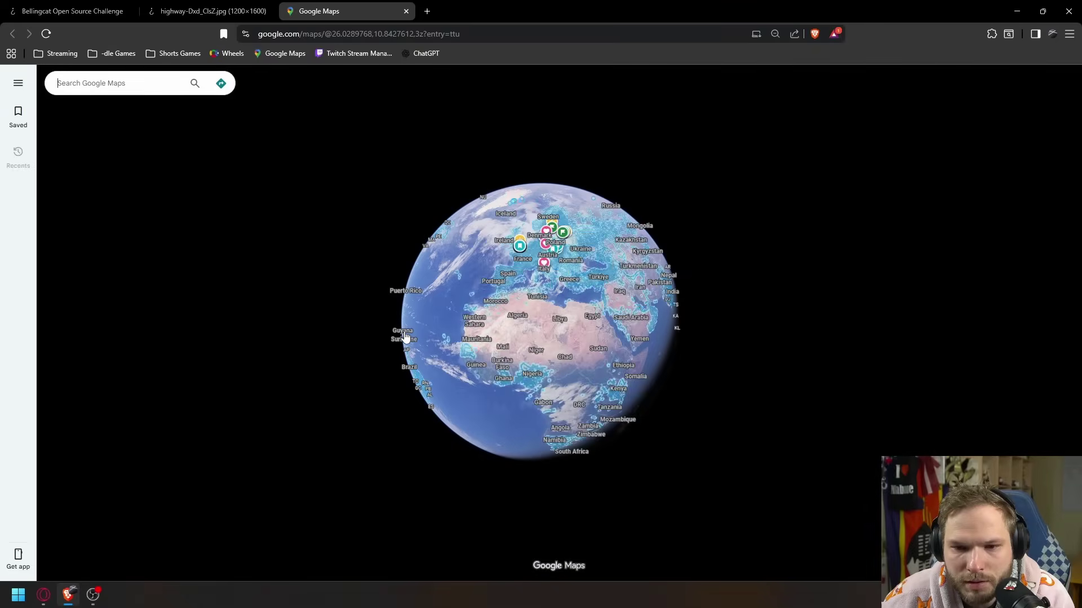
{"action": "left_click_drag", "start_coordinate": [448, 332], "coordinate": [475, 279]}
{"action": "scroll", "coordinate": [475, 279], "scroll_direction": "down", "scroll_amount": 5}
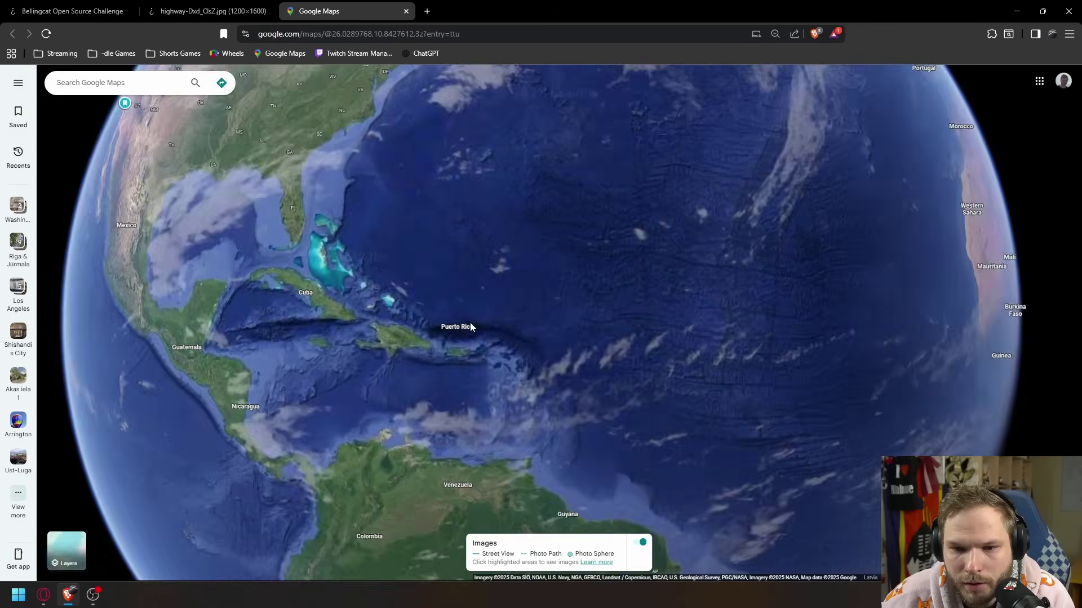
{"action": "scroll", "coordinate": [499, 356], "scroll_direction": "up", "scroll_amount": 5}
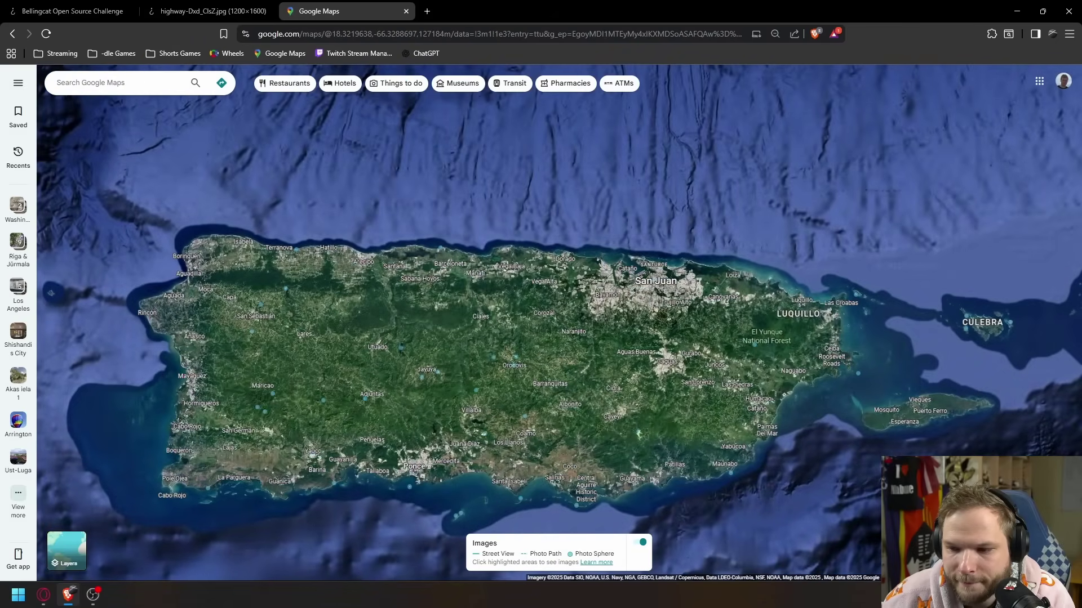
{"action": "left_click", "coordinate": [79, 545]}
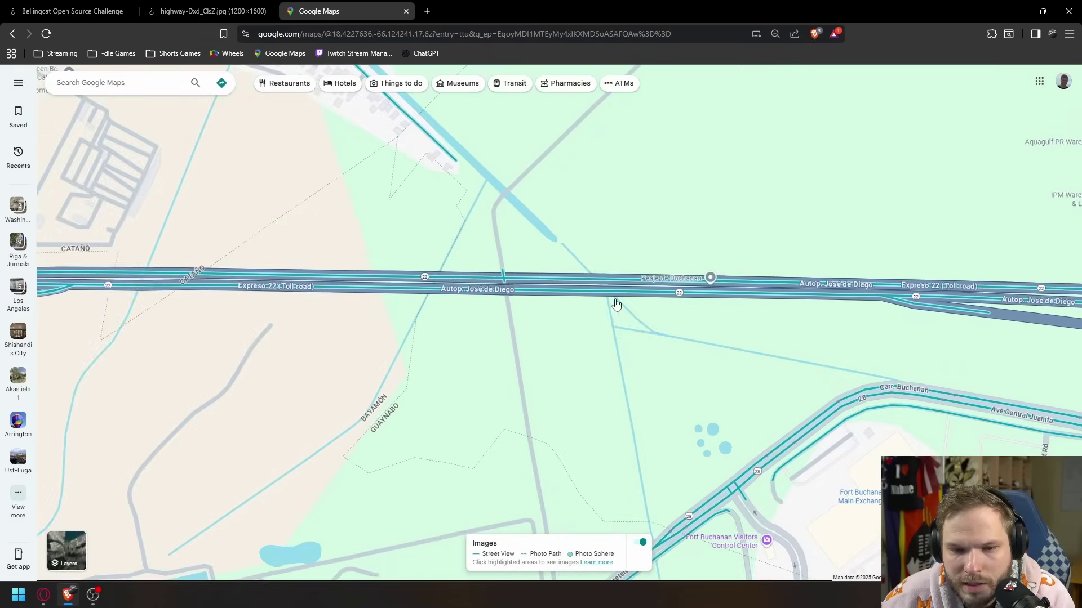
{"action": "scroll", "coordinate": [615, 302], "scroll_direction": "down", "scroll_amount": 3}
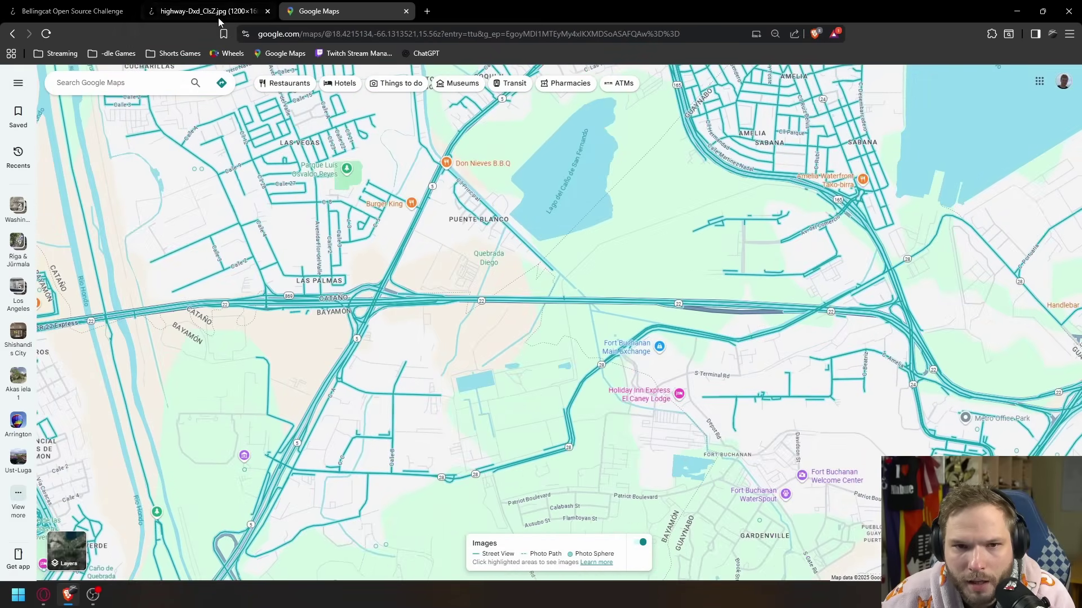
{"action": "left_click", "coordinate": [211, 11]}
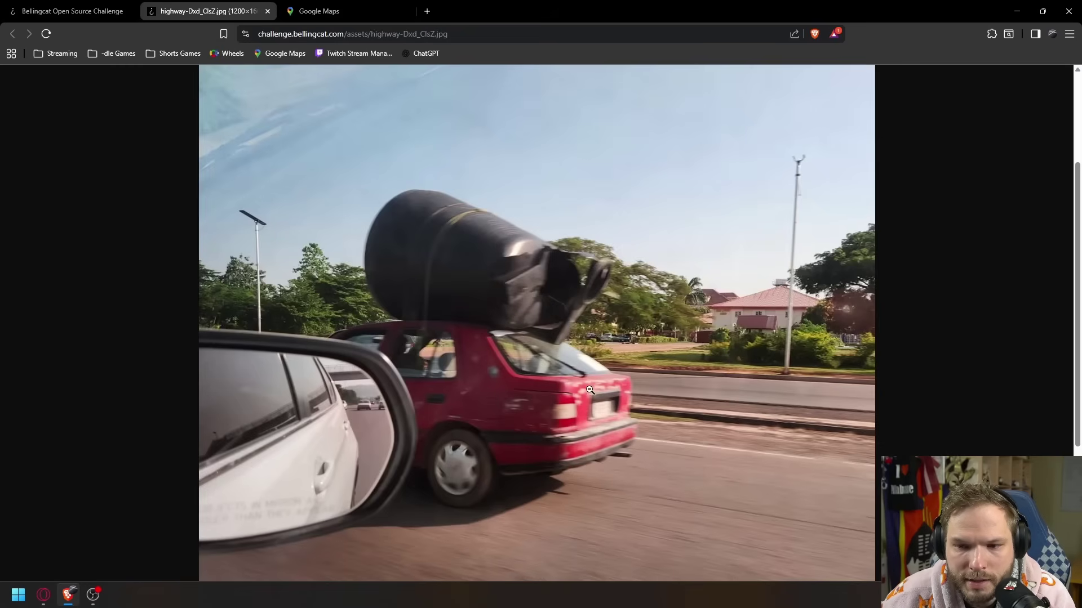
{"action": "left_click", "coordinate": [355, 12]}
Step: Enter Street View on PR-2 and move along it past the km 48 sign
{"action": "left_click", "coordinate": [460, 300]}
{"action": "left_click", "coordinate": [488, 303]}
{"action": "left_click_drag", "start_coordinate": [488, 302], "coordinate": [947, 338]}
{"action": "scroll", "coordinate": [397, 294], "scroll_direction": "up", "scroll_amount": 3}
{"action": "scroll", "coordinate": [396, 295], "scroll_direction": "up", "scroll_amount": 3}
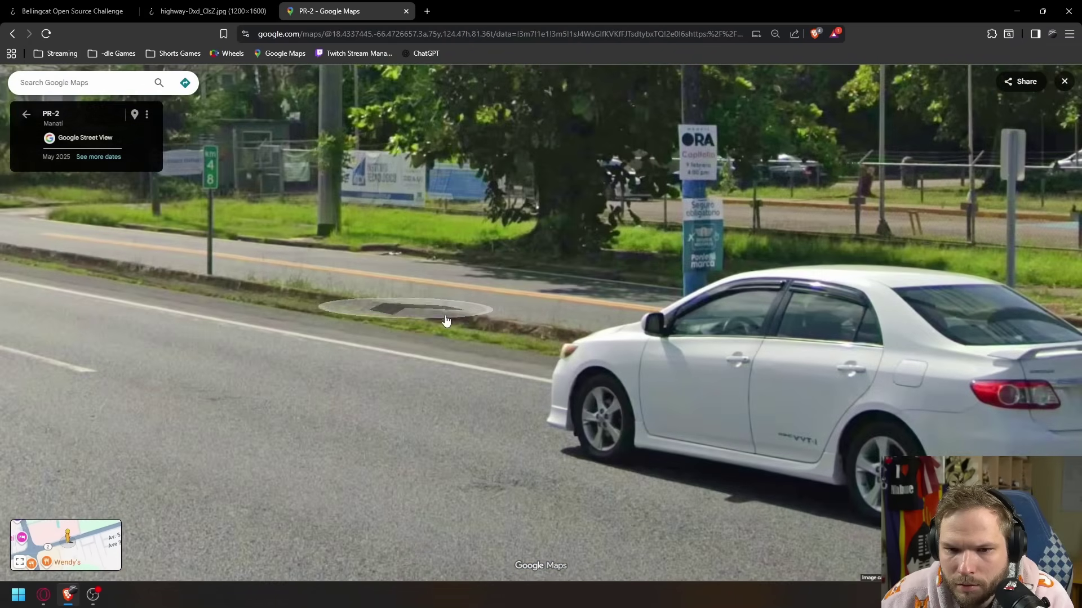
{"action": "scroll", "coordinate": [450, 299], "scroll_direction": "down", "scroll_amount": 3}
{"action": "scroll", "coordinate": [276, 229], "scroll_direction": "up", "scroll_amount": 4}
{"action": "left_click_drag", "start_coordinate": [276, 230], "coordinate": [599, 331]}
{"action": "left_click", "coordinate": [599, 331]}
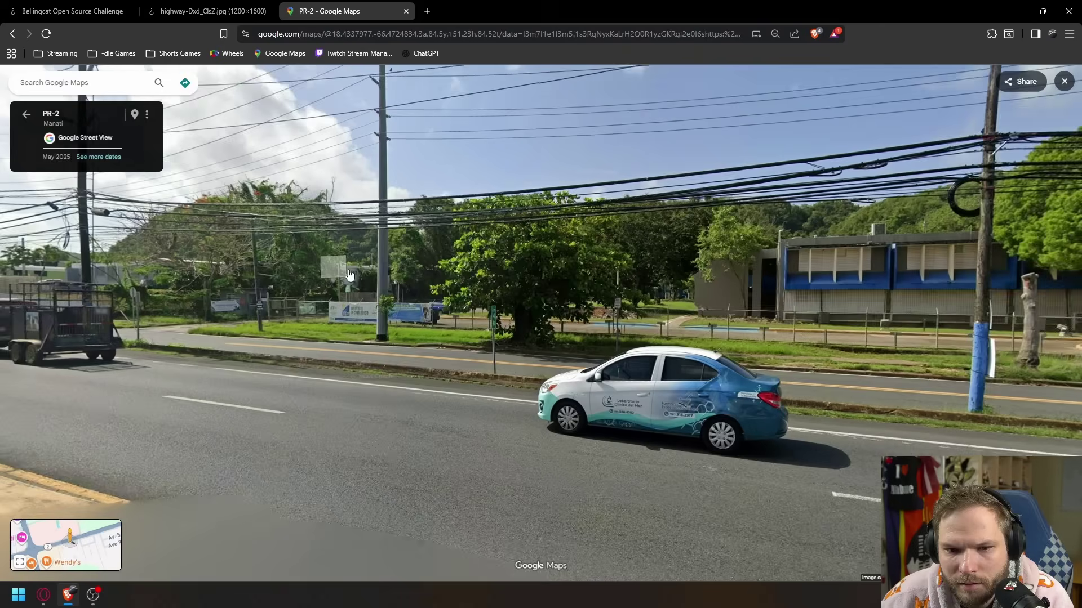
Step: Compare with the photo and continue along PR-2 to Carretera 149
{"action": "left_click", "coordinate": [212, 11]}
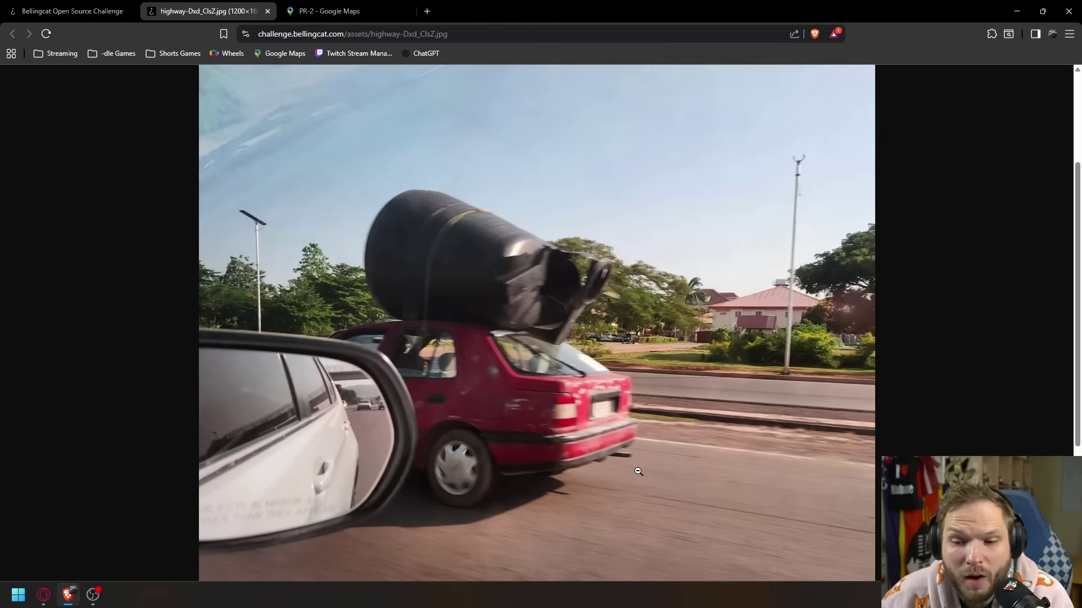
{"action": "scroll", "coordinate": [711, 405], "scroll_direction": "up", "scroll_amount": 3}
{"action": "scroll", "coordinate": [711, 405], "scroll_direction": "down", "scroll_amount": 4}
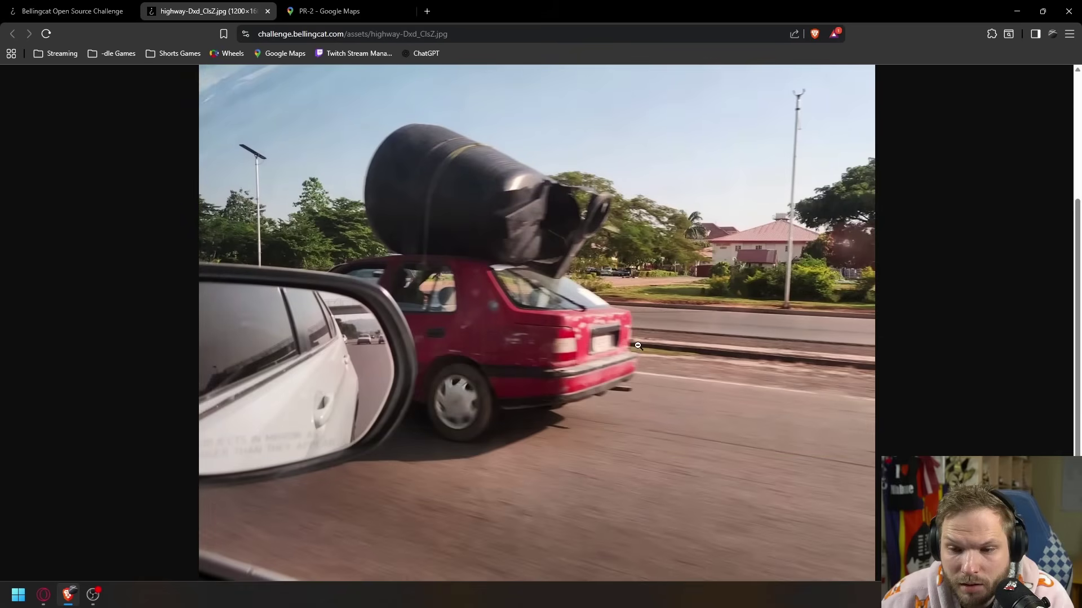
{"action": "left_click", "coordinate": [347, 12]}
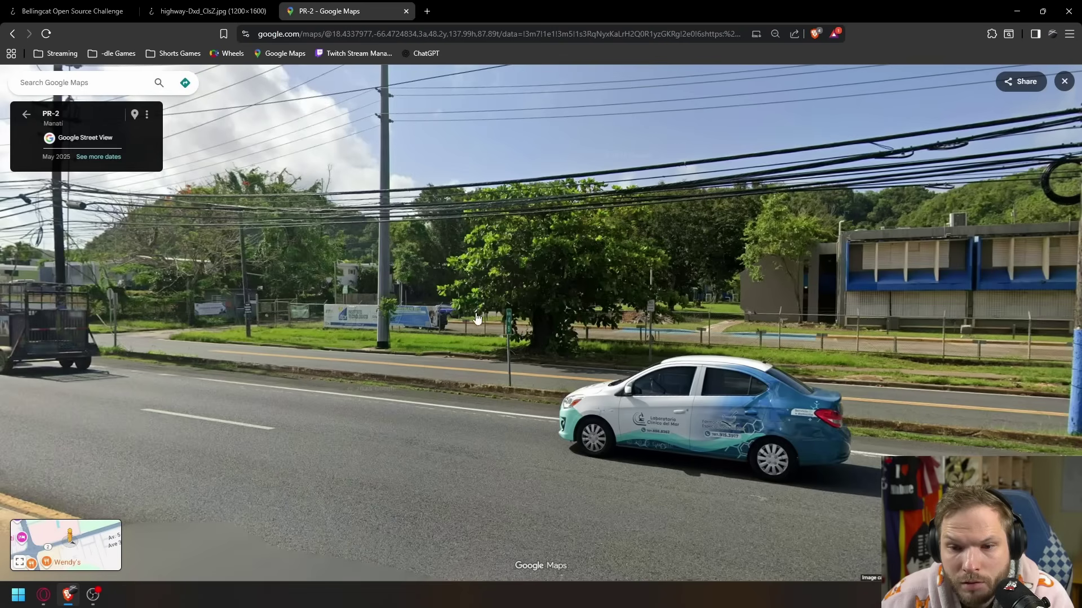
{"action": "left_click_drag", "start_coordinate": [930, 304], "coordinate": [507, 299]}
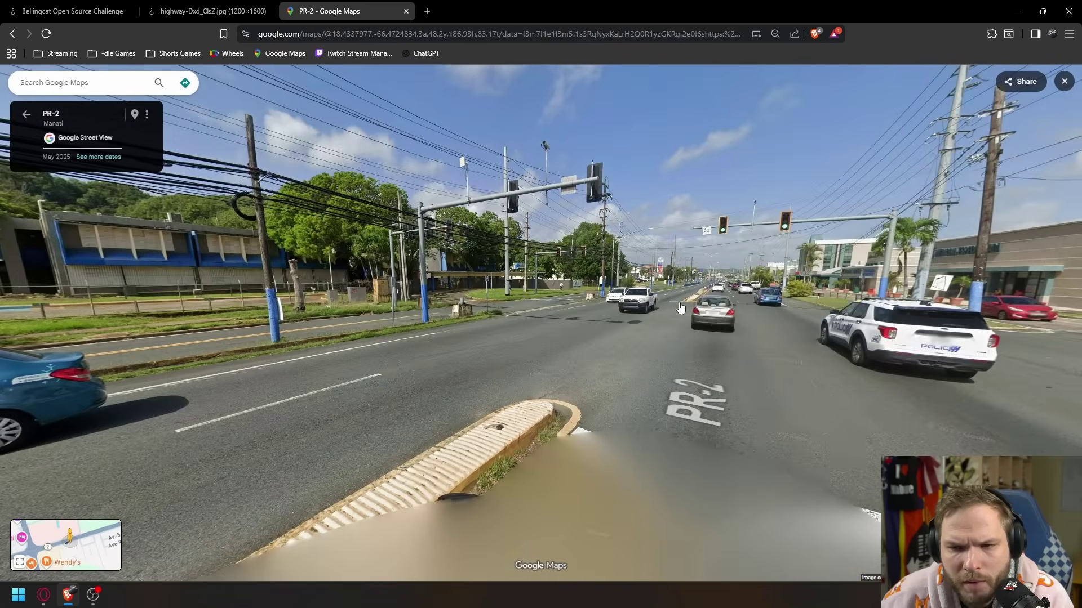
{"action": "left_click", "coordinate": [701, 282]}
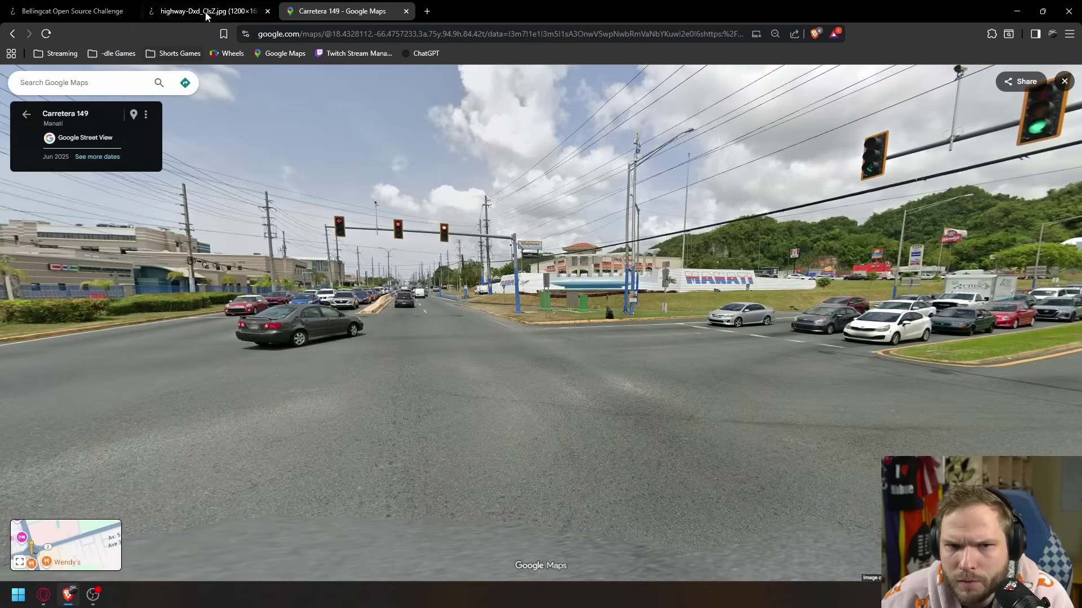
{"action": "left_click", "coordinate": [209, 11]}
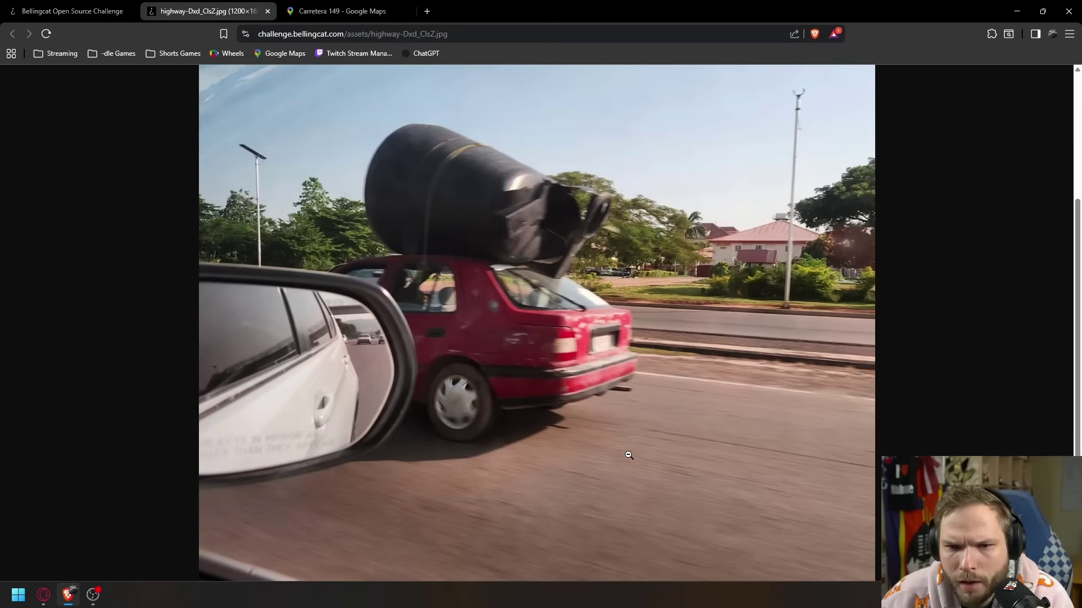
Step: Fit the highway photo back to the window and return to Google Maps
{"action": "scroll", "coordinate": [461, 257], "scroll_direction": "up", "scroll_amount": 4}
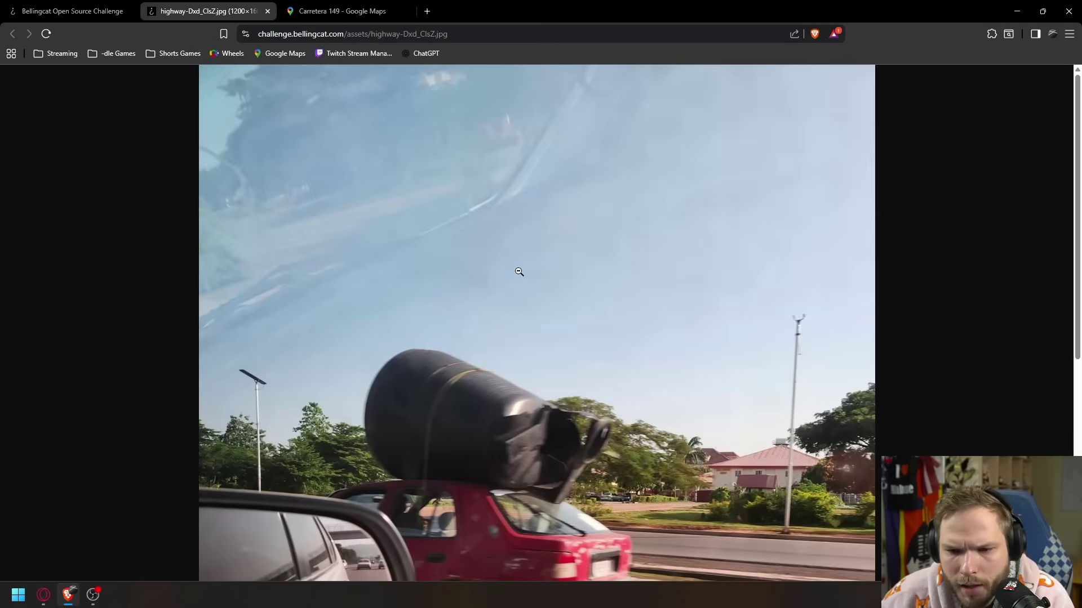
{"action": "scroll", "coordinate": [678, 297], "scroll_direction": "down", "scroll_amount": 5}
{"action": "left_click", "coordinate": [678, 297]}
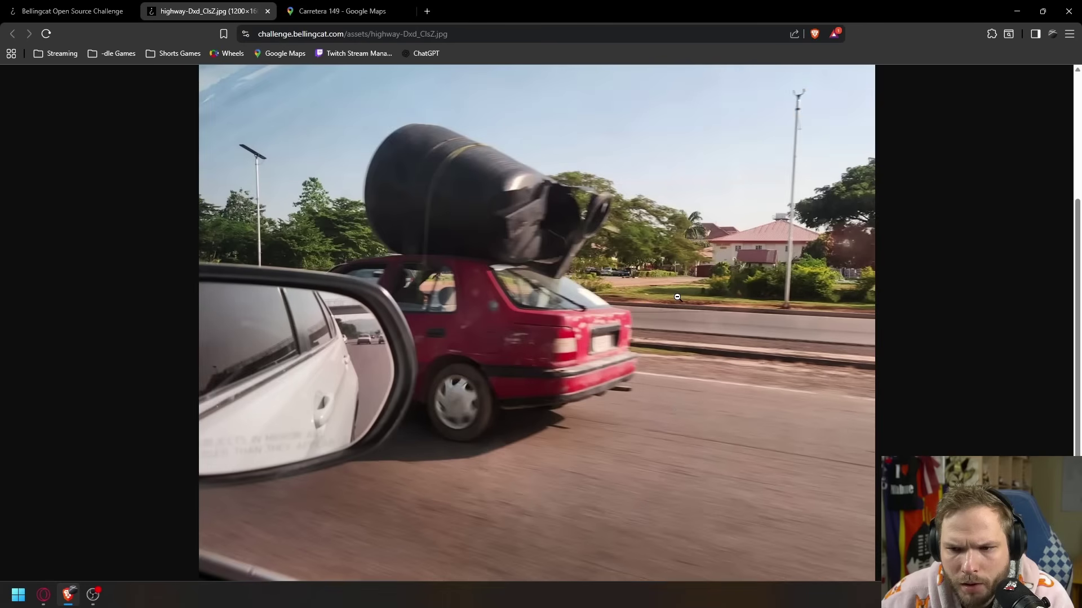
{"action": "key", "text": "ctrl+Tab"}
Step: Survey Hawaii's satellite imagery, settling on Oahu's Waipahu highway
{"action": "scroll", "coordinate": [513, 369], "scroll_direction": "down", "scroll_amount": 3}
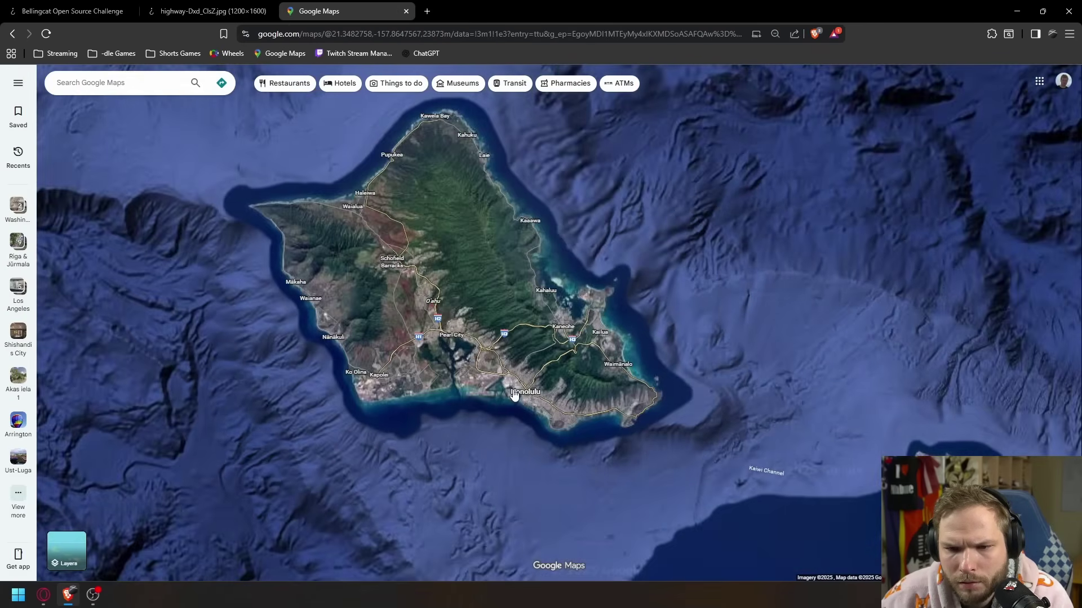
{"action": "scroll", "coordinate": [488, 370], "scroll_direction": "up", "scroll_amount": 6}
{"action": "scroll", "coordinate": [713, 436], "scroll_direction": "down", "scroll_amount": 2}
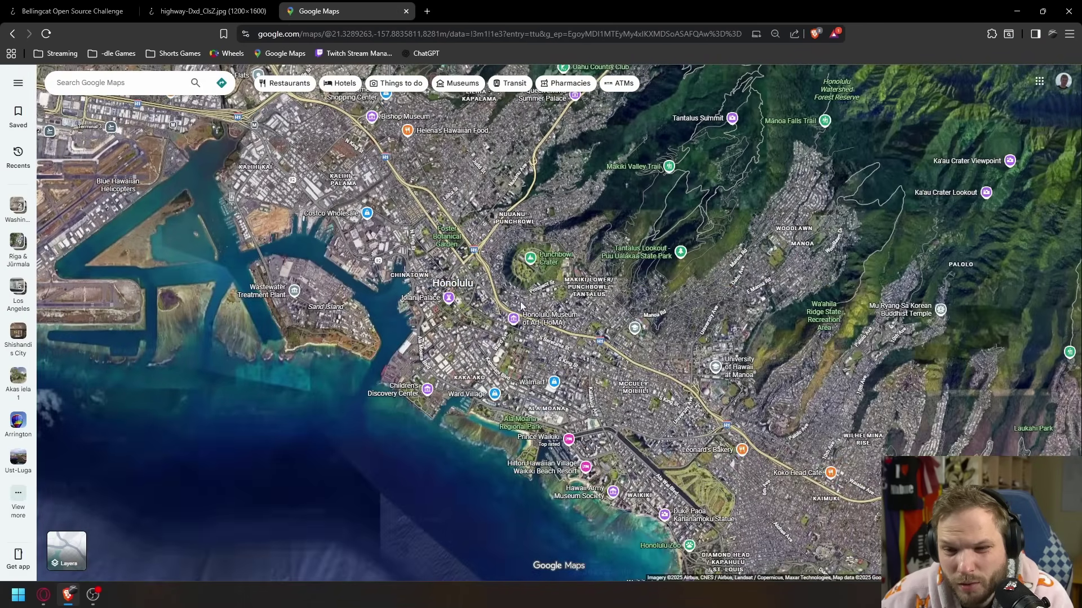
{"action": "scroll", "coordinate": [649, 350], "scroll_direction": "down", "scroll_amount": 5}
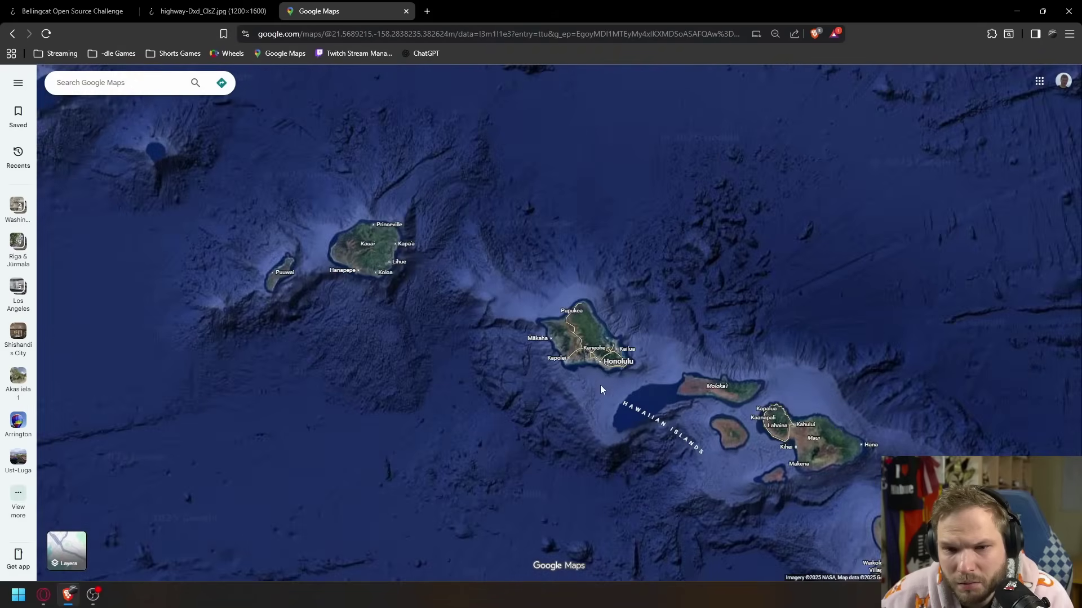
{"action": "left_click_drag", "start_coordinate": [606, 406], "coordinate": [327, 201]}
{"action": "left_click_drag", "start_coordinate": [496, 377], "coordinate": [653, 454]}
{"action": "scroll", "coordinate": [470, 184], "scroll_direction": "up", "scroll_amount": 2}
{"action": "scroll", "coordinate": [516, 203], "scroll_direction": "up", "scroll_amount": 5}
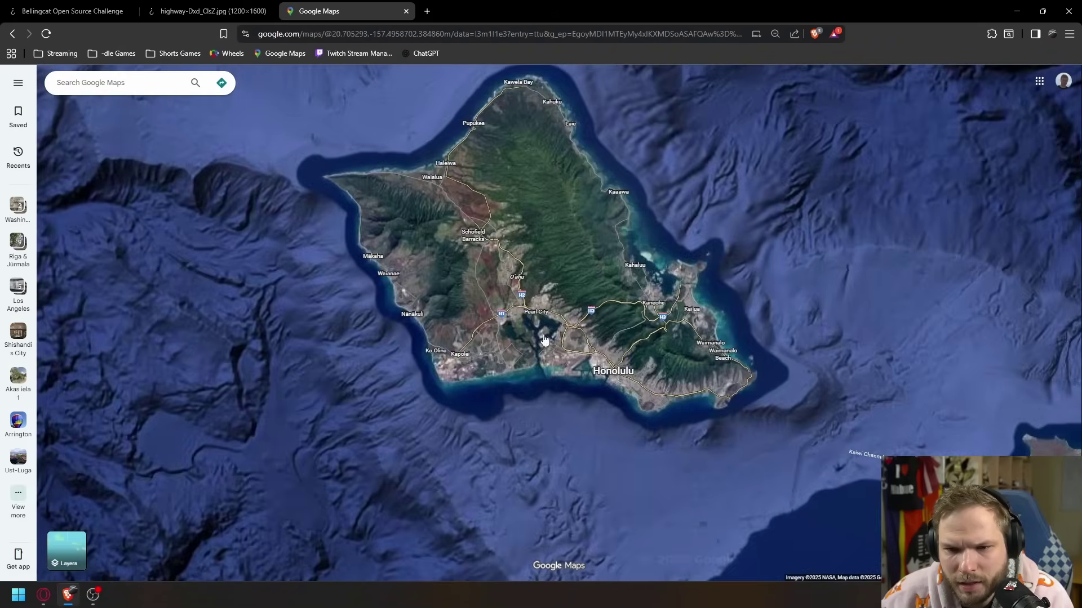
{"action": "scroll", "coordinate": [516, 207], "scroll_direction": "up", "scroll_amount": 5}
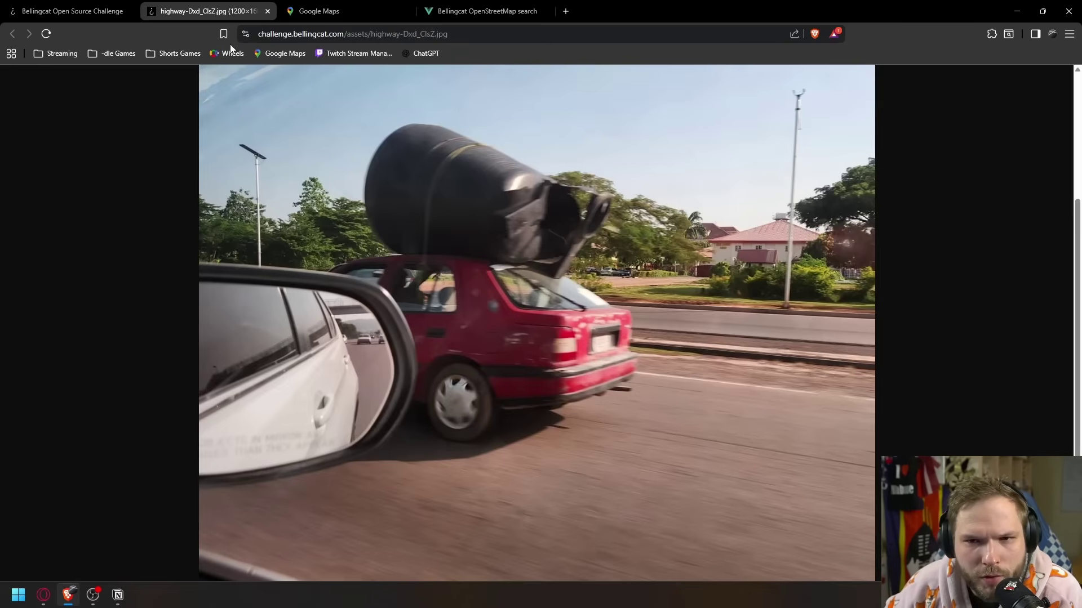
{"action": "left_click", "coordinate": [483, 15]}
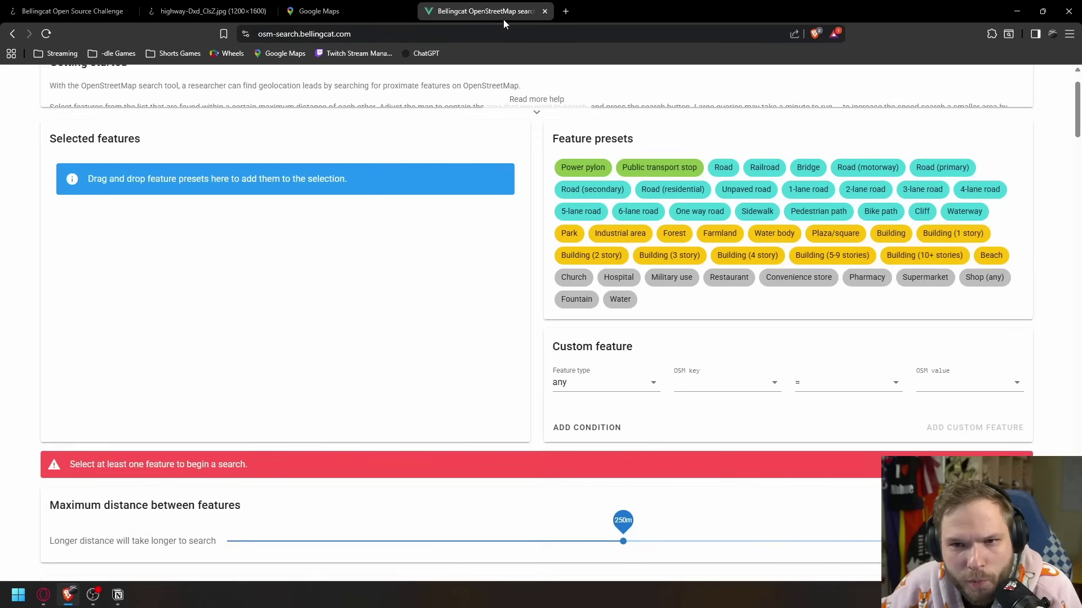
Step: Add Building (2 story) to the OSM search's selected features
{"action": "scroll", "coordinate": [535, 147], "scroll_direction": "up", "scroll_amount": 1}
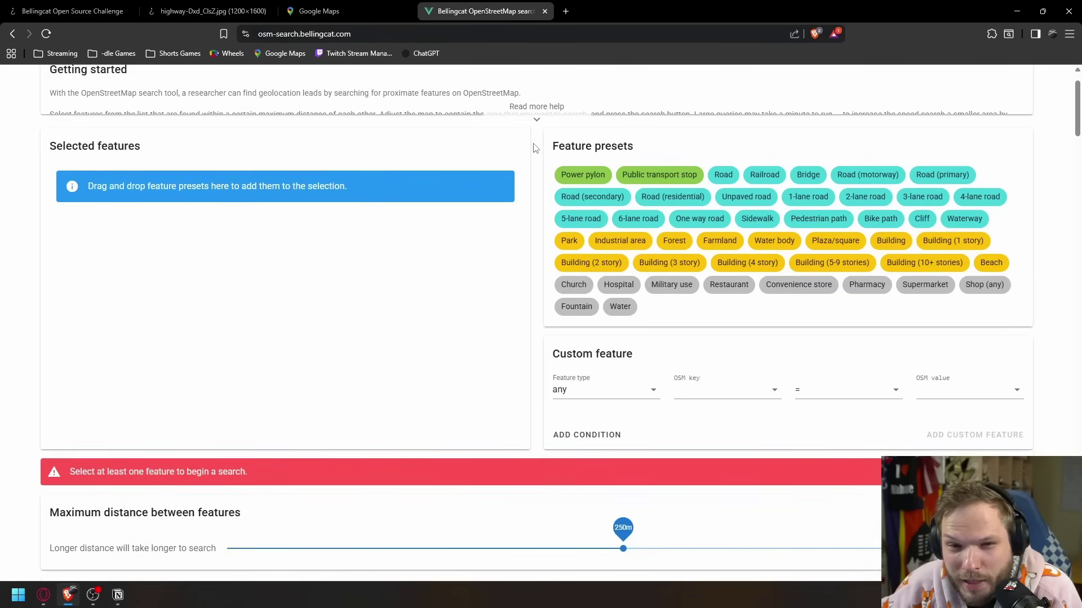
{"action": "scroll", "coordinate": [535, 148], "scroll_direction": "up", "scroll_amount": 1}
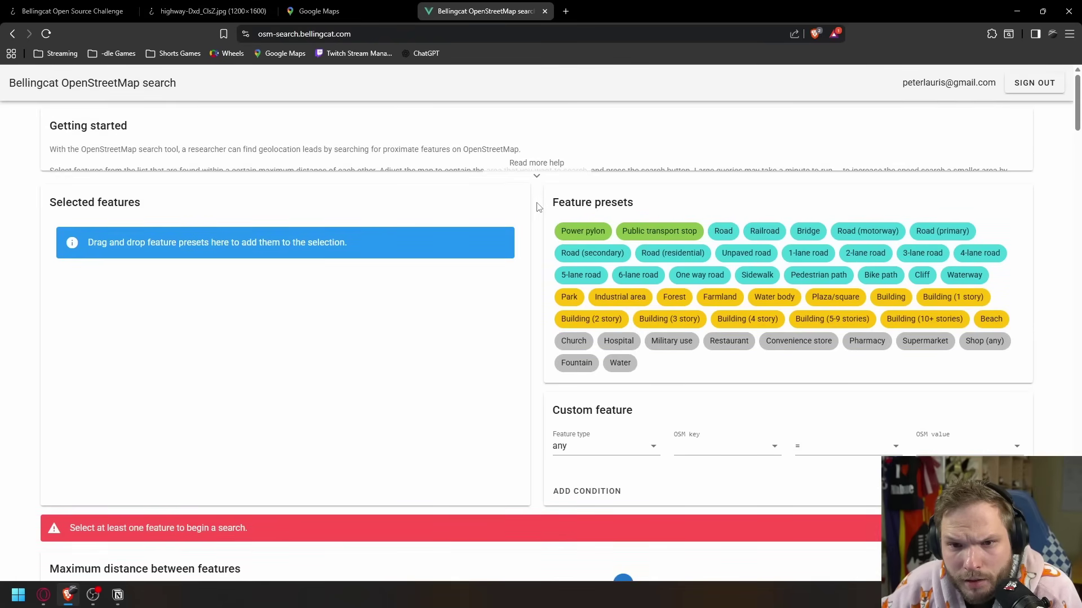
{"action": "scroll", "coordinate": [536, 207], "scroll_direction": "down", "scroll_amount": 2}
{"action": "scroll", "coordinate": [537, 205], "scroll_direction": "up", "scroll_amount": 2}
{"action": "scroll", "coordinate": [538, 203], "scroll_direction": "down", "scroll_amount": 1}
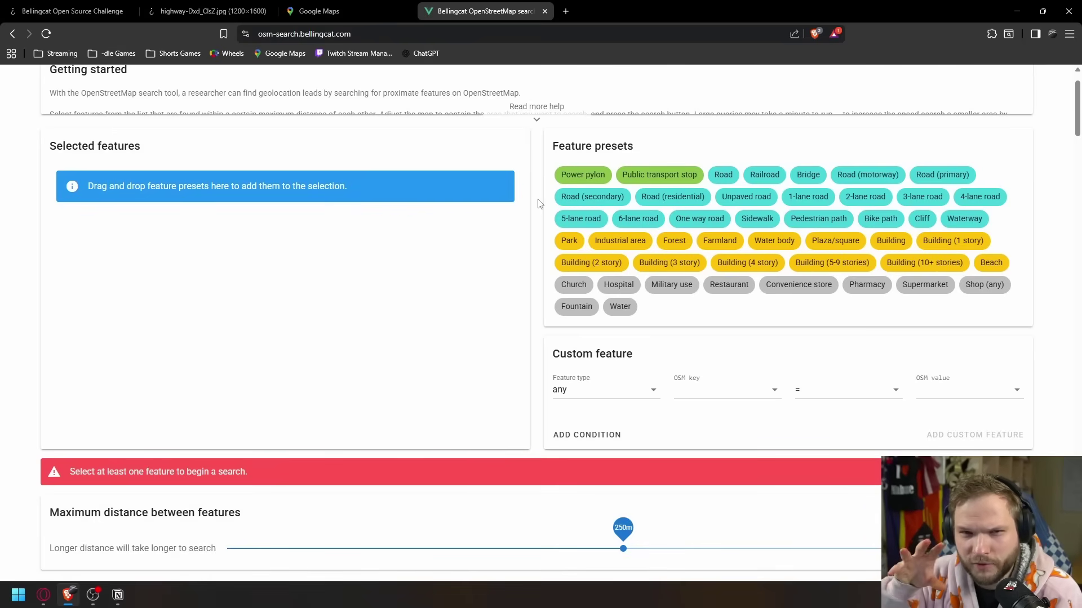
{"action": "left_click", "coordinate": [212, 12]}
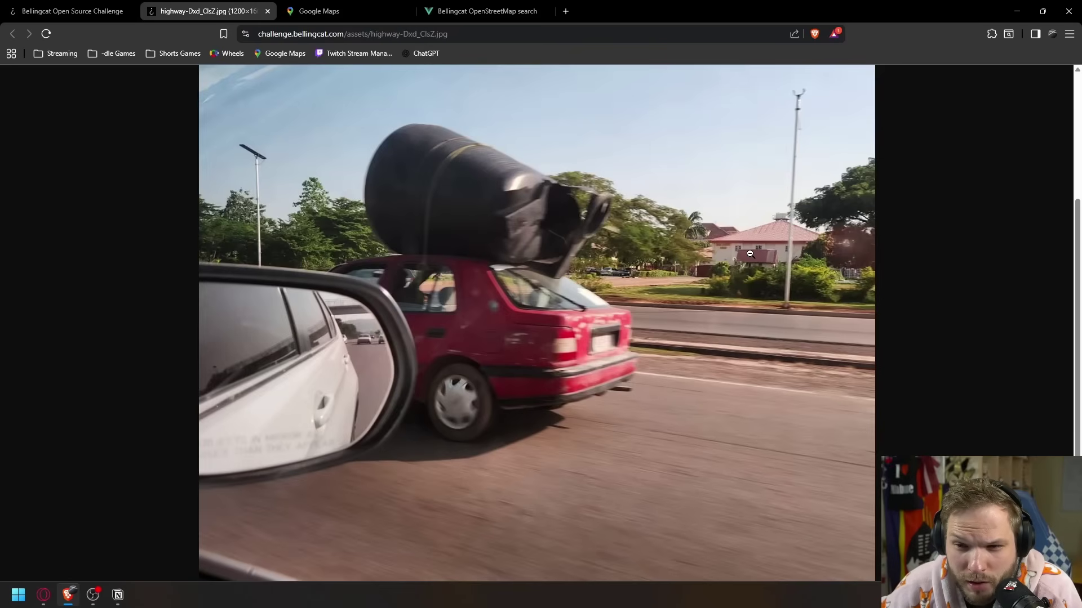
{"action": "key", "text": "ctrl+4"}
{"action": "left_click", "coordinate": [591, 263]}
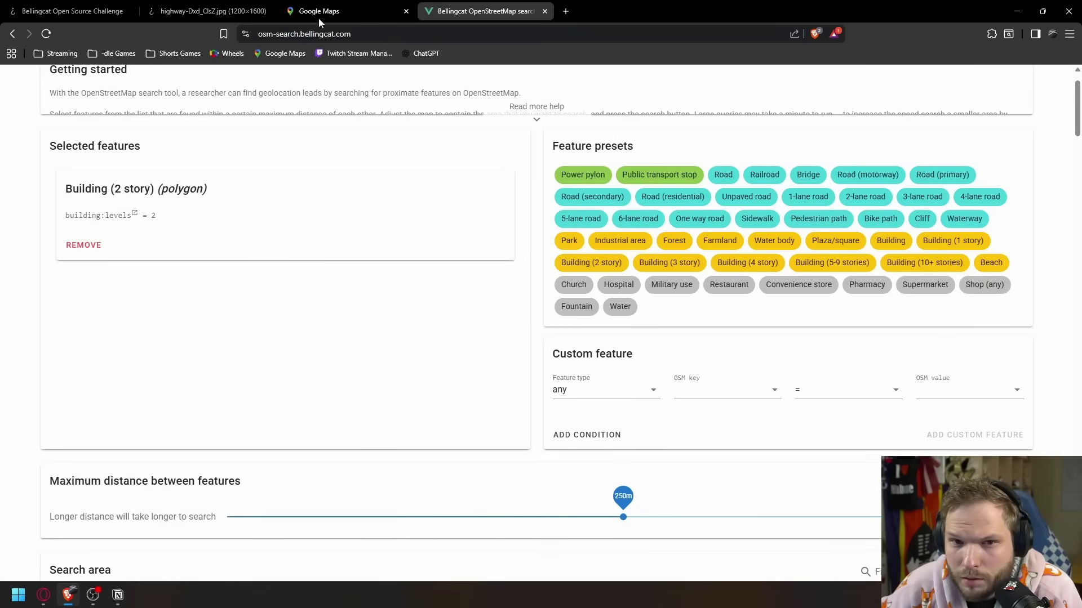
Step: Add Road (motorway) and Pedestrian path to the selected features
{"action": "left_click", "coordinate": [196, 13]}
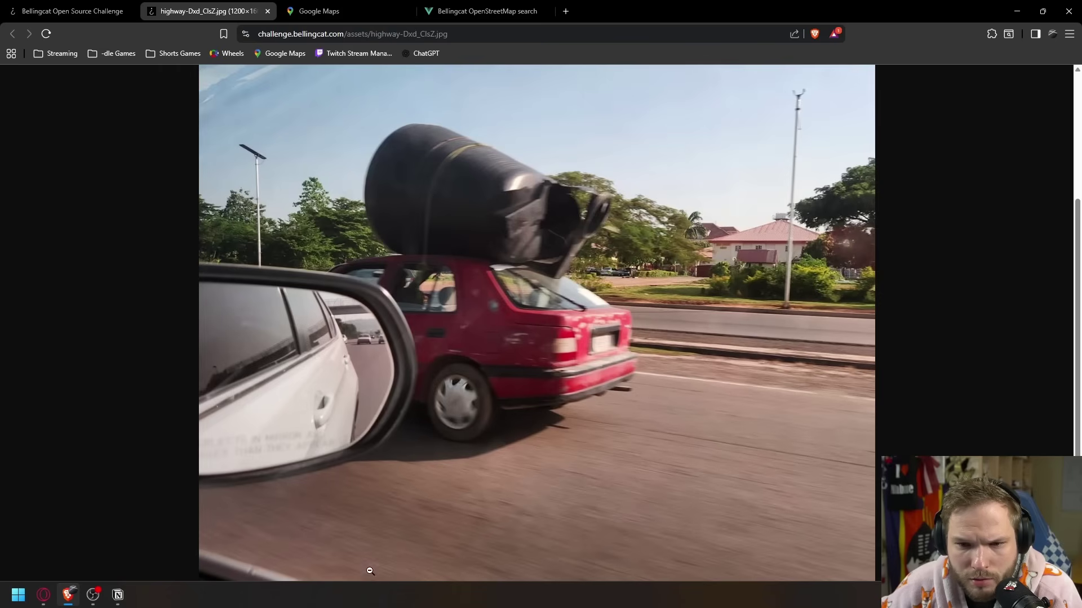
{"action": "left_click", "coordinate": [347, 7]}
{"action": "left_click", "coordinate": [487, 11]}
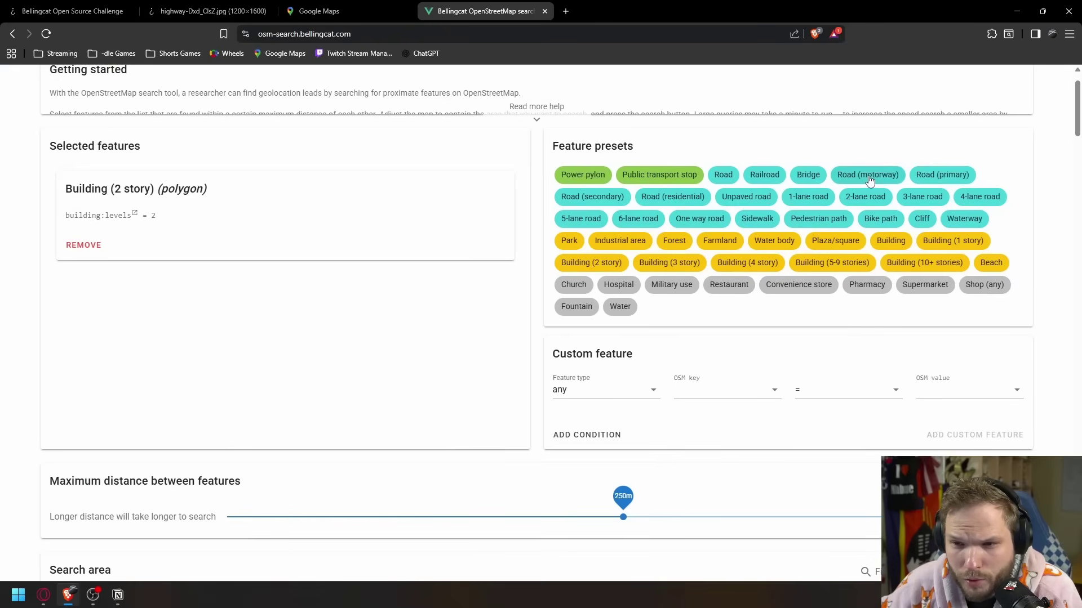
{"action": "left_click", "coordinate": [869, 178]}
{"action": "key", "text": "ctrl+2"}
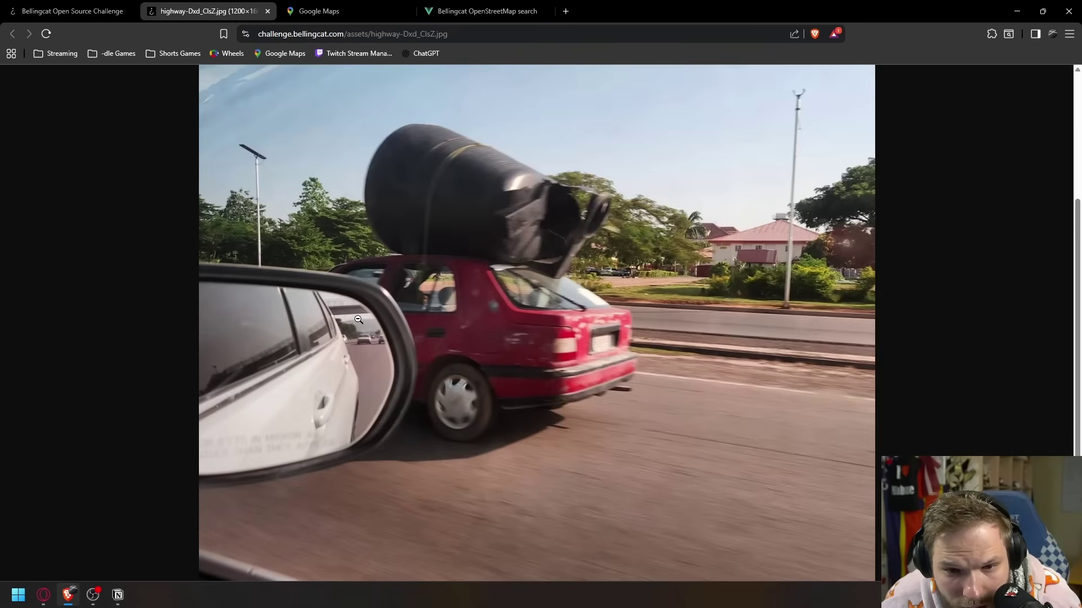
{"action": "left_click", "coordinate": [481, 16]}
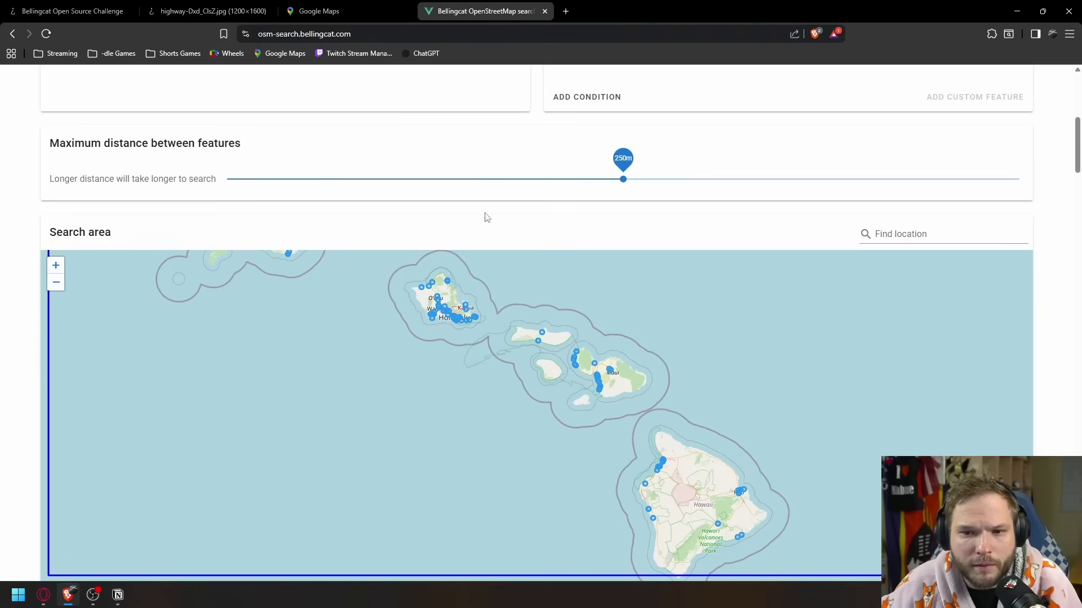
{"action": "scroll", "coordinate": [476, 282], "scroll_direction": "up", "scroll_amount": 2}
{"action": "scroll", "coordinate": [636, 315], "scroll_direction": "down", "scroll_amount": 2}
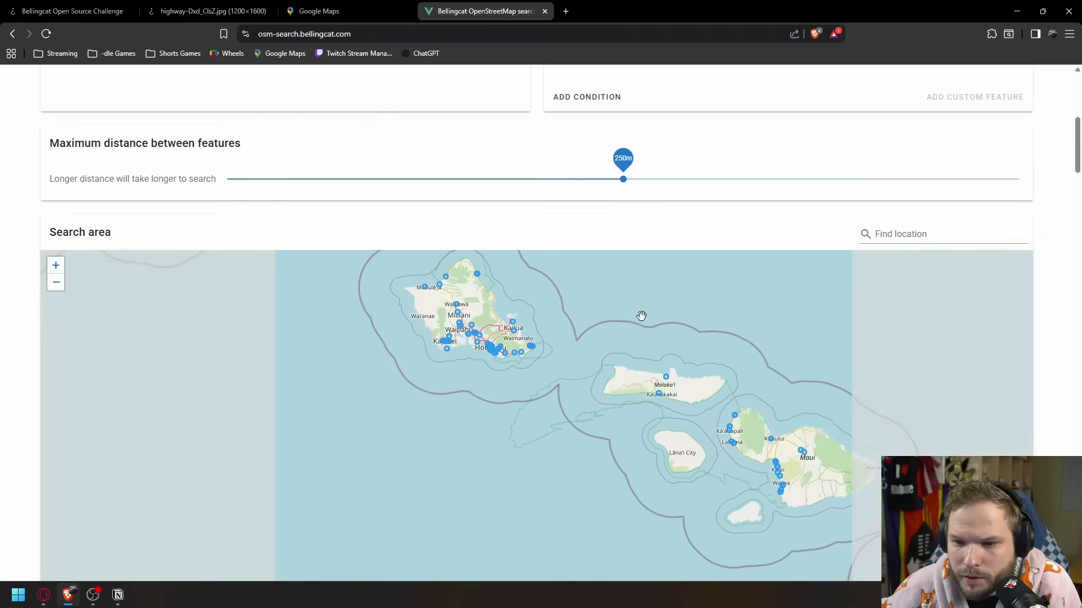
{"action": "scroll", "coordinate": [733, 236], "scroll_direction": "up", "scroll_amount": 7}
{"action": "left_click_drag", "start_coordinate": [818, 275], "coordinate": [344, 464]}
Step: Zoom the search map to Honolulu and set maximum distance to 181m
{"action": "scroll", "coordinate": [496, 355], "scroll_direction": "down", "scroll_amount": 10}
{"action": "scroll", "coordinate": [497, 355], "scroll_direction": "up", "scroll_amount": 5}
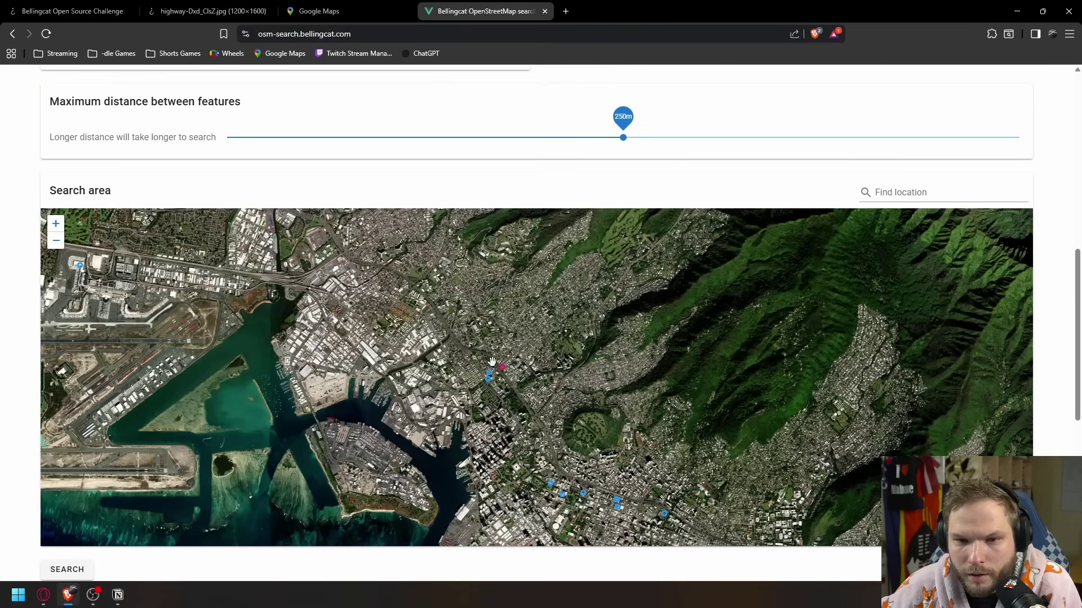
{"action": "scroll", "coordinate": [496, 355], "scroll_direction": "down", "scroll_amount": 4}
{"action": "scroll", "coordinate": [500, 377], "scroll_direction": "up", "scroll_amount": 1}
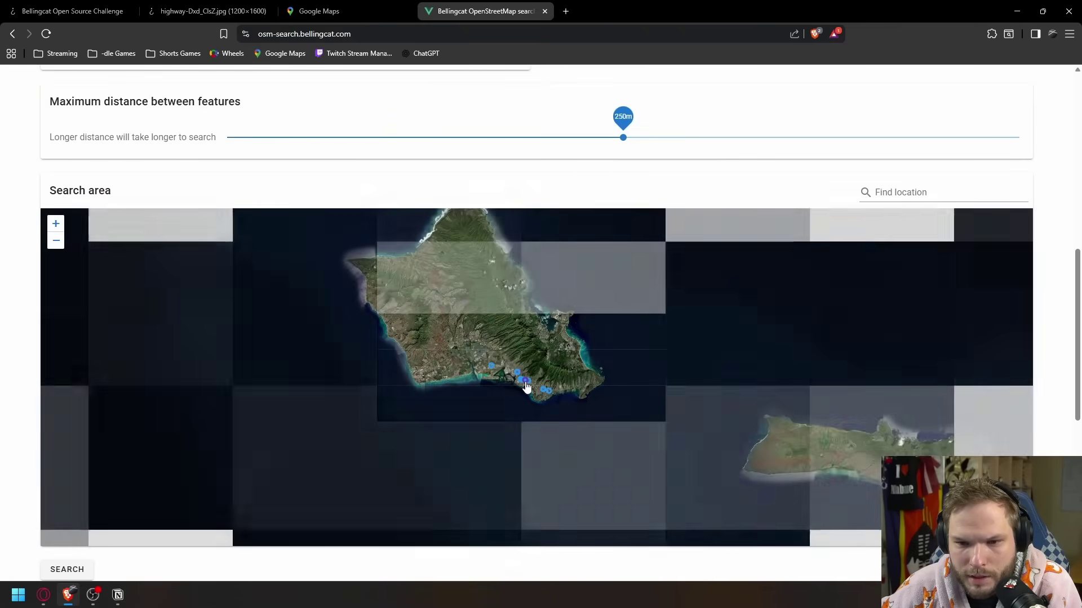
{"action": "scroll", "coordinate": [186, 208], "scroll_direction": "up", "scroll_amount": 9}
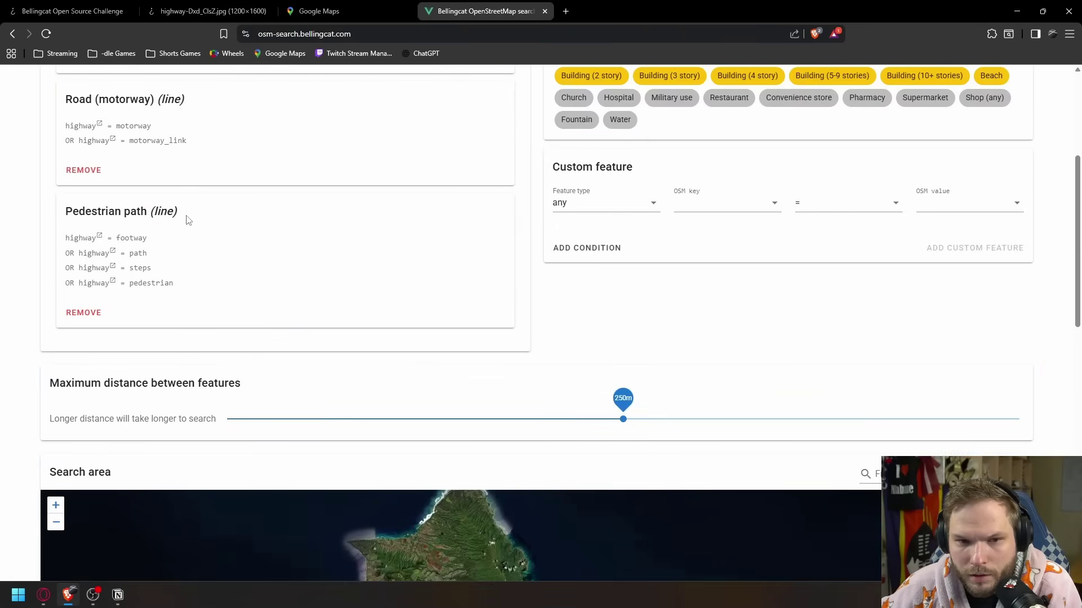
{"action": "scroll", "coordinate": [186, 228], "scroll_direction": "down", "scroll_amount": 8}
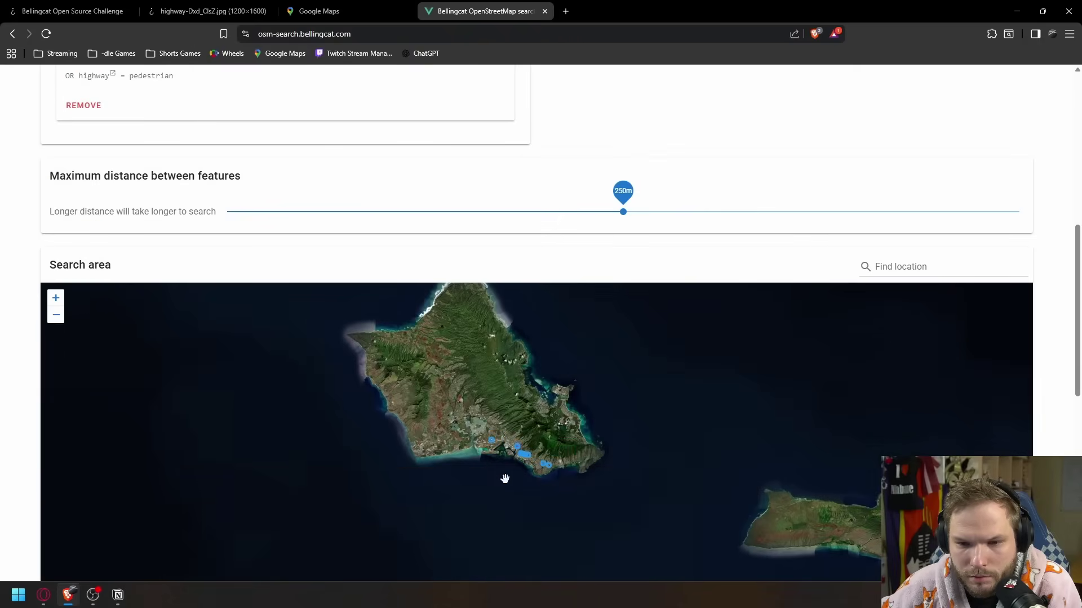
{"action": "scroll", "coordinate": [502, 478], "scroll_direction": "up", "scroll_amount": 4}
{"action": "scroll", "coordinate": [428, 373], "scroll_direction": "up", "scroll_amount": 2}
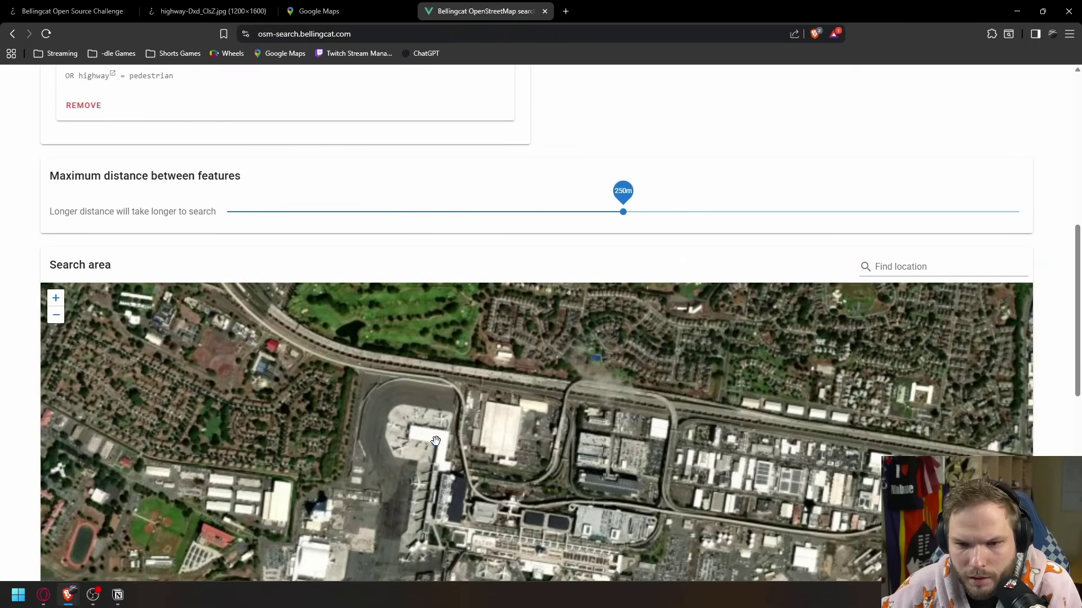
{"action": "scroll", "coordinate": [397, 410], "scroll_direction": "up", "scroll_amount": 2}
{"action": "left_click_drag", "start_coordinate": [397, 410], "coordinate": [445, 378]}
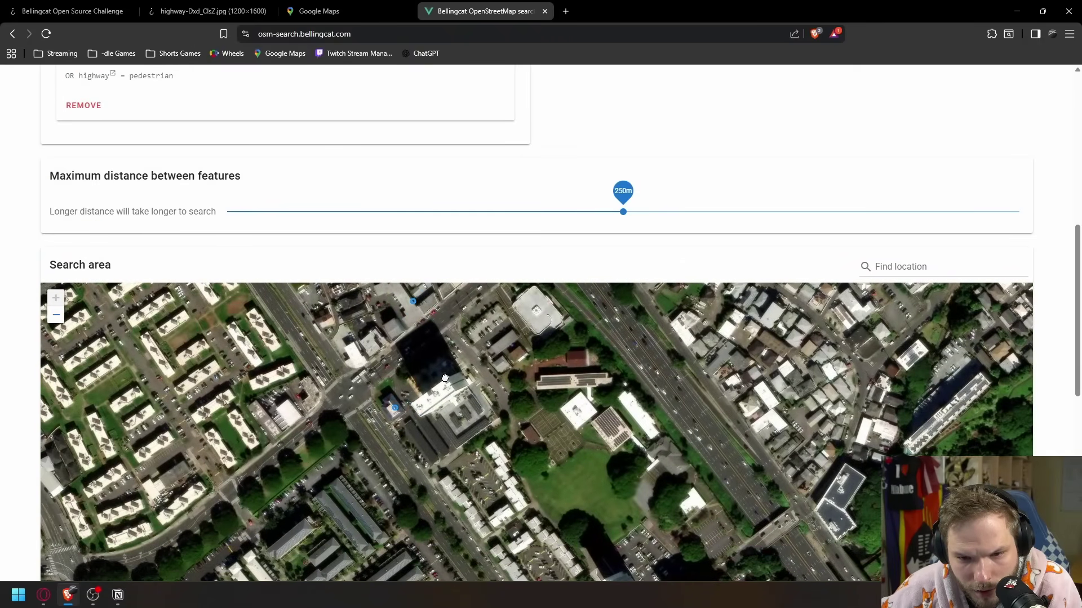
{"action": "scroll", "coordinate": [399, 375], "scroll_direction": "down", "scroll_amount": 4}
{"action": "left_click_drag", "start_coordinate": [623, 211], "coordinate": [425, 223]}
{"action": "scroll", "coordinate": [1048, 258], "scroll_direction": "down", "scroll_amount": 5}
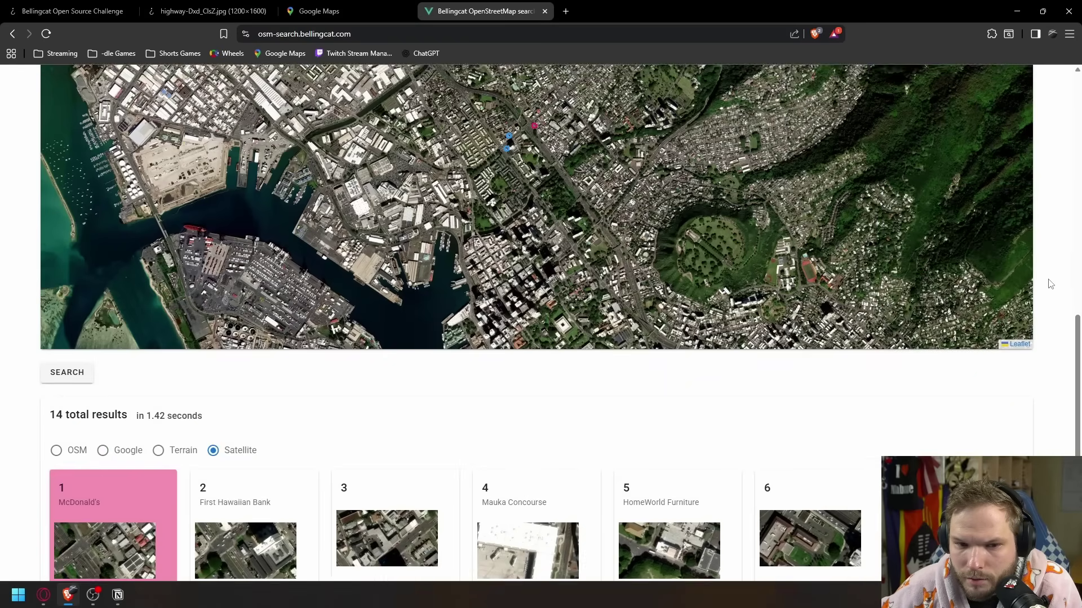
{"action": "scroll", "coordinate": [1048, 282], "scroll_direction": "up", "scroll_amount": 11}
{"action": "scroll", "coordinate": [1050, 283], "scroll_direction": "down", "scroll_amount": 8}
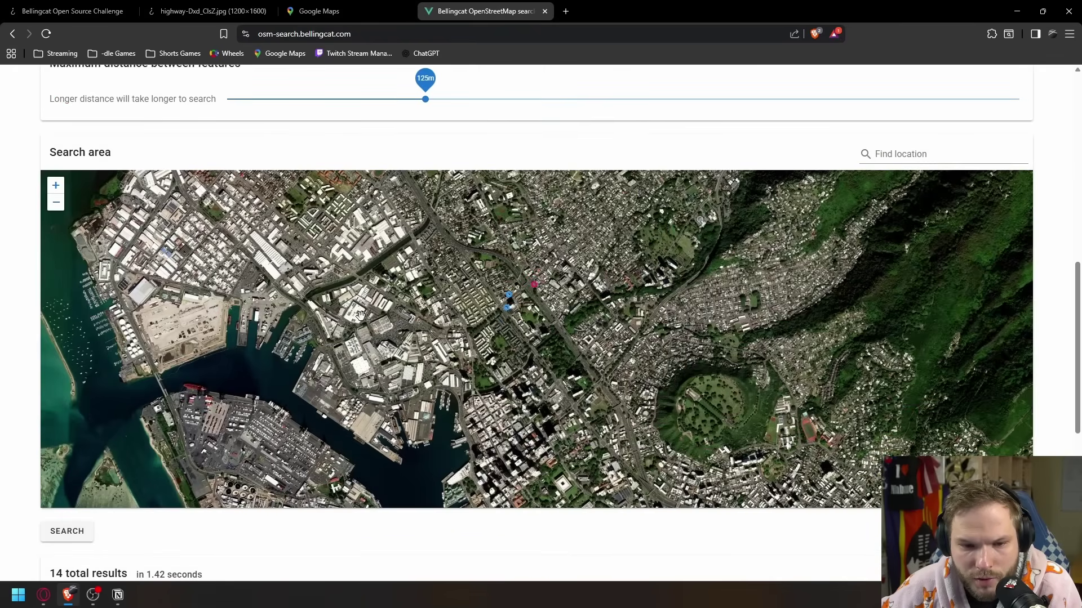
{"action": "left_click", "coordinate": [65, 532]}
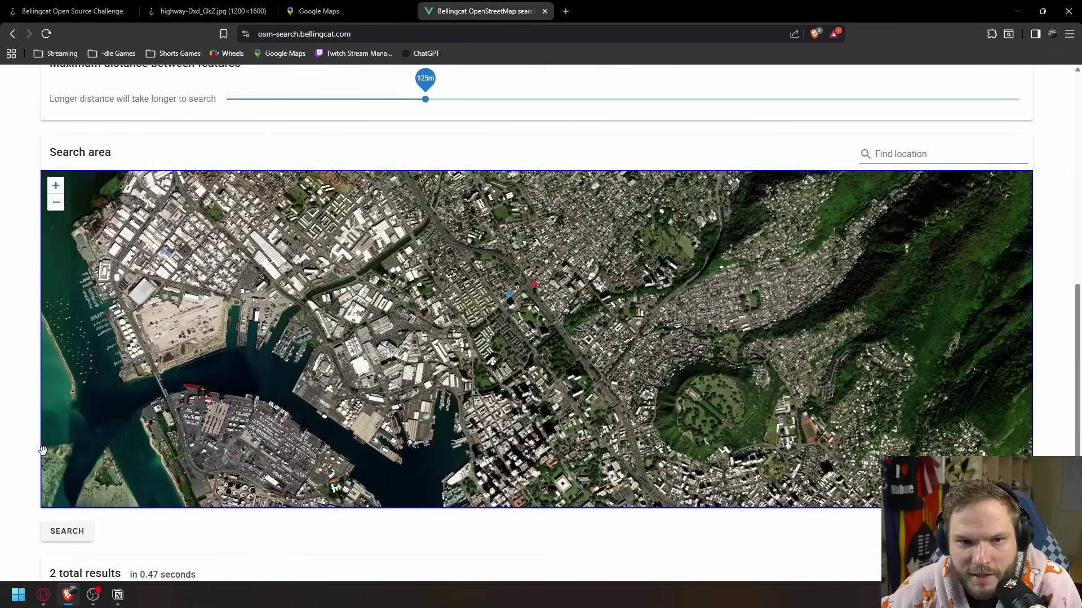
{"action": "scroll", "coordinate": [380, 365], "scroll_direction": "down", "scroll_amount": 2}
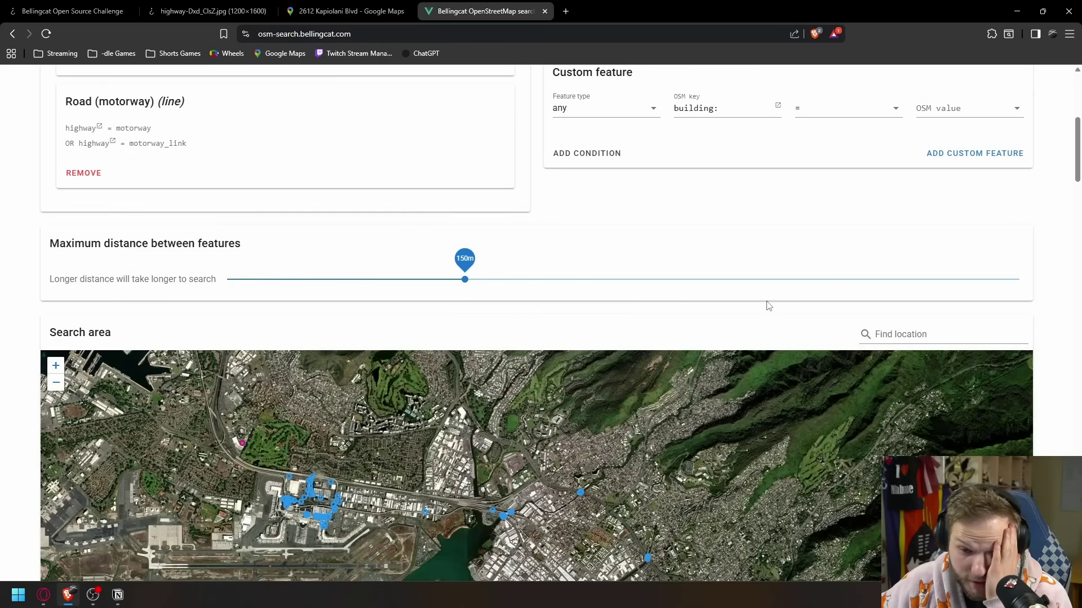
{"action": "scroll", "coordinate": [998, 236], "scroll_direction": "down", "scroll_amount": 3}
{"action": "left_click_drag", "start_coordinate": [700, 462], "coordinate": [599, 355]}
{"action": "left_click_drag", "start_coordinate": [655, 400], "coordinate": [569, 361]}
{"action": "left_click_drag", "start_coordinate": [682, 445], "coordinate": [628, 425]}
{"action": "scroll", "coordinate": [628, 424], "scroll_direction": "down", "scroll_amount": 1}
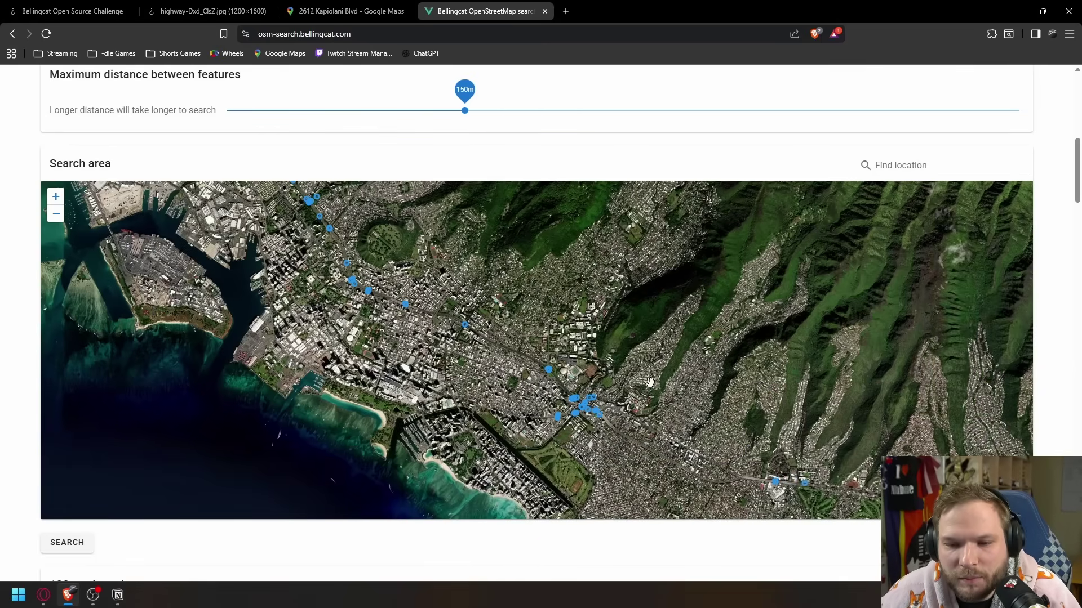
{"action": "scroll", "coordinate": [725, 433], "scroll_direction": "down", "scroll_amount": 1}
{"action": "left_click_drag", "start_coordinate": [725, 432], "coordinate": [593, 380]}
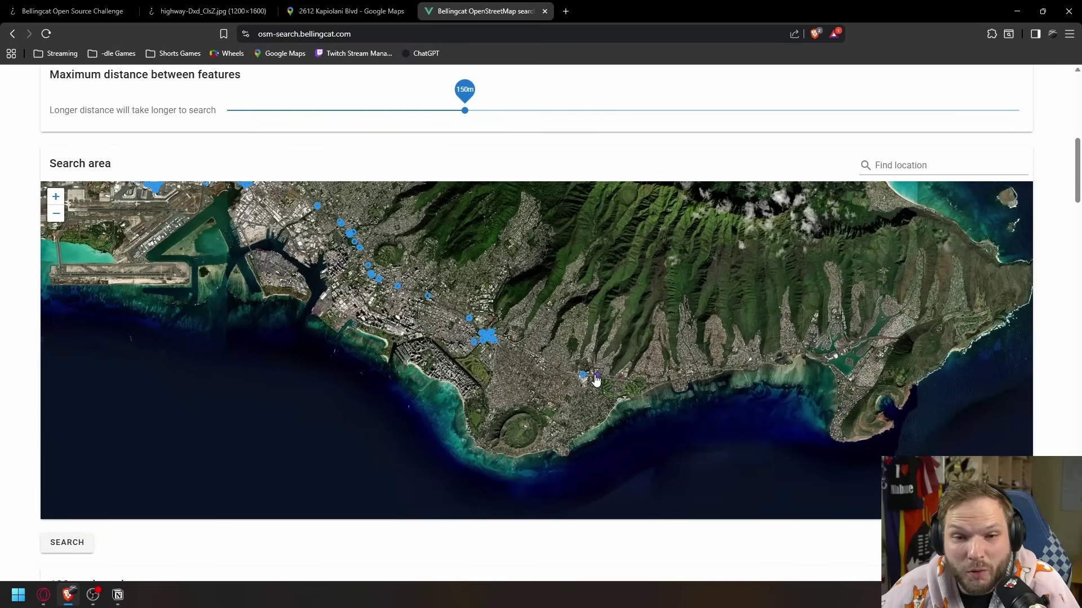
{"action": "left_click", "coordinate": [200, 11]}
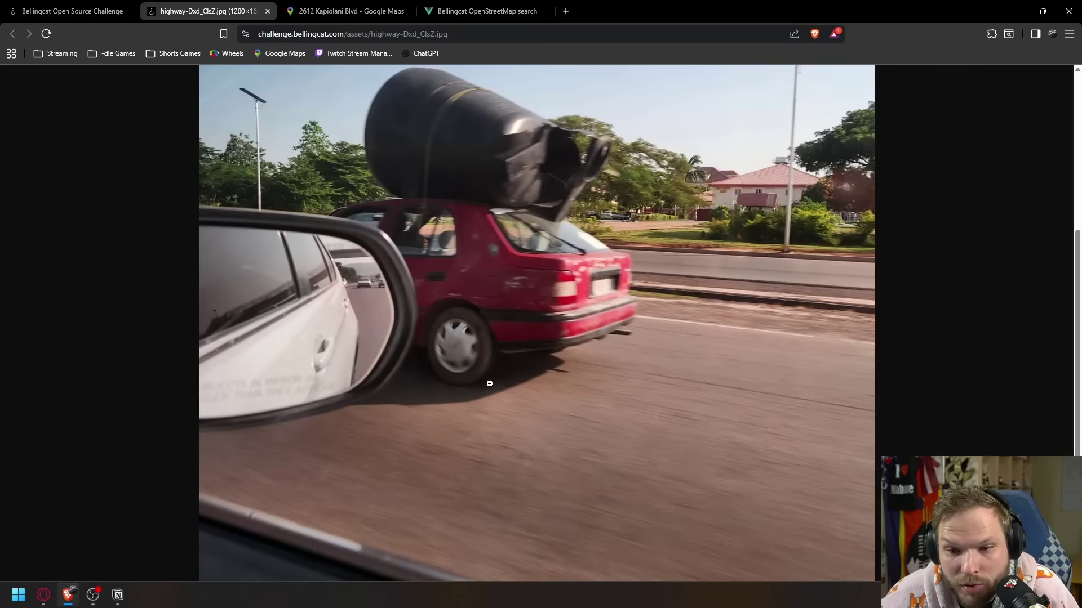
{"action": "left_click", "coordinate": [639, 371]}
{"action": "left_click", "coordinate": [498, 18]}
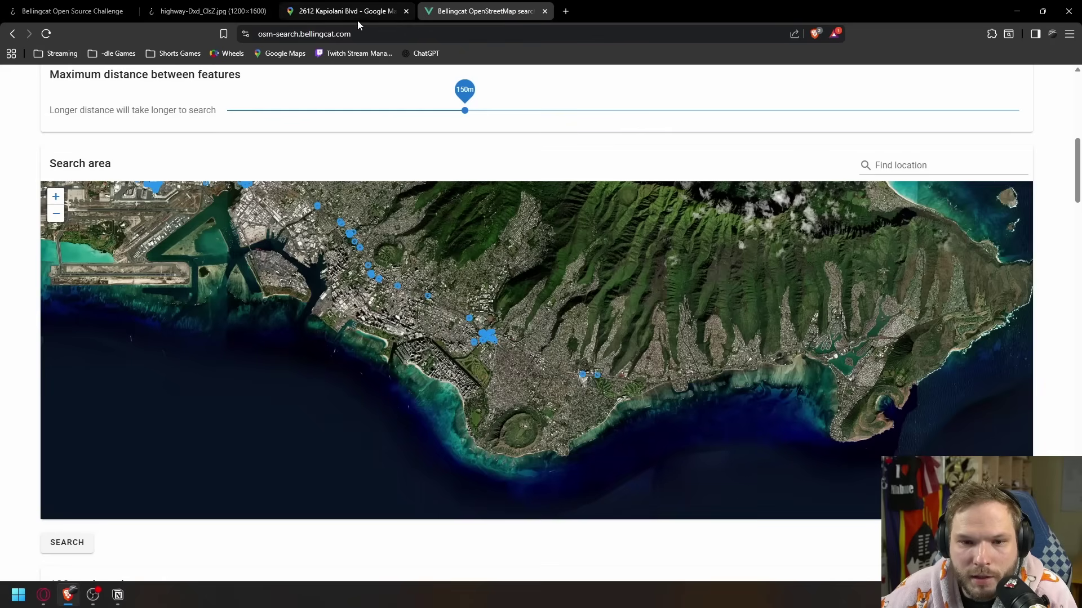
{"action": "scroll", "coordinate": [43, 219], "scroll_direction": "up", "scroll_amount": 2}
{"action": "scroll", "coordinate": [12, 256], "scroll_direction": "down", "scroll_amount": 3}
{"action": "scroll", "coordinate": [202, 222], "scroll_direction": "down", "scroll_amount": 3}
{"action": "scroll", "coordinate": [23, 372], "scroll_direction": "up", "scroll_amount": 8}
Step: Set the custom feature's first condition to highway = footway
{"action": "left_click", "coordinate": [680, 334]}
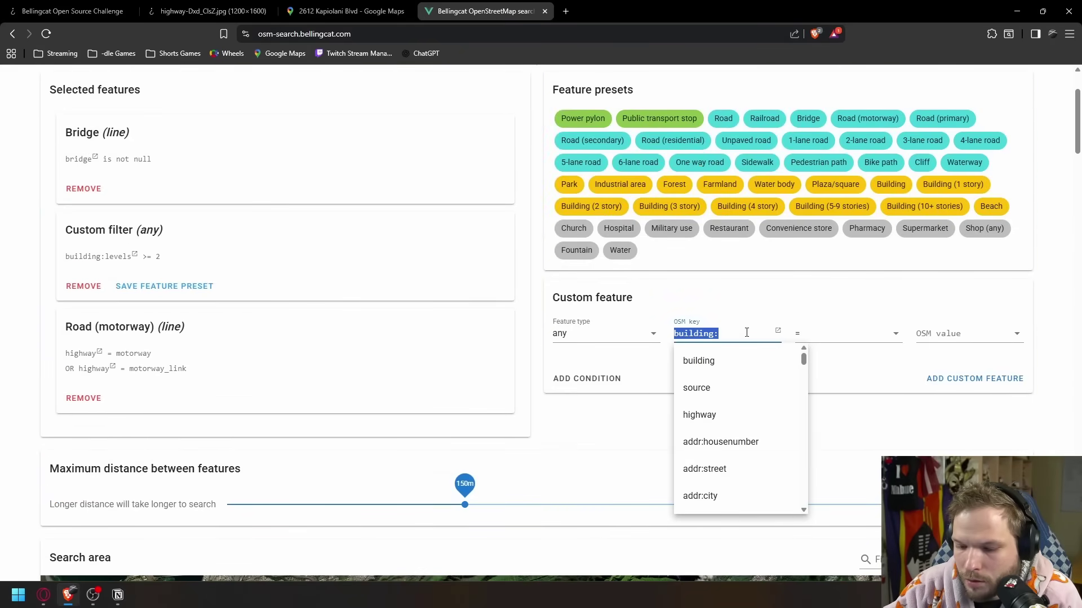
{"action": "type", "text": "hig"}
{"action": "left_click", "coordinate": [748, 361]}
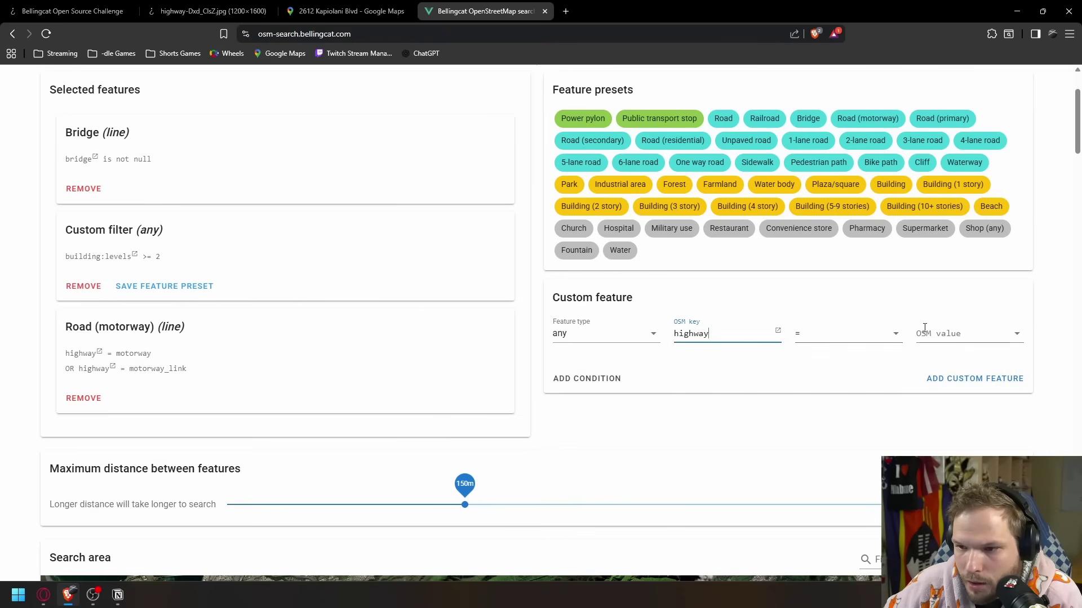
{"action": "left_click", "coordinate": [927, 334]}
{"action": "left_click", "coordinate": [965, 422]}
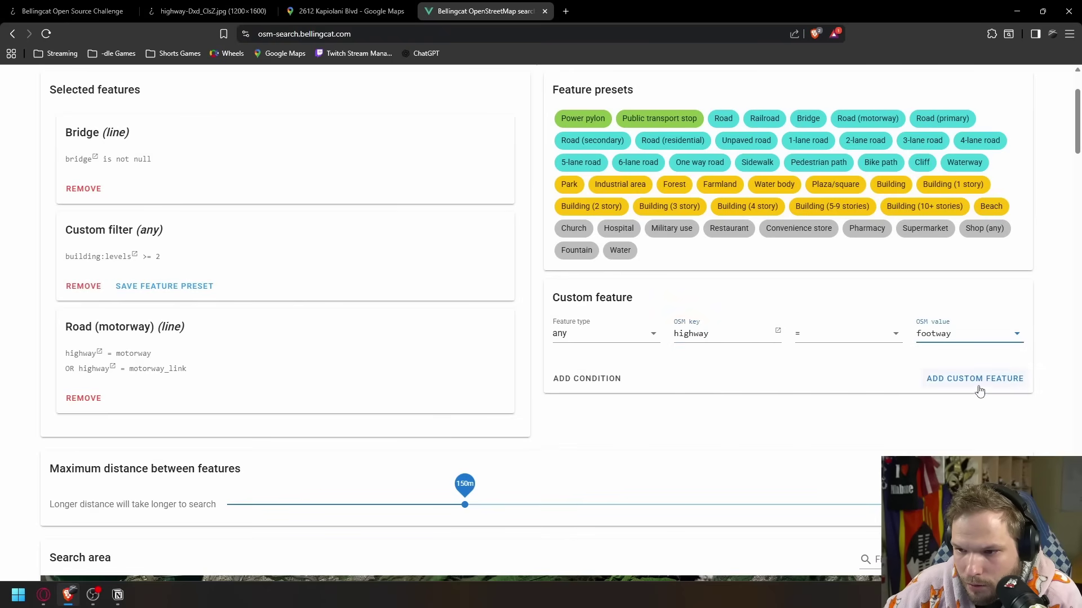
Step: Add a bridge = yes condition and add the custom feature to selected features
{"action": "left_click", "coordinate": [587, 378]}
{"action": "left_click", "coordinate": [718, 387]}
{"action": "type", "text": "bri"}
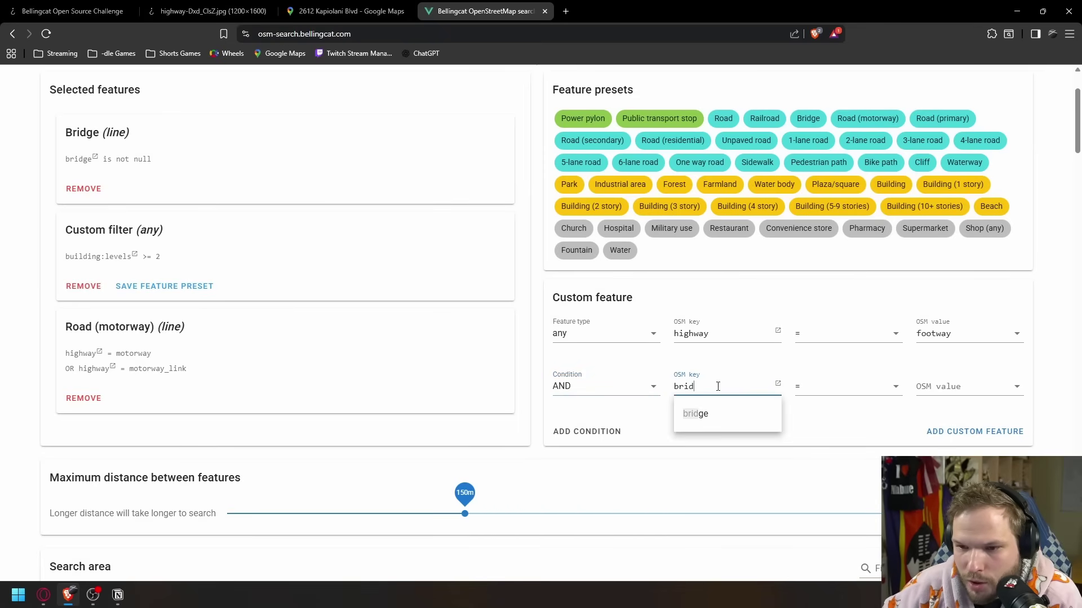
{"action": "type", "text": "d"}
{"action": "left_click", "coordinate": [720, 423]}
{"action": "left_click", "coordinate": [957, 387]}
{"action": "left_click", "coordinate": [933, 413]}
{"action": "left_click", "coordinate": [974, 431]}
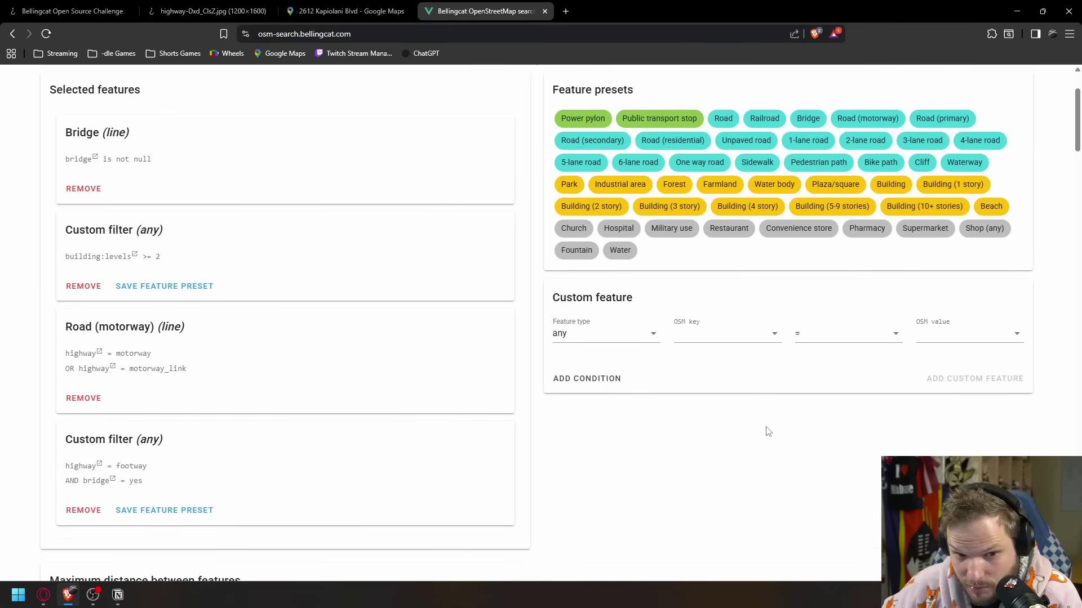
Step: Pan around the 49 Oahu results on the map, then bring back the highway photo
{"action": "scroll", "coordinate": [473, 402], "scroll_direction": "down", "scroll_amount": 10}
{"action": "scroll", "coordinate": [553, 286], "scroll_direction": "up", "scroll_amount": 5}
{"action": "scroll", "coordinate": [552, 287], "scroll_direction": "up", "scroll_amount": 8}
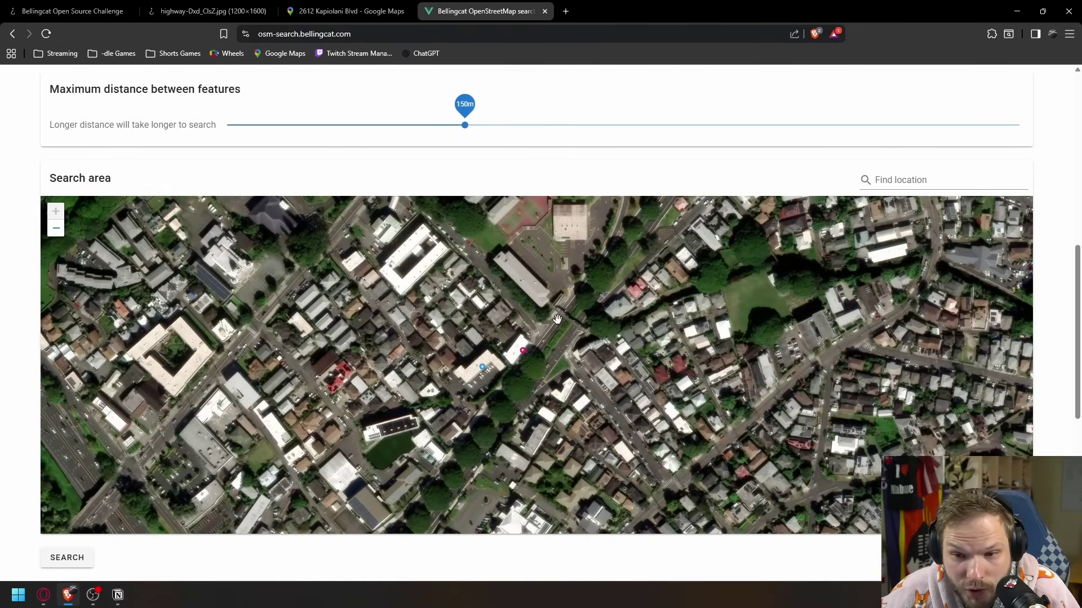
{"action": "scroll", "coordinate": [565, 337], "scroll_direction": "down", "scroll_amount": 3}
{"action": "scroll", "coordinate": [467, 255], "scroll_direction": "up", "scroll_amount": 3}
{"action": "left_click_drag", "start_coordinate": [467, 254], "coordinate": [475, 293]}
{"action": "left_click_drag", "start_coordinate": [434, 346], "coordinate": [438, 252]}
{"action": "left_click_drag", "start_coordinate": [783, 223], "coordinate": [498, 416]}
{"action": "scroll", "coordinate": [498, 416], "scroll_direction": "down", "scroll_amount": 1}
{"action": "scroll", "coordinate": [498, 417], "scroll_direction": "down", "scroll_amount": 4}
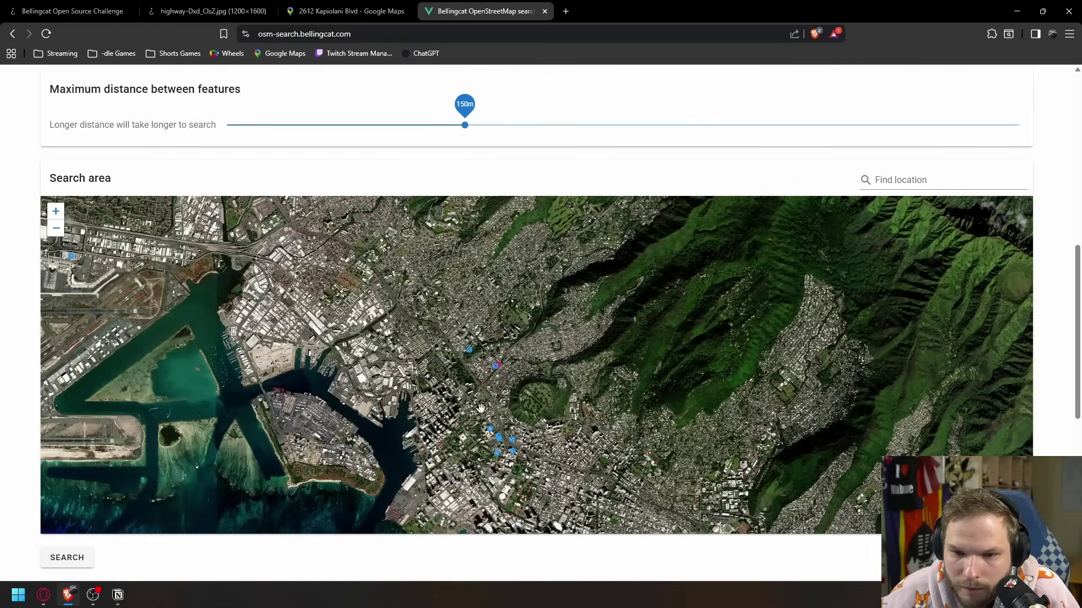
{"action": "left_click", "coordinate": [208, 12]}
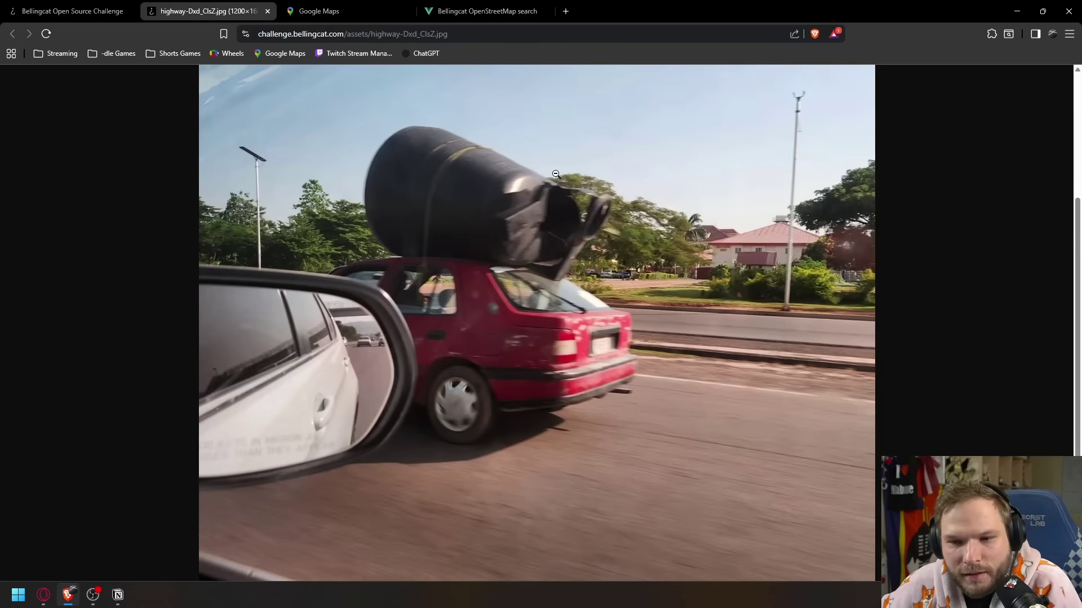
{"action": "scroll", "coordinate": [632, 298], "scroll_direction": "up", "scroll_amount": 1}
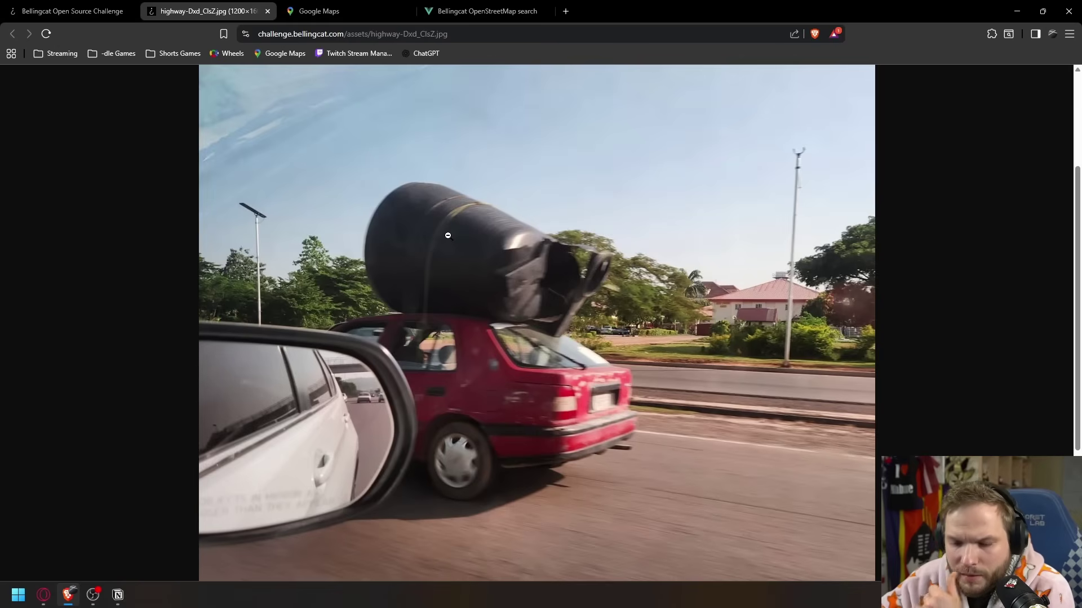
Step: Back in the OSM search, centre the search map on the Accra coast and run the search
{"action": "left_click", "coordinate": [461, 13]}
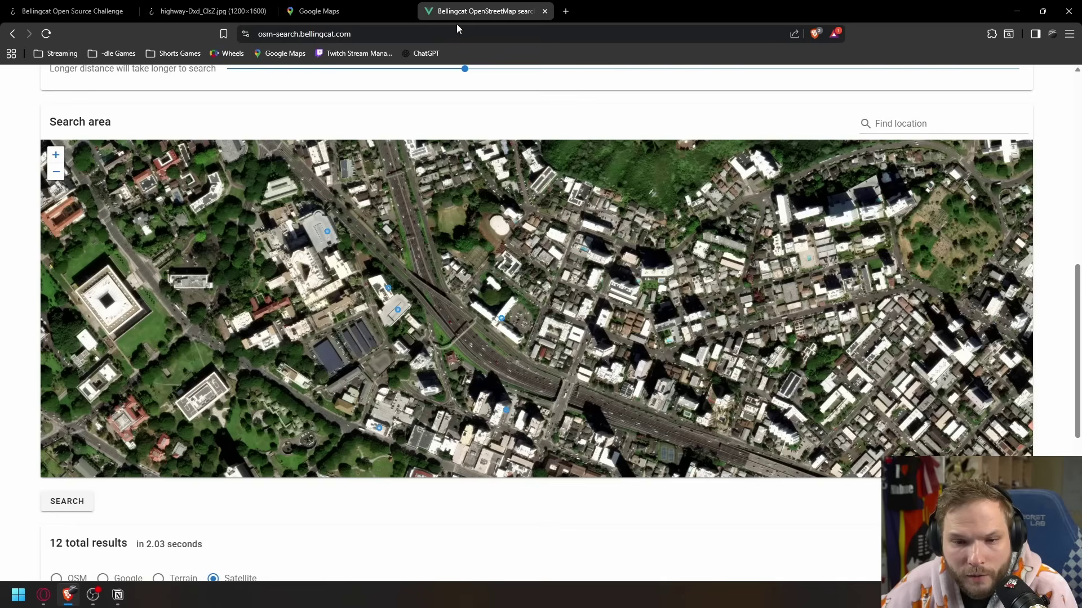
{"action": "scroll", "coordinate": [23, 276], "scroll_direction": "up", "scroll_amount": 9}
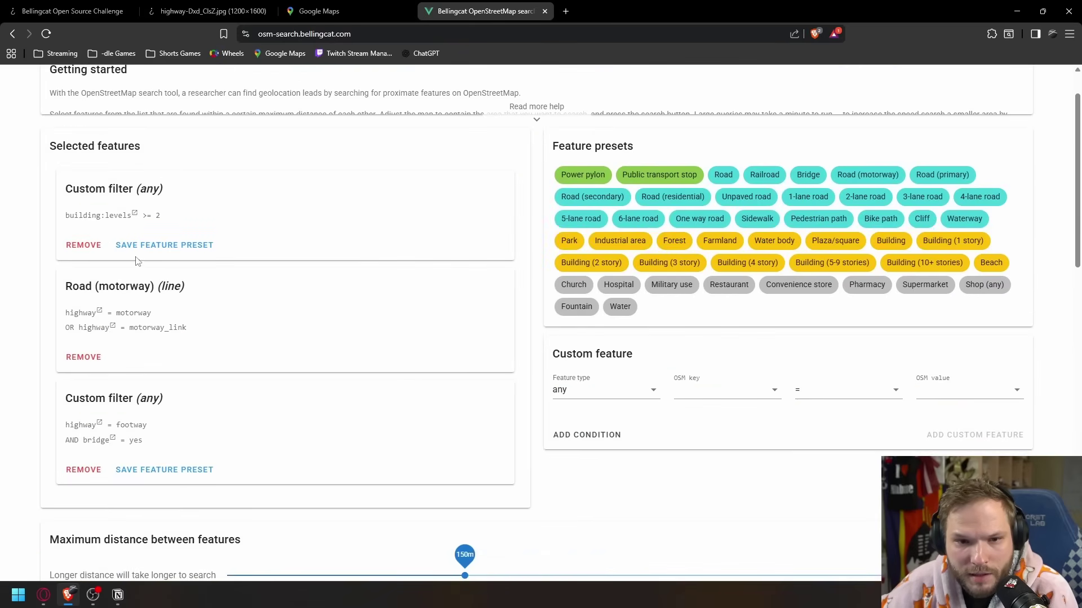
{"action": "scroll", "coordinate": [31, 366], "scroll_direction": "down", "scroll_amount": 4}
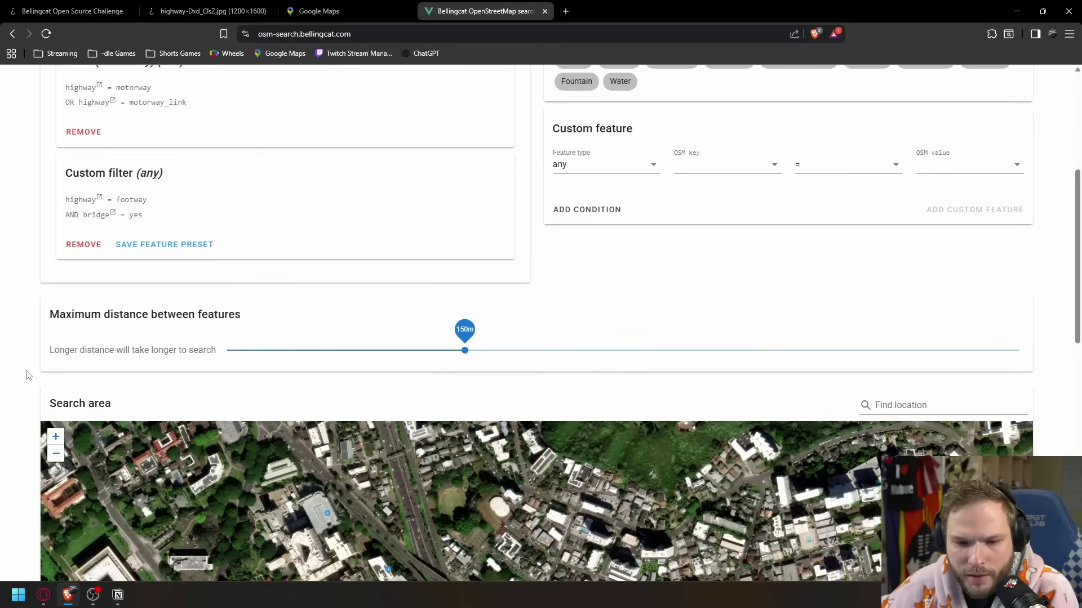
{"action": "scroll", "coordinate": [770, 244], "scroll_direction": "down", "scroll_amount": 5}
{"action": "scroll", "coordinate": [736, 309], "scroll_direction": "down", "scroll_amount": 3}
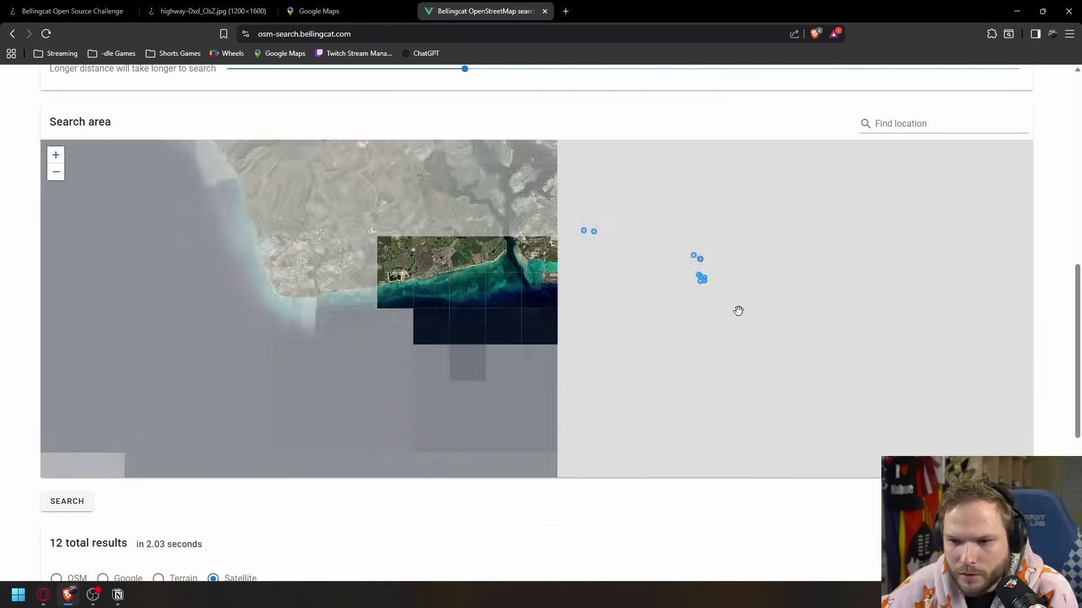
{"action": "scroll", "coordinate": [635, 345], "scroll_direction": "down", "scroll_amount": 5}
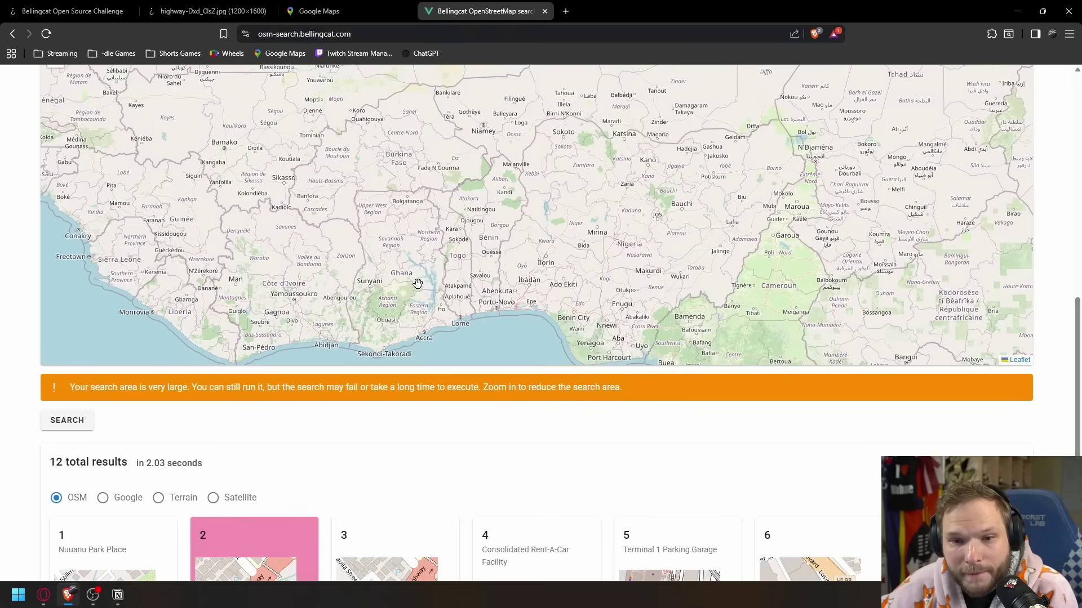
{"action": "scroll", "coordinate": [418, 283], "scroll_direction": "up", "scroll_amount": 2}
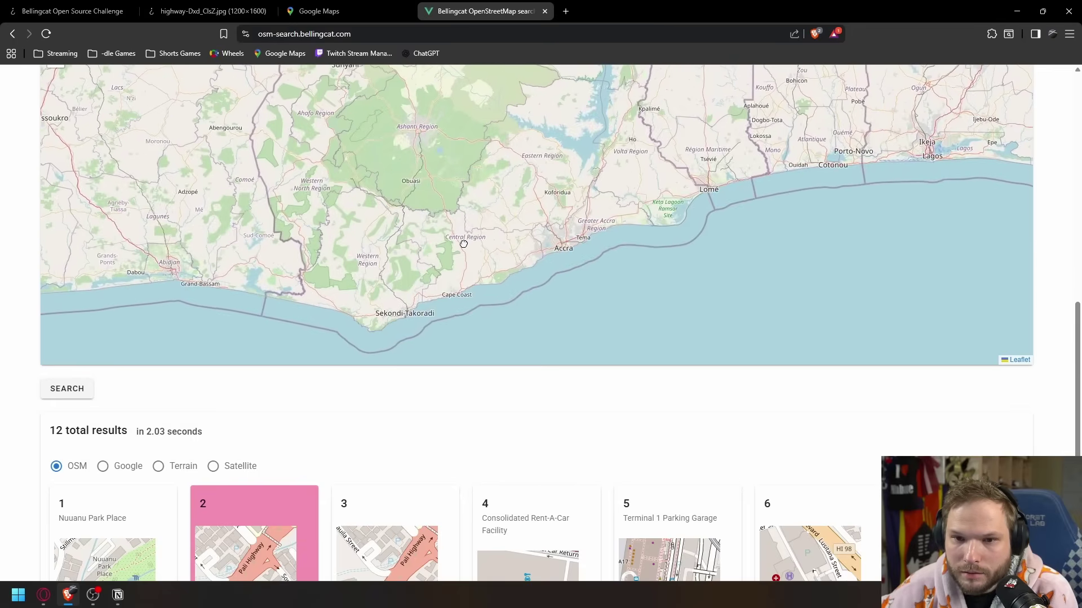
{"action": "scroll", "coordinate": [574, 228], "scroll_direction": "up", "scroll_amount": 2}
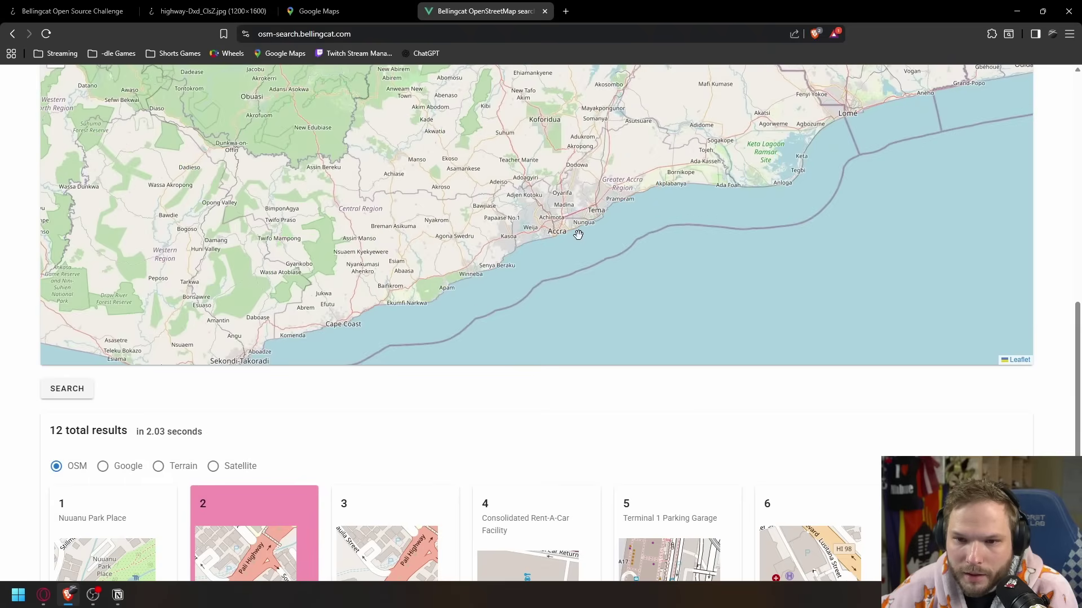
{"action": "left_click_drag", "start_coordinate": [574, 239], "coordinate": [567, 220]}
{"action": "left_click", "coordinate": [68, 391]}
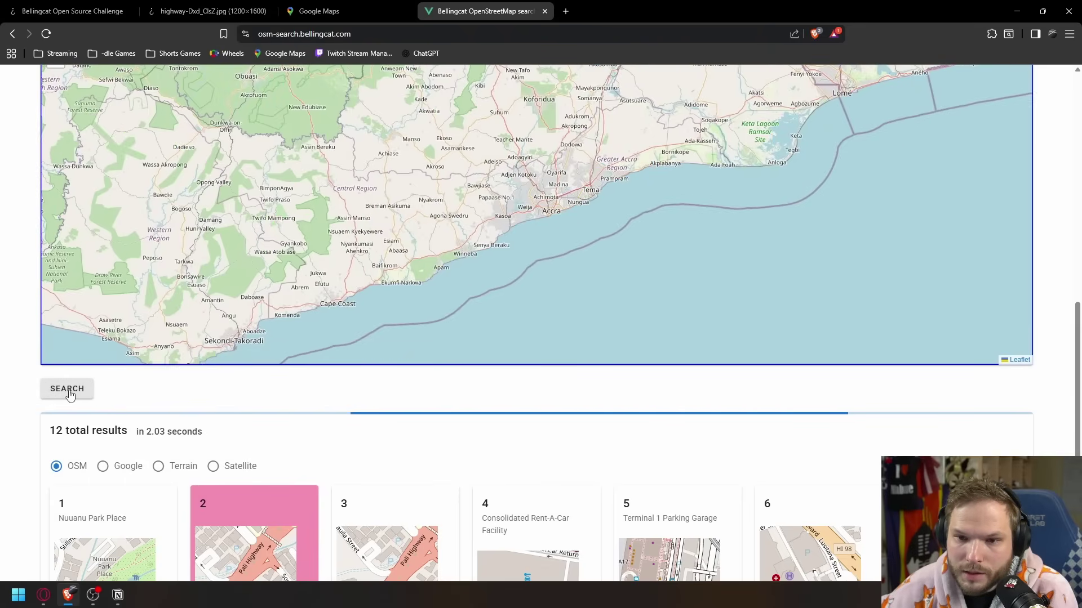
Step: Pan the search-area map east toward Benin and Nigeria
{"action": "scroll", "coordinate": [12, 459], "scroll_direction": "up", "scroll_amount": 2}
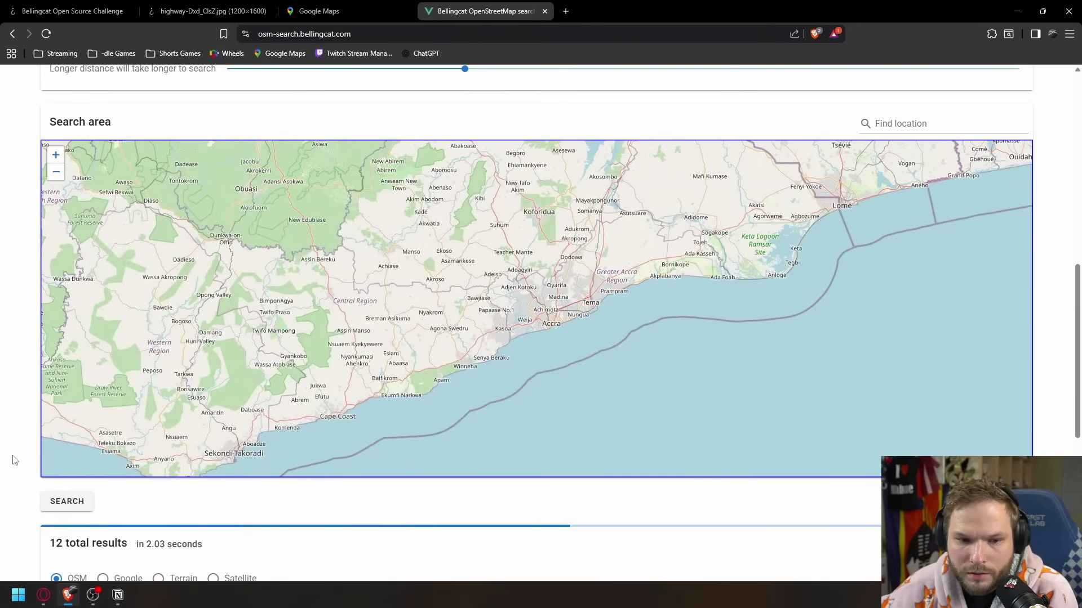
{"action": "scroll", "coordinate": [14, 461], "scroll_direction": "down", "scroll_amount": 3}
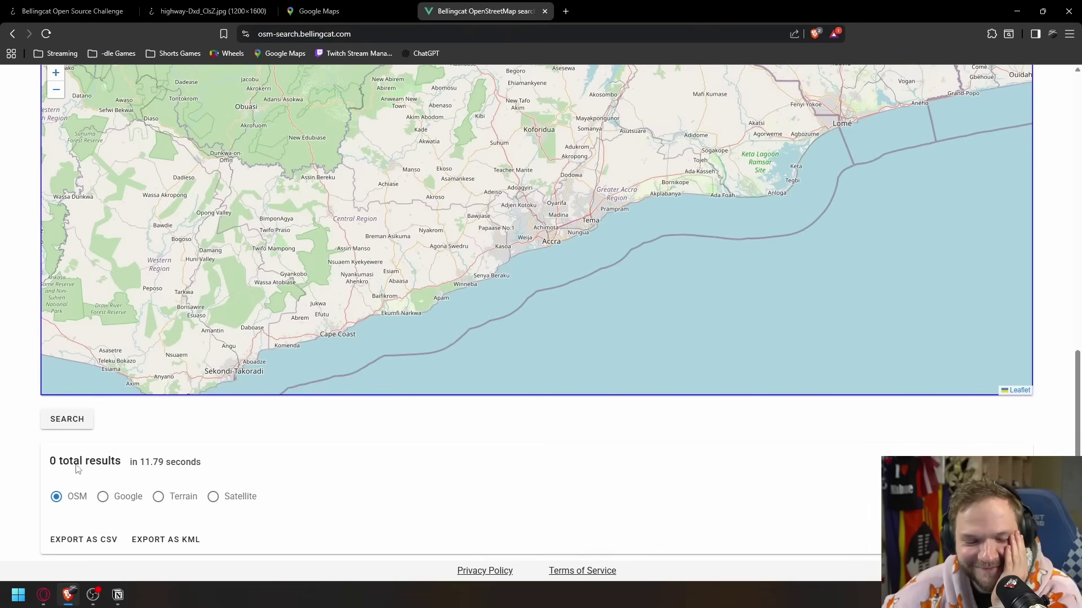
{"action": "scroll", "coordinate": [434, 464], "scroll_direction": "up", "scroll_amount": 3}
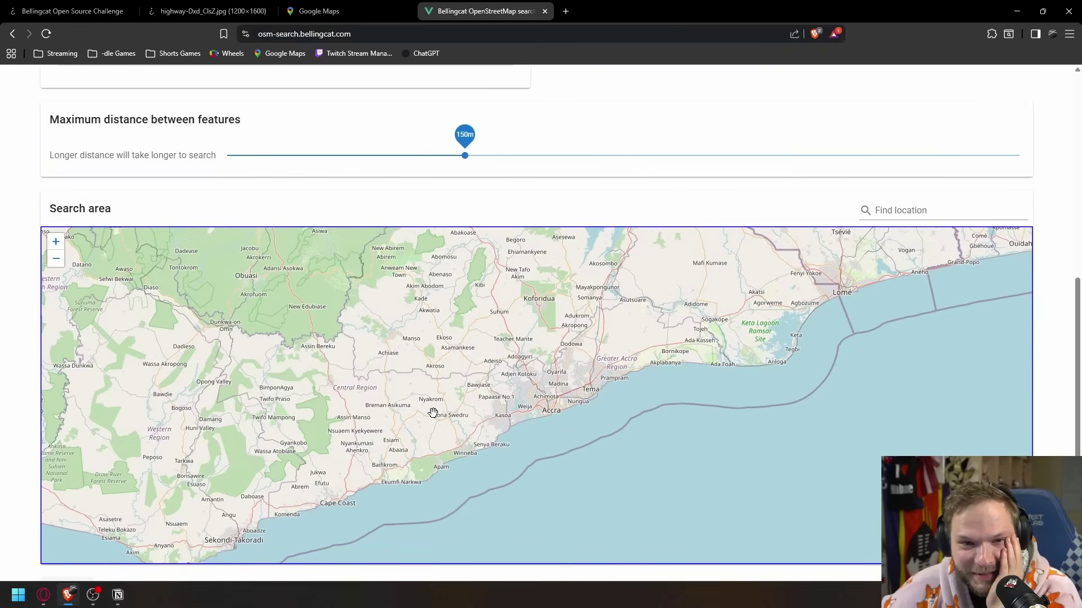
{"action": "scroll", "coordinate": [13, 304], "scroll_direction": "up", "scroll_amount": 7}
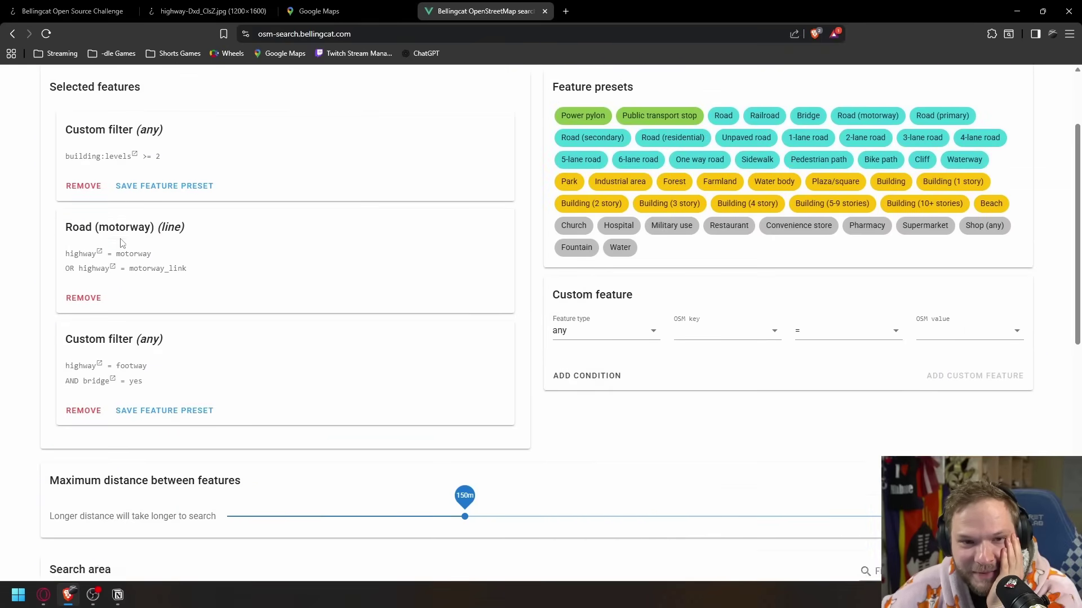
{"action": "scroll", "coordinate": [121, 243], "scroll_direction": "down", "scroll_amount": 7}
{"action": "scroll", "coordinate": [523, 359], "scroll_direction": "down", "scroll_amount": 3}
{"action": "left_click_drag", "start_coordinate": [786, 367], "coordinate": [529, 391]}
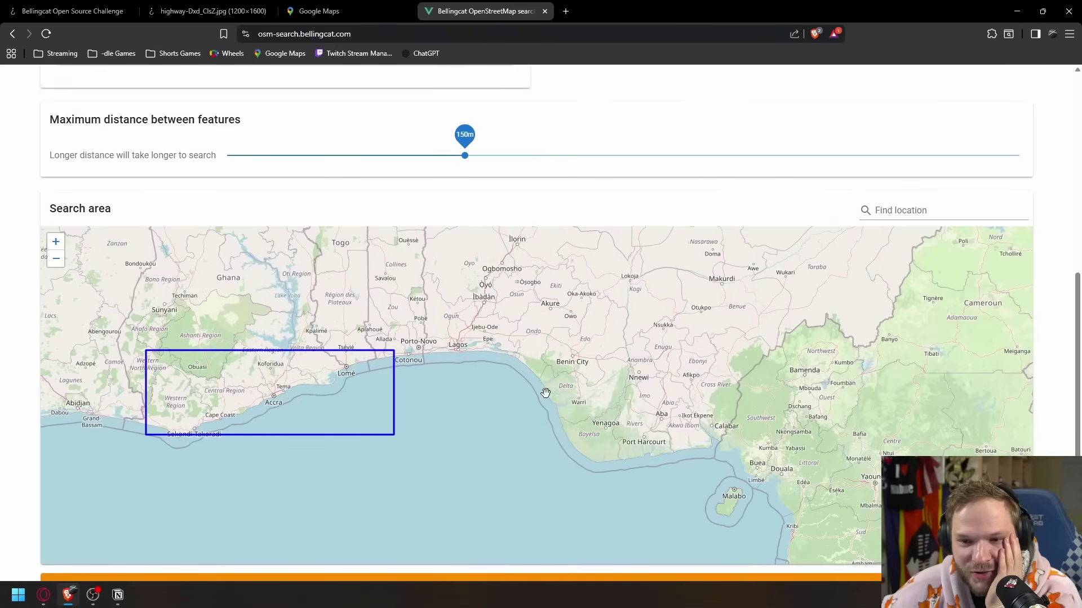
{"action": "left_click_drag", "start_coordinate": [606, 389], "coordinate": [511, 497]}
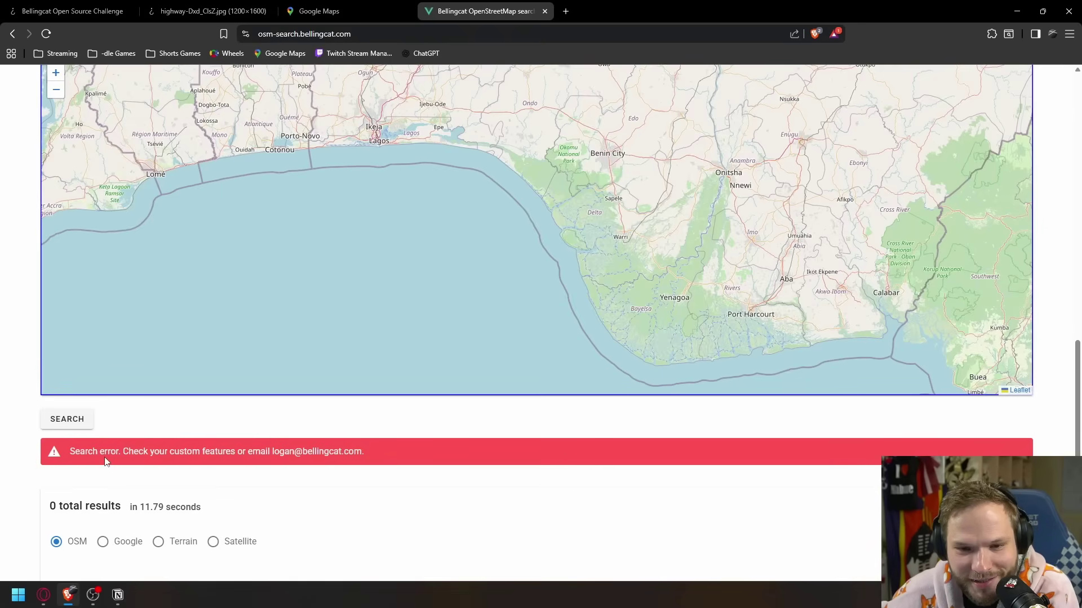
{"action": "scroll", "coordinate": [7, 478], "scroll_direction": "up", "scroll_amount": 5}
{"action": "scroll", "coordinate": [7, 478], "scroll_direction": "down", "scroll_amount": 5}
{"action": "scroll", "coordinate": [519, 355], "scroll_direction": "up", "scroll_amount": 2}
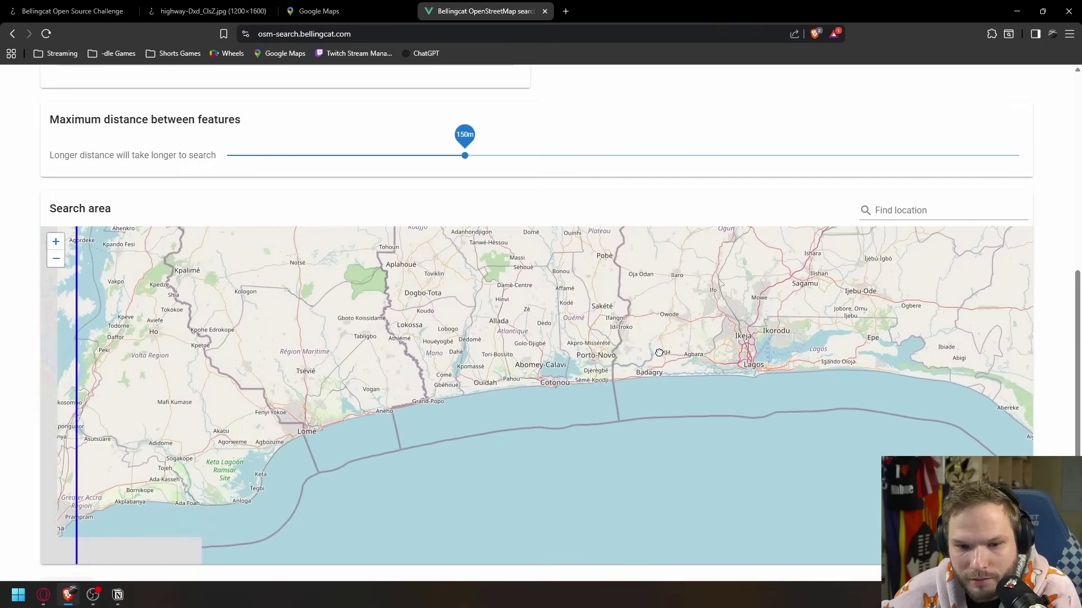
Step: Frame the coast from Togo through Benin to Lagos plus inland areas, then view the 93-result count
{"action": "left_click_drag", "start_coordinate": [661, 353], "coordinate": [604, 413]}
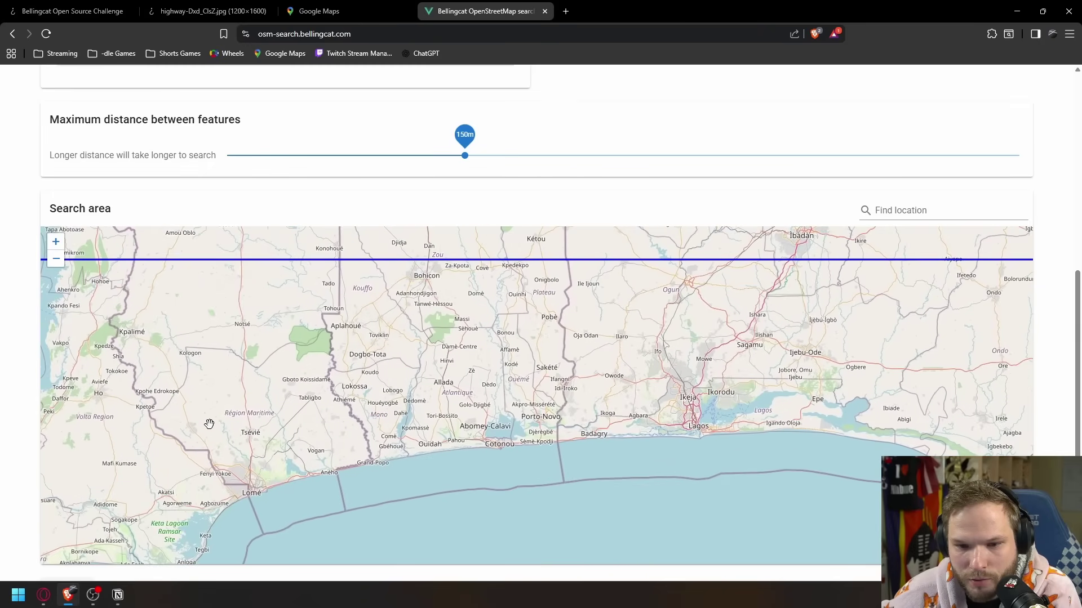
{"action": "left_click_drag", "start_coordinate": [713, 358], "coordinate": [646, 318]}
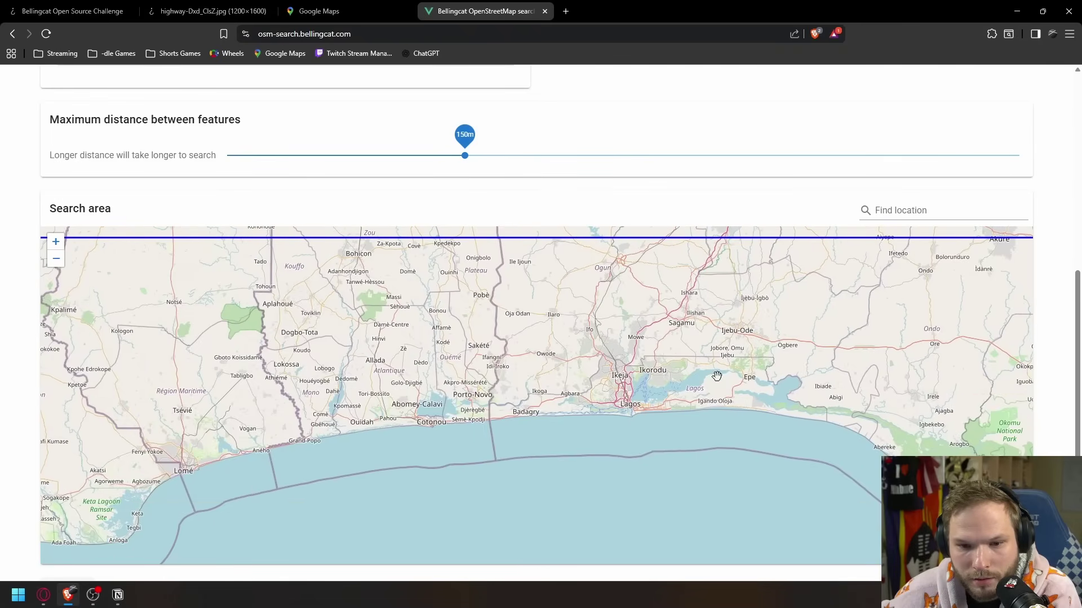
{"action": "left_click_drag", "start_coordinate": [538, 264], "coordinate": [557, 374]}
{"action": "left_click_drag", "start_coordinate": [712, 379], "coordinate": [524, 251]}
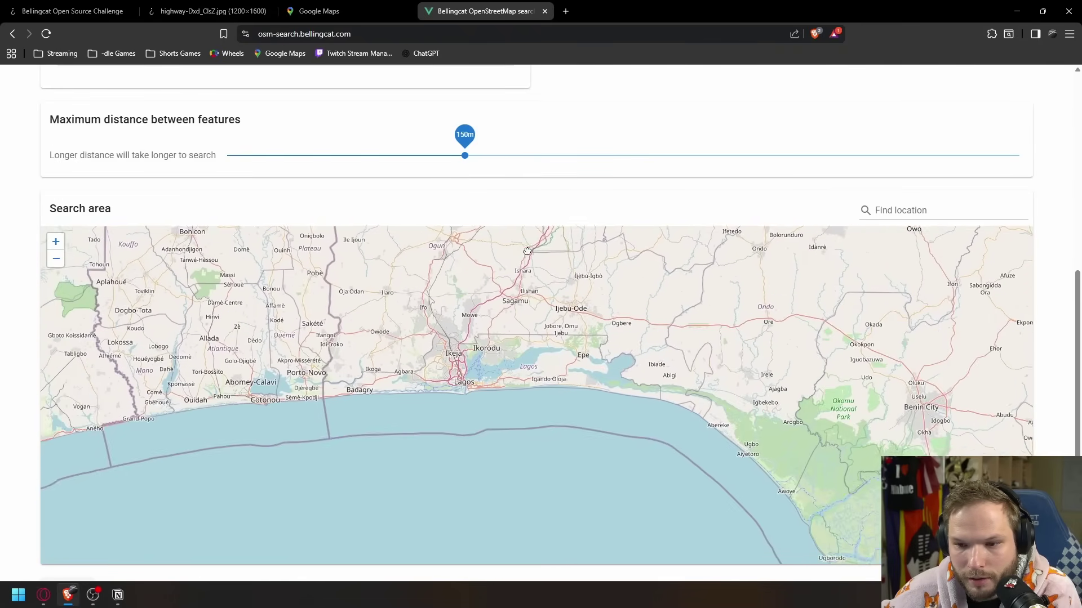
{"action": "left_click_drag", "start_coordinate": [391, 277], "coordinate": [568, 277]}
{"action": "left_click_drag", "start_coordinate": [644, 388], "coordinate": [688, 377]}
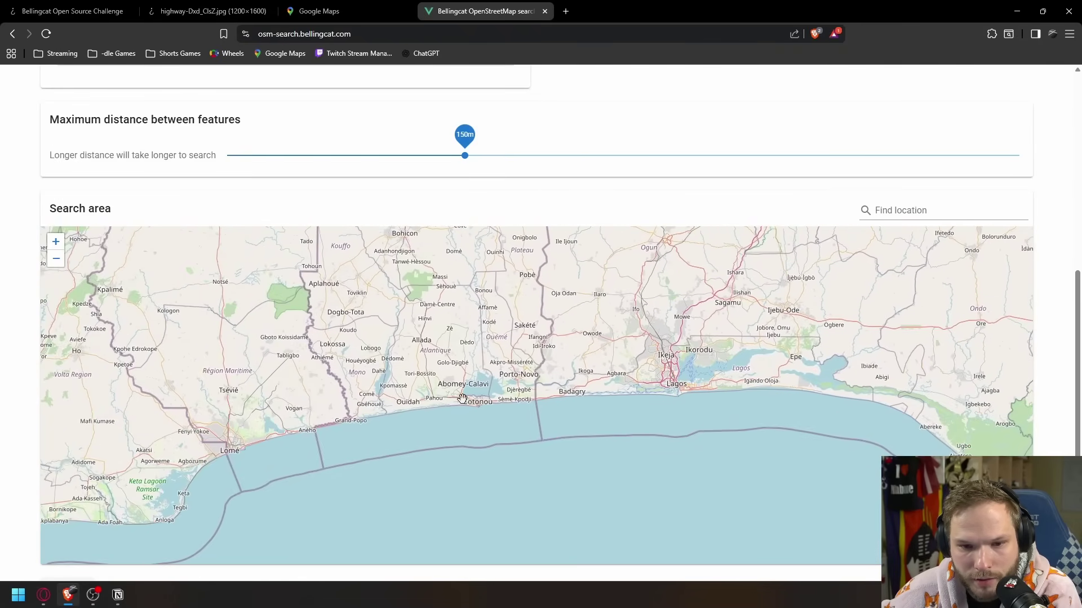
{"action": "left_click_drag", "start_coordinate": [451, 362], "coordinate": [456, 437]}
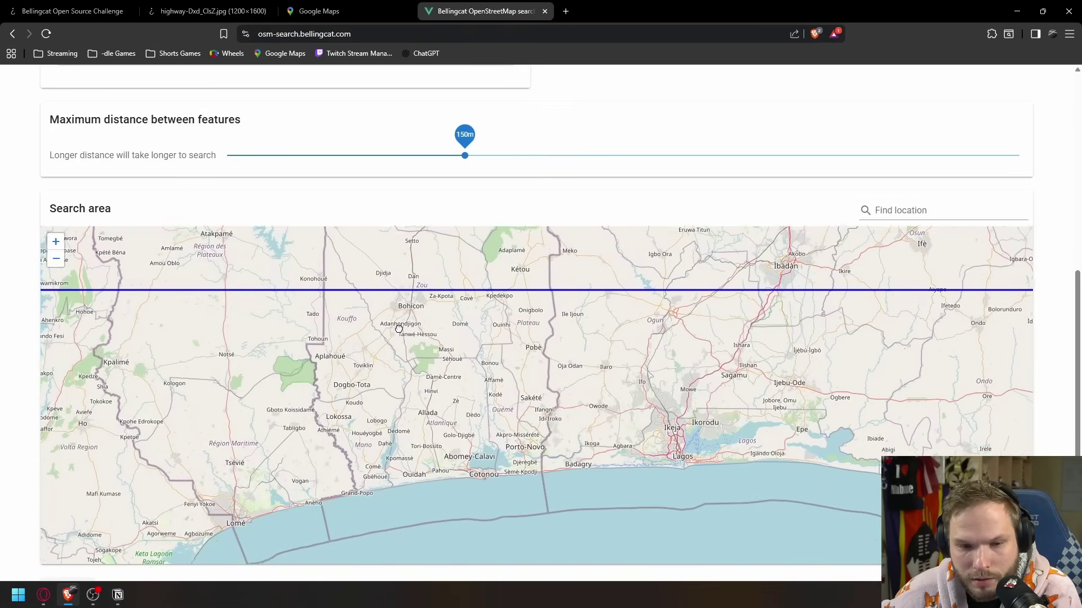
{"action": "left_click_drag", "start_coordinate": [398, 330], "coordinate": [396, 316]}
{"action": "left_click_drag", "start_coordinate": [491, 395], "coordinate": [502, 366]}
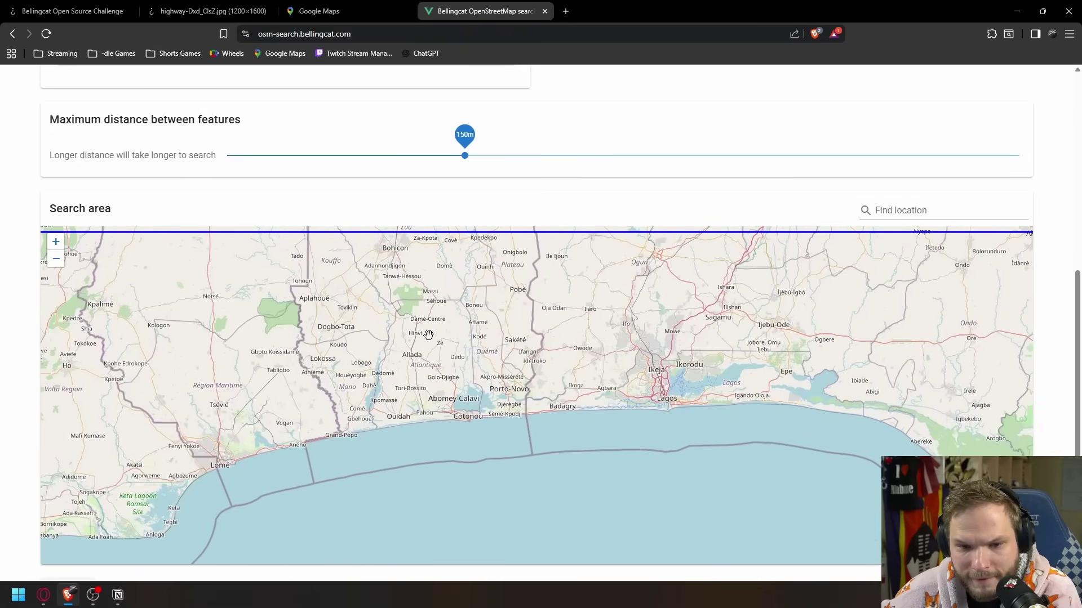
{"action": "left_click_drag", "start_coordinate": [438, 306], "coordinate": [452, 349]}
{"action": "scroll", "coordinate": [243, 515], "scroll_direction": "down", "scroll_amount": 2}
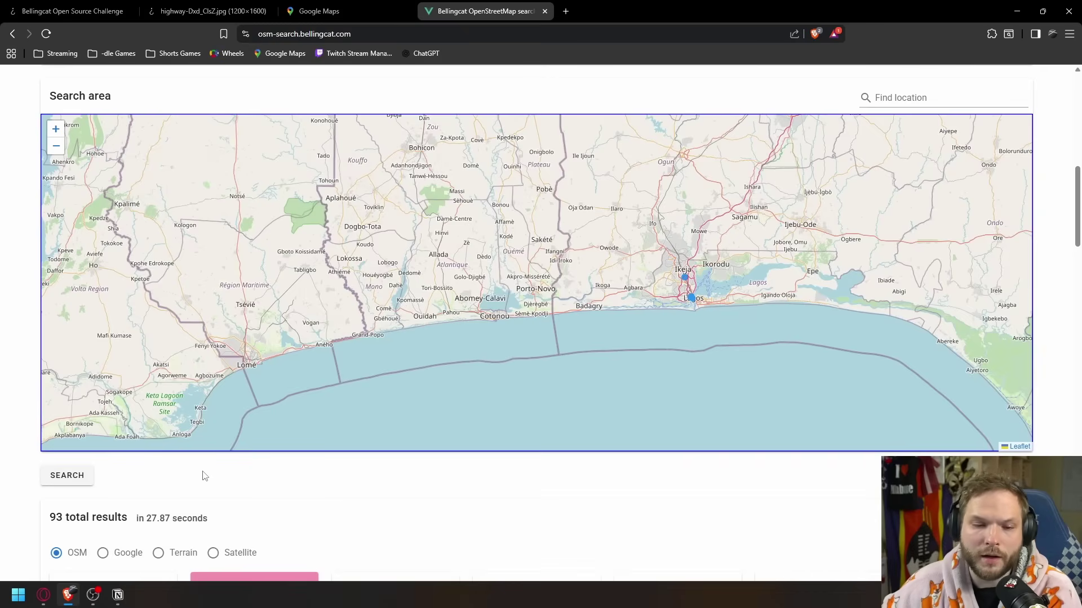
Step: Shift the search area over southwest Nigeria and rerun the search
{"action": "left_click_drag", "start_coordinate": [350, 336], "coordinate": [362, 420]}
{"action": "left_click_drag", "start_coordinate": [350, 256], "coordinate": [364, 372]}
{"action": "left_click_drag", "start_coordinate": [529, 400], "coordinate": [464, 344]}
{"action": "left_click_drag", "start_coordinate": [538, 307], "coordinate": [485, 332]}
{"action": "left_click_drag", "start_coordinate": [485, 262], "coordinate": [424, 315]}
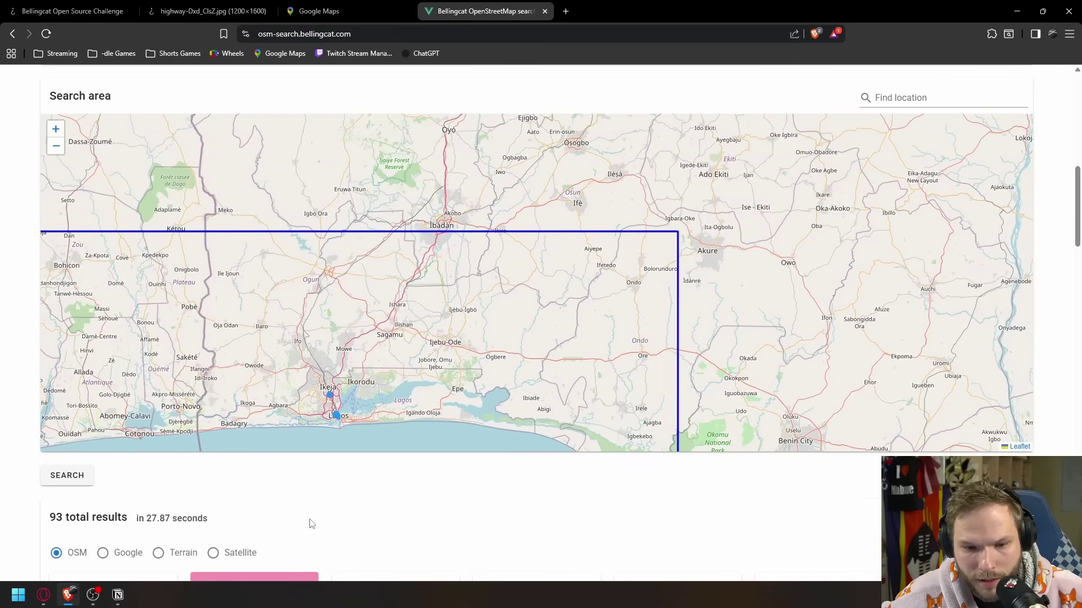
{"action": "left_click", "coordinate": [88, 480]}
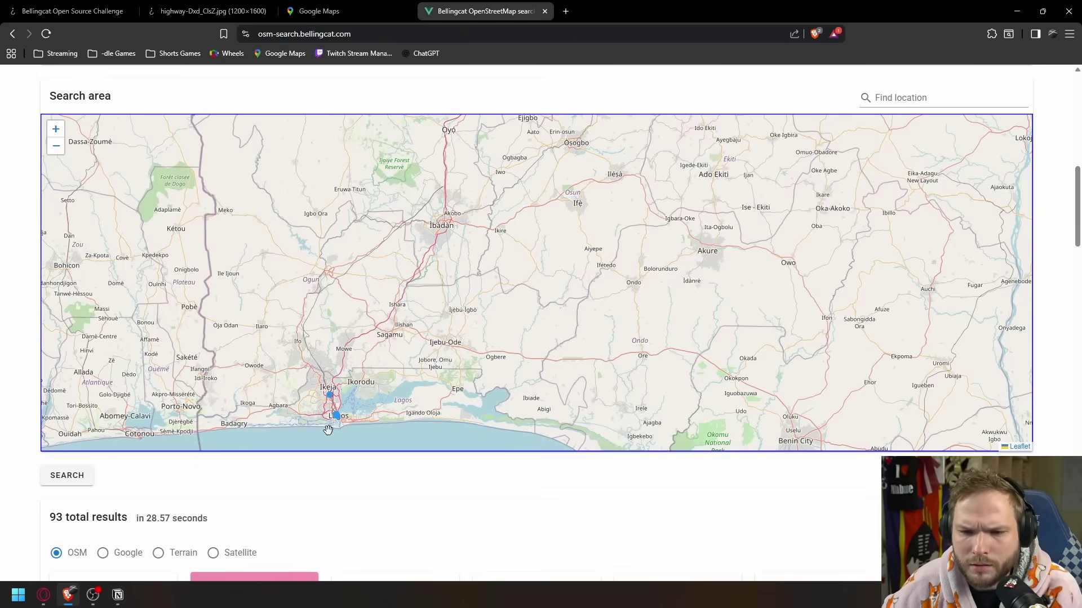
Step: Zoom into Lagos and centre on the result points clustered around Apongbon Street
{"action": "left_click_drag", "start_coordinate": [340, 407], "coordinate": [374, 352]}
{"action": "left_click_drag", "start_coordinate": [448, 290], "coordinate": [459, 223]}
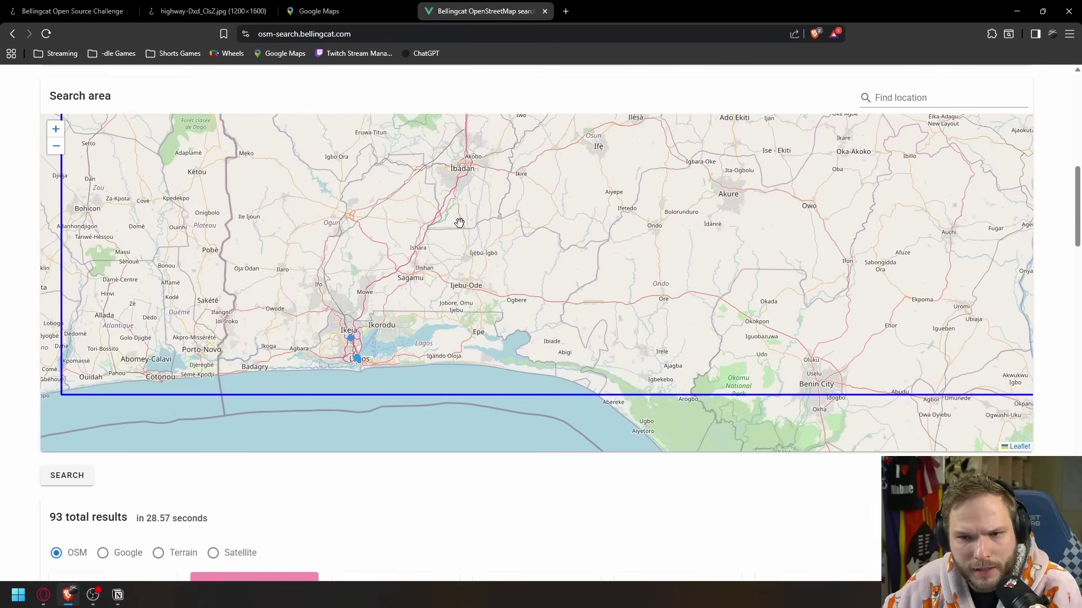
{"action": "scroll", "coordinate": [374, 350], "scroll_direction": "up", "scroll_amount": 2}
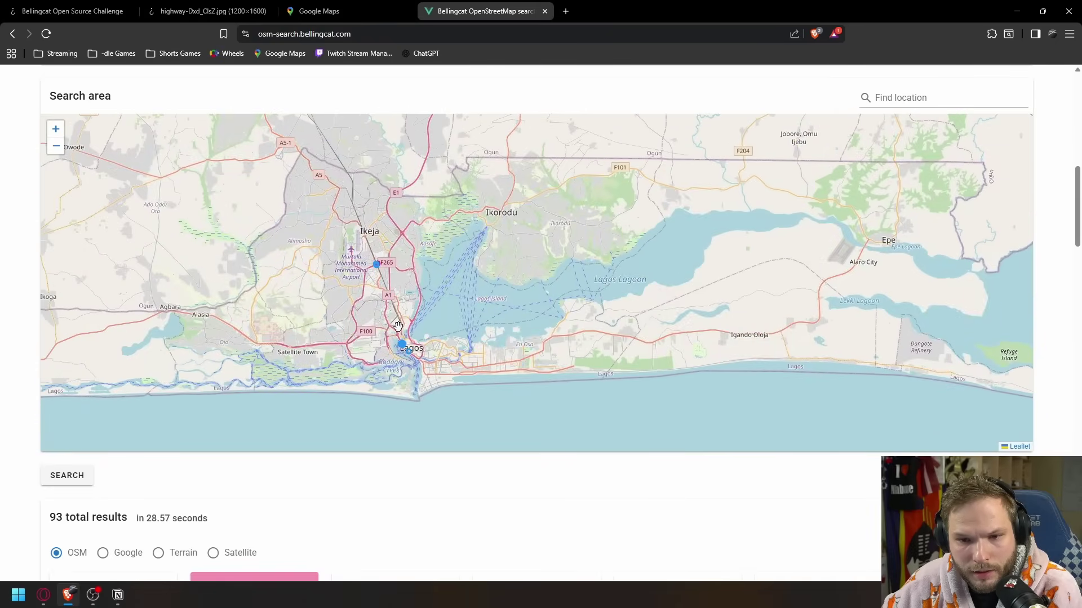
{"action": "scroll", "coordinate": [398, 324], "scroll_direction": "up", "scroll_amount": 2}
{"action": "scroll", "coordinate": [398, 325], "scroll_direction": "up", "scroll_amount": 4}
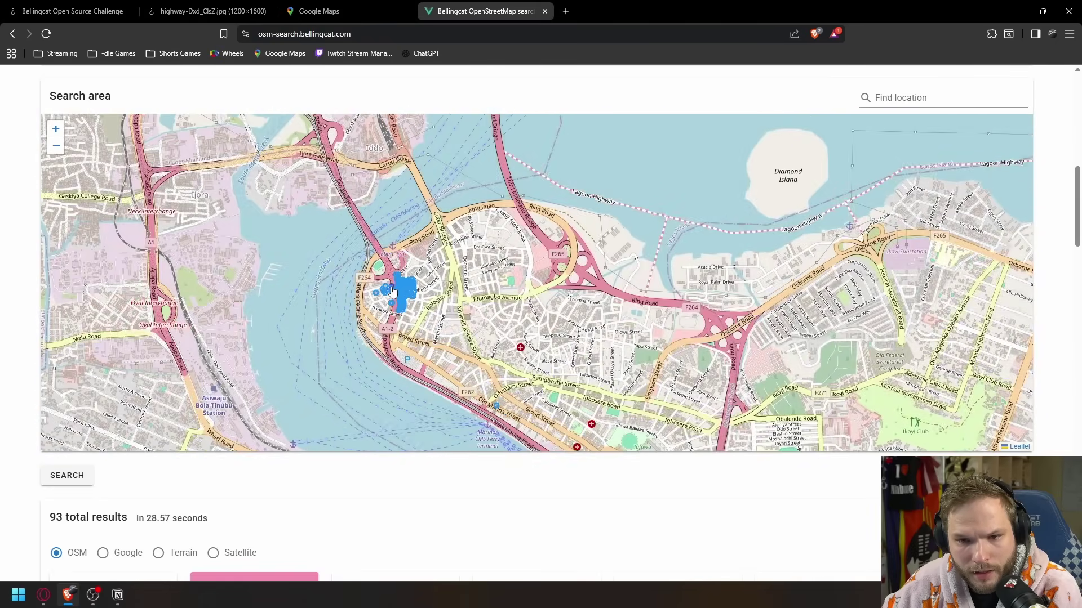
{"action": "scroll", "coordinate": [394, 295], "scroll_direction": "up", "scroll_amount": 2}
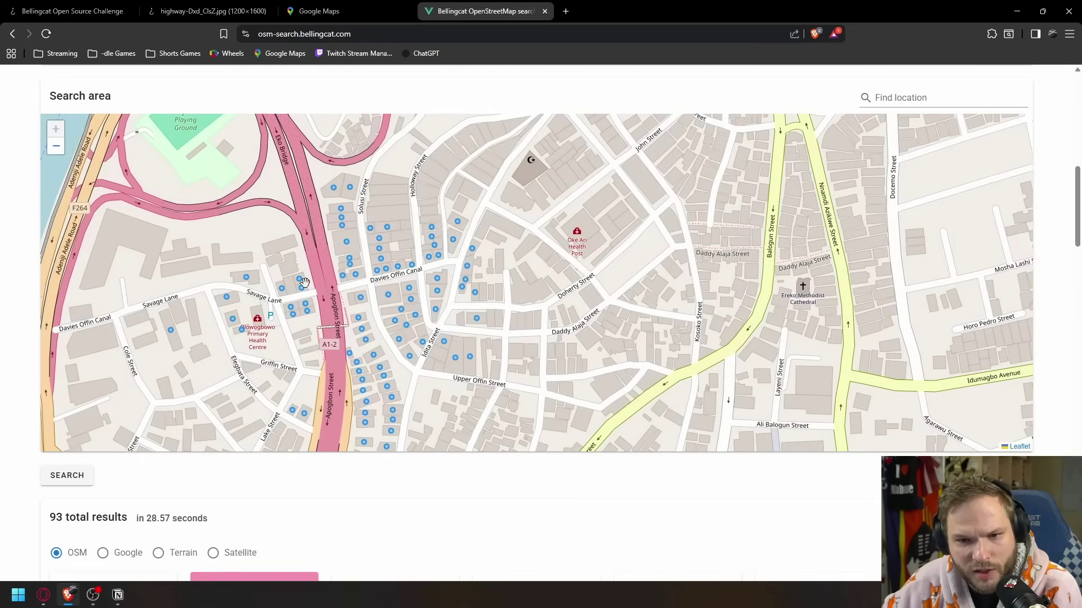
{"action": "left_click_drag", "start_coordinate": [465, 359], "coordinate": [505, 297]}
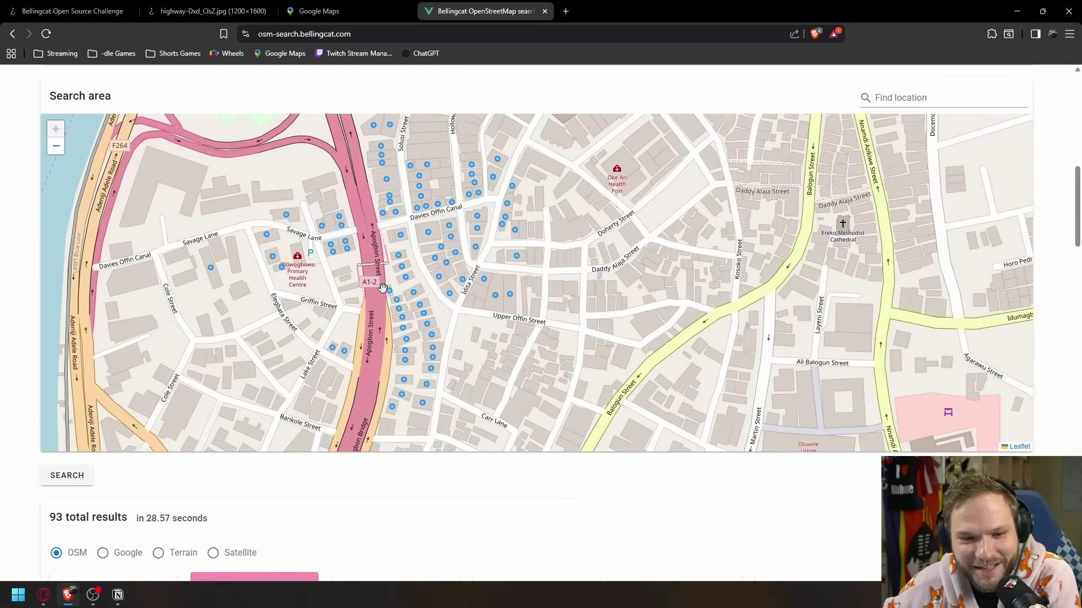
Step: Switch the results map to satellite imagery and centre it on the highway interchange
{"action": "left_click", "coordinate": [213, 555]}
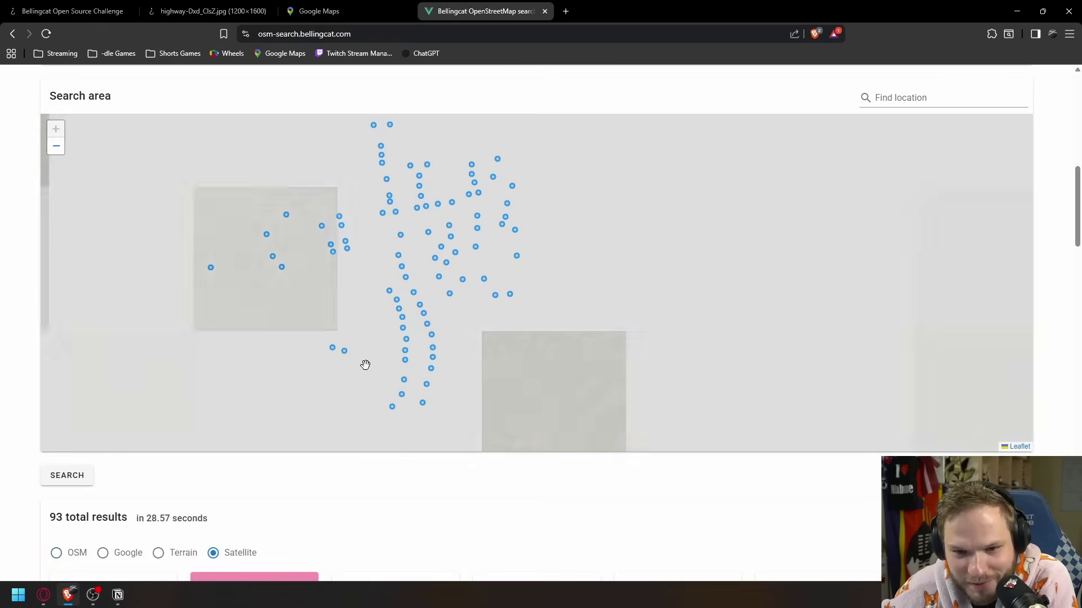
{"action": "scroll", "coordinate": [432, 264], "scroll_direction": "down", "scroll_amount": 1}
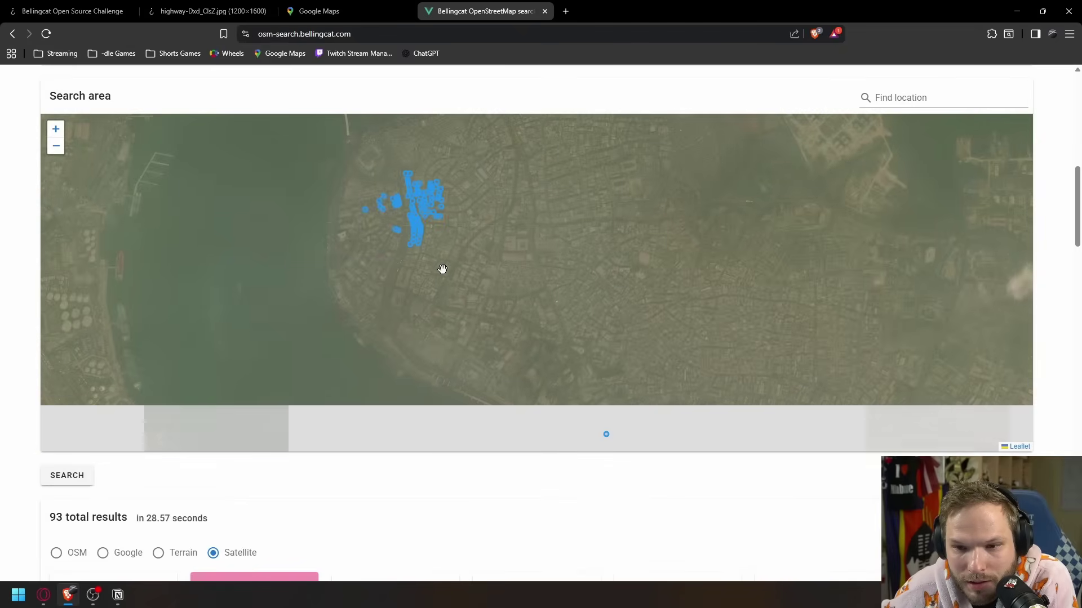
{"action": "scroll", "coordinate": [504, 319], "scroll_direction": "down", "scroll_amount": 1}
{"action": "scroll", "coordinate": [398, 306], "scroll_direction": "up", "scroll_amount": 5}
{"action": "scroll", "coordinate": [400, 304], "scroll_direction": "up", "scroll_amount": 2}
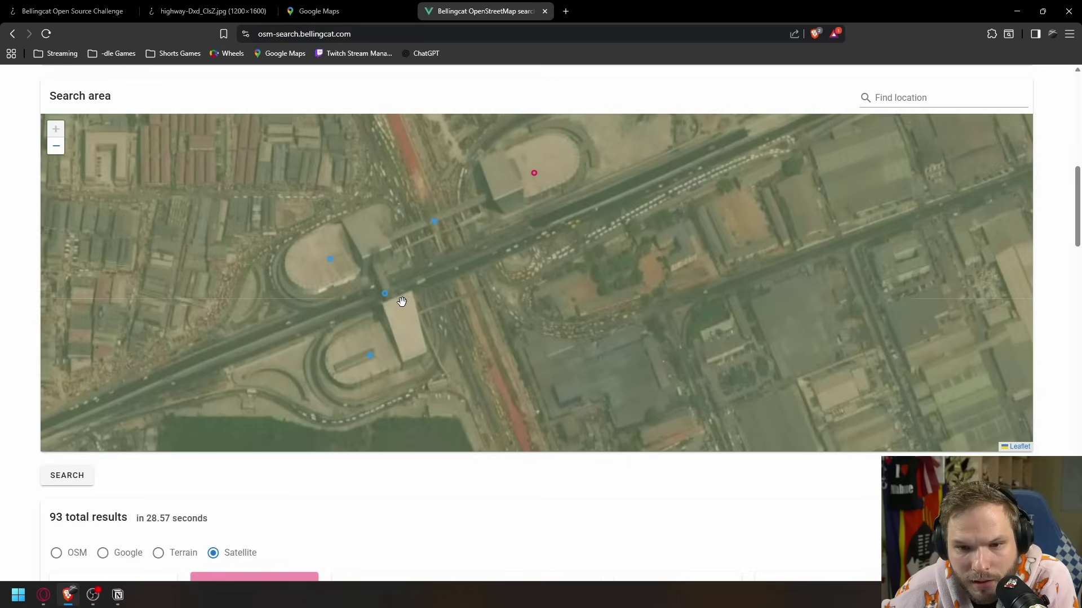
{"action": "mouse_move", "coordinate": [407, 318]}
{"action": "left_mouse_down"}
{"action": "mouse_move", "coordinate": [516, 336]}
{"action": "mouse_move", "coordinate": [492, 348]}
{"action": "mouse_move", "coordinate": [507, 421]}
{"action": "mouse_move", "coordinate": [495, 327]}
{"action": "mouse_move", "coordinate": [459, 288]}
{"action": "mouse_move", "coordinate": [478, 389]}
{"action": "mouse_move", "coordinate": [425, 193]}
{"action": "mouse_move", "coordinate": [440, 265]}
{"action": "left_mouse_up"}
Step: Zoom on the interchange, then view the Oshodi interchange in Google Maps
{"action": "scroll", "coordinate": [440, 266], "scroll_direction": "down", "scroll_amount": 5}
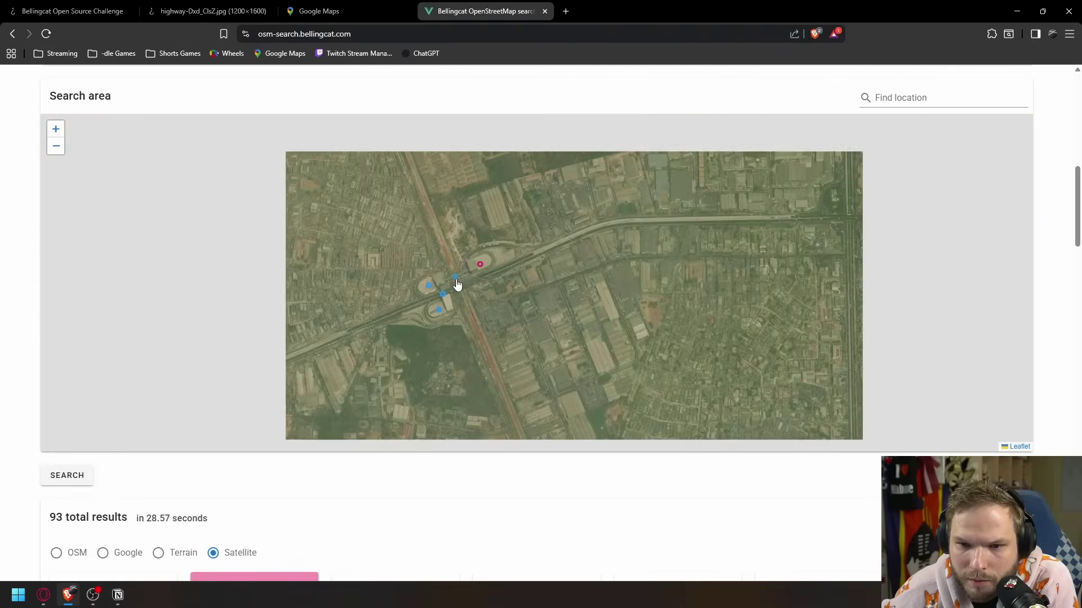
{"action": "scroll", "coordinate": [457, 282], "scroll_direction": "down", "scroll_amount": 3}
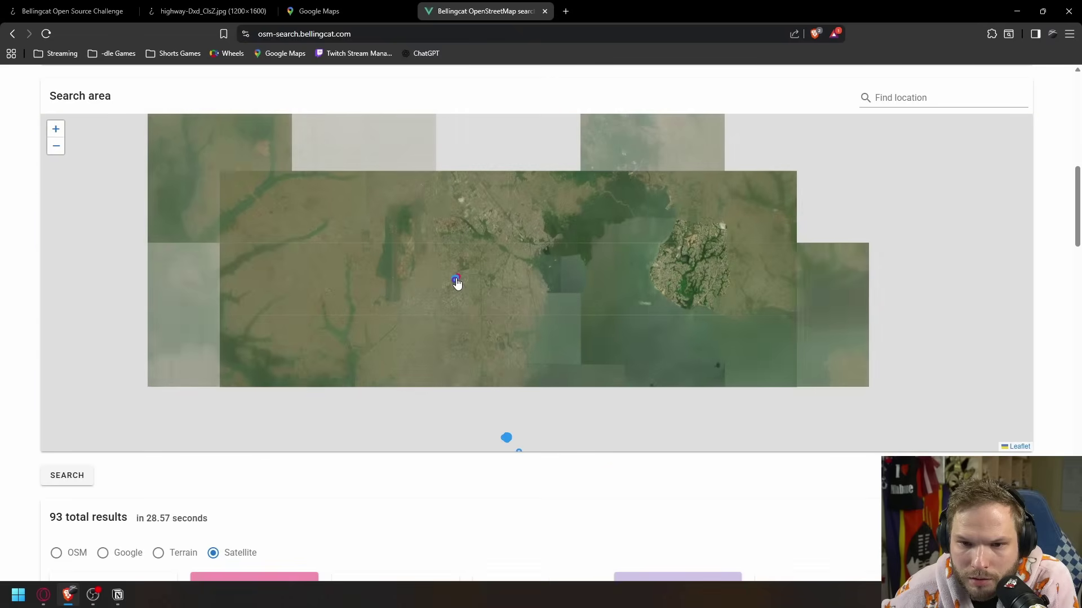
{"action": "scroll", "coordinate": [457, 283], "scroll_direction": "up", "scroll_amount": 7}
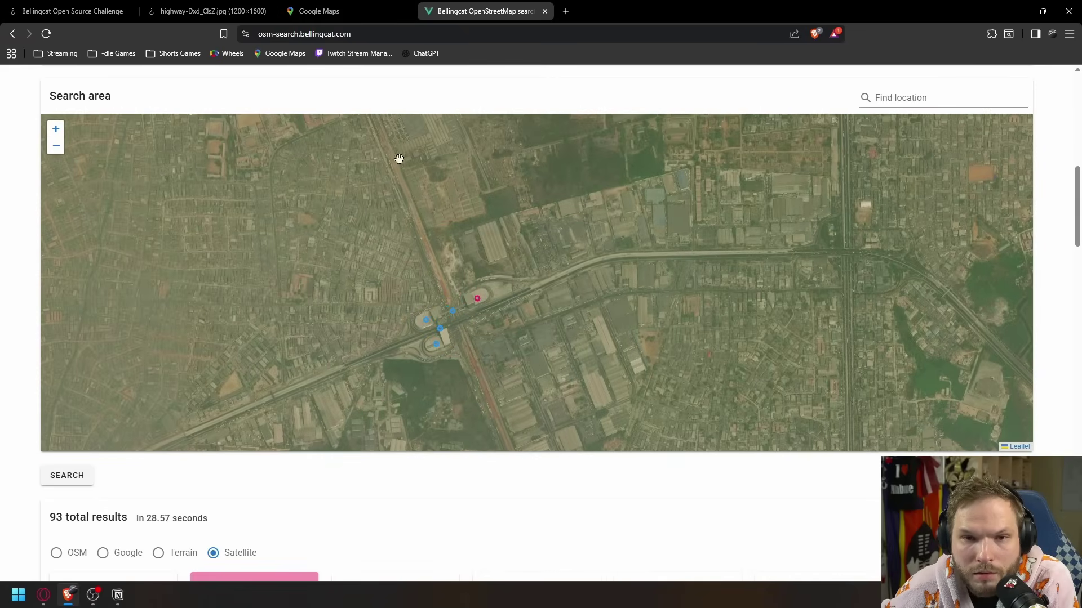
{"action": "key", "text": "ctrl+shift+Tab"}
{"action": "left_click_drag", "start_coordinate": [511, 363], "coordinate": [567, 332]}
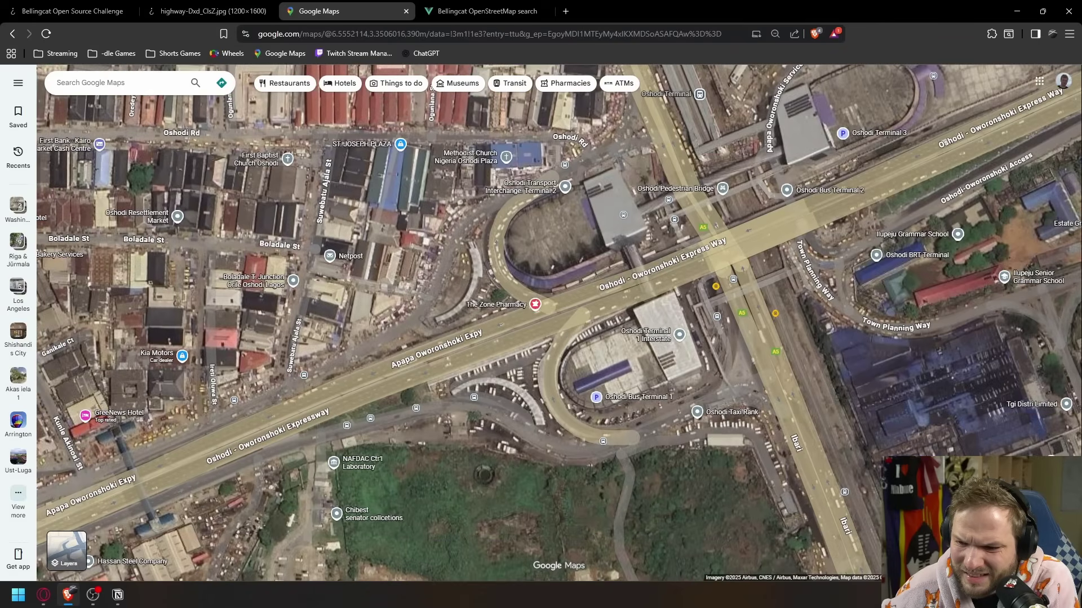
Step: Open Street View on Apapa Oworonshoki Expy and compare the first panoramas with the highway photo
{"action": "left_click_drag", "start_coordinate": [1063, 524], "coordinate": [530, 331]}
{"action": "left_click_drag", "start_coordinate": [380, 332], "coordinate": [381, 333]}
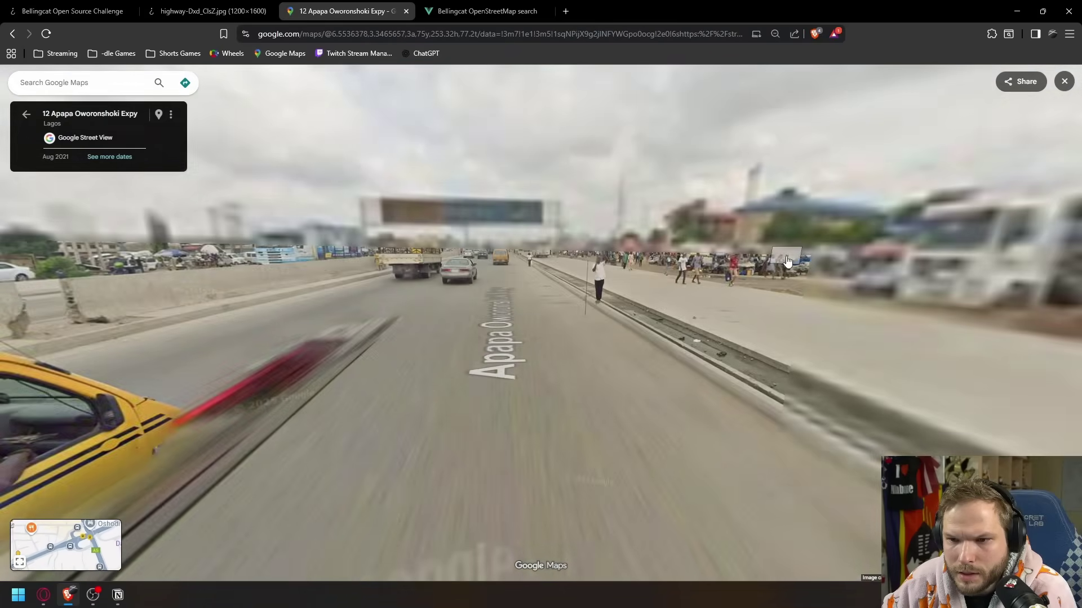
{"action": "scroll", "coordinate": [414, 239], "scroll_direction": "up", "scroll_amount": 5}
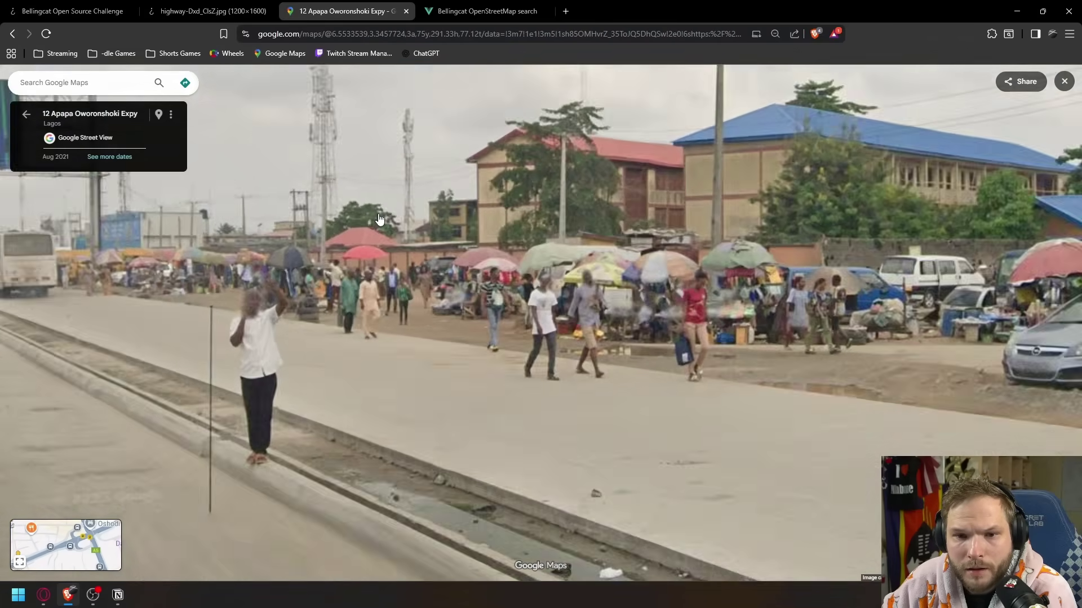
{"action": "scroll", "coordinate": [446, 217], "scroll_direction": "down", "scroll_amount": 2}
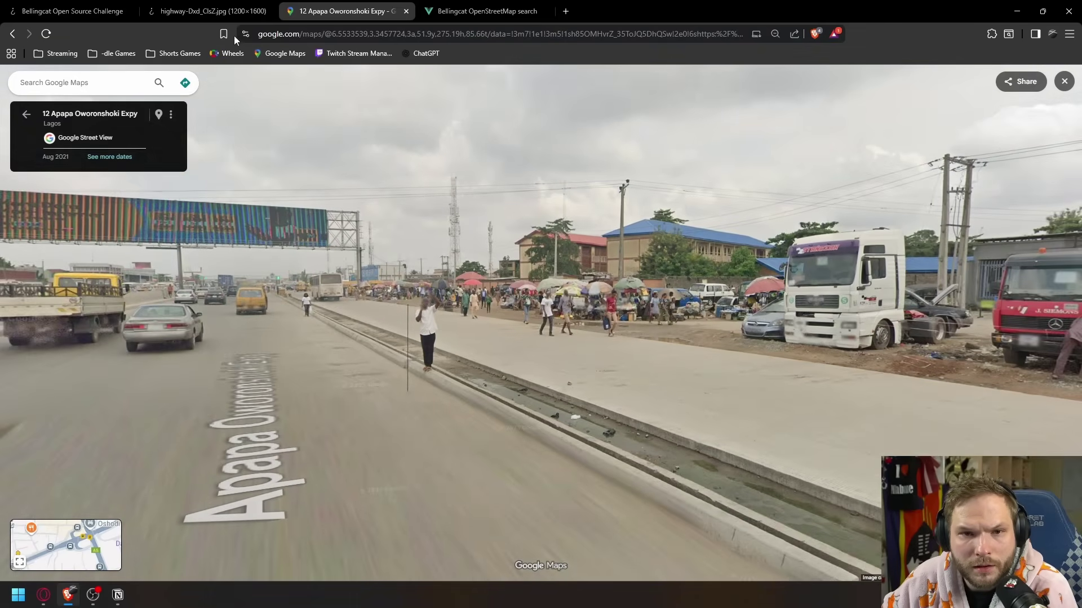
{"action": "left_click", "coordinate": [223, 12]}
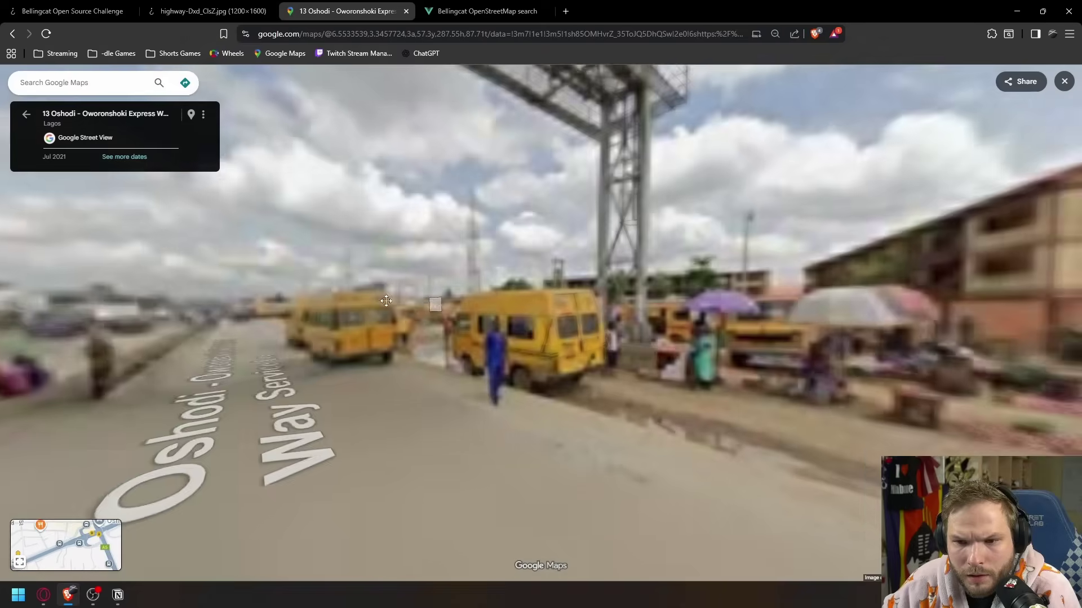
{"action": "left_click_drag", "start_coordinate": [397, 288], "coordinate": [231, 299]}
{"action": "left_click_drag", "start_coordinate": [275, 337], "coordinate": [471, 278]}
{"action": "left_click", "coordinate": [431, 309]}
{"action": "left_click_drag", "start_coordinate": [648, 316], "coordinate": [372, 287]}
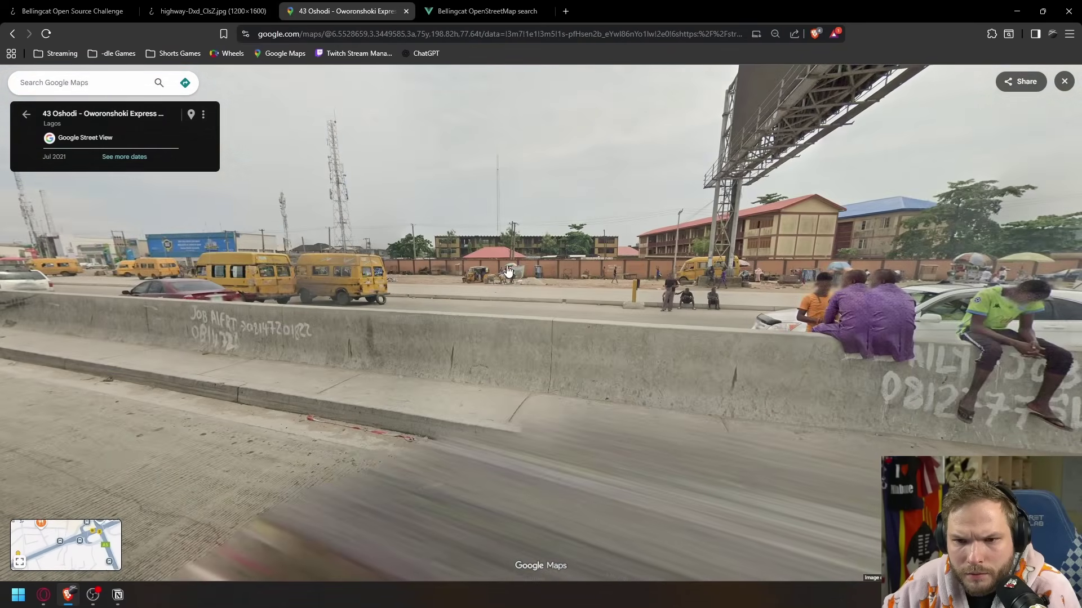
{"action": "left_click", "coordinate": [507, 274]}
{"action": "left_click", "coordinate": [201, 15]}
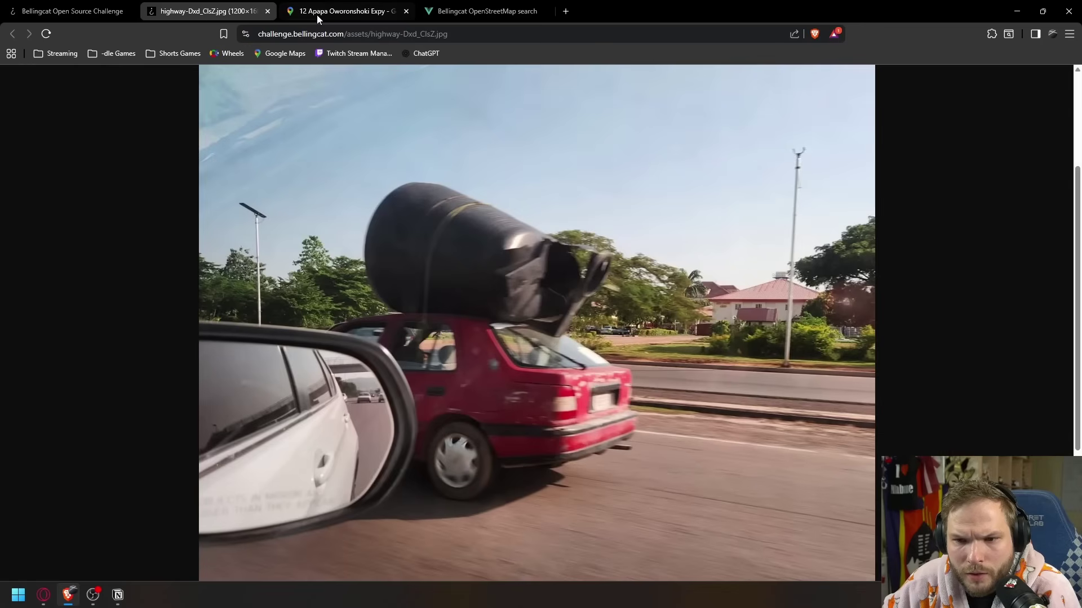
{"action": "left_click", "coordinate": [324, 12]}
Step: Move forward along the expressway checking panoramas, then exit Street View to the satellite map
{"action": "left_click_drag", "start_coordinate": [280, 241], "coordinate": [569, 240]}
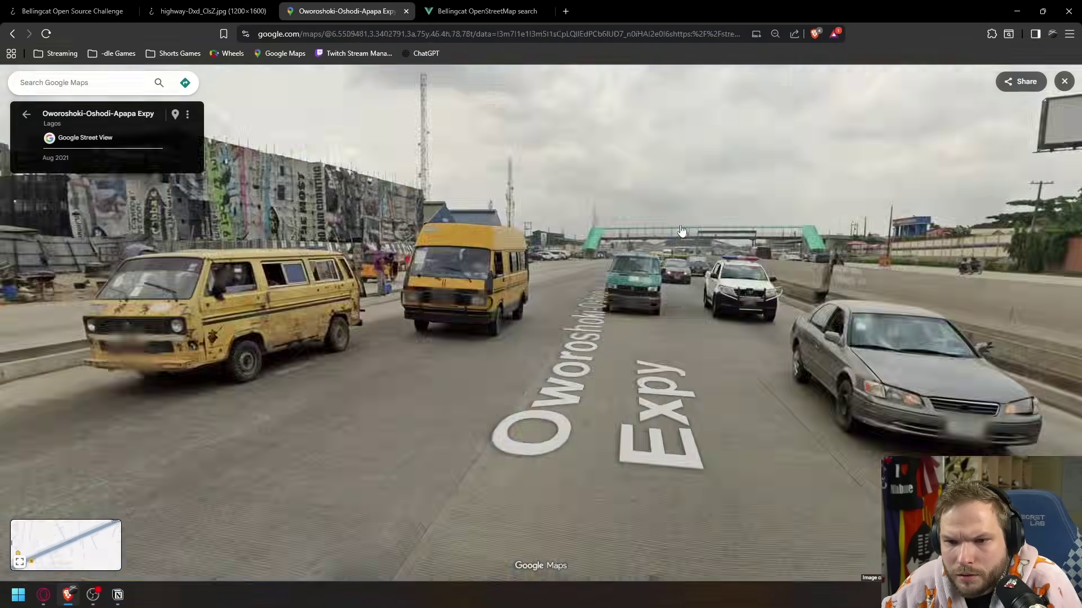
{"action": "scroll", "coordinate": [686, 235], "scroll_direction": "up", "scroll_amount": 5}
{"action": "scroll", "coordinate": [687, 234], "scroll_direction": "down", "scroll_amount": 5}
{"action": "left_click_drag", "start_coordinate": [466, 273], "coordinate": [879, 271]}
{"action": "left_click_drag", "start_coordinate": [141, 270], "coordinate": [407, 271]}
{"action": "left_click", "coordinate": [406, 272]}
{"action": "left_click_drag", "start_coordinate": [760, 276], "coordinate": [348, 292]}
{"action": "left_click", "coordinate": [609, 283]}
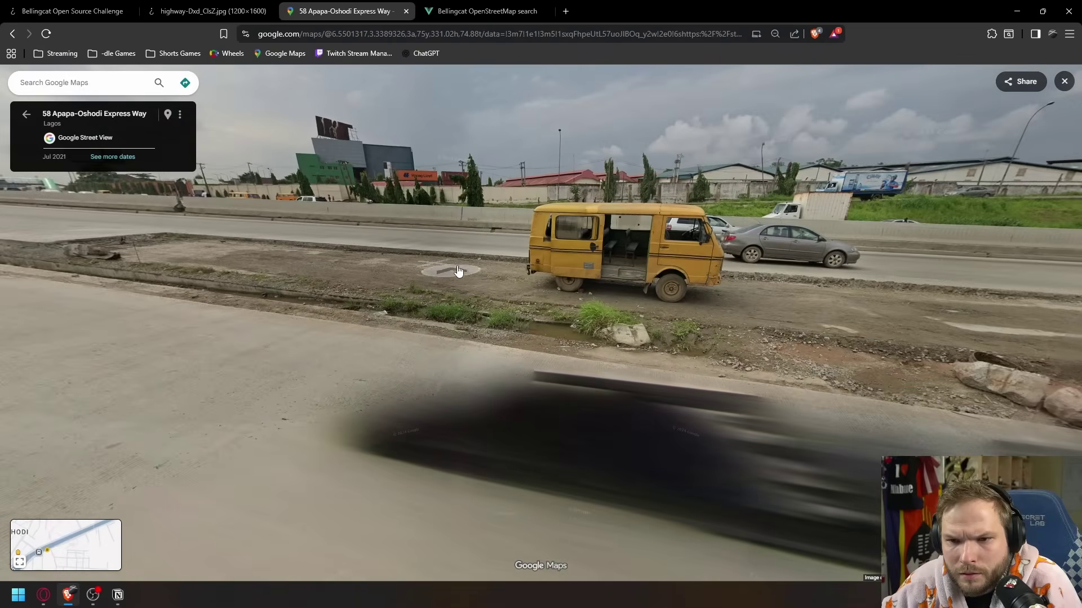
{"action": "left_click", "coordinate": [457, 271]}
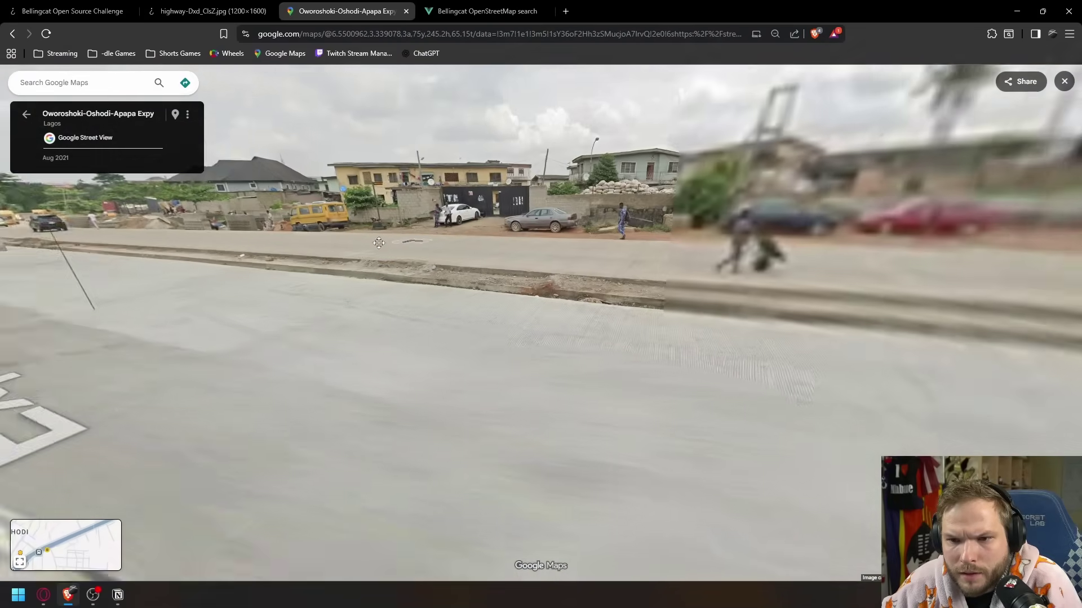
{"action": "left_click_drag", "start_coordinate": [378, 242], "coordinate": [218, 254]}
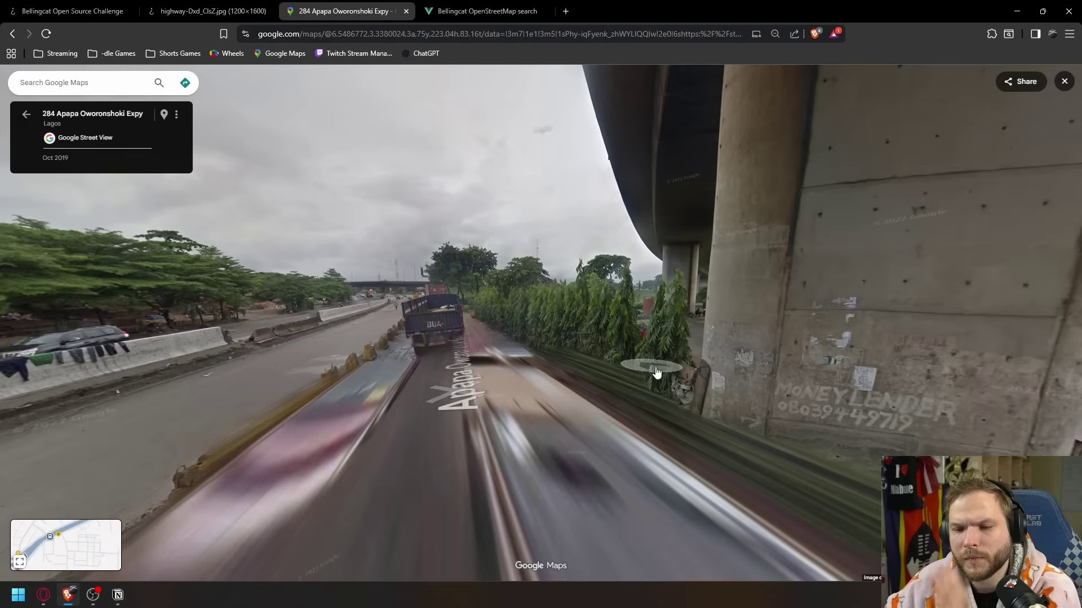
{"action": "left_click_drag", "start_coordinate": [657, 374], "coordinate": [440, 358]}
{"action": "key", "text": "Escape"}
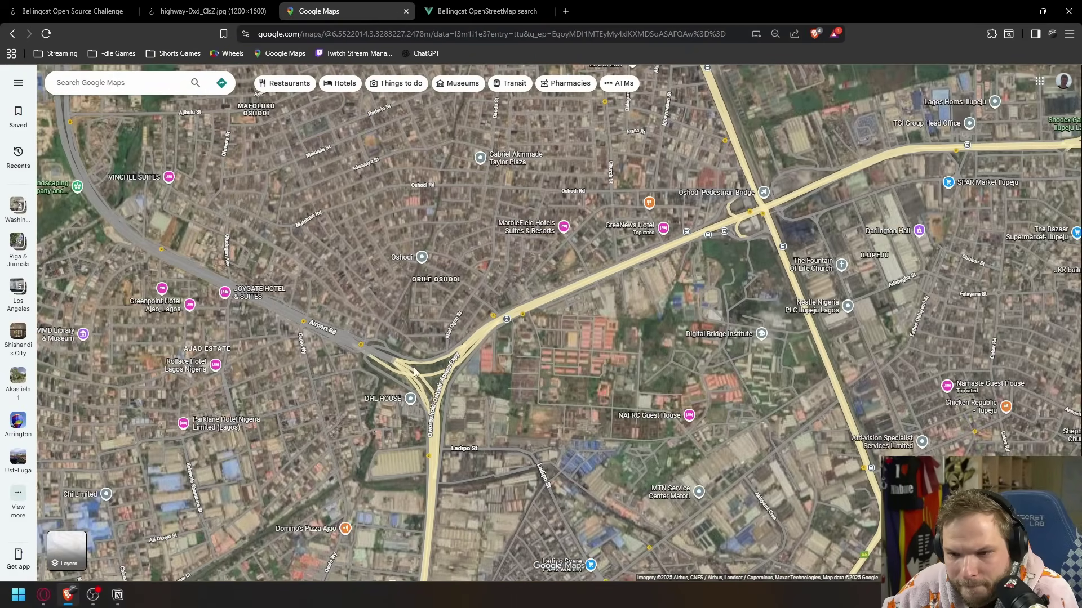
Step: Compare the satellite map with the highway photo and look around near the UBA building
{"action": "scroll", "coordinate": [414, 372], "scroll_direction": "up", "scroll_amount": 8}
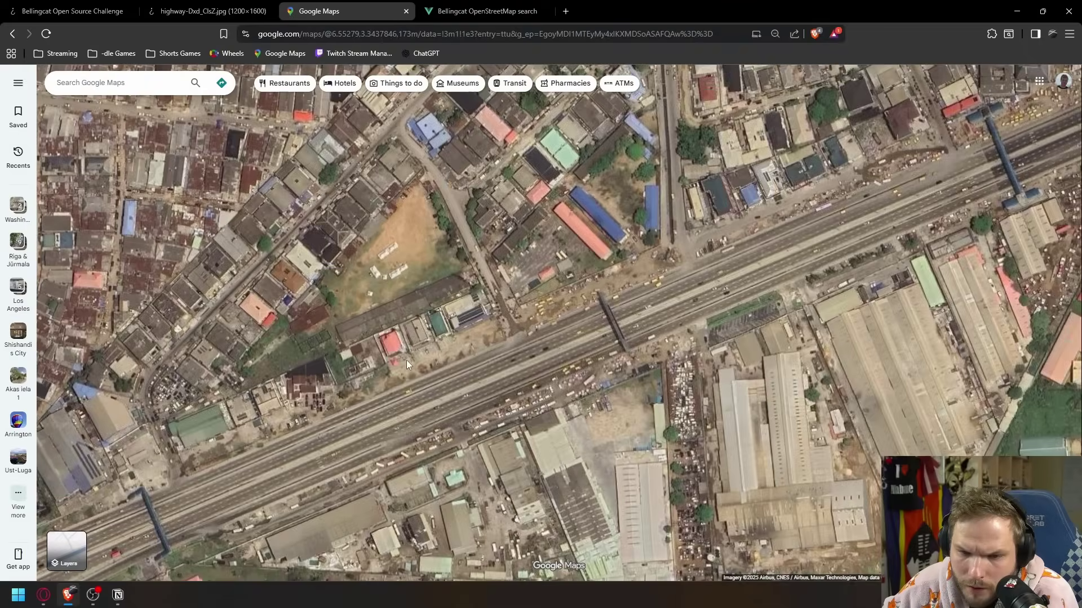
{"action": "scroll", "coordinate": [406, 360], "scroll_direction": "down", "scroll_amount": 2}
{"action": "scroll", "coordinate": [532, 289], "scroll_direction": "up", "scroll_amount": 4}
{"action": "scroll", "coordinate": [546, 290], "scroll_direction": "down", "scroll_amount": 2}
{"action": "left_click_drag", "start_coordinate": [495, 309], "coordinate": [584, 294]}
{"action": "left_click", "coordinate": [204, 11]}
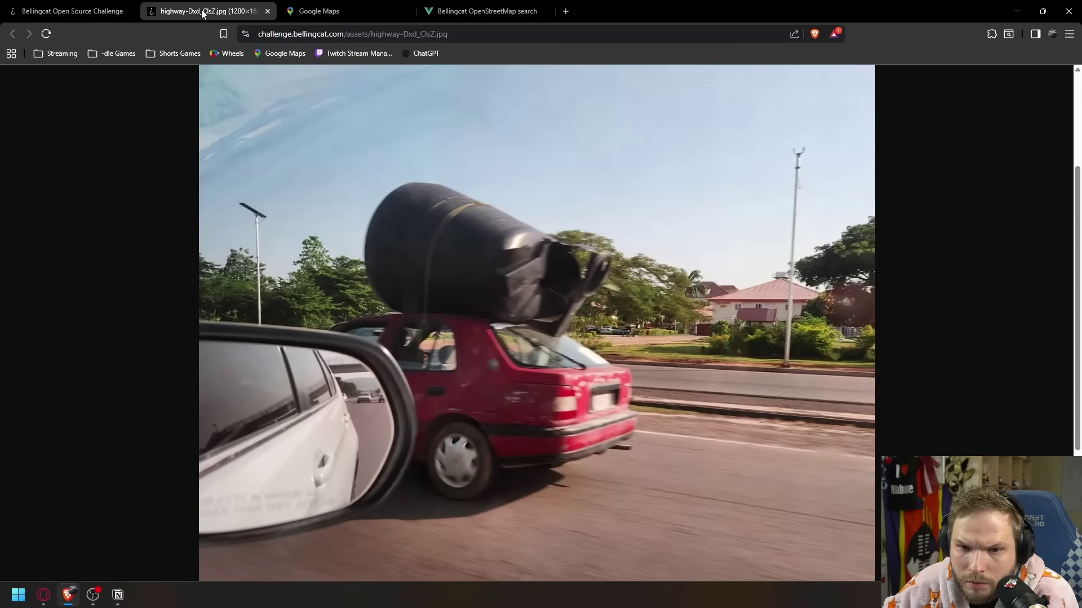
{"action": "left_click", "coordinate": [320, 13]}
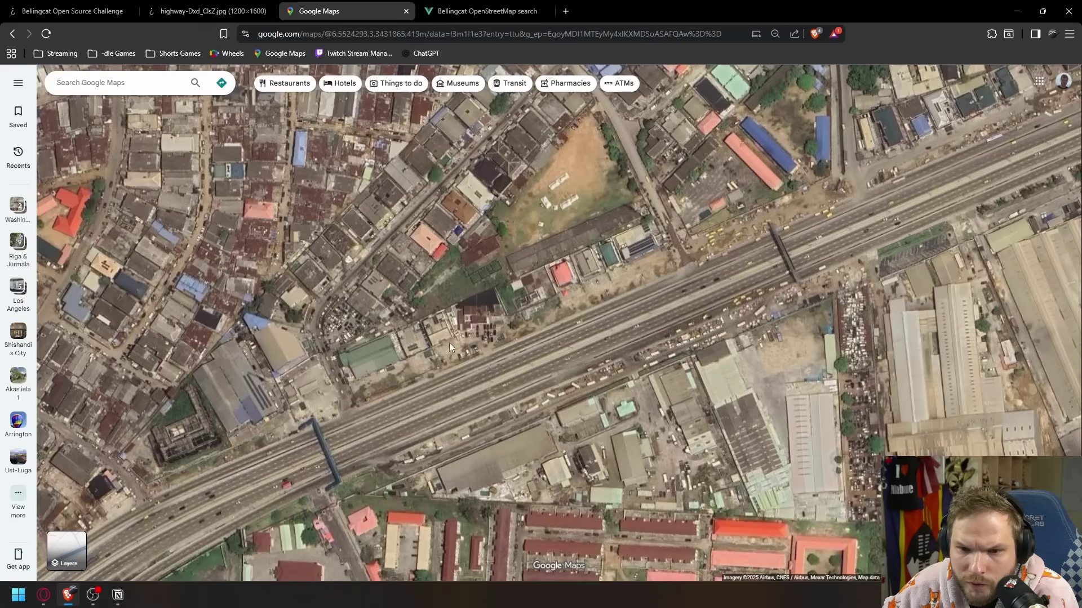
{"action": "left_click_drag", "start_coordinate": [1063, 510], "coordinate": [909, 343]}
{"action": "left_click_drag", "start_coordinate": [437, 333], "coordinate": [398, 315]}
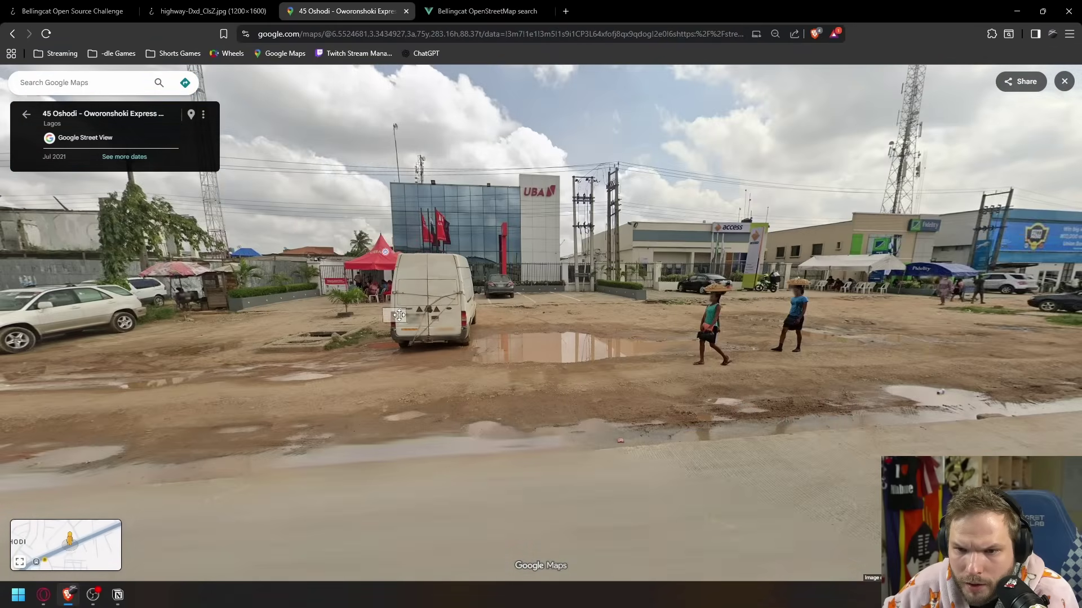
{"action": "left_click_drag", "start_coordinate": [733, 338], "coordinate": [236, 321]}
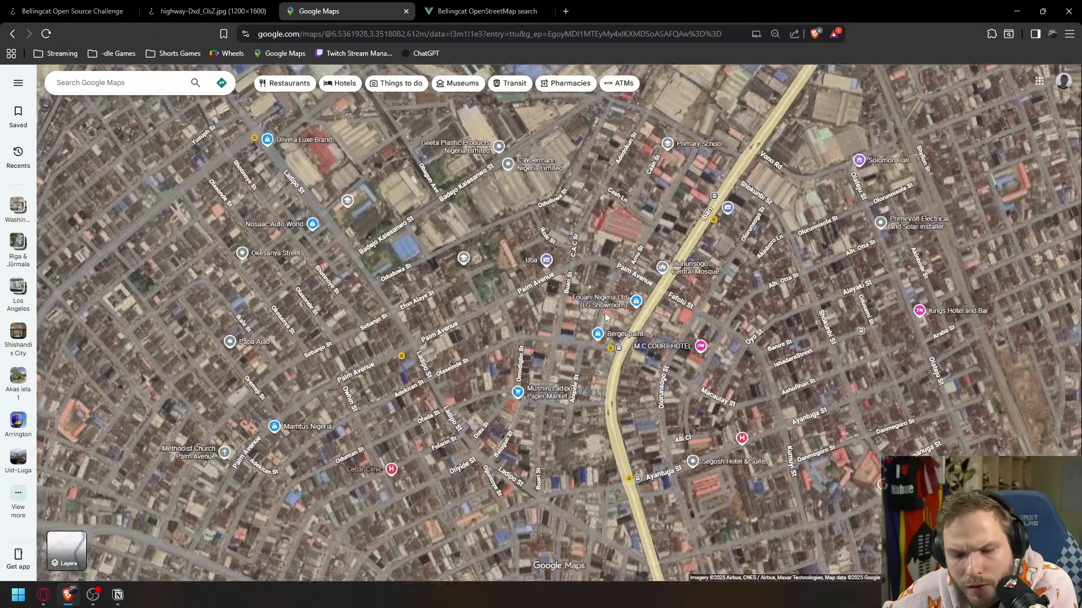
Step: Trace the Apapa-Oshodi Expressway north to the interchange and along Airport Rd
{"action": "left_click_drag", "start_coordinate": [360, 304], "coordinate": [776, 326]}
{"action": "left_click_drag", "start_coordinate": [412, 424], "coordinate": [473, 484]}
{"action": "left_click_drag", "start_coordinate": [479, 157], "coordinate": [490, 507]}
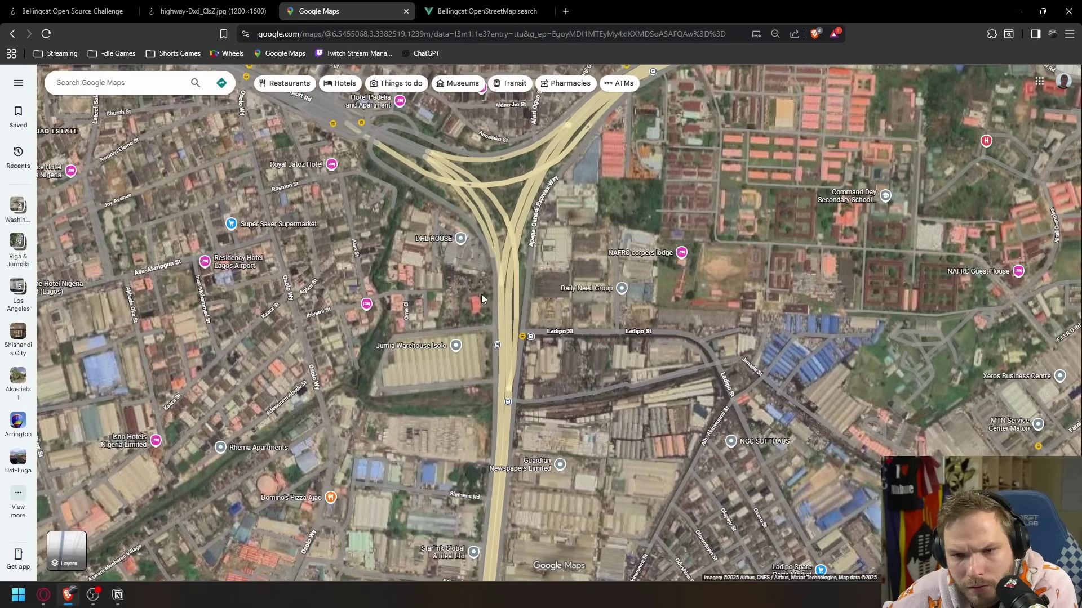
{"action": "scroll", "coordinate": [481, 294], "scroll_direction": "up", "scroll_amount": 3}
{"action": "left_click_drag", "start_coordinate": [481, 294], "coordinate": [548, 537]}
{"action": "left_click_drag", "start_coordinate": [406, 332], "coordinate": [686, 501]}
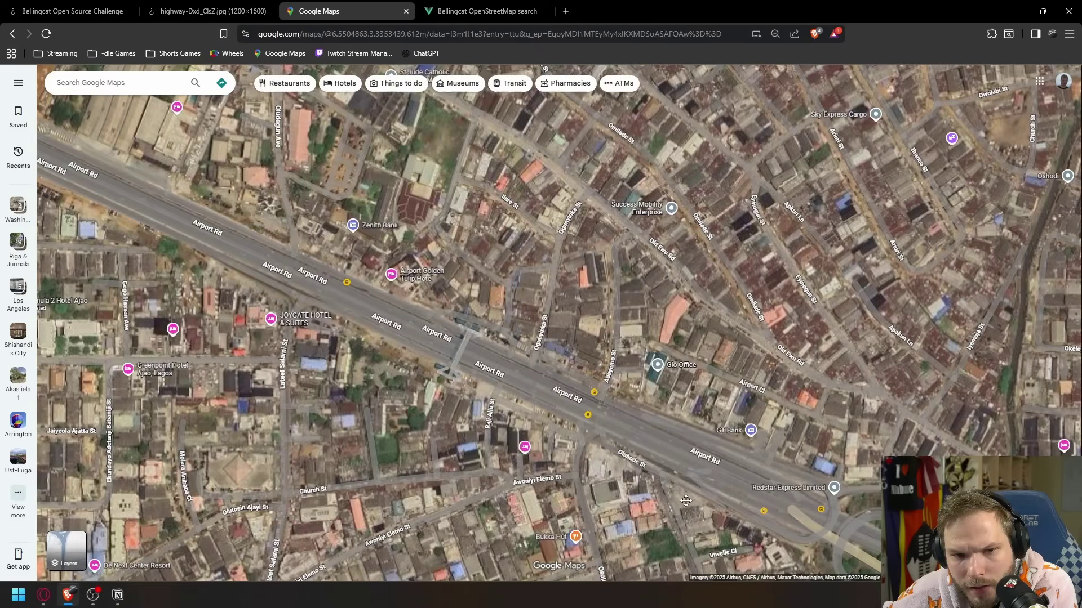
{"action": "left_click_drag", "start_coordinate": [303, 375], "coordinate": [555, 498]}
{"action": "left_click_drag", "start_coordinate": [340, 371], "coordinate": [613, 474]}
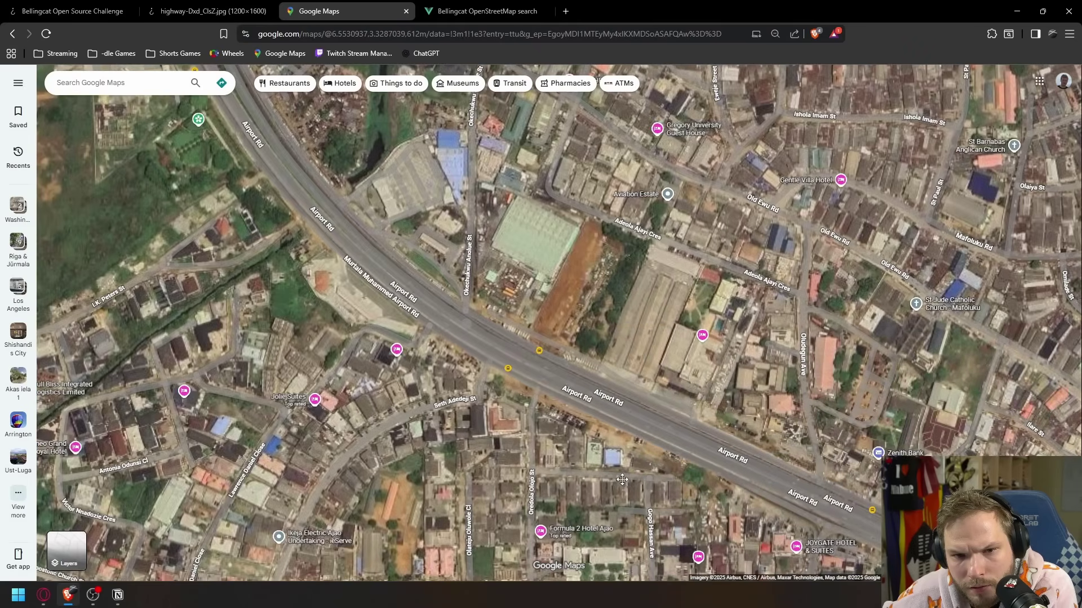
Step: Survey another area, recheck the highway photo, and return to the OpenStreetMap search results
{"action": "scroll", "coordinate": [466, 352], "scroll_direction": "down", "scroll_amount": 2}
{"action": "scroll", "coordinate": [504, 368], "scroll_direction": "down", "scroll_amount": 3}
{"action": "scroll", "coordinate": [439, 255], "scroll_direction": "up", "scroll_amount": 2}
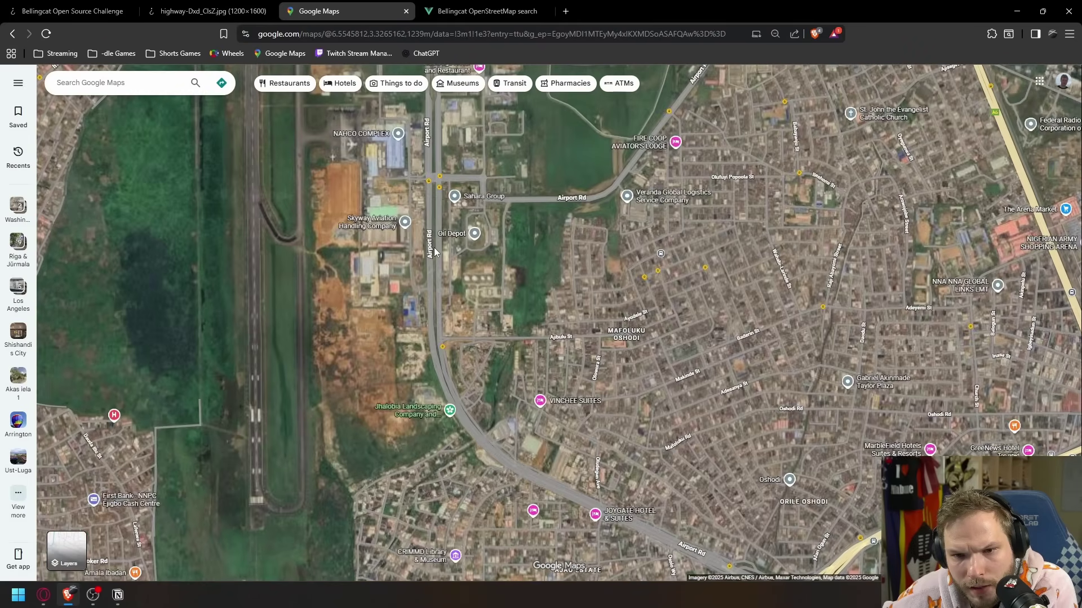
{"action": "scroll", "coordinate": [438, 255], "scroll_direction": "up", "scroll_amount": 2}
{"action": "left_click_drag", "start_coordinate": [502, 436], "coordinate": [461, 154]}
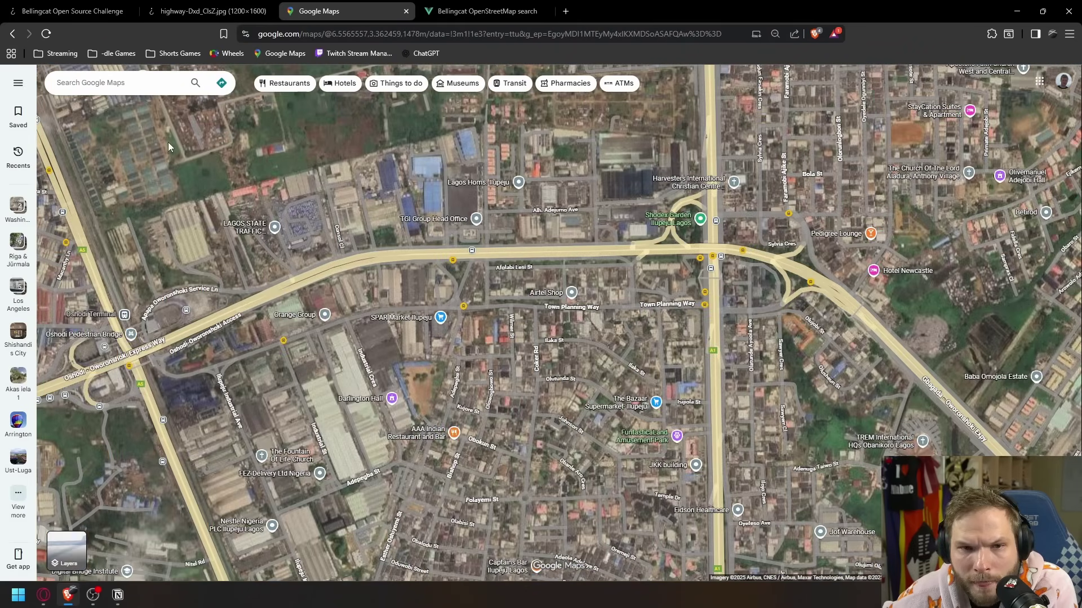
{"action": "left_click", "coordinate": [204, 12]}
{"action": "left_click", "coordinate": [479, 11]}
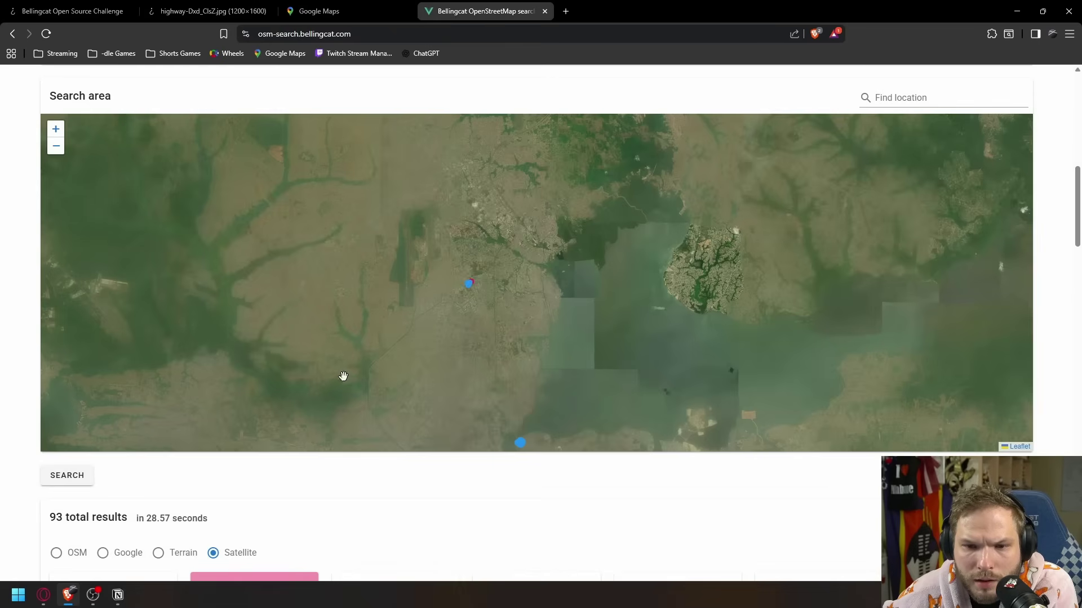
Step: Remove the building:levels filter and lower the maximum distance between features to 60m
{"action": "scroll", "coordinate": [42, 451], "scroll_direction": "down", "scroll_amount": 1}
{"action": "scroll", "coordinate": [41, 452], "scroll_direction": "up", "scroll_amount": 10}
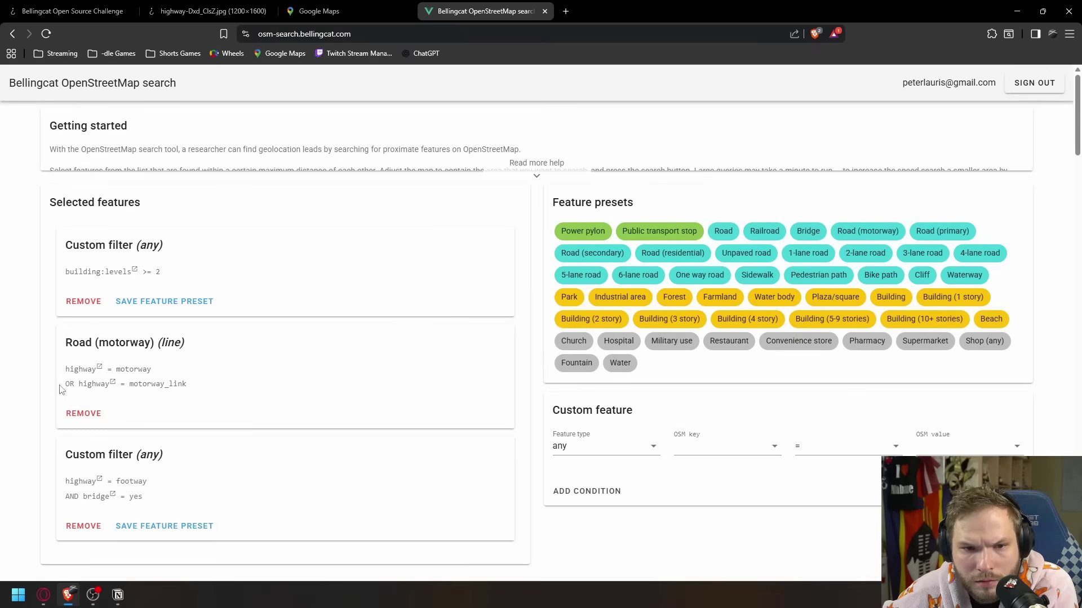
{"action": "left_click", "coordinate": [84, 302]}
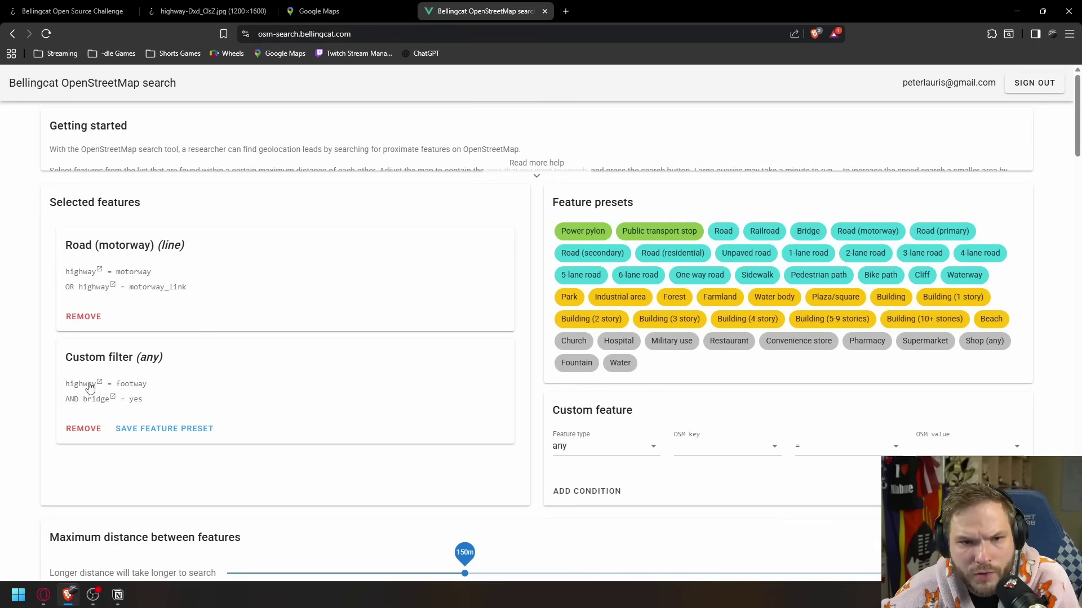
{"action": "scroll", "coordinate": [76, 191], "scroll_direction": "down", "scroll_amount": 4}
{"action": "left_click_drag", "start_coordinate": [465, 348], "coordinate": [441, 336]}
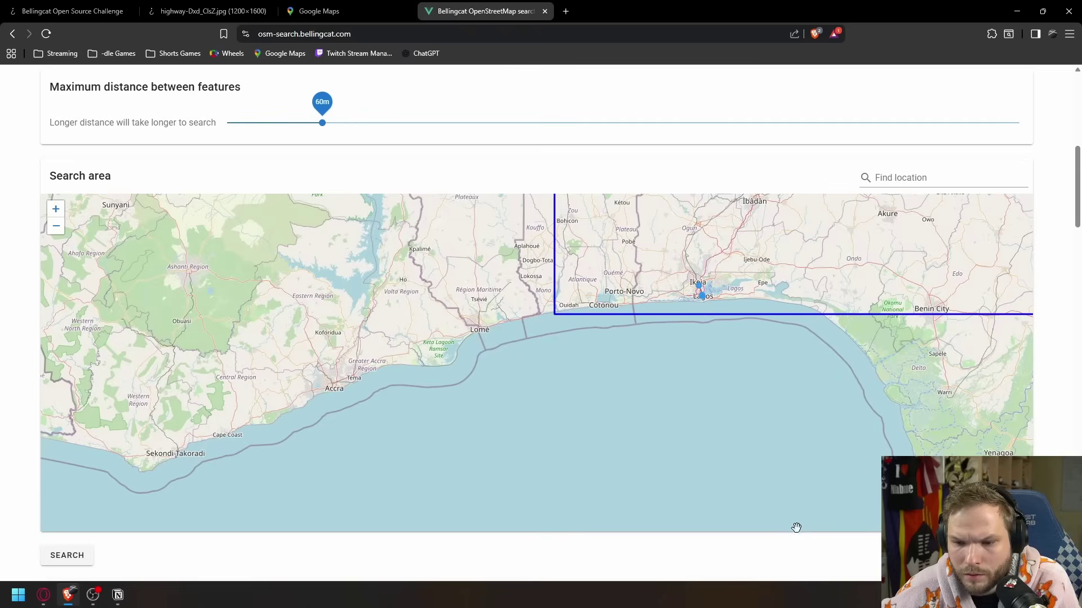
Step: Zoom the search-area map from West Africa into Tema, Ghana
{"action": "scroll", "coordinate": [798, 525], "scroll_direction": "down", "scroll_amount": 2}
{"action": "scroll", "coordinate": [758, 409], "scroll_direction": "up", "scroll_amount": 1}
{"action": "left_click_drag", "start_coordinate": [682, 406], "coordinate": [685, 385]}
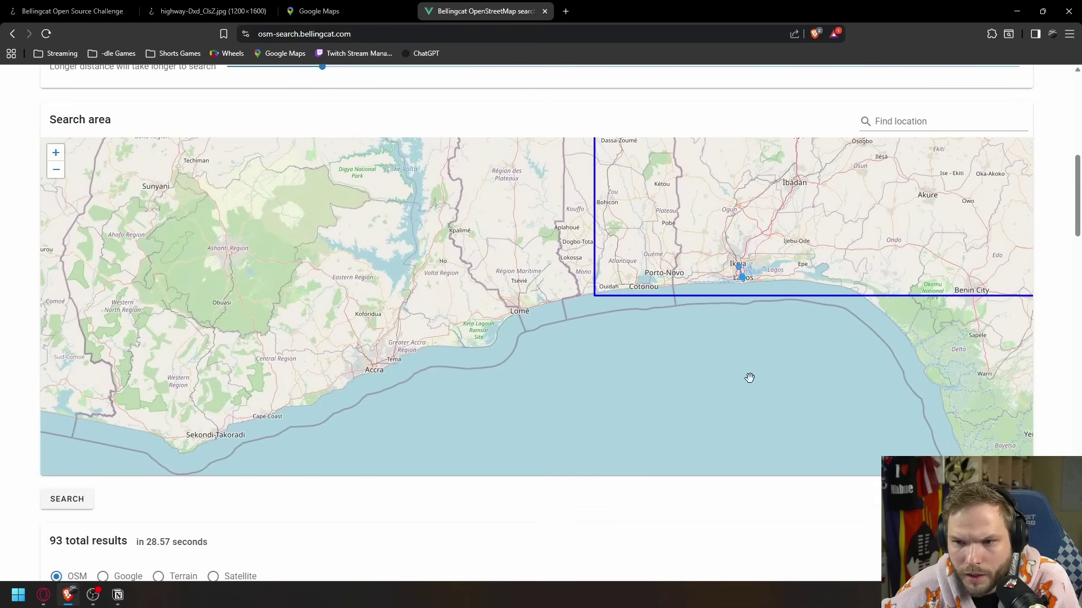
{"action": "scroll", "coordinate": [1050, 314], "scroll_direction": "down", "scroll_amount": 2}
{"action": "scroll", "coordinate": [11, 435], "scroll_direction": "up", "scroll_amount": 3}
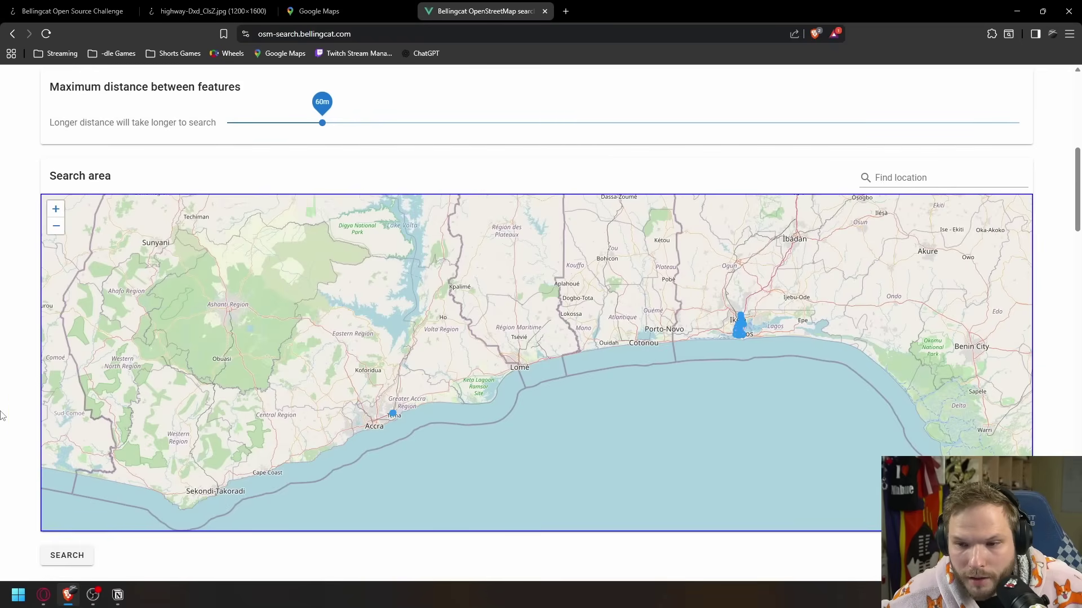
{"action": "scroll", "coordinate": [279, 559], "scroll_direction": "down", "scroll_amount": 1}
{"action": "scroll", "coordinate": [279, 549], "scroll_direction": "up", "scroll_amount": 1}
{"action": "scroll", "coordinate": [384, 414], "scroll_direction": "up", "scroll_amount": 3}
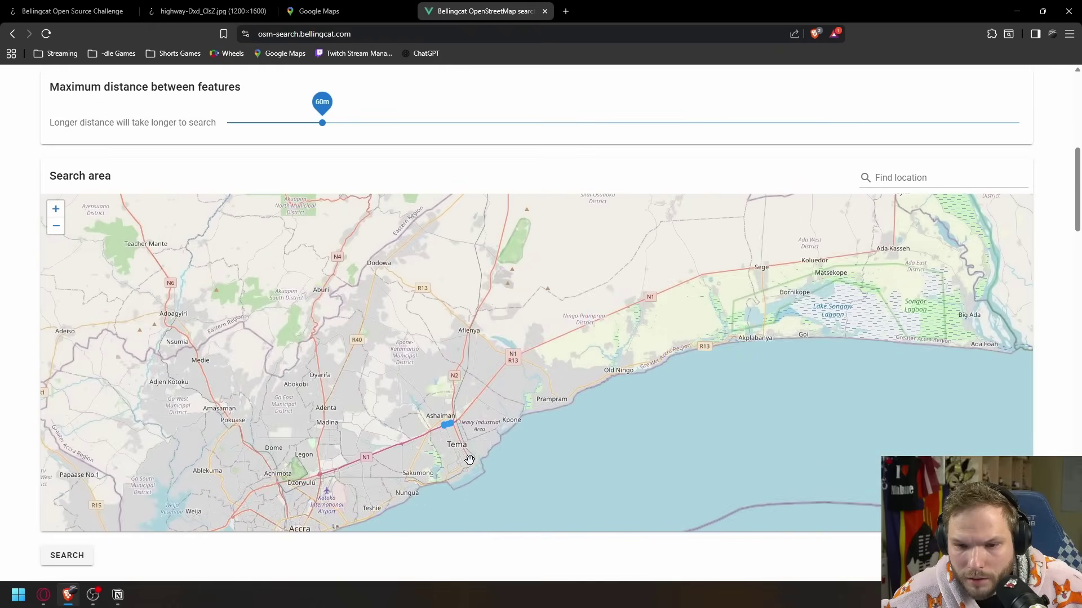
{"action": "scroll", "coordinate": [410, 391], "scroll_direction": "up", "scroll_amount": 5}
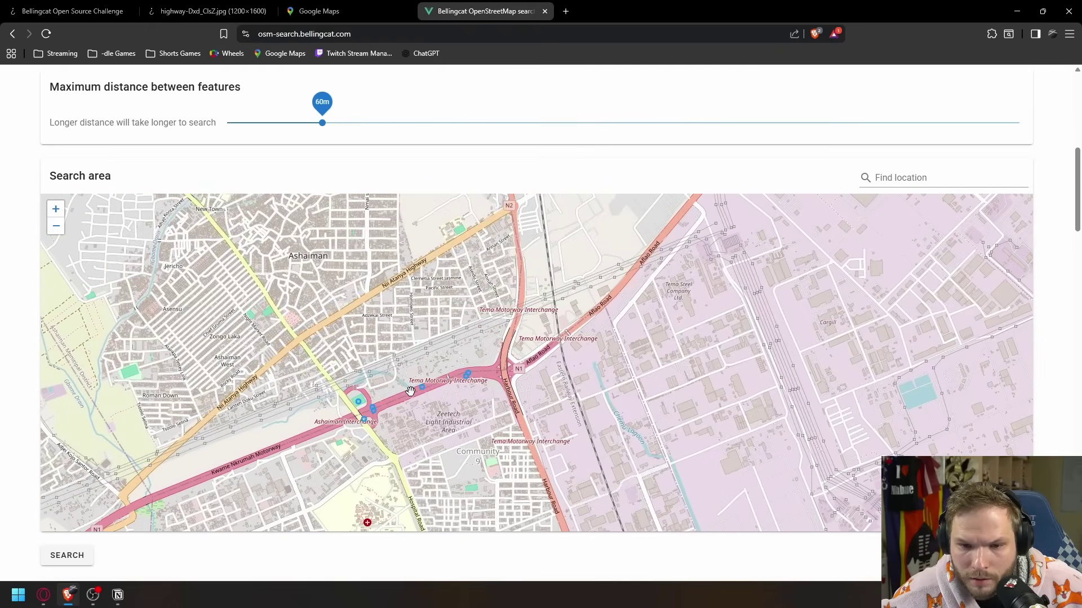
{"action": "scroll", "coordinate": [416, 410], "scroll_direction": "down", "scroll_amount": 6}
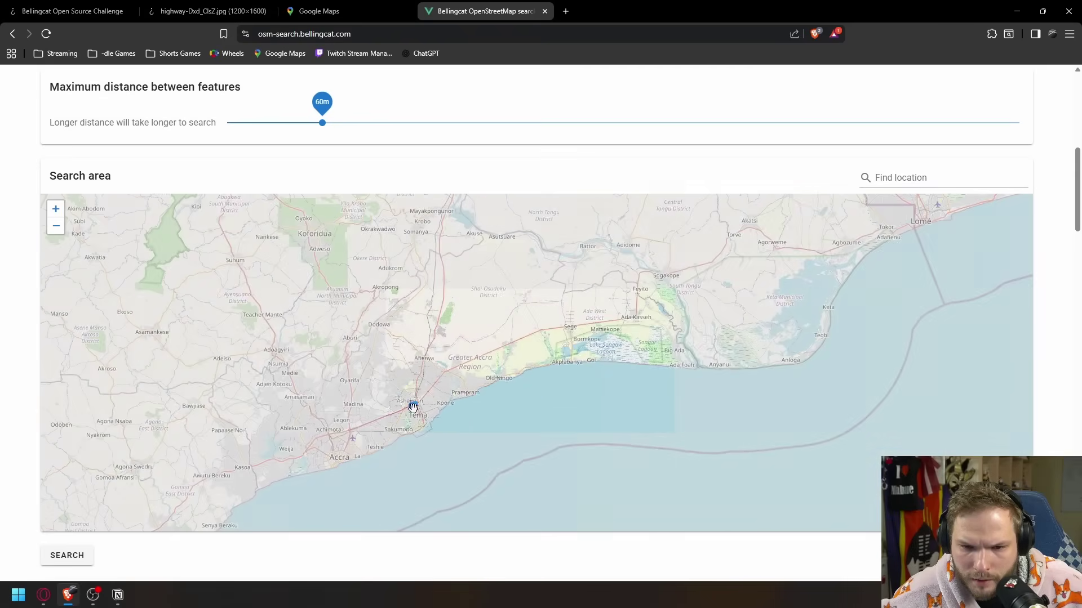
{"action": "scroll", "coordinate": [415, 420], "scroll_direction": "up", "scroll_amount": 3}
Step: Glance at Google Maps, then frame the Tema Motorway Interchange result with Ashaiman and Prampram above
{"action": "left_click", "coordinate": [285, 13]}
{"action": "left_click", "coordinate": [484, 13]}
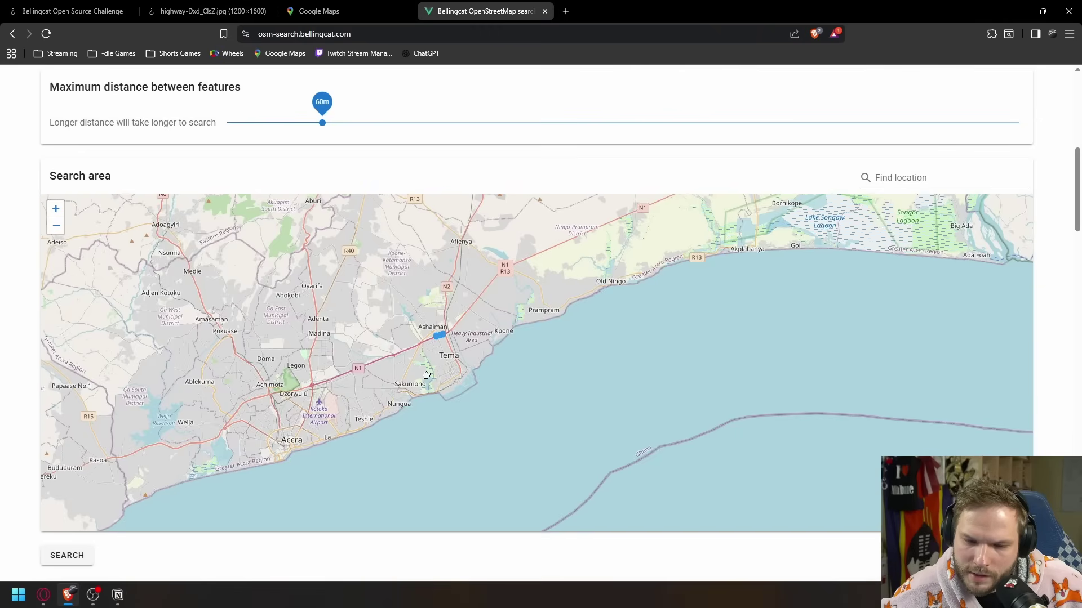
{"action": "scroll", "coordinate": [403, 388], "scroll_direction": "up", "scroll_amount": 2}
{"action": "left_click_drag", "start_coordinate": [478, 276], "coordinate": [491, 415]}
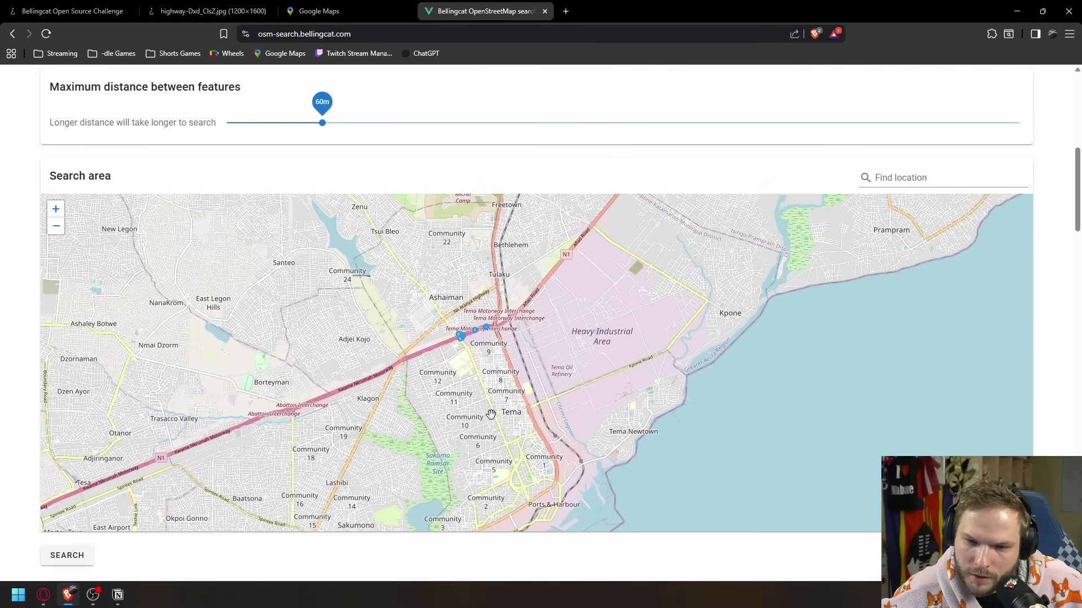
Step: In Google Maps, zoom the satellite view onto the Accra-Tema Motorway overpass
{"action": "left_click", "coordinate": [330, 14]}
{"action": "scroll", "coordinate": [458, 415], "scroll_direction": "down", "scroll_amount": 2}
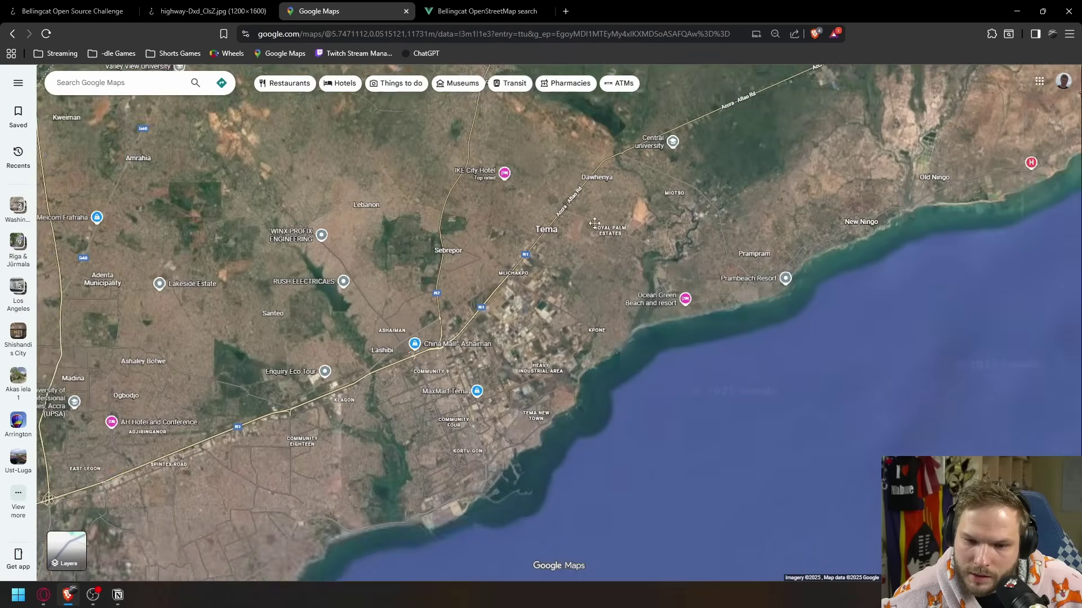
{"action": "scroll", "coordinate": [446, 306], "scroll_direction": "up", "scroll_amount": 5}
{"action": "scroll", "coordinate": [450, 338], "scroll_direction": "up", "scroll_amount": 2}
{"action": "left_click_drag", "start_coordinate": [414, 356], "coordinate": [505, 306]}
{"action": "scroll", "coordinate": [536, 306], "scroll_direction": "up", "scroll_amount": 5}
{"action": "left_click_drag", "start_coordinate": [776, 138], "coordinate": [581, 208]}
Step: Follow the motorway west and open Street View on the N1, facing traffic across the median
{"action": "left_click_drag", "start_coordinate": [648, 310], "coordinate": [507, 360]}
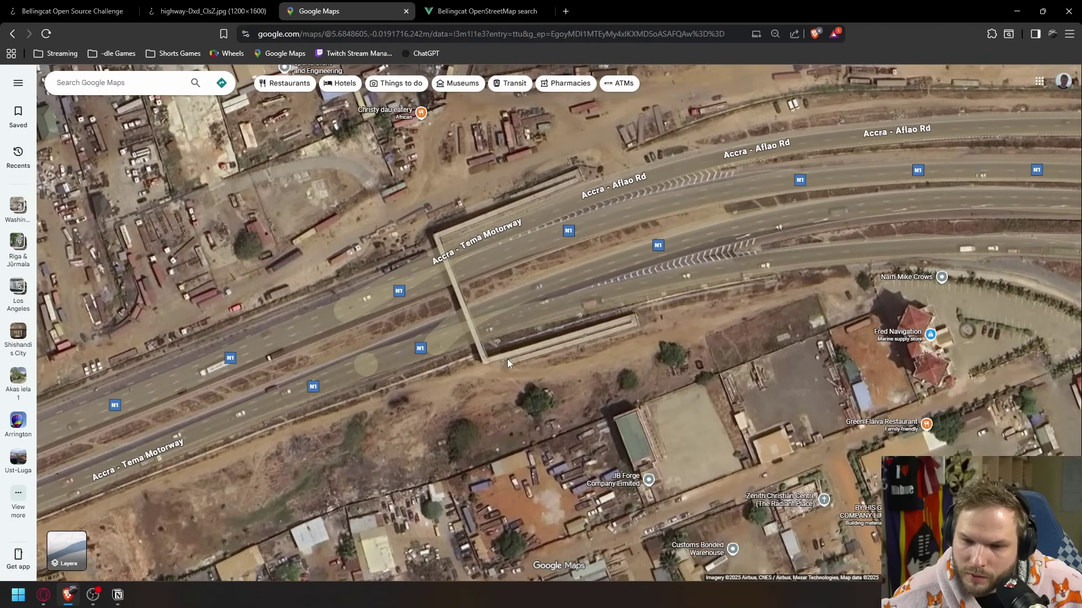
{"action": "left_click_drag", "start_coordinate": [398, 373], "coordinate": [542, 312]}
{"action": "left_click_drag", "start_coordinate": [384, 344], "coordinate": [524, 370]}
{"action": "left_click_drag", "start_coordinate": [341, 417], "coordinate": [497, 347]}
{"action": "left_click_drag", "start_coordinate": [608, 295], "coordinate": [647, 391]}
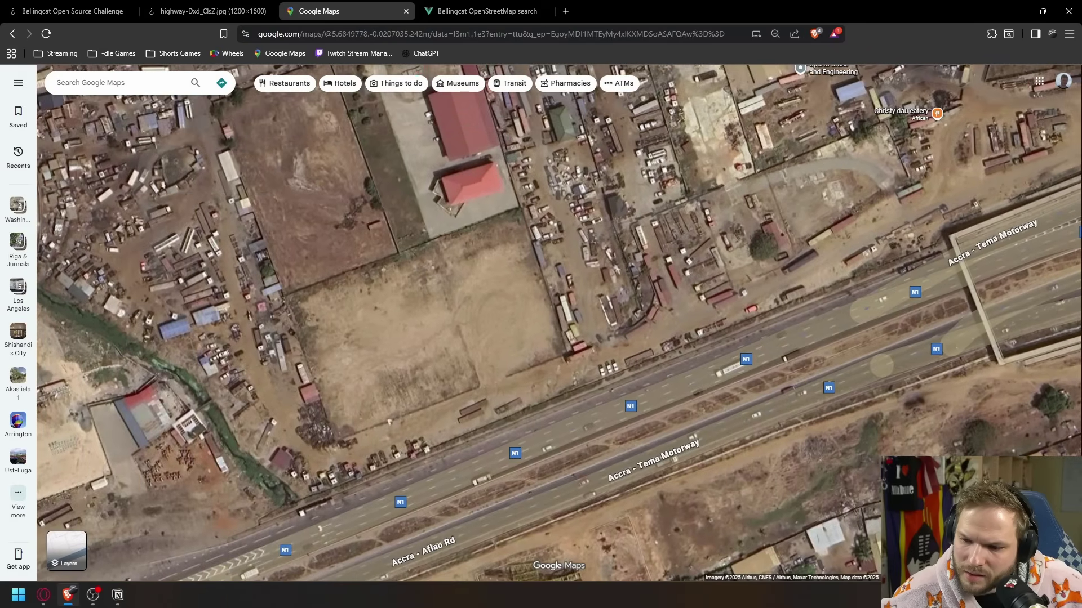
{"action": "left_click", "coordinate": [556, 405]}
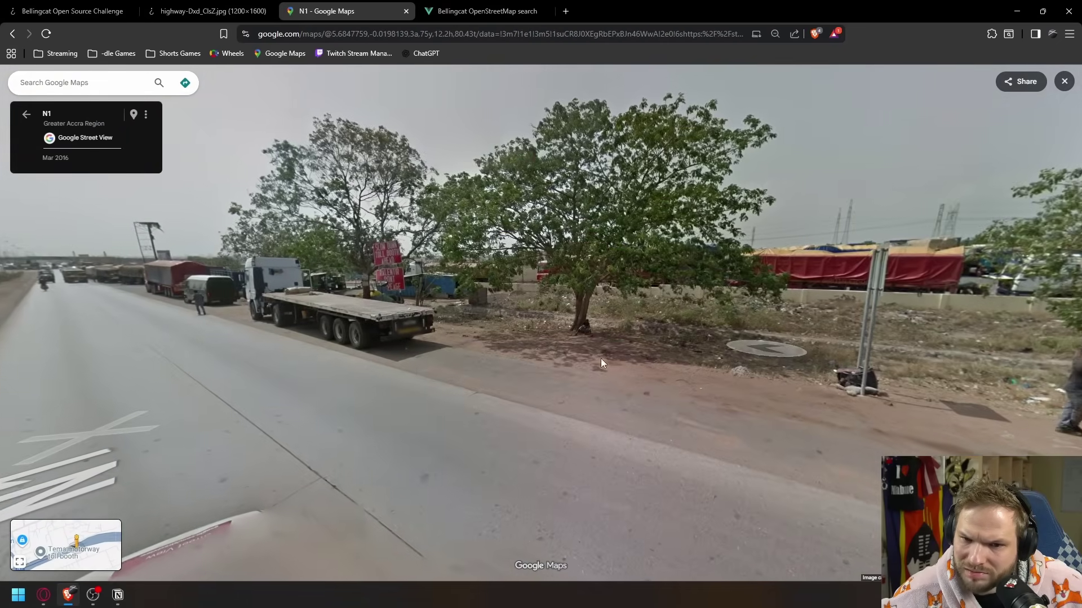
{"action": "left_click_drag", "start_coordinate": [600, 358], "coordinate": [614, 302]}
Step: Step along the N1 in Street View, turning toward the parked trucks and cars
{"action": "left_click", "coordinate": [552, 281]}
{"action": "left_click_drag", "start_coordinate": [550, 282], "coordinate": [842, 307]}
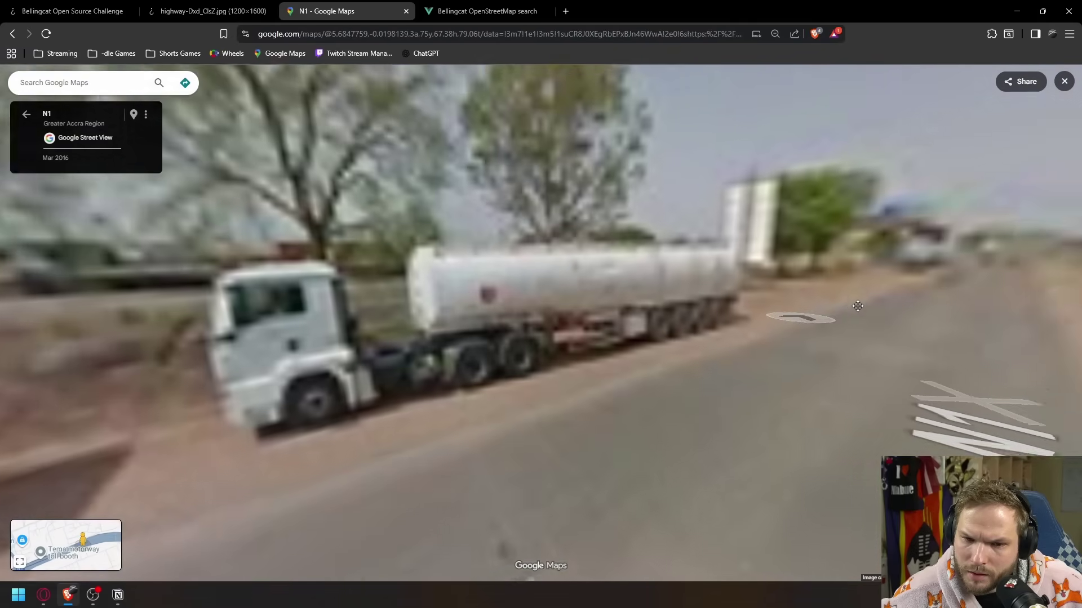
{"action": "scroll", "coordinate": [643, 300], "scroll_direction": "up", "scroll_amount": 5}
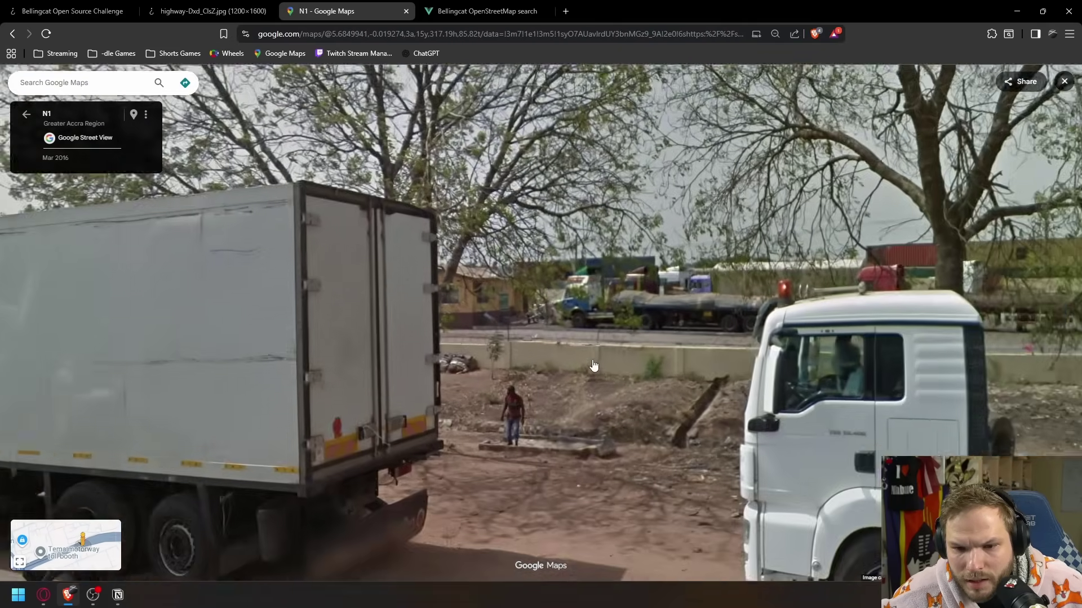
{"action": "scroll", "coordinate": [594, 365], "scroll_direction": "down", "scroll_amount": 5}
{"action": "left_click_drag", "start_coordinate": [445, 369], "coordinate": [787, 358]}
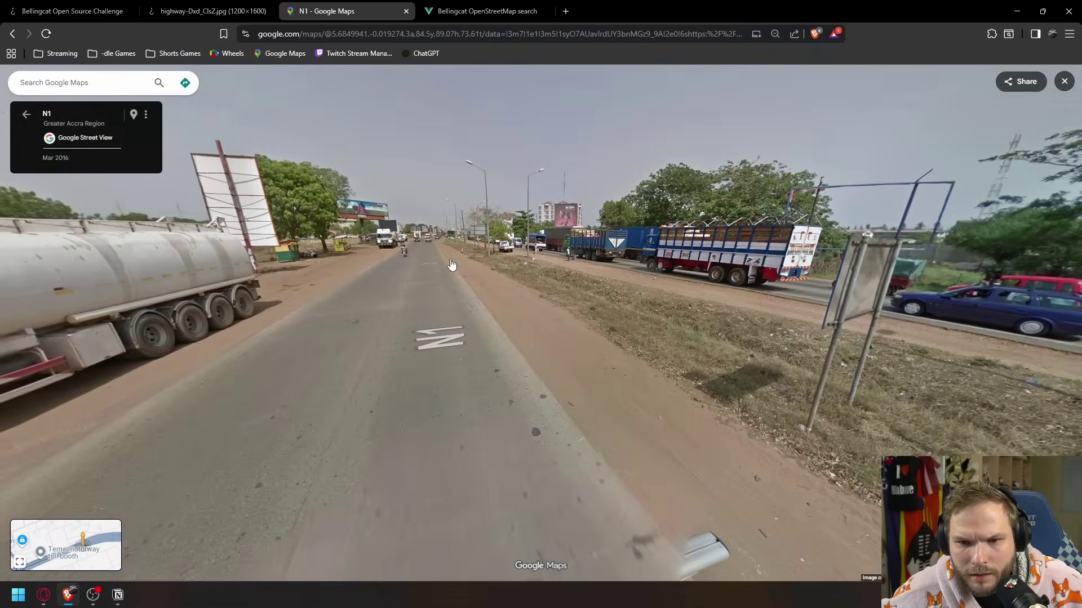
{"action": "key", "text": "Up"}
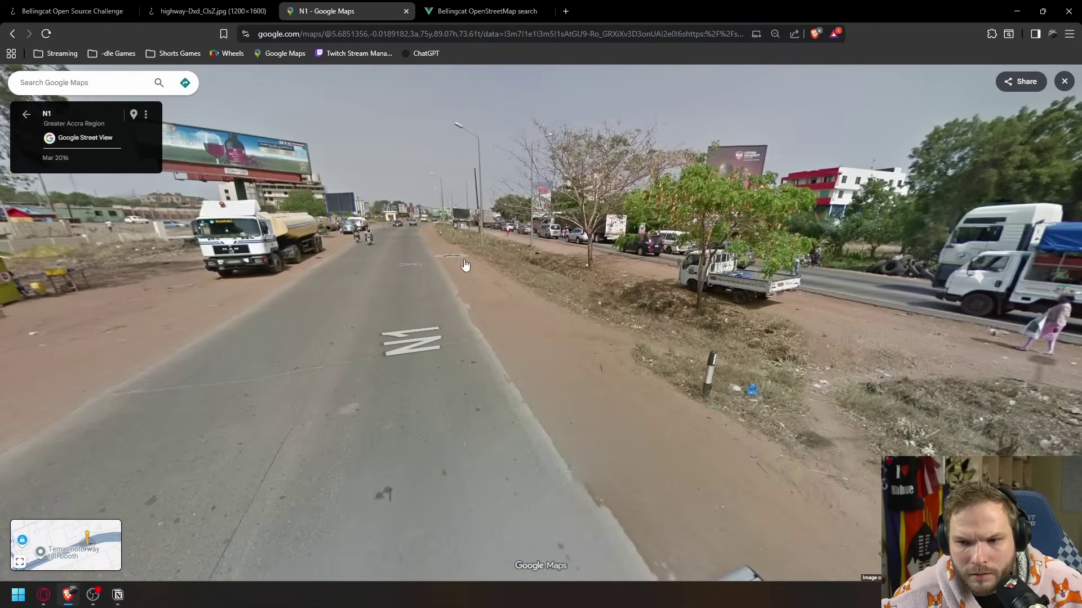
Step: Look down the N1, then zoom out of Street View to the Accra–Tema satellite map
{"action": "scroll", "coordinate": [711, 366], "scroll_direction": "up", "scroll_amount": 5}
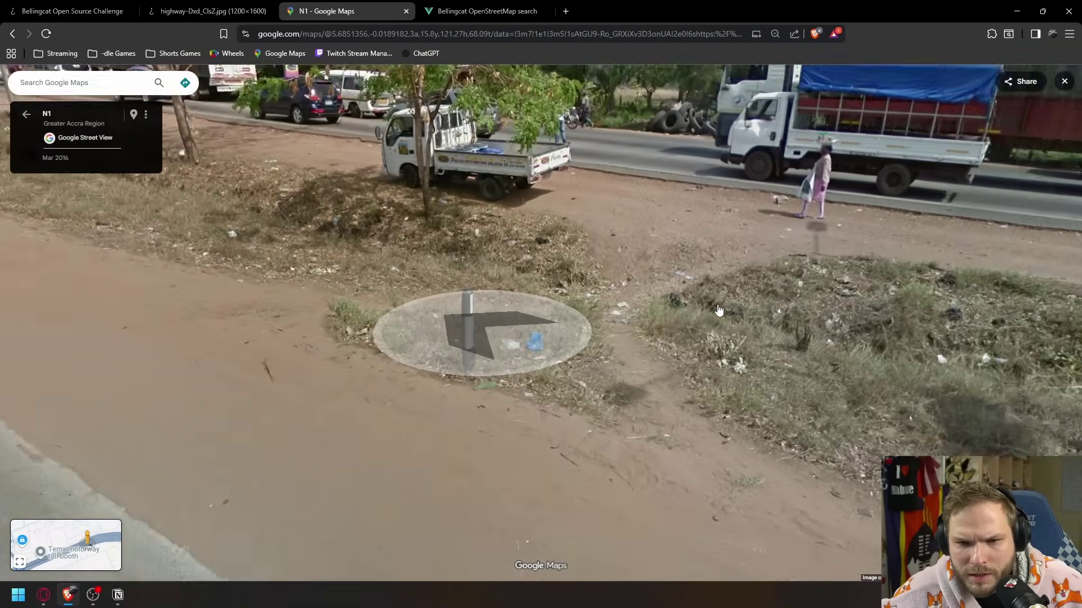
{"action": "scroll", "coordinate": [718, 311], "scroll_direction": "down", "scroll_amount": 5}
{"action": "left_click_drag", "start_coordinate": [718, 310], "coordinate": [314, 305]}
{"action": "scroll", "coordinate": [492, 254], "scroll_direction": "up", "scroll_amount": 3}
{"action": "scroll", "coordinate": [493, 254], "scroll_direction": "down", "scroll_amount": 3}
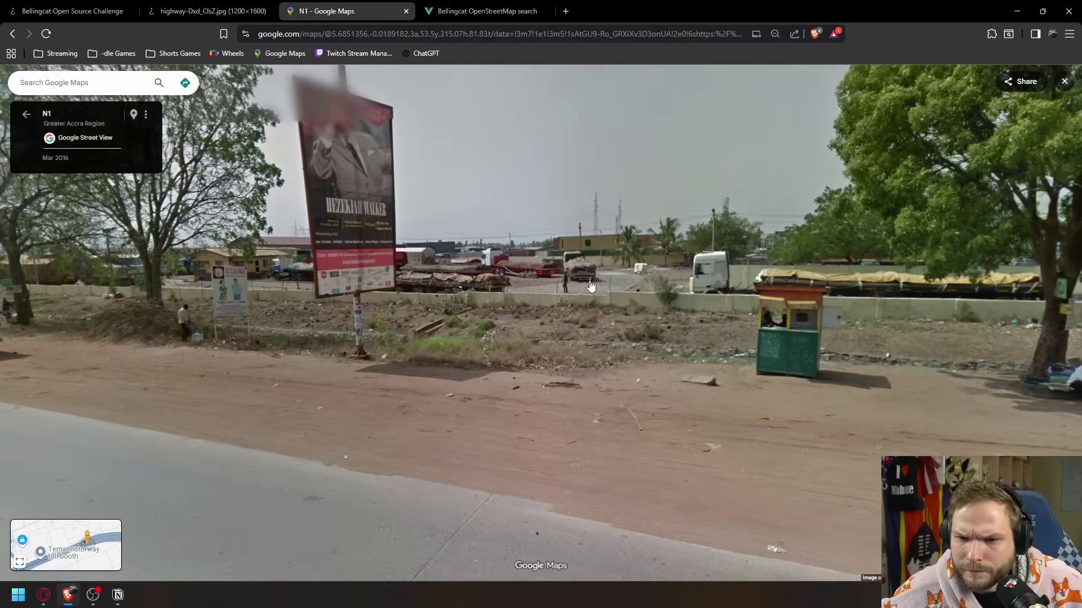
{"action": "scroll", "coordinate": [587, 302], "scroll_direction": "down", "scroll_amount": 6}
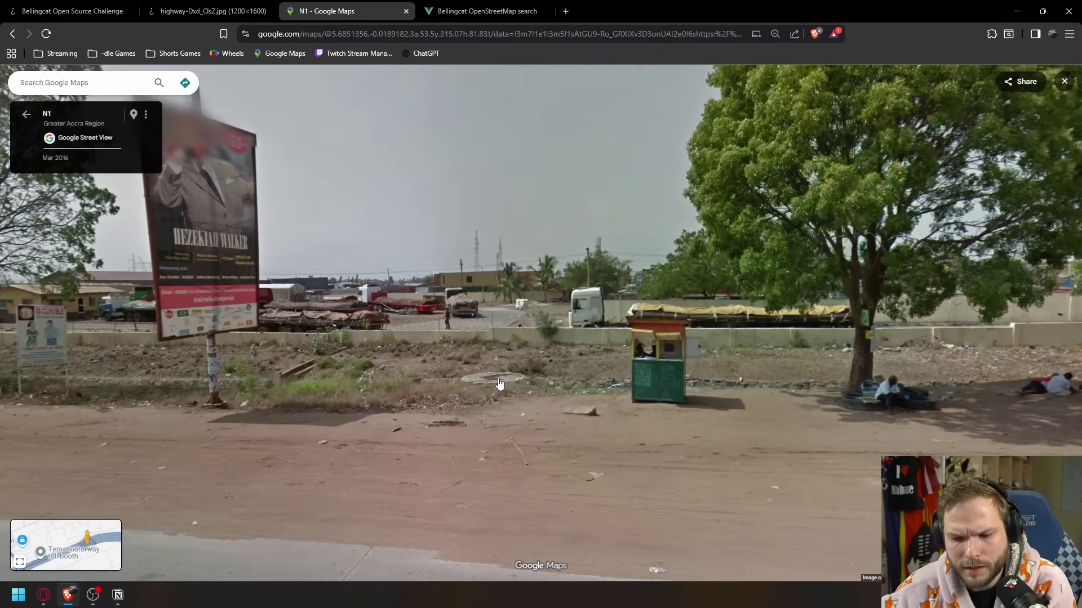
{"action": "scroll", "coordinate": [514, 360], "scroll_direction": "down", "scroll_amount": 10}
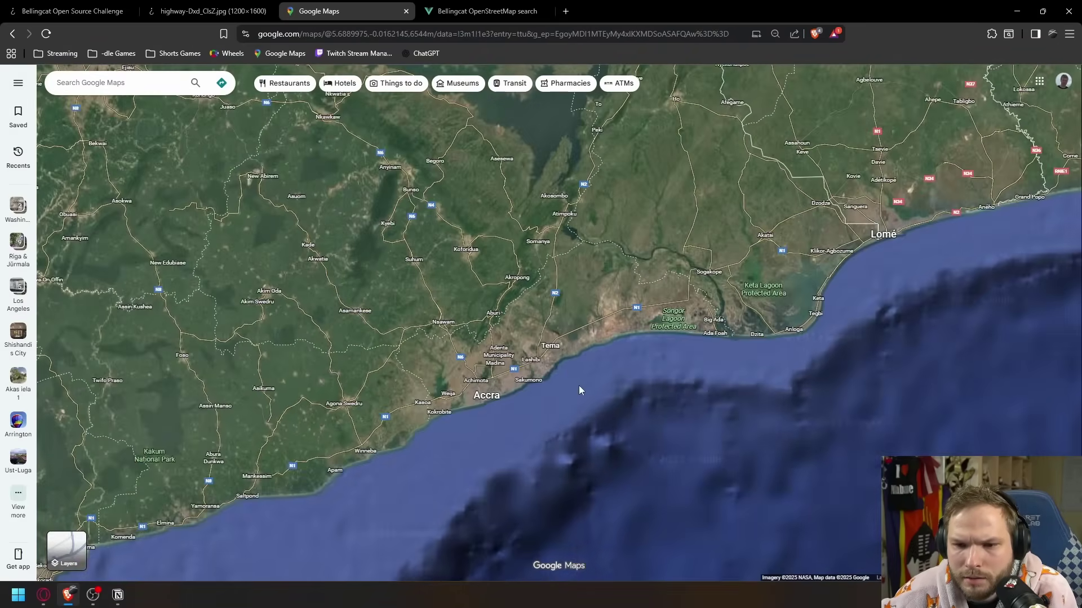
Step: Return to the Bellingcat OpenStreetMap search and zoom around the Lagos search area
{"action": "left_click_drag", "start_coordinate": [579, 385], "coordinate": [310, 387]}
{"action": "left_click", "coordinate": [468, 12]}
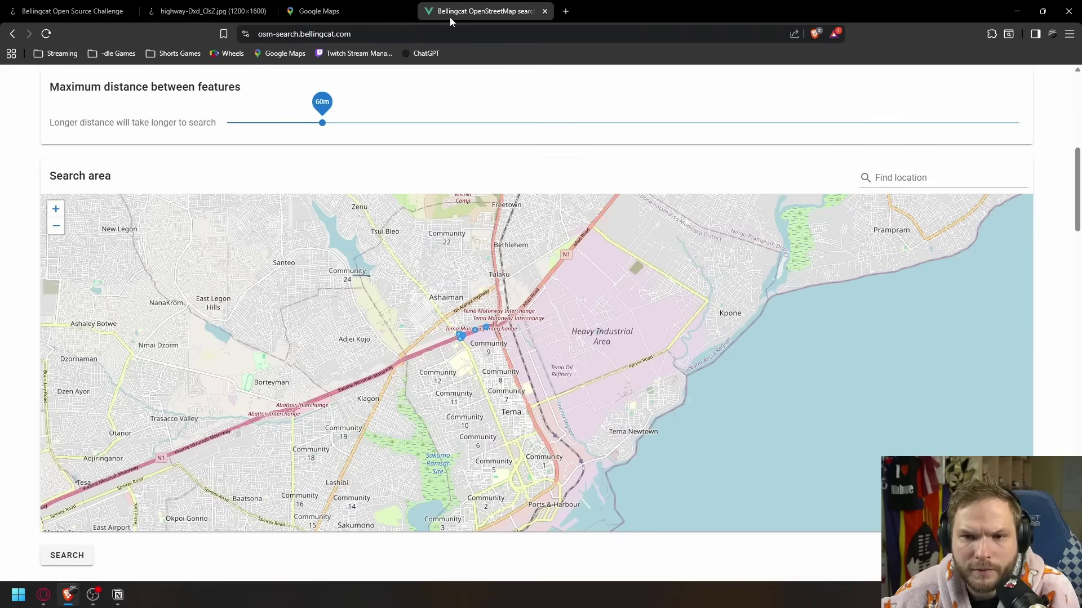
{"action": "scroll", "coordinate": [662, 374], "scroll_direction": "down", "scroll_amount": 3}
{"action": "left_click_drag", "start_coordinate": [645, 349], "coordinate": [283, 394]}
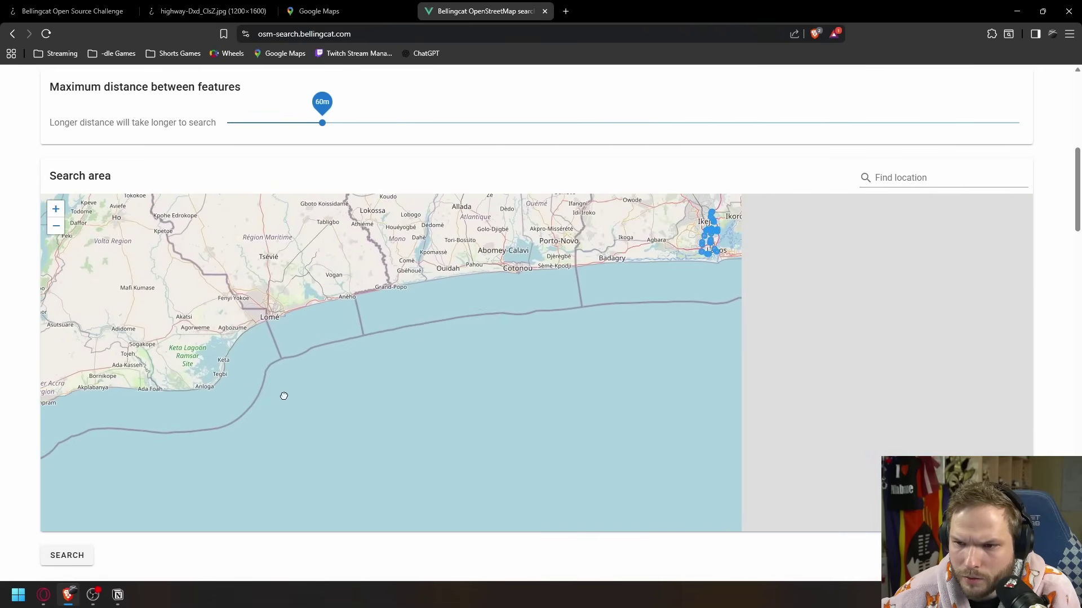
{"action": "scroll", "coordinate": [719, 209], "scroll_direction": "up", "scroll_amount": 2}
{"action": "scroll", "coordinate": [719, 209], "scroll_direction": "up", "scroll_amount": 1}
{"action": "scroll", "coordinate": [748, 405], "scroll_direction": "up", "scroll_amount": 2}
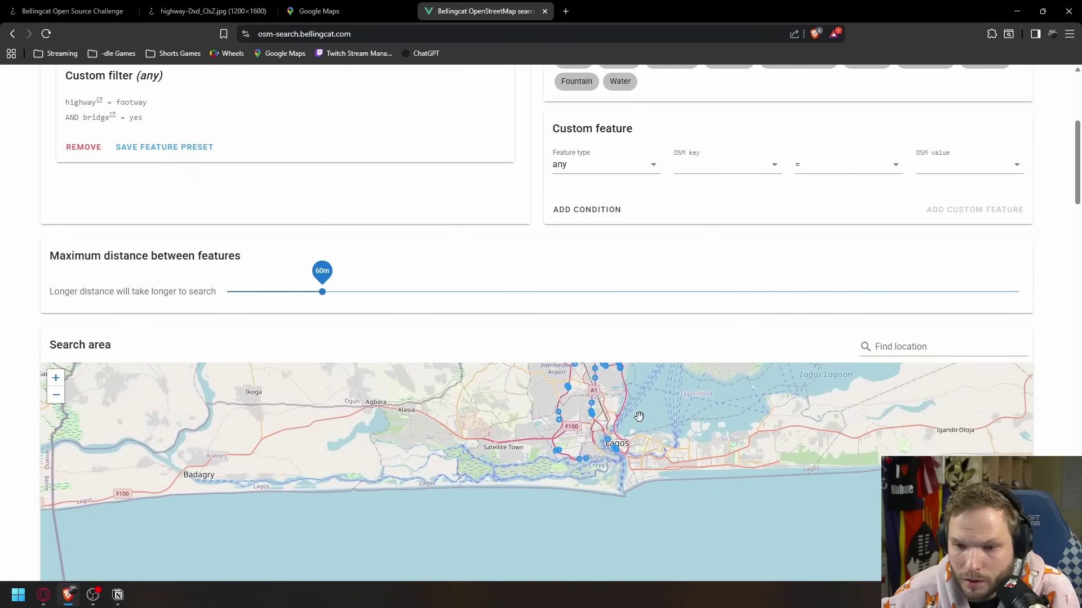
{"action": "scroll", "coordinate": [671, 310], "scroll_direction": "down", "scroll_amount": 1}
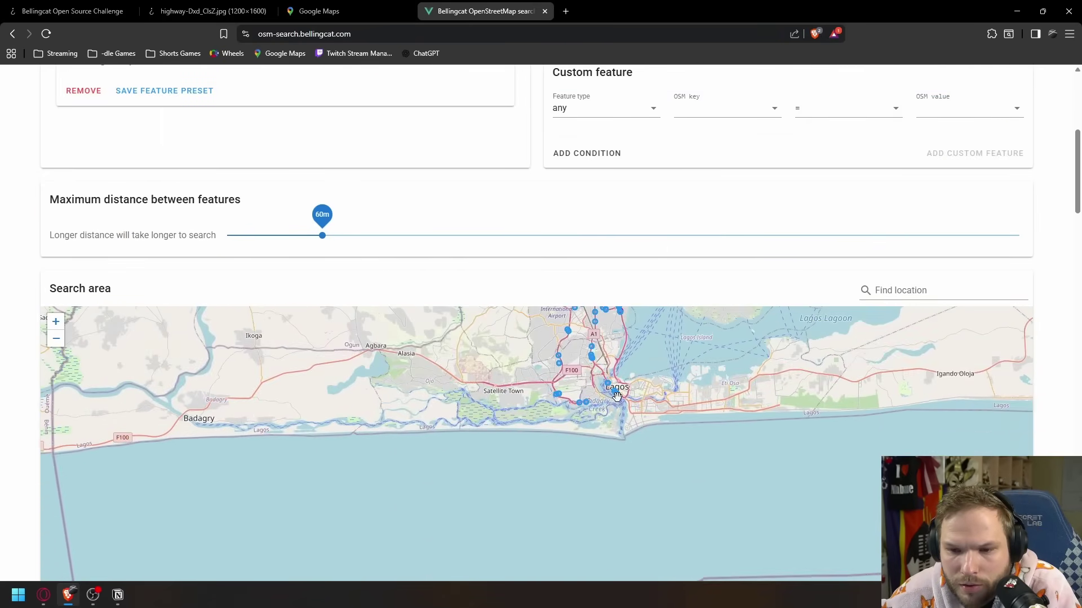
{"action": "scroll", "coordinate": [670, 316], "scroll_direction": "up", "scroll_amount": 1}
Step: Pan the search map across Lagos Island, the Ikeja result markers and south Lagos
{"action": "left_click_drag", "start_coordinate": [577, 333], "coordinate": [518, 326]}
{"action": "scroll", "coordinate": [512, 509], "scroll_direction": "up", "scroll_amount": 2}
{"action": "scroll", "coordinate": [435, 397], "scroll_direction": "down", "scroll_amount": 2}
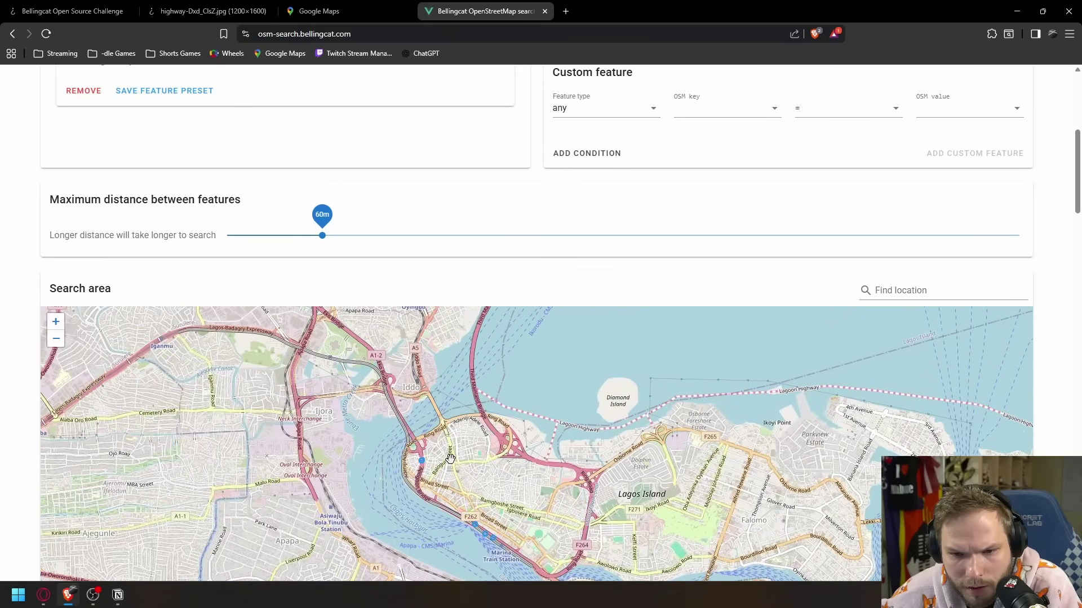
{"action": "scroll", "coordinate": [953, 248], "scroll_direction": "down", "scroll_amount": 4}
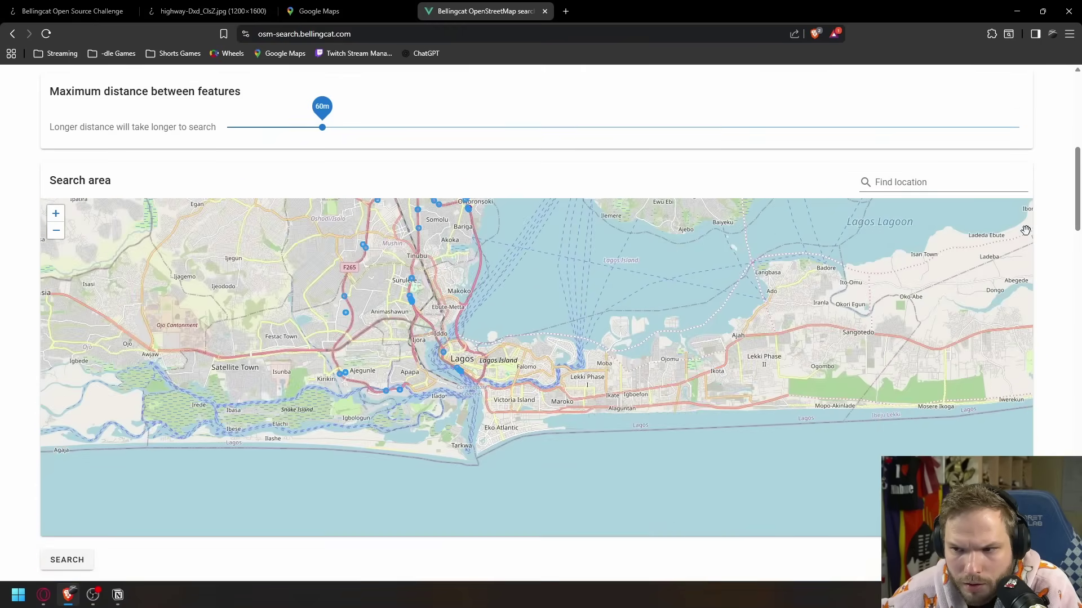
{"action": "scroll", "coordinate": [620, 319], "scroll_direction": "up", "scroll_amount": 1}
{"action": "scroll", "coordinate": [620, 318], "scroll_direction": "up", "scroll_amount": 1}
{"action": "left_click_drag", "start_coordinate": [699, 247], "coordinate": [609, 334]}
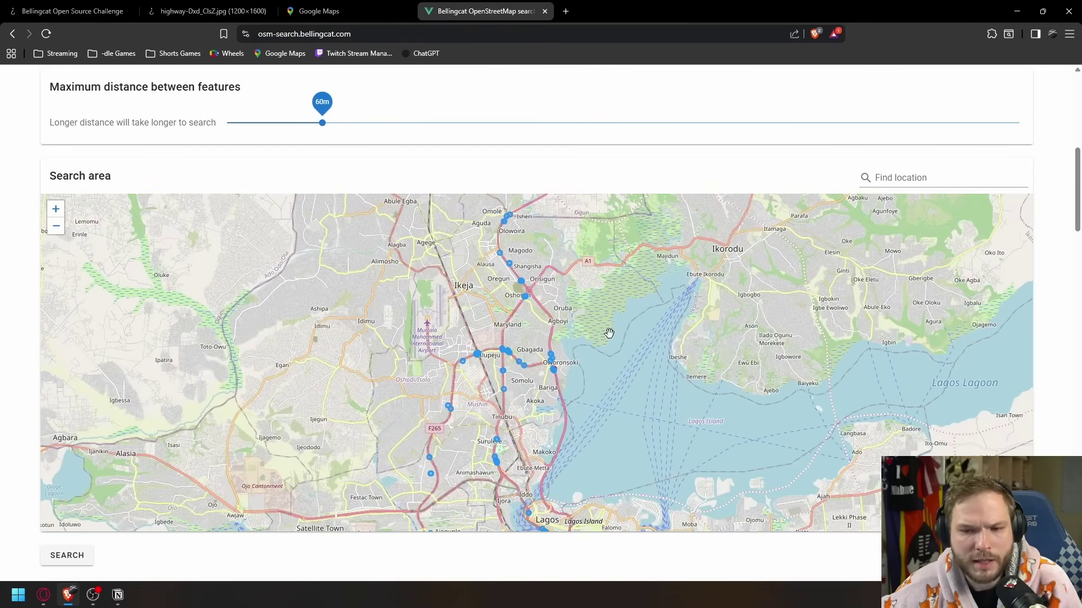
{"action": "left_click_drag", "start_coordinate": [520, 448], "coordinate": [560, 377]}
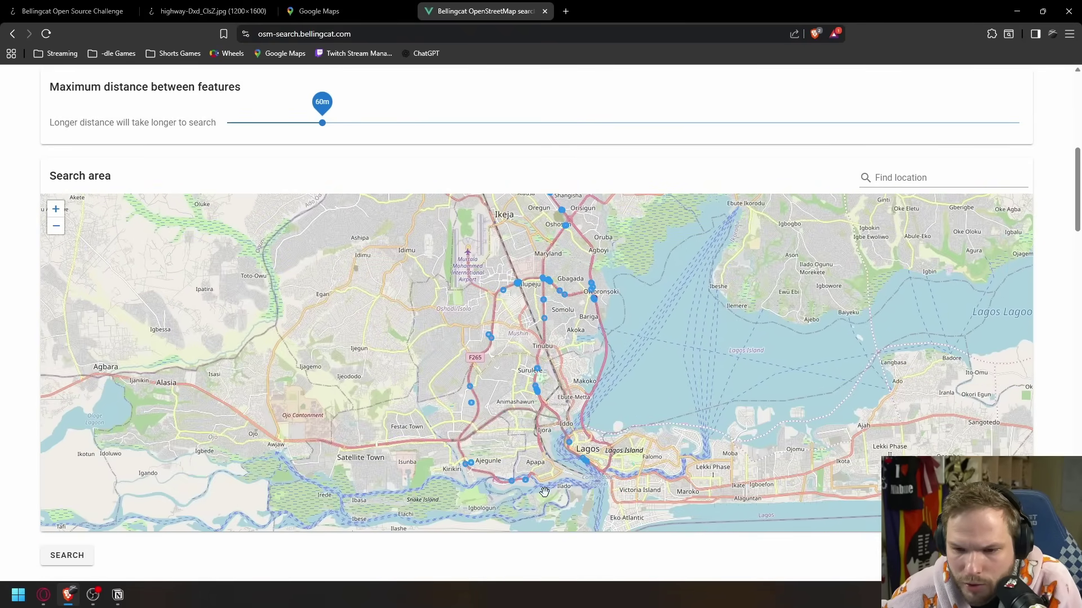
{"action": "scroll", "coordinate": [574, 442], "scroll_direction": "up", "scroll_amount": 2}
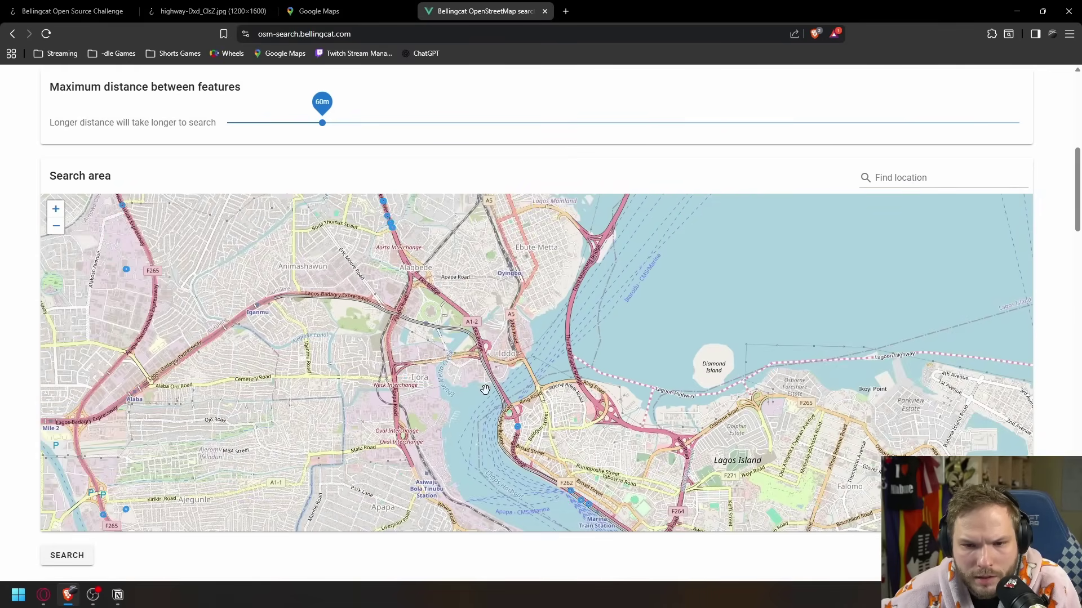
Step: Move the search map north to the Gbagada cluster and zoom in on Ojodu Berger
{"action": "left_click_drag", "start_coordinate": [485, 390], "coordinate": [461, 276]}
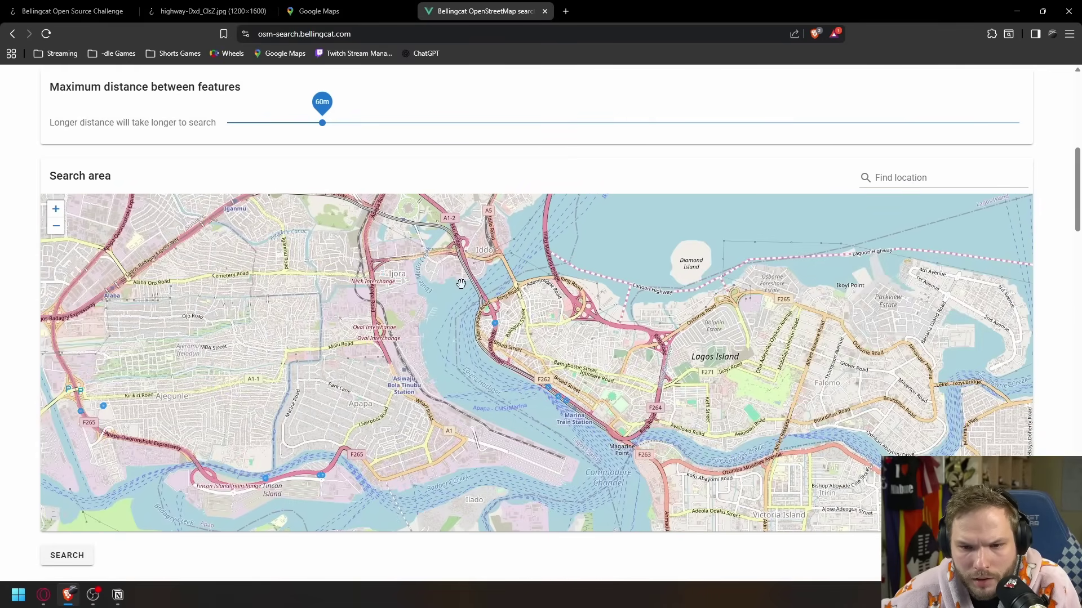
{"action": "left_click_drag", "start_coordinate": [336, 418], "coordinate": [445, 326]}
{"action": "left_click_drag", "start_coordinate": [316, 329], "coordinate": [567, 430]}
{"action": "scroll", "coordinate": [588, 350], "scroll_direction": "down", "scroll_amount": 2}
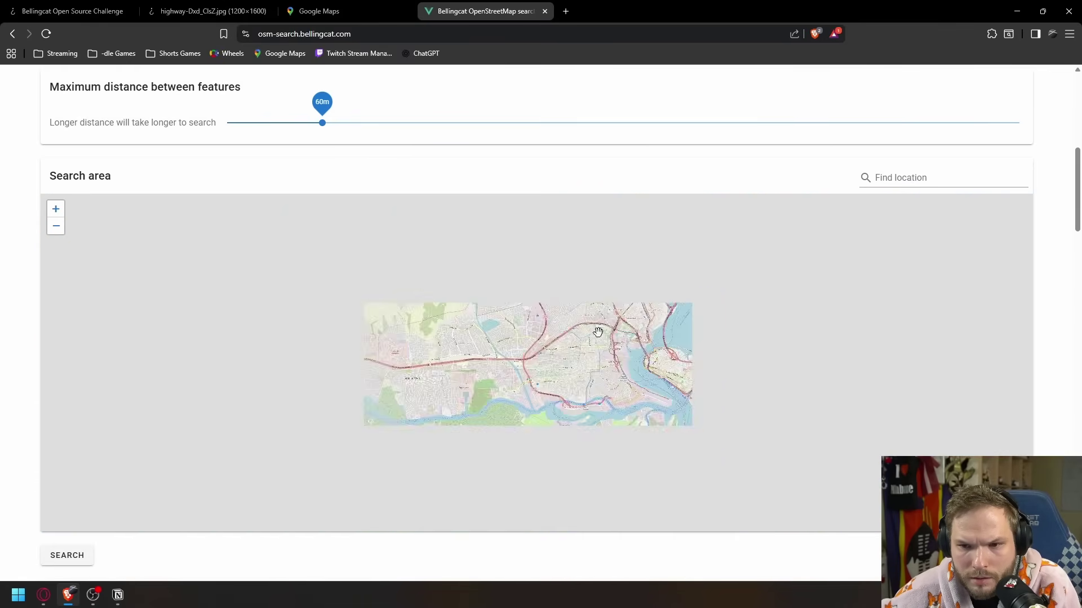
{"action": "left_click_drag", "start_coordinate": [608, 316], "coordinate": [563, 490]}
{"action": "left_click_drag", "start_coordinate": [583, 381], "coordinate": [568, 445]}
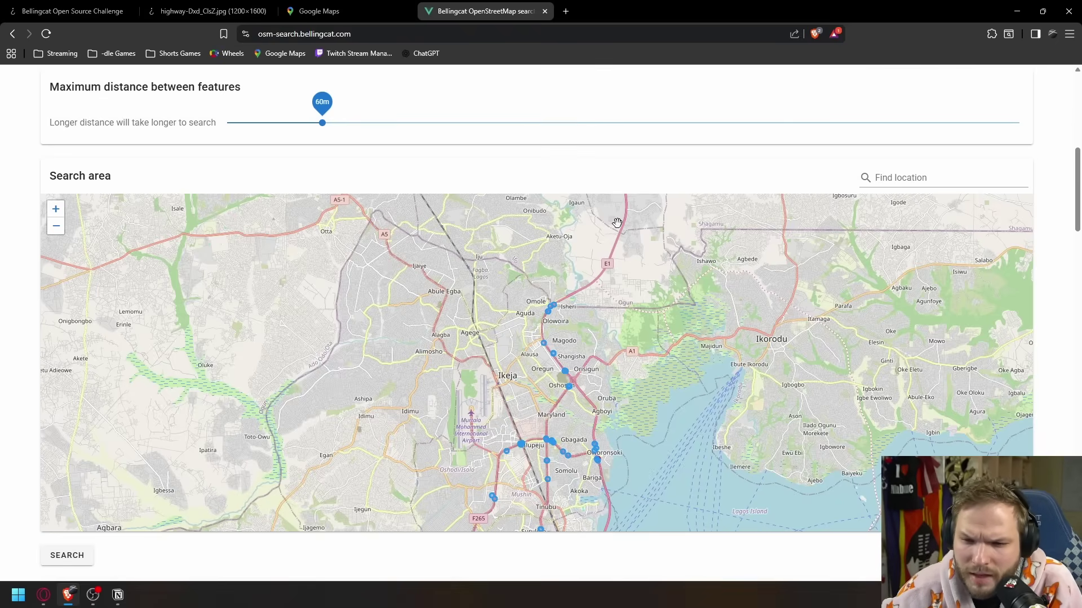
{"action": "scroll", "coordinate": [613, 357], "scroll_direction": "up", "scroll_amount": 5}
{"action": "scroll", "coordinate": [556, 363], "scroll_direction": "down", "scroll_amount": 1}
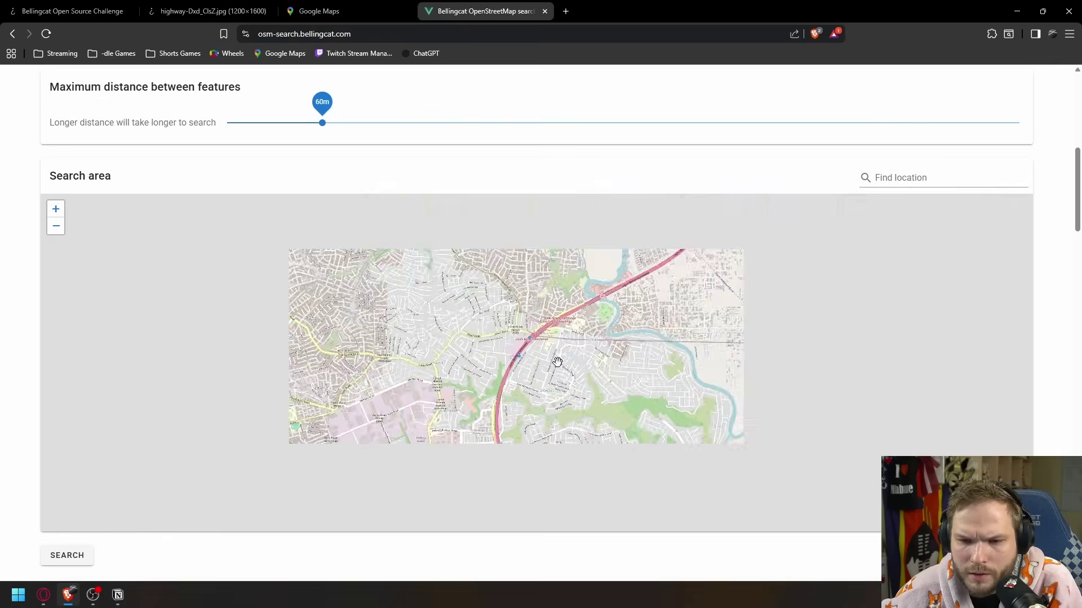
{"action": "scroll", "coordinate": [560, 330], "scroll_direction": "up", "scroll_amount": 1}
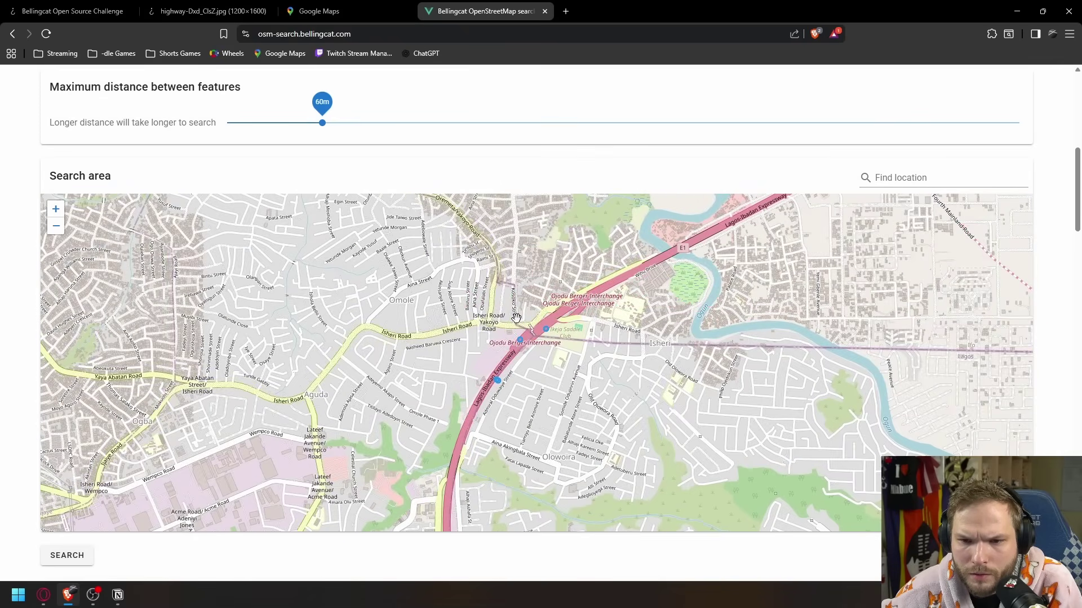
Step: Compare Ojodu Berger Interchange between Google Maps satellite and the OSM search map
{"action": "left_click", "coordinate": [302, 13]}
{"action": "scroll", "coordinate": [435, 385], "scroll_direction": "up", "scroll_amount": 5}
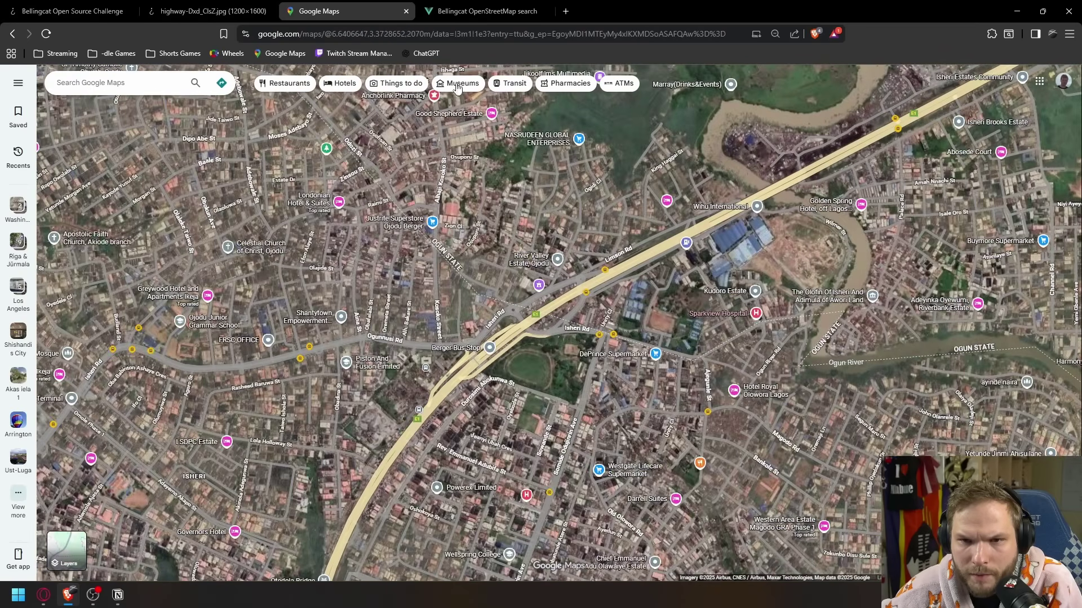
{"action": "left_click", "coordinate": [474, 13]}
{"action": "scroll", "coordinate": [543, 341], "scroll_direction": "up", "scroll_amount": 2}
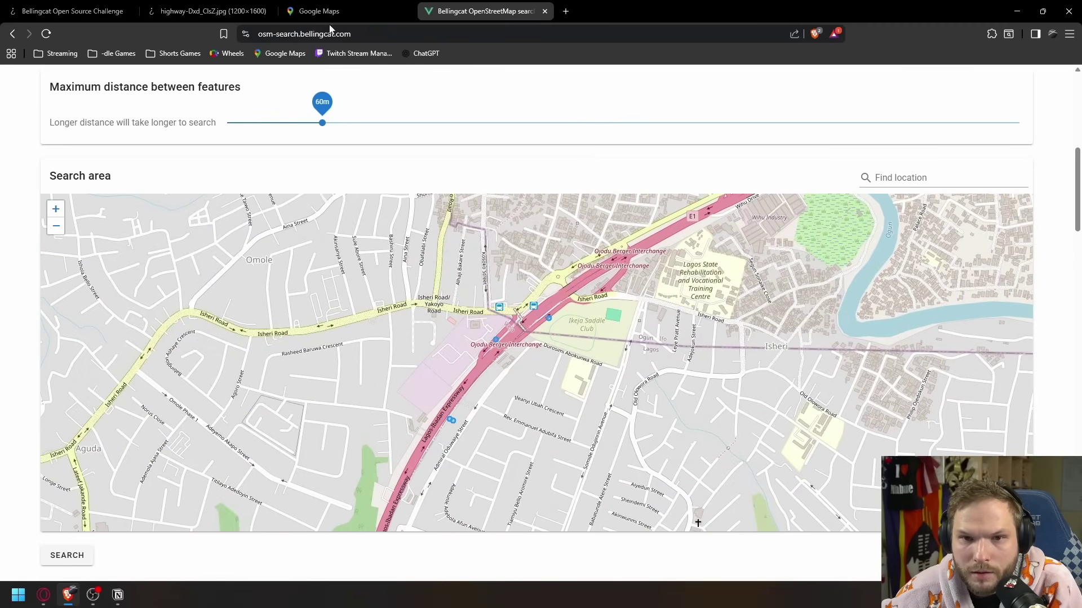
{"action": "left_click_drag", "start_coordinate": [517, 329], "coordinate": [510, 347]}
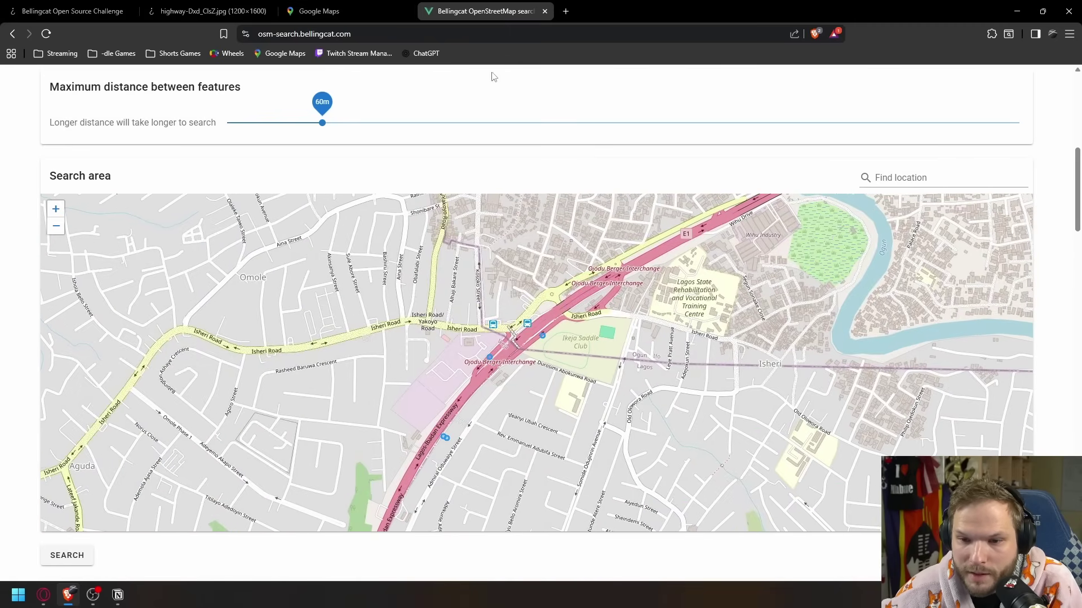
{"action": "key", "text": "ctrl+shift+Tab"}
{"action": "scroll", "coordinate": [618, 391], "scroll_direction": "up", "scroll_amount": 1}
Step: Follow the expressway south on the Google Maps satellite view
{"action": "left_click_drag", "start_coordinate": [618, 391], "coordinate": [557, 491]}
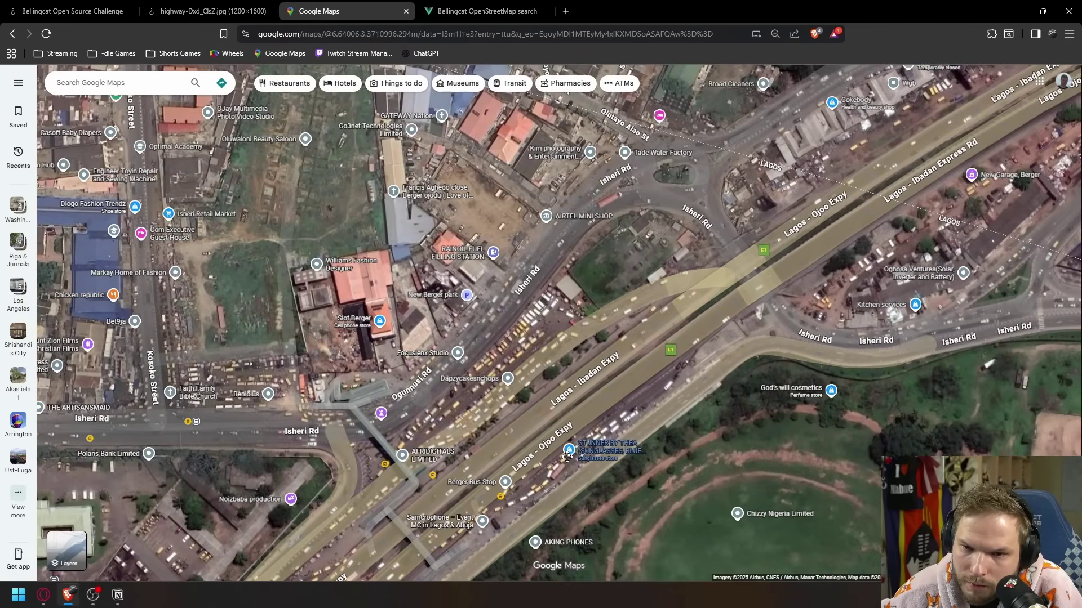
{"action": "left_click_drag", "start_coordinate": [584, 409], "coordinate": [569, 326]}
{"action": "scroll", "coordinate": [566, 434], "scroll_direction": "up", "scroll_amount": 1}
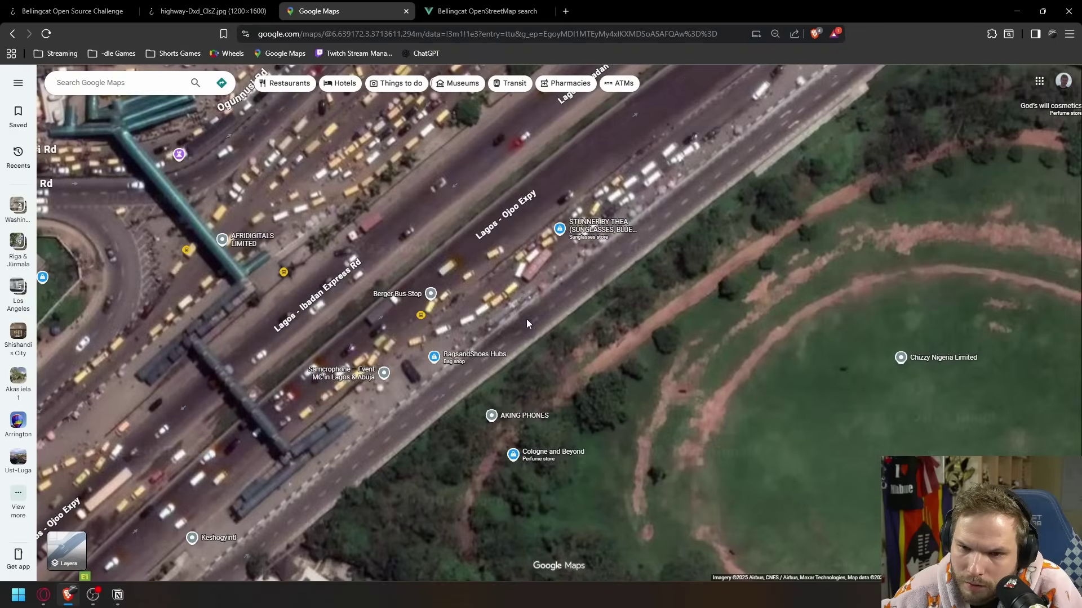
{"action": "scroll", "coordinate": [622, 393], "scroll_direction": "down", "scroll_amount": 1}
{"action": "left_click_drag", "start_coordinate": [622, 392], "coordinate": [746, 167]}
{"action": "left_click_drag", "start_coordinate": [456, 389], "coordinate": [649, 364]}
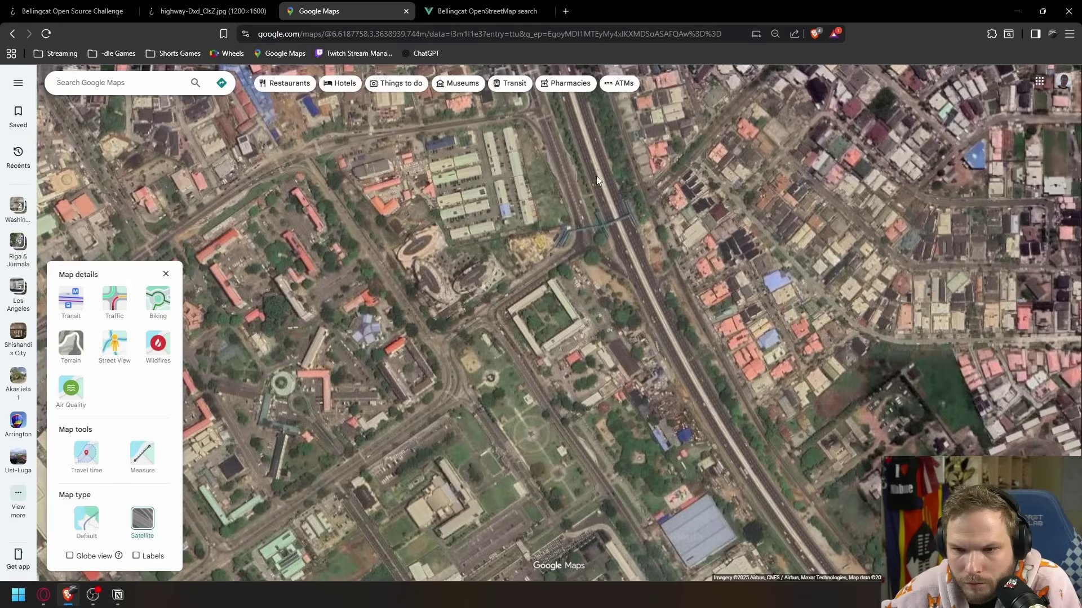
{"action": "scroll", "coordinate": [596, 262], "scroll_direction": "up", "scroll_amount": 3}
{"action": "scroll", "coordinate": [617, 275], "scroll_direction": "down", "scroll_amount": 1}
Step: Frame the pedestrian bridge over the expressway near the top of the view
{"action": "left_click_drag", "start_coordinate": [616, 282], "coordinate": [526, 146]}
{"action": "scroll", "coordinate": [580, 248], "scroll_direction": "down", "scroll_amount": 1}
{"action": "left_click_drag", "start_coordinate": [634, 337], "coordinate": [603, 415]}
{"action": "left_click_drag", "start_coordinate": [575, 338], "coordinate": [558, 438]}
{"action": "left_click_drag", "start_coordinate": [558, 360], "coordinate": [566, 282]}
{"action": "left_click_drag", "start_coordinate": [566, 383], "coordinate": [563, 211]}
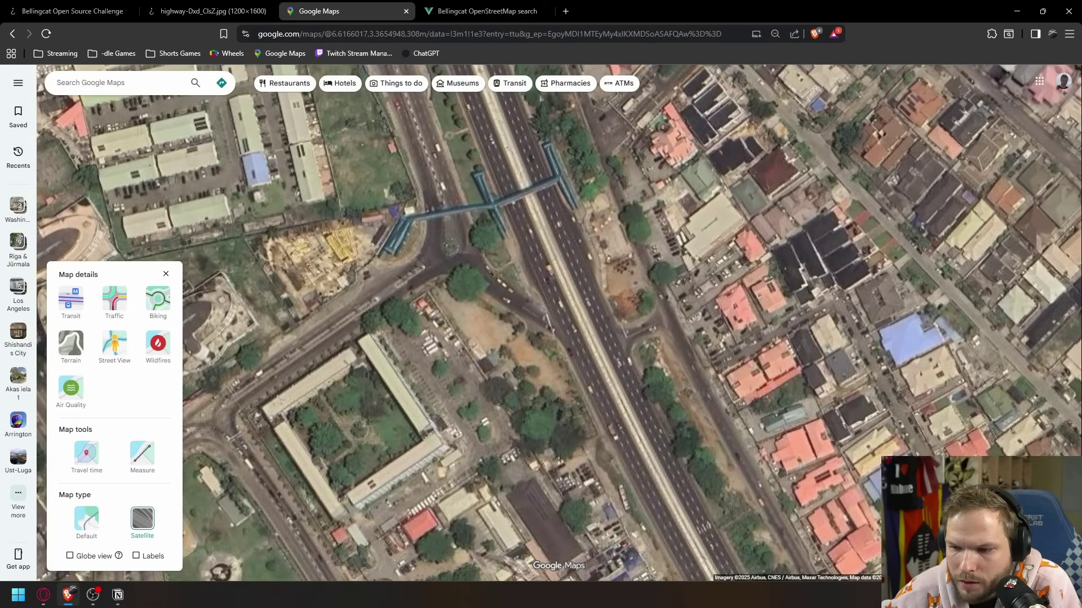
Step: Open Street View on the Lagos–Ojoo Expressway and turn to face the traffic lanes
{"action": "left_click", "coordinate": [114, 342]}
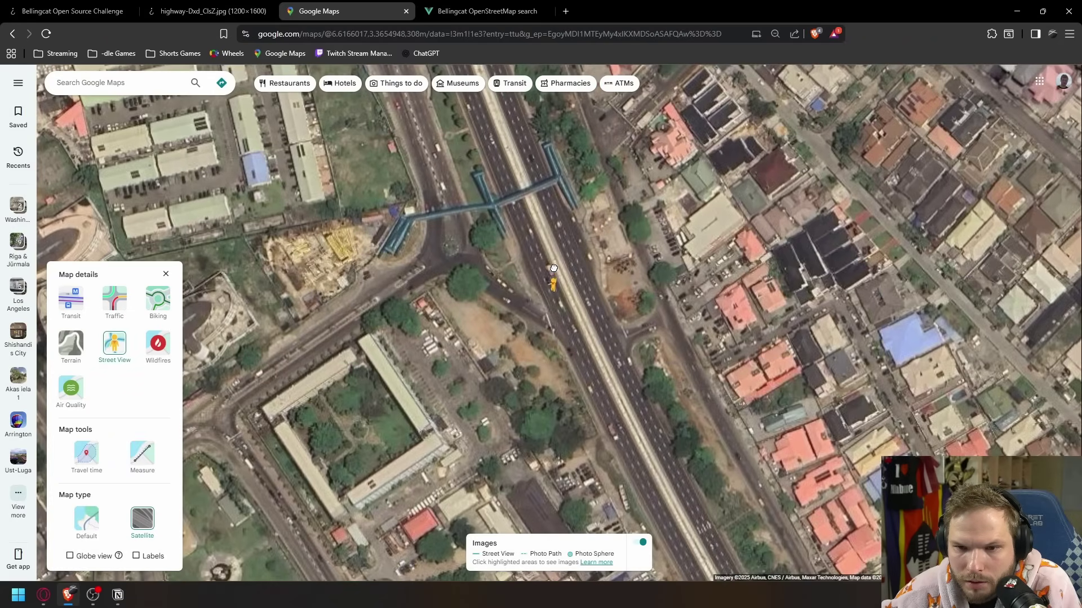
{"action": "left_click", "coordinate": [554, 268]}
{"action": "left_click_drag", "start_coordinate": [530, 274], "coordinate": [881, 302]}
{"action": "left_click_drag", "start_coordinate": [428, 316], "coordinate": [729, 325]}
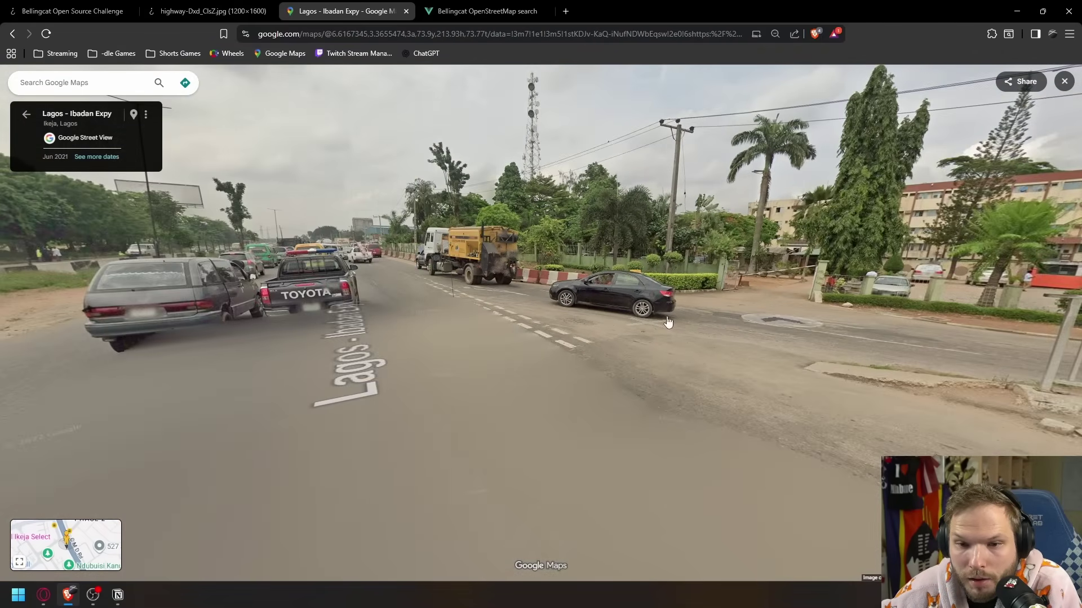
{"action": "left_click", "coordinate": [313, 265]}
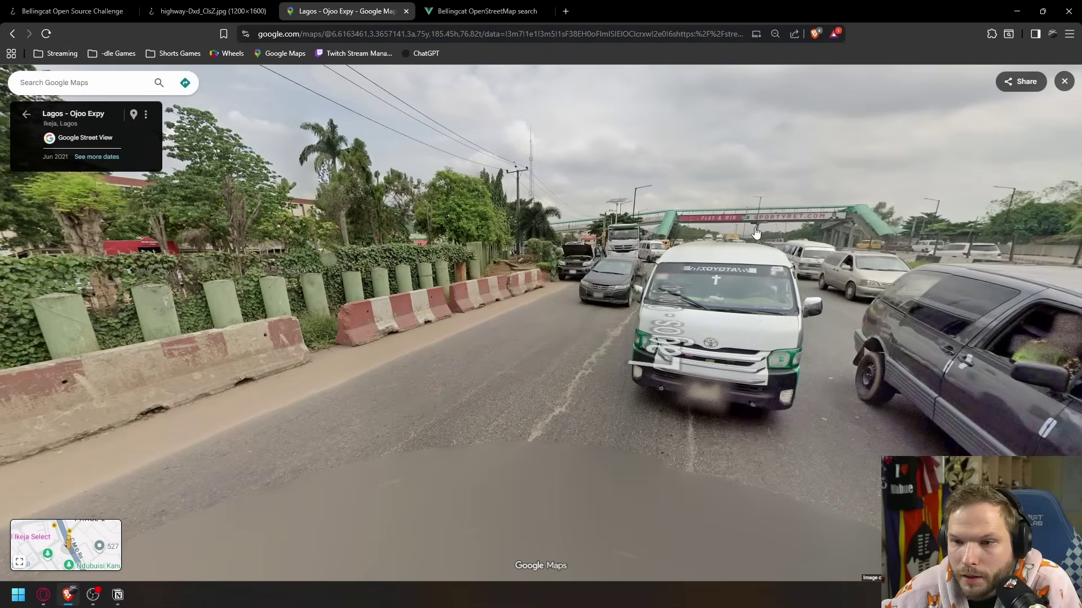
Step: Move forward beside the parked cars, look toward the white van, then exit Street View
{"action": "left_click_drag", "start_coordinate": [271, 248], "coordinate": [879, 209]}
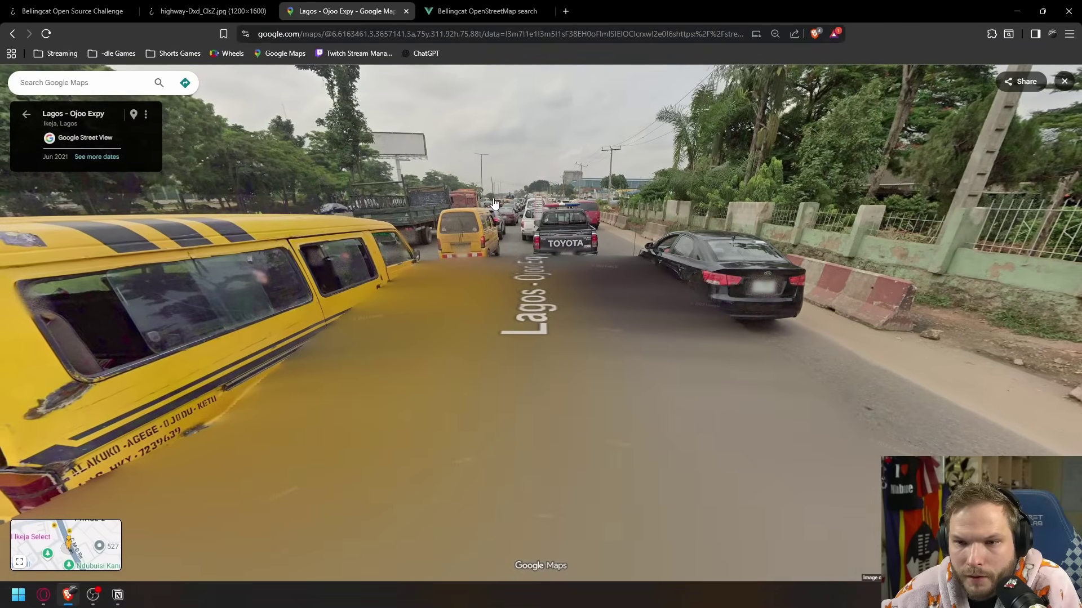
{"action": "left_click", "coordinate": [544, 199]}
{"action": "left_click", "coordinate": [563, 282]}
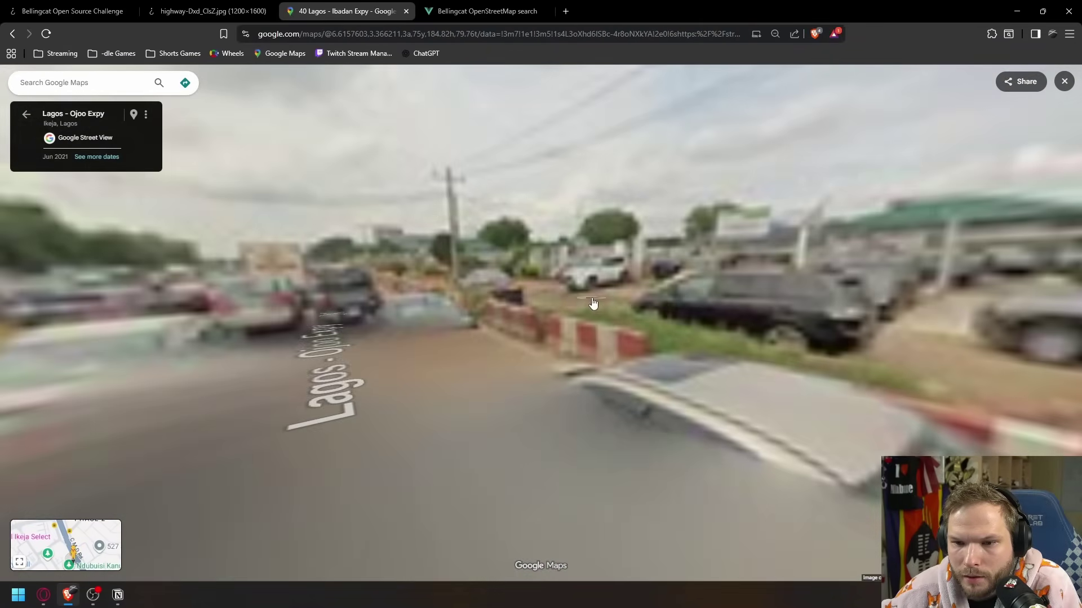
{"action": "left_click_drag", "start_coordinate": [690, 296], "coordinate": [321, 301]}
{"action": "left_click_drag", "start_coordinate": [648, 287], "coordinate": [468, 321]}
{"action": "left_click_drag", "start_coordinate": [817, 305], "coordinate": [451, 320]}
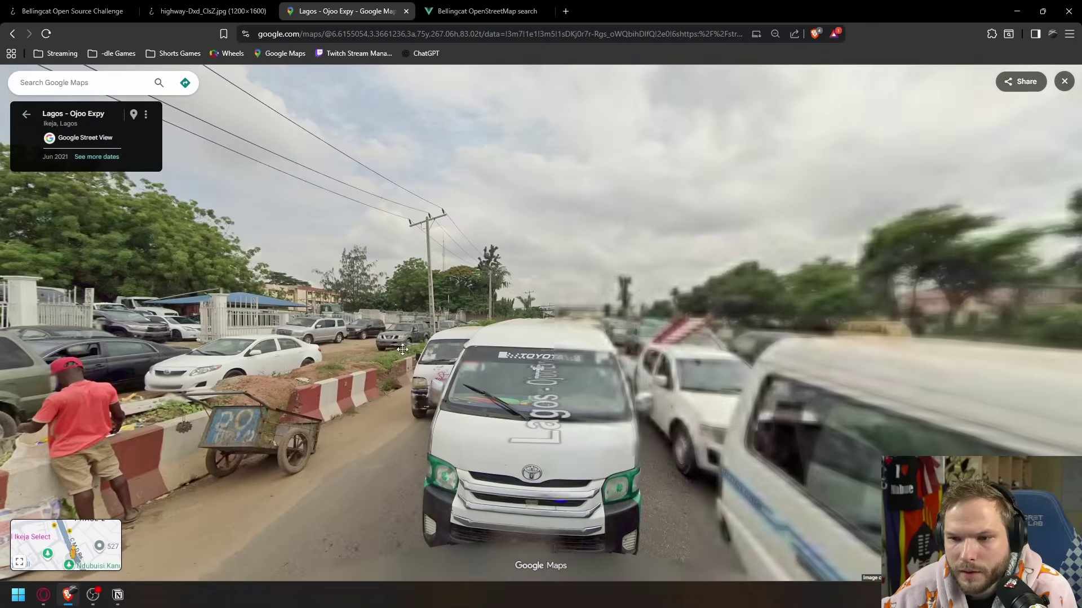
{"action": "key", "text": "Escape"}
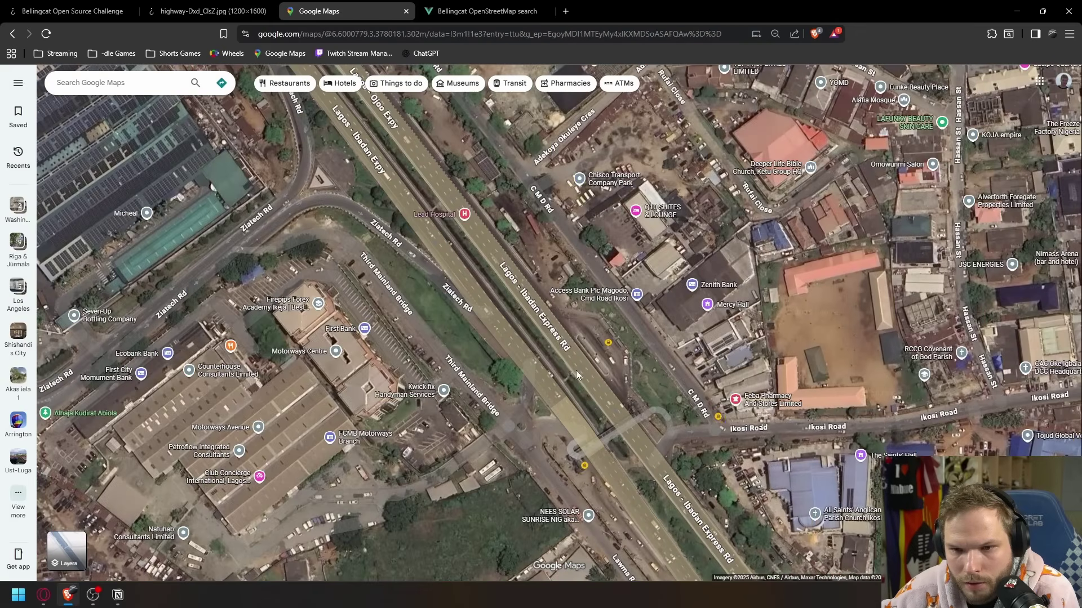
Step: Pan the satellite map along the expressway to Ikosi Road and the nearby garage
{"action": "left_click_drag", "start_coordinate": [550, 385], "coordinate": [600, 315]}
{"action": "left_click_drag", "start_coordinate": [533, 284], "coordinate": [566, 433]}
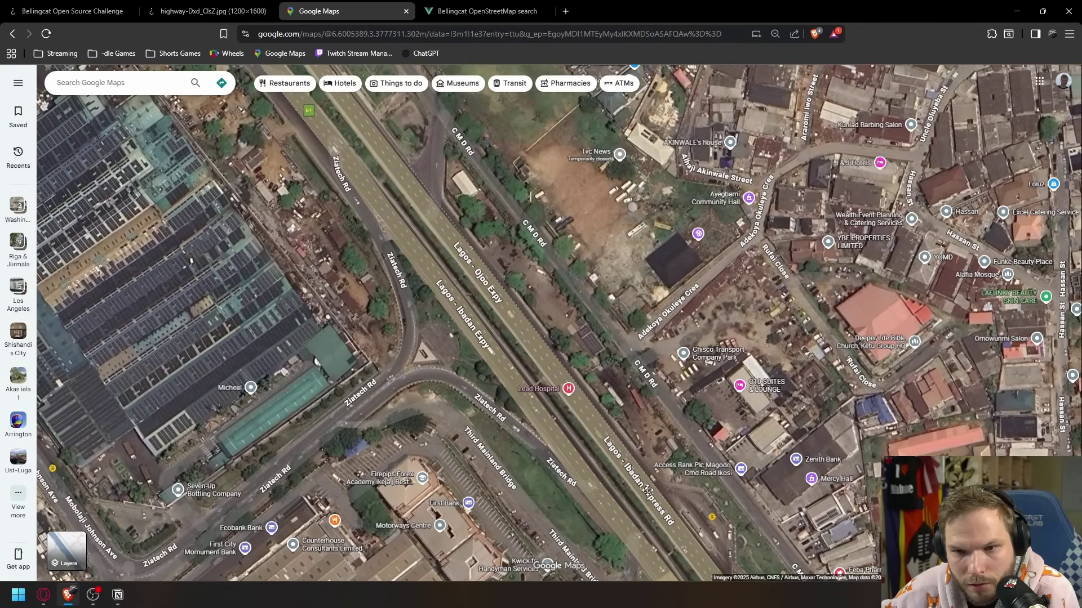
{"action": "left_click_drag", "start_coordinate": [617, 503], "coordinate": [557, 325]}
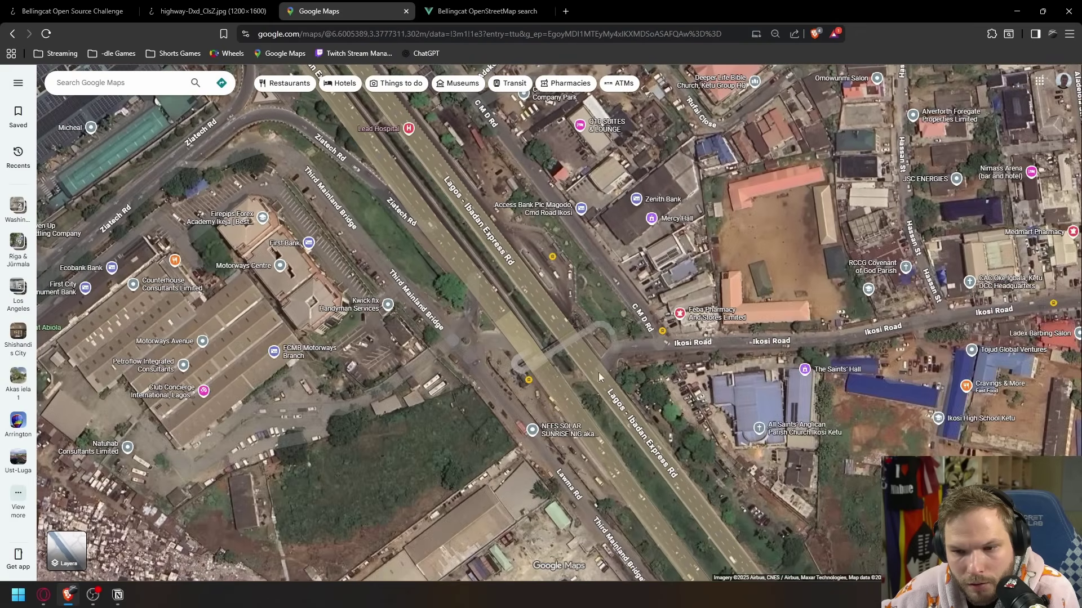
{"action": "left_click_drag", "start_coordinate": [653, 552], "coordinate": [558, 327]}
{"action": "left_click_drag", "start_coordinate": [736, 437], "coordinate": [765, 606]}
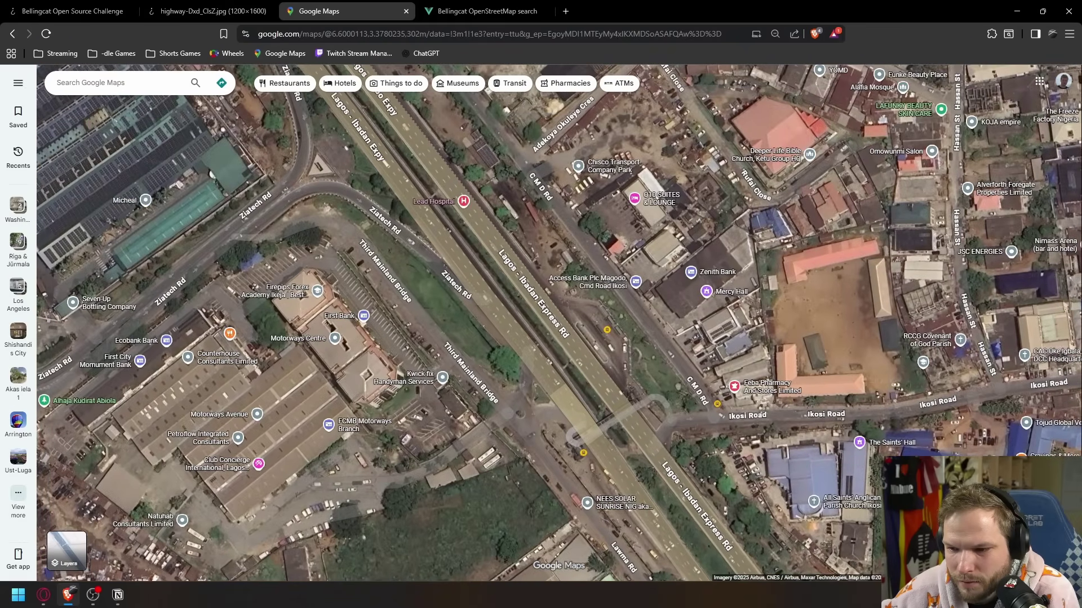
Step: Check Street View on the expressway near Ikosi Road, looking toward the footbridge
{"action": "left_click", "coordinate": [1063, 556]}
{"action": "left_click", "coordinate": [545, 297]}
{"action": "left_click_drag", "start_coordinate": [848, 360], "coordinate": [523, 346]}
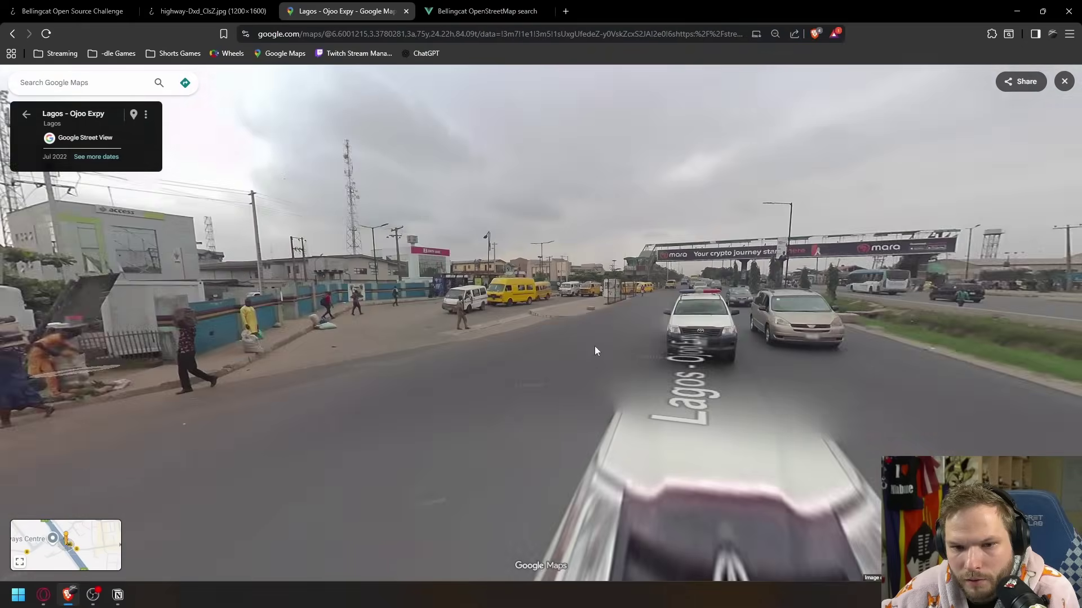
{"action": "left_click", "coordinate": [590, 377]}
{"action": "mouse_move", "coordinate": [513, 298]}
{"action": "left_mouse_down"}
{"action": "mouse_move", "coordinate": [435, 310]}
{"action": "mouse_move", "coordinate": [935, 333]}
{"action": "mouse_move", "coordinate": [499, 313]}
{"action": "left_mouse_up"}
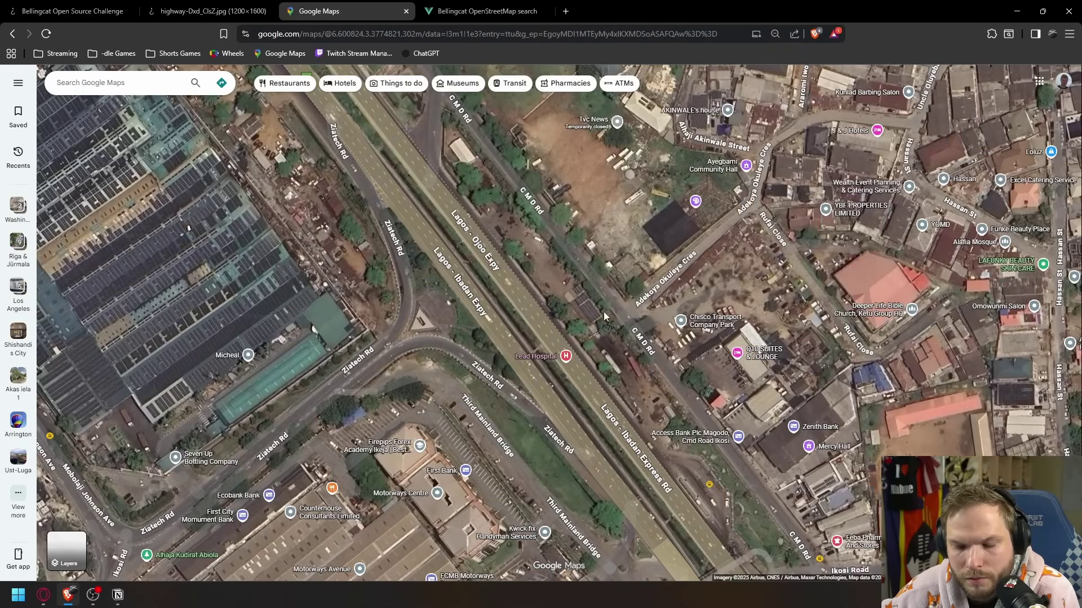
{"action": "scroll", "coordinate": [603, 312], "scroll_direction": "down", "scroll_amount": 3}
Step: Pan and zoom to the Ojota interchange and open Street View on Ikorodu Rd
{"action": "left_click_drag", "start_coordinate": [732, 478], "coordinate": [576, 252]}
{"action": "left_click_drag", "start_coordinate": [497, 433], "coordinate": [539, 293]}
{"action": "scroll", "coordinate": [539, 293], "scroll_direction": "up", "scroll_amount": 2}
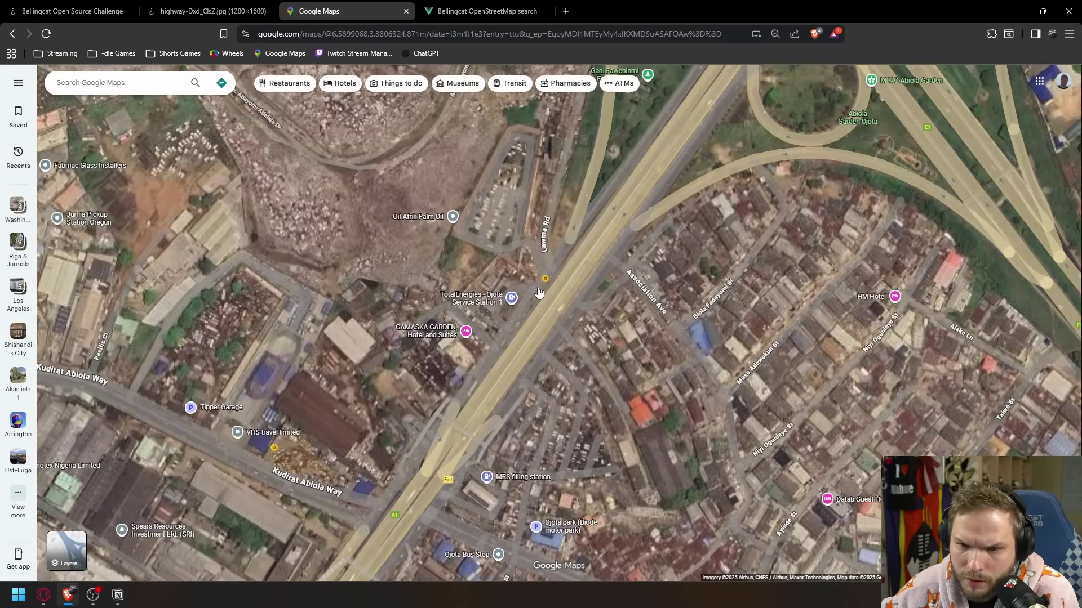
{"action": "left_click_drag", "start_coordinate": [533, 359], "coordinate": [587, 258]}
{"action": "scroll", "coordinate": [521, 292], "scroll_direction": "up", "scroll_amount": 3}
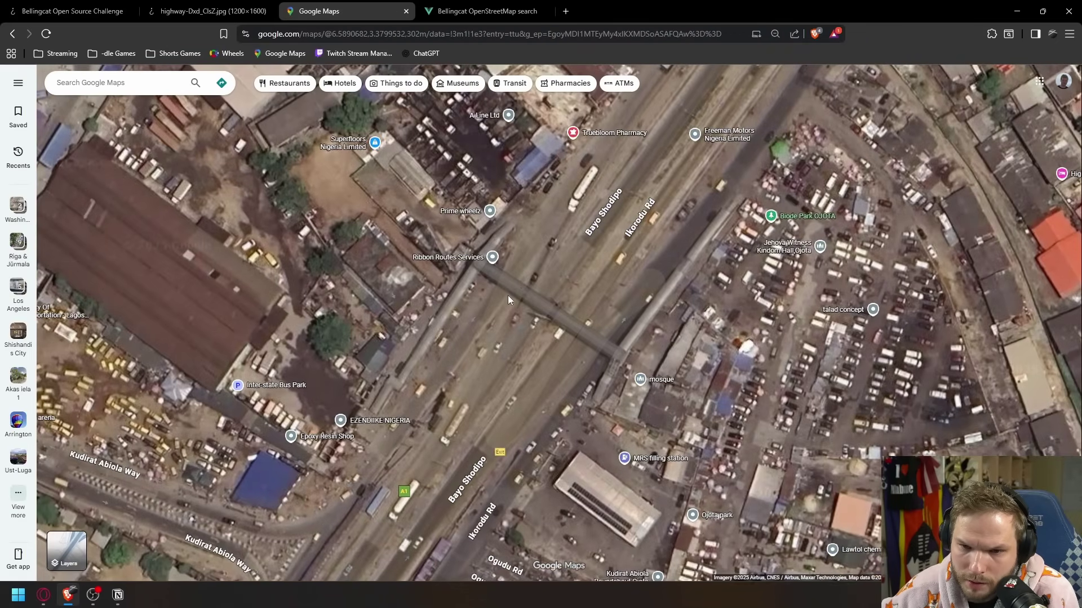
{"action": "left_click_drag", "start_coordinate": [546, 313], "coordinate": [628, 234]}
{"action": "scroll", "coordinate": [579, 283], "scroll_direction": "down", "scroll_amount": 1}
{"action": "left_click_drag", "start_coordinate": [579, 283], "coordinate": [644, 216]}
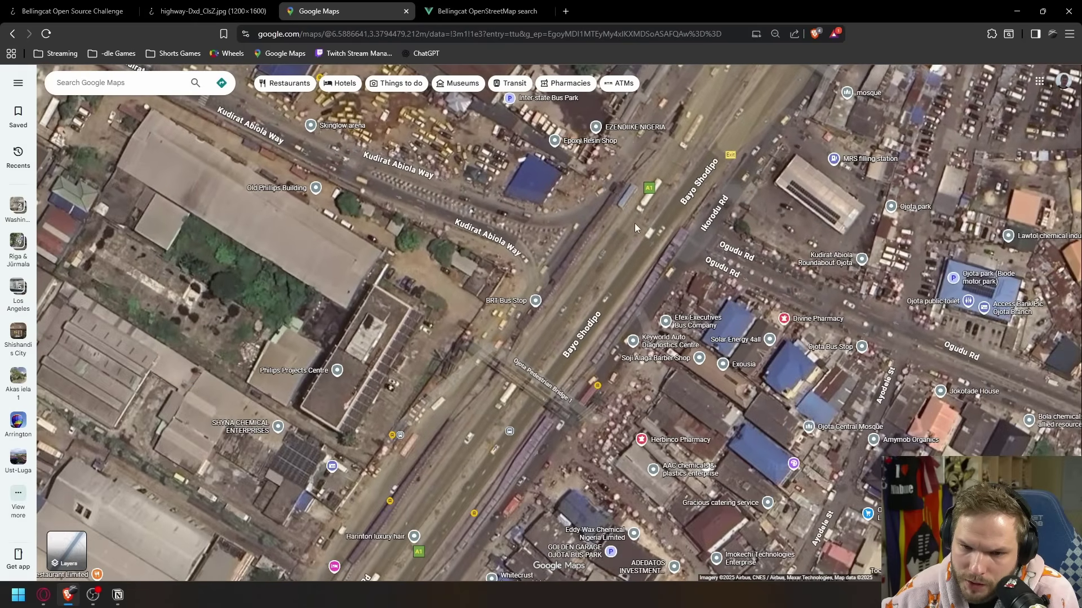
{"action": "left_click", "coordinate": [567, 317]}
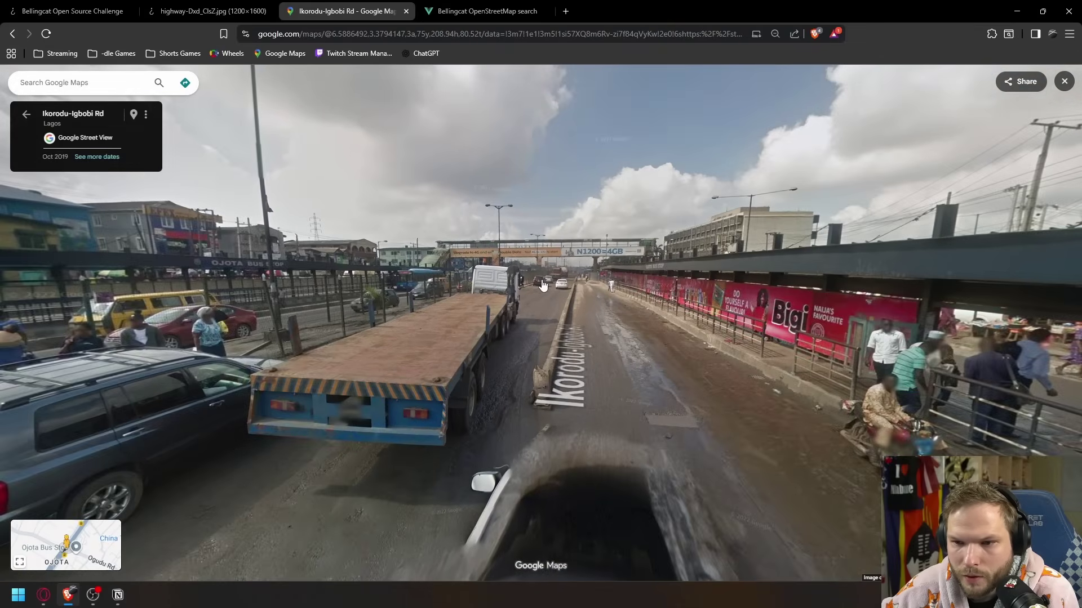
Step: Advance along Ikorodu Road to the bus and compare the scene with the challenge photo
{"action": "left_click", "coordinate": [543, 286]}
{"action": "left_click", "coordinate": [551, 296]}
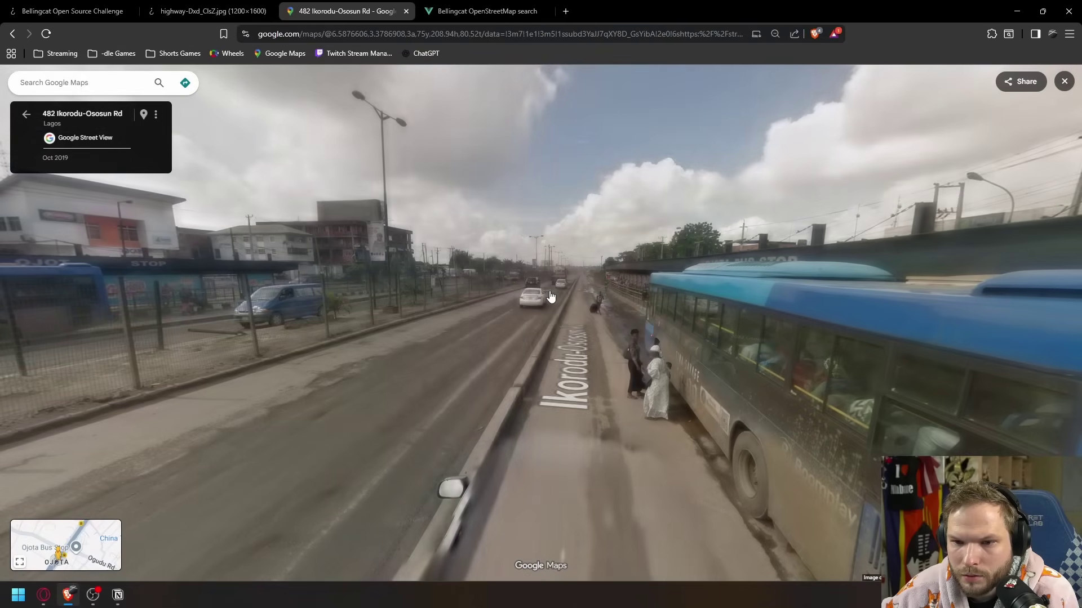
{"action": "left_click", "coordinate": [752, 331]}
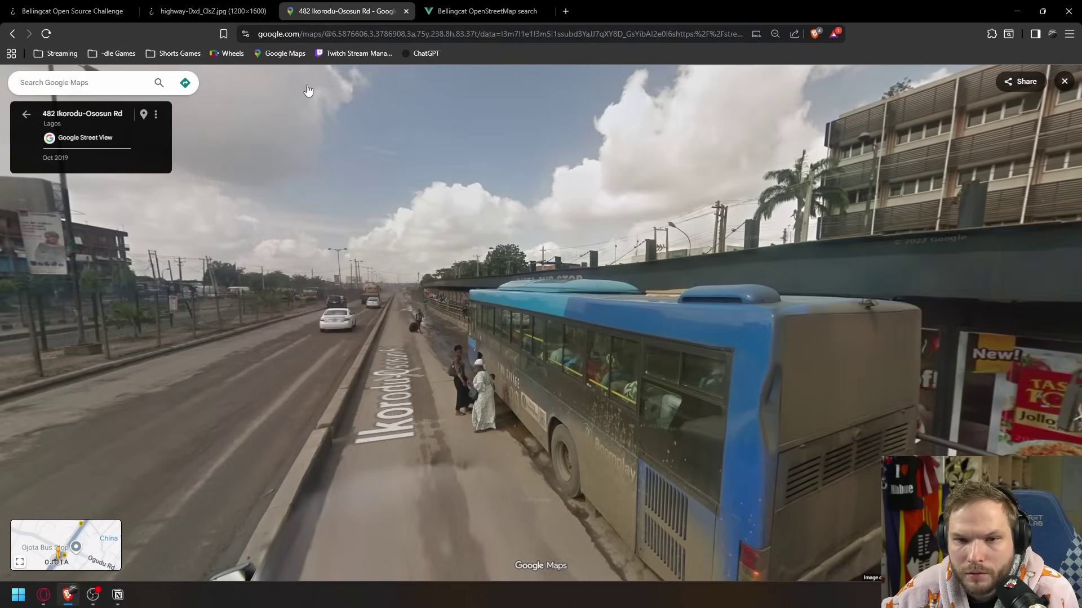
{"action": "left_click", "coordinate": [209, 11]}
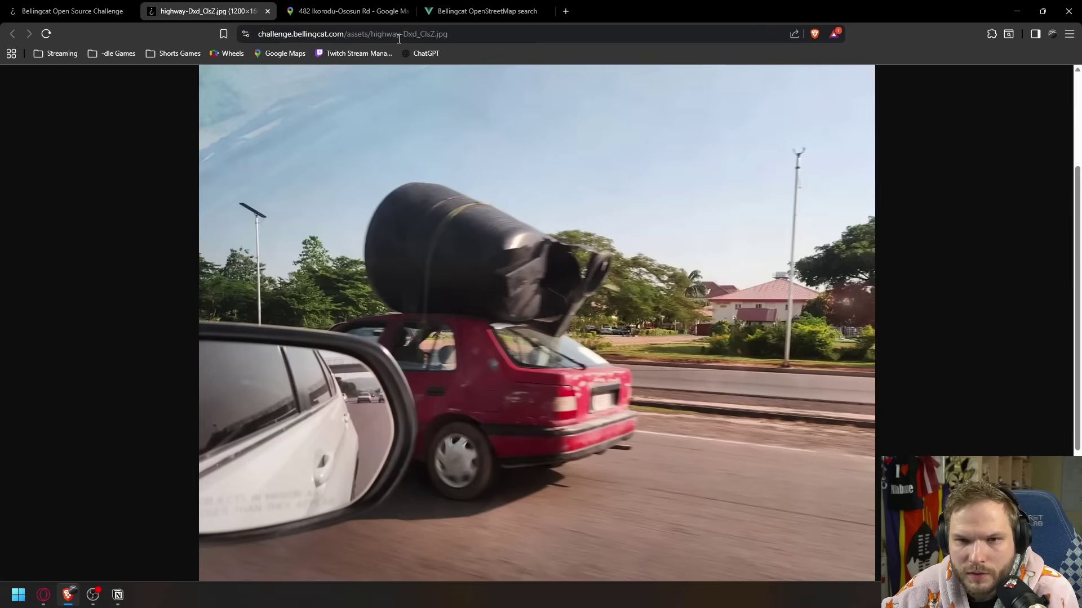
{"action": "left_click", "coordinate": [356, 11]}
Step: Exit to the Third Mainland Bridge satellite map, check Street View coverage, and recheck the photo
{"action": "key", "text": "alt+Left"}
{"action": "scroll", "coordinate": [539, 302], "scroll_direction": "up", "scroll_amount": 5}
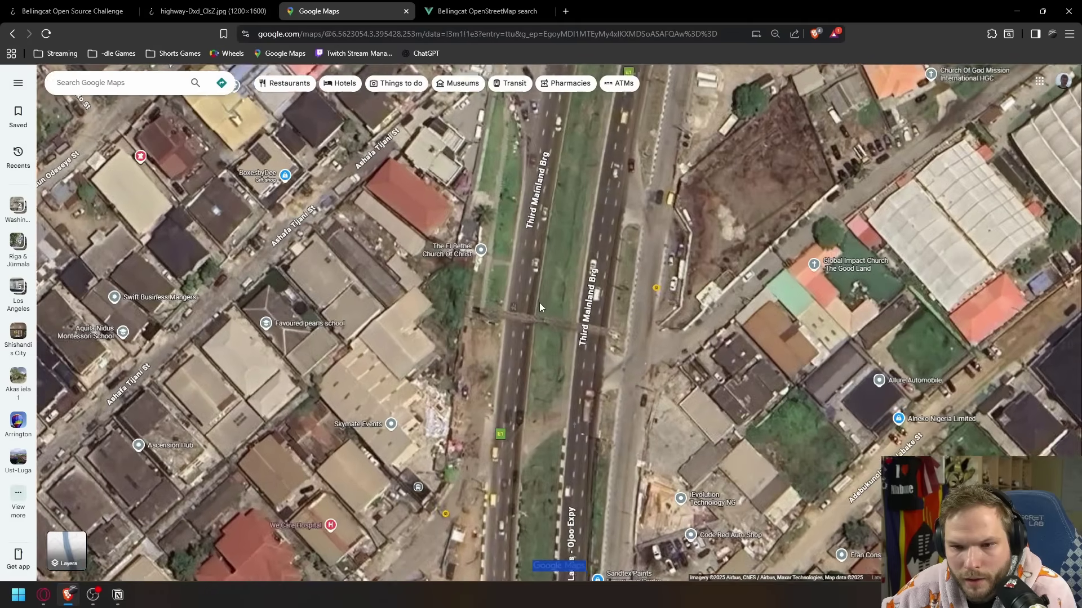
{"action": "scroll", "coordinate": [530, 282], "scroll_direction": "down", "scroll_amount": 3}
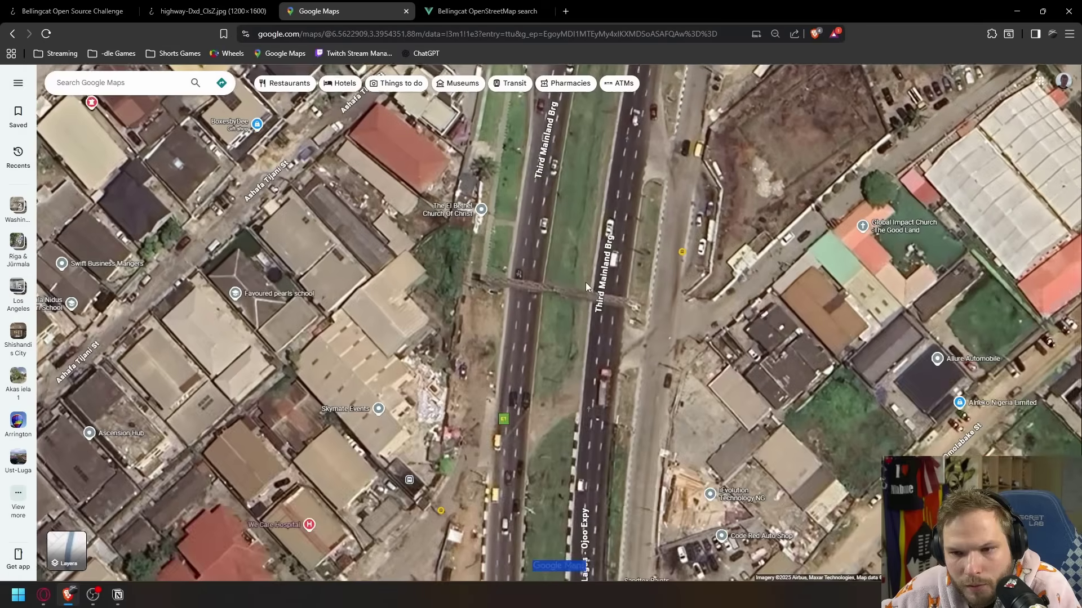
{"action": "left_click_drag", "start_coordinate": [586, 282], "coordinate": [589, 467]}
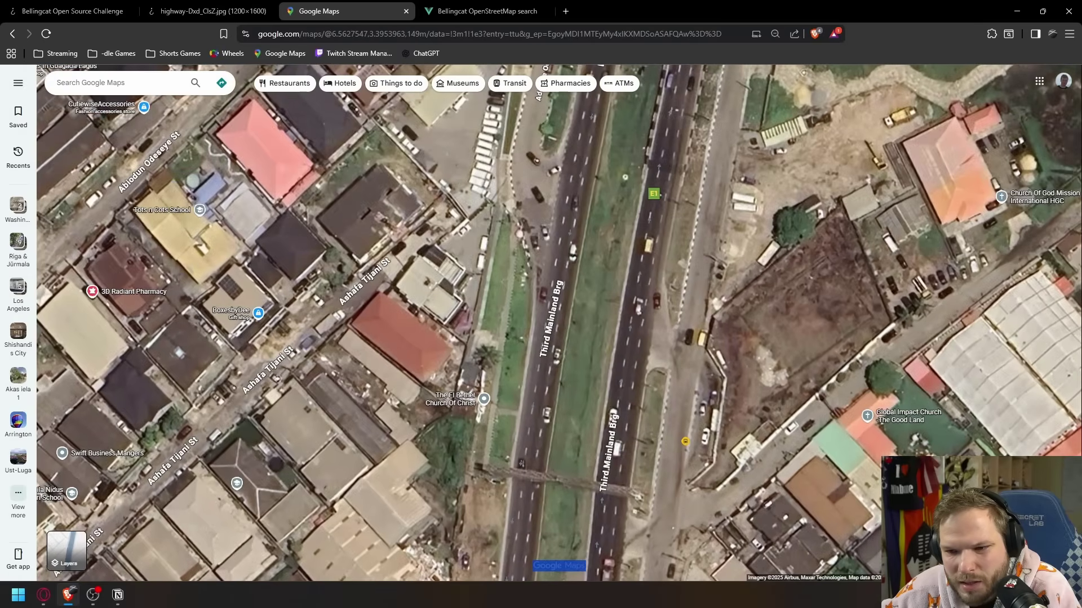
{"action": "left_click_drag", "start_coordinate": [1064, 530], "coordinate": [625, 323]}
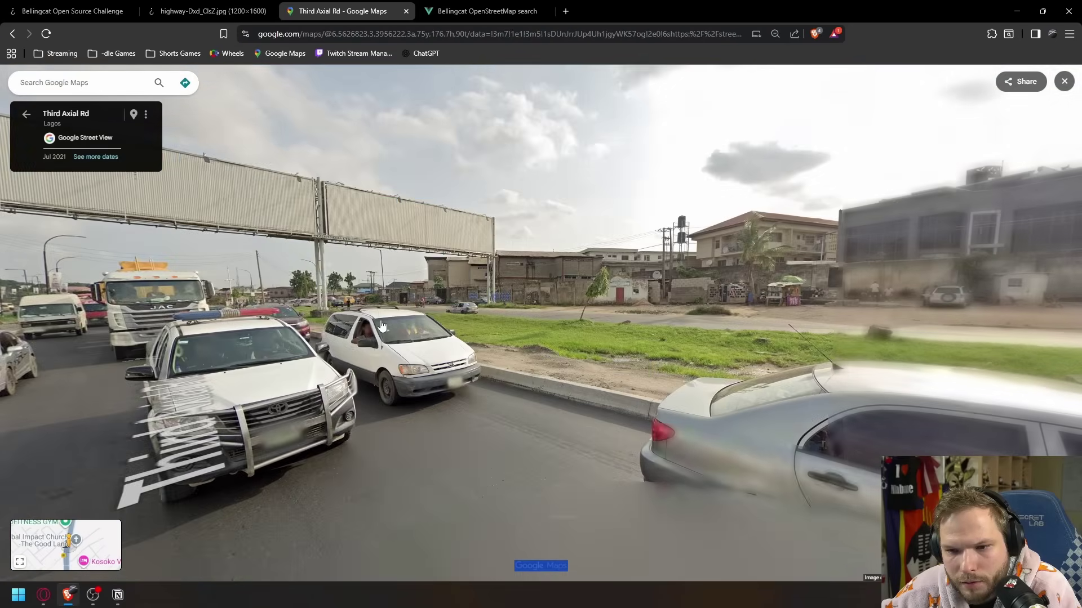
{"action": "left_click", "coordinate": [258, 15]}
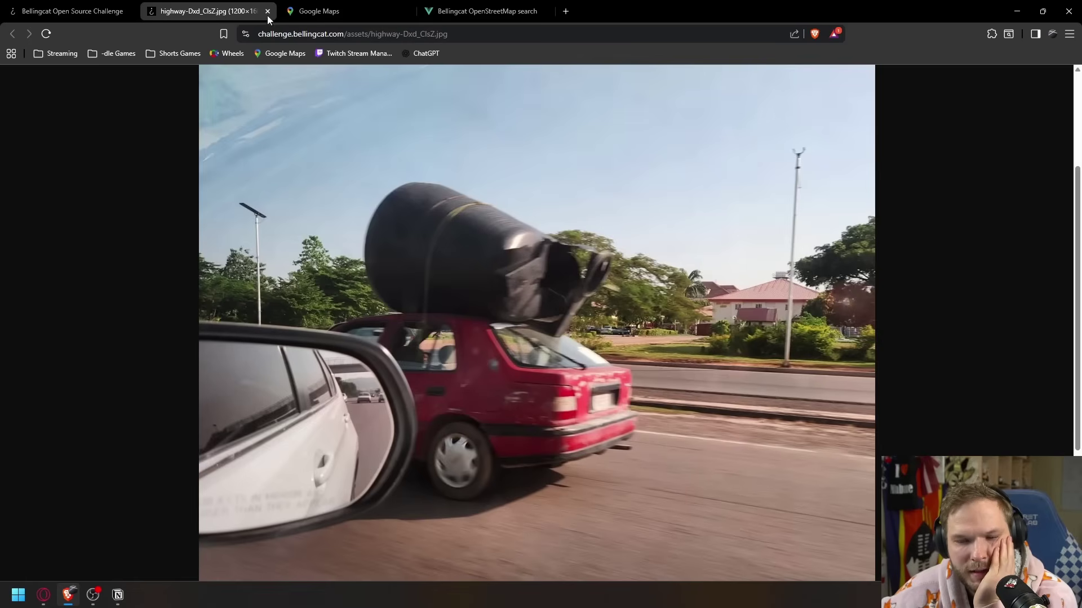
{"action": "left_click", "coordinate": [439, 15]}
Step: Centre the OSM search map on the expressway bridge marker and zoom in
{"action": "left_click_drag", "start_coordinate": [543, 330], "coordinate": [596, 325]}
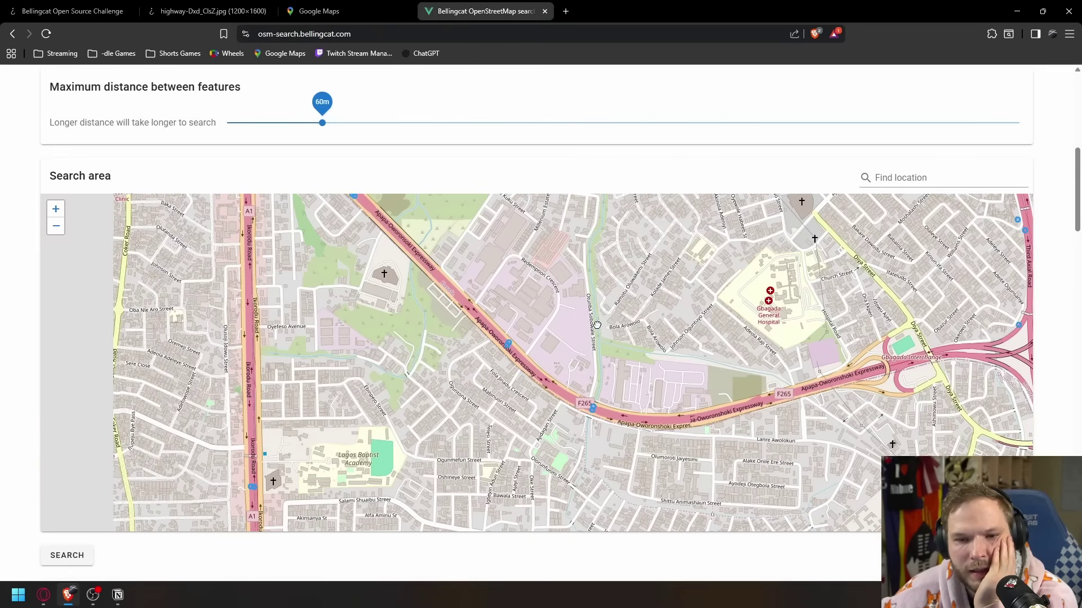
{"action": "scroll", "coordinate": [466, 349], "scroll_direction": "up", "scroll_amount": 1}
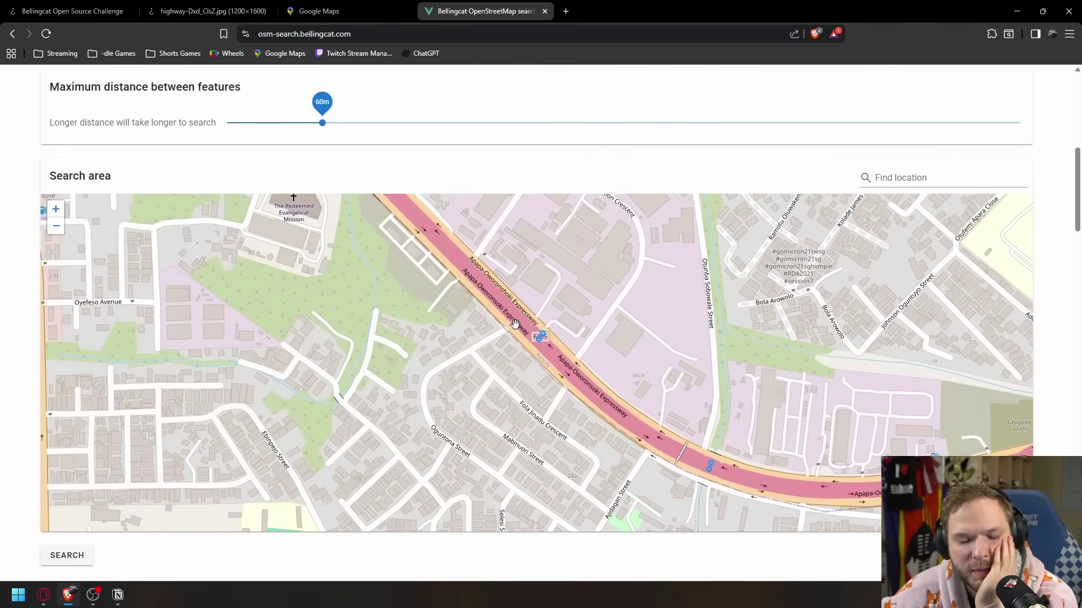
{"action": "mouse_move", "coordinate": [573, 352]}
{"action": "left_mouse_down"}
{"action": "mouse_move", "coordinate": [584, 386]}
{"action": "mouse_move", "coordinate": [610, 366]}
{"action": "mouse_move", "coordinate": [564, 311]}
{"action": "left_mouse_up"}
{"action": "scroll", "coordinate": [557, 354], "scroll_direction": "up", "scroll_amount": 1}
{"action": "scroll", "coordinate": [563, 356], "scroll_direction": "down", "scroll_amount": 2}
{"action": "scroll", "coordinate": [551, 327], "scroll_direction": "up", "scroll_amount": 2}
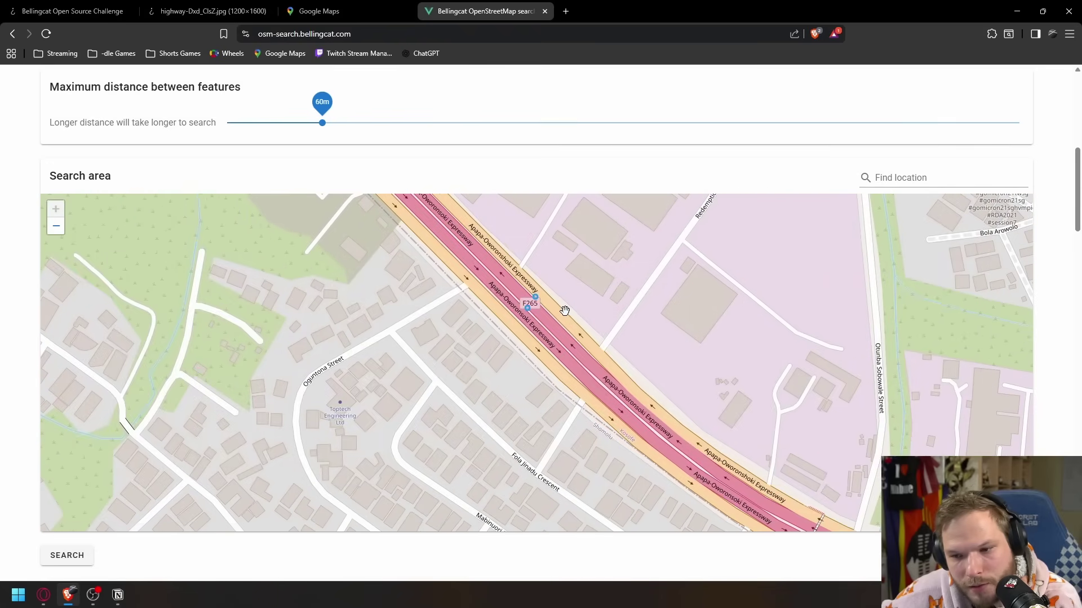
{"action": "scroll", "coordinate": [569, 360], "scroll_direction": "down", "scroll_amount": 2}
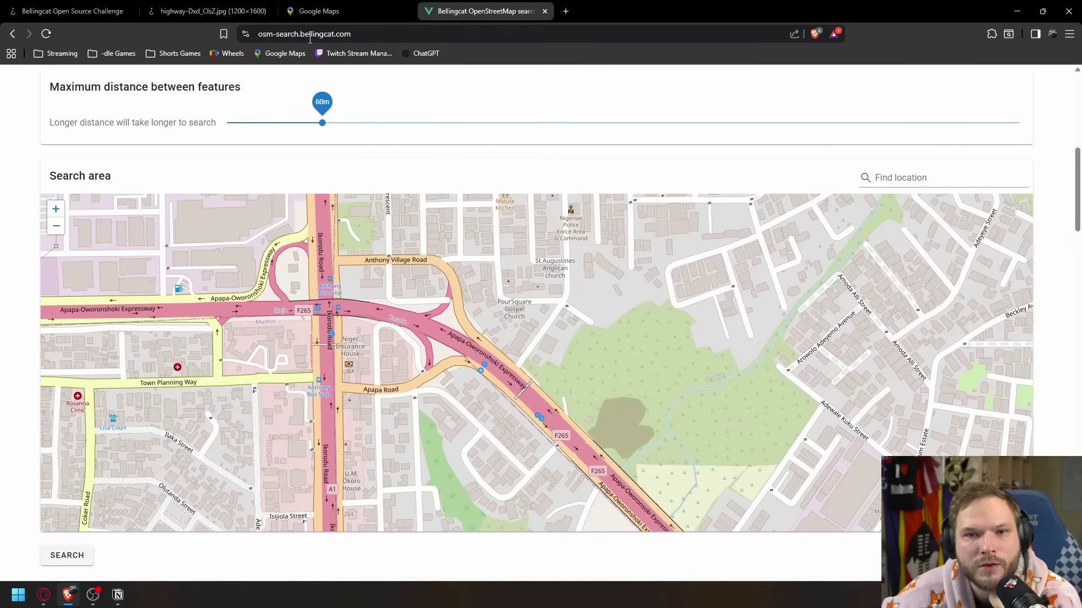
Step: In Google Maps, position the satellite map over the expressway and open Street View
{"action": "left_click", "coordinate": [343, 12]}
{"action": "scroll", "coordinate": [495, 256], "scroll_direction": "down", "scroll_amount": 2}
{"action": "scroll", "coordinate": [425, 212], "scroll_direction": "up", "scroll_amount": 4}
{"action": "scroll", "coordinate": [427, 213], "scroll_direction": "up", "scroll_amount": 4}
{"action": "left_click_drag", "start_coordinate": [374, 205], "coordinate": [631, 392]}
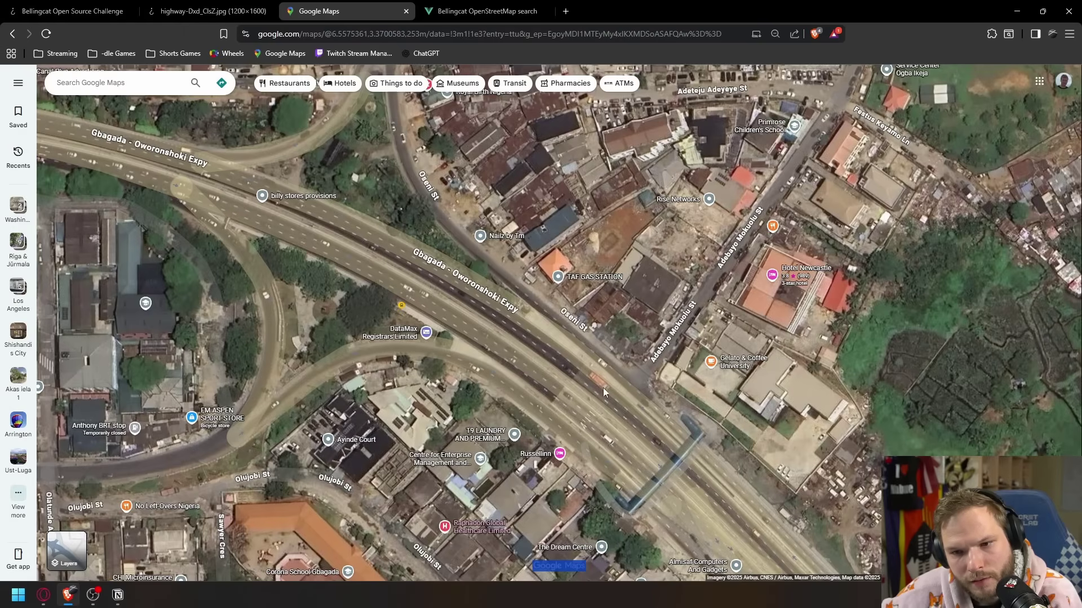
{"action": "left_click_drag", "start_coordinate": [1064, 555], "coordinate": [553, 309]}
{"action": "left_click_drag", "start_coordinate": [430, 366], "coordinate": [185, 316]}
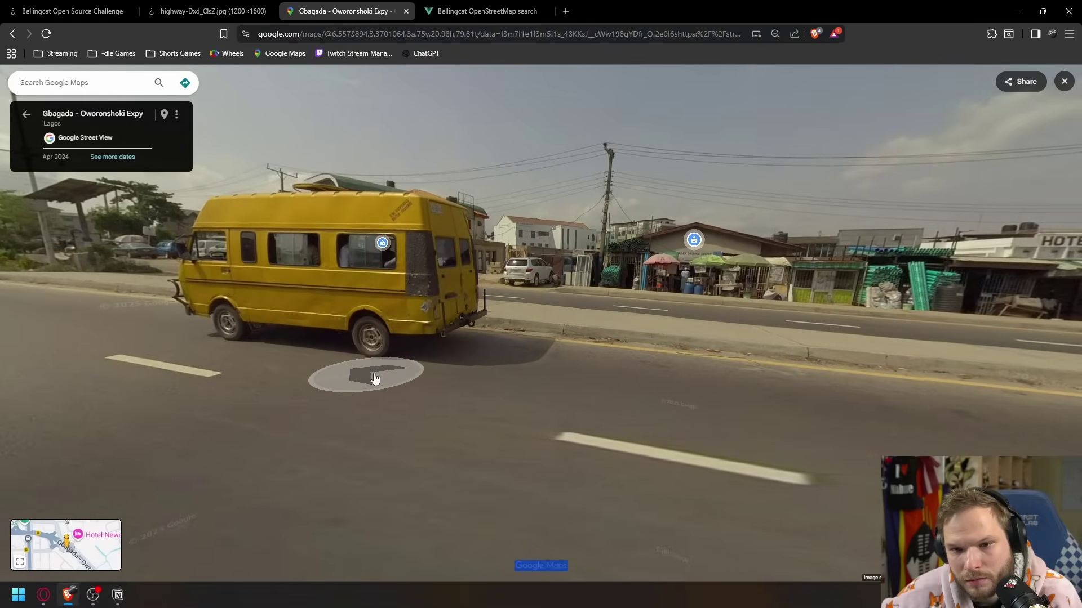
Step: Move along the Gbagada–Oworonshoki expressway to a spot facing the green footbridge
{"action": "left_click", "coordinate": [374, 371]}
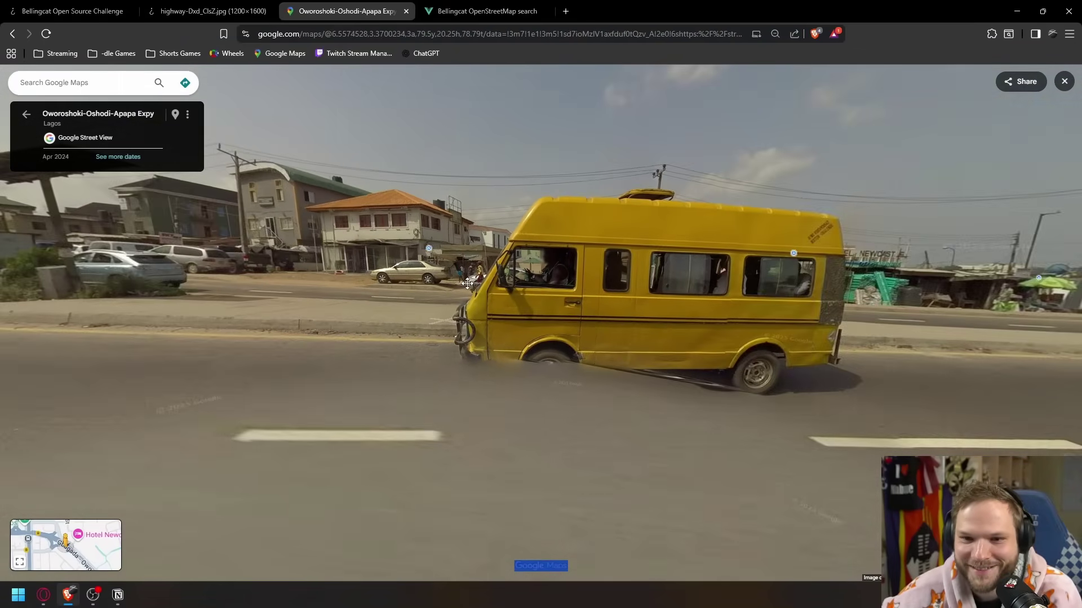
{"action": "left_click_drag", "start_coordinate": [702, 316], "coordinate": [371, 292]}
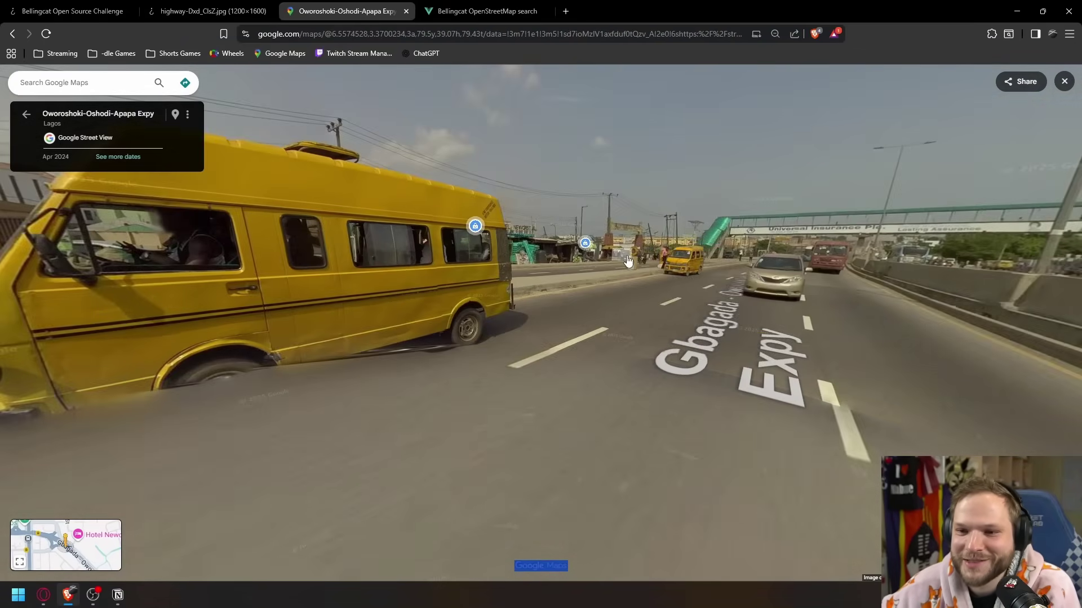
{"action": "left_click", "coordinate": [584, 294]}
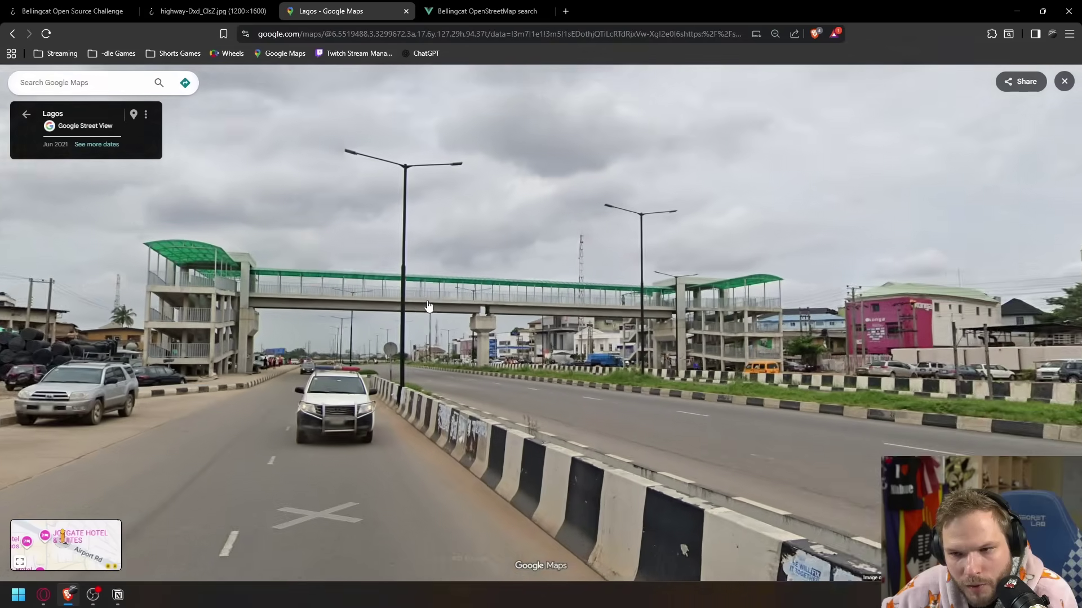
{"action": "scroll", "coordinate": [426, 341], "scroll_direction": "up", "scroll_amount": 3}
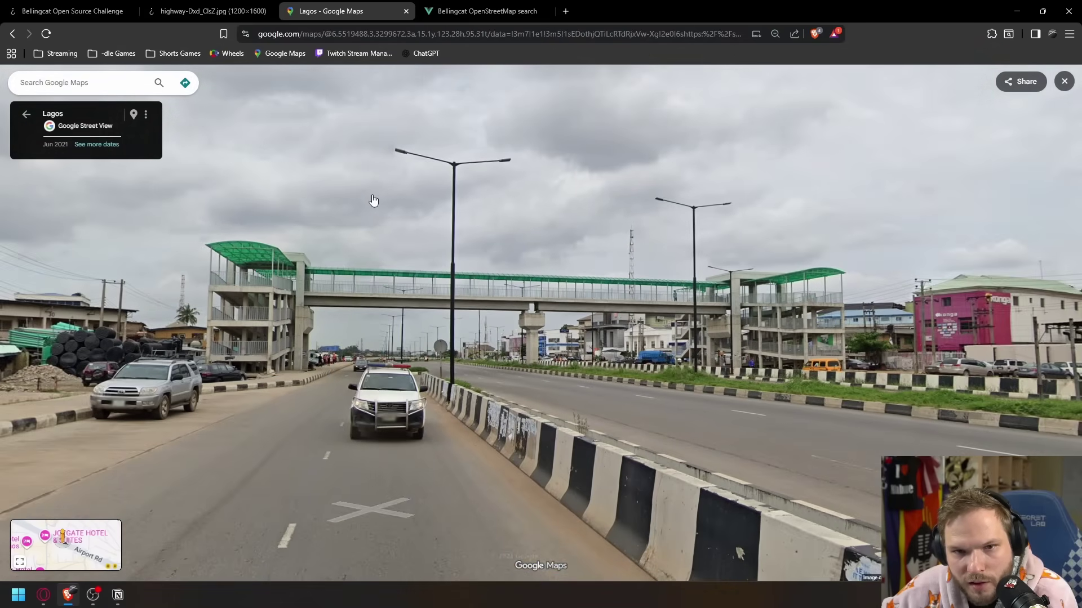
{"action": "left_click", "coordinate": [467, 18]}
Step: Zoom the OSM results map out and in, then exit the footbridge Street View
{"action": "scroll", "coordinate": [490, 313], "scroll_direction": "down", "scroll_amount": 2}
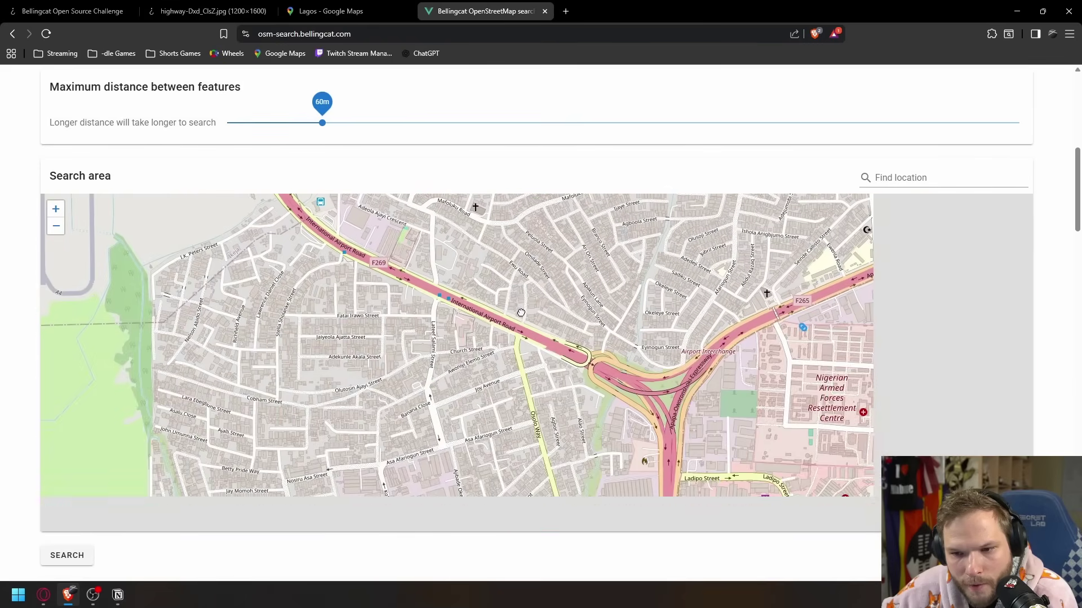
{"action": "scroll", "coordinate": [485, 311], "scroll_direction": "down", "scroll_amount": 4}
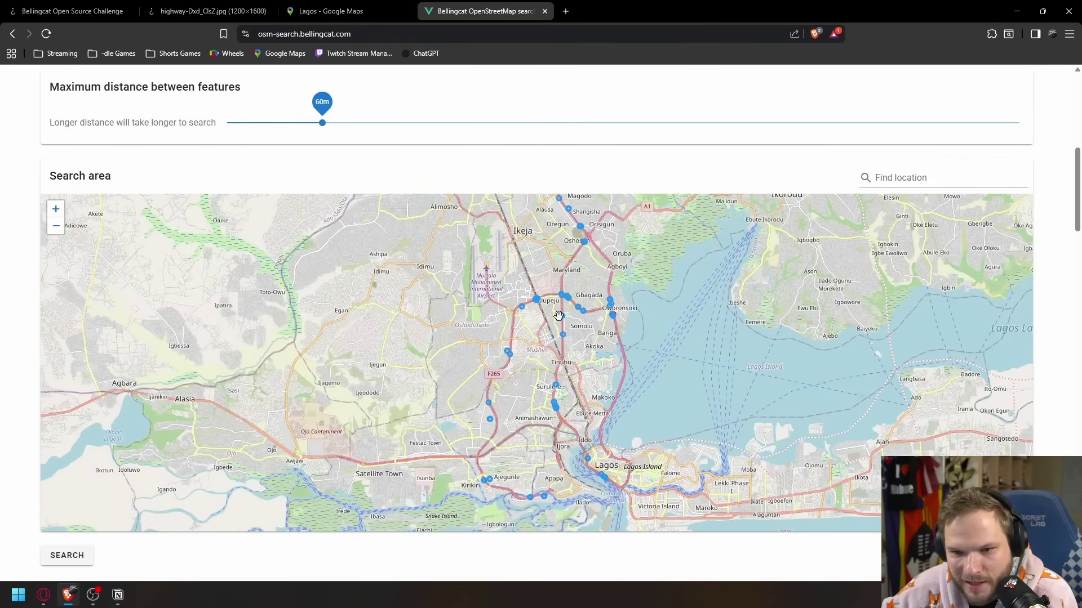
{"action": "scroll", "coordinate": [501, 301], "scroll_direction": "up", "scroll_amount": 5}
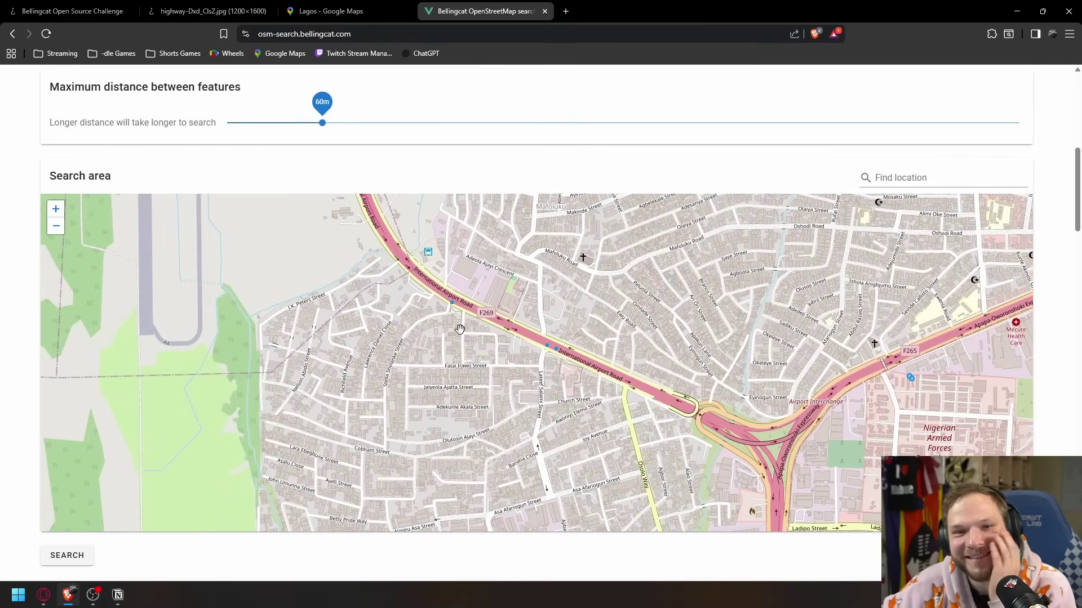
{"action": "left_click", "coordinate": [345, 16]}
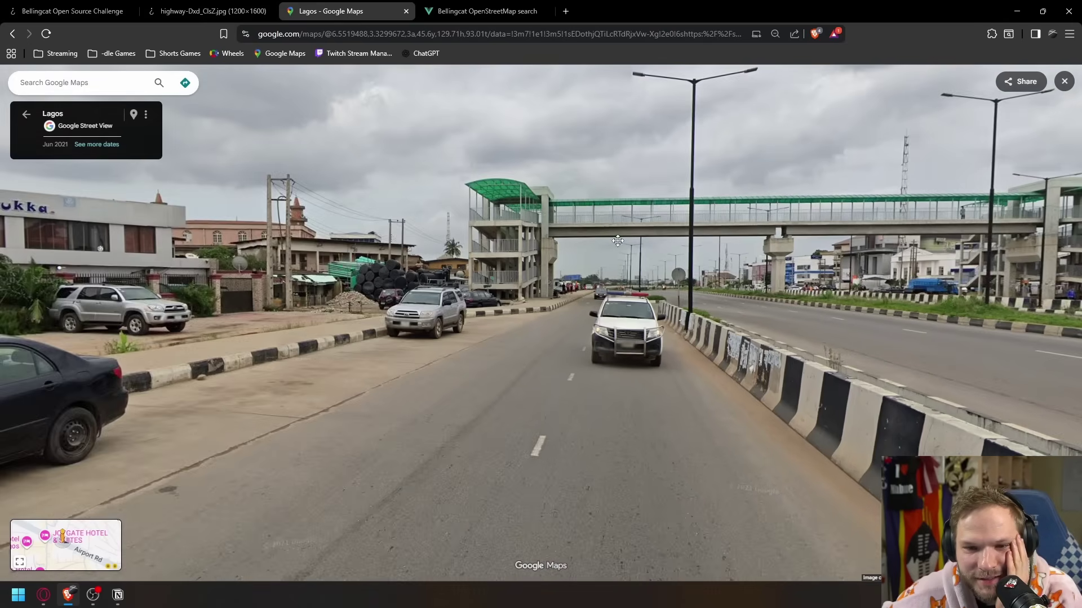
{"action": "key", "text": "Escape"}
{"action": "left_click", "coordinate": [482, 12]}
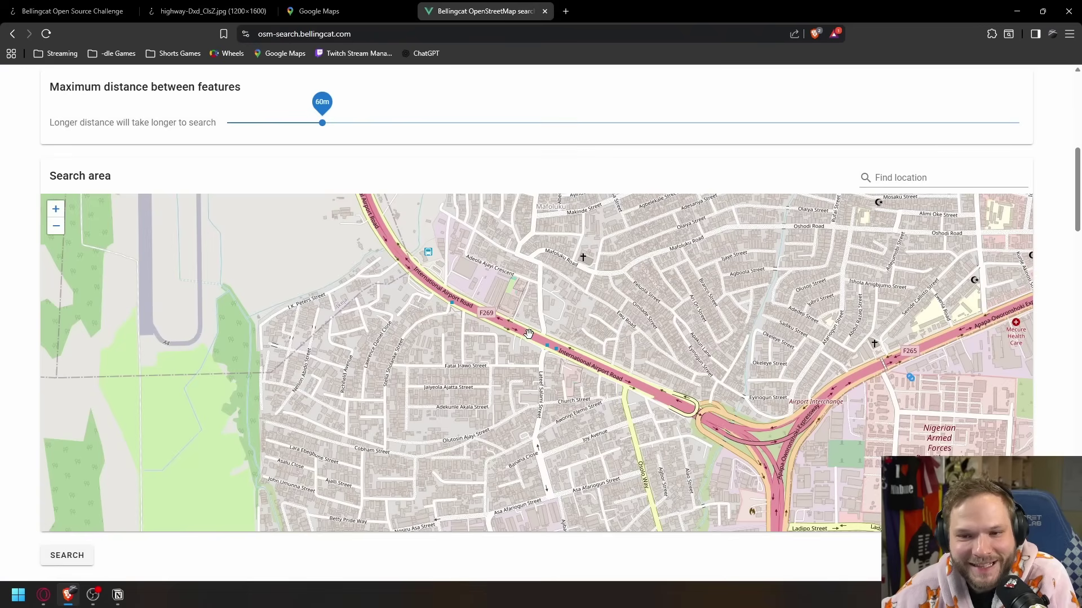
Step: Pan the search map over Oshodi, Maryland and Ilupeju, then bring up the challenge photo
{"action": "left_click_drag", "start_coordinate": [550, 379], "coordinate": [544, 305]}
{"action": "scroll", "coordinate": [398, 355], "scroll_direction": "up", "scroll_amount": 1}
{"action": "scroll", "coordinate": [397, 355], "scroll_direction": "down", "scroll_amount": 3}
{"action": "scroll", "coordinate": [551, 362], "scroll_direction": "down", "scroll_amount": 1}
{"action": "left_click_drag", "start_coordinate": [551, 362], "coordinate": [512, 286]}
{"action": "key", "text": "ctrl+2"}
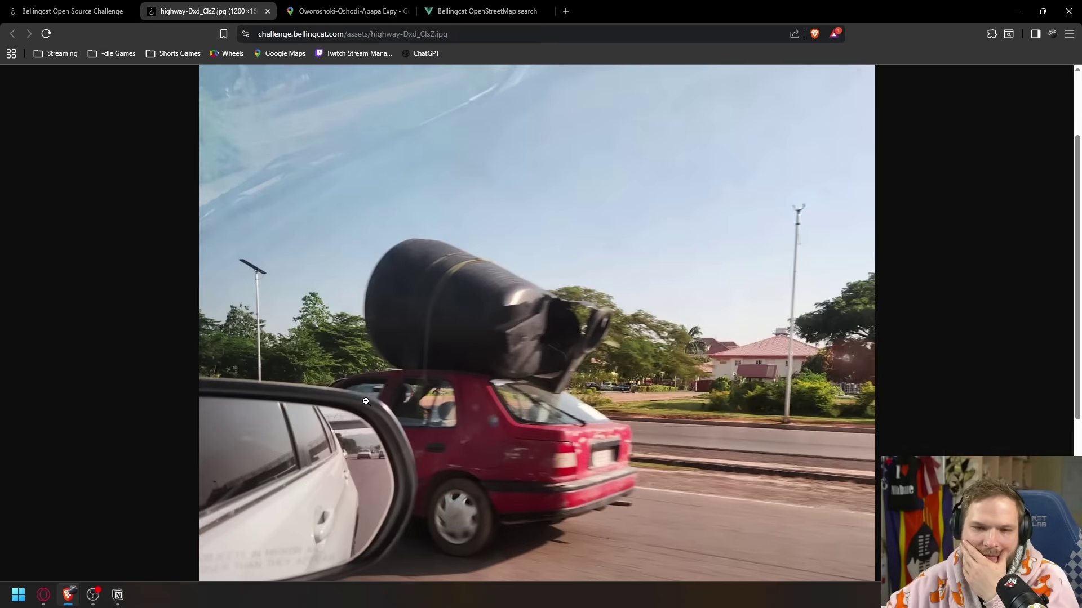
Step: Revisit the expressway footbridge Street View and compare it with the challenge photo
{"action": "left_click", "coordinate": [361, 14]}
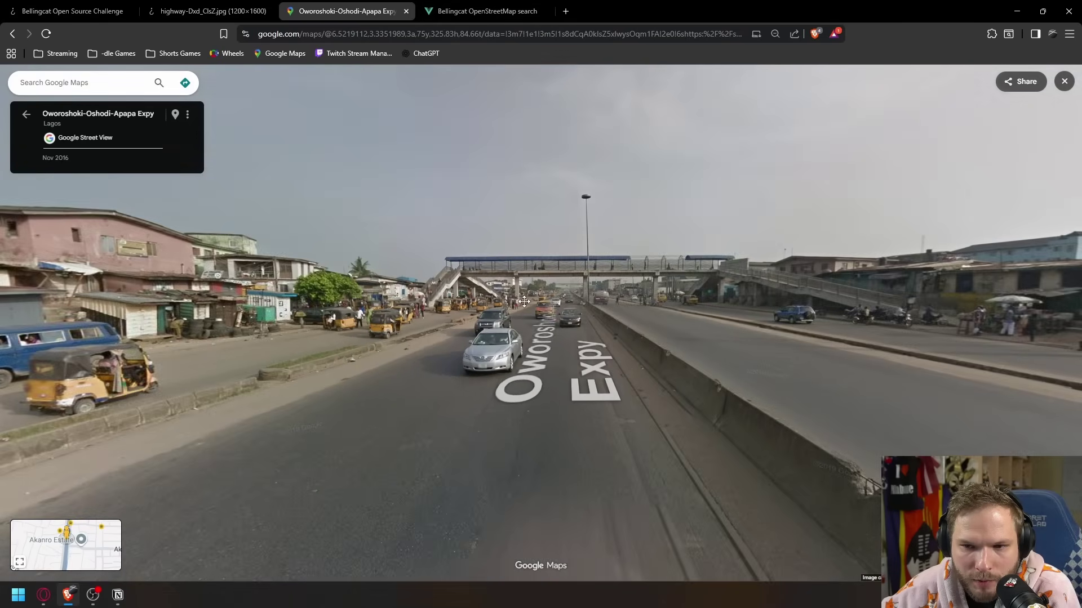
{"action": "scroll", "coordinate": [596, 251], "scroll_direction": "up", "scroll_amount": 3}
{"action": "key", "text": "Escape"}
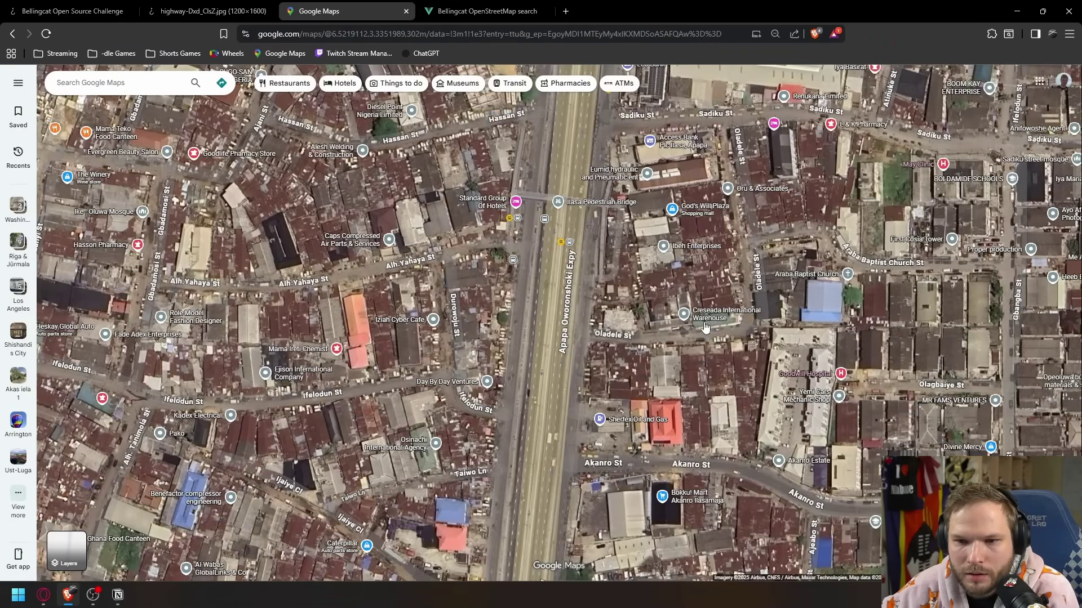
{"action": "scroll", "coordinate": [616, 262], "scroll_direction": "down", "scroll_amount": 5}
{"action": "key", "text": "alt+Left"}
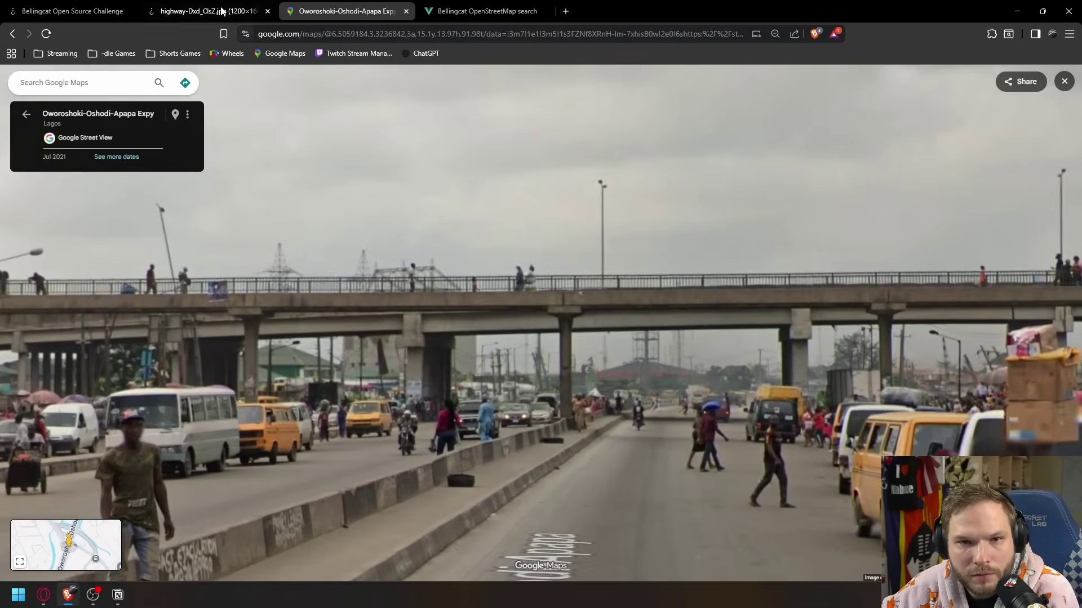
{"action": "left_click", "coordinate": [222, 11]}
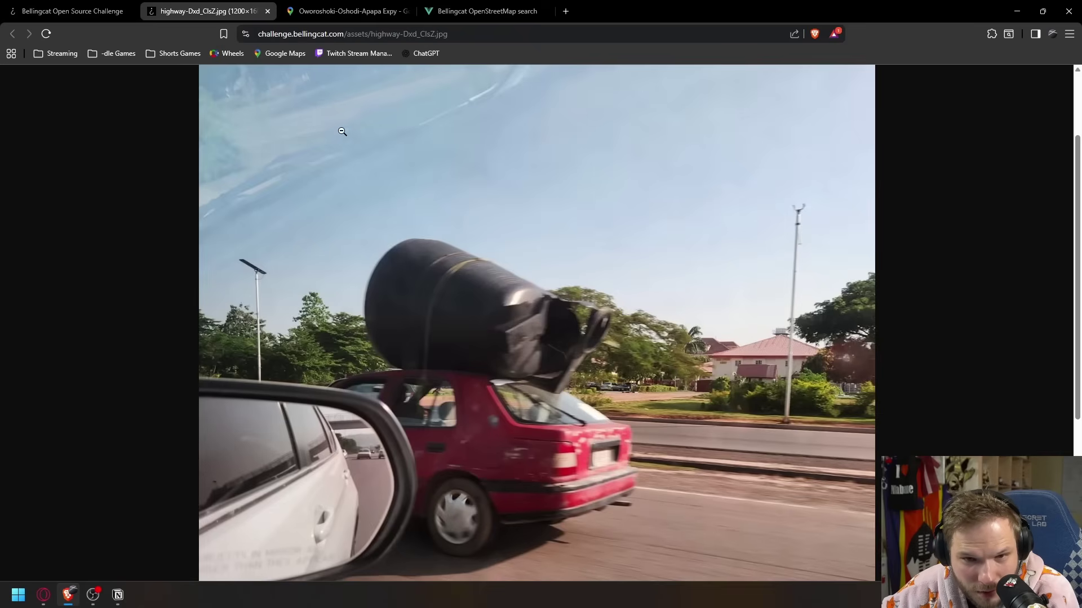
{"action": "left_click", "coordinate": [350, 11]}
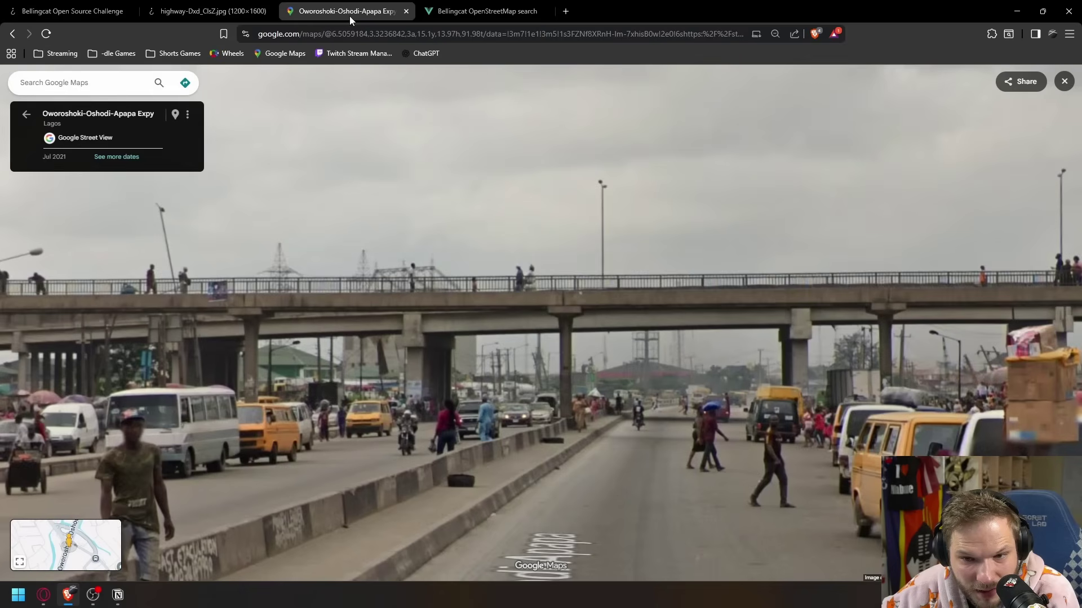
Step: Step to a new expressway panorama, then view the highway photo at full size
{"action": "left_click", "coordinate": [850, 375]}
{"action": "left_click", "coordinate": [850, 375]}
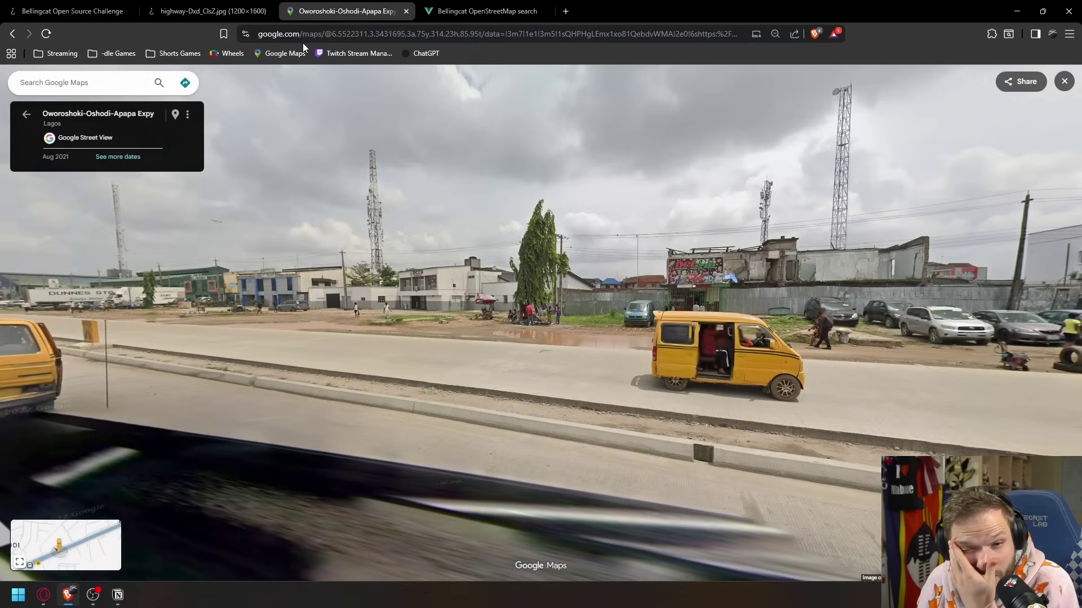
{"action": "left_click", "coordinate": [196, 12]}
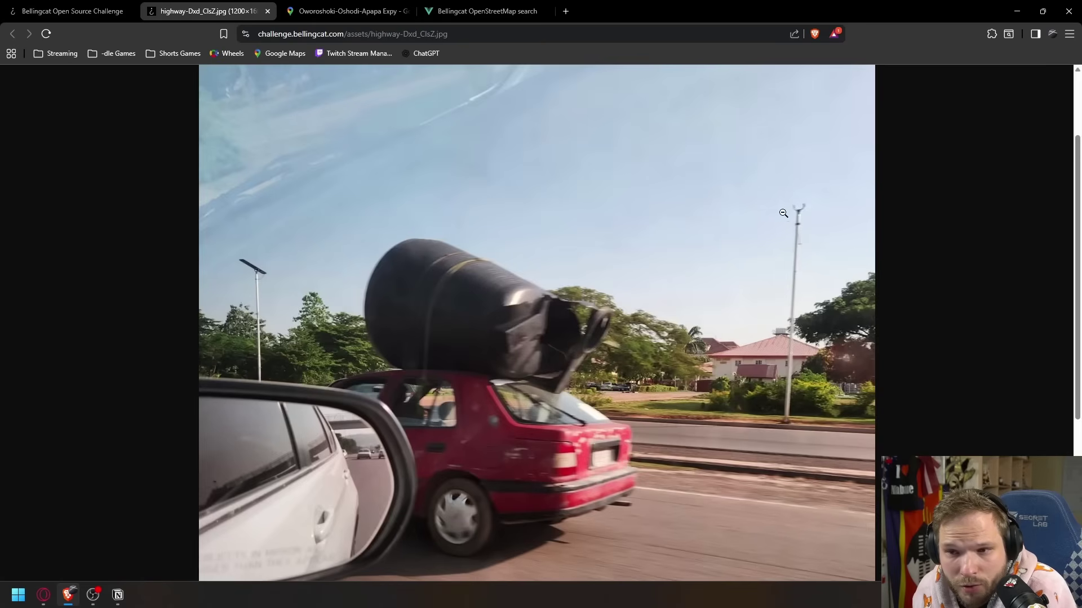
{"action": "left_click", "coordinate": [806, 216]}
{"action": "left_click", "coordinate": [407, 255]}
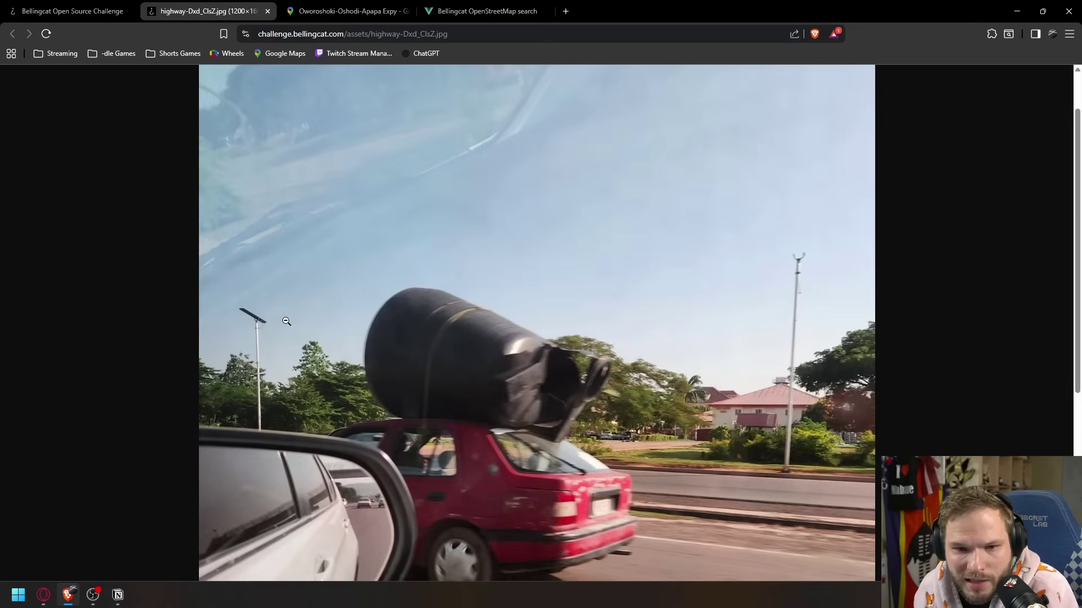
Step: Look toward the DUNNES truck, warehouses and bet9ja shop, then step forward
{"action": "left_click", "coordinate": [344, 11]}
{"action": "left_click_drag", "start_coordinate": [329, 335], "coordinate": [568, 300]}
{"action": "scroll", "coordinate": [568, 299], "scroll_direction": "up", "scroll_amount": 3}
{"action": "left_click_drag", "start_coordinate": [612, 294], "coordinate": [513, 291]}
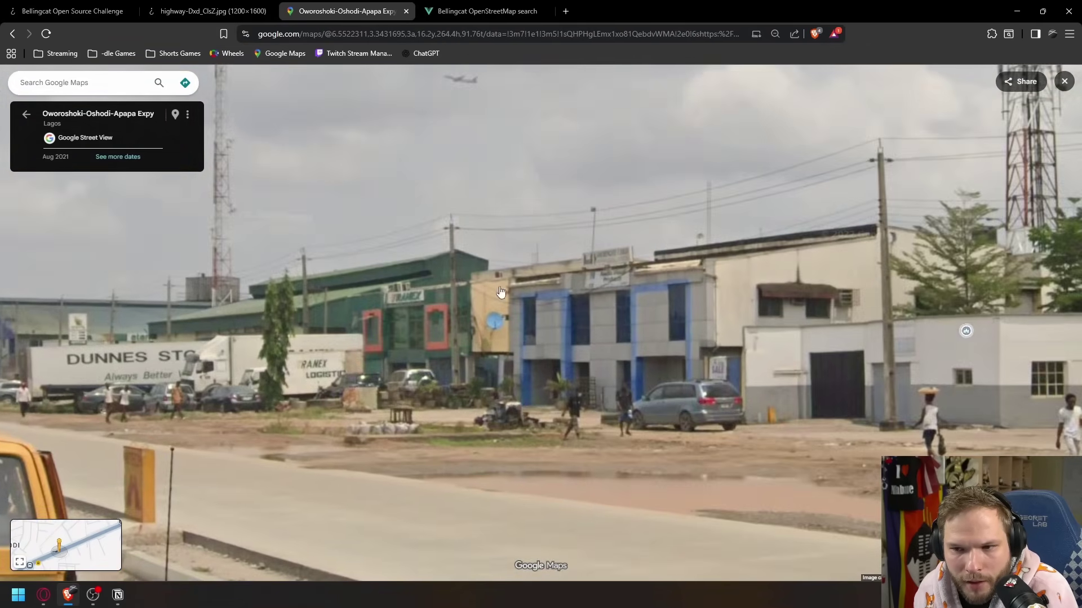
{"action": "scroll", "coordinate": [513, 292], "scroll_direction": "down", "scroll_amount": 5}
{"action": "left_click_drag", "start_coordinate": [603, 291], "coordinate": [350, 292]}
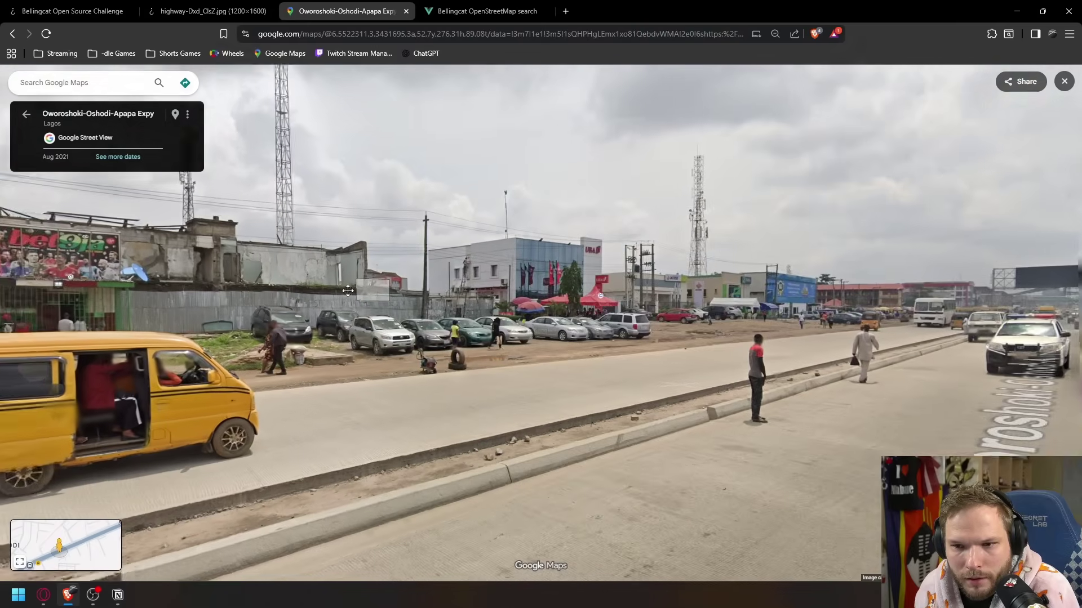
{"action": "left_click_drag", "start_coordinate": [732, 293], "coordinate": [522, 286]}
{"action": "left_click", "coordinate": [691, 307]}
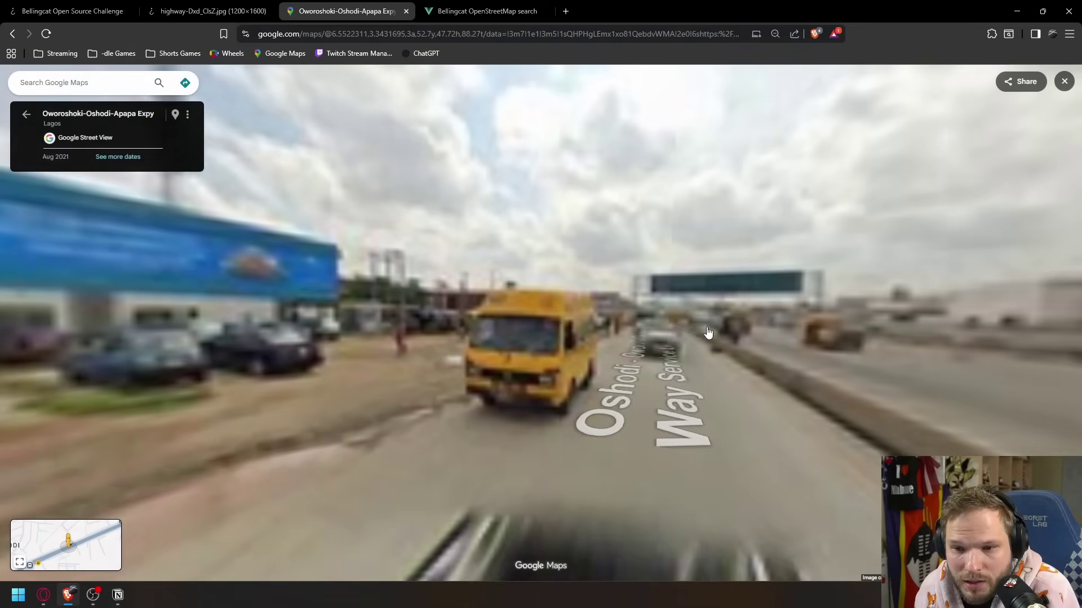
Step: Turn past the blue bank toward the Access and Fidelity buildings and move forward
{"action": "scroll", "coordinate": [532, 322], "scroll_direction": "up", "scroll_amount": 5}
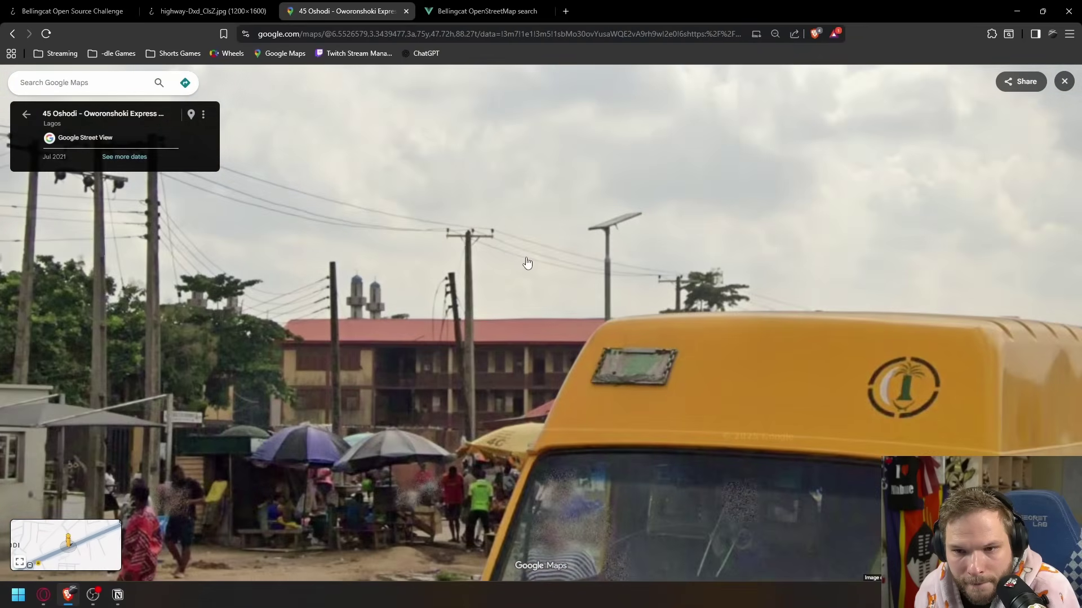
{"action": "scroll", "coordinate": [527, 262], "scroll_direction": "down", "scroll_amount": 5}
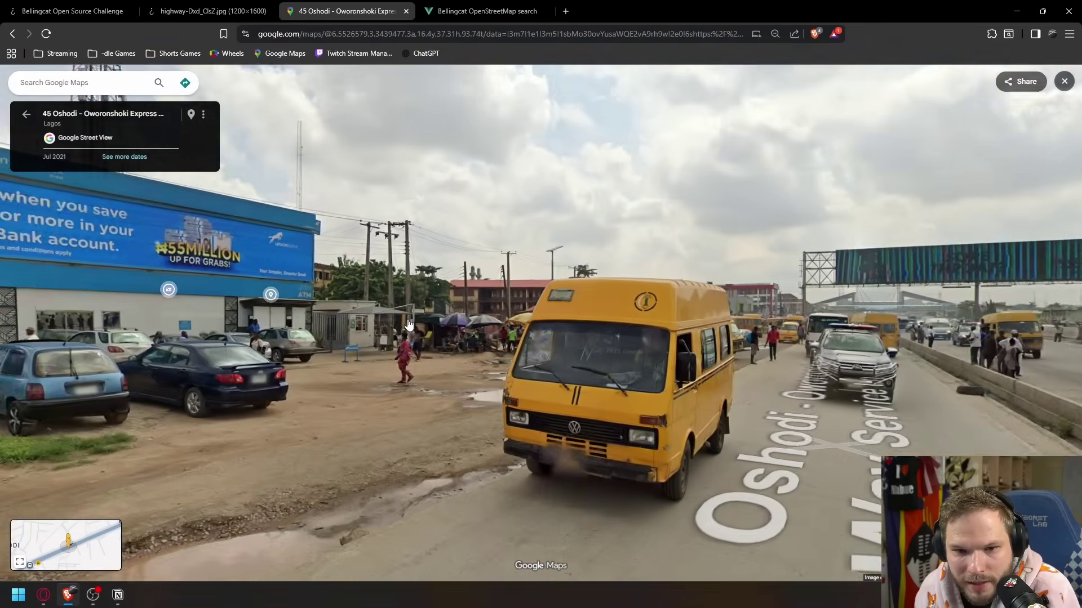
{"action": "left_click_drag", "start_coordinate": [316, 321], "coordinate": [761, 332]}
{"action": "left_click_drag", "start_coordinate": [383, 338], "coordinate": [758, 342]}
{"action": "left_click_drag", "start_coordinate": [452, 342], "coordinate": [788, 351]}
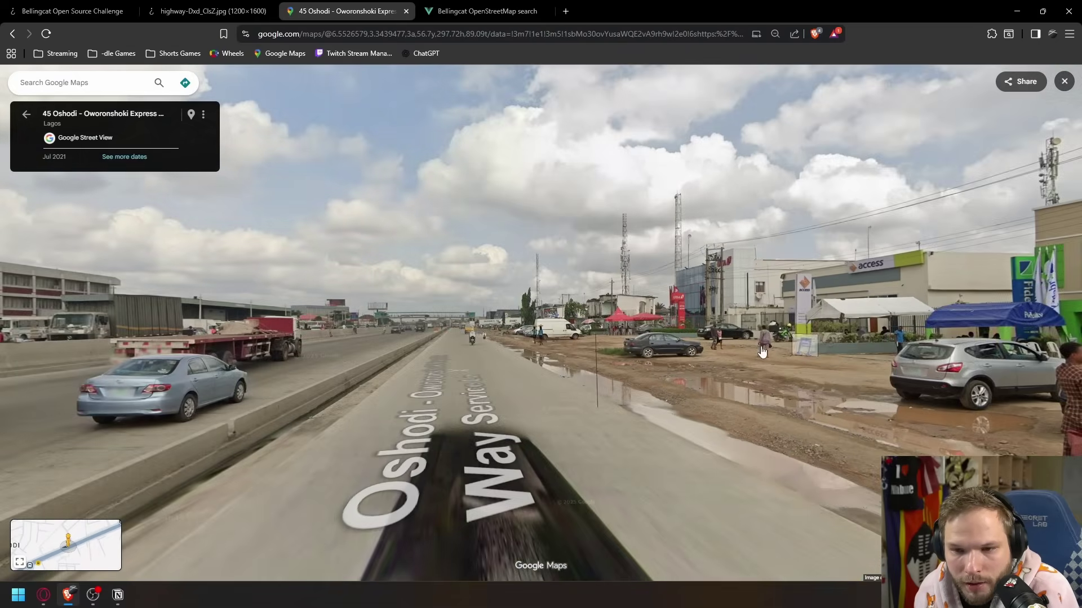
{"action": "left_click", "coordinate": [538, 348]}
Step: Check the teal van, billboards and green building while walking further along the expressway
{"action": "scroll", "coordinate": [657, 290], "scroll_direction": "up", "scroll_amount": 5}
{"action": "left_click_drag", "start_coordinate": [857, 304], "coordinate": [969, 265]}
{"action": "left_click_drag", "start_coordinate": [510, 284], "coordinate": [879, 265]}
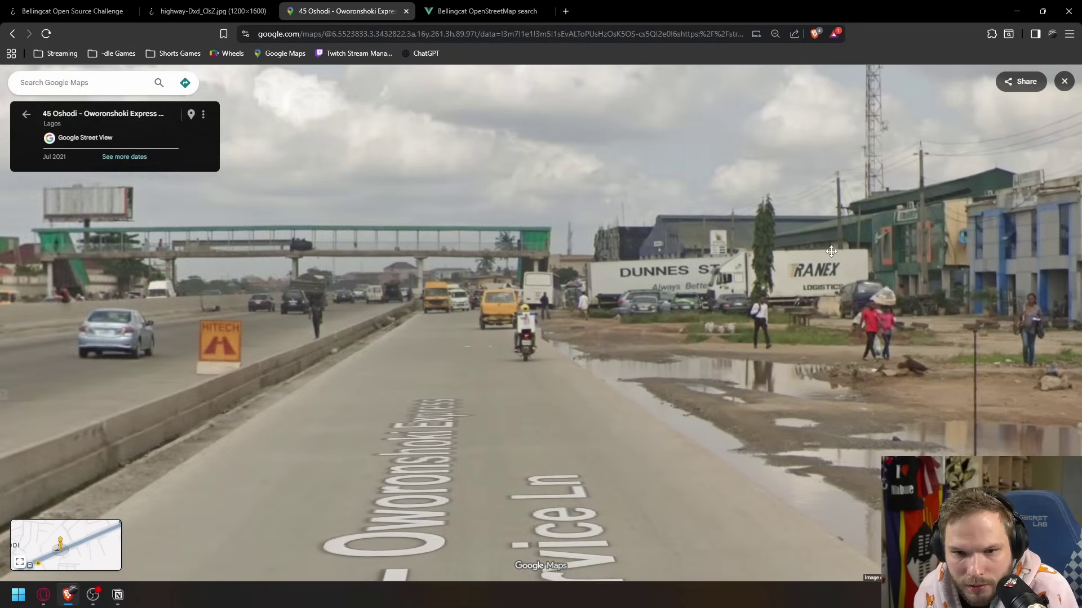
{"action": "scroll", "coordinate": [616, 276], "scroll_direction": "down", "scroll_amount": 3}
{"action": "scroll", "coordinate": [616, 276], "scroll_direction": "down", "scroll_amount": 3}
{"action": "left_click_drag", "start_coordinate": [615, 276], "coordinate": [912, 270]}
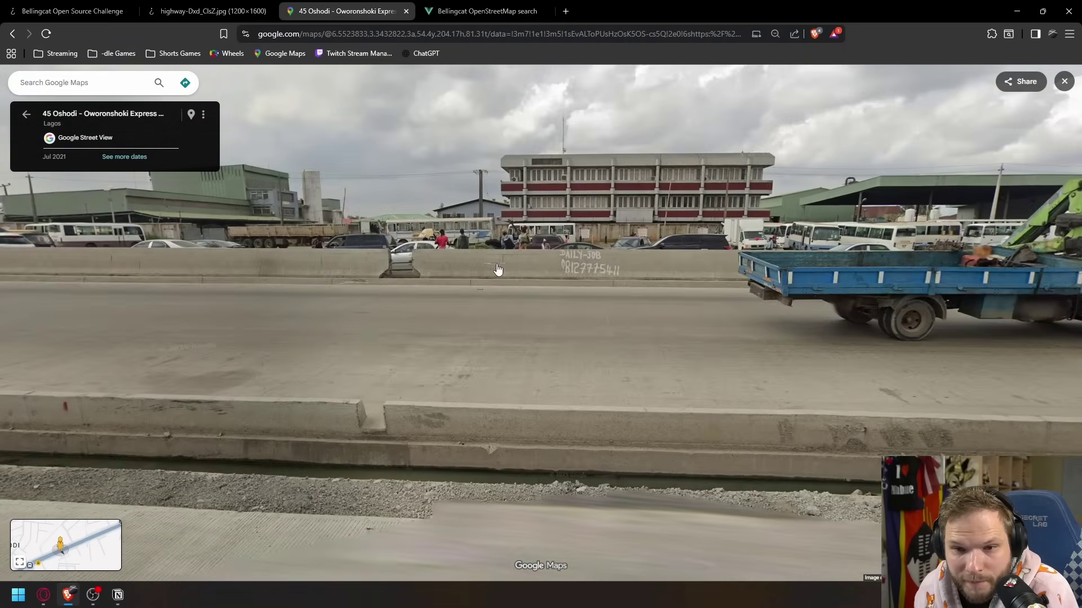
{"action": "left_click", "coordinate": [498, 271]}
{"action": "left_click_drag", "start_coordinate": [498, 270], "coordinate": [755, 293]}
{"action": "scroll", "coordinate": [654, 225], "scroll_direction": "up", "scroll_amount": 6}
{"action": "left_click_drag", "start_coordinate": [755, 225], "coordinate": [522, 269]}
{"action": "scroll", "coordinate": [522, 269], "scroll_direction": "down", "scroll_amount": 6}
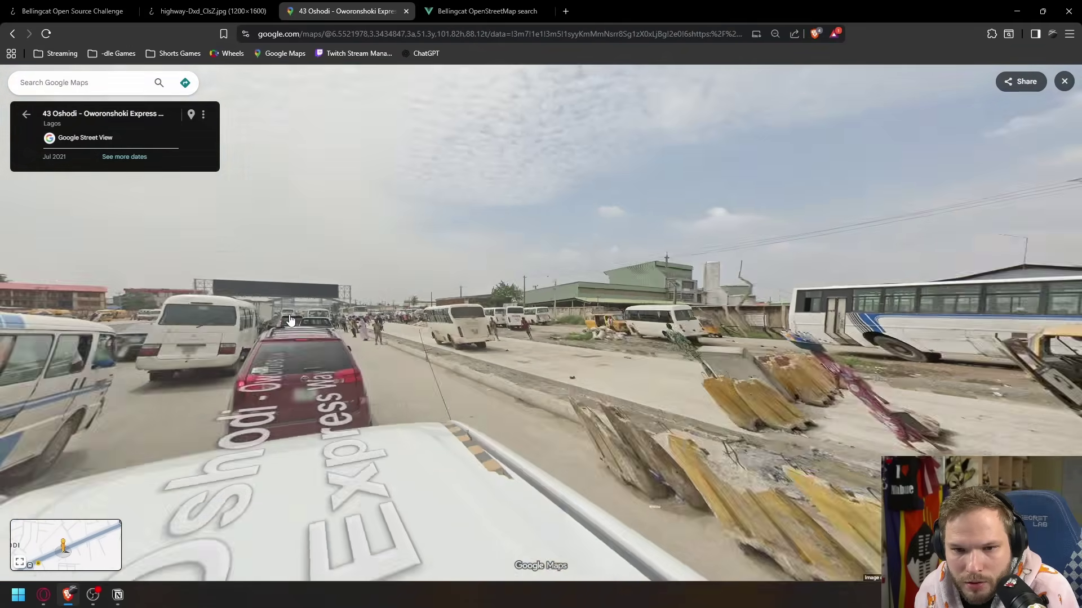
{"action": "left_click", "coordinate": [290, 320]}
Step: Advance further and look across the roadside lot toward the green building and market
{"action": "scroll", "coordinate": [455, 318], "scroll_direction": "up", "scroll_amount": 5}
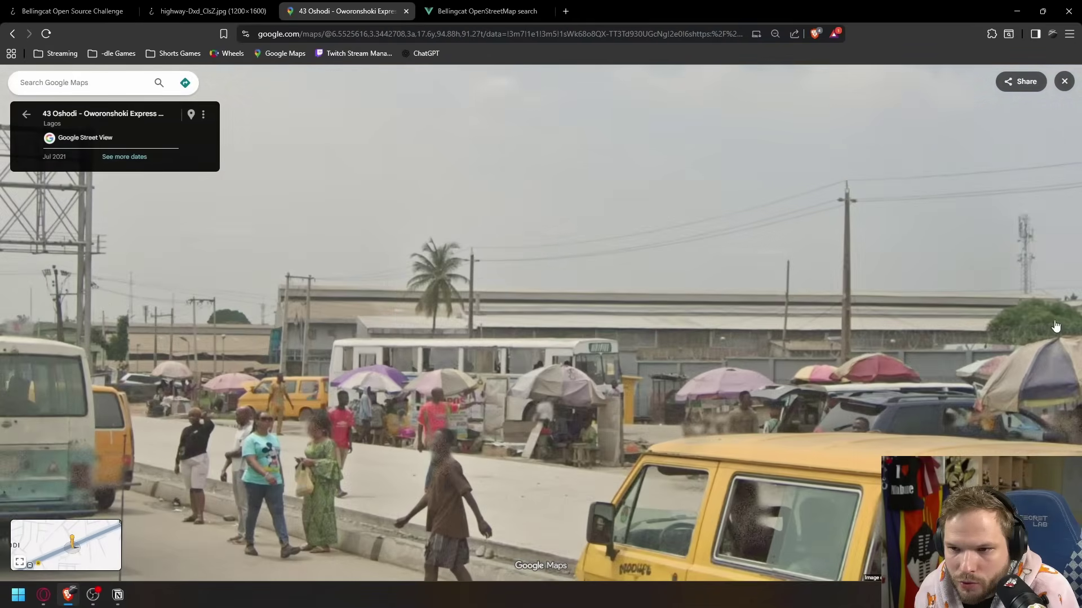
{"action": "scroll", "coordinate": [455, 319], "scroll_direction": "down", "scroll_amount": 5}
{"action": "key", "text": "Left"}
{"action": "key", "text": "Left"}
{"action": "key", "text": "Left"}
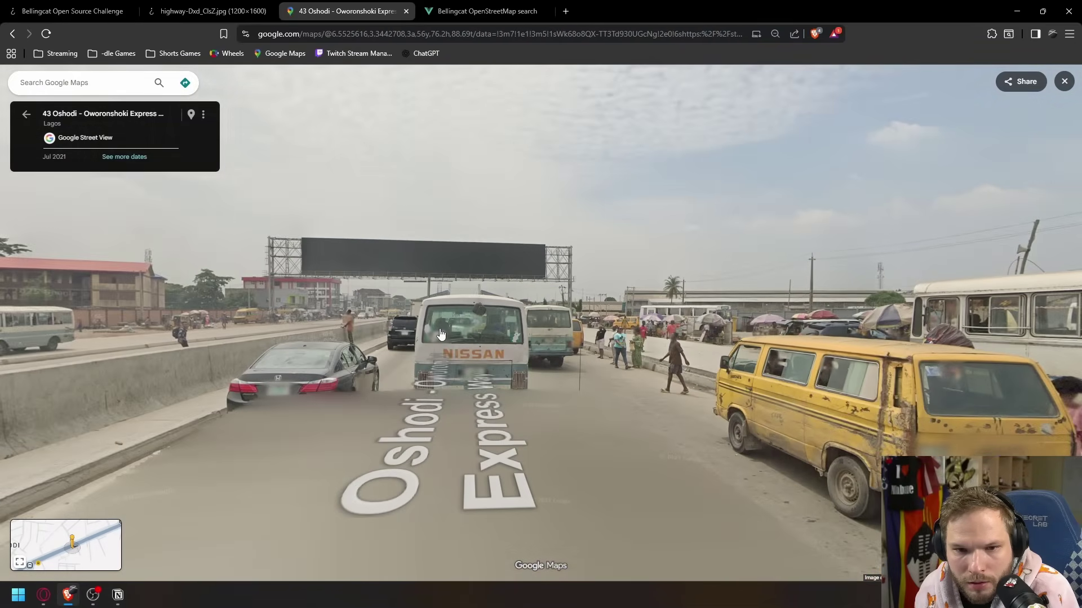
{"action": "left_click", "coordinate": [441, 333]}
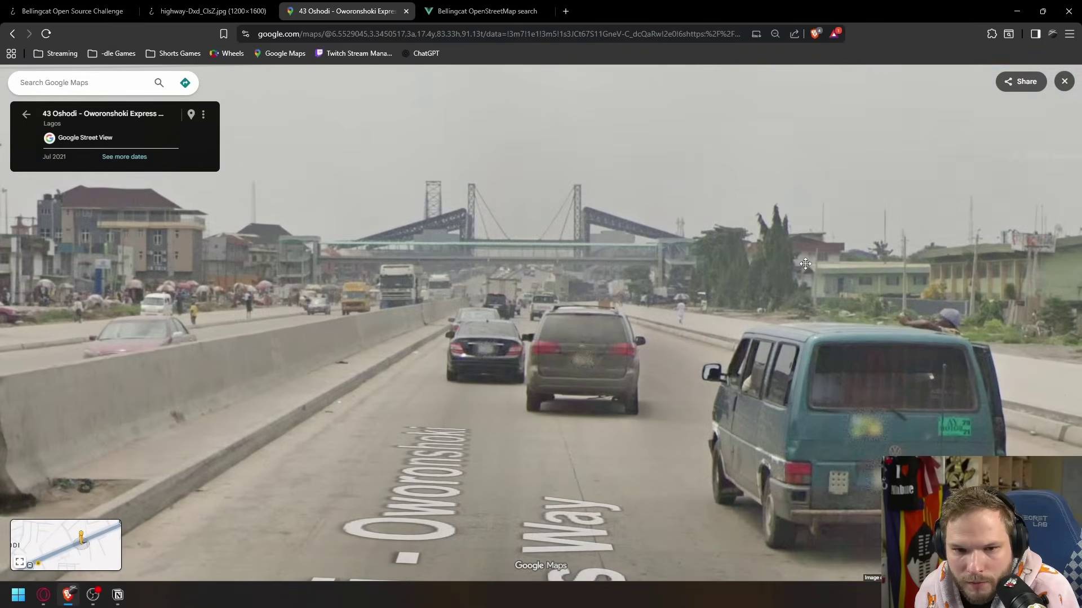
{"action": "left_click_drag", "start_coordinate": [809, 274], "coordinate": [331, 308]}
{"action": "scroll", "coordinate": [737, 236], "scroll_direction": "up", "scroll_amount": 5}
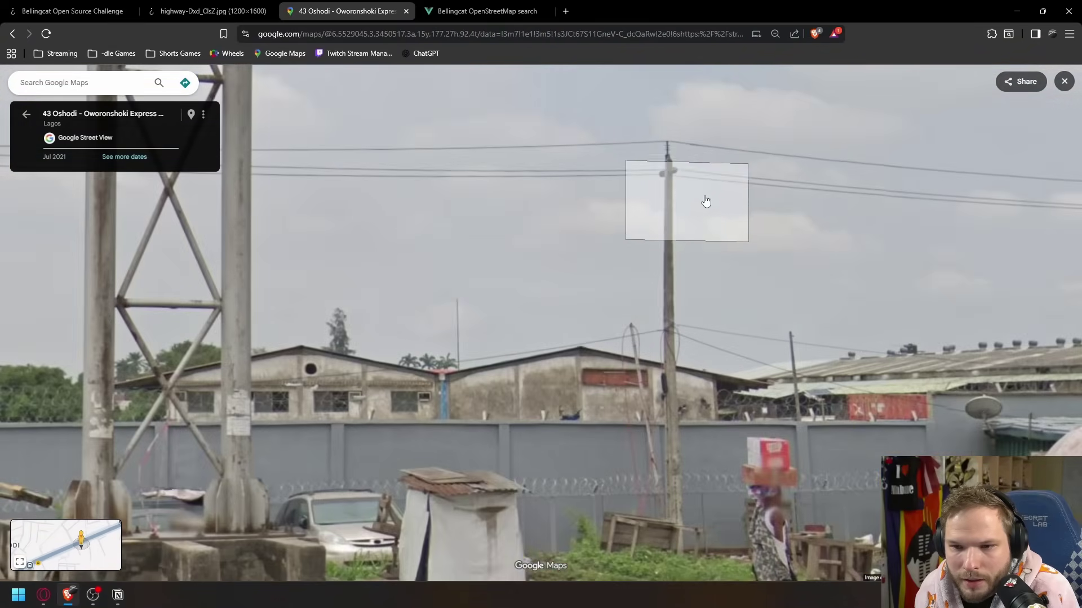
{"action": "left_click_drag", "start_coordinate": [674, 172], "coordinate": [531, 272]}
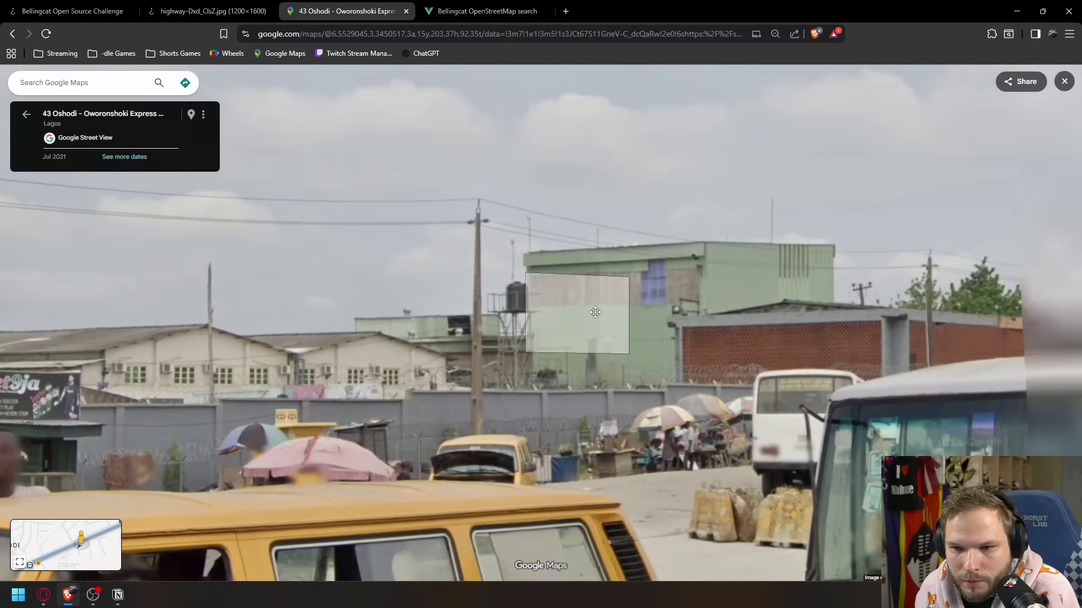
Step: Recheck the highway photo zoomed in, then return to the OpenStreetMap search page
{"action": "key", "text": "ctrl+shift+Tab"}
{"action": "left_click", "coordinate": [483, 244]}
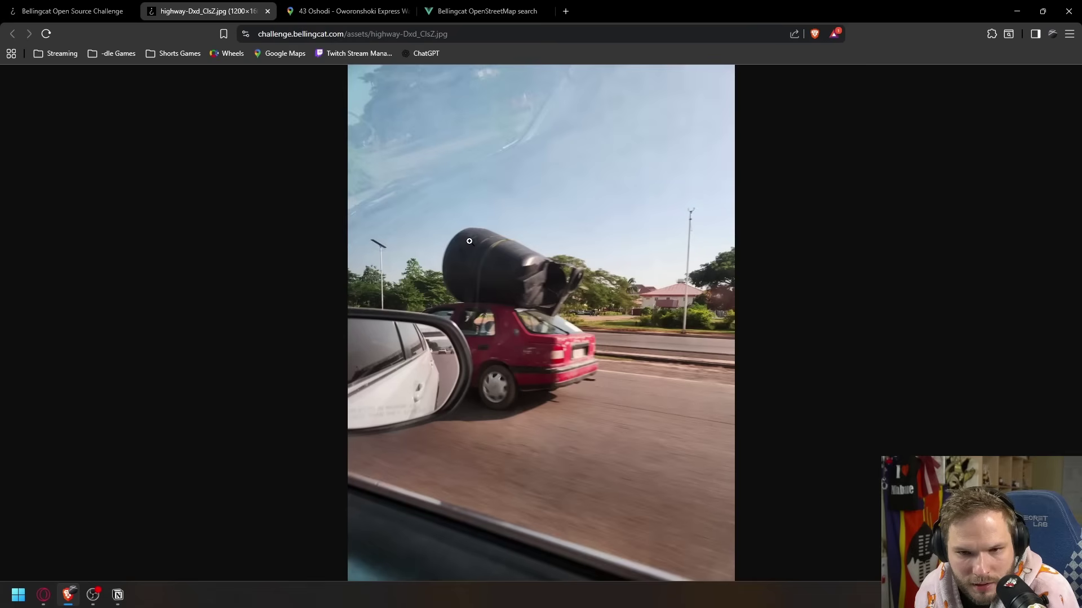
{"action": "left_click", "coordinate": [381, 263]}
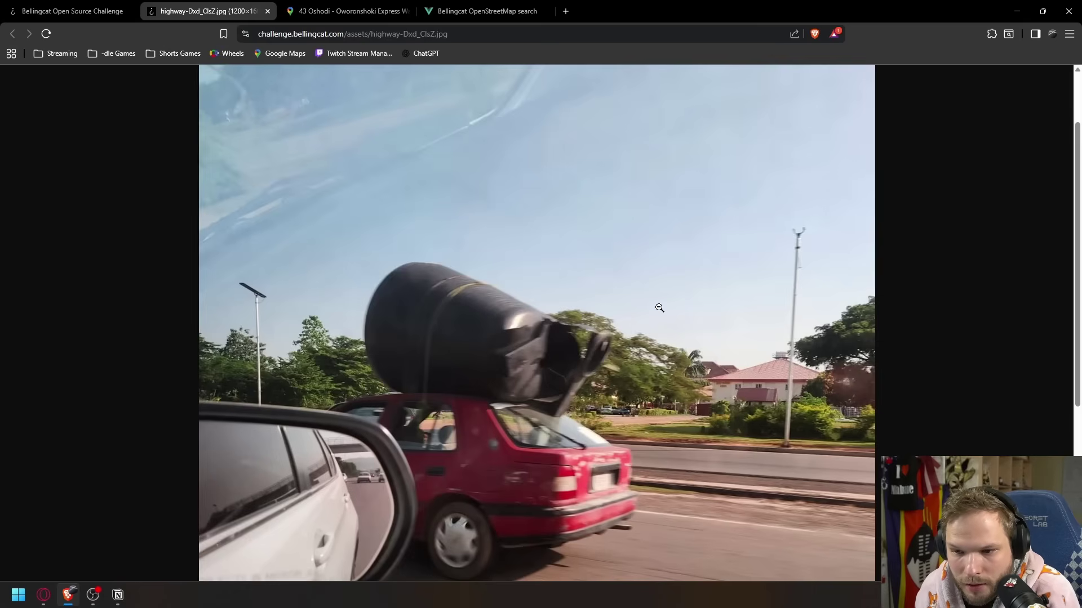
{"action": "key", "text": "ctrl+Tab"}
{"action": "key", "text": "ctrl+Tab"}
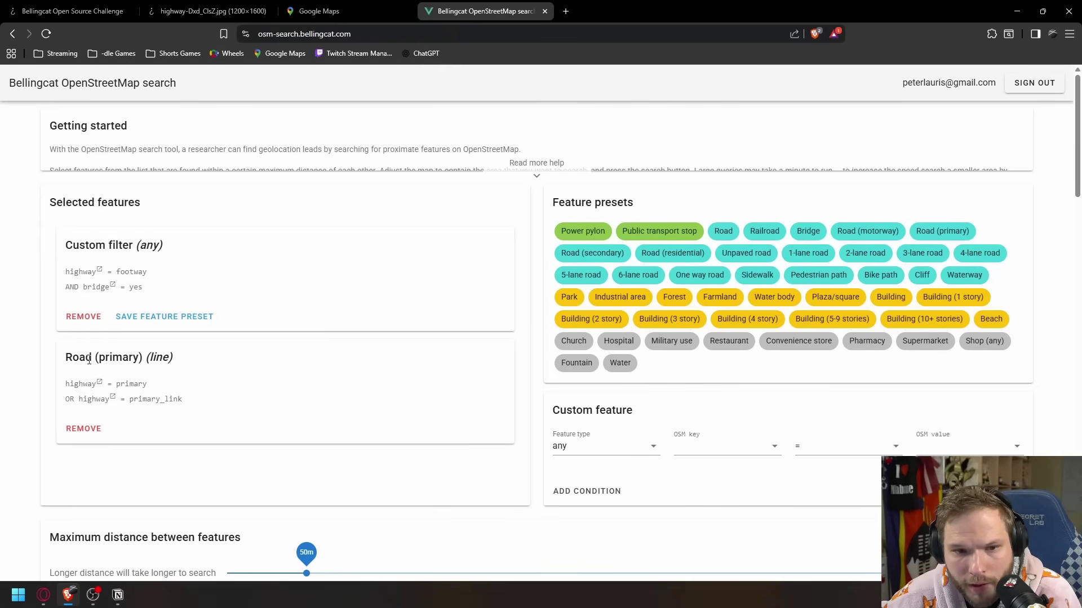
Step: Recentre the Search area map on Lagos, zoom in around Festac and Mile 2, then back out
{"action": "scroll", "coordinate": [180, 360], "scroll_direction": "down", "scroll_amount": 8}
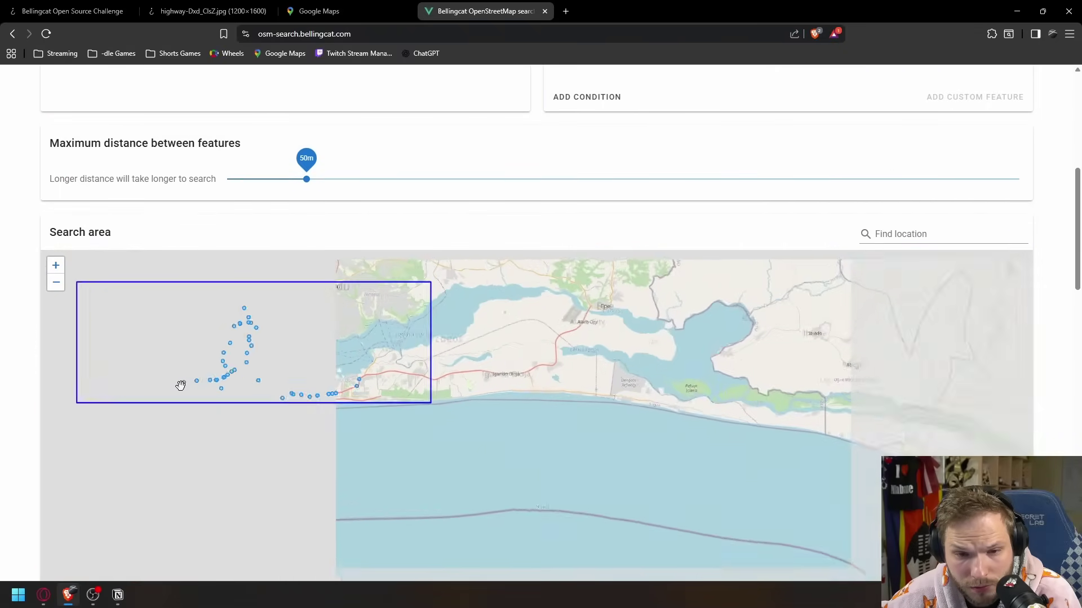
{"action": "scroll", "coordinate": [374, 443], "scroll_direction": "up", "scroll_amount": 4}
{"action": "left_click_drag", "start_coordinate": [338, 414], "coordinate": [357, 441]}
{"action": "scroll", "coordinate": [427, 452], "scroll_direction": "up", "scroll_amount": 3}
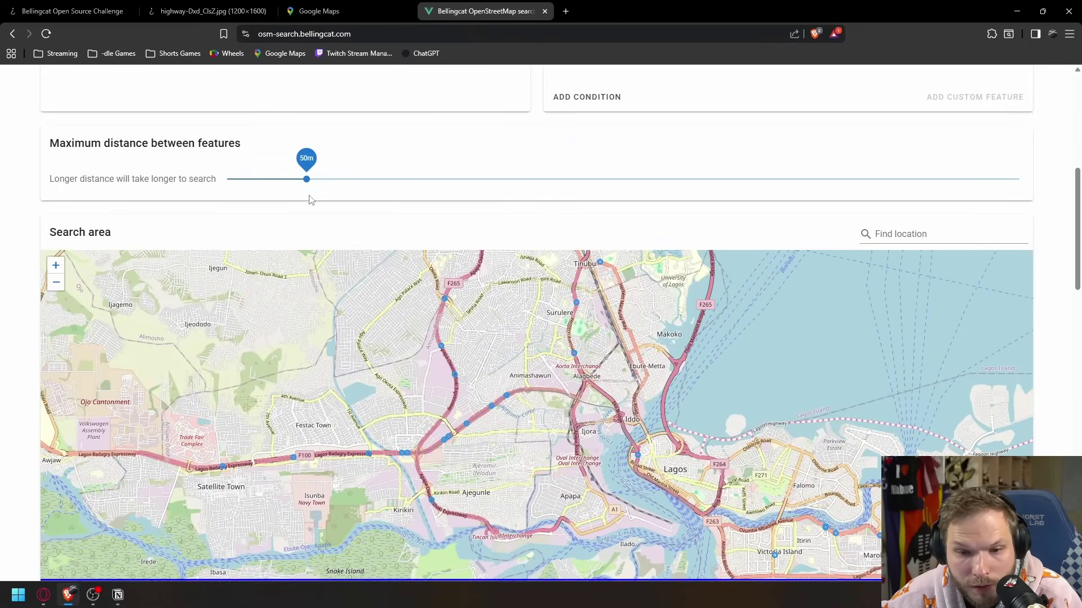
{"action": "scroll", "coordinate": [330, 477], "scroll_direction": "up", "scroll_amount": 3}
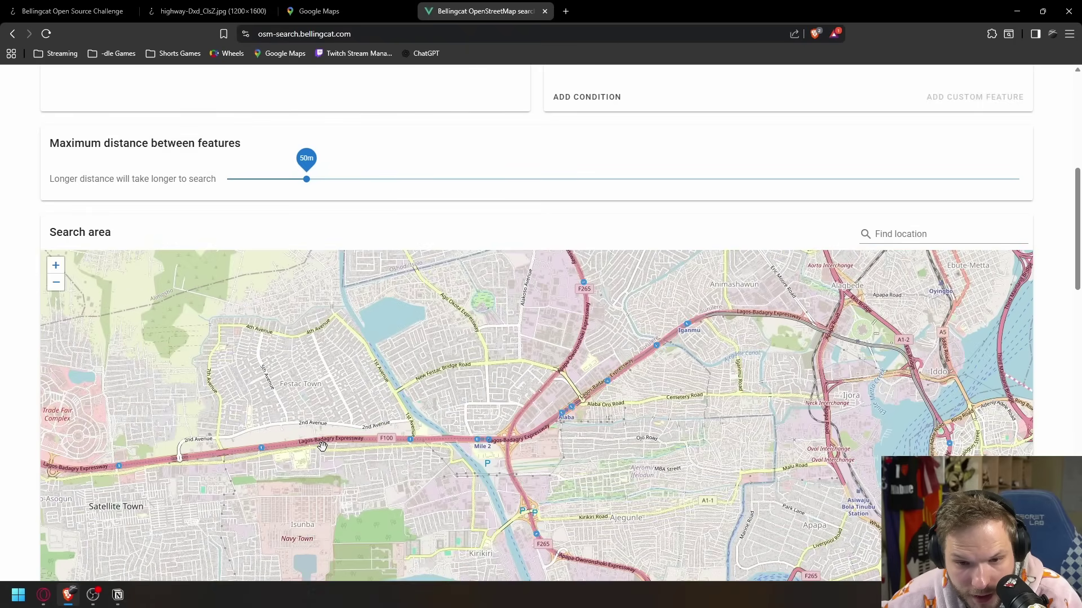
{"action": "scroll", "coordinate": [333, 445], "scroll_direction": "down", "scroll_amount": 5}
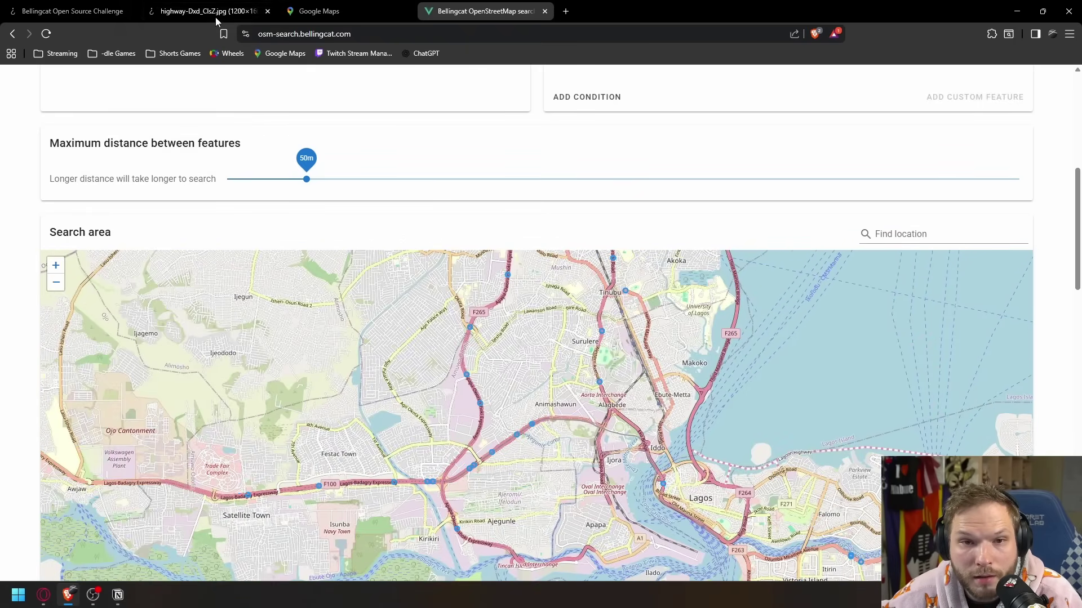
Step: Look down the highway toward the Mobil station forecourt and compare with the challenge photo
{"action": "left_click", "coordinate": [319, 11]}
{"action": "left_click_drag", "start_coordinate": [490, 378], "coordinate": [304, 318]}
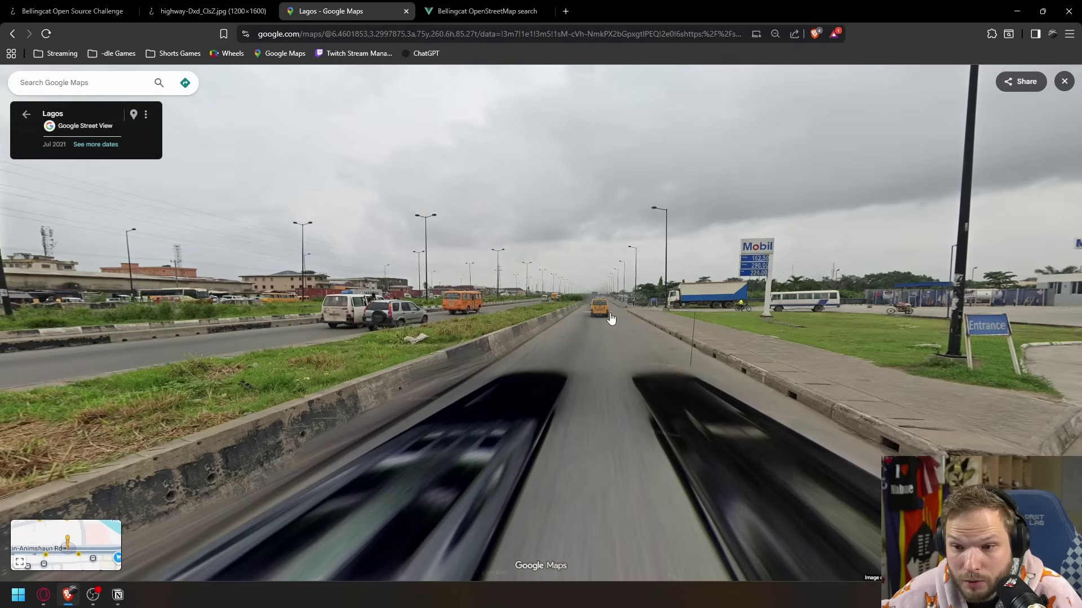
{"action": "left_click_drag", "start_coordinate": [591, 319], "coordinate": [371, 307]}
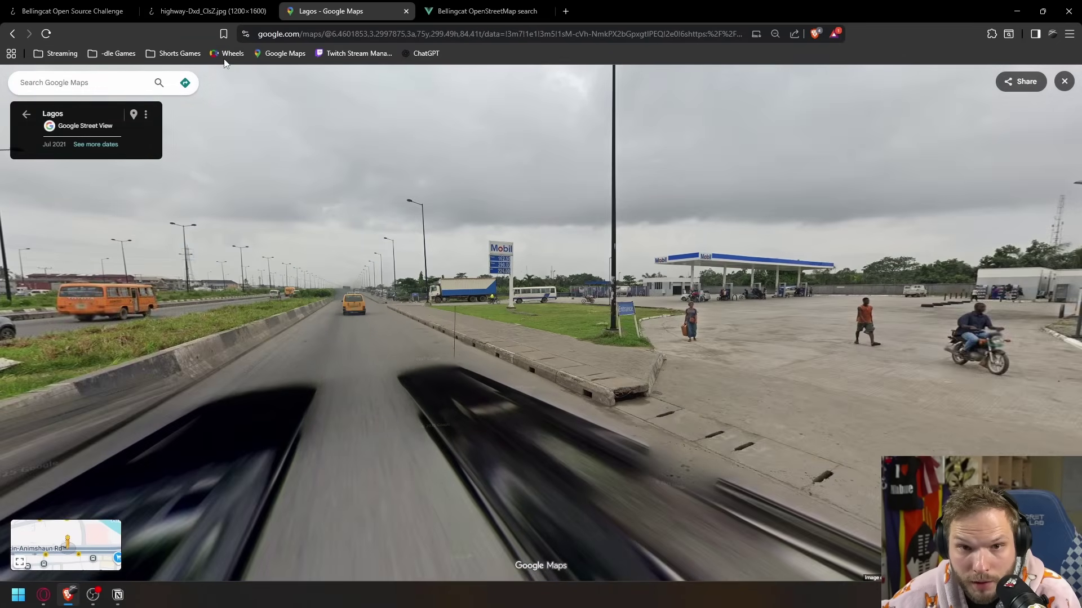
{"action": "left_click", "coordinate": [190, 12]}
{"action": "left_click", "coordinate": [340, 23]}
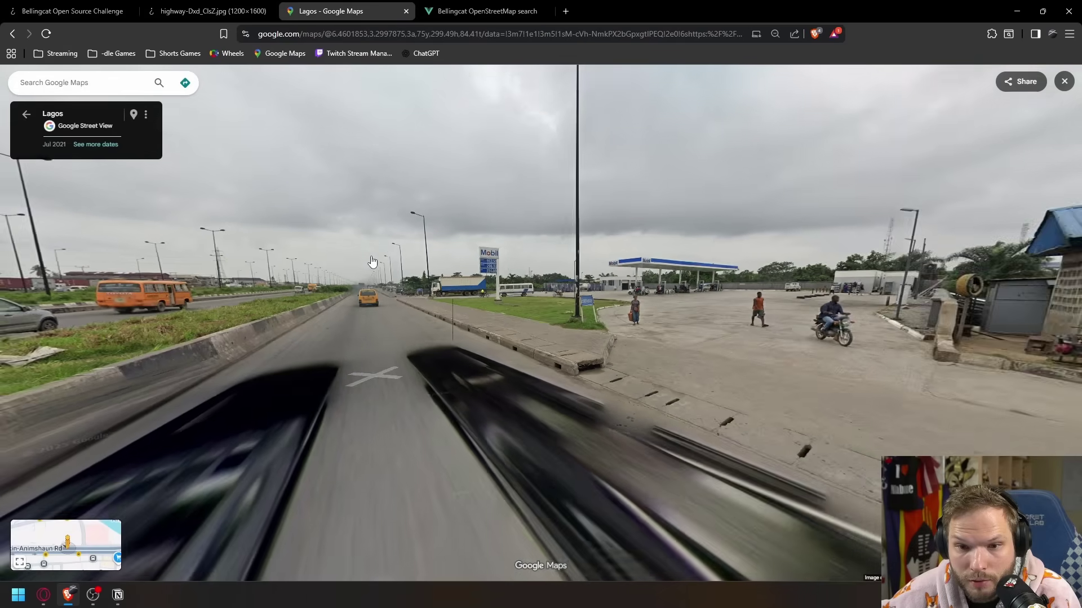
{"action": "left_click_drag", "start_coordinate": [360, 304], "coordinate": [604, 302]}
Step: Walk forward along the highway and turn to face the pedestrian bridge
{"action": "left_click", "coordinate": [482, 311]}
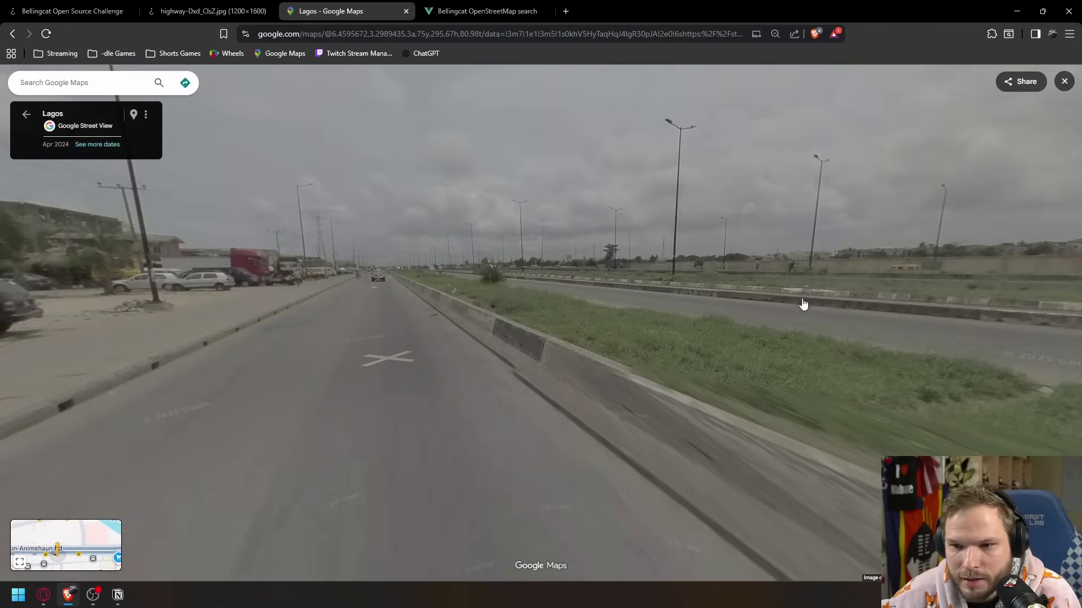
{"action": "left_click", "coordinate": [671, 314]}
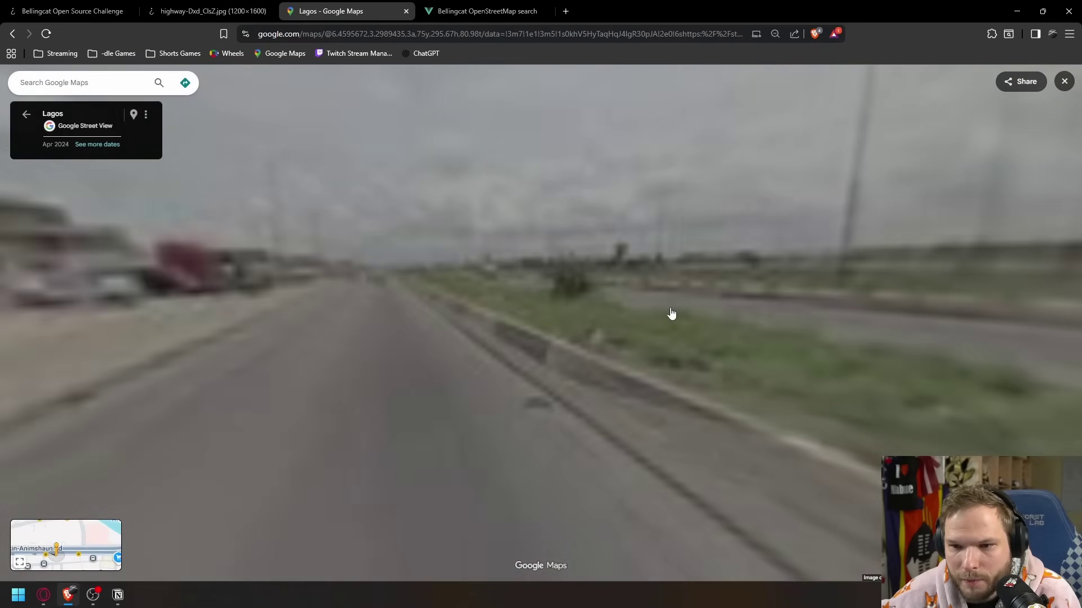
{"action": "left_click", "coordinate": [676, 310]}
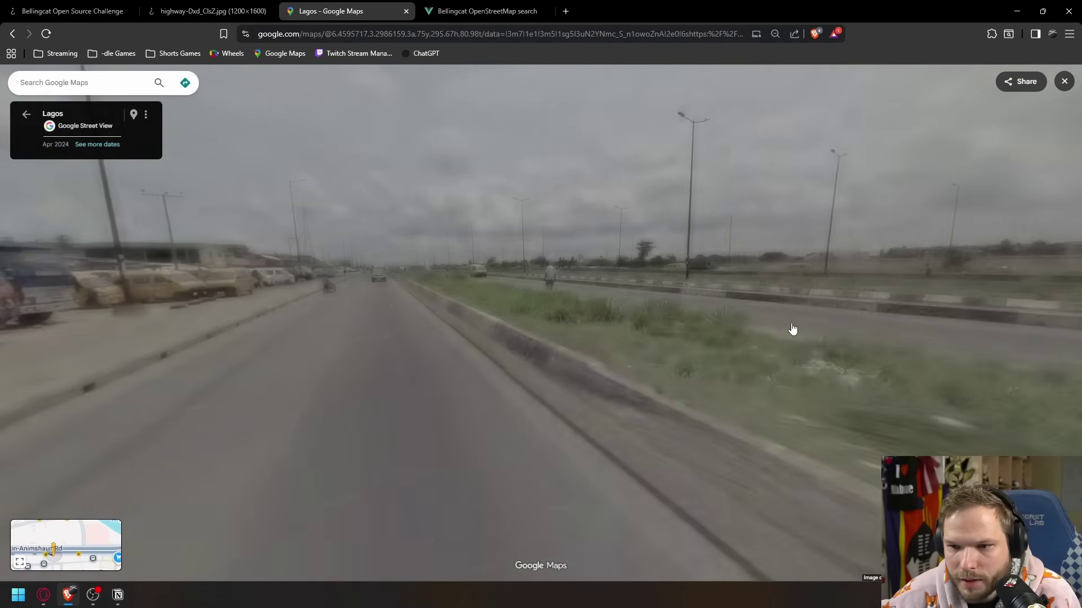
{"action": "left_click", "coordinate": [535, 307]}
{"action": "left_click_drag", "start_coordinate": [496, 253], "coordinate": [896, 243]}
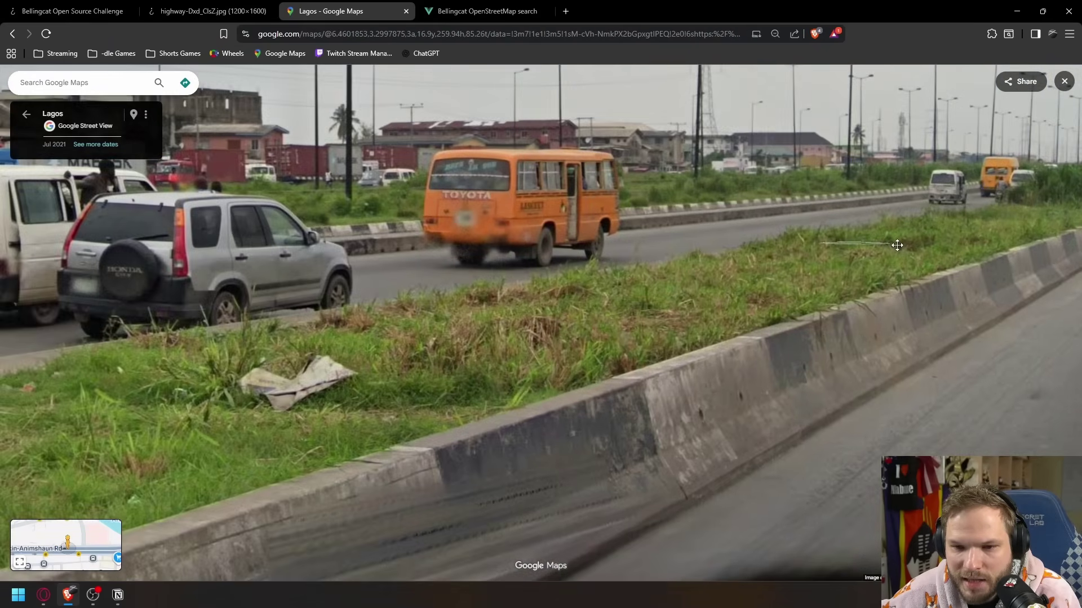
{"action": "scroll", "coordinate": [406, 312], "scroll_direction": "down", "scroll_amount": 5}
{"action": "left_click_drag", "start_coordinate": [361, 312], "coordinate": [840, 292]}
{"action": "left_click_drag", "start_coordinate": [315, 314], "coordinate": [871, 313]}
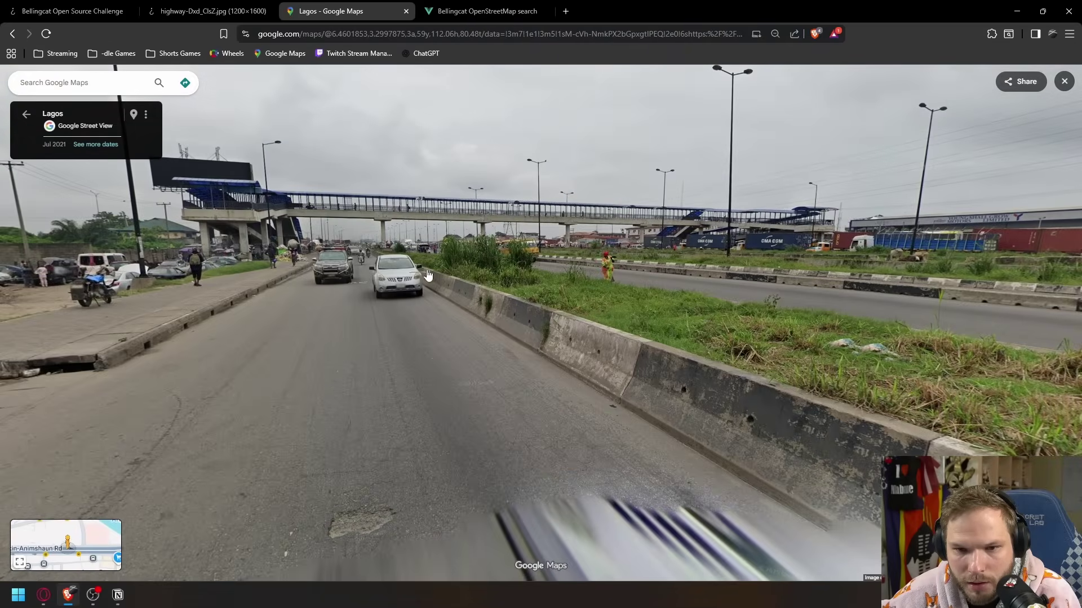
{"action": "scroll", "coordinate": [417, 278], "scroll_direction": "down", "scroll_amount": 10}
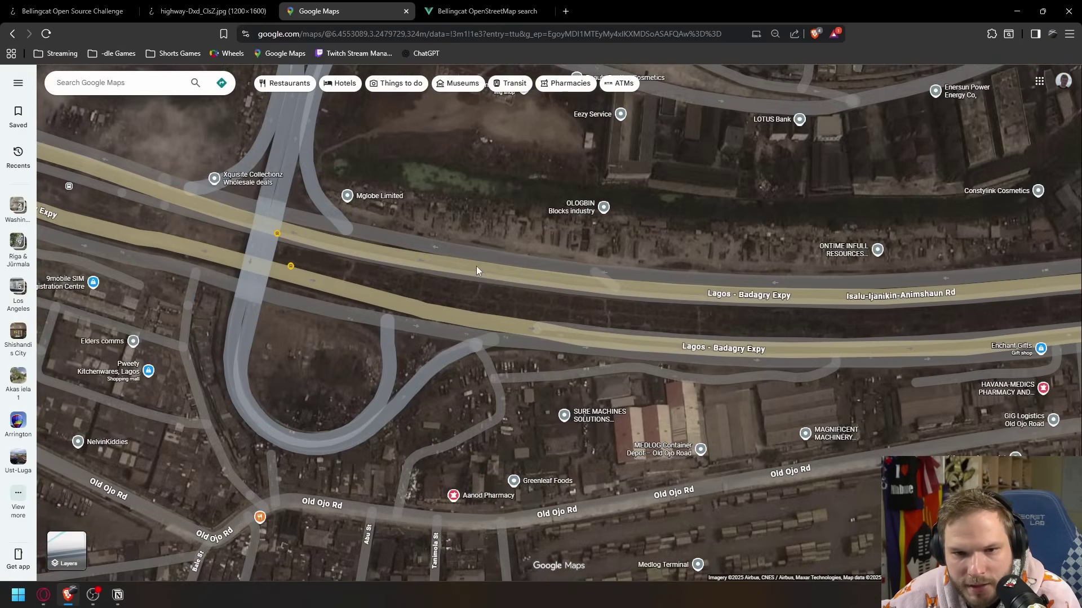
Step: Follow the Lagos-Badagry Expy westward on the map toward Mushin
{"action": "left_click_drag", "start_coordinate": [206, 276], "coordinate": [649, 401]}
{"action": "left_click_drag", "start_coordinate": [475, 319], "coordinate": [1022, 422]}
{"action": "left_click_drag", "start_coordinate": [415, 231], "coordinate": [748, 397]}
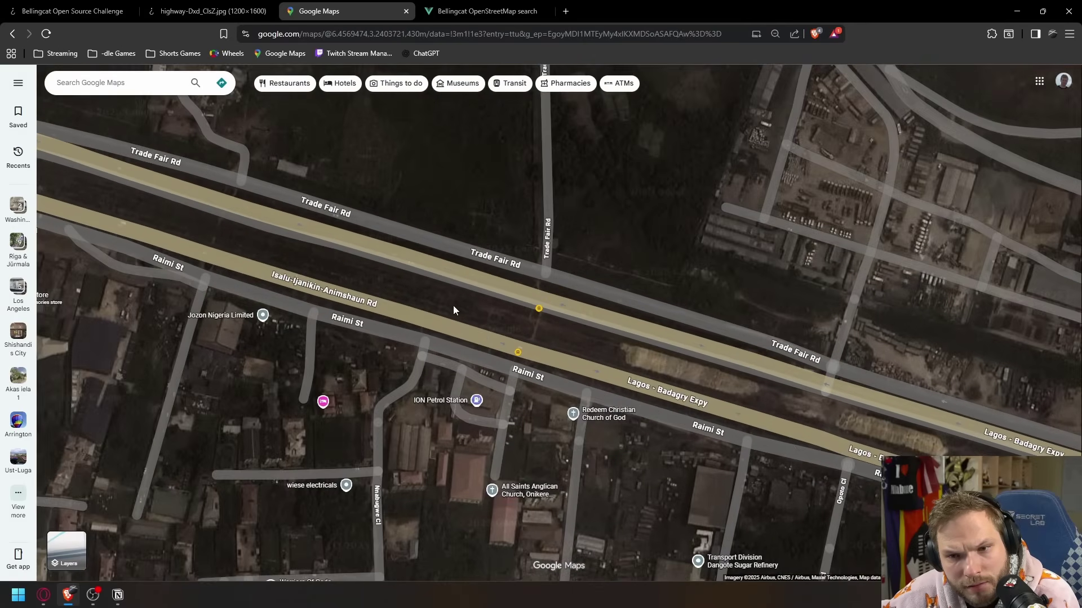
{"action": "scroll", "coordinate": [495, 317], "scroll_direction": "down", "scroll_amount": 10}
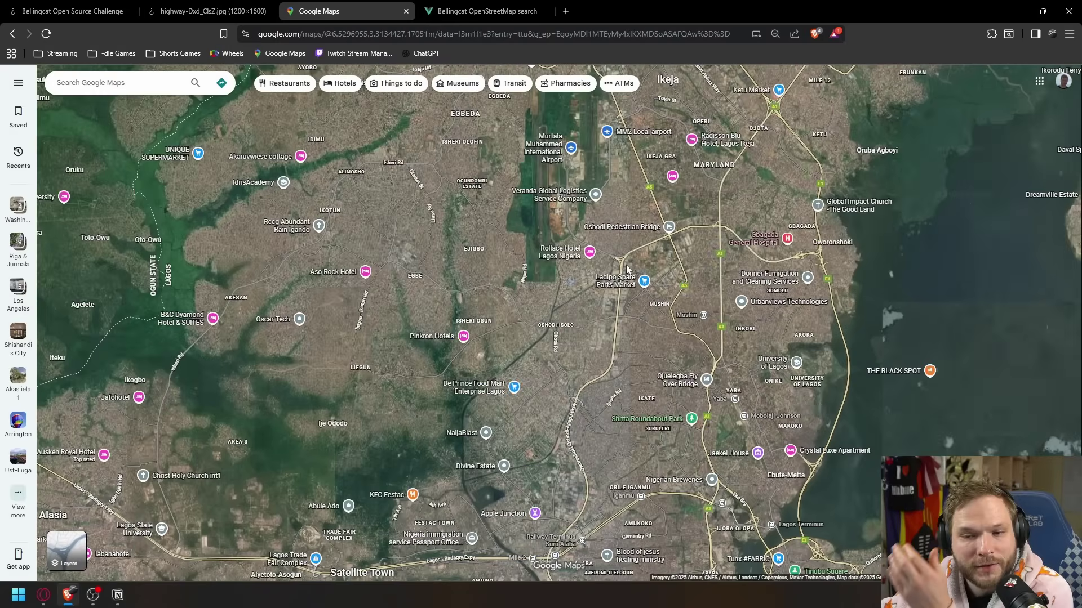
{"action": "left_click_drag", "start_coordinate": [709, 333], "coordinate": [576, 380]}
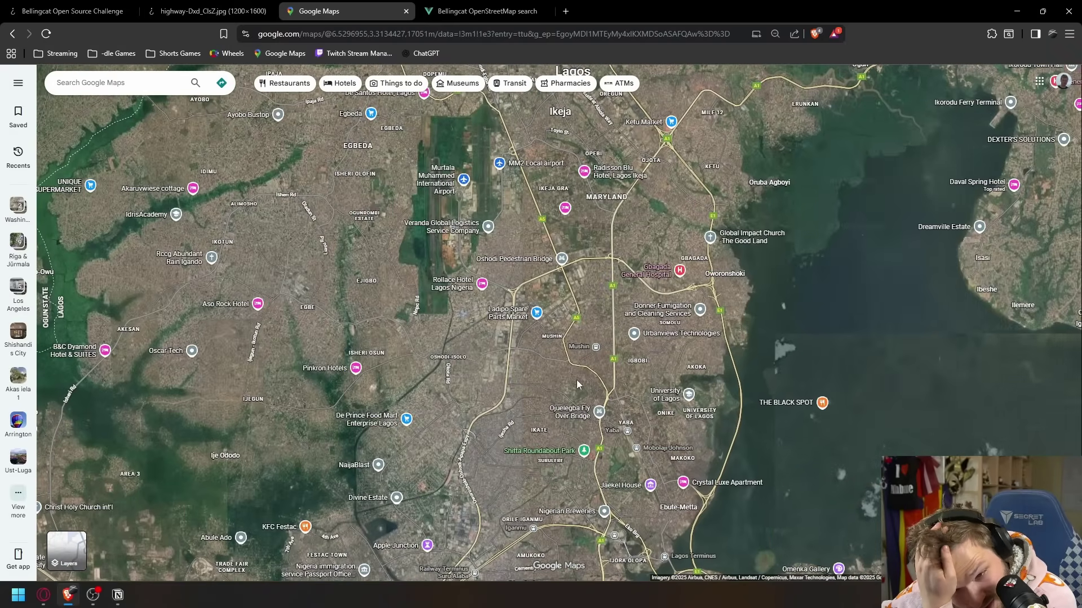
Step: Open Street View at 290 Agege Motor Rd by Palm Avenue, then show the whole highway photo
{"action": "scroll", "coordinate": [553, 379], "scroll_direction": "up", "scroll_amount": 3}
{"action": "scroll", "coordinate": [553, 380], "scroll_direction": "up", "scroll_amount": 5}
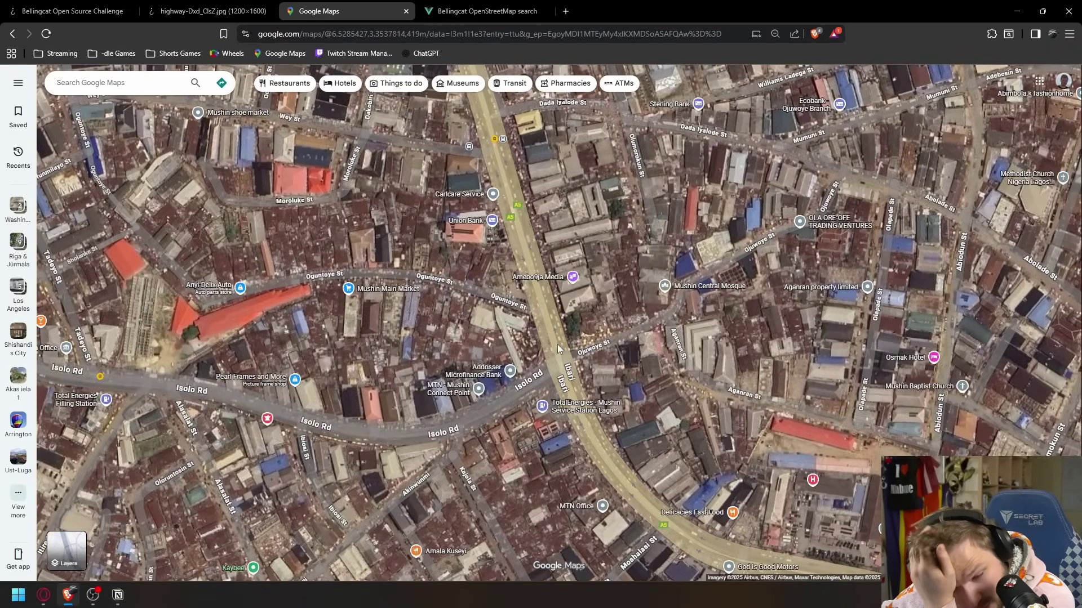
{"action": "scroll", "coordinate": [557, 345], "scroll_direction": "down", "scroll_amount": 1}
{"action": "left_click_drag", "start_coordinate": [560, 346], "coordinate": [495, 548]}
{"action": "scroll", "coordinate": [481, 458], "scroll_direction": "up", "scroll_amount": 2}
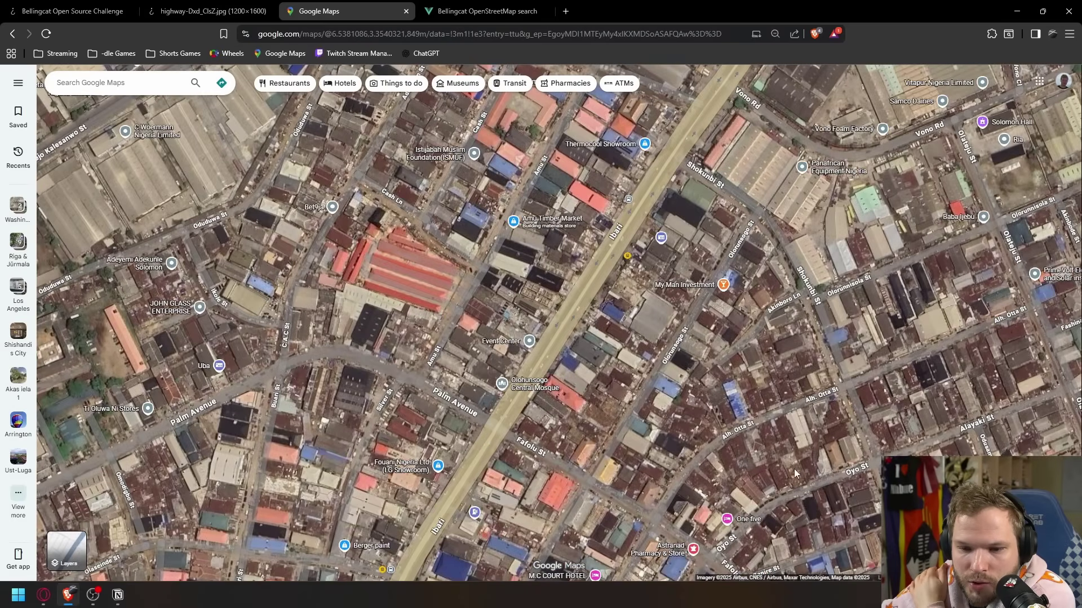
{"action": "left_click_drag", "start_coordinate": [496, 397], "coordinate": [496, 402]}
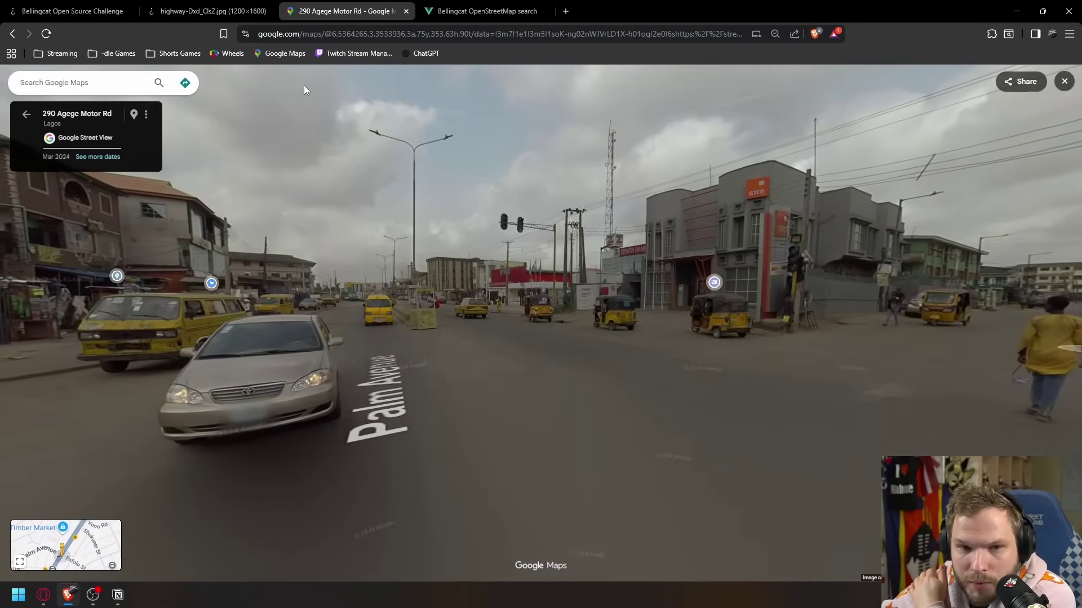
{"action": "left_click", "coordinate": [217, 7]}
{"action": "left_click", "coordinate": [238, 303]}
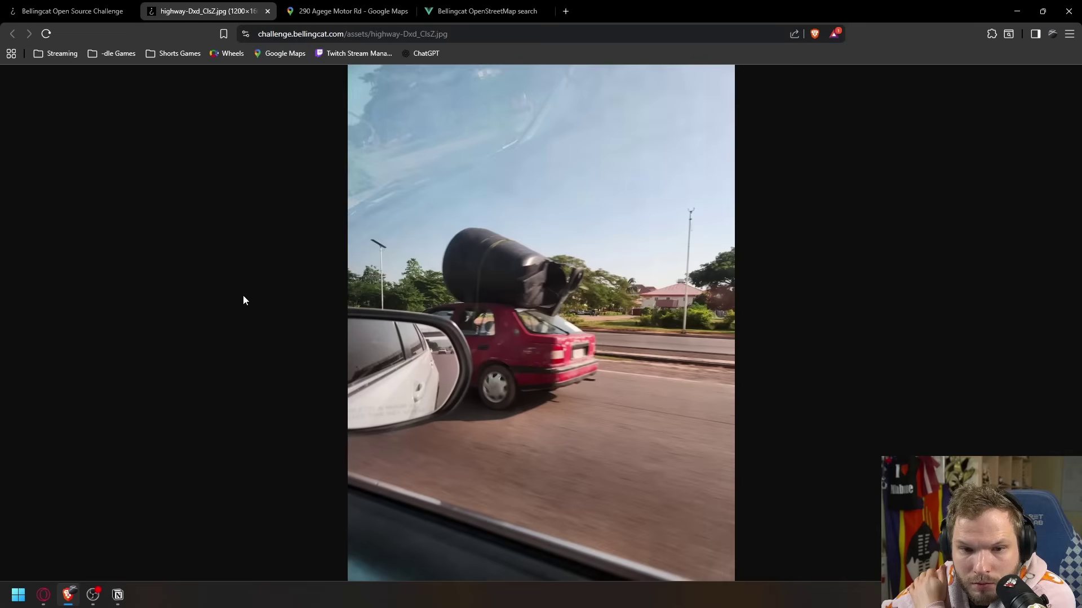
Step: Move the OpenStreetMap search area to Accra and run the search
{"action": "left_click", "coordinate": [377, 245]}
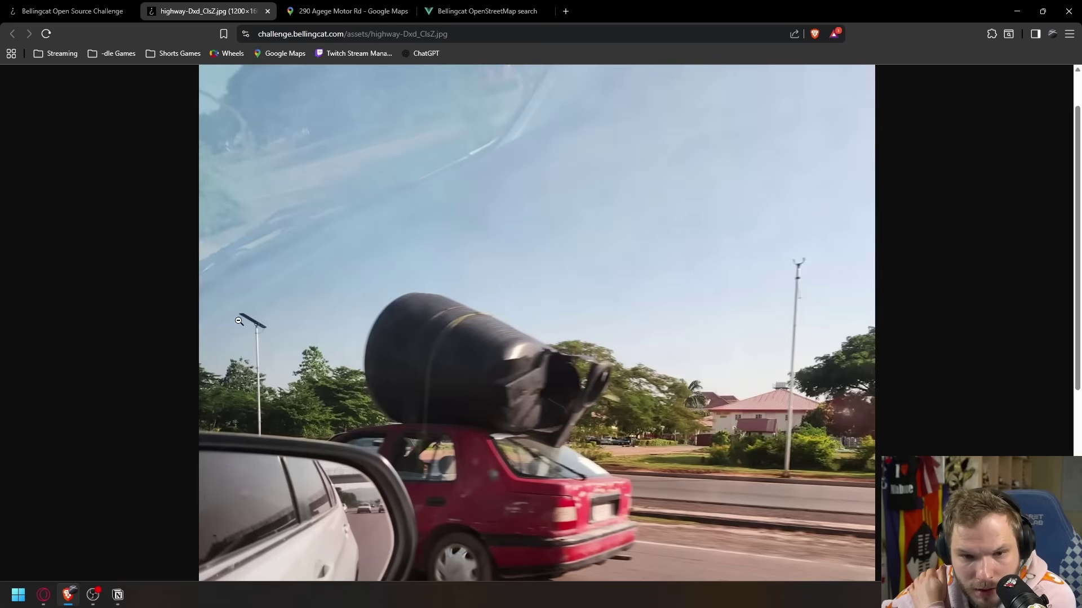
{"action": "key", "text": "ctrl+Tab"}
{"action": "key", "text": "ctrl+Tab"}
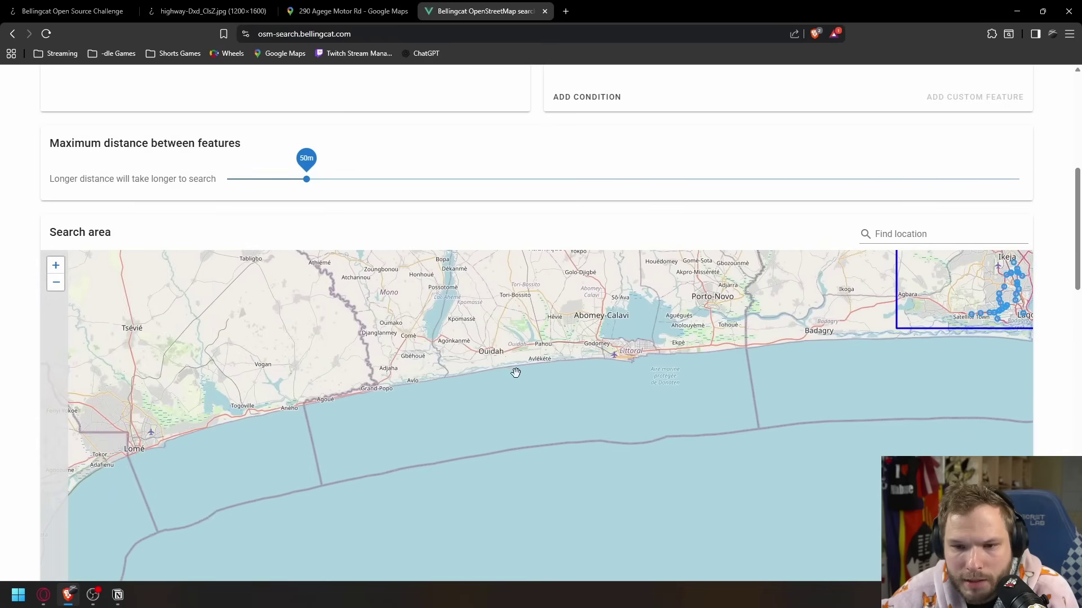
{"action": "scroll", "coordinate": [632, 412], "scroll_direction": "down", "scroll_amount": 2}
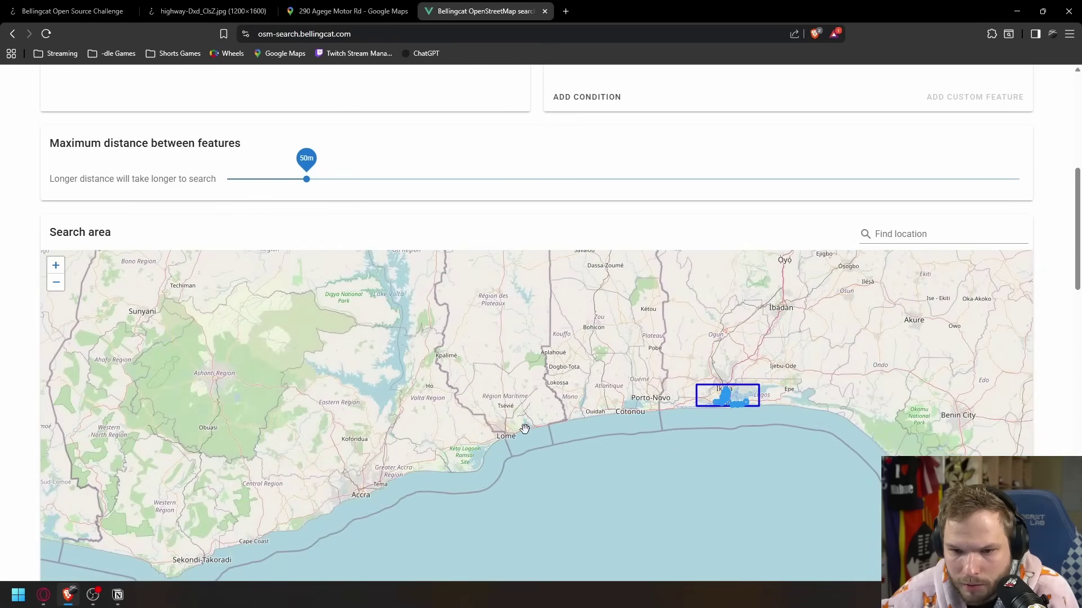
{"action": "scroll", "coordinate": [507, 433], "scroll_direction": "up", "scroll_amount": 2}
{"action": "left_click_drag", "start_coordinate": [505, 445], "coordinate": [1043, 177]}
{"action": "scroll", "coordinate": [1043, 176], "scroll_direction": "down", "scroll_amount": 5}
{"action": "left_click", "coordinate": [66, 389]}
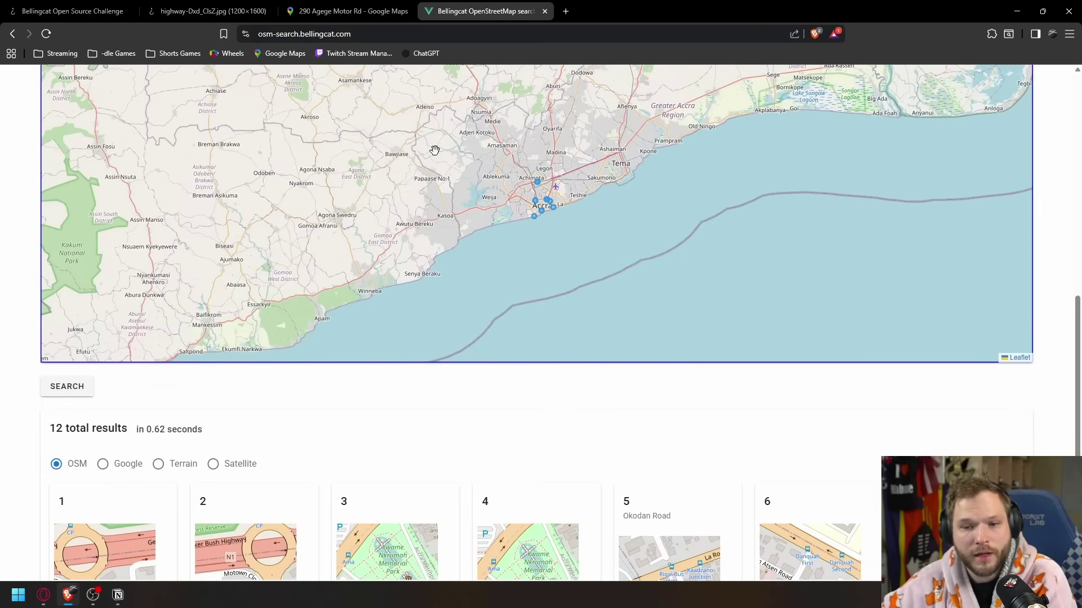
Step: Find the Accra result area in the Google Maps satellite view
{"action": "scroll", "coordinate": [520, 180], "scroll_direction": "up", "scroll_amount": 4}
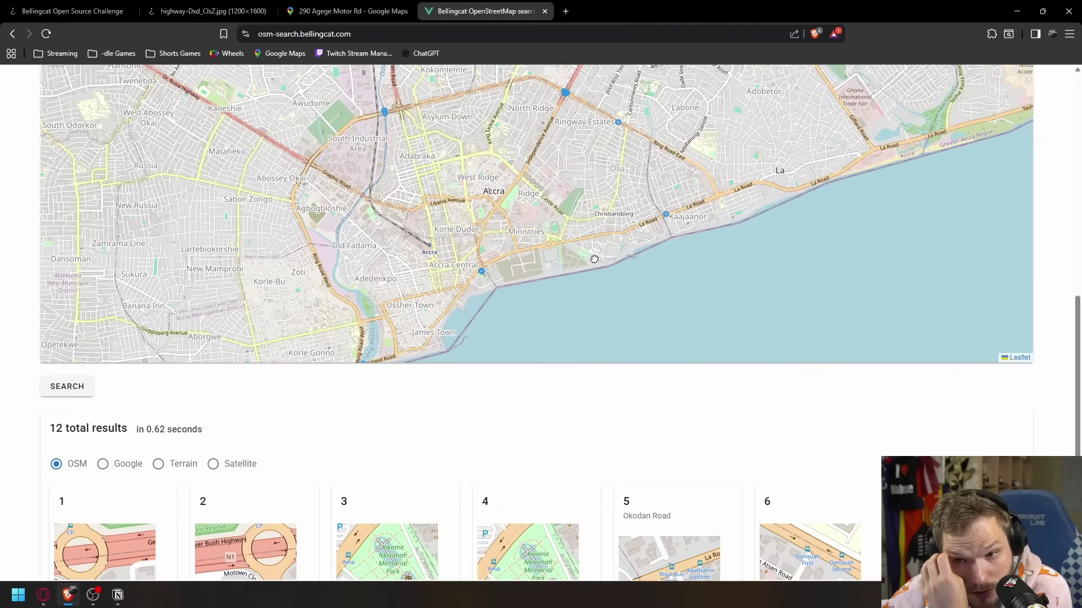
{"action": "left_click_drag", "start_coordinate": [595, 259], "coordinate": [584, 261]}
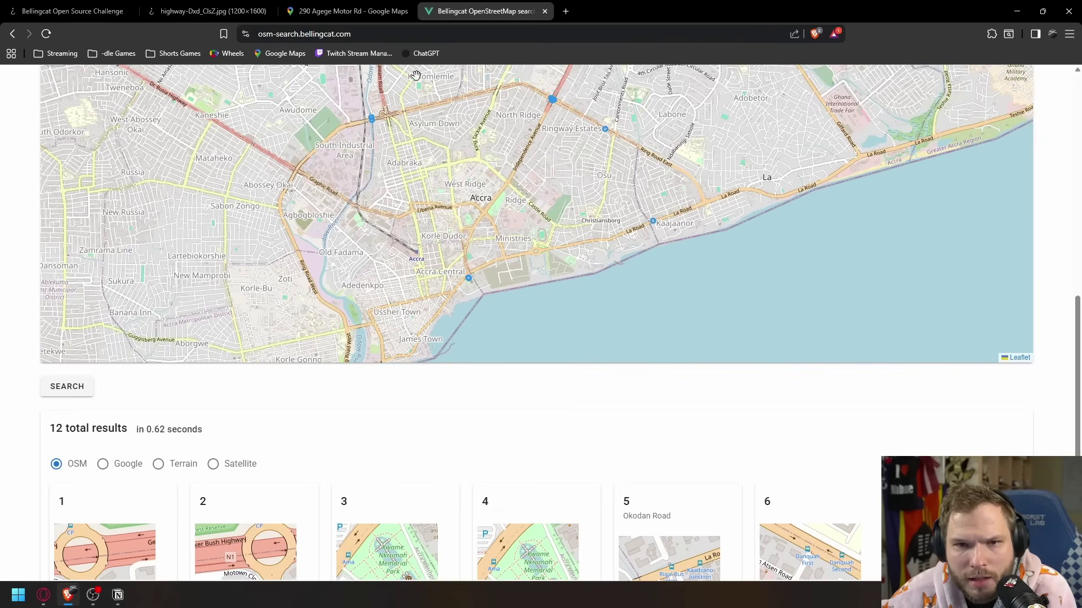
{"action": "left_click", "coordinate": [355, 12]}
{"action": "scroll", "coordinate": [424, 359], "scroll_direction": "down", "scroll_amount": 3}
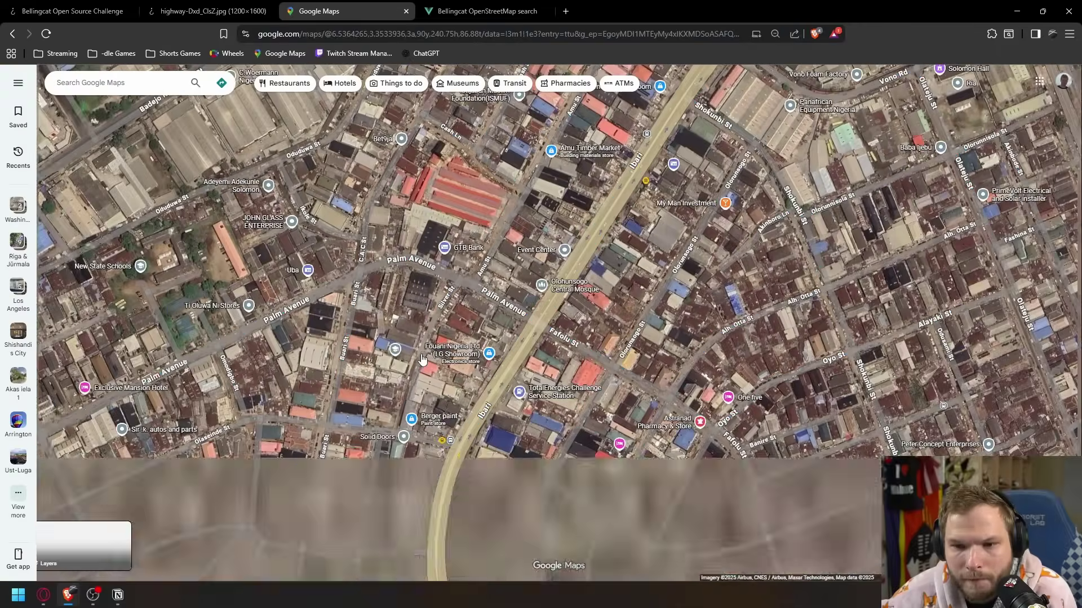
{"action": "scroll", "coordinate": [425, 356], "scroll_direction": "down", "scroll_amount": 9}
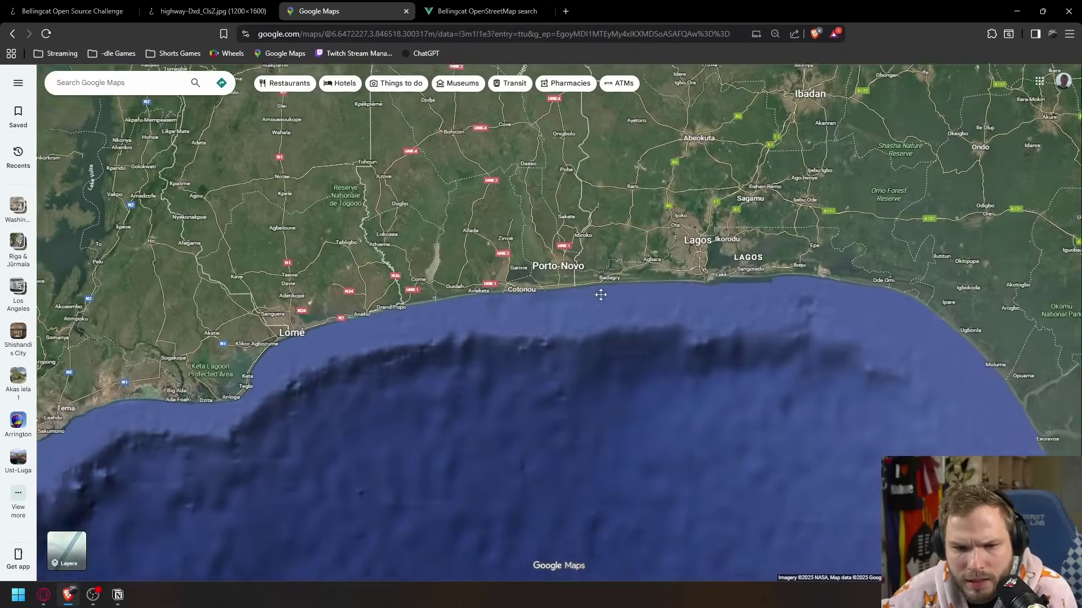
{"action": "left_click_drag", "start_coordinate": [601, 295], "coordinate": [711, 248]}
{"action": "scroll", "coordinate": [606, 273], "scroll_direction": "up", "scroll_amount": 3}
{"action": "scroll", "coordinate": [509, 276], "scroll_direction": "up", "scroll_amount": 5}
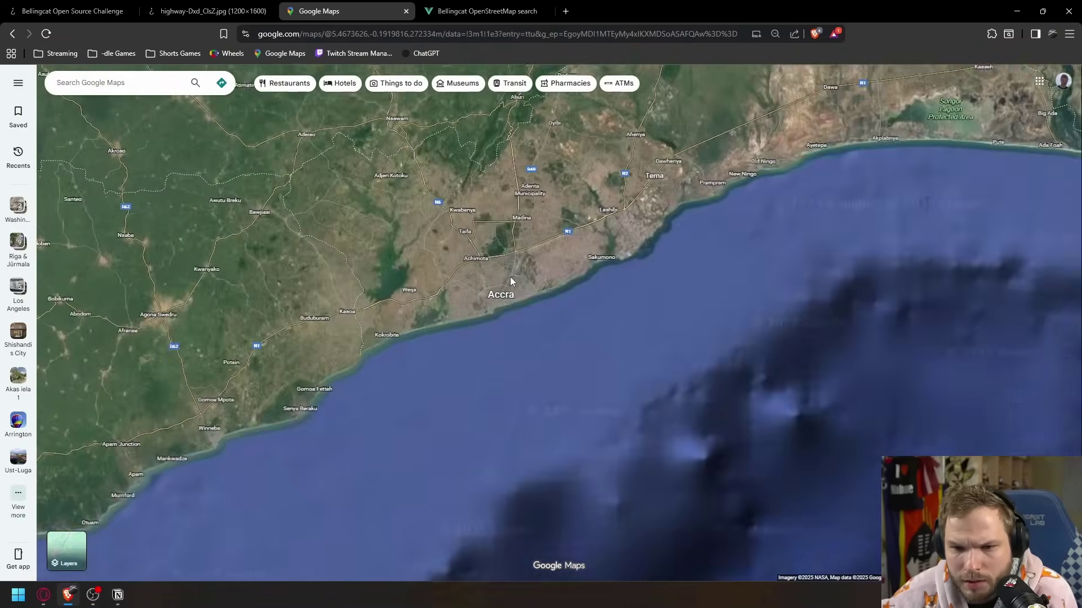
{"action": "scroll", "coordinate": [452, 339], "scroll_direction": "up", "scroll_amount": 3}
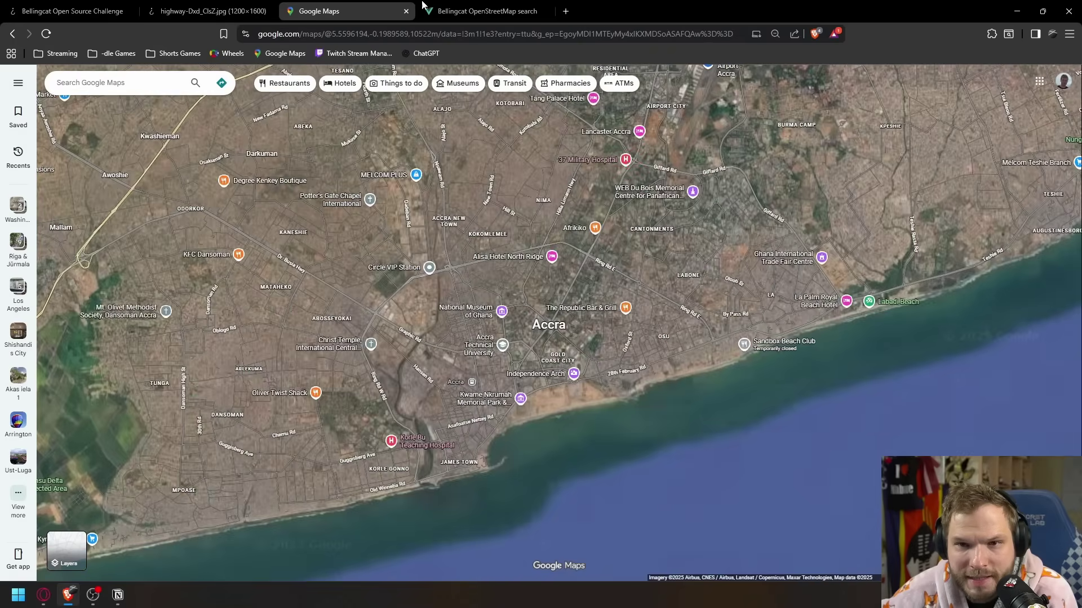
{"action": "left_click", "coordinate": [462, 12]}
Step: Follow Ring Road East to the Osu roundabout, then zoom the search map onto La Road, Osu
{"action": "key", "text": "ctrl+shift+Tab"}
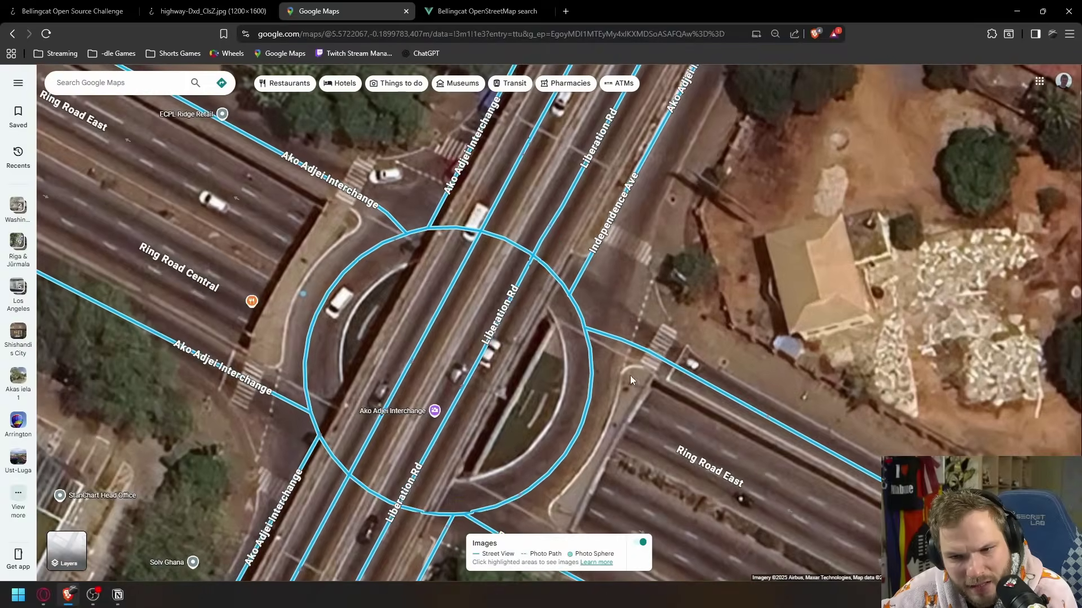
{"action": "scroll", "coordinate": [630, 378], "scroll_direction": "down", "scroll_amount": 3}
{"action": "left_click_drag", "start_coordinate": [629, 379], "coordinate": [361, 169]}
{"action": "scroll", "coordinate": [563, 270], "scroll_direction": "down", "scroll_amount": 3}
{"action": "left_click_drag", "start_coordinate": [845, 414], "coordinate": [709, 330]}
{"action": "left_click_drag", "start_coordinate": [886, 479], "coordinate": [604, 318]}
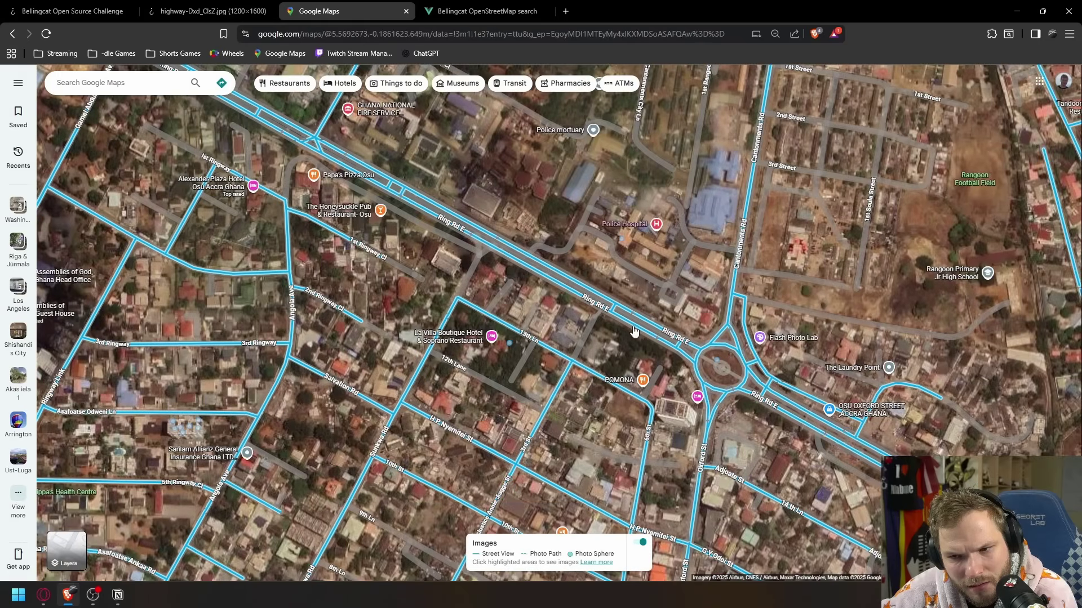
{"action": "left_click", "coordinate": [485, 11]}
{"action": "scroll", "coordinate": [522, 340], "scroll_direction": "up", "scroll_amount": 4}
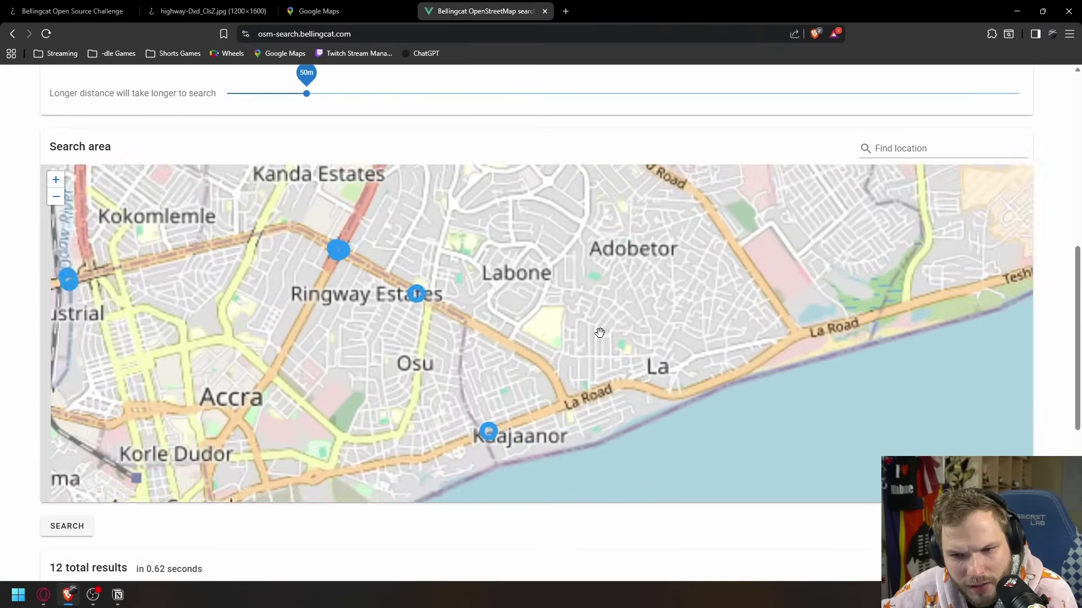
{"action": "scroll", "coordinate": [522, 341], "scroll_direction": "up", "scroll_amount": 3}
{"action": "scroll", "coordinate": [522, 340], "scroll_direction": "down", "scroll_amount": 3}
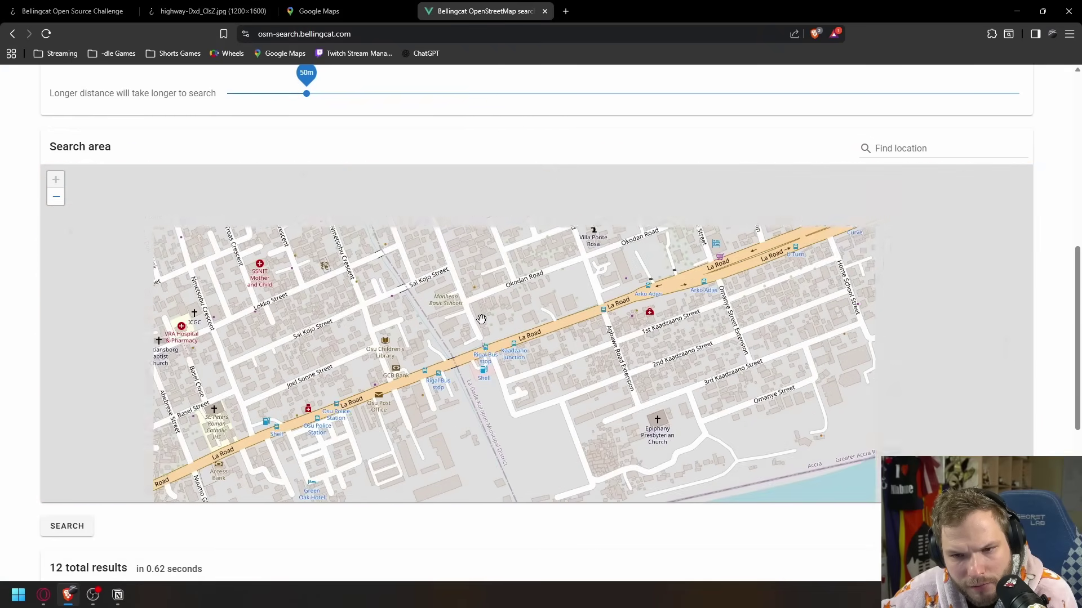
{"action": "key", "text": "ctrl+2"}
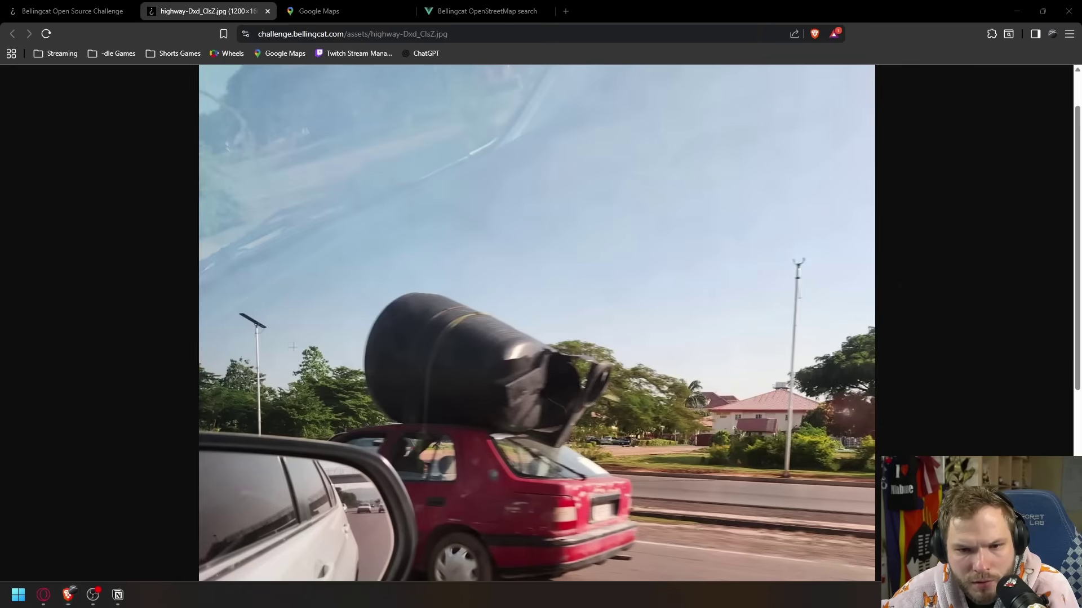
Step: Reverse-search the photo's street light in Google Lens refined with 'africa' and browse the solar streetlight results
{"action": "key", "text": "super+shift+s"}
{"action": "left_click_drag", "start_coordinate": [251, 365], "coordinate": [292, 432]}
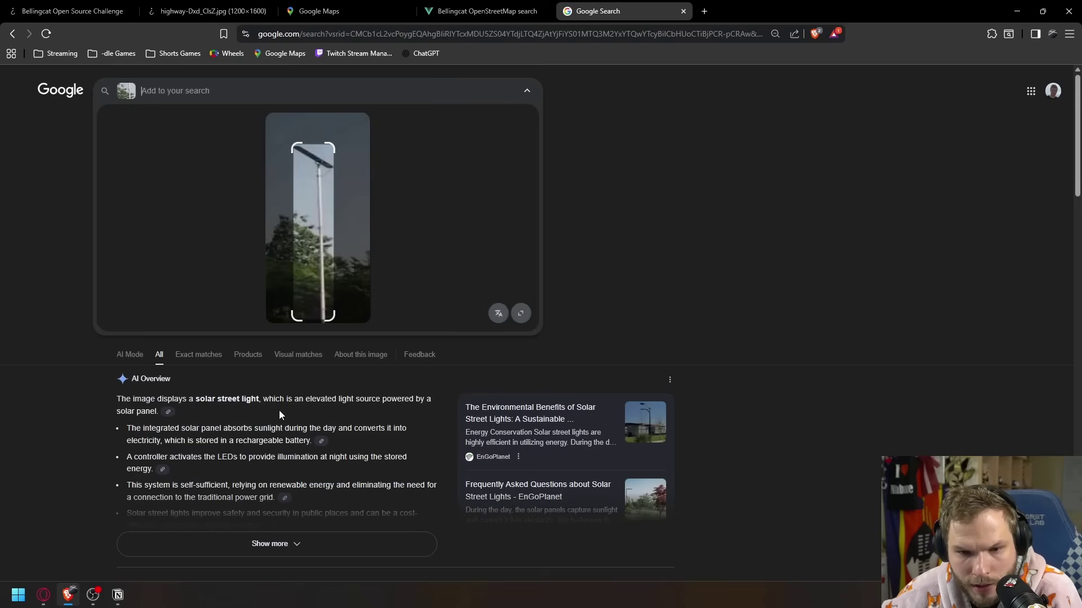
{"action": "scroll", "coordinate": [280, 416], "scroll_direction": "down", "scroll_amount": 6}
{"action": "left_click", "coordinate": [251, 88]}
{"action": "type", "text": "africa"}
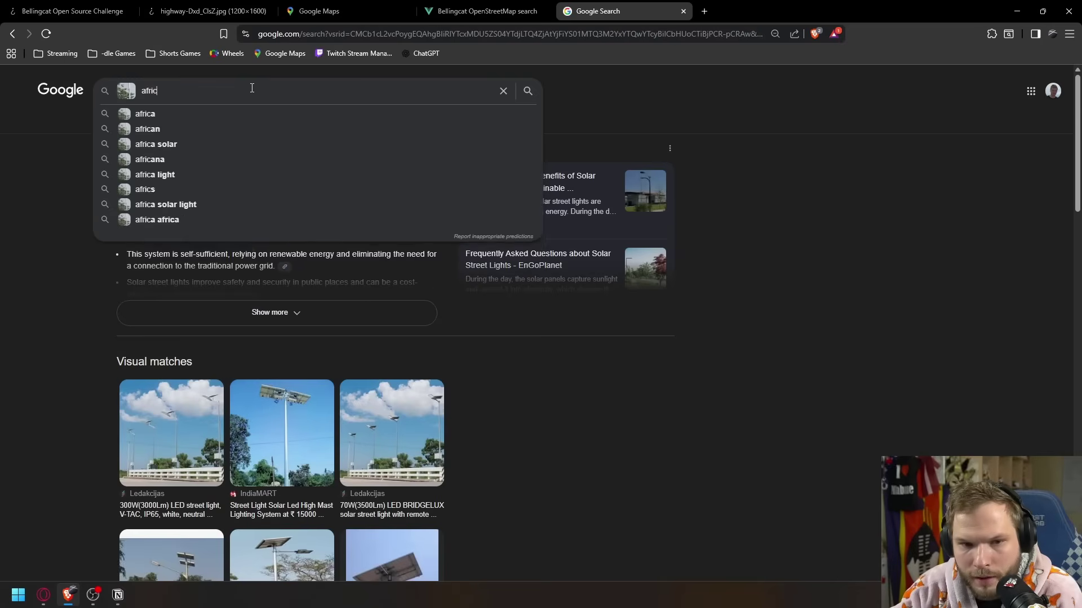
{"action": "key", "text": "Return"}
{"action": "scroll", "coordinate": [533, 262], "scroll_direction": "down", "scroll_amount": 6}
{"action": "scroll", "coordinate": [487, 268], "scroll_direction": "down", "scroll_amount": 6}
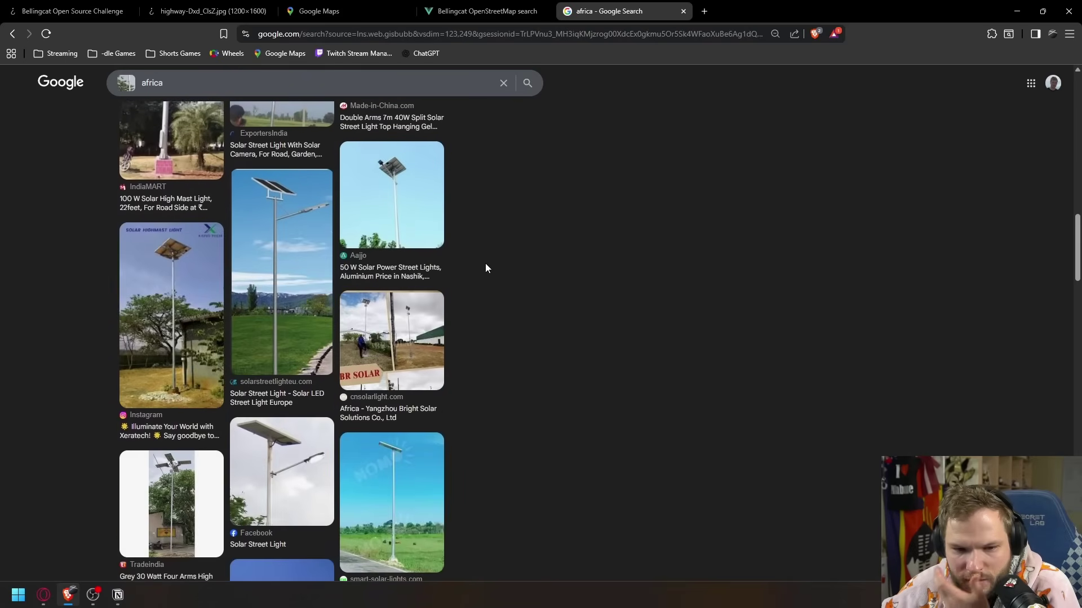
{"action": "scroll", "coordinate": [487, 268], "scroll_direction": "down", "scroll_amount": 2}
{"action": "scroll", "coordinate": [487, 268], "scroll_direction": "down", "scroll_amount": 1}
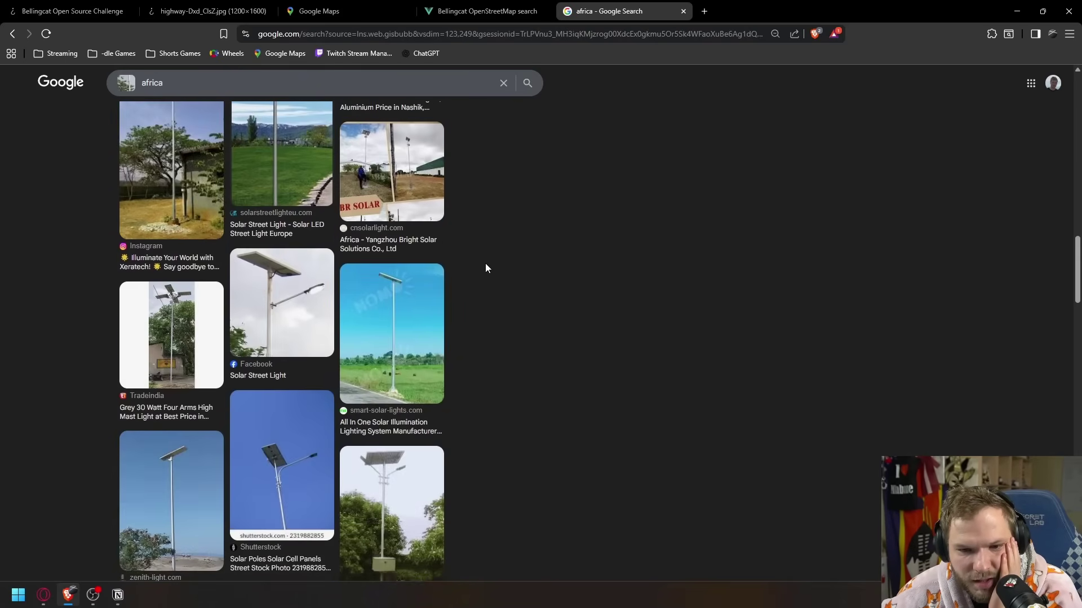
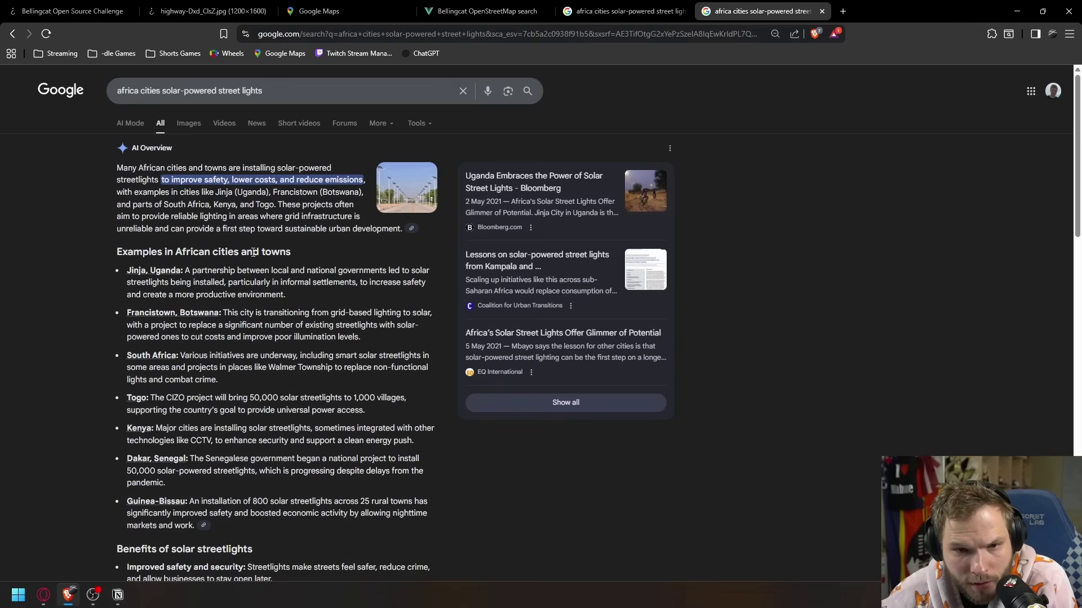
Step: Add 'nigeria' to the query to search 'africa cities solar-powered street lights nigeria'
{"action": "scroll", "coordinate": [254, 252], "scroll_direction": "down", "scroll_amount": 1}
{"action": "scroll", "coordinate": [212, 207], "scroll_direction": "down", "scroll_amount": 1}
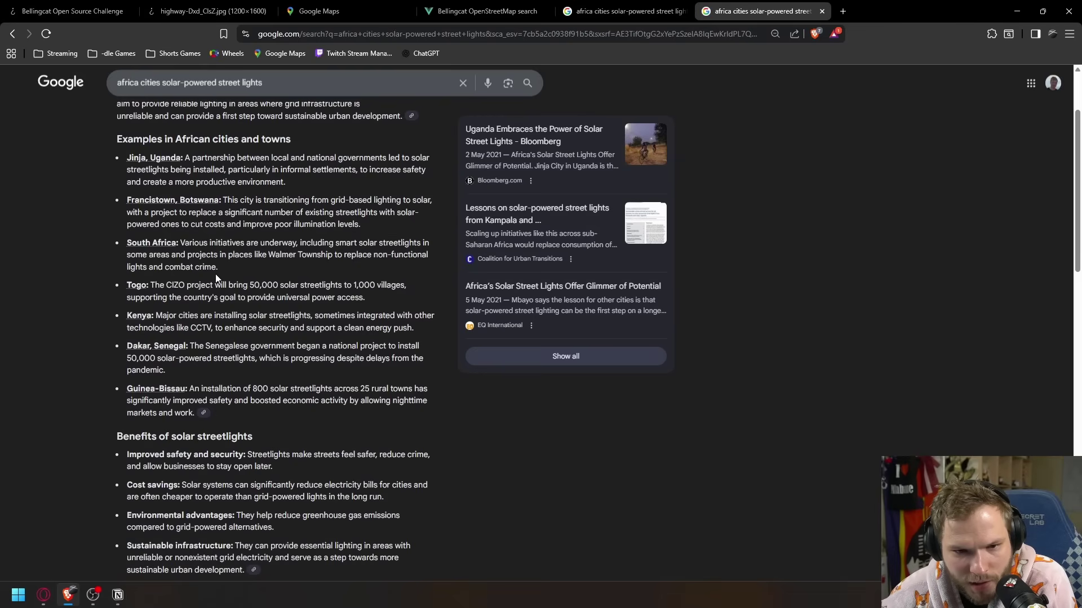
{"action": "scroll", "coordinate": [215, 274], "scroll_direction": "down", "scroll_amount": 1}
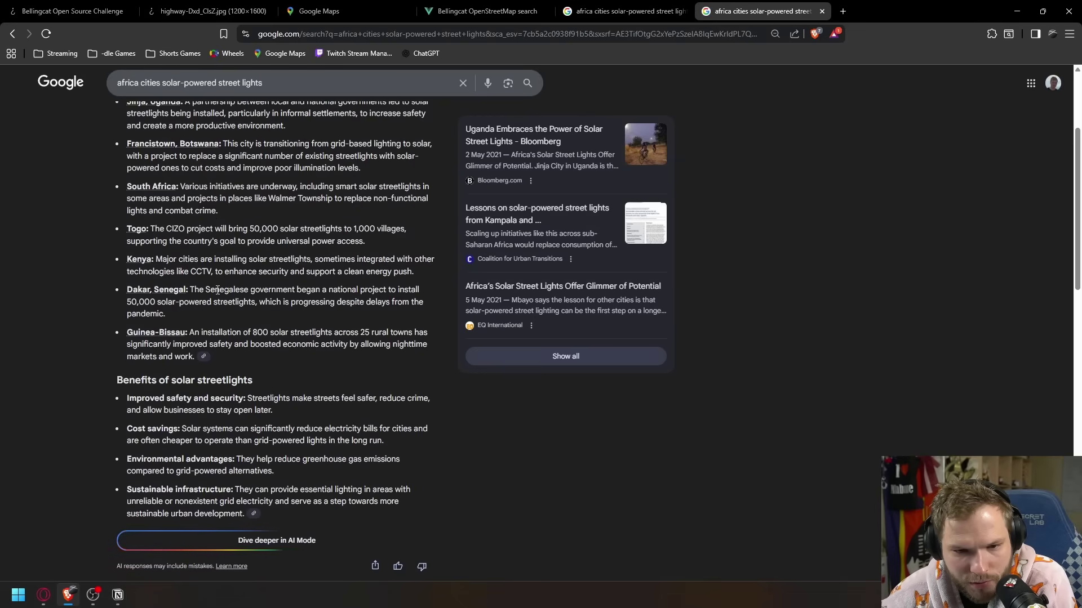
{"action": "left_click", "coordinate": [330, 91]}
{"action": "type", "text": "nigeri"}
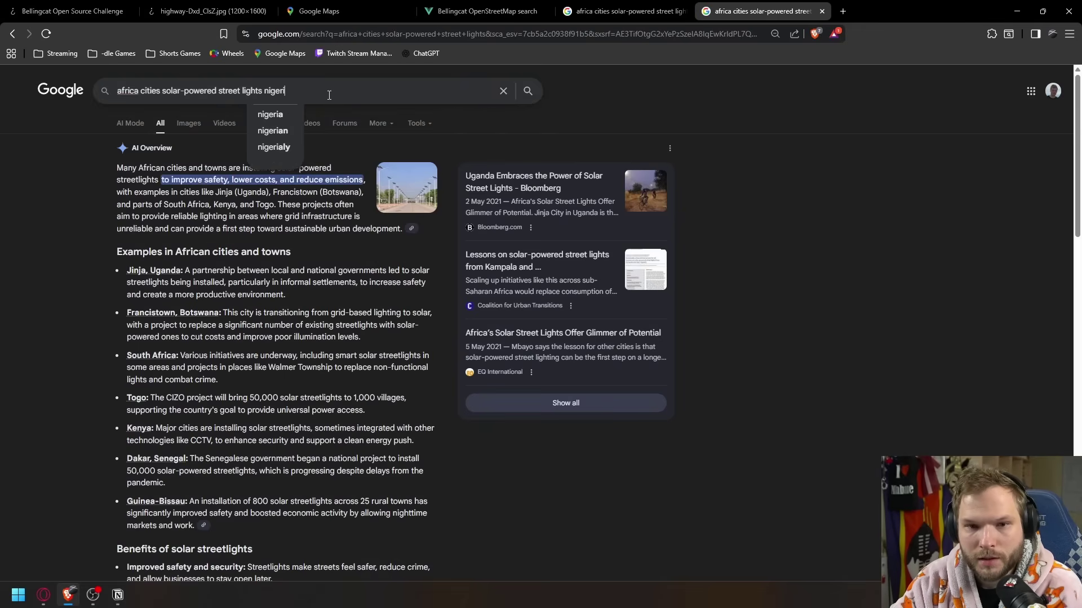
{"action": "type", "text": "a"}
{"action": "key", "text": "Return"}
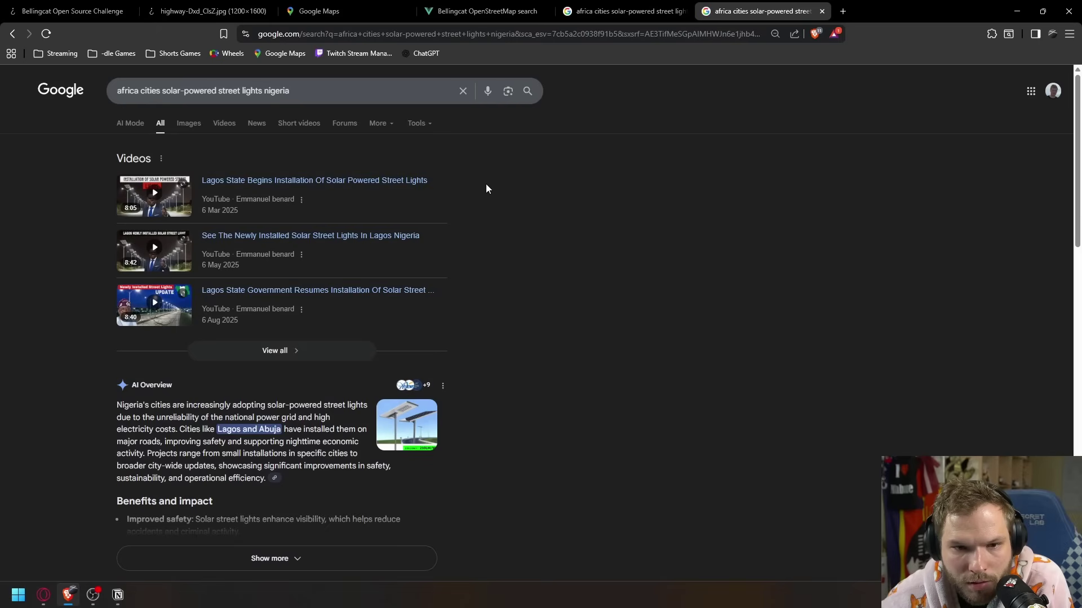
{"action": "middle_click", "coordinate": [331, 177]}
{"action": "left_click", "coordinate": [890, 11]}
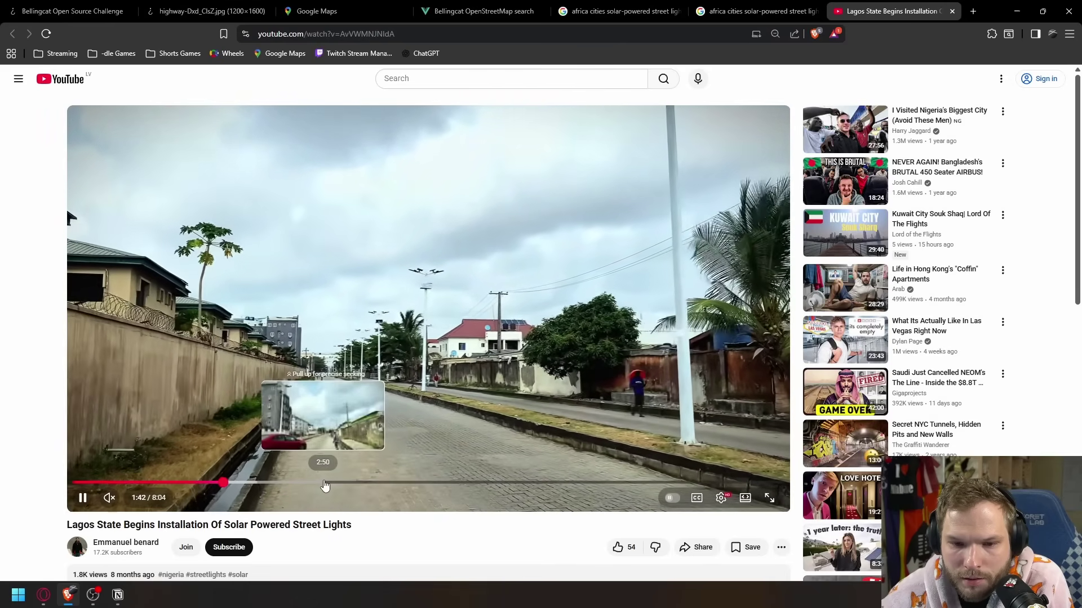
{"action": "left_click", "coordinate": [323, 483]}
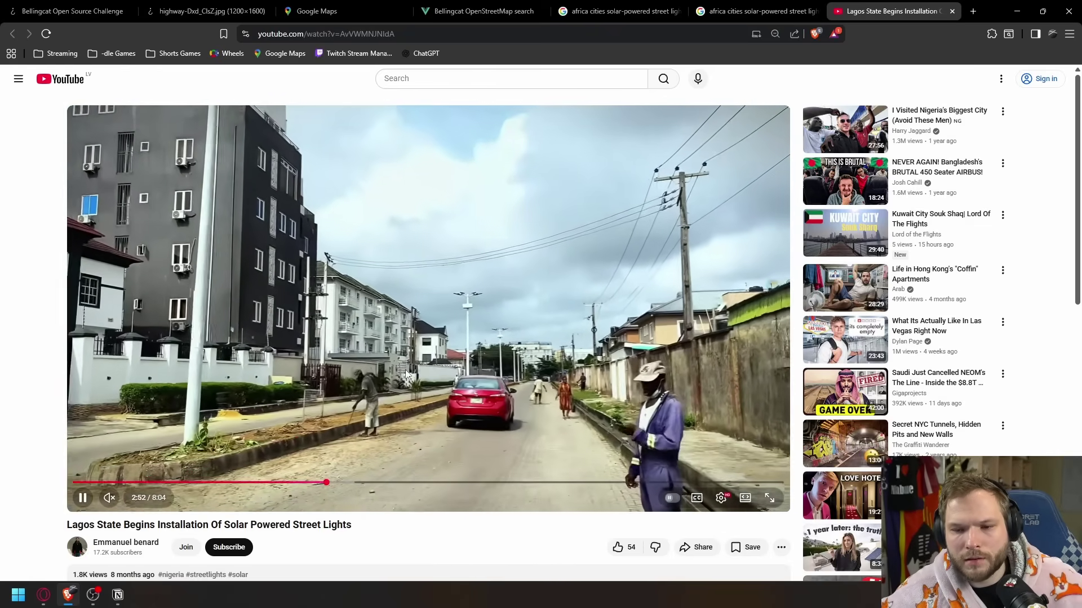
{"action": "left_click", "coordinate": [405, 370]}
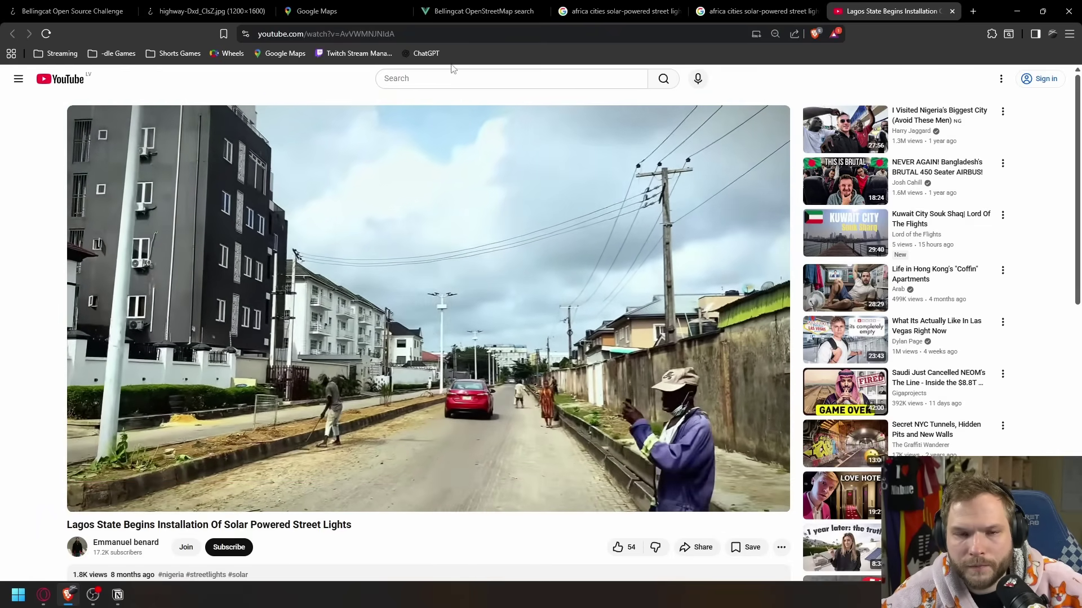
{"action": "left_click", "coordinate": [197, 12]}
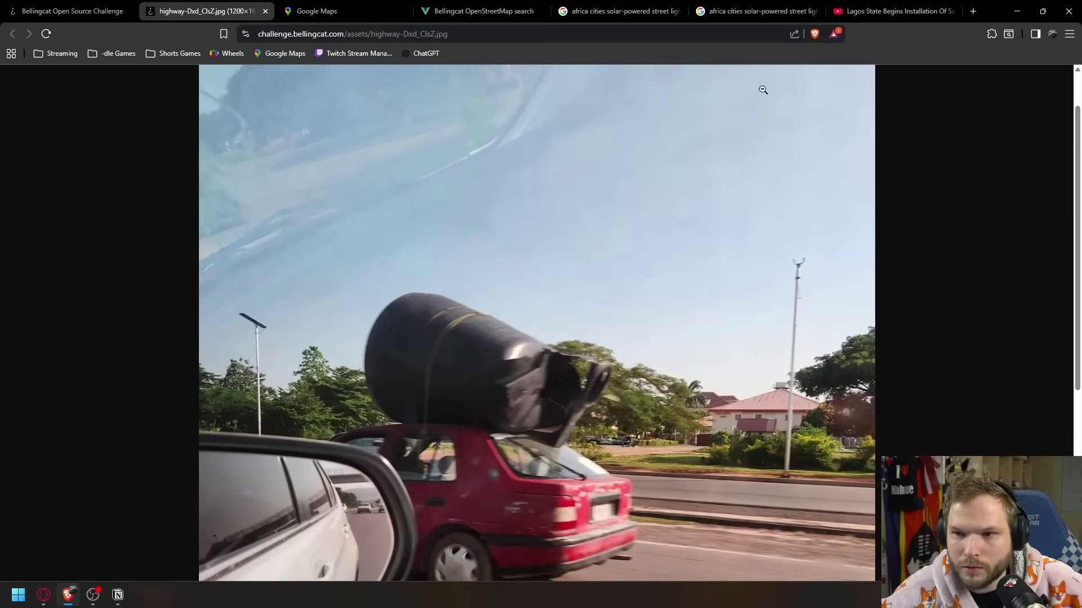
{"action": "left_click", "coordinate": [857, 15]}
{"action": "key", "text": "ctrl+w"}
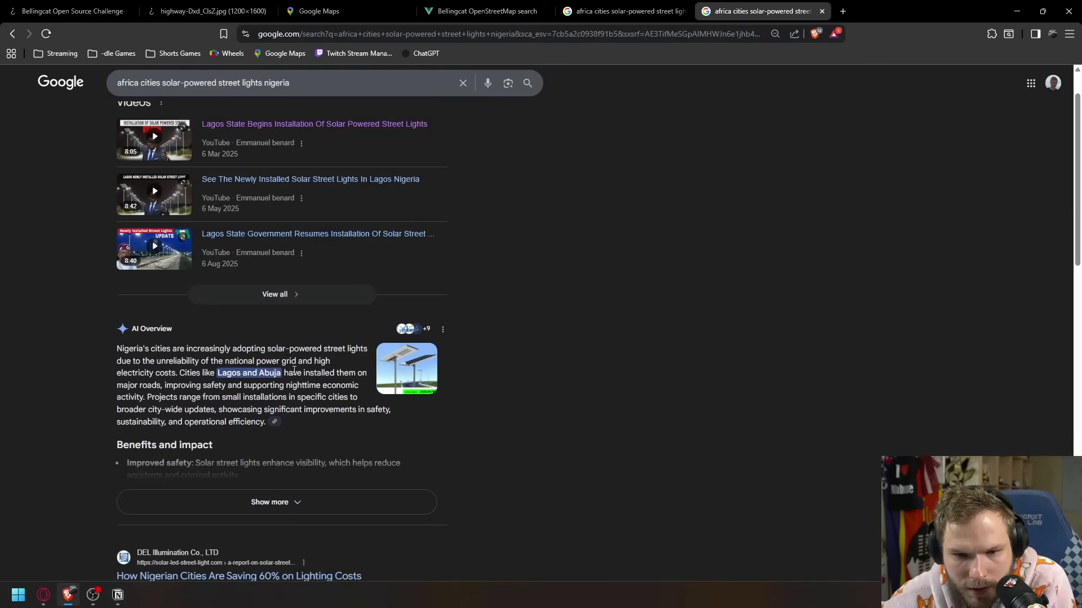
Step: Frame central Nigeria in the OpenStreetMap search map and run the search
{"action": "left_click", "coordinate": [333, 13]}
{"action": "scroll", "coordinate": [486, 336], "scroll_direction": "down", "scroll_amount": 2}
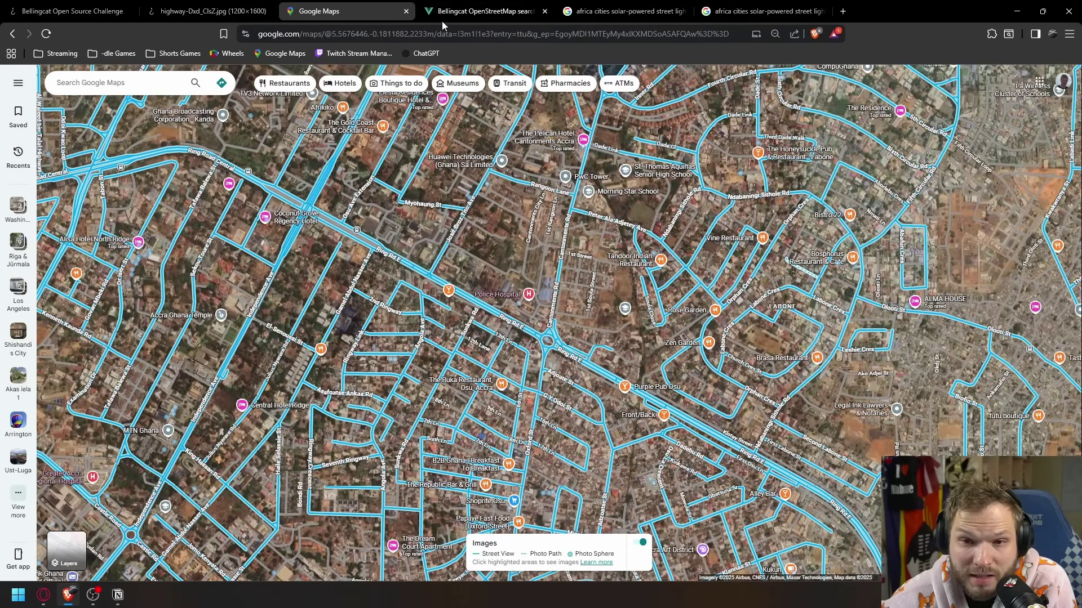
{"action": "left_click", "coordinate": [451, 12]}
{"action": "left_click_drag", "start_coordinate": [501, 280], "coordinate": [246, 417]}
{"action": "left_click_drag", "start_coordinate": [465, 373], "coordinate": [383, 391]}
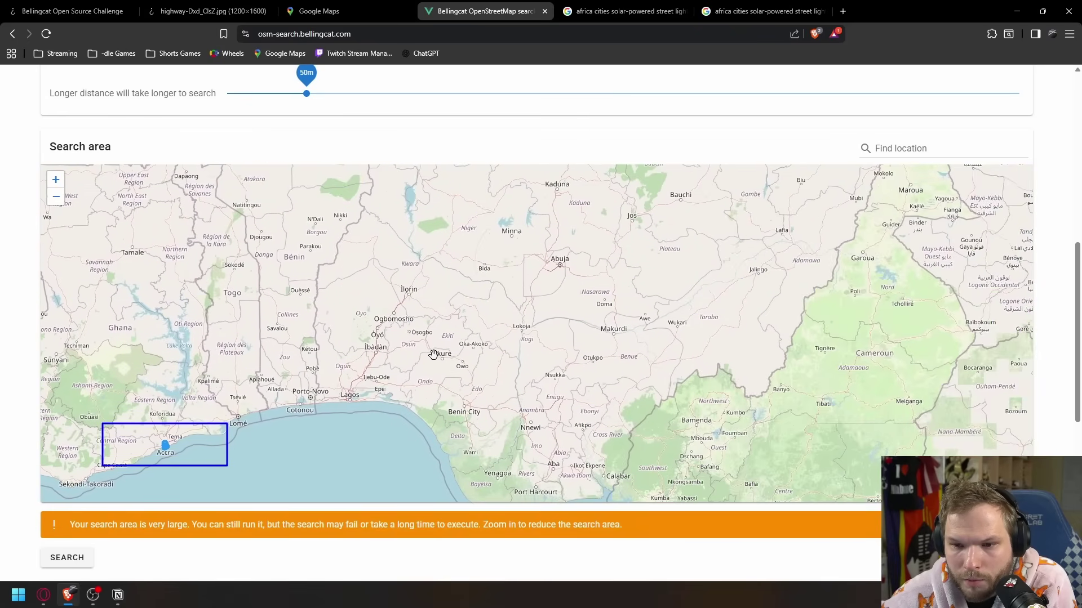
{"action": "left_click_drag", "start_coordinate": [432, 356], "coordinate": [398, 398]}
{"action": "left_click_drag", "start_coordinate": [478, 360], "coordinate": [488, 318]}
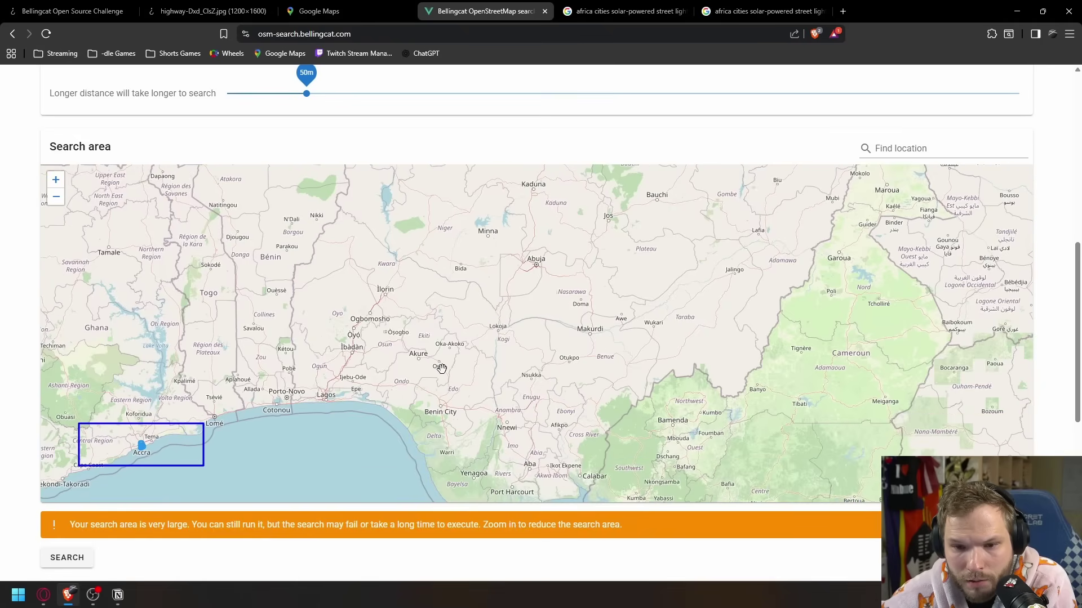
{"action": "scroll", "coordinate": [443, 369], "scroll_direction": "up", "scroll_amount": 1}
{"action": "left_click_drag", "start_coordinate": [437, 367], "coordinate": [273, 407]}
{"action": "left_click", "coordinate": [61, 536]}
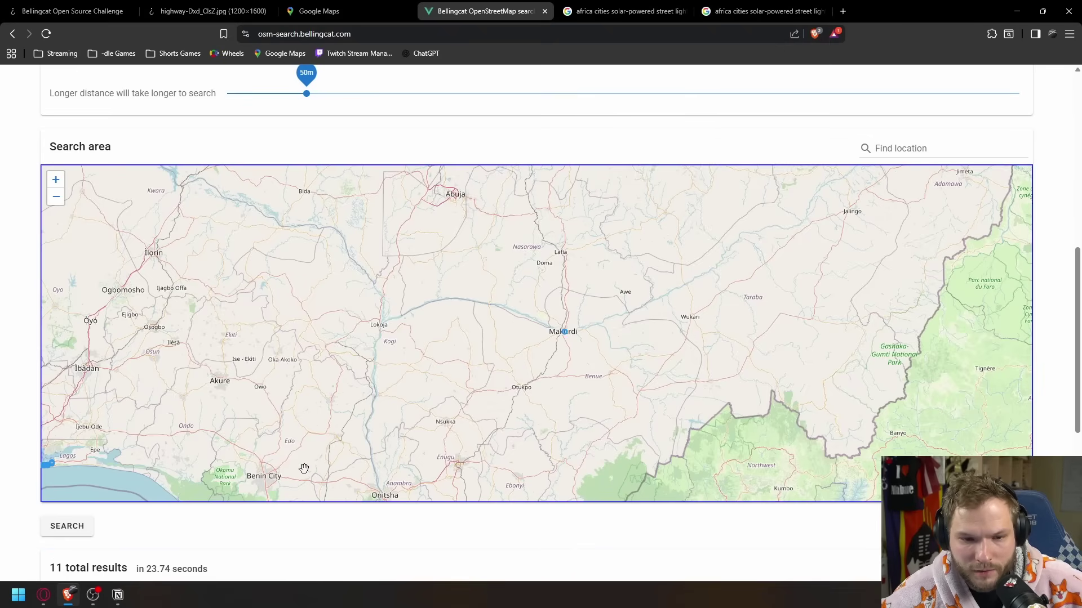
Step: Zoom through the 11 results onto a match on a Makurdi road
{"action": "scroll", "coordinate": [569, 333], "scroll_direction": "up", "scroll_amount": 3}
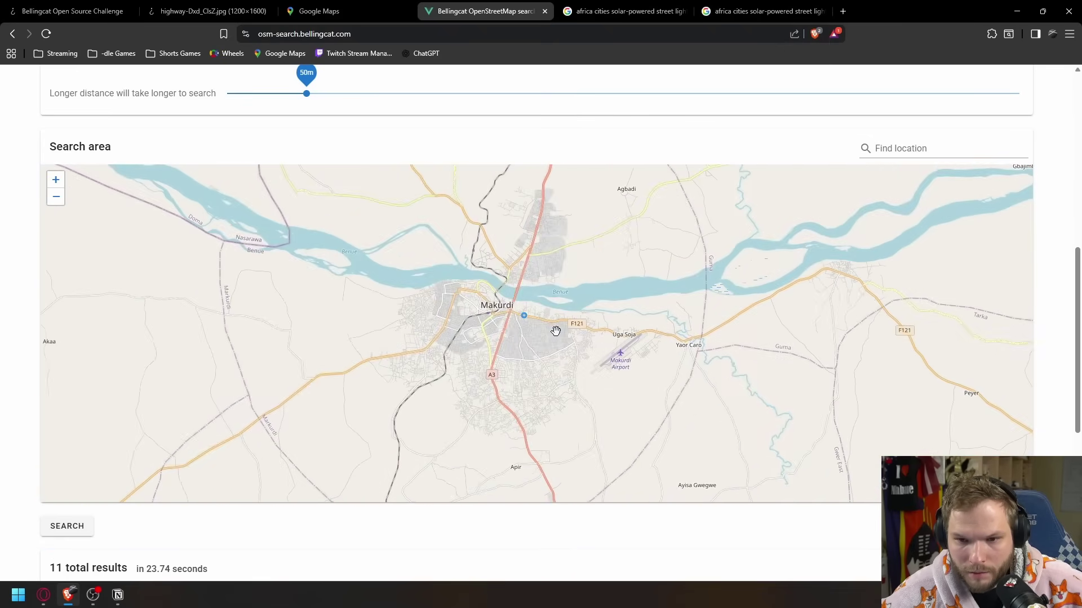
{"action": "scroll", "coordinate": [538, 322], "scroll_direction": "down", "scroll_amount": 5}
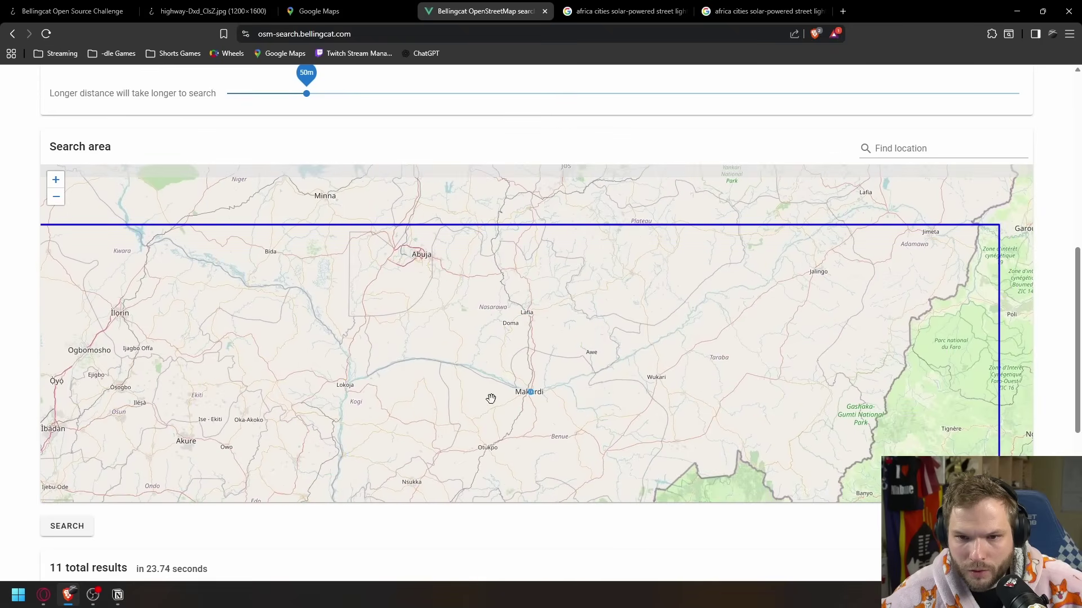
{"action": "scroll", "coordinate": [434, 282], "scroll_direction": "up", "scroll_amount": 2}
{"action": "scroll", "coordinate": [449, 261], "scroll_direction": "down", "scroll_amount": 2}
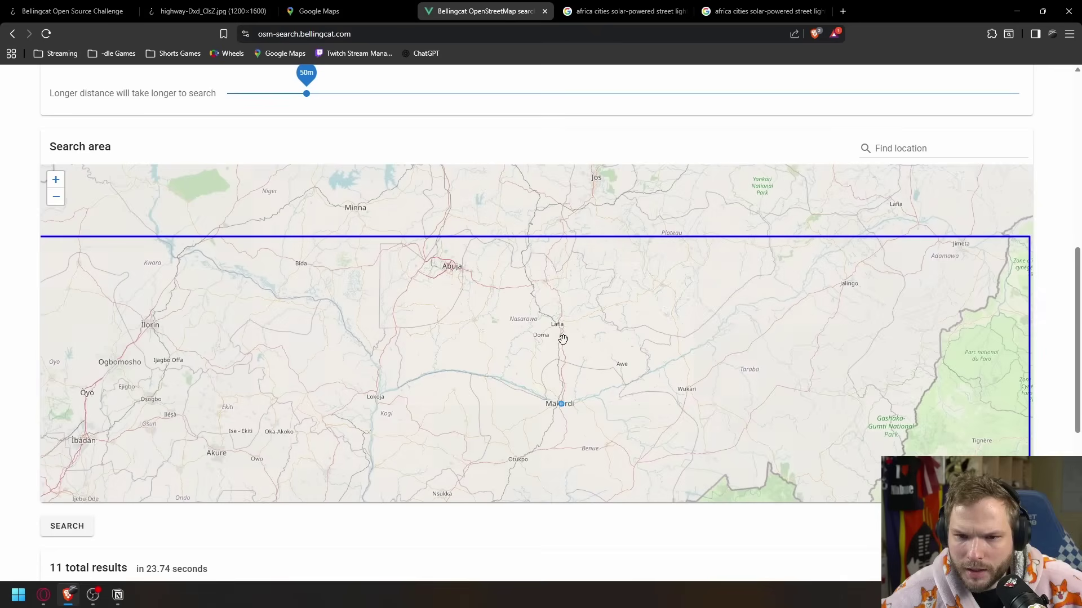
{"action": "scroll", "coordinate": [459, 265], "scroll_direction": "up", "scroll_amount": 3}
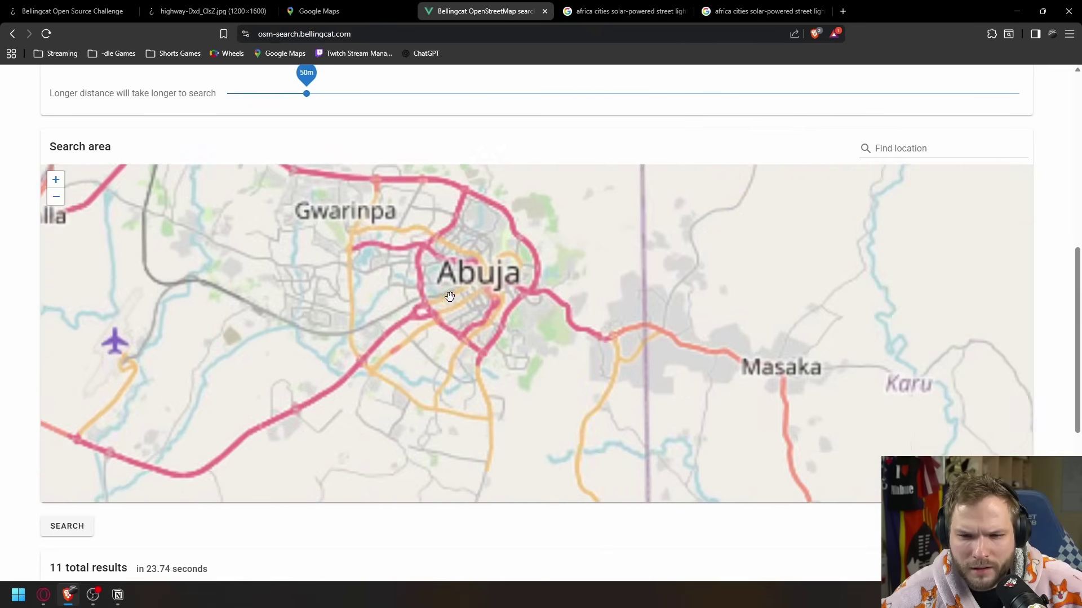
{"action": "scroll", "coordinate": [455, 289], "scroll_direction": "down", "scroll_amount": 1}
{"action": "scroll", "coordinate": [454, 289], "scroll_direction": "down", "scroll_amount": 4}
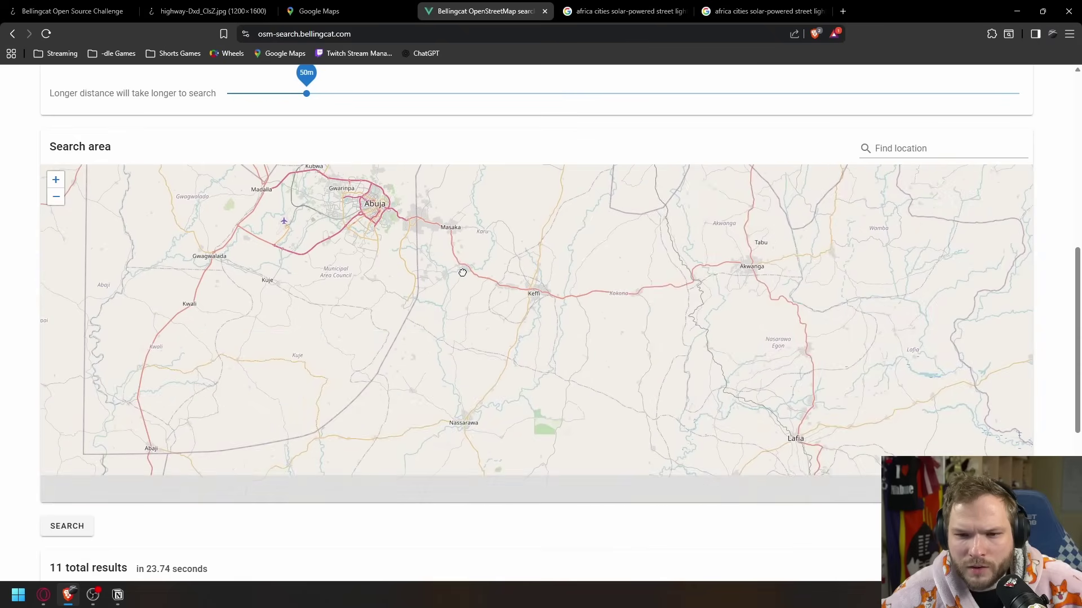
{"action": "scroll", "coordinate": [496, 344], "scroll_direction": "up", "scroll_amount": 2}
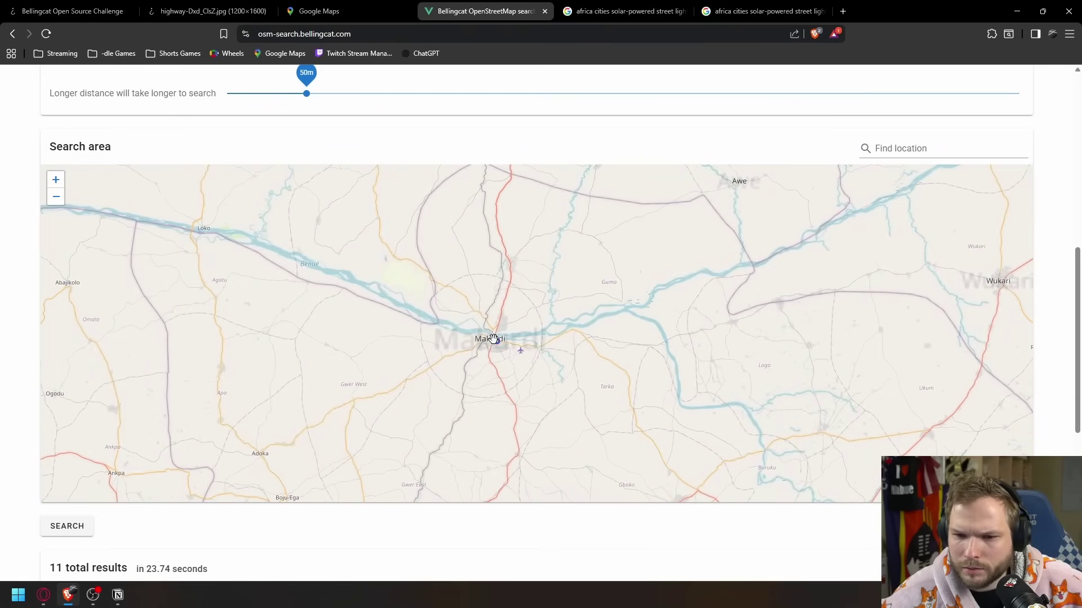
{"action": "scroll", "coordinate": [501, 346], "scroll_direction": "up", "scroll_amount": 3}
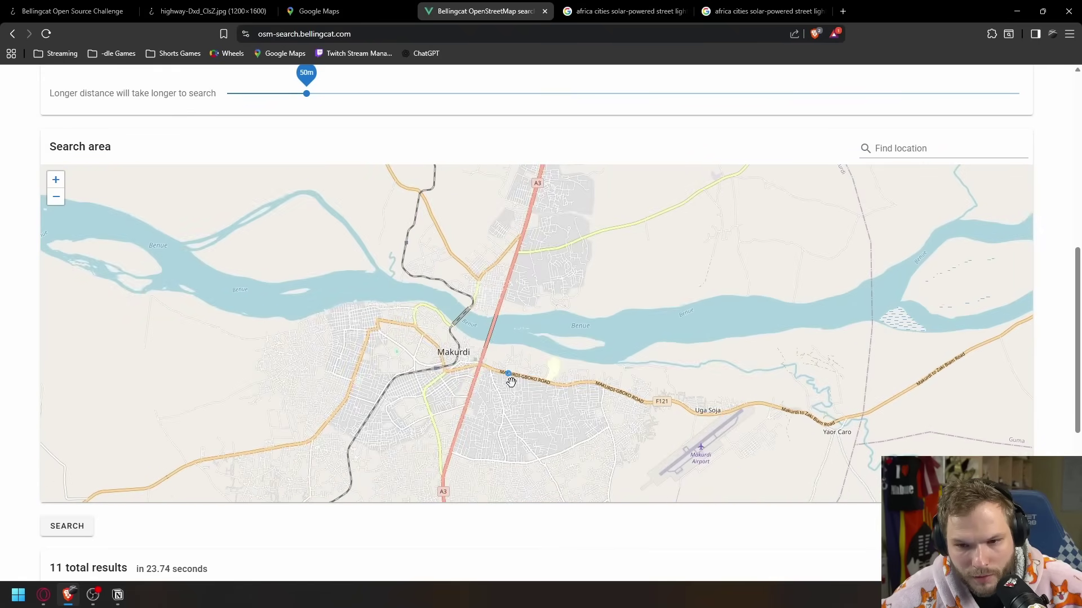
Step: Move the Google Maps satellite view from Accra to Makurdi-Gboko Rd in Makurdi
{"action": "left_click", "coordinate": [344, 12]}
{"action": "scroll", "coordinate": [733, 203], "scroll_direction": "down", "scroll_amount": 5}
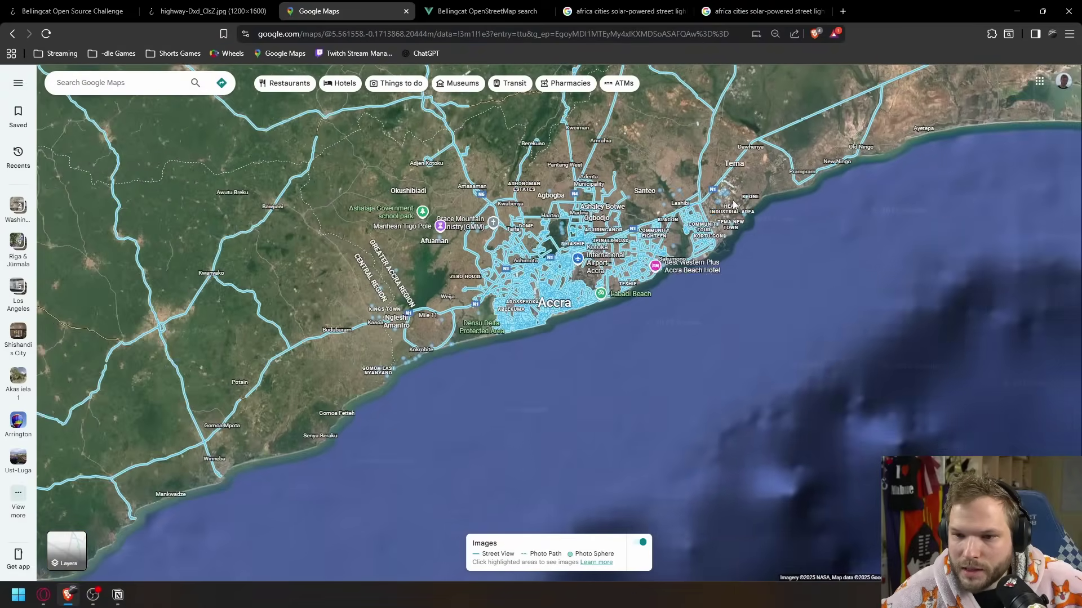
{"action": "left_click_drag", "start_coordinate": [734, 204], "coordinate": [523, 303]}
{"action": "scroll", "coordinate": [523, 303], "scroll_direction": "down", "scroll_amount": 3}
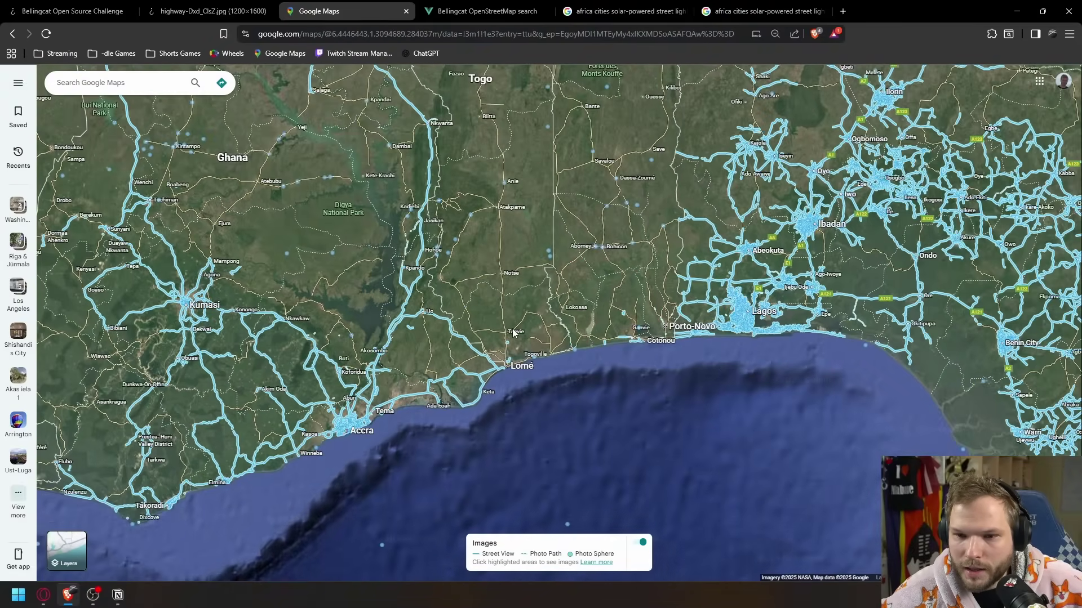
{"action": "left_click_drag", "start_coordinate": [418, 321], "coordinate": [338, 329]}
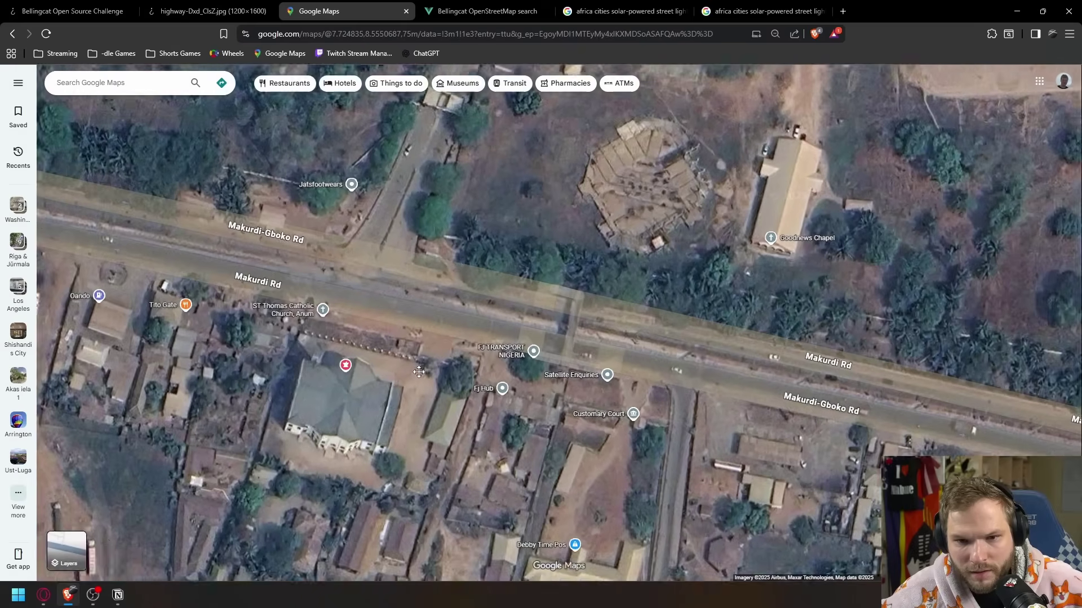
{"action": "left_click_drag", "start_coordinate": [422, 353], "coordinate": [505, 391]}
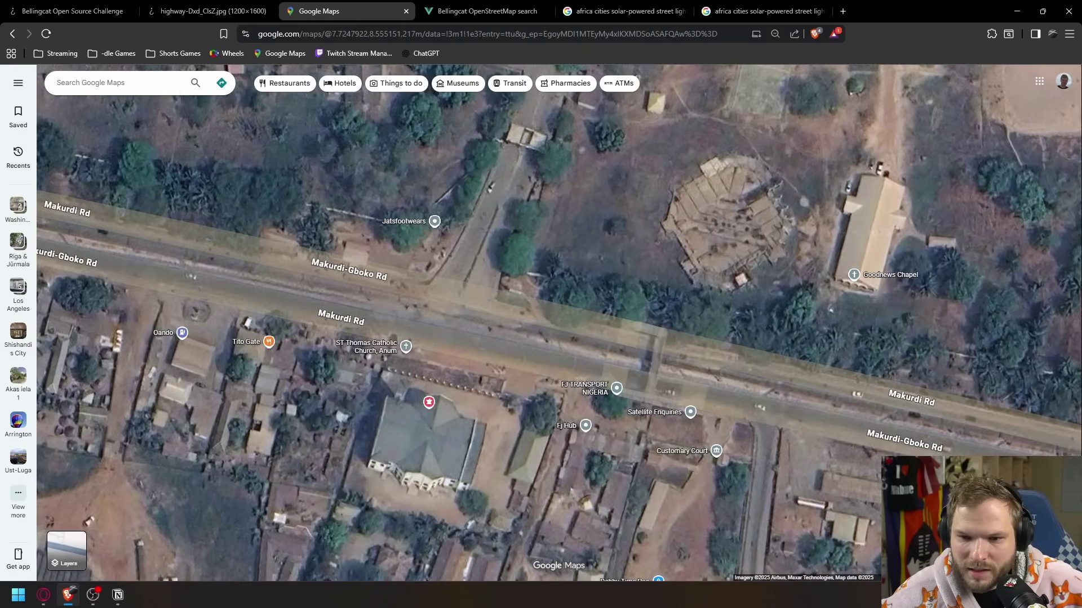
Step: Look around Makurdi-Gboko Rd in Street View toward the church, minibus and roadside sign
{"action": "left_click_drag", "start_coordinate": [1064, 558], "coordinate": [526, 309]}
{"action": "left_click_drag", "start_coordinate": [394, 257], "coordinate": [394, 256]}
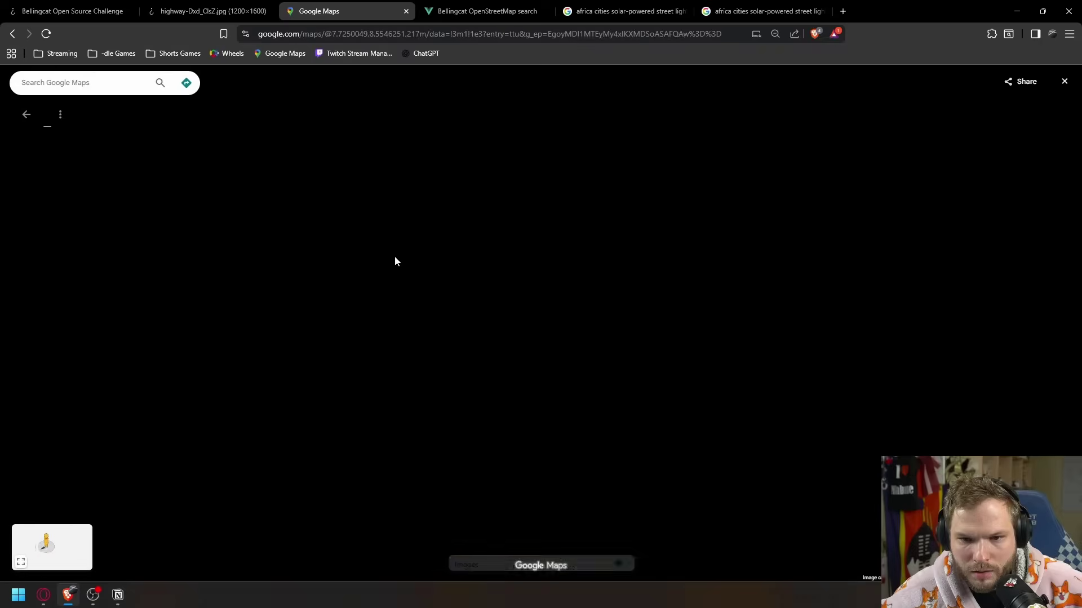
{"action": "scroll", "coordinate": [589, 279], "scroll_direction": "down", "scroll_amount": 4}
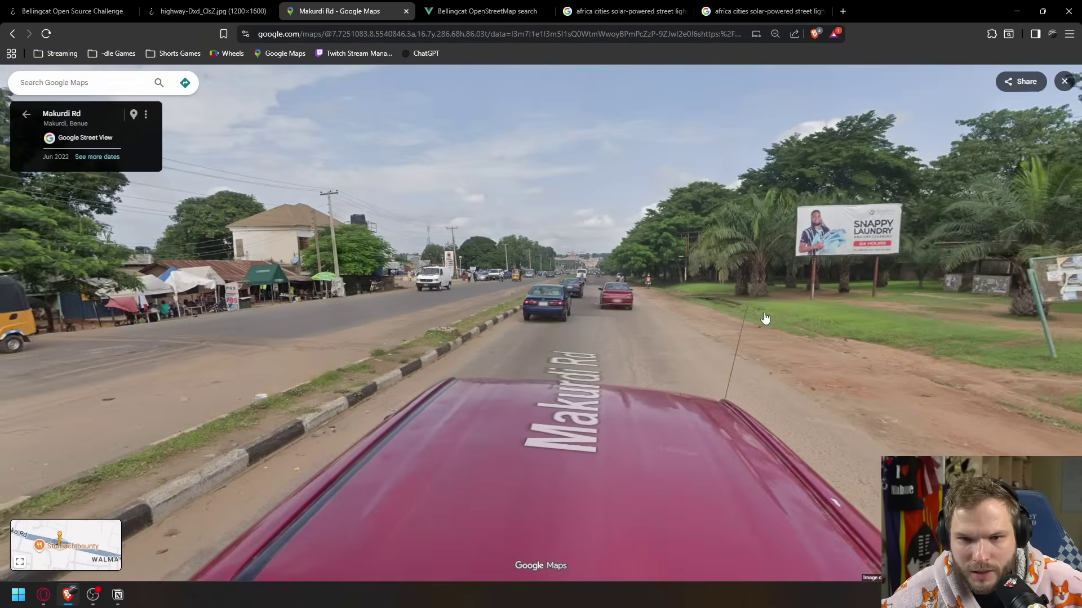
{"action": "left_click_drag", "start_coordinate": [517, 277], "coordinate": [862, 293]}
{"action": "left_click_drag", "start_coordinate": [361, 305], "coordinate": [687, 307]}
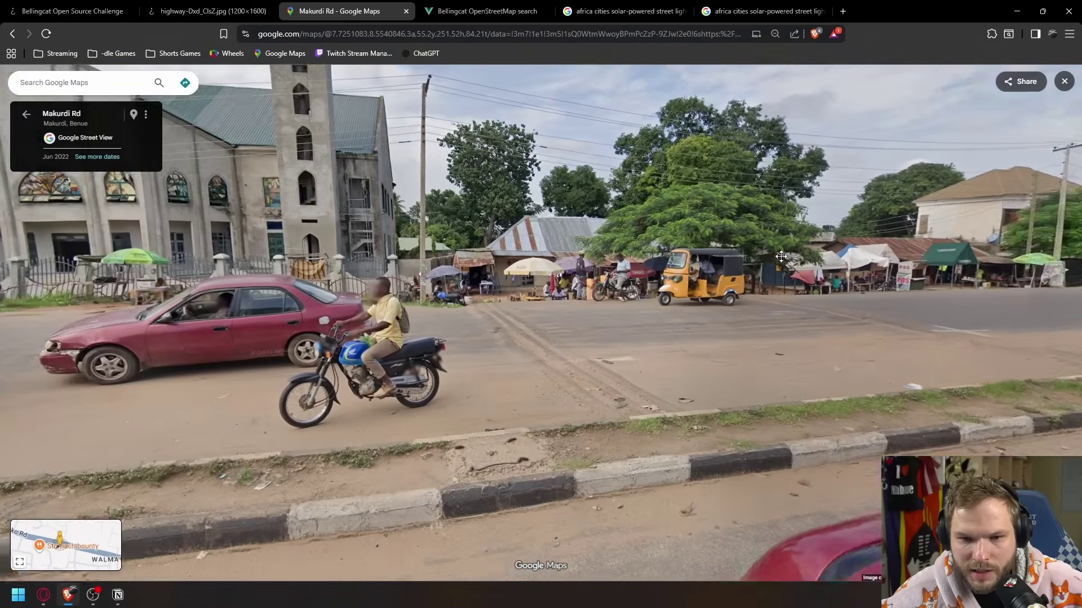
{"action": "left_click_drag", "start_coordinate": [257, 304], "coordinate": [423, 316]}
{"action": "left_click_drag", "start_coordinate": [170, 315], "coordinate": [749, 321]}
{"action": "mouse_move", "coordinate": [541, 308]}
{"action": "left_mouse_down"}
{"action": "mouse_move", "coordinate": [711, 312]}
{"action": "mouse_move", "coordinate": [531, 309]}
{"action": "left_mouse_up"}
Step: Leave Street View and browse the satellite map across Makurdi, Benue
{"action": "key", "text": "Escape"}
{"action": "scroll", "coordinate": [544, 326], "scroll_direction": "down", "scroll_amount": 4}
{"action": "left_click_drag", "start_coordinate": [390, 282], "coordinate": [851, 344]}
{"action": "scroll", "coordinate": [387, 342], "scroll_direction": "up", "scroll_amount": 10}
{"action": "scroll", "coordinate": [427, 279], "scroll_direction": "down", "scroll_amount": 15}
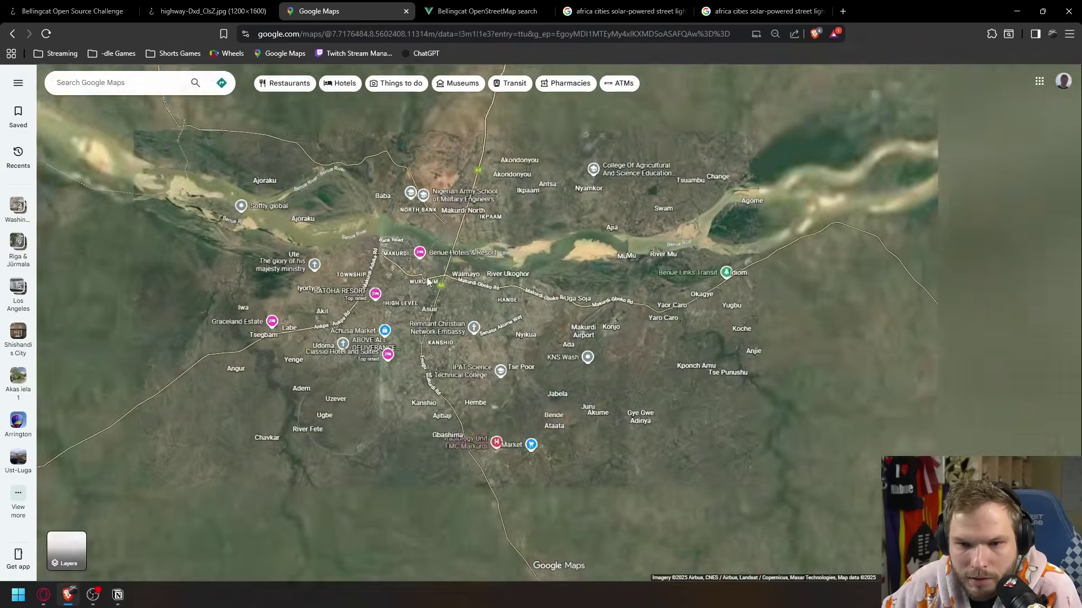
{"action": "scroll", "coordinate": [279, 303], "scroll_direction": "up", "scroll_amount": 5}
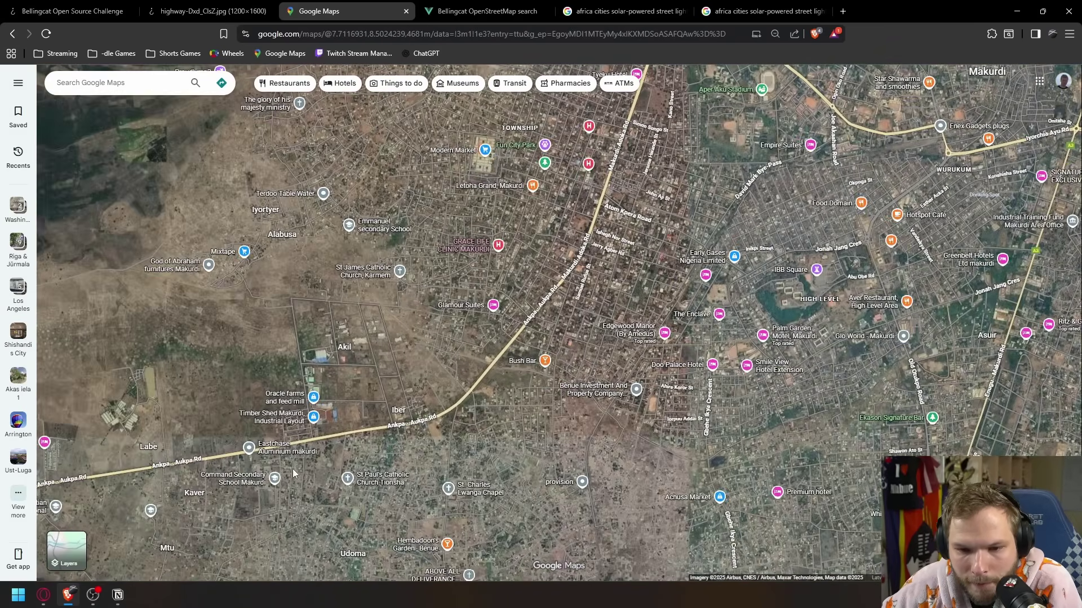
{"action": "scroll", "coordinate": [293, 473], "scroll_direction": "down", "scroll_amount": 5}
Step: Review the OpenStreetMap search area around Abuja, then return to Google Maps' central Abuja view
{"action": "left_click", "coordinate": [484, 12]}
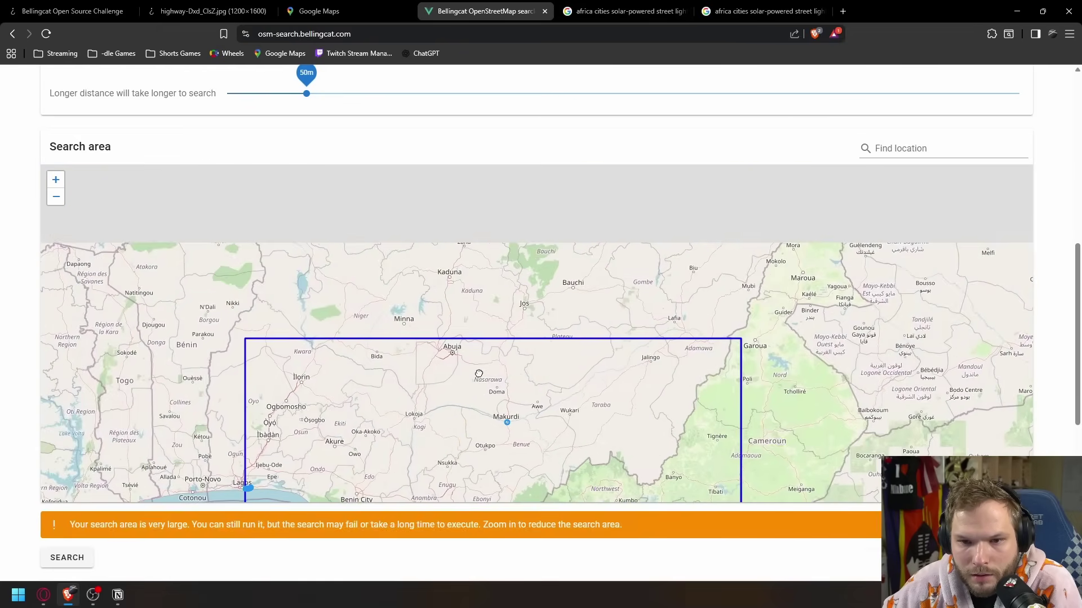
{"action": "scroll", "coordinate": [478, 373], "scroll_direction": "up", "scroll_amount": 4}
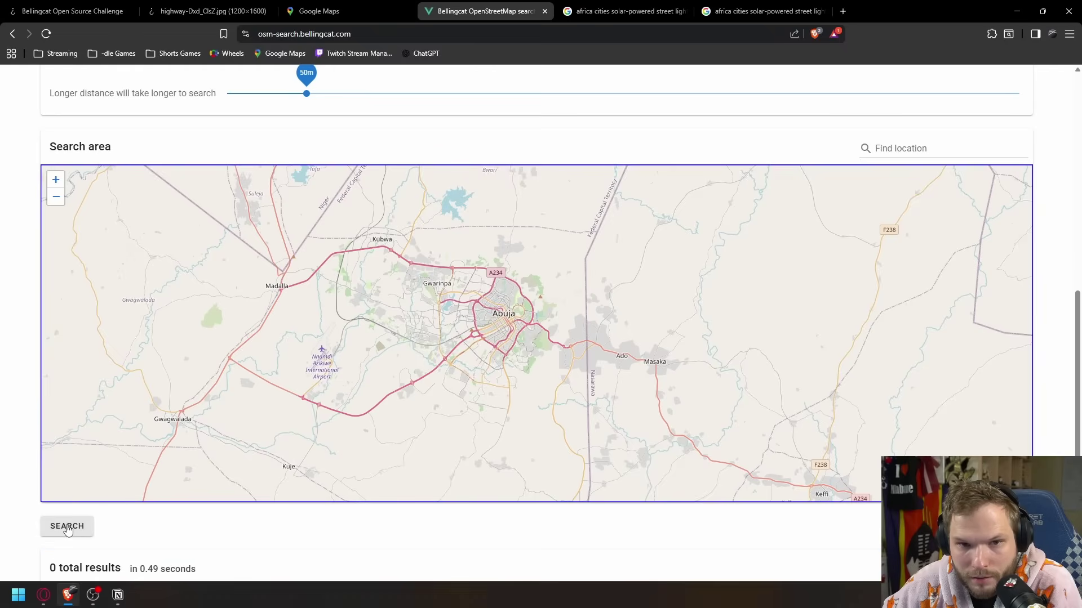
{"action": "scroll", "coordinate": [326, 138], "scroll_direction": "up", "scroll_amount": 6}
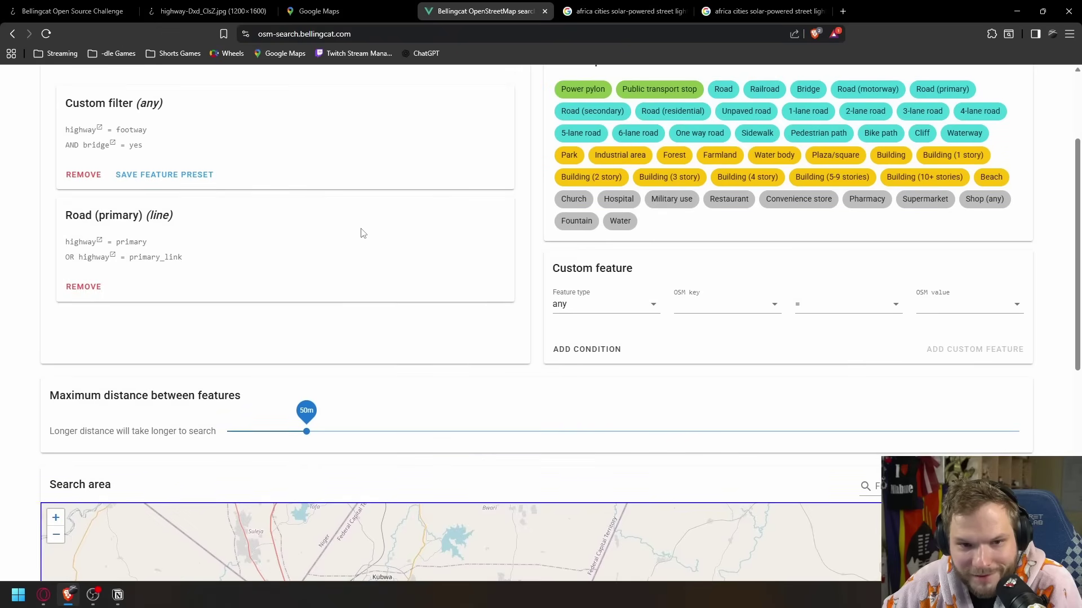
{"action": "scroll", "coordinate": [363, 233], "scroll_direction": "down", "scroll_amount": 1}
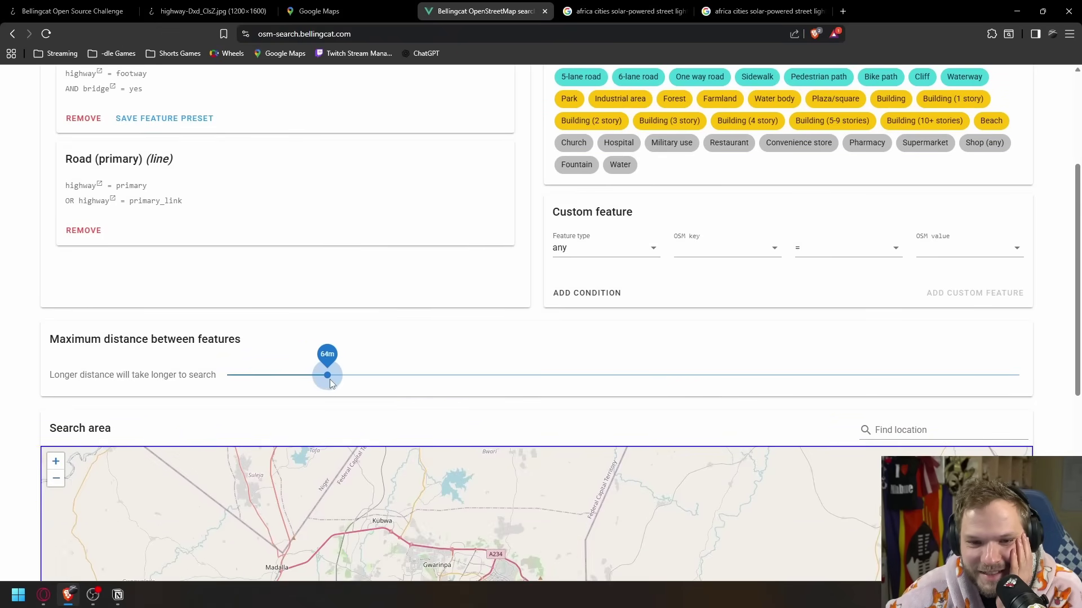
{"action": "scroll", "coordinate": [95, 380], "scroll_direction": "down", "scroll_amount": 6}
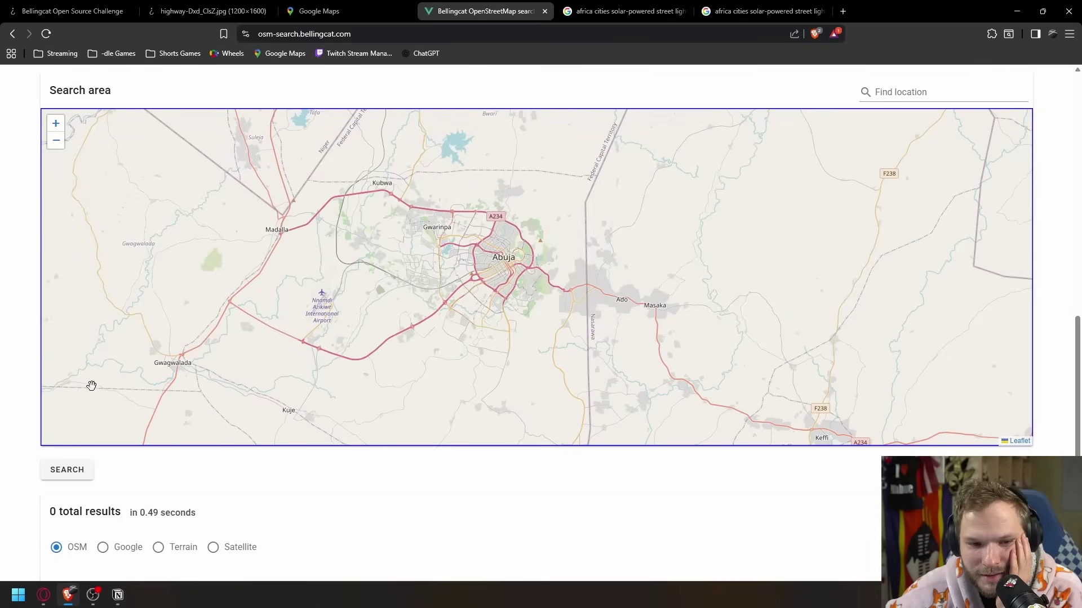
{"action": "key", "text": "ctrl+shift+Tab"}
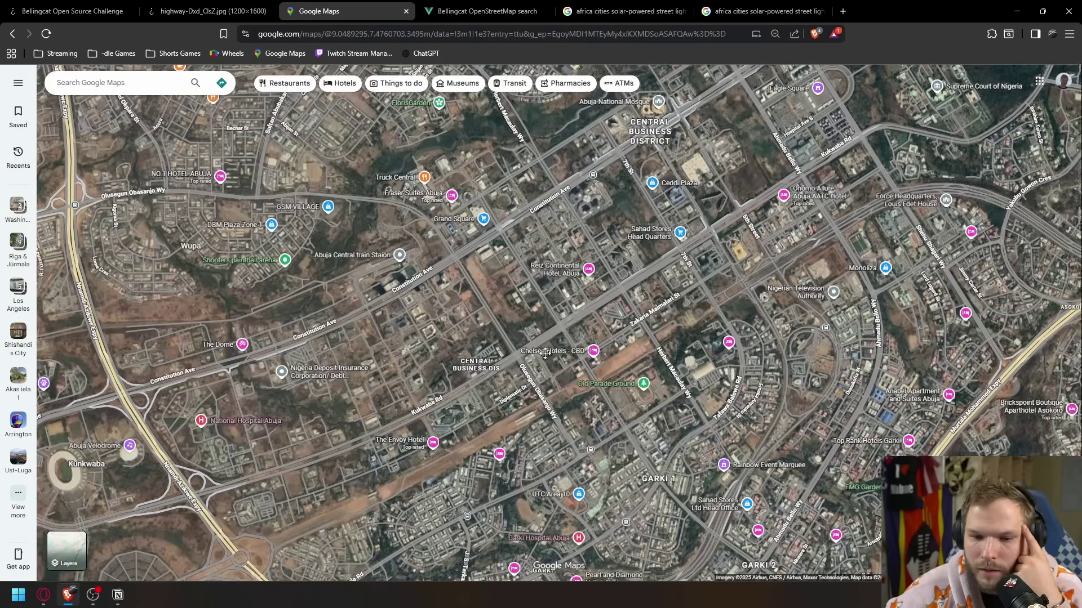
Step: Pan past the World Trade Center to Constitution Ave and open its Street View imagery
{"action": "scroll", "coordinate": [237, 343], "scroll_direction": "up", "scroll_amount": 5}
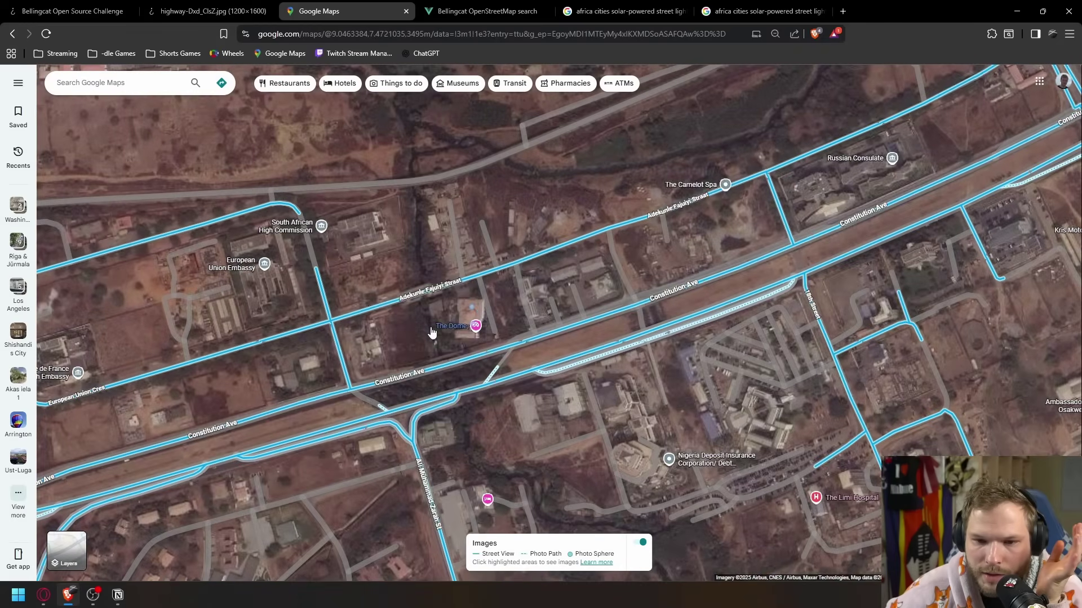
{"action": "left_click_drag", "start_coordinate": [585, 305], "coordinate": [384, 344]}
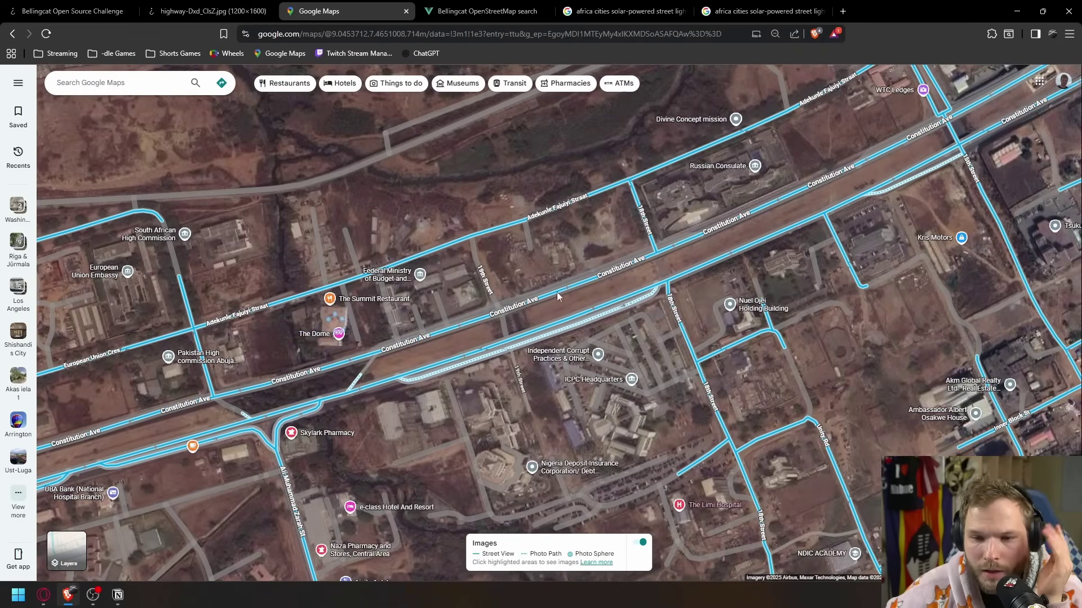
{"action": "left_click_drag", "start_coordinate": [789, 276], "coordinate": [443, 398]}
{"action": "left_click_drag", "start_coordinate": [733, 186], "coordinate": [515, 343]}
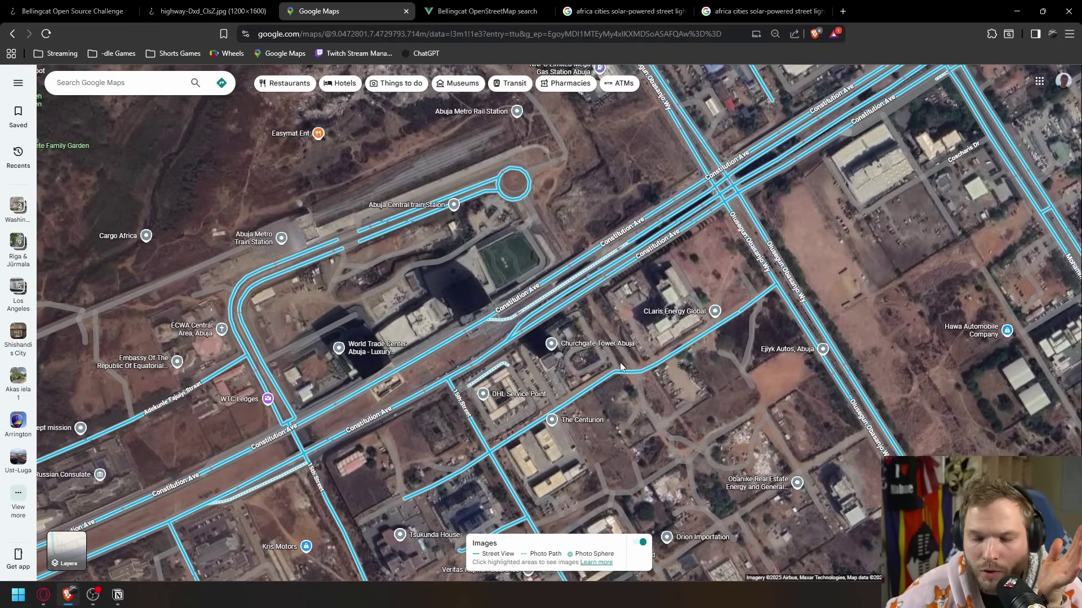
{"action": "left_click_drag", "start_coordinate": [662, 284], "coordinate": [516, 330]}
{"action": "left_click", "coordinate": [575, 274]}
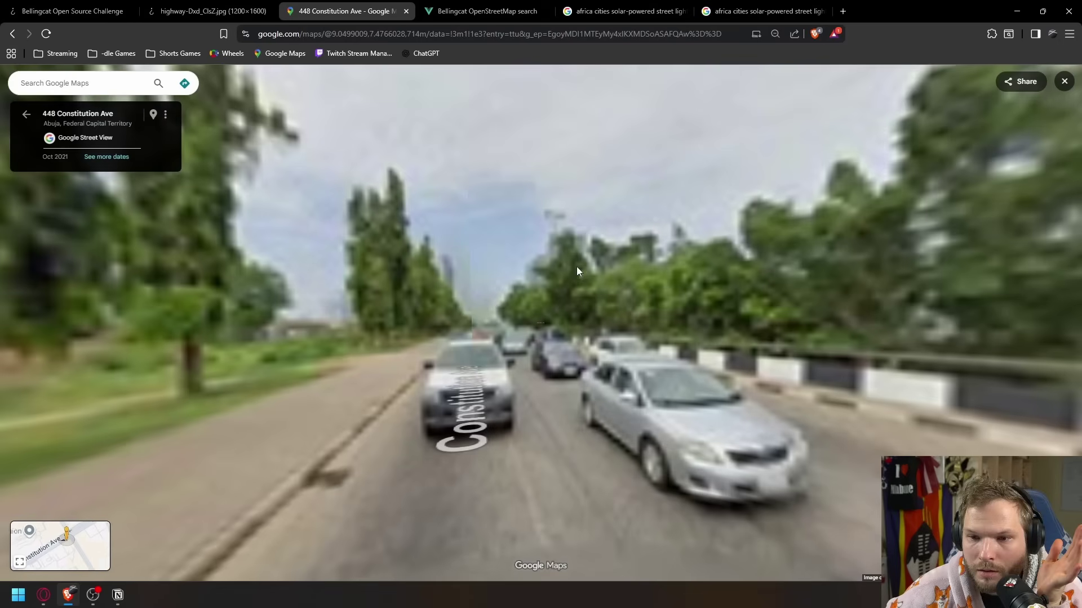
Step: Step along Constitution Ave to 448 and zoom on the street lamp
{"action": "left_click_drag", "start_coordinate": [581, 311], "coordinate": [411, 325]}
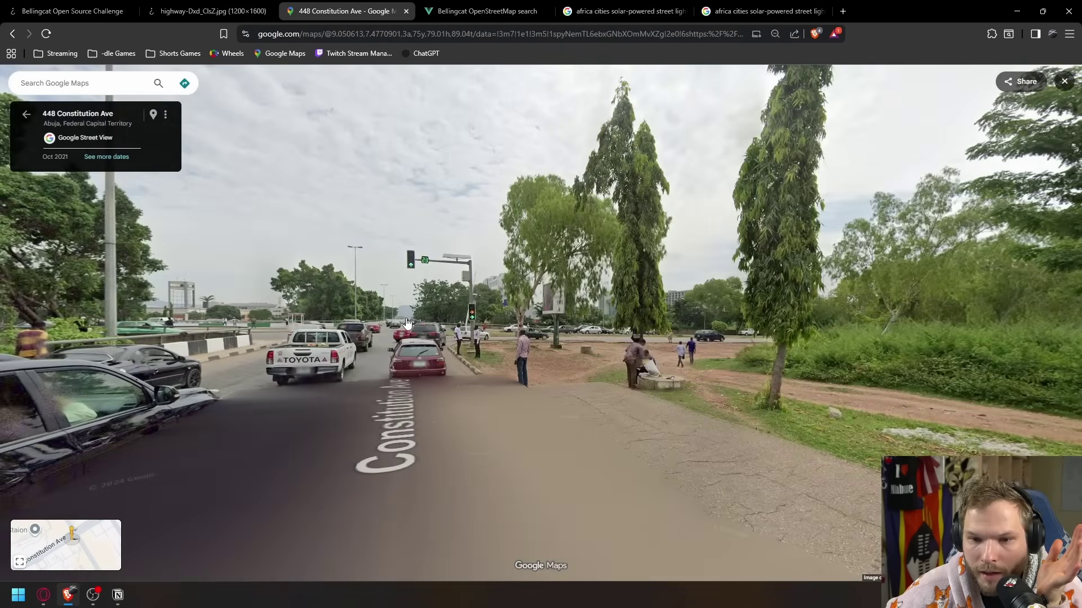
{"action": "left_click", "coordinate": [413, 327]}
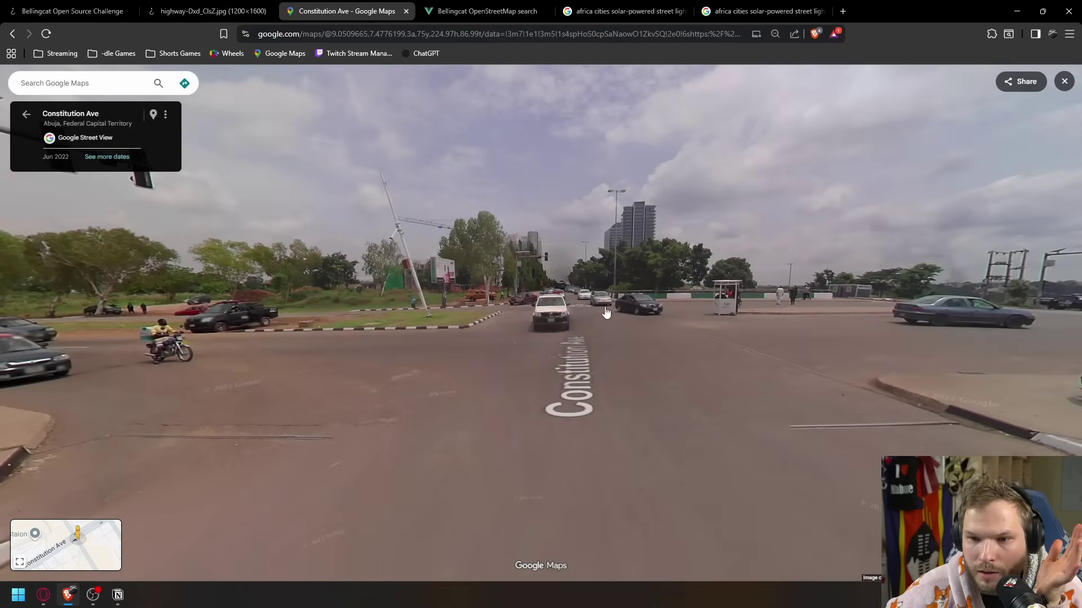
{"action": "left_click", "coordinate": [606, 274]}
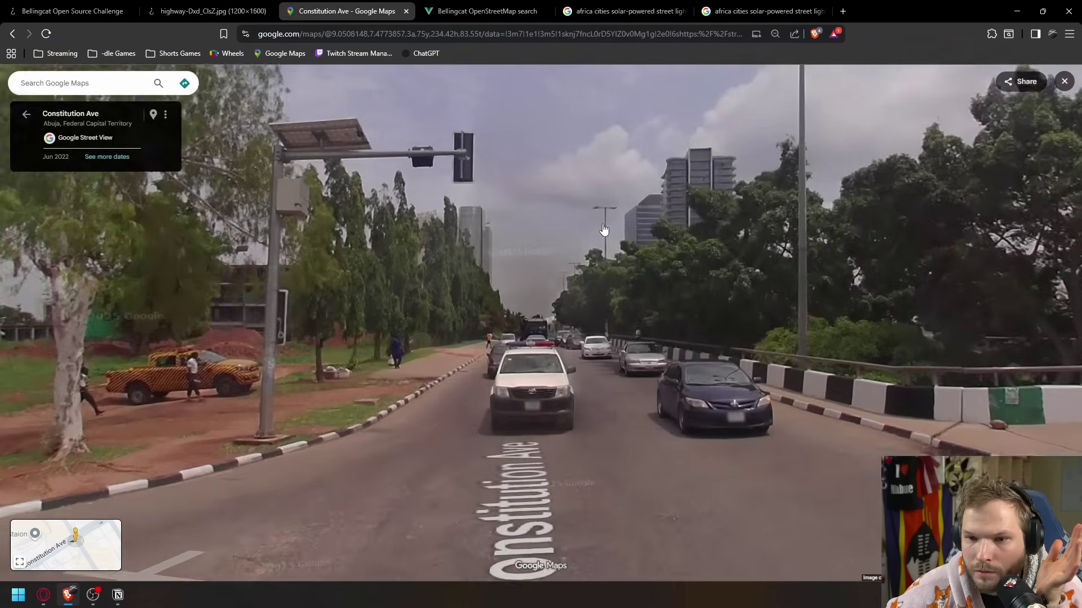
{"action": "left_click", "coordinate": [598, 282]}
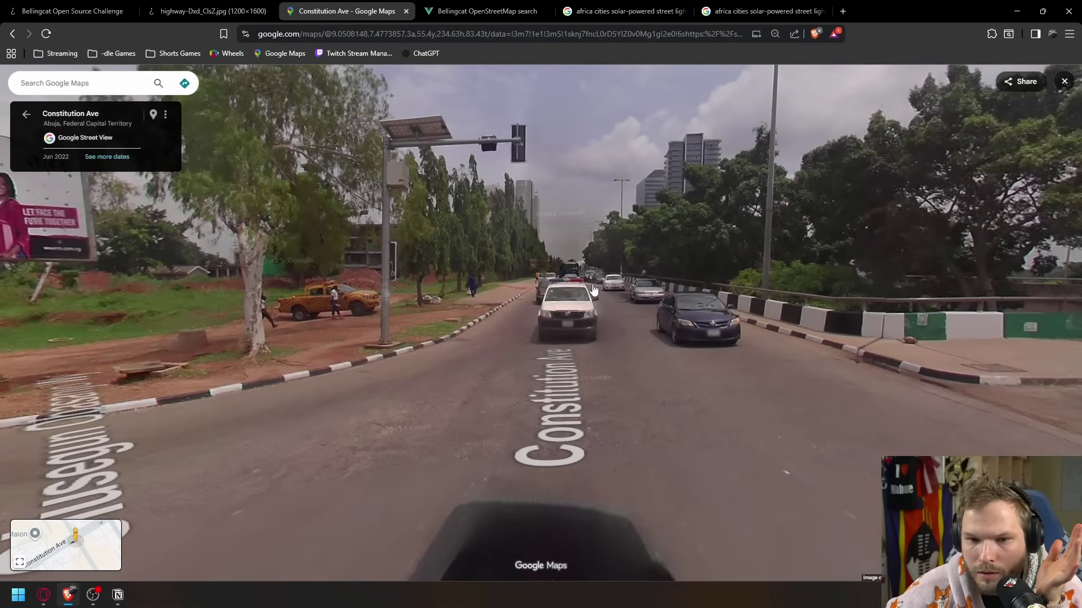
{"action": "left_click", "coordinate": [594, 289]}
{"action": "left_click_drag", "start_coordinate": [606, 261], "coordinate": [483, 345]}
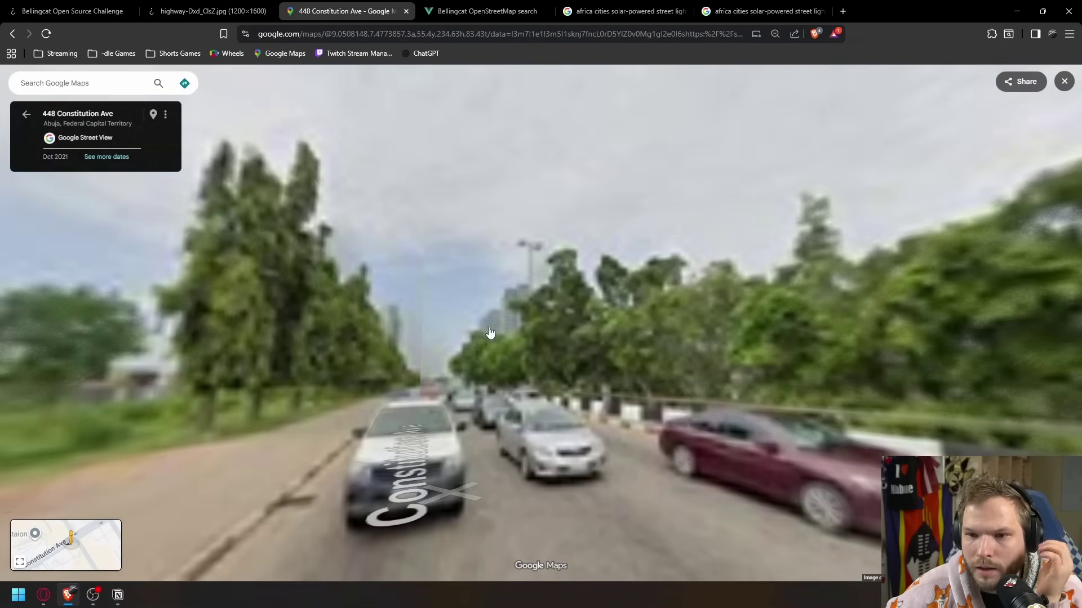
{"action": "scroll", "coordinate": [531, 251], "scroll_direction": "up", "scroll_amount": 5}
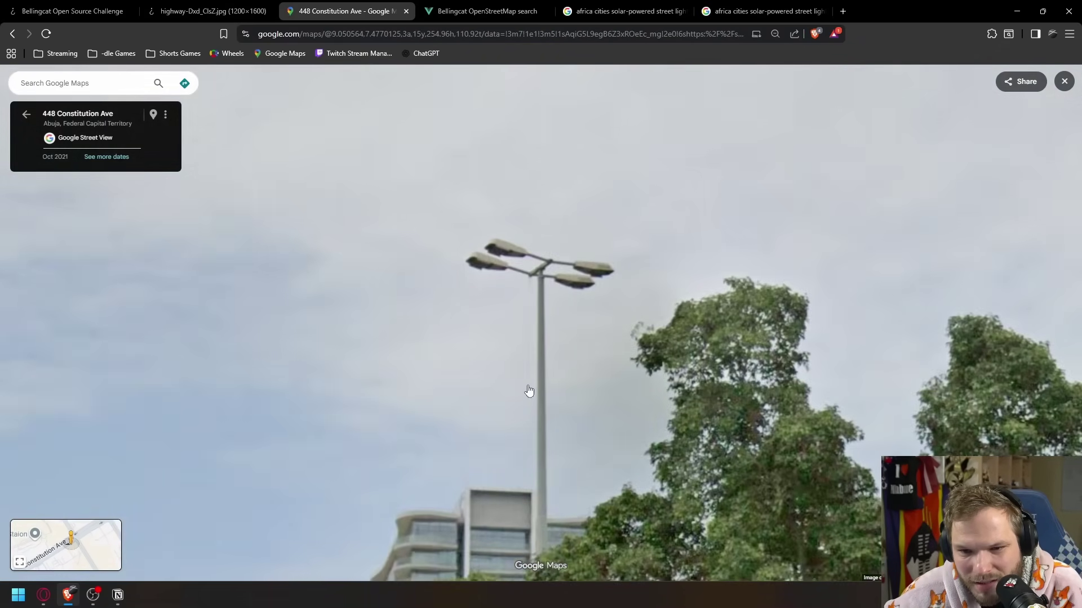
{"action": "scroll", "coordinate": [528, 390], "scroll_direction": "down", "scroll_amount": 5}
Step: Advance further along the avenue, then show Street View coverage over Murtala Mohammed Expressway
{"action": "left_click_drag", "start_coordinate": [529, 372], "coordinate": [901, 355]}
{"action": "left_click", "coordinate": [640, 324]}
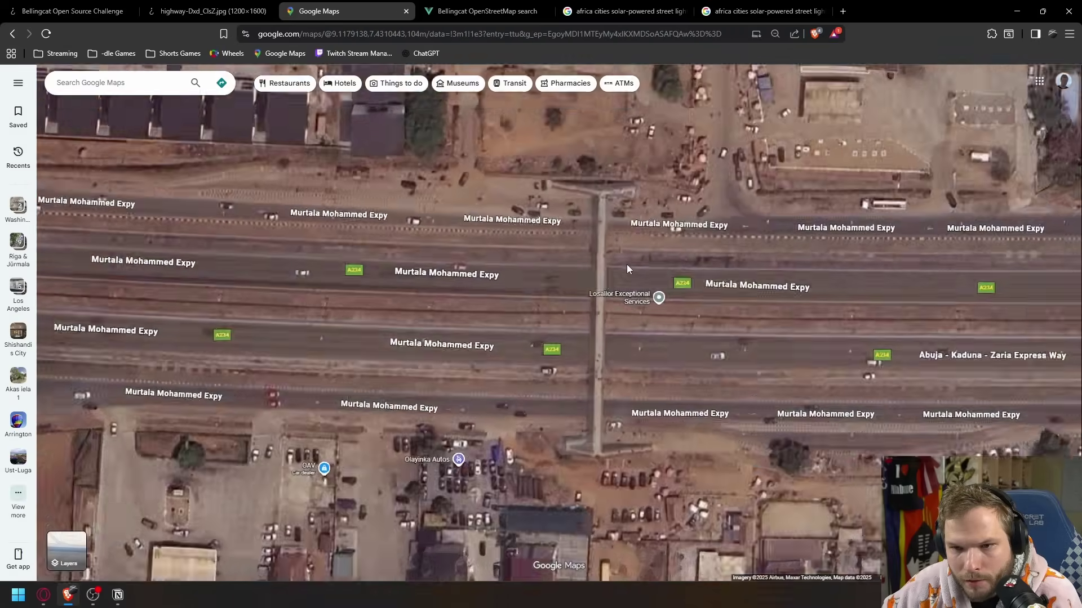
{"action": "scroll", "coordinate": [626, 269], "scroll_direction": "down", "scroll_amount": 1}
{"action": "left_click_drag", "start_coordinate": [1065, 559], "coordinate": [607, 276]}
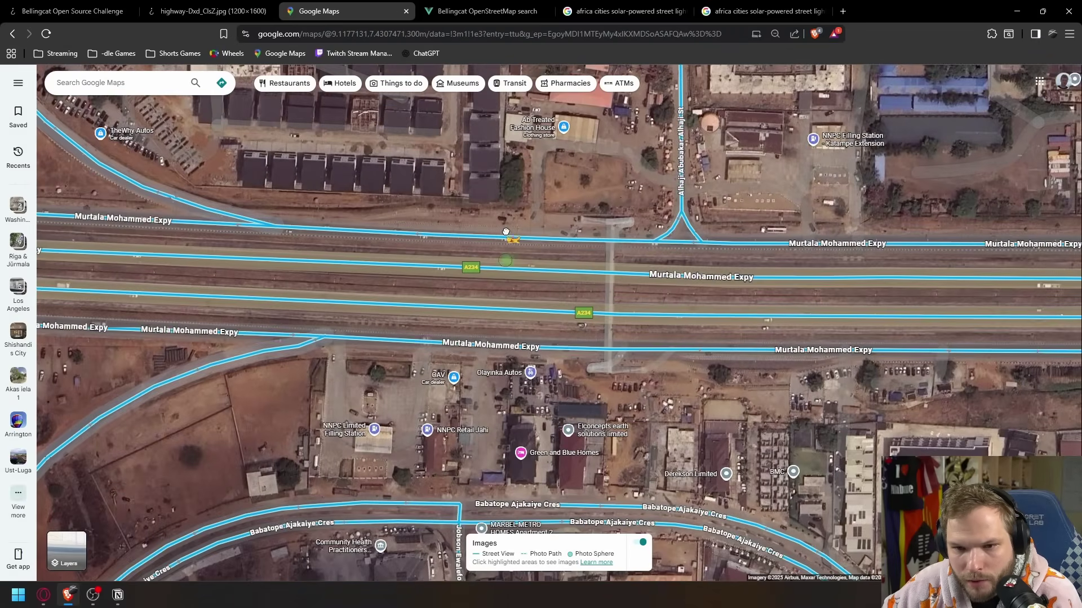
Step: View Murtala Mohammed Expressway under the footbridge in Street View, jumping to further spots
{"action": "left_click_drag", "start_coordinate": [486, 237], "coordinate": [485, 237]}
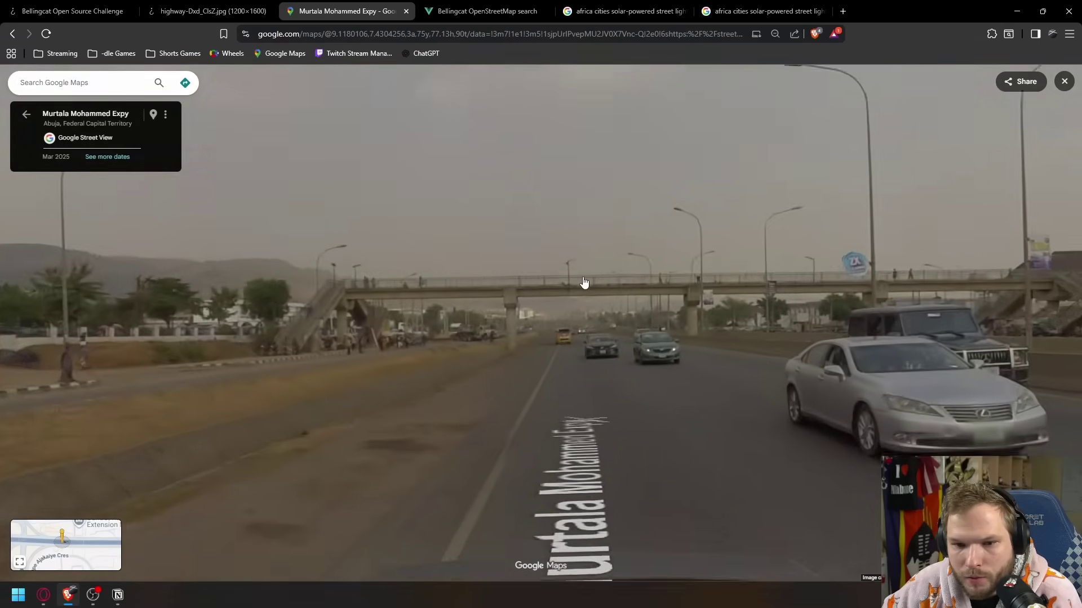
{"action": "left_click", "coordinate": [924, 316]}
{"action": "left_click", "coordinate": [754, 306]}
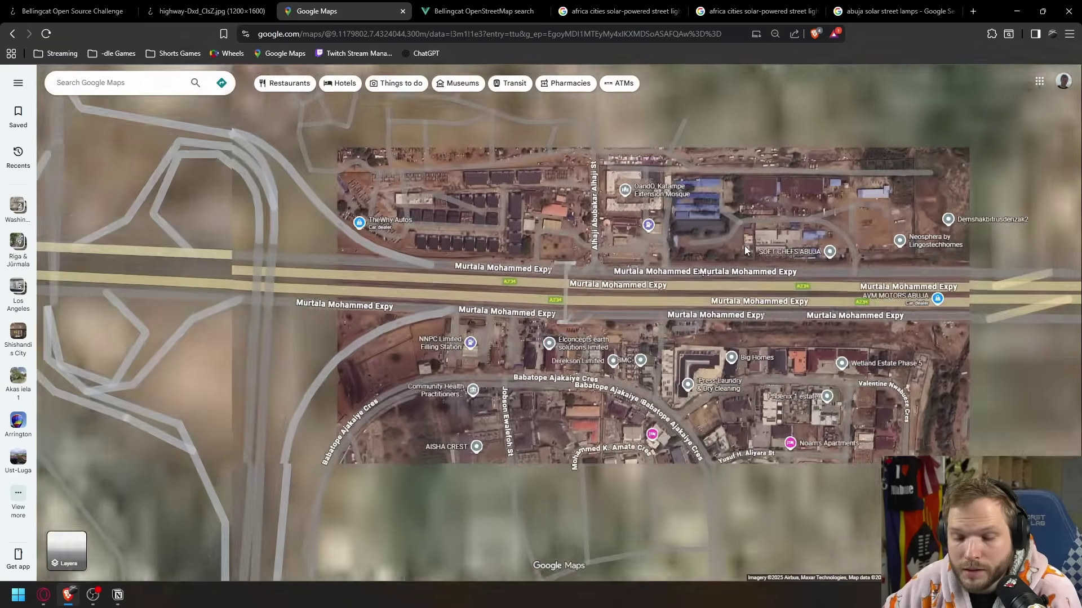
{"action": "scroll", "coordinate": [745, 246], "scroll_direction": "down", "scroll_amount": 3}
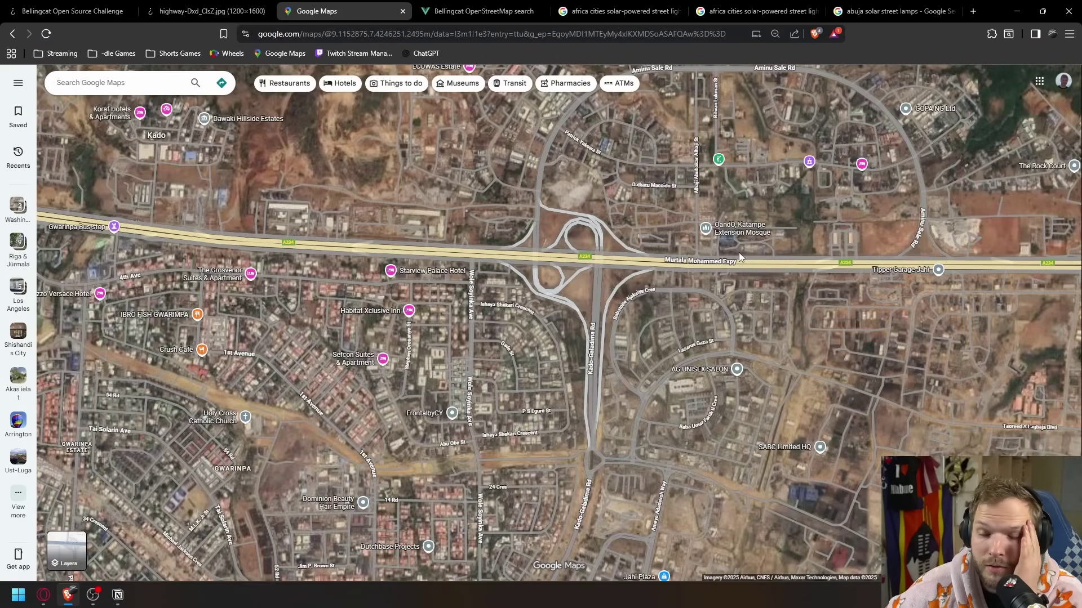
{"action": "scroll", "coordinate": [751, 330], "scroll_direction": "down", "scroll_amount": 2}
Step: Compare the scene with the challenge photo and nudge the OpenStreetMap search area
{"action": "left_click", "coordinate": [216, 12]}
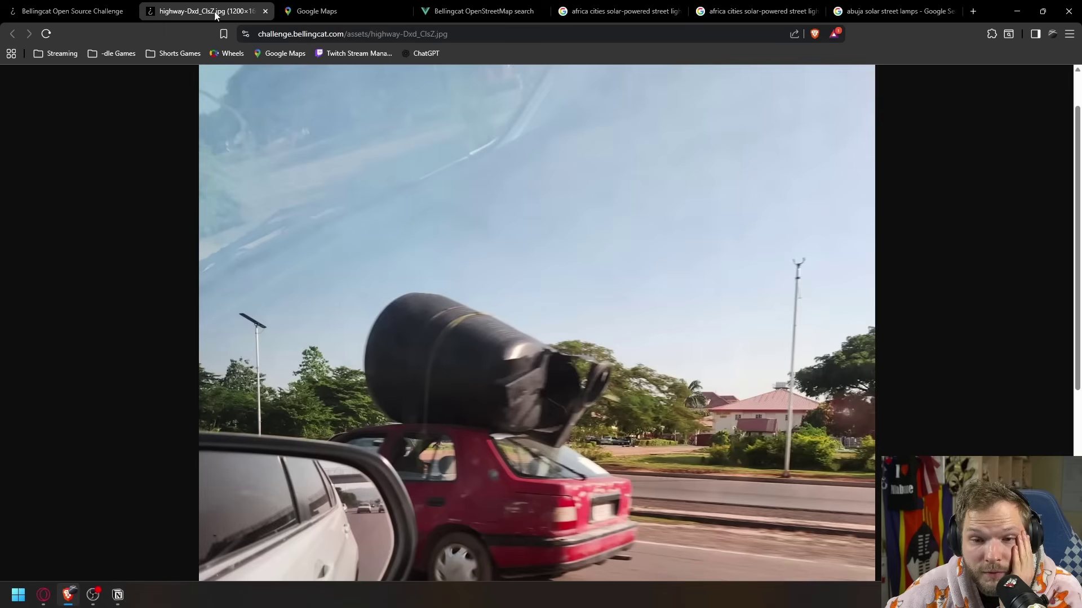
{"action": "left_click", "coordinate": [366, 11]}
{"action": "left_click", "coordinate": [472, 11]}
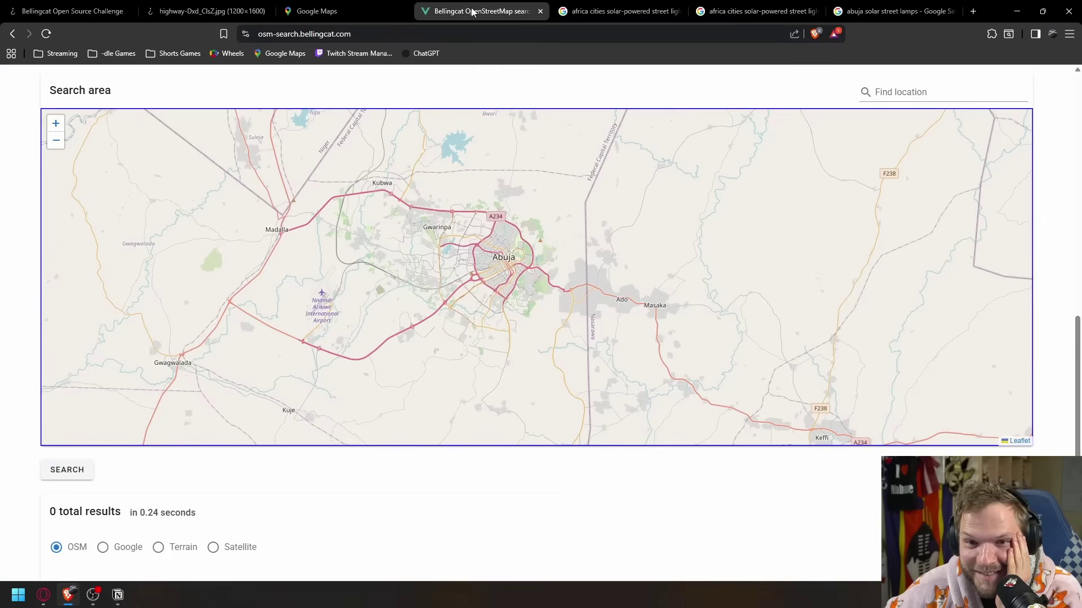
{"action": "left_click_drag", "start_coordinate": [486, 233], "coordinate": [474, 266]}
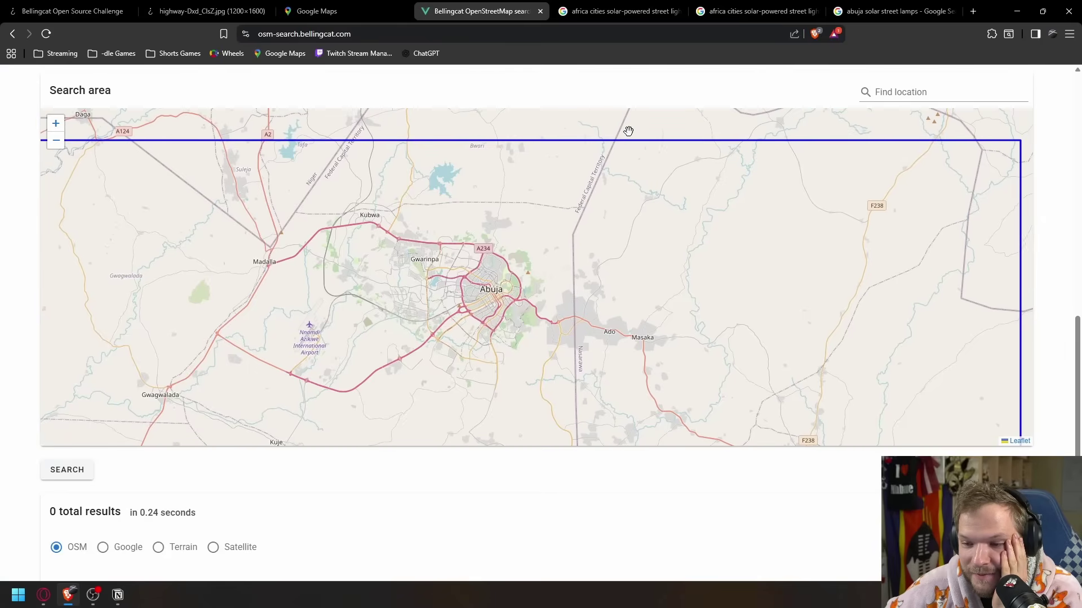
{"action": "key", "text": "ctrl+shift+Tab"}
Step: Check the A234 near Kubwa in Street View against the challenge photo
{"action": "left_click_drag", "start_coordinate": [1064, 527], "coordinate": [559, 278]}
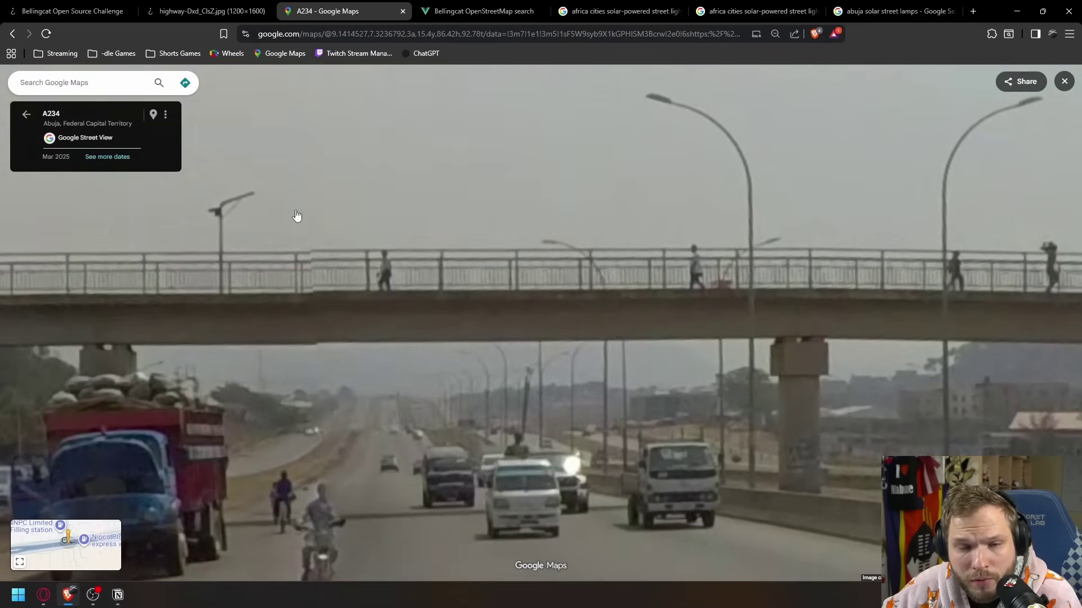
{"action": "left_click", "coordinate": [197, 11]}
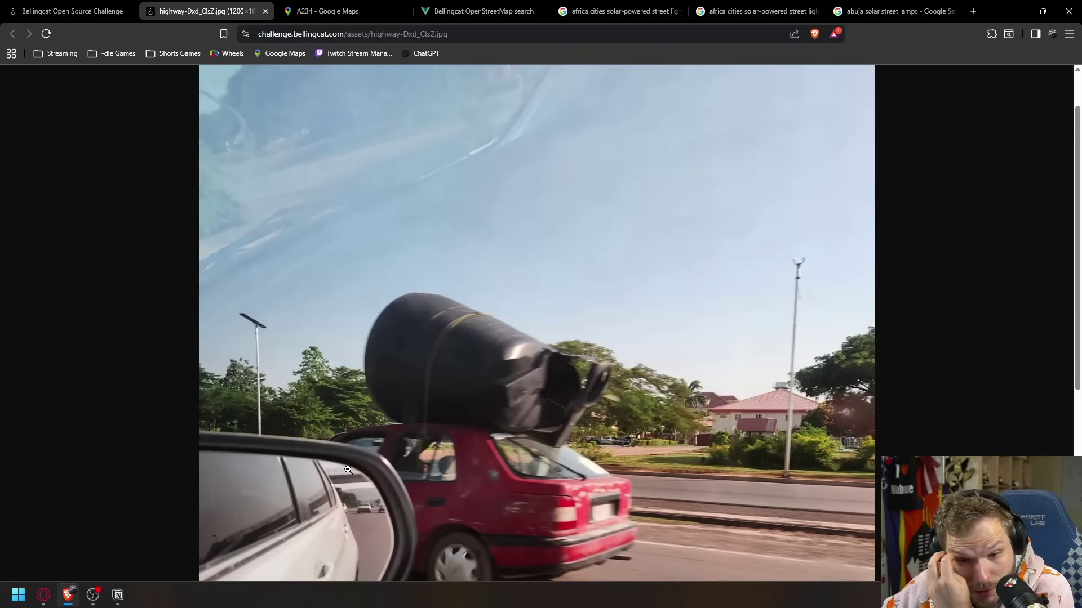
{"action": "left_click", "coordinate": [350, 18]}
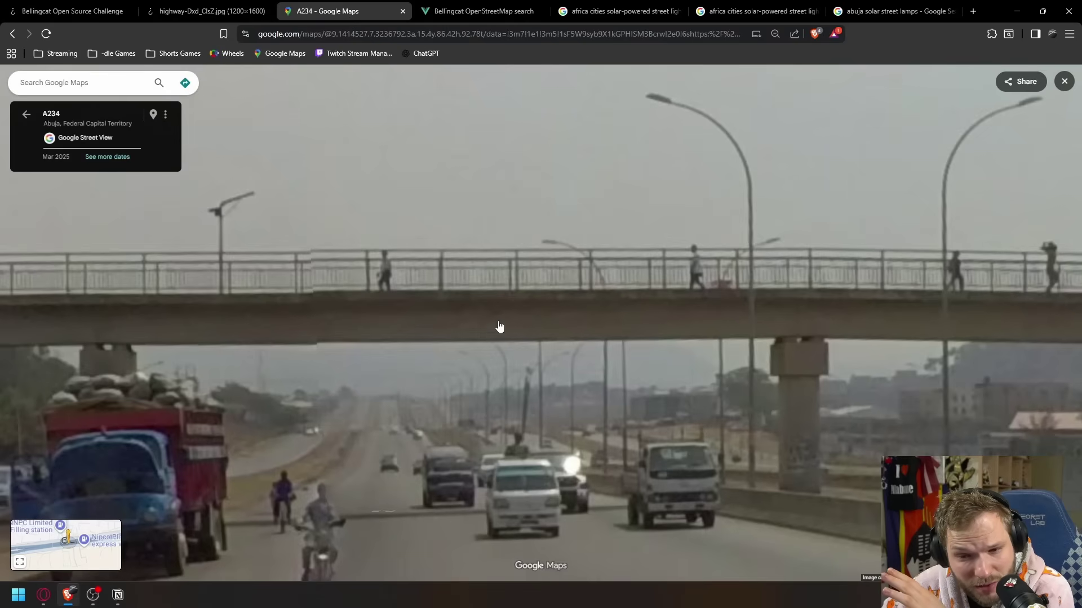
Step: Switch Street View to Independence Ave beside the overpass
{"action": "key", "text": "Escape"}
{"action": "scroll", "coordinate": [508, 335], "scroll_direction": "up", "scroll_amount": 2}
{"action": "left_click_drag", "start_coordinate": [1060, 535], "coordinate": [497, 315]}
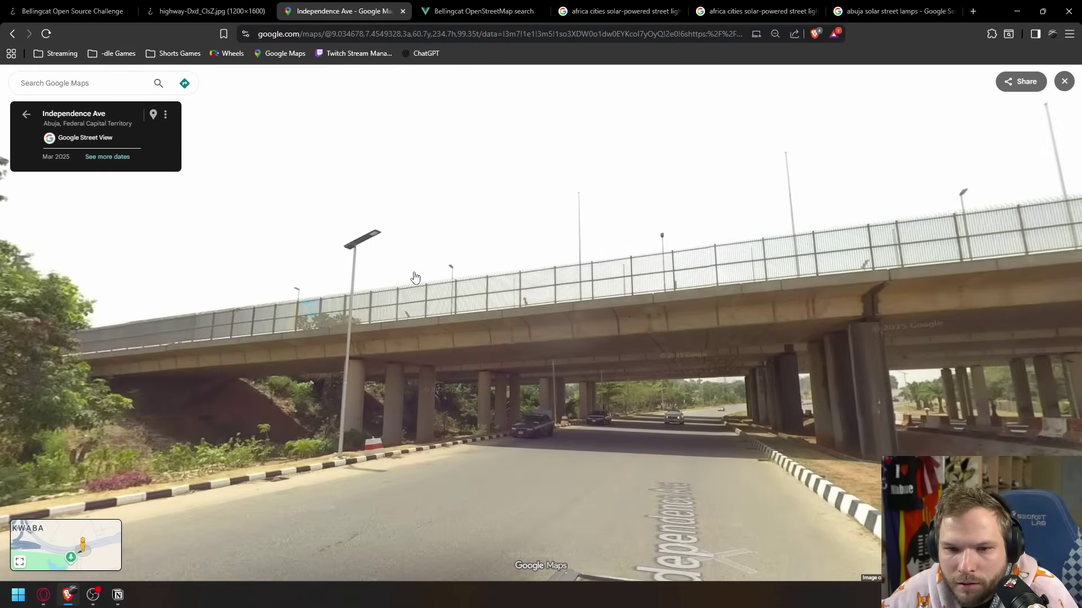
Step: Compare the Independence Ave solar lamp post with the challenge photo's lamps
{"action": "mouse_move", "coordinate": [415, 278]}
{"action": "left_mouse_down"}
{"action": "mouse_move", "coordinate": [612, 252]}
{"action": "mouse_move", "coordinate": [601, 290]}
{"action": "left_mouse_up"}
{"action": "scroll", "coordinate": [449, 236], "scroll_direction": "up", "scroll_amount": 4}
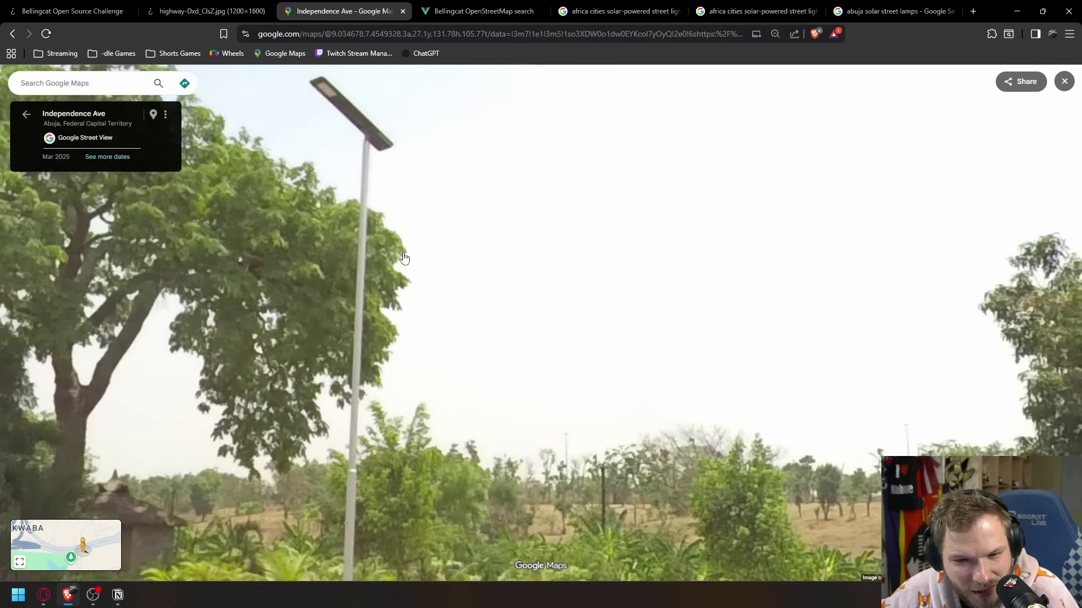
{"action": "left_click", "coordinate": [208, 16]}
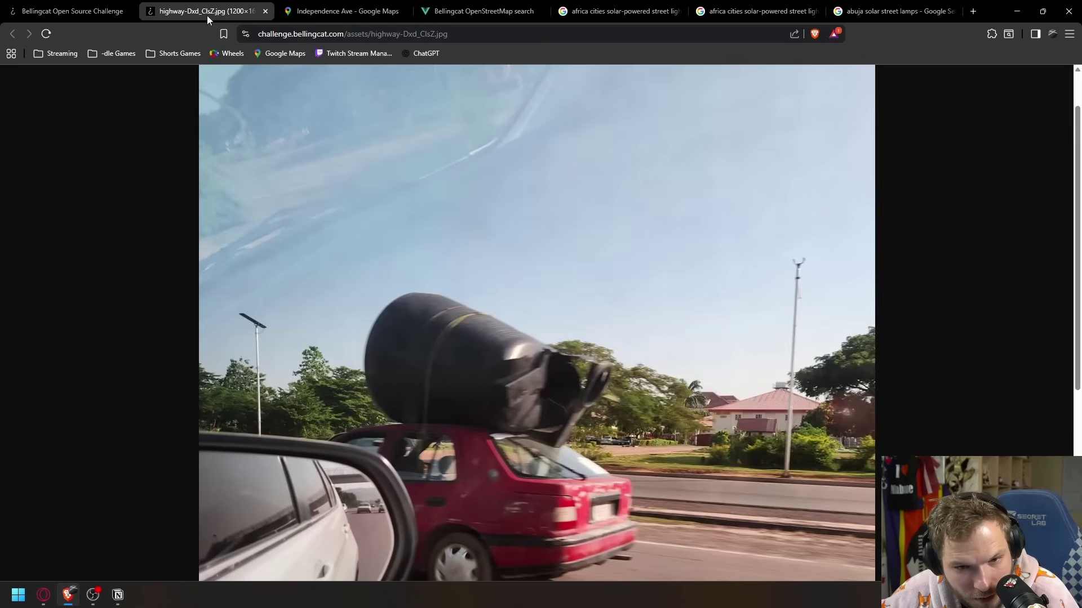
{"action": "left_click", "coordinate": [344, 11]}
{"action": "left_click", "coordinate": [459, 253]}
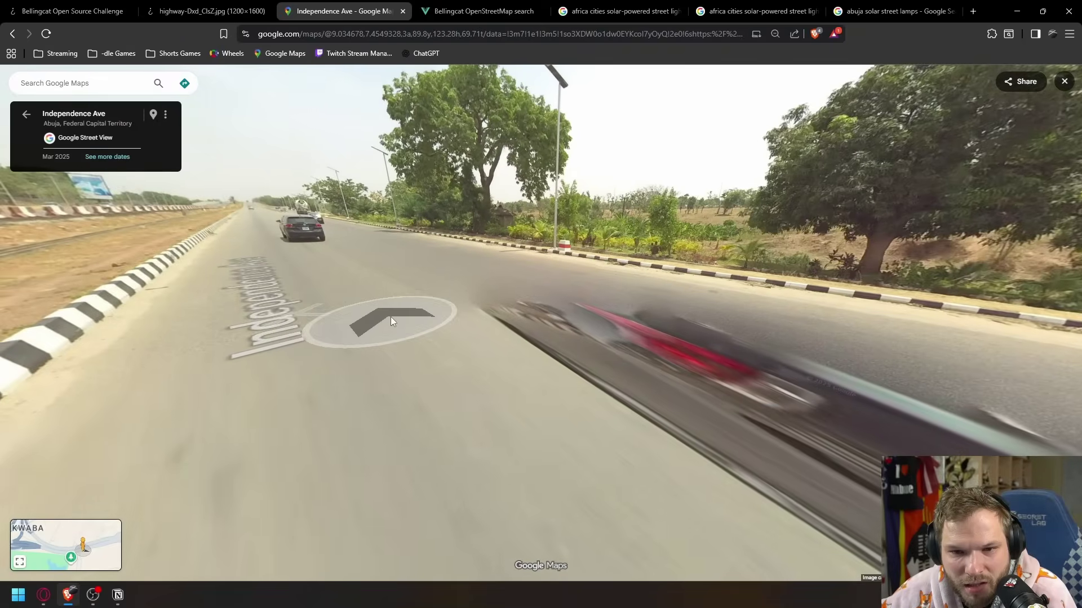
{"action": "left_click", "coordinate": [208, 11]}
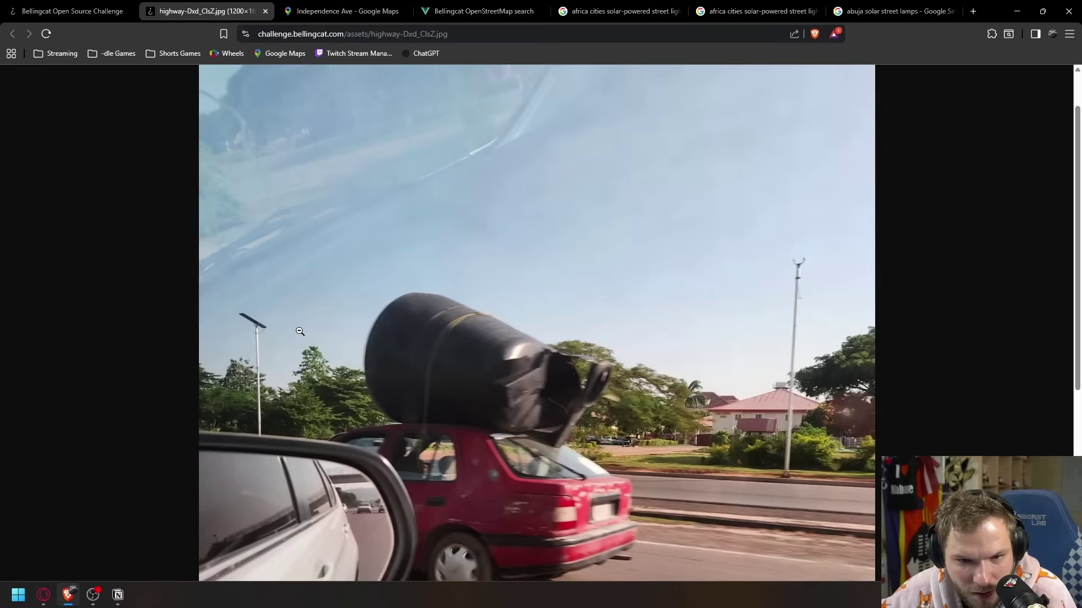
{"action": "left_click", "coordinate": [349, 16]}
{"action": "scroll", "coordinate": [778, 263], "scroll_direction": "down", "scroll_amount": 3}
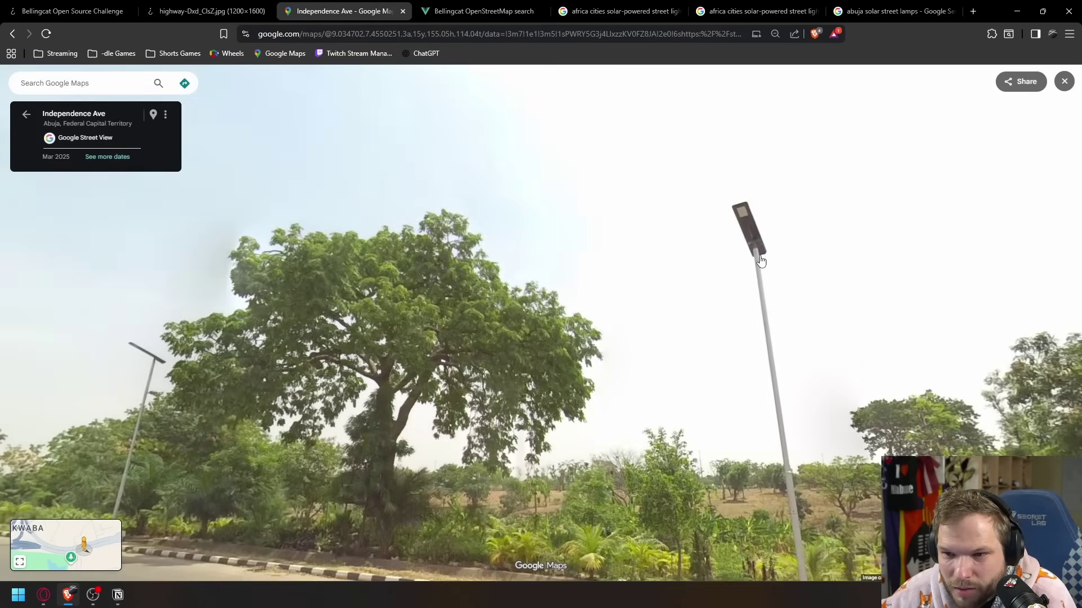
{"action": "left_click", "coordinate": [205, 12]}
{"action": "left_click", "coordinate": [341, 11]}
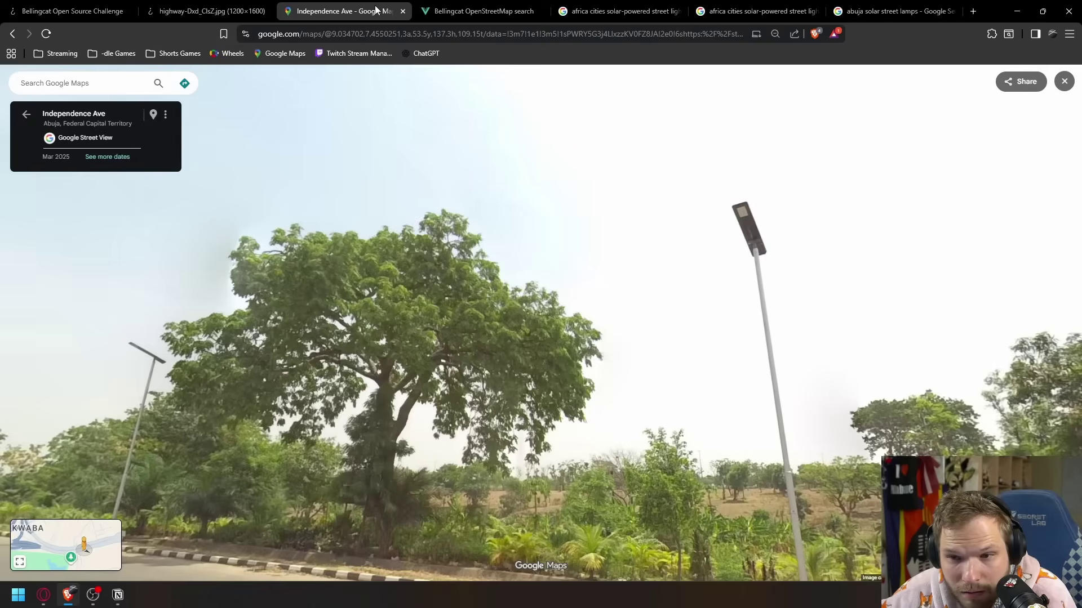
Step: Jump to a Shehu Yar'adua Wy panorama and turn slightly right along the road
{"action": "left_click", "coordinate": [523, 304]}
{"action": "scroll", "coordinate": [523, 303], "scroll_direction": "up", "scroll_amount": 3}
{"action": "left_click_drag", "start_coordinate": [522, 304], "coordinate": [560, 299]}
{"action": "scroll", "coordinate": [560, 294], "scroll_direction": "down", "scroll_amount": 5}
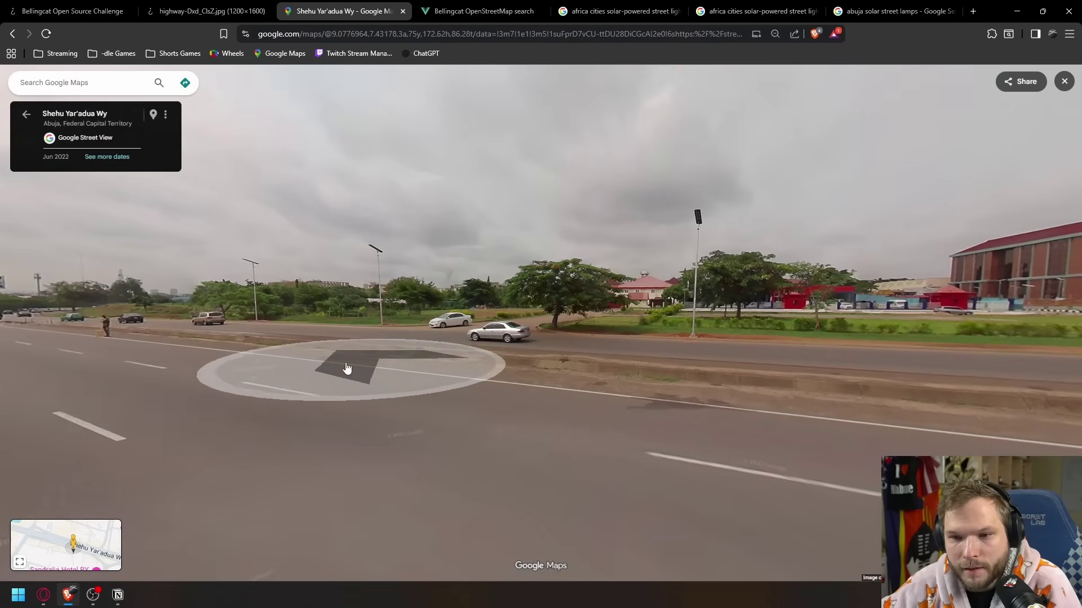
Step: Step along Shehu Yar'adua Wy and compare the panorama with the puzzle photo
{"action": "left_click", "coordinate": [374, 366]}
{"action": "left_click", "coordinate": [419, 368]}
{"action": "scroll", "coordinate": [569, 338], "scroll_direction": "up", "scroll_amount": 5}
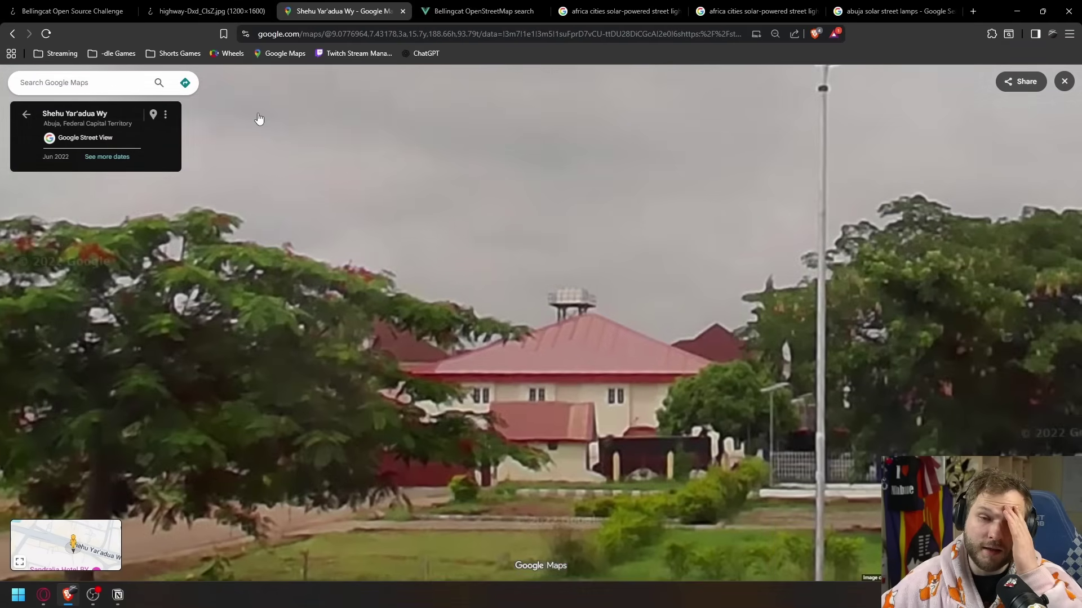
{"action": "left_click", "coordinate": [208, 10]}
{"action": "scroll", "coordinate": [834, 358], "scroll_direction": "up", "scroll_amount": 1}
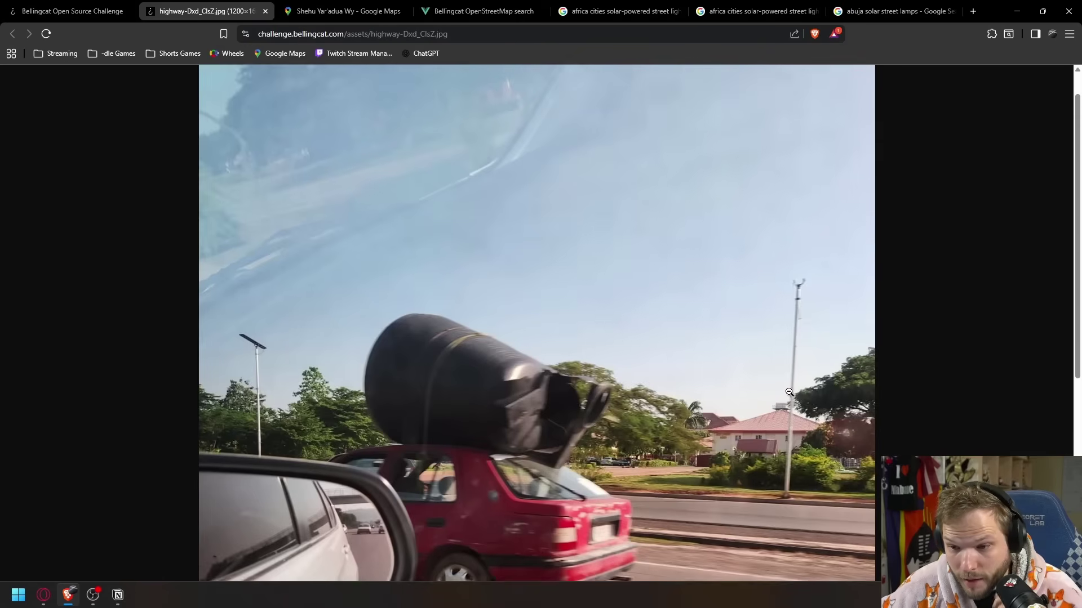
{"action": "scroll", "coordinate": [794, 383], "scroll_direction": "down", "scroll_amount": 1}
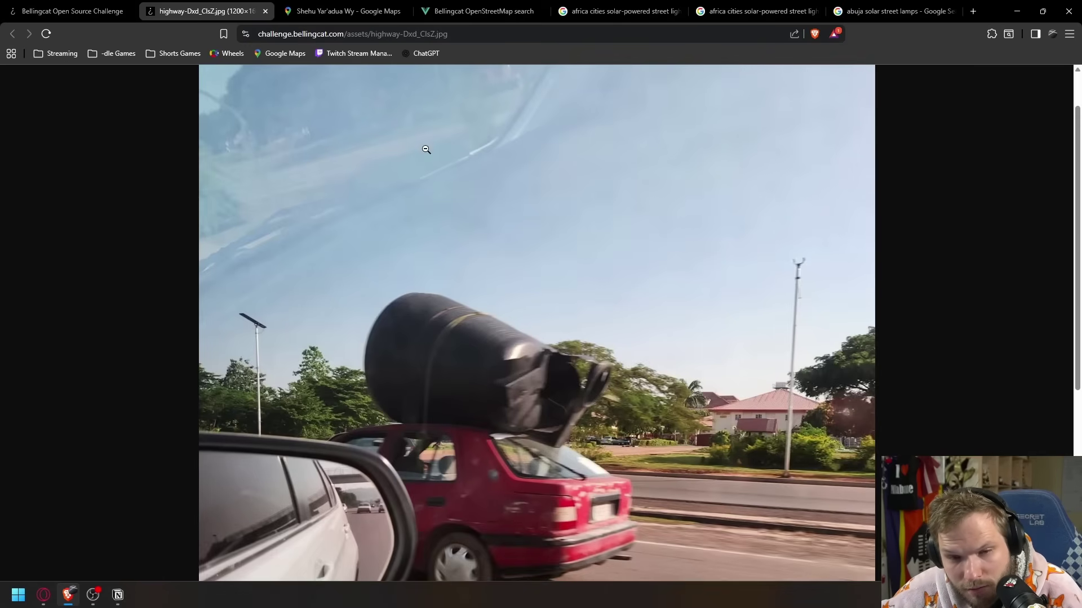
{"action": "left_click", "coordinate": [358, 13]}
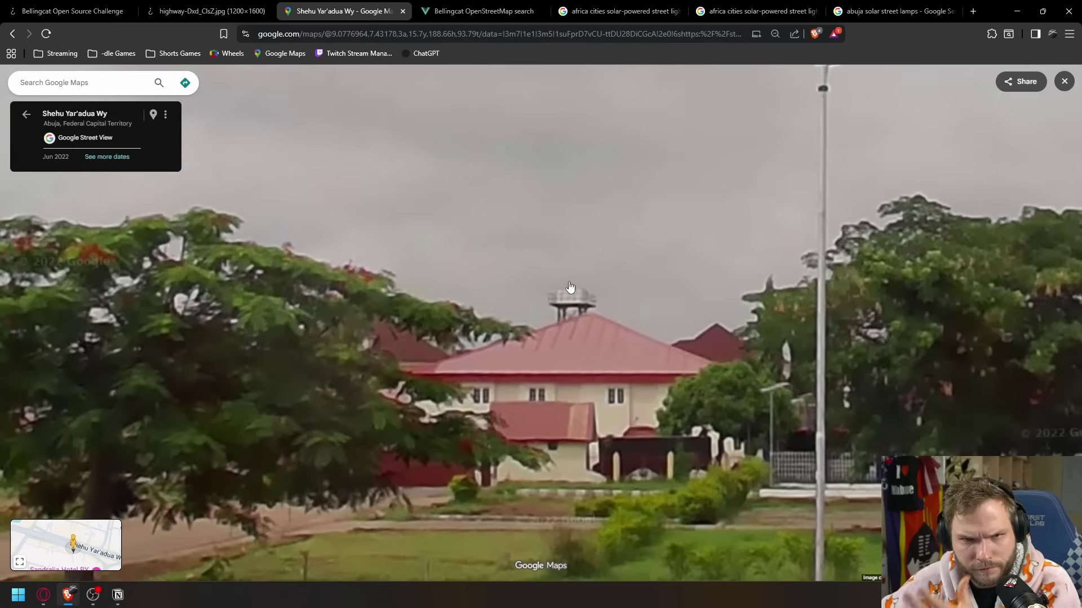
{"action": "scroll", "coordinate": [470, 365], "scroll_direction": "down", "scroll_amount": 3}
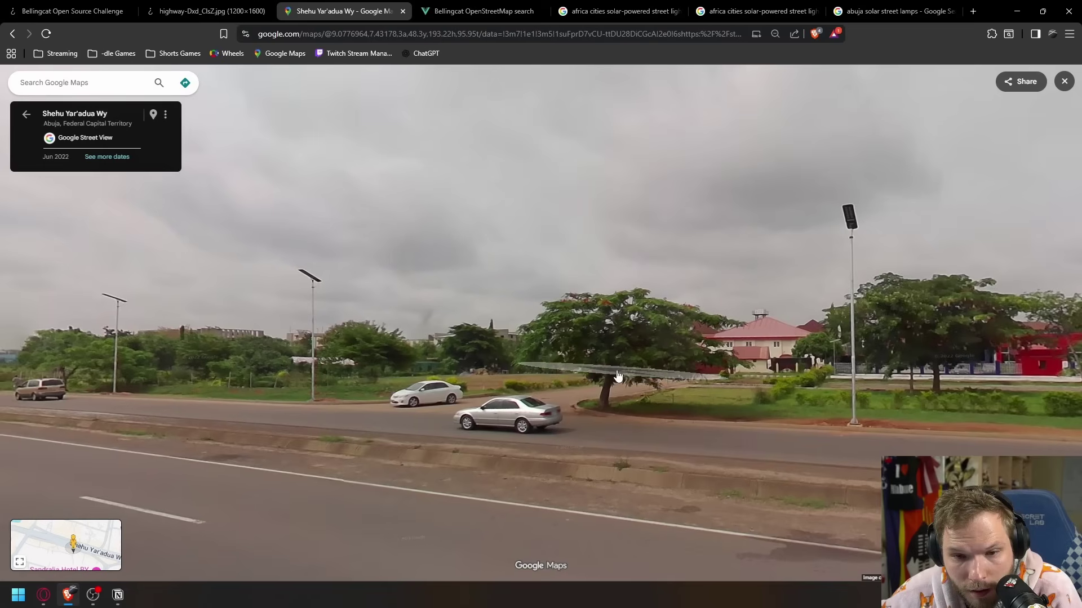
{"action": "scroll", "coordinate": [512, 399], "scroll_direction": "up", "scroll_amount": 2}
{"action": "scroll", "coordinate": [513, 399], "scroll_direction": "down", "scroll_amount": 3}
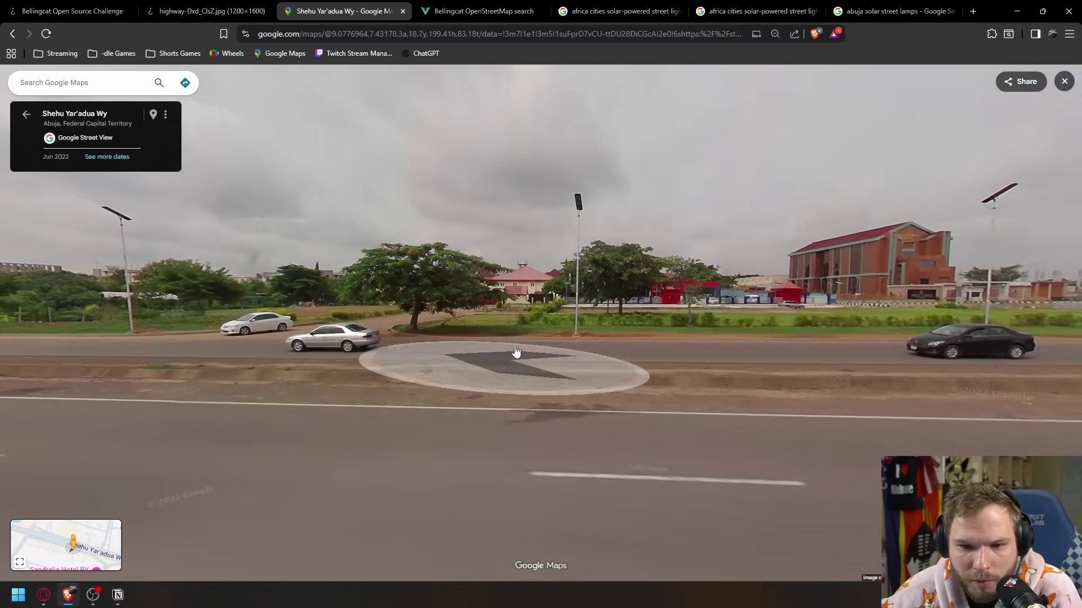
{"action": "left_click", "coordinate": [203, 12]}
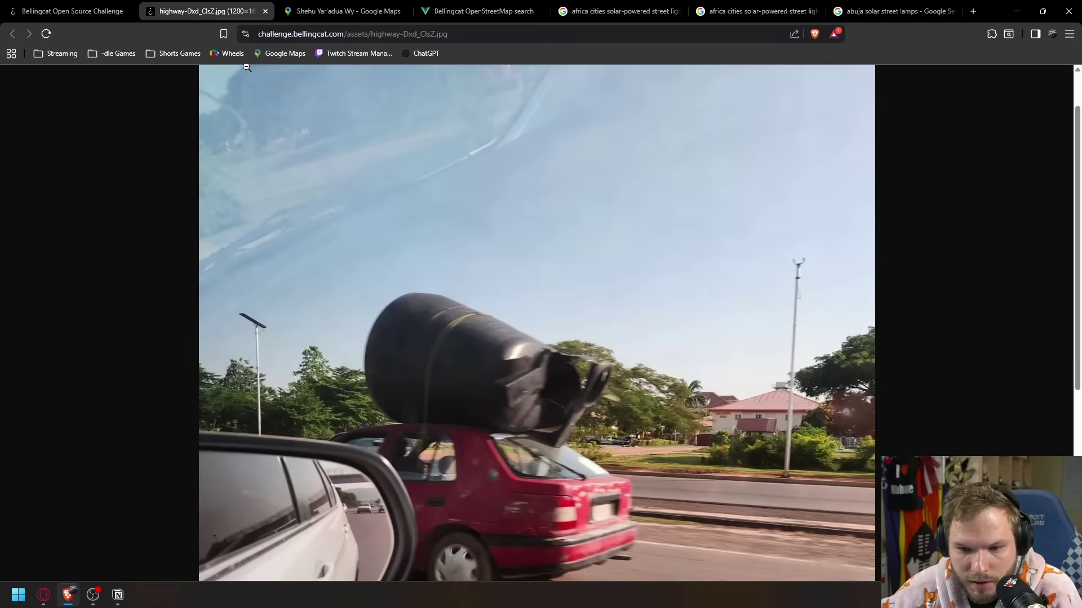
{"action": "left_click", "coordinate": [341, 11]}
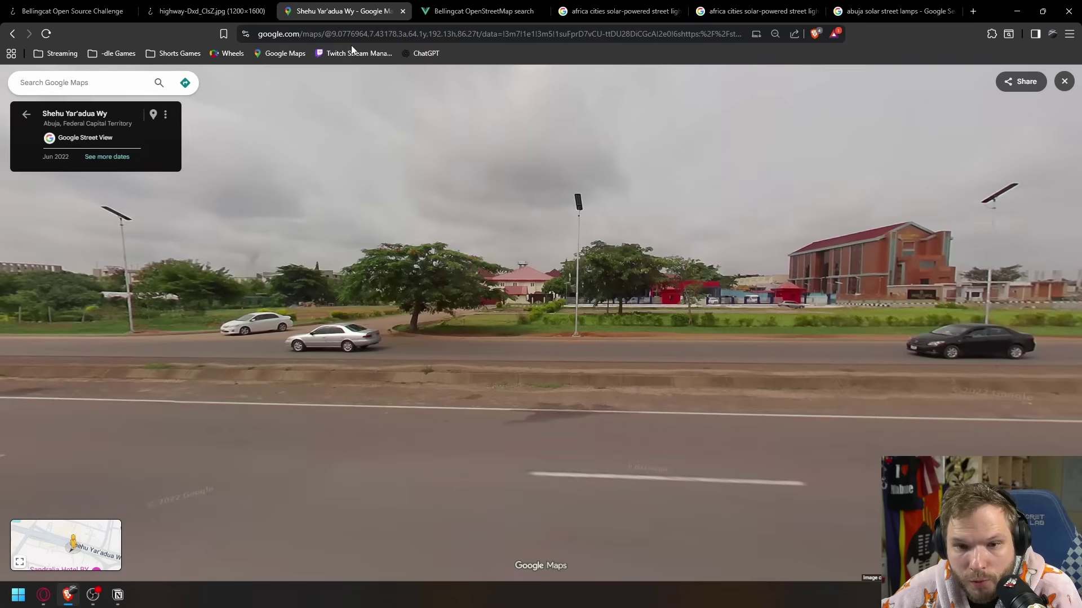
Step: Zoom in on two roadside solar street lamps, then study the puzzle photo's lamps
{"action": "left_click_drag", "start_coordinate": [357, 243], "coordinate": [504, 248]}
{"action": "scroll", "coordinate": [316, 254], "scroll_direction": "up", "scroll_amount": 4}
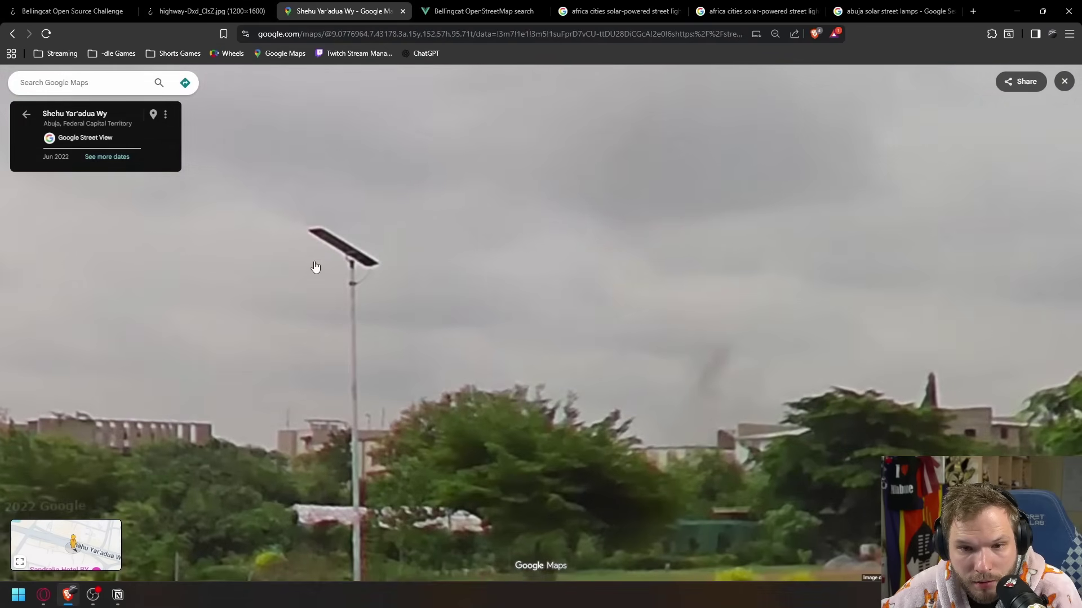
{"action": "scroll", "coordinate": [353, 222], "scroll_direction": "down", "scroll_amount": 4}
{"action": "left_click_drag", "start_coordinate": [489, 262], "coordinate": [255, 277]}
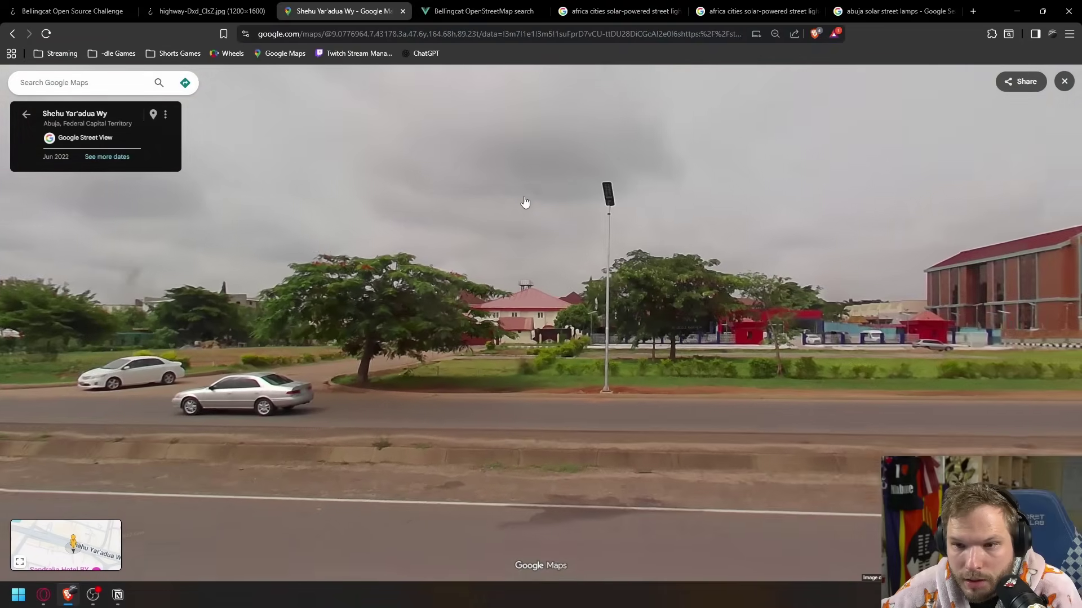
{"action": "scroll", "coordinate": [514, 195], "scroll_direction": "up", "scroll_amount": 3}
{"action": "left_click_drag", "start_coordinate": [377, 270], "coordinate": [242, 243]}
{"action": "scroll", "coordinate": [287, 145], "scroll_direction": "up", "scroll_amount": 2}
{"action": "left_click", "coordinate": [219, 21]}
{"action": "left_click_drag", "start_coordinate": [496, 167], "coordinate": [677, 328]}
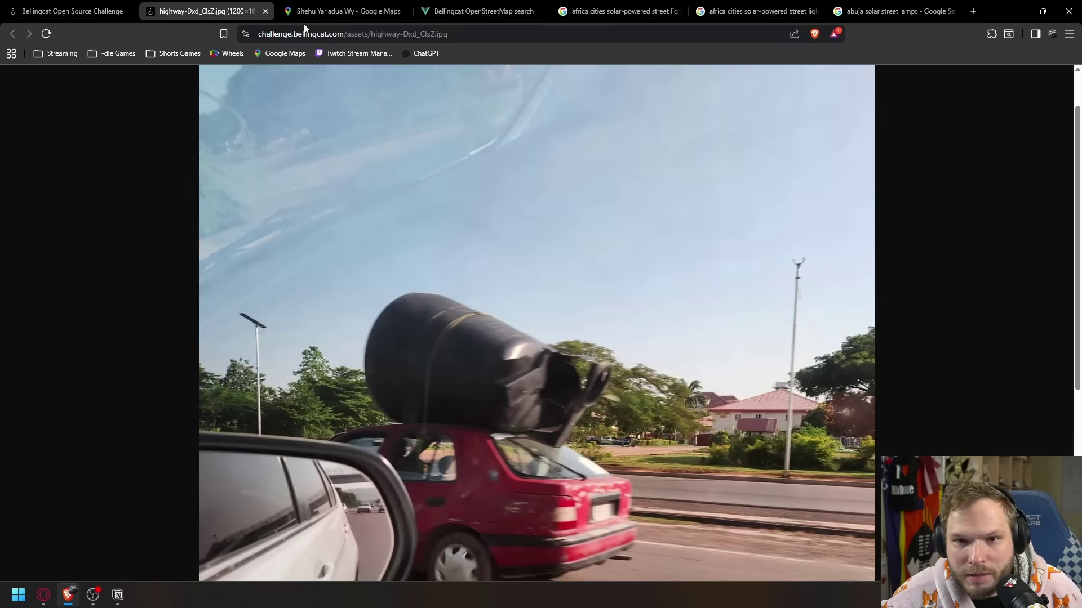
Step: Turn toward the footbridge with the 'Nigeria of Dreams' billboard, then recheck the puzzle photo
{"action": "left_click", "coordinate": [332, 11]}
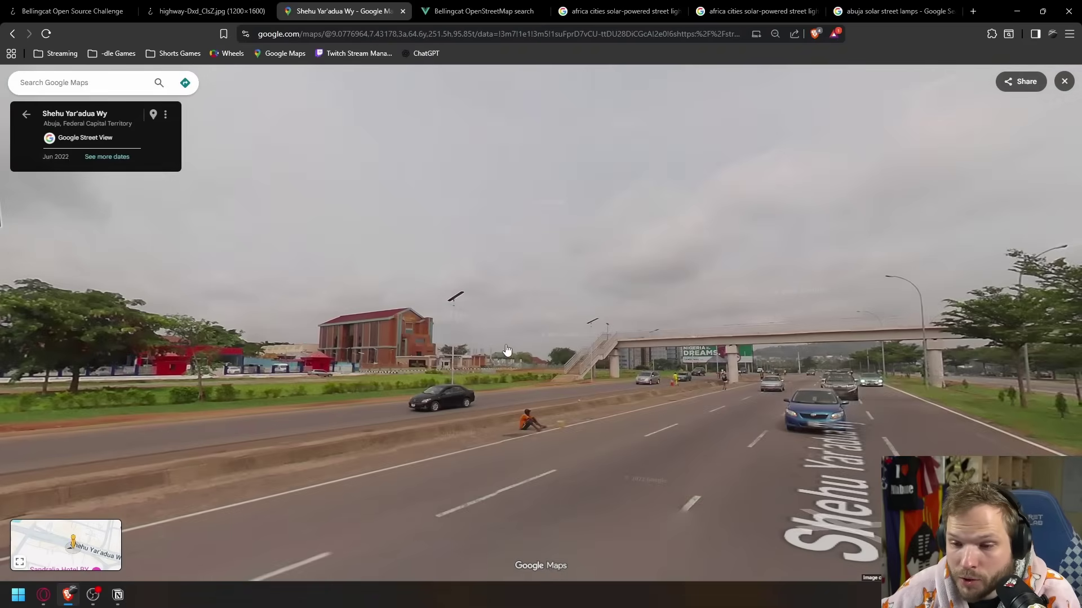
{"action": "left_click_drag", "start_coordinate": [509, 350], "coordinate": [595, 335]}
{"action": "left_click_drag", "start_coordinate": [511, 379], "coordinate": [495, 356]}
{"action": "left_click_drag", "start_coordinate": [345, 368], "coordinate": [215, 367]}
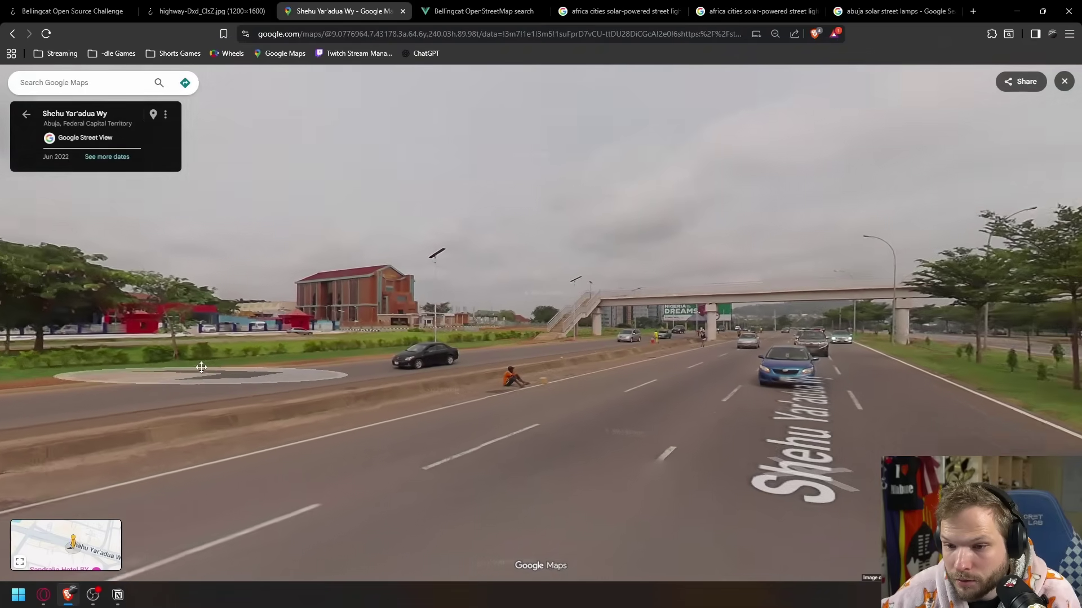
{"action": "left_click_drag", "start_coordinate": [614, 355], "coordinate": [394, 352]}
{"action": "scroll", "coordinate": [543, 285], "scroll_direction": "up", "scroll_amount": 5}
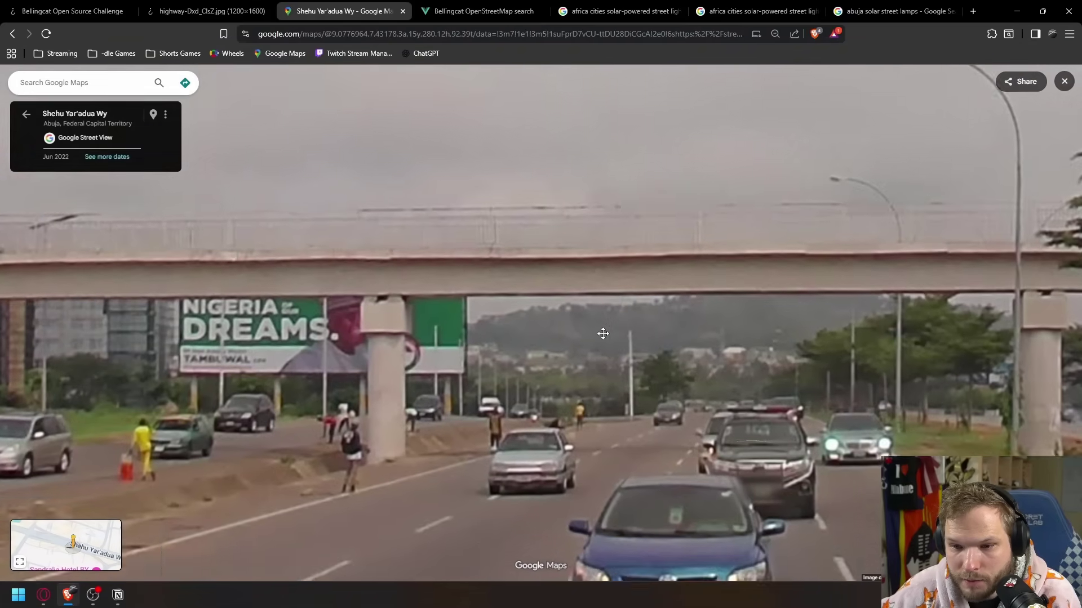
{"action": "left_click_drag", "start_coordinate": [603, 334], "coordinate": [564, 326]}
{"action": "left_click", "coordinate": [203, 12]}
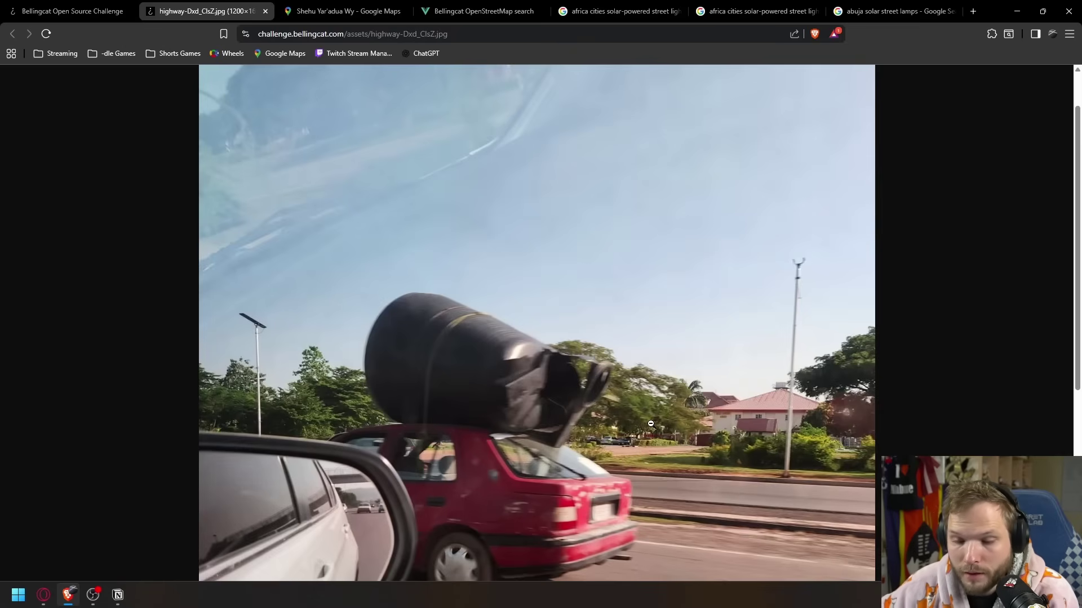
Step: Reread the Highway to the Unknown question asking for the person's name on the building
{"action": "left_click", "coordinate": [61, 11]}
{"action": "scroll", "coordinate": [525, 375], "scroll_direction": "down", "scroll_amount": 4}
{"action": "left_click_drag", "start_coordinate": [416, 458], "coordinate": [569, 460]}
{"action": "left_click", "coordinate": [600, 462]}
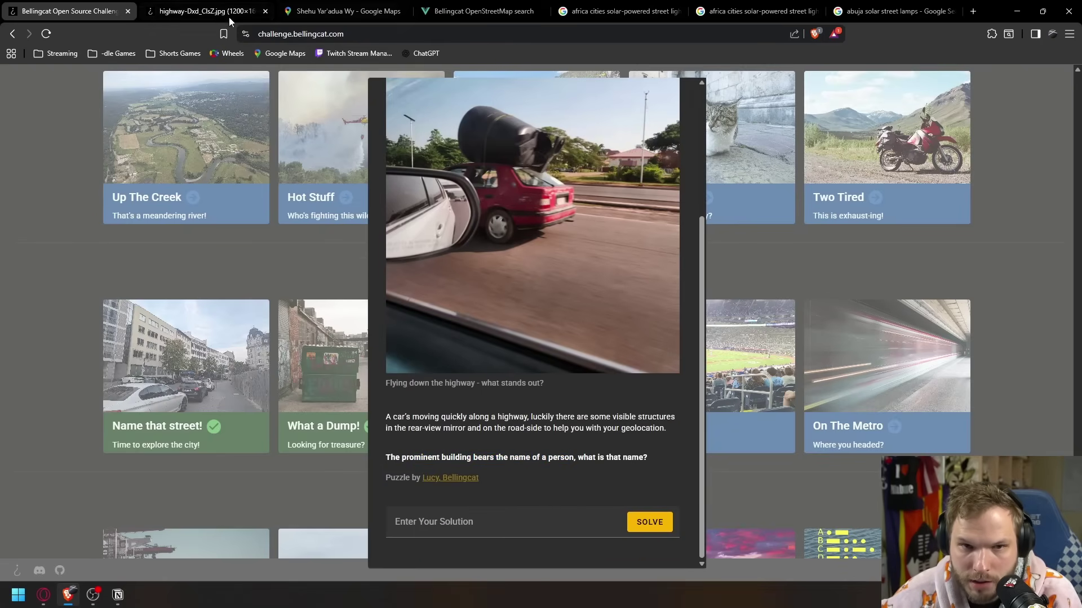
{"action": "left_click", "coordinate": [204, 14]}
Step: Step forward along the road, zoom in on the red-roofed house, then zoom out to the satellite map
{"action": "left_click", "coordinate": [338, 11]}
{"action": "left_click", "coordinate": [416, 386]}
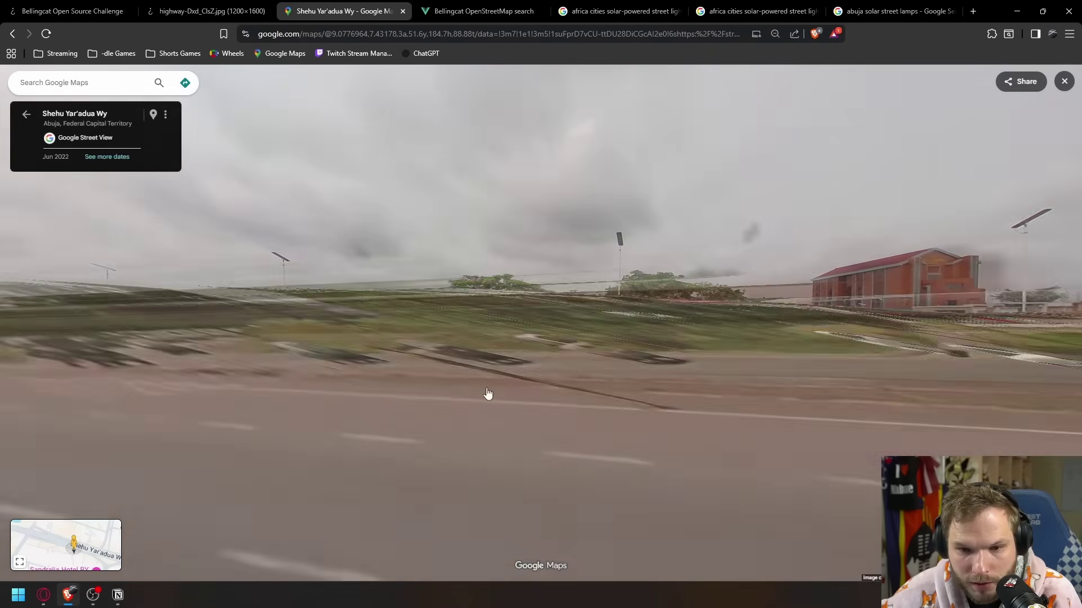
{"action": "left_click", "coordinate": [501, 404]}
{"action": "left_click_drag", "start_coordinate": [501, 404], "coordinate": [632, 416]}
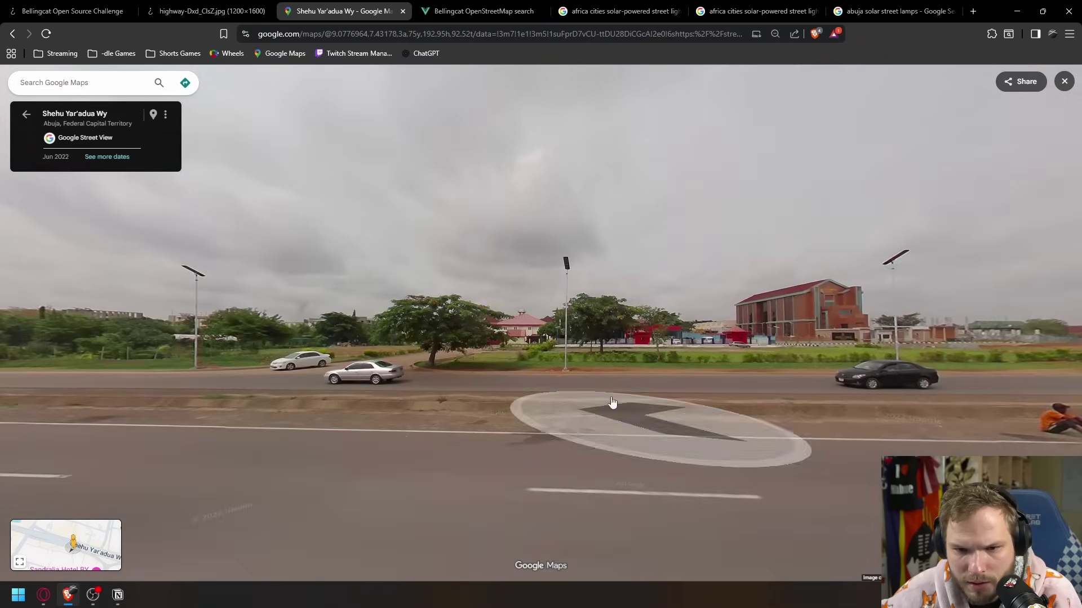
{"action": "scroll", "coordinate": [503, 338], "scroll_direction": "up", "scroll_amount": 5}
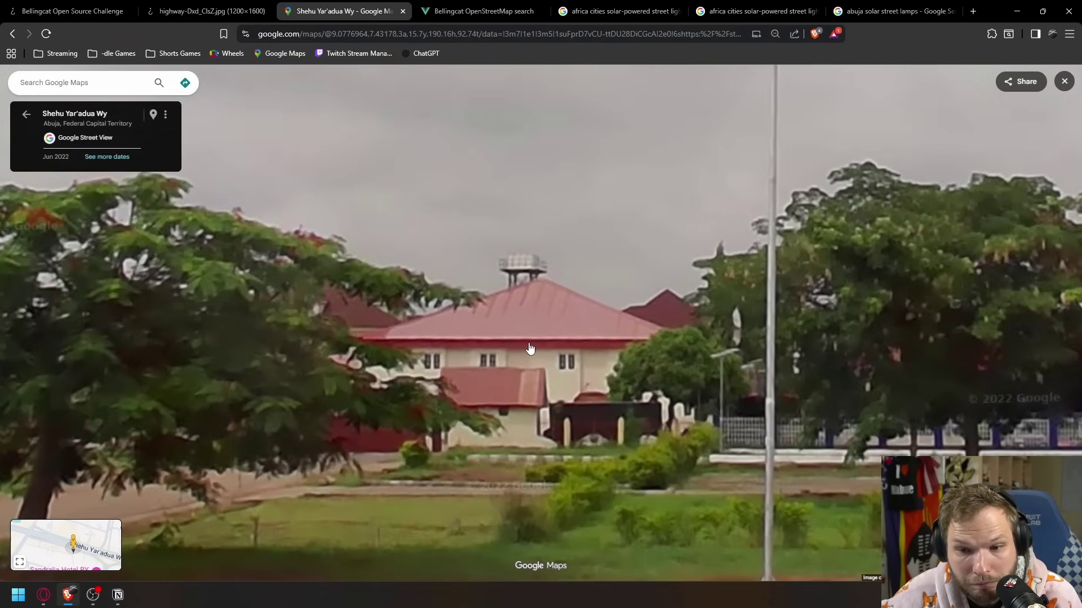
{"action": "scroll", "coordinate": [535, 374], "scroll_direction": "down", "scroll_amount": 5}
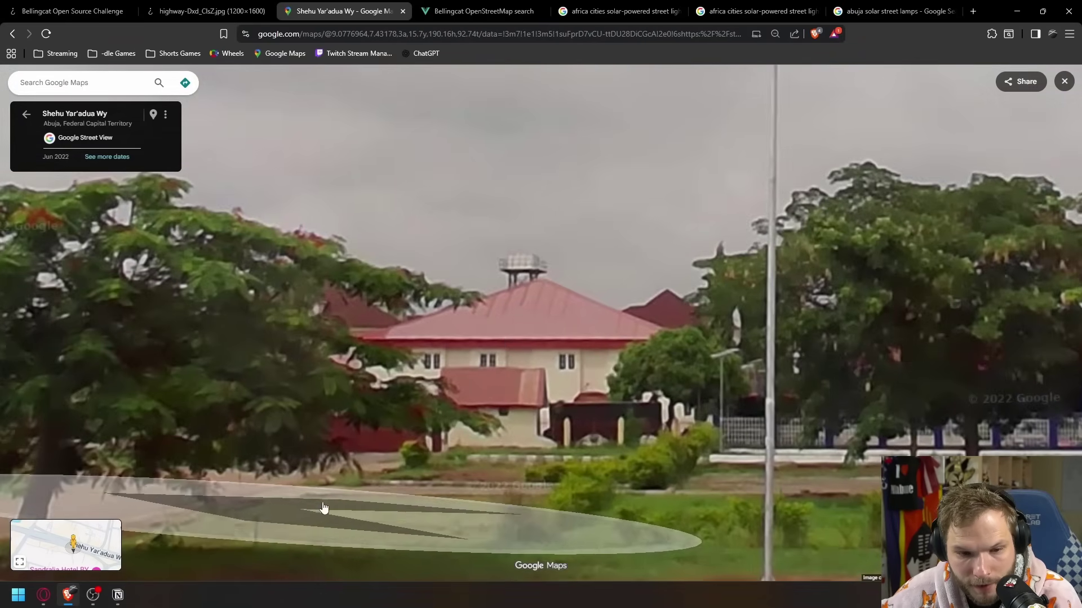
{"action": "scroll", "coordinate": [361, 473], "scroll_direction": "down", "scroll_amount": 2}
{"action": "left_click_drag", "start_coordinate": [563, 368], "coordinate": [515, 294]}
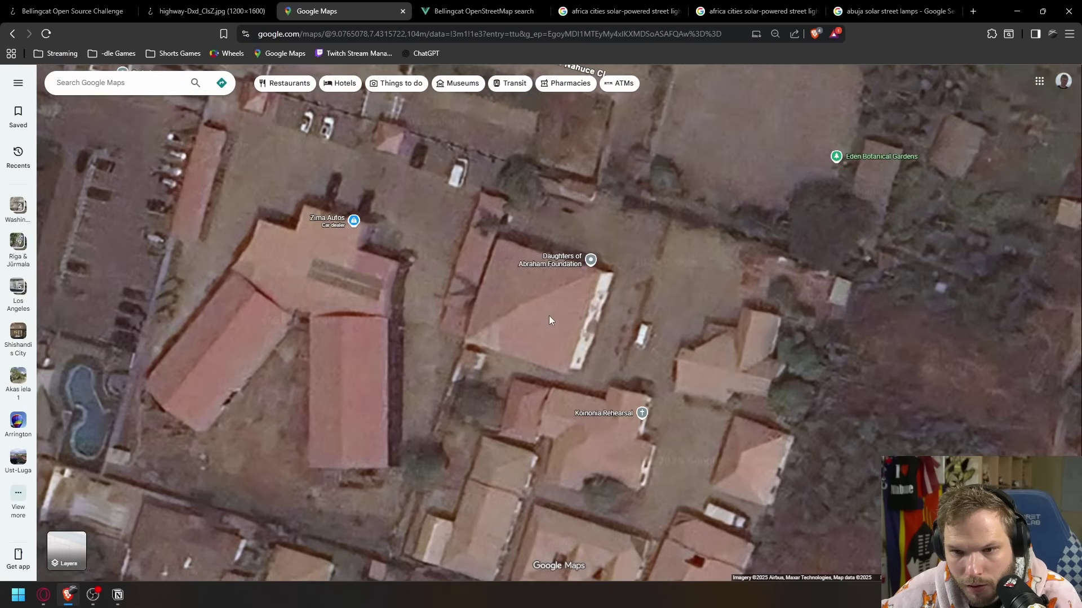
Step: Switch the map to Globe view with Satellite imagery
{"action": "left_click_drag", "start_coordinate": [549, 320], "coordinate": [541, 349]}
{"action": "scroll", "coordinate": [542, 344], "scroll_direction": "down", "scroll_amount": 2}
{"action": "scroll", "coordinate": [543, 343], "scroll_direction": "down", "scroll_amount": 2}
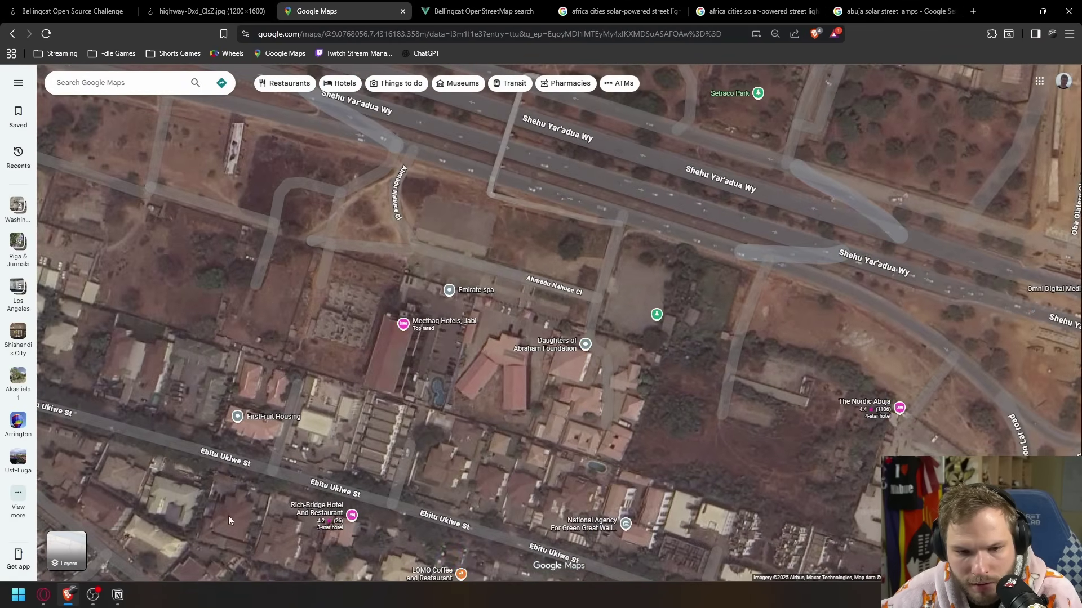
{"action": "left_click", "coordinate": [66, 551]}
{"action": "left_click", "coordinate": [233, 550]}
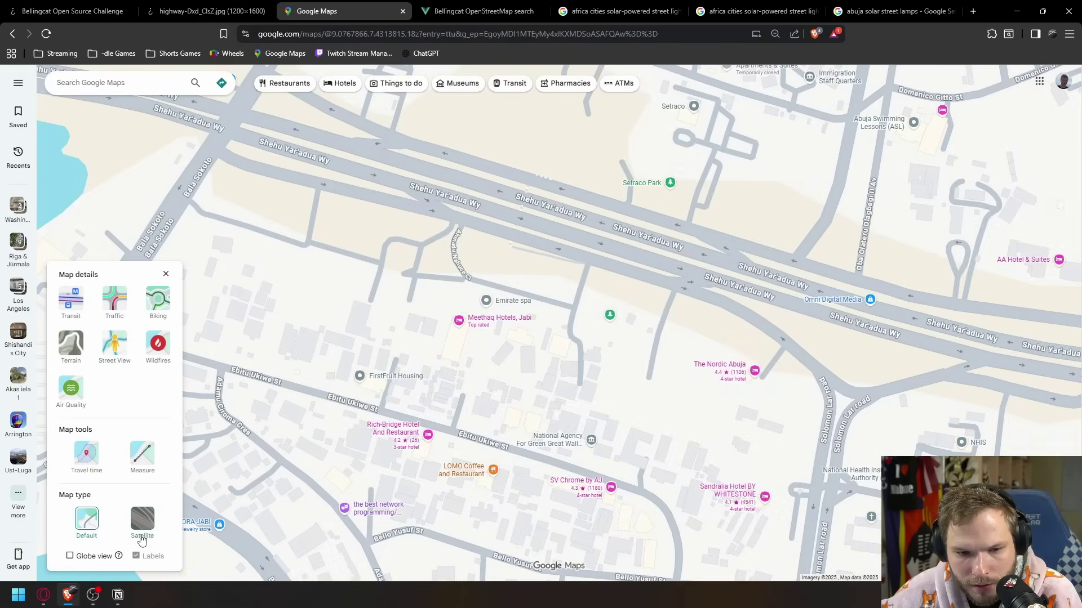
{"action": "left_click", "coordinate": [70, 556]}
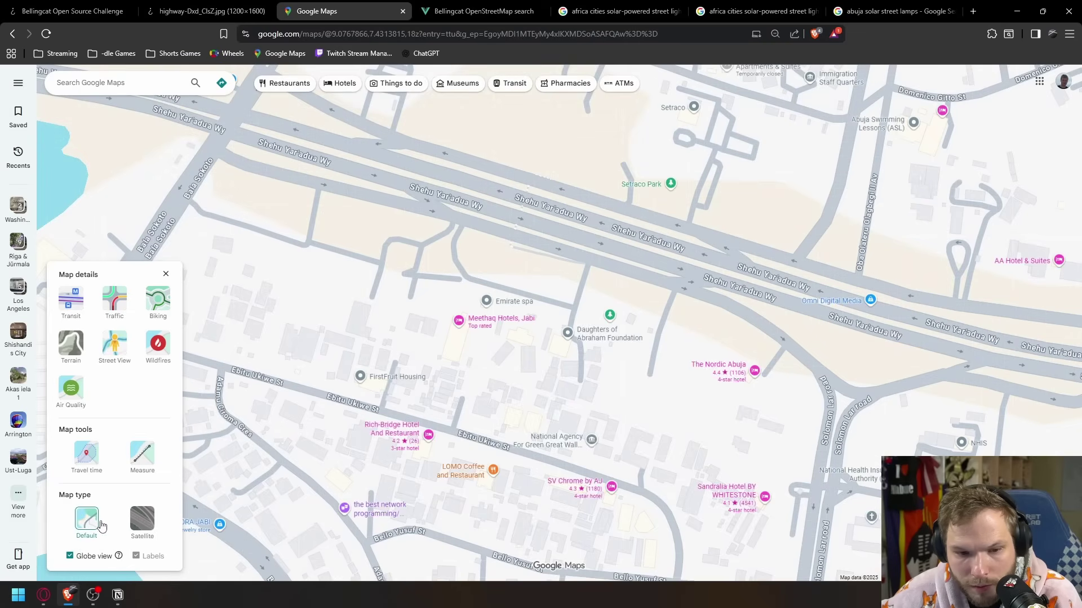
{"action": "left_click", "coordinate": [143, 520]}
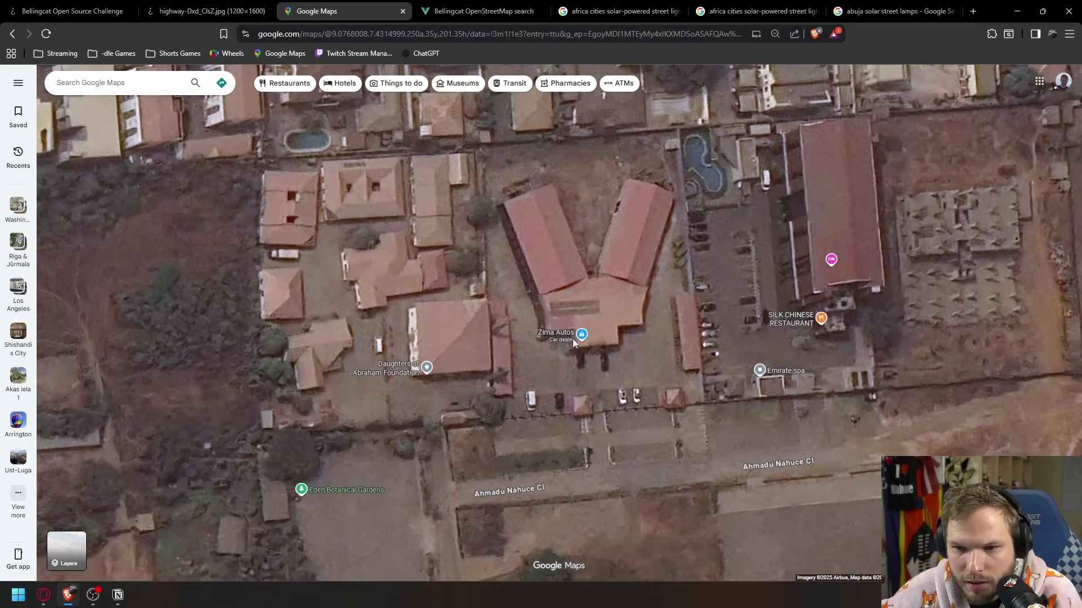
Step: Drop into Street View on Shehu Yar'adua Wy and move forward along the road
{"action": "left_click_drag", "start_coordinate": [464, 319], "coordinate": [504, 230]}
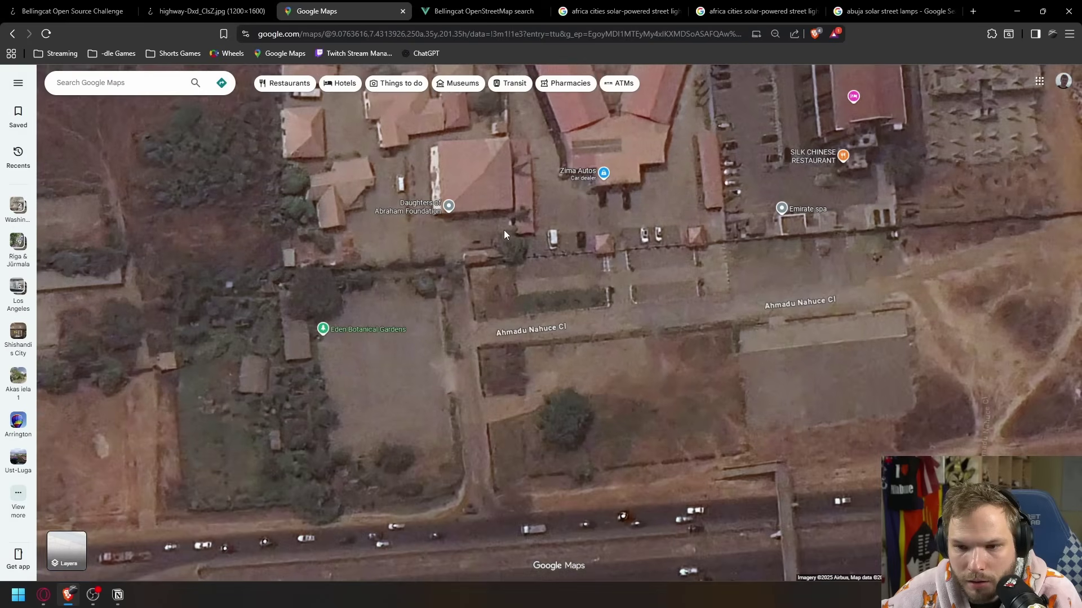
{"action": "left_click", "coordinate": [503, 230]}
{"action": "left_click", "coordinate": [510, 317]}
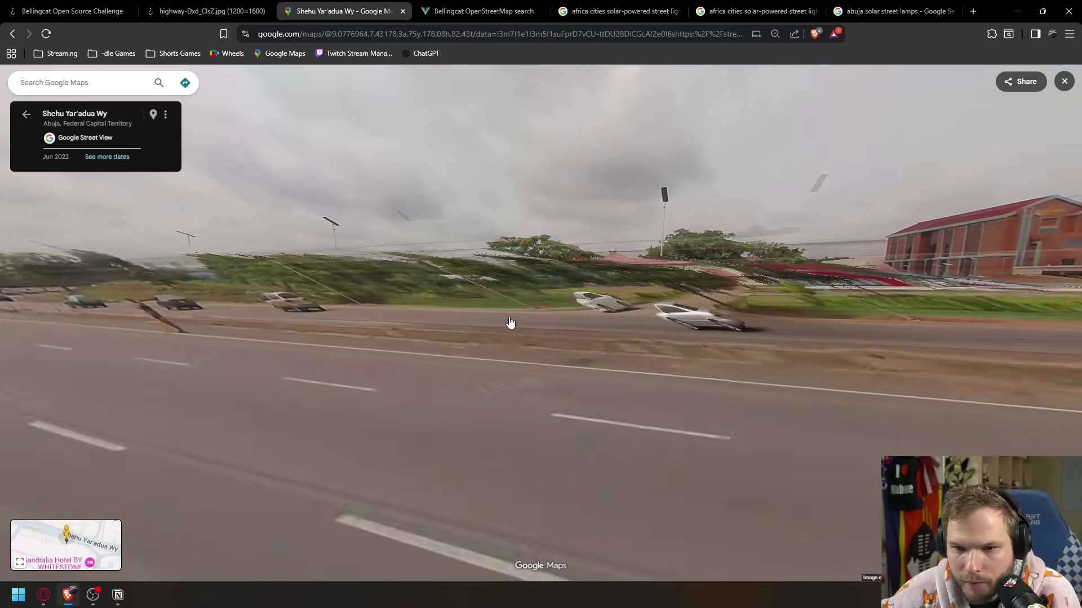
{"action": "left_click", "coordinate": [618, 322]}
{"action": "scroll", "coordinate": [620, 282], "scroll_direction": "up", "scroll_amount": 5}
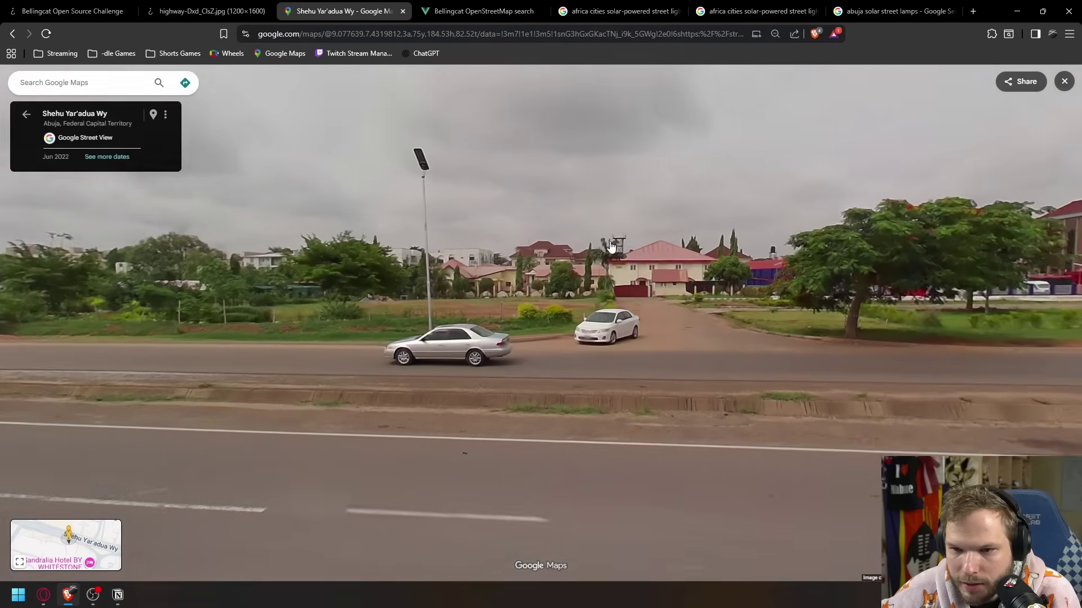
Step: Return to the satellite map and open the Daughters of Abraham Foundation details
{"action": "key", "text": "Escape"}
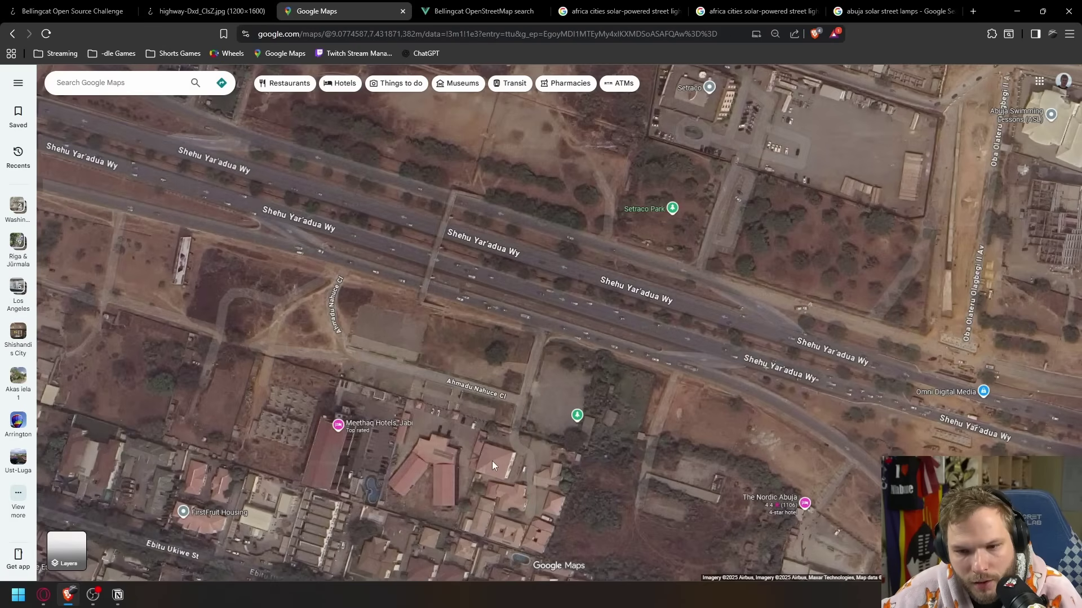
{"action": "left_click_drag", "start_coordinate": [492, 471], "coordinate": [526, 361]}
{"action": "scroll", "coordinate": [526, 362], "scroll_direction": "up", "scroll_amount": 3}
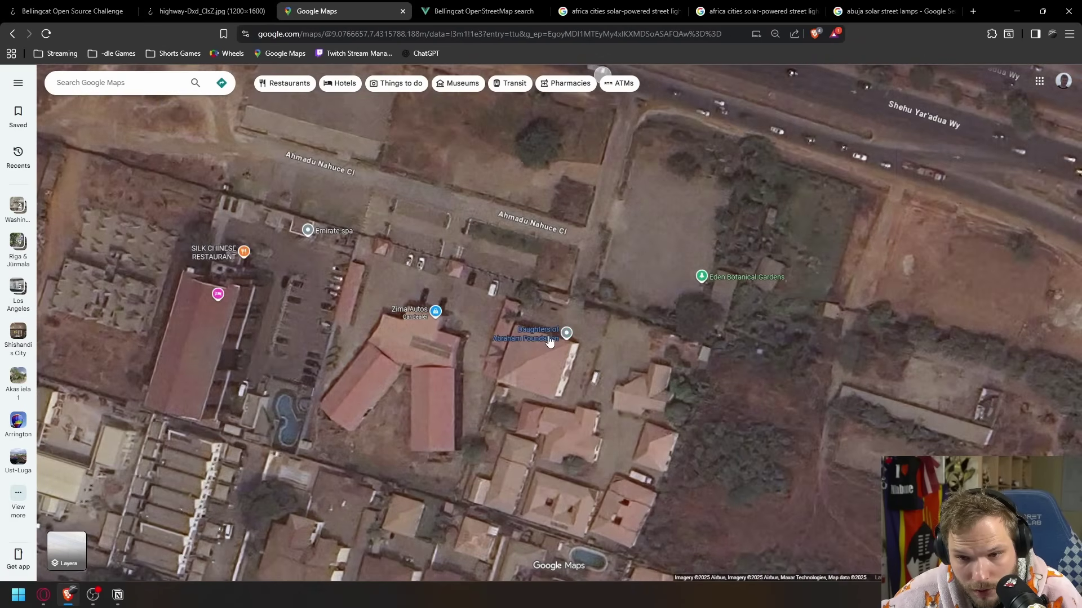
{"action": "left_click", "coordinate": [564, 328]}
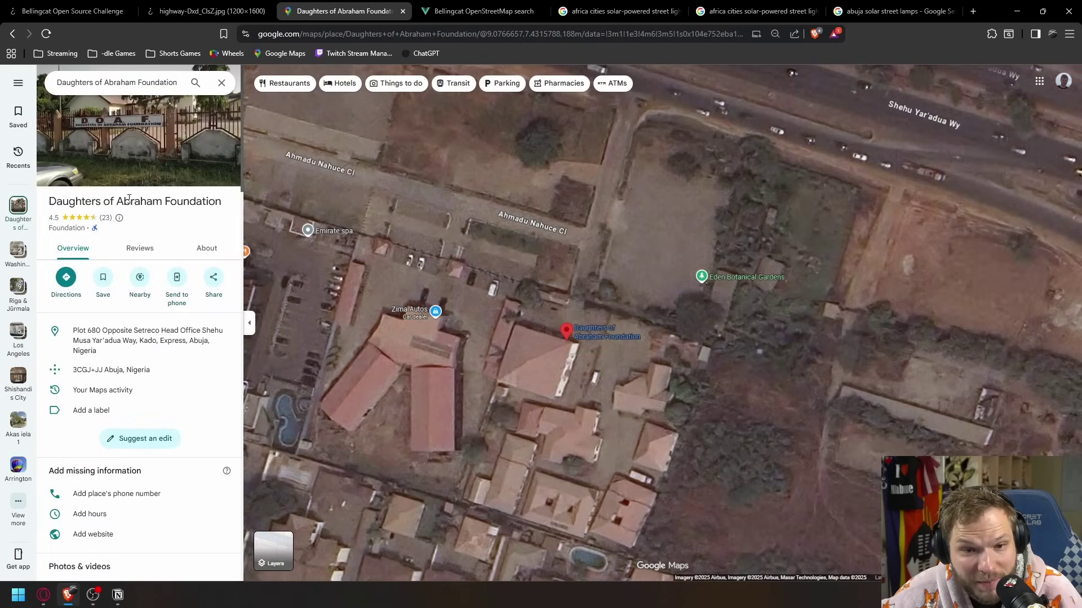
Step: Select 'Abraham' in the place name and check the OpenStreetMap results and Street View tabs
{"action": "double_click", "coordinate": [129, 200]}
{"action": "left_click", "coordinate": [635, 532]}
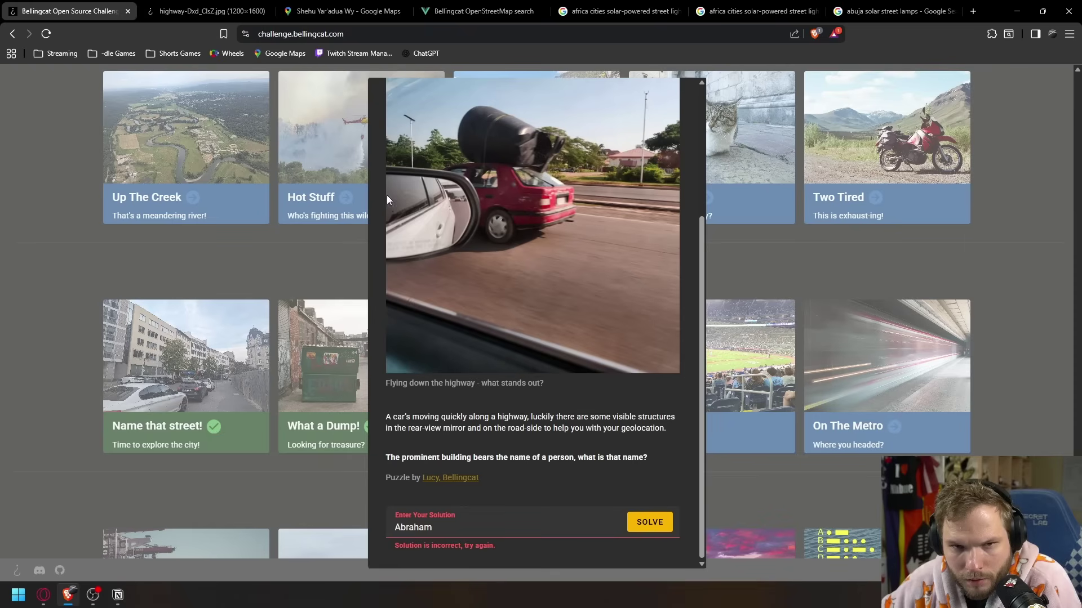
{"action": "left_click", "coordinate": [454, 15]}
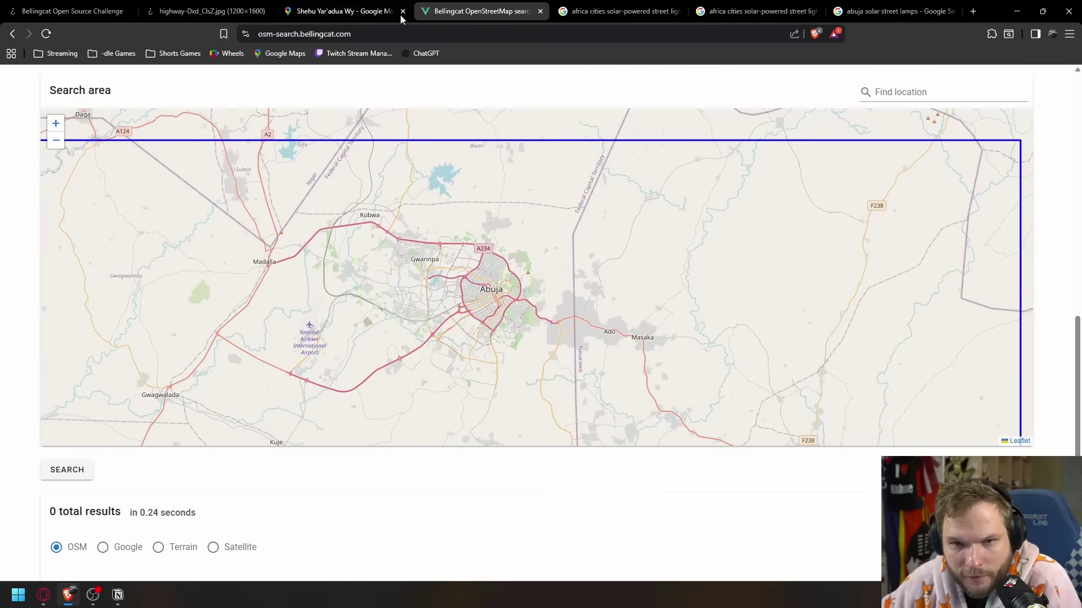
{"action": "left_click", "coordinate": [334, 15]}
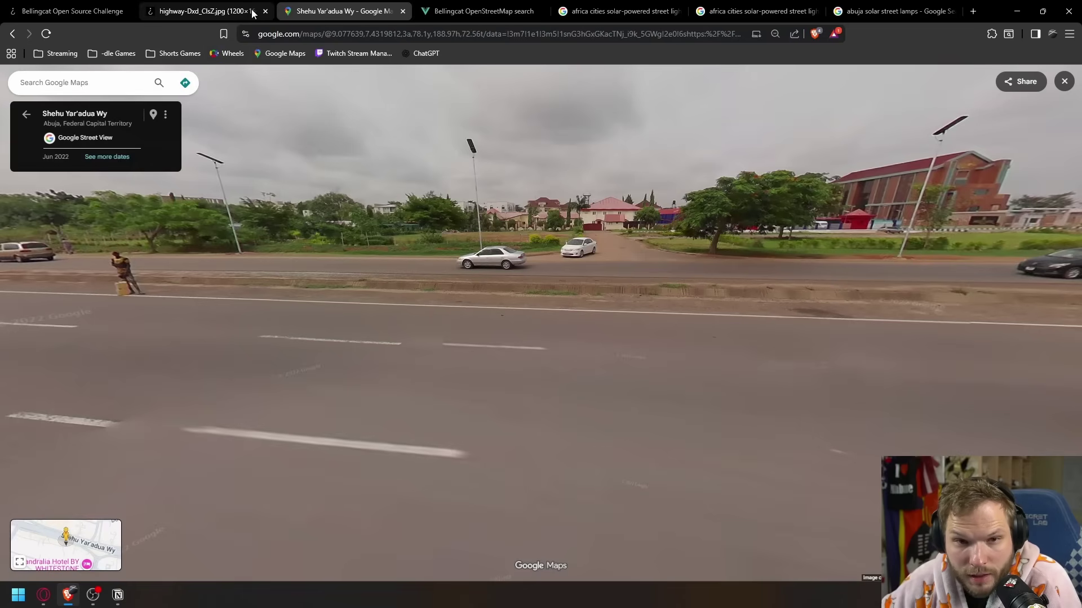
Step: Open the Daughters of Abraham Foundation place details and web-search its full name in a new tab
{"action": "left_click", "coordinate": [26, 116]}
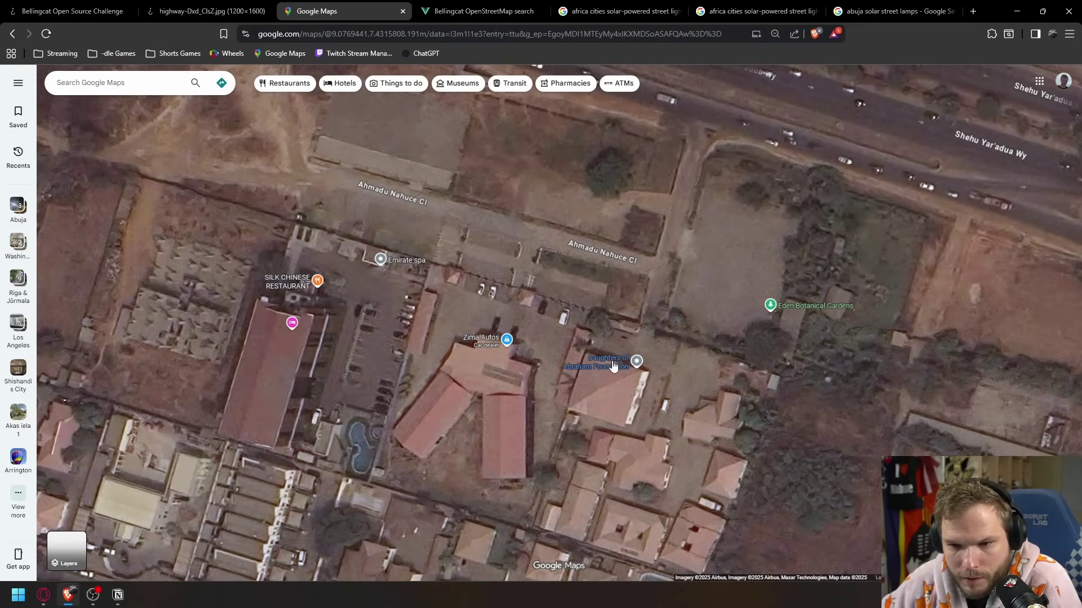
{"action": "left_click", "coordinate": [622, 363]}
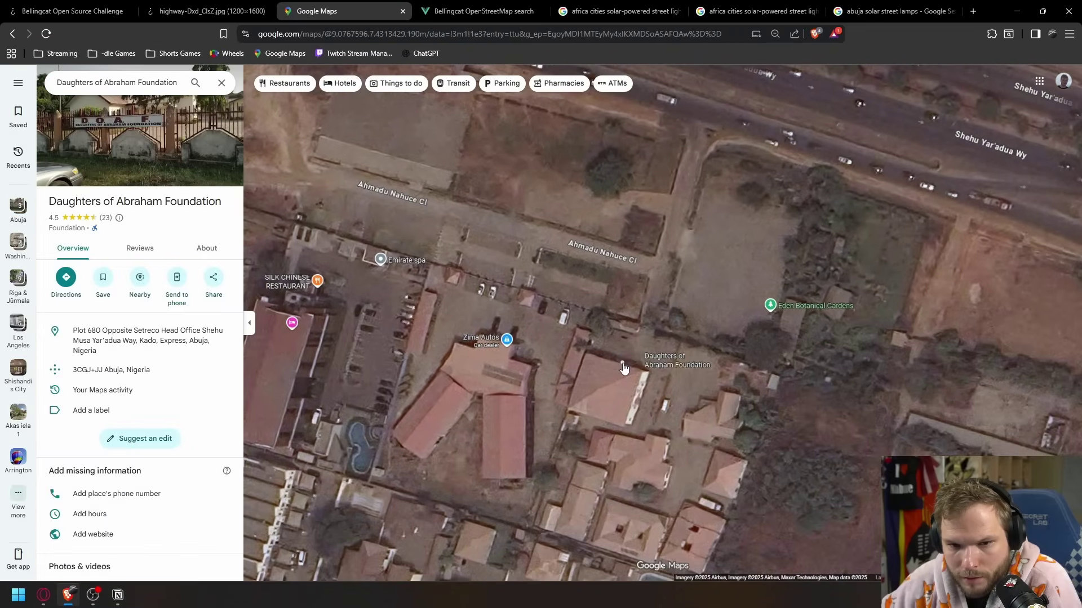
{"action": "triple_click", "coordinate": [141, 201]}
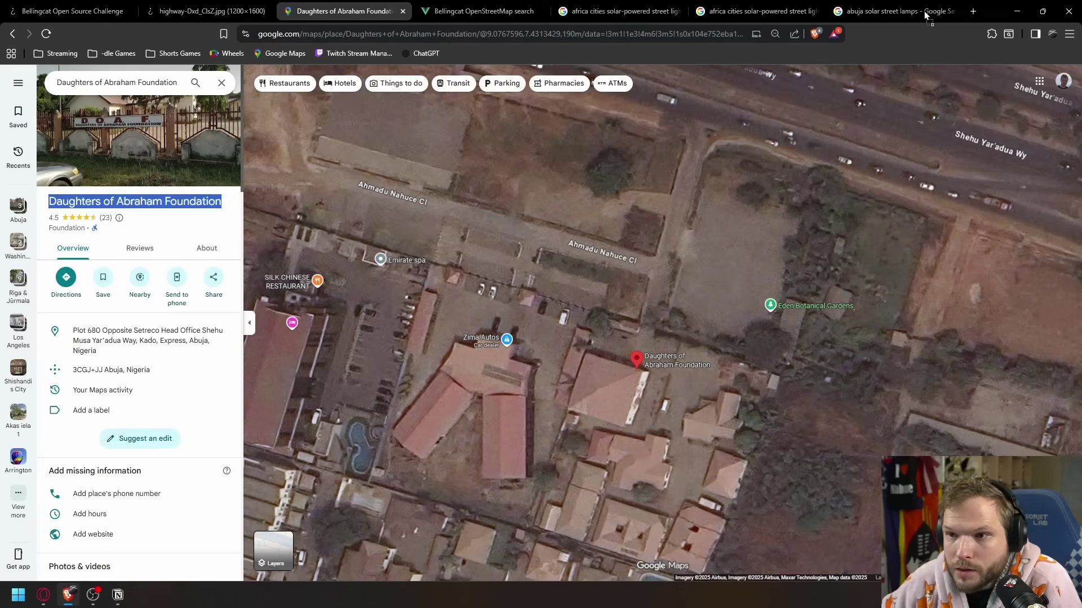
{"action": "left_click_drag", "start_coordinate": [967, 18], "coordinate": [968, 16]}
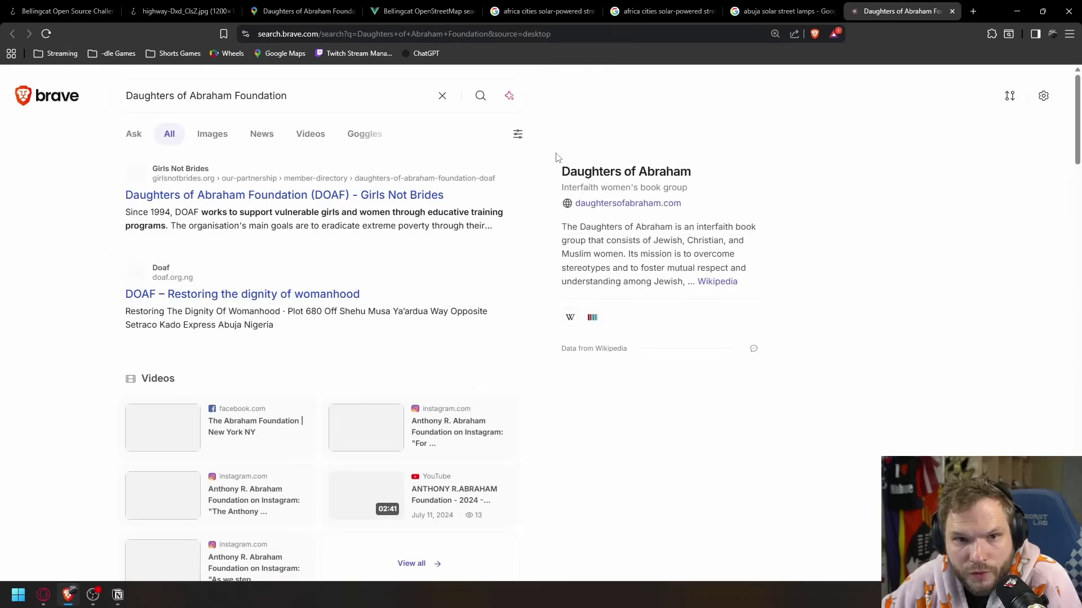
Step: Read the Girls Not Brides profile and Our team page for DOAF, then return to the Maps listing
{"action": "left_click", "coordinate": [235, 195]}
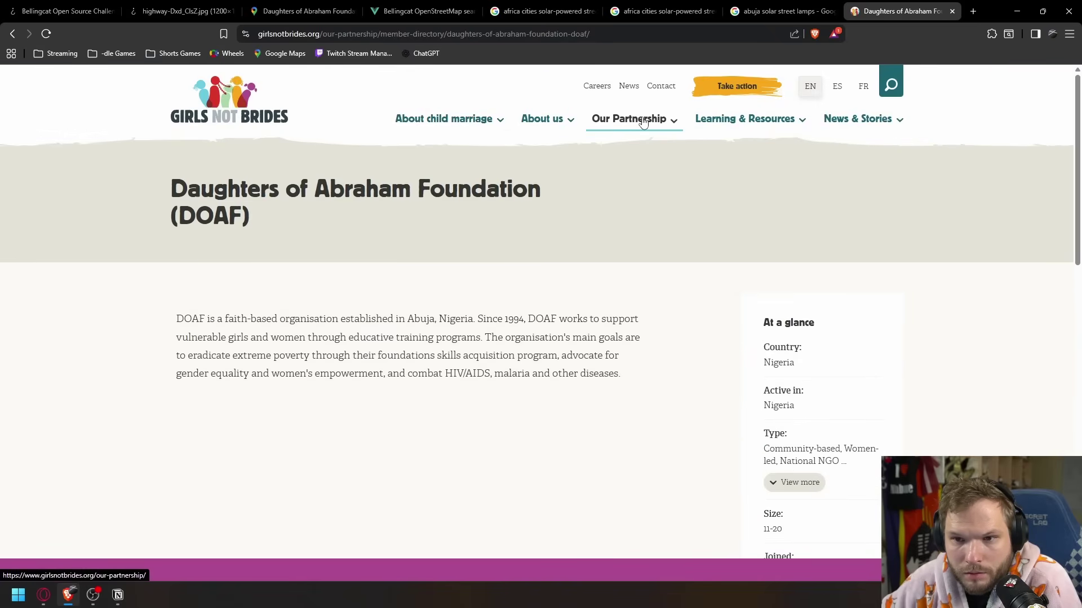
{"action": "mouse_move", "coordinate": [568, 121]}
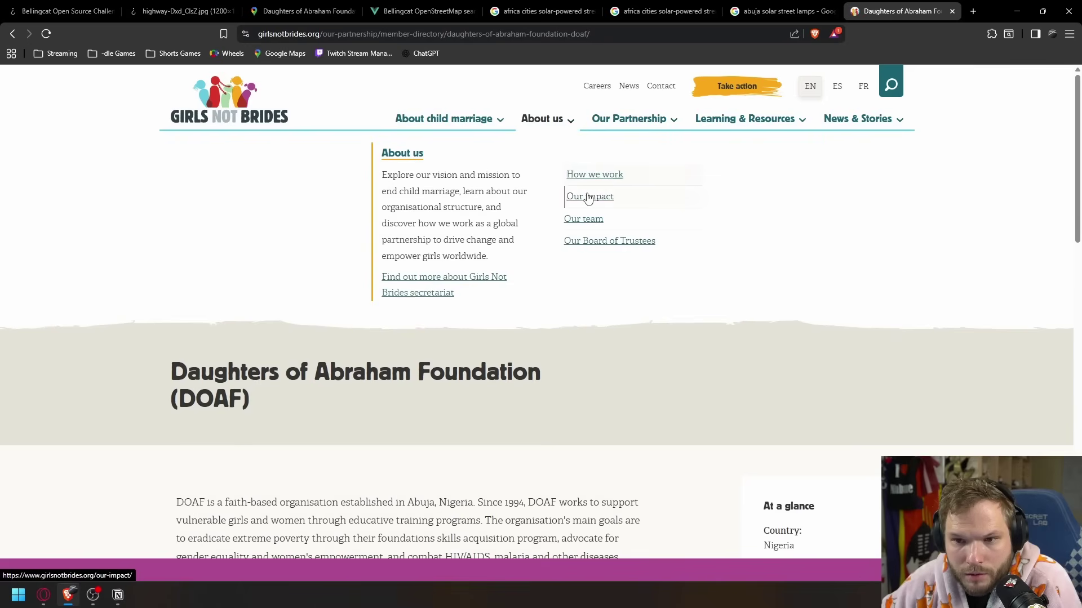
{"action": "left_click", "coordinate": [583, 218]}
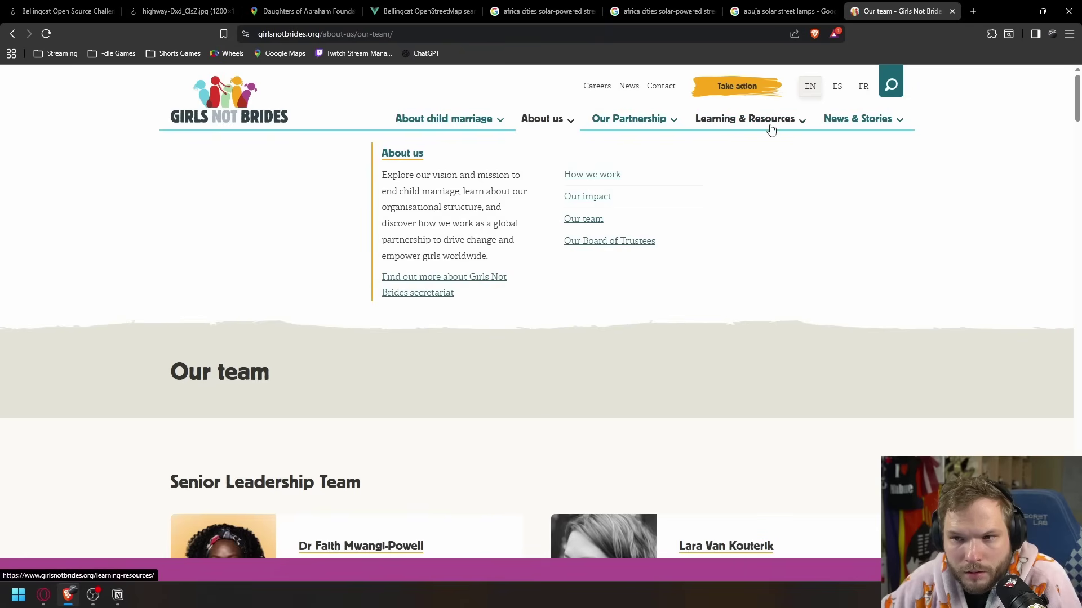
{"action": "middle_click", "coordinate": [874, 13]}
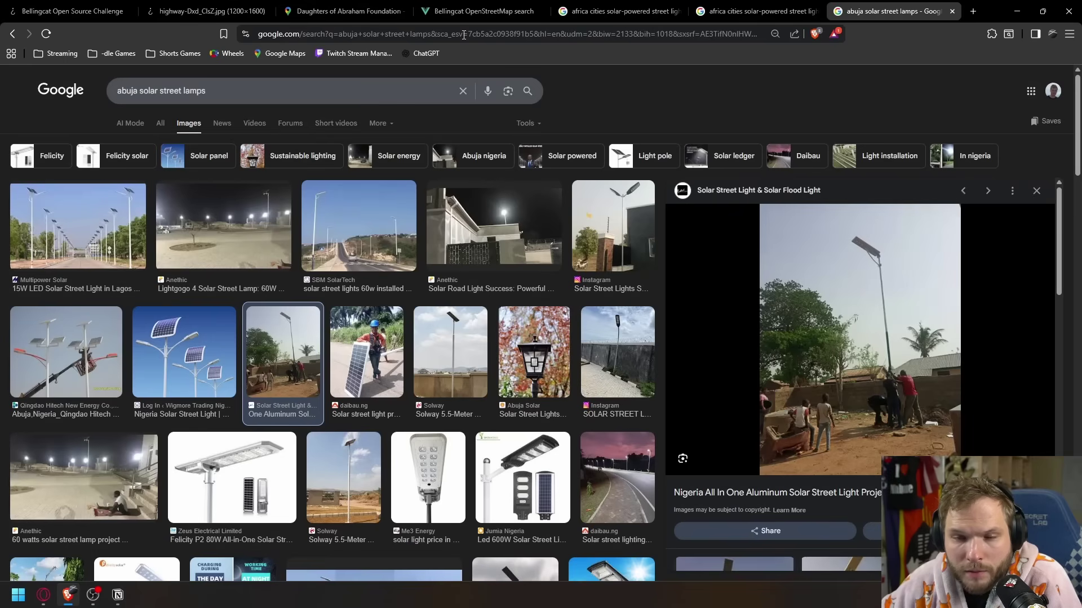
{"action": "left_click", "coordinate": [347, 12]}
{"action": "scroll", "coordinate": [169, 329], "scroll_direction": "down", "scroll_amount": 5}
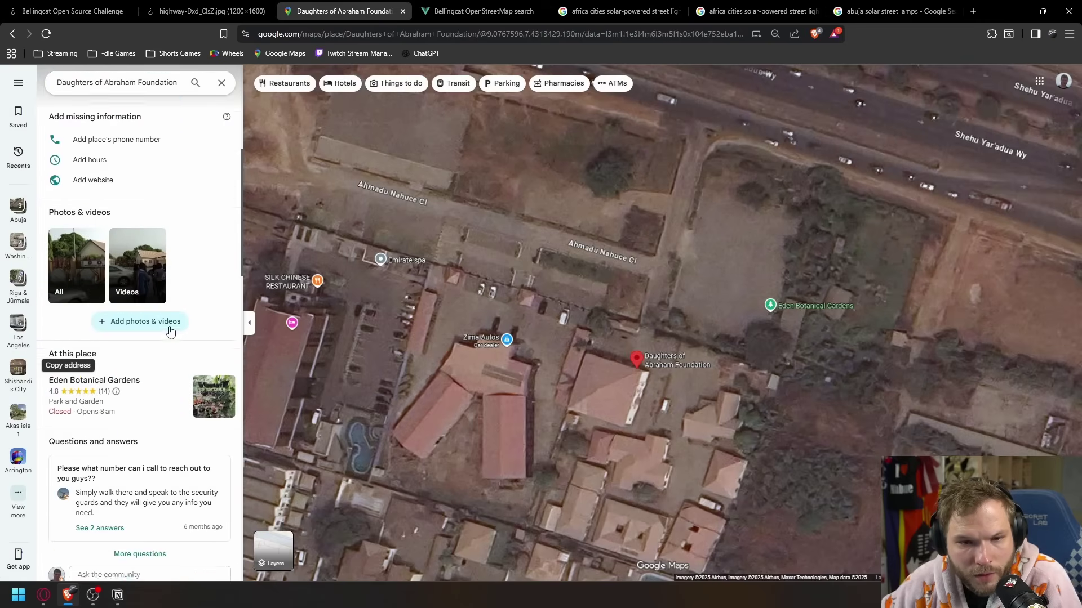
Step: View the foundation's photo showing the Julie Useni Hall sign, then return to the highway photo
{"action": "left_click", "coordinate": [76, 325]}
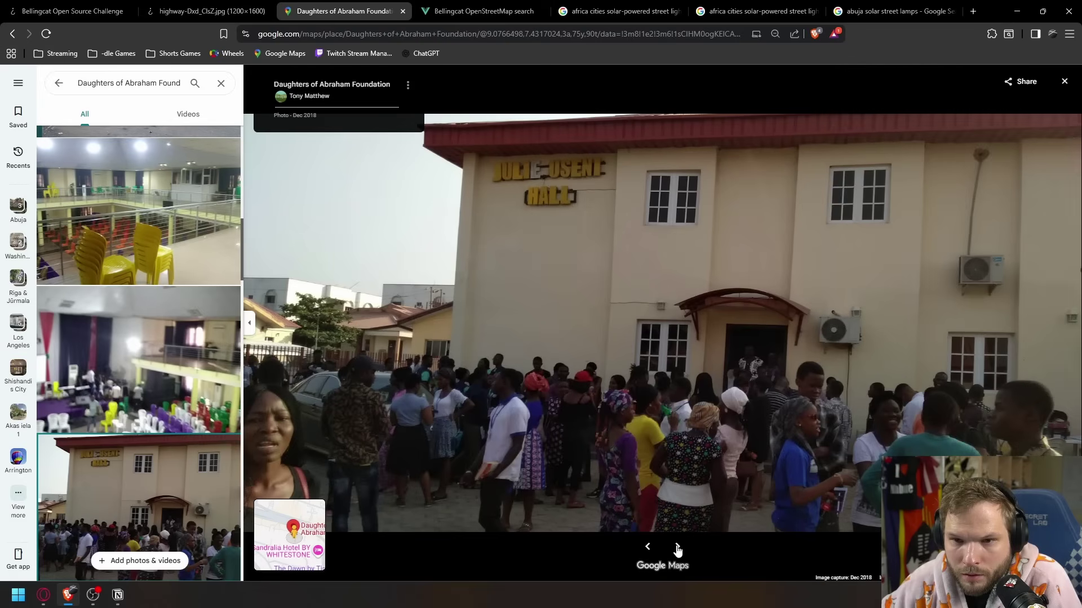
{"action": "left_click", "coordinate": [677, 547]}
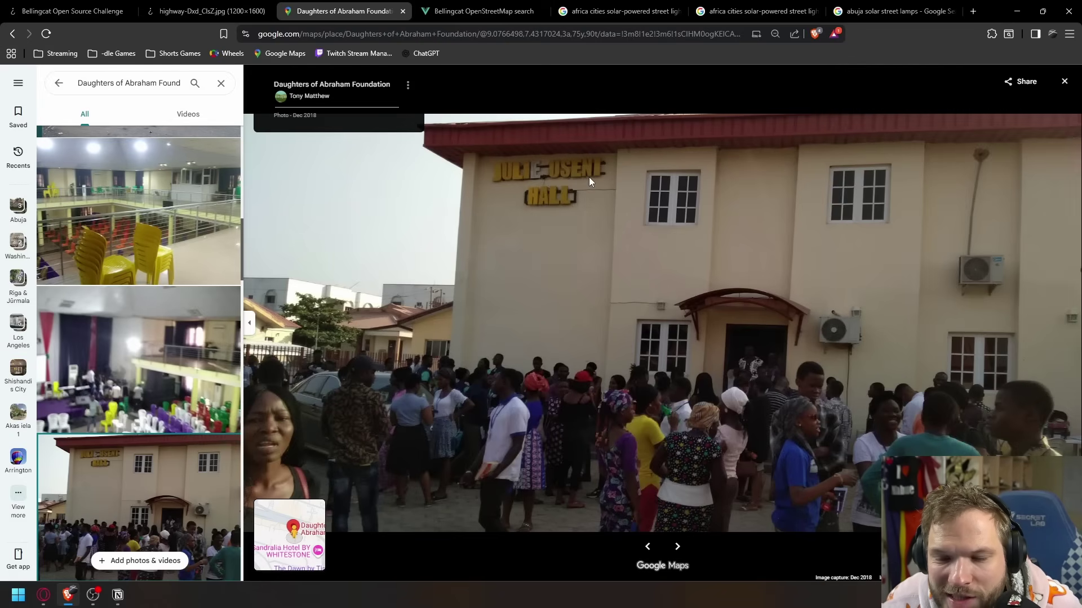
{"action": "key", "text": "ctrl+shift+Tab"}
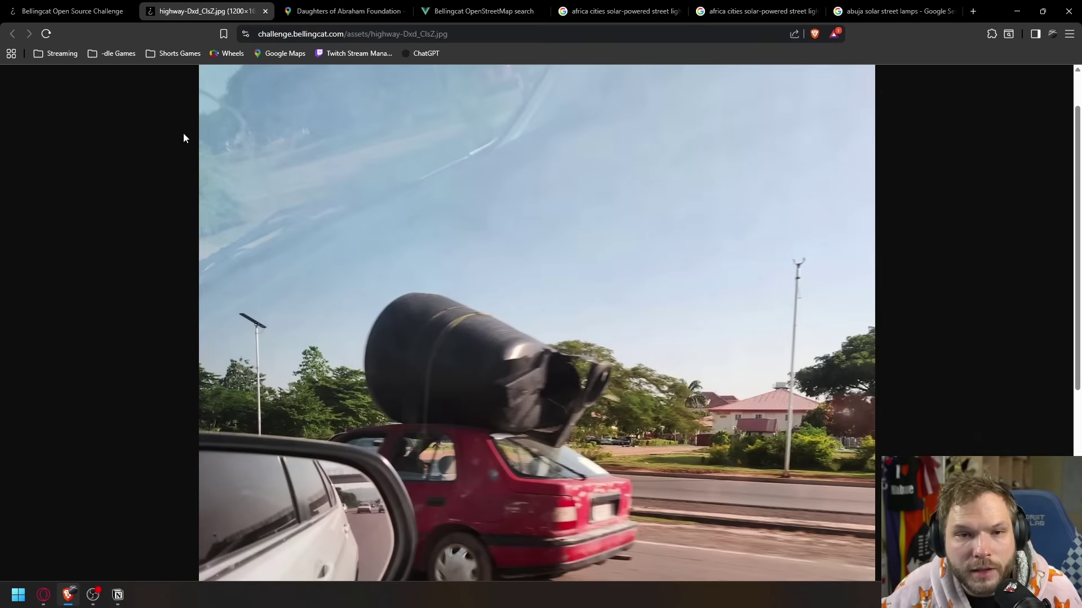
Step: Submit 'Julie Useni' as the Highway to the Unknown answer, then show the Abuja solar street lamps images
{"action": "key", "text": "ctrl+shift+Tab"}
{"action": "key", "text": "ctrl+a"}
{"action": "type", "text": "Julie Useni"}
{"action": "key", "text": "Return"}
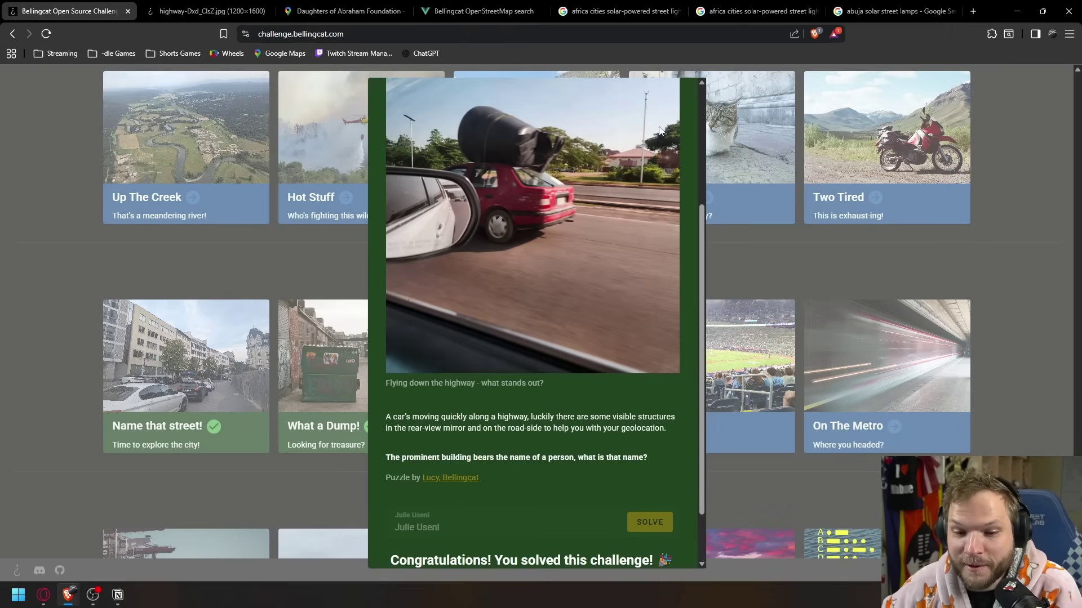
{"action": "left_click", "coordinate": [871, 12]}
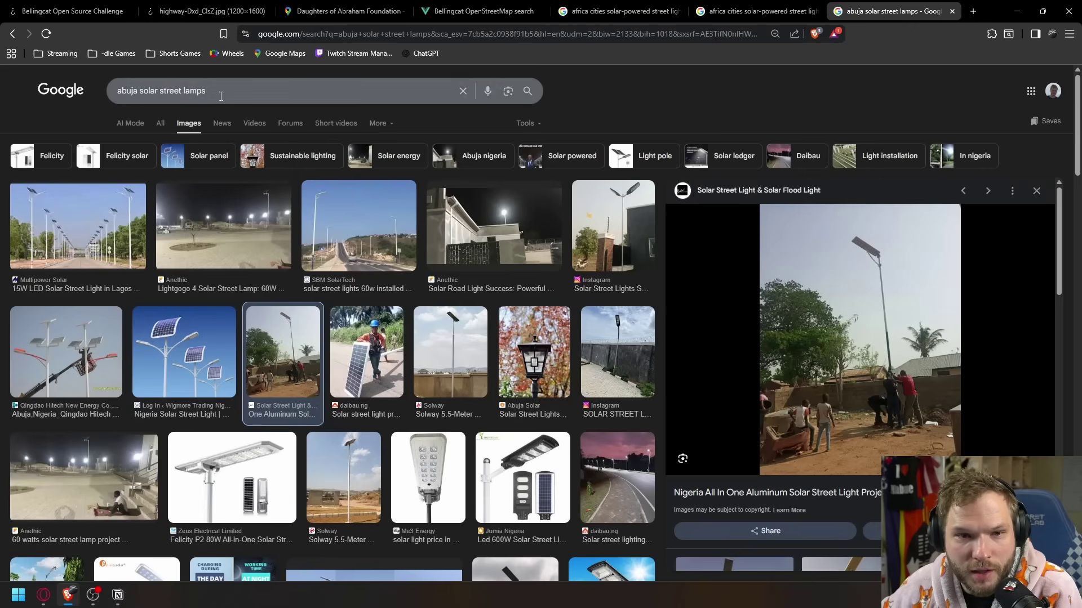
Step: Search Google for 'julie useni' and review results linking the hall to the foundation
{"action": "left_click", "coordinate": [81, 101]}
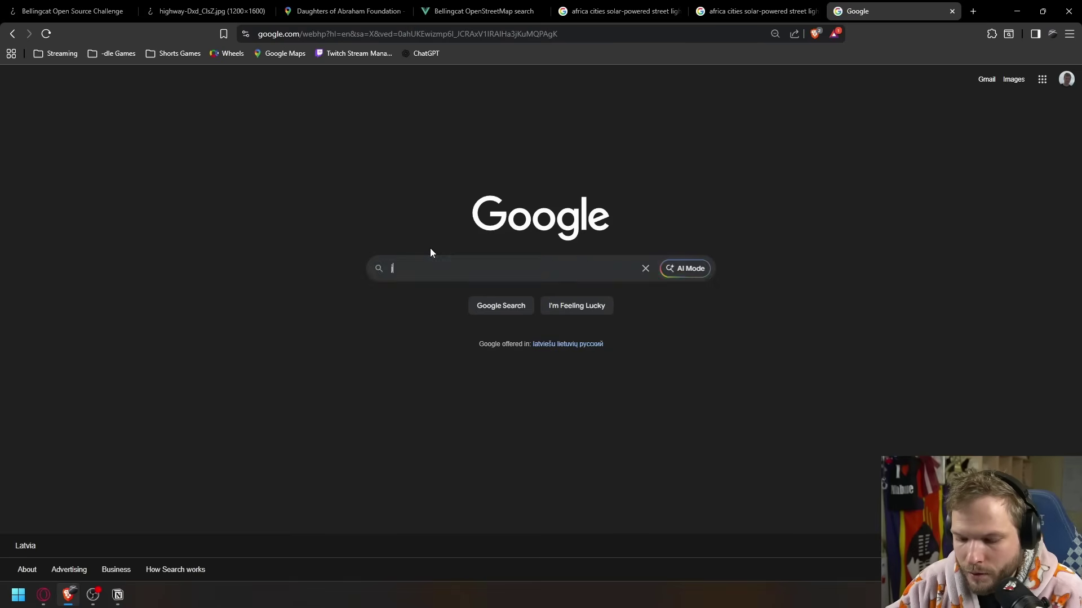
{"action": "type", "text": "julie useni"}
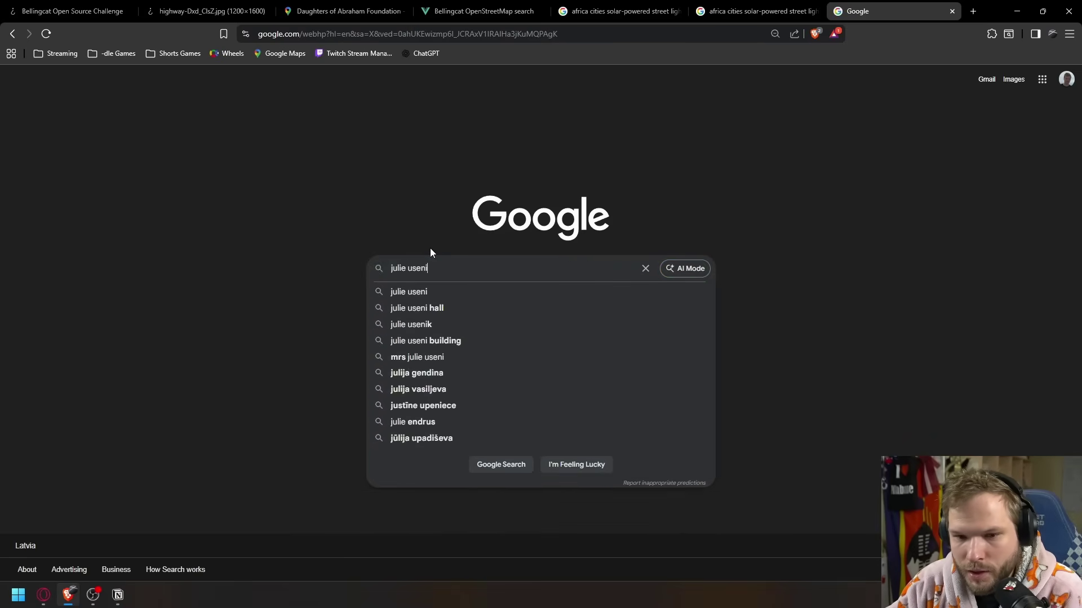
{"action": "key", "text": "Return"}
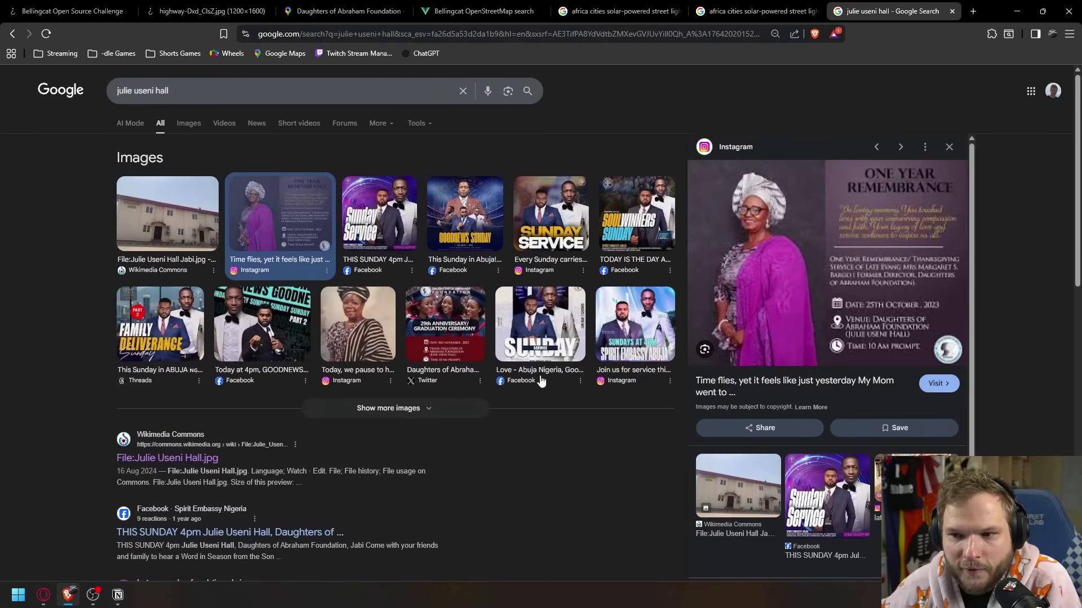
{"action": "scroll", "coordinate": [340, 459], "scroll_direction": "down", "scroll_amount": 3}
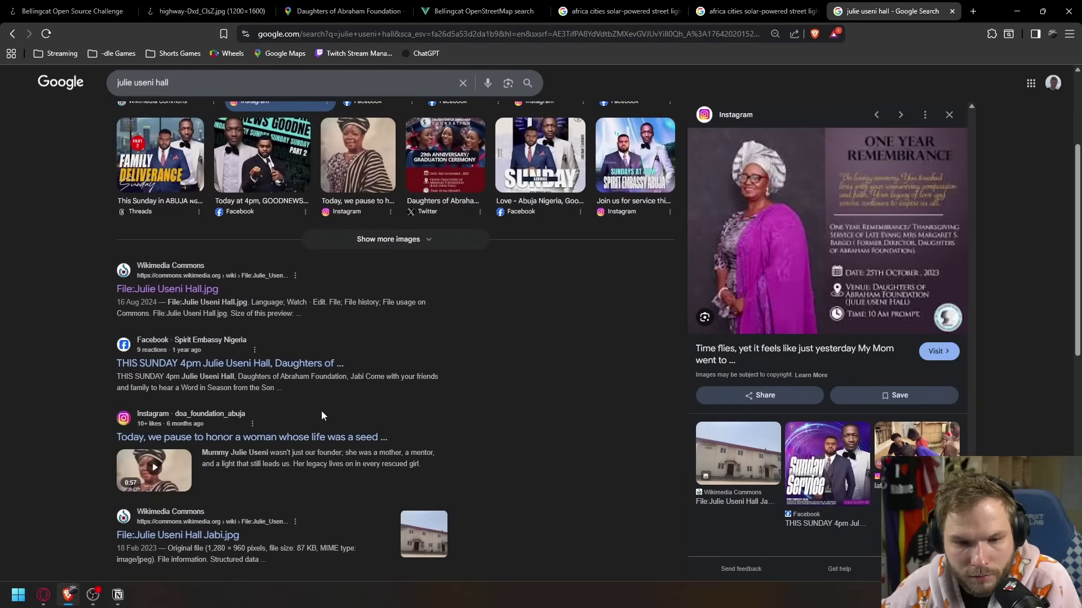
{"action": "scroll", "coordinate": [323, 402], "scroll_direction": "up", "scroll_amount": 3}
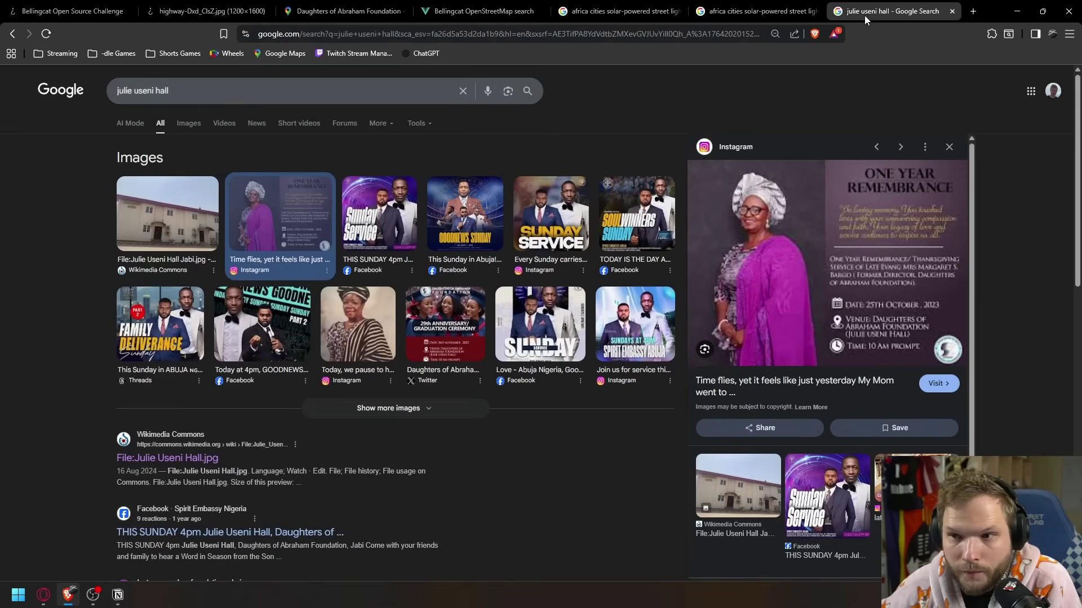
Step: Close the search results, africa cities, foundation Maps and highway photo tabs
{"action": "key", "text": "ctrl+w"}
{"action": "key", "text": "ctrl+w"}
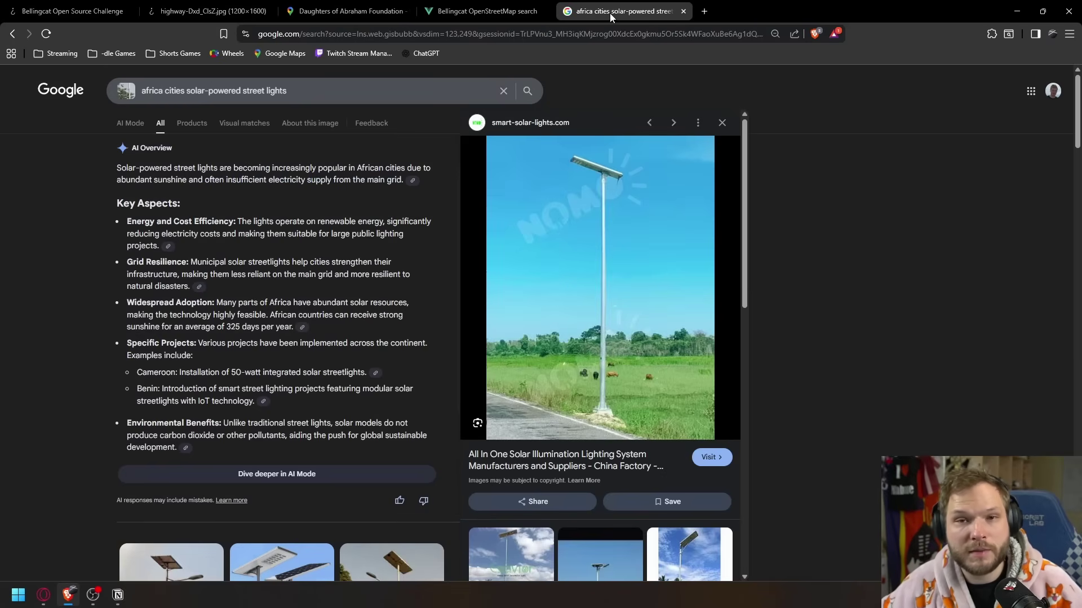
{"action": "key", "text": "ctrl+w"}
{"action": "key", "text": "ctrl+w"}
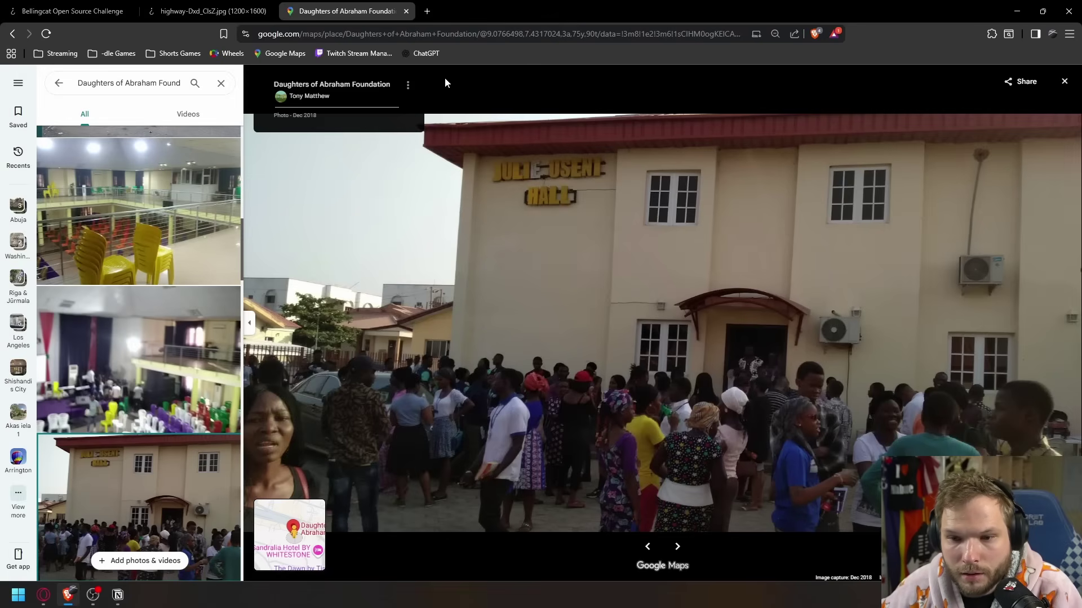
{"action": "key", "text": "ctrl+w"}
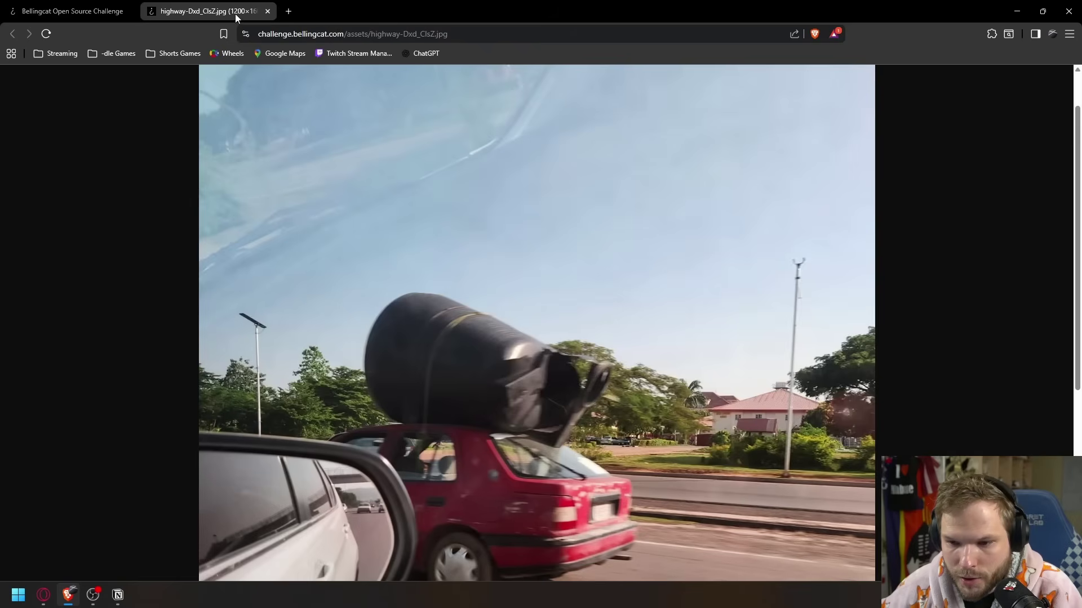
{"action": "key", "text": "ctrl+w"}
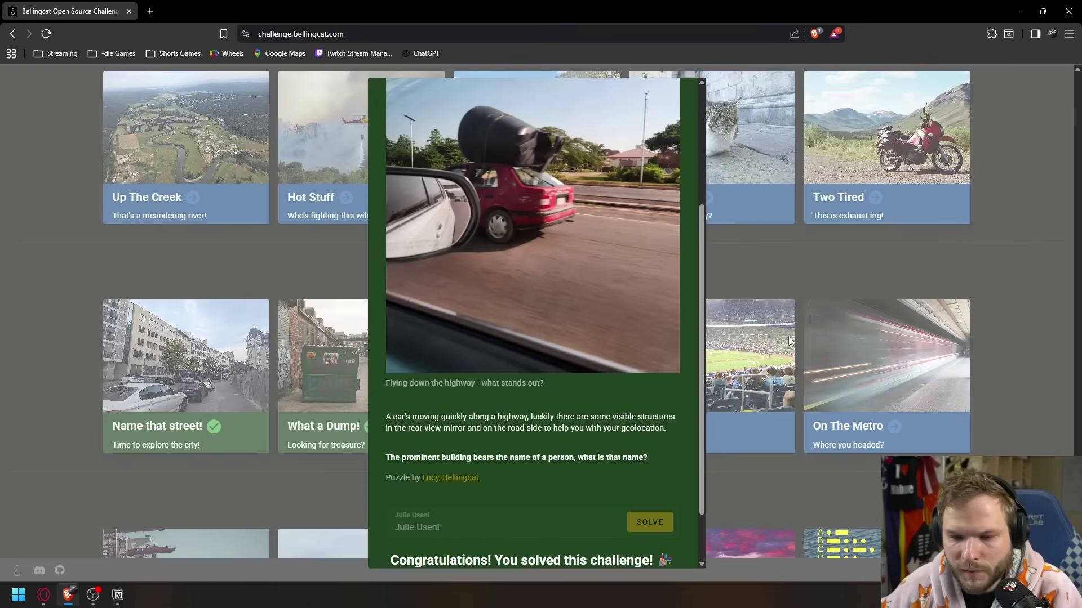
Step: Open the Foul Play challenge and play its baseball video muted
{"action": "left_click", "coordinate": [789, 341]}
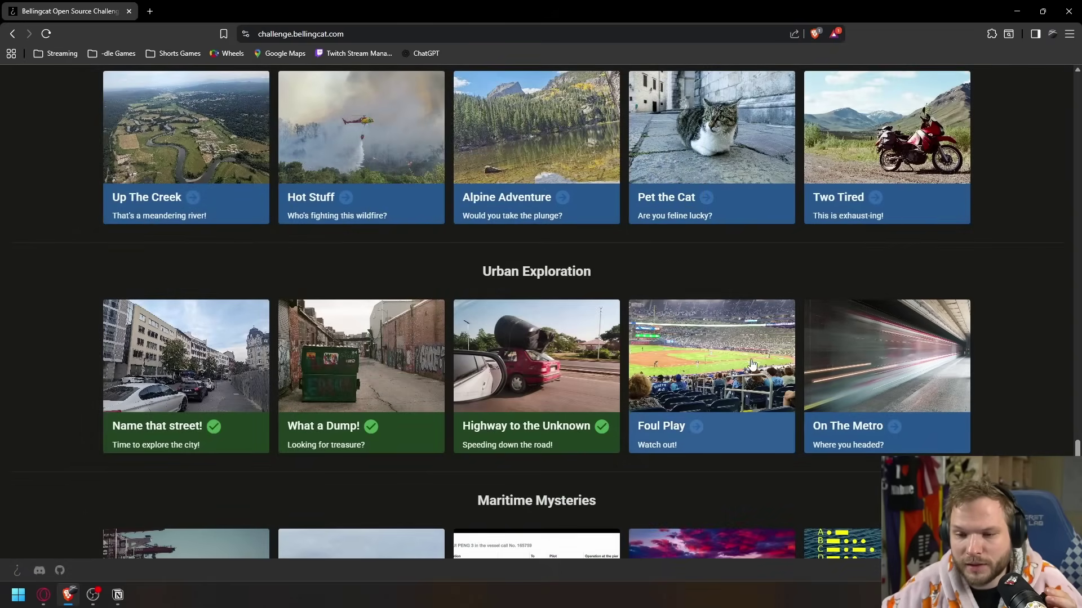
{"action": "left_click", "coordinate": [721, 362]}
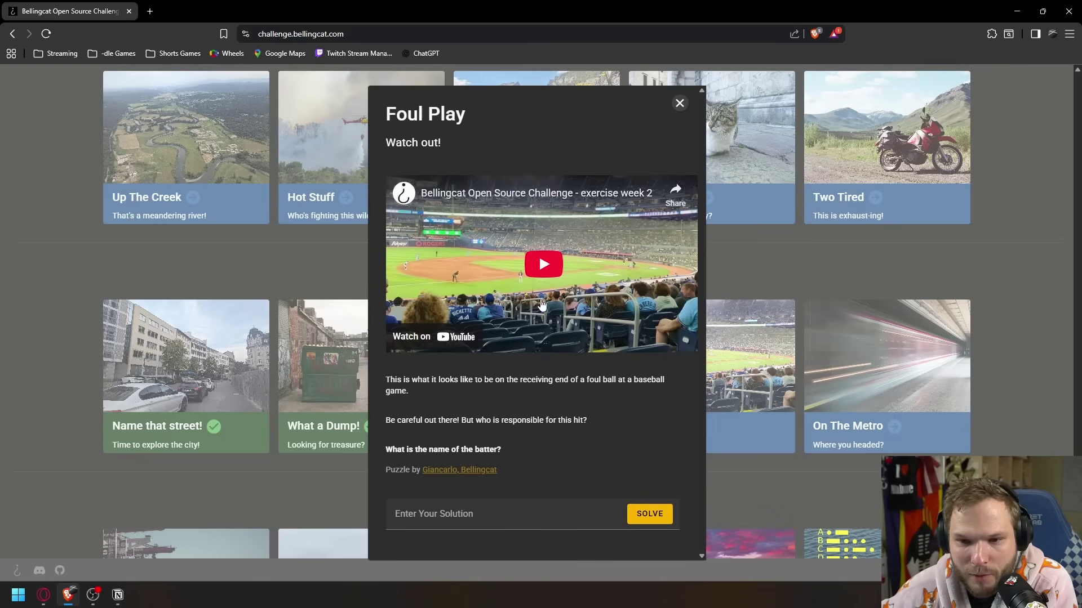
{"action": "left_click", "coordinate": [543, 267]}
{"action": "left_click", "coordinate": [439, 342]}
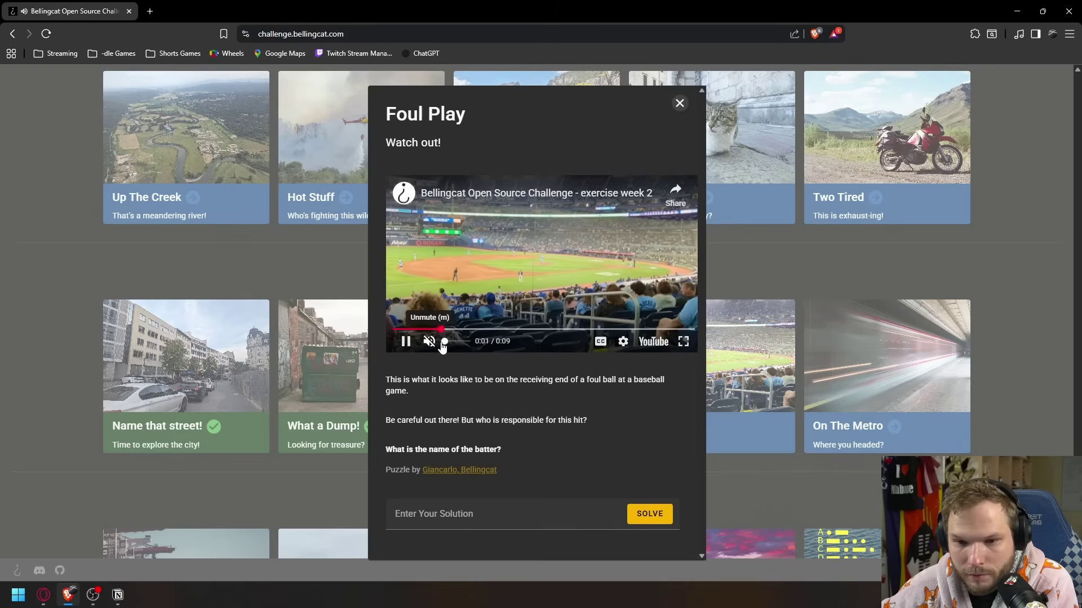
Step: Watch the Foul Play video full screen at 1440p60 quality
{"action": "left_click", "coordinate": [683, 341]}
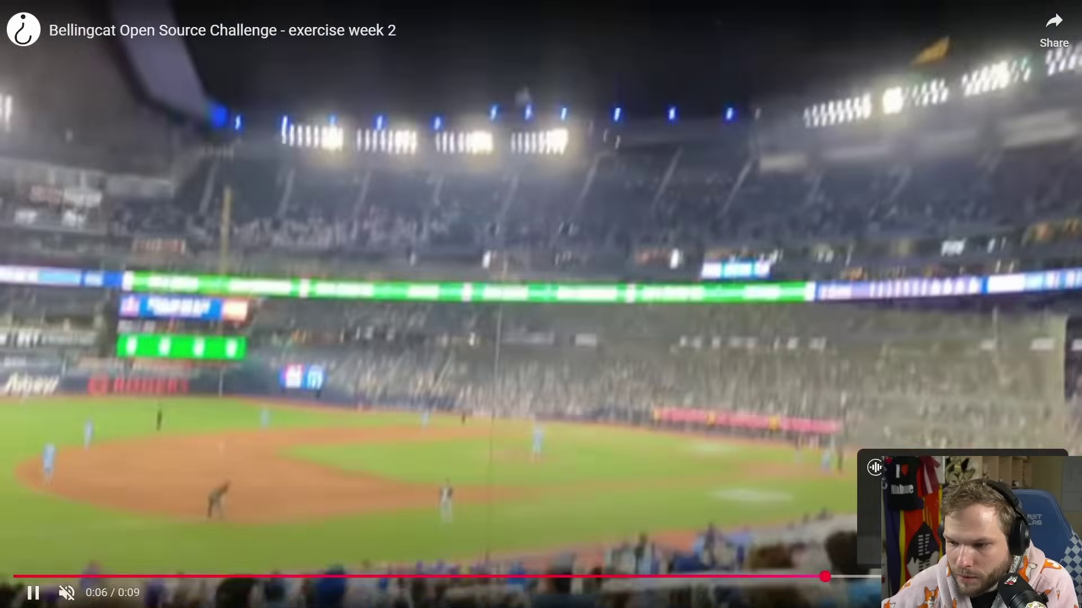
{"action": "left_click", "coordinate": [1008, 593]}
{"action": "left_click", "coordinate": [975, 440]}
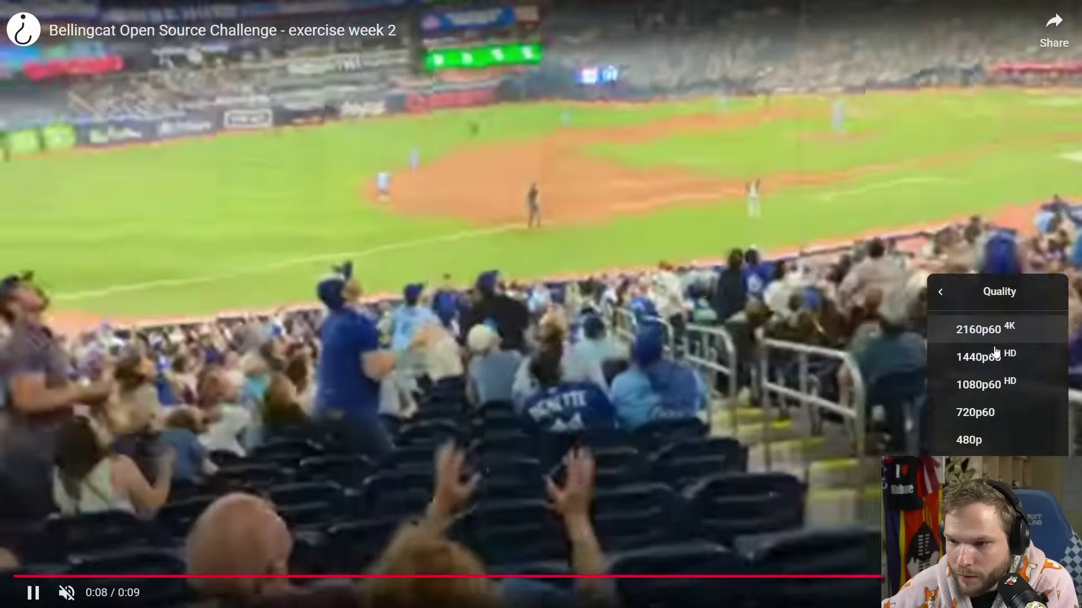
{"action": "left_click", "coordinate": [993, 353]}
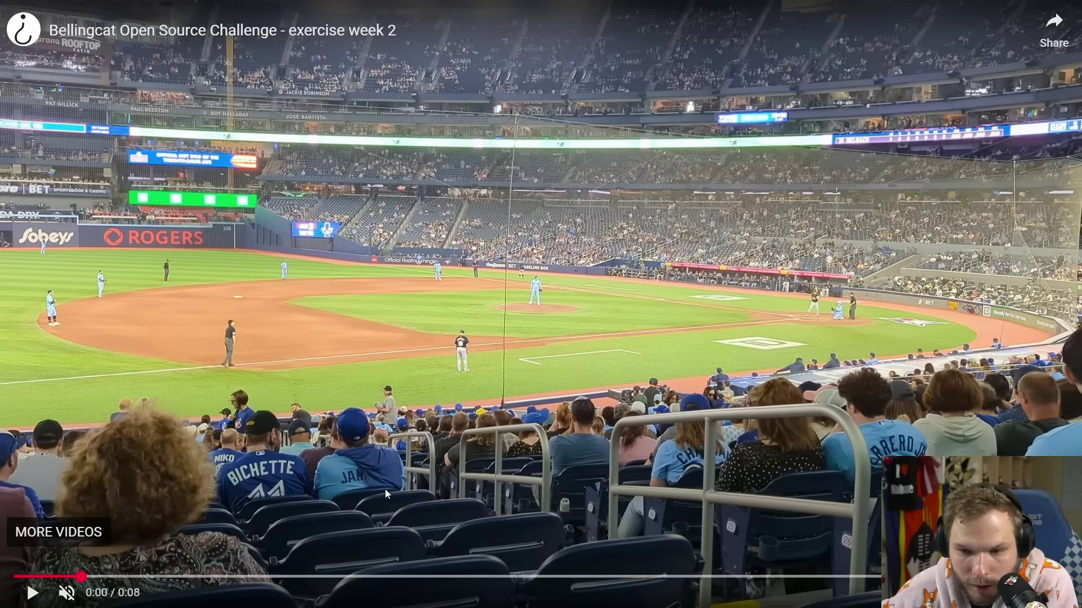